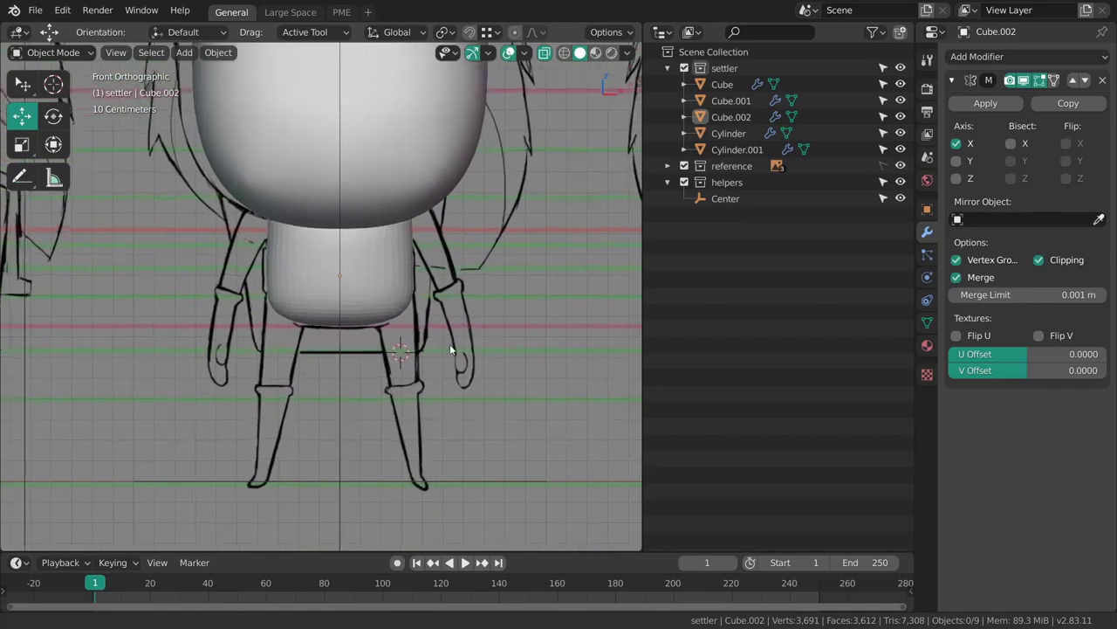
# Add a cylinder mesh to the settler collection at the hip and scale it down to roughly the sketched leg's size.
pyautogui.keyDown('shift'); pyautogui.moveTo(458, 301); pyautogui.dragTo(462, 267, button='middle'); pyautogui.keyUp('shift')
pyautogui.click(724, 68)
pyautogui.hotkey('shift', 'a')
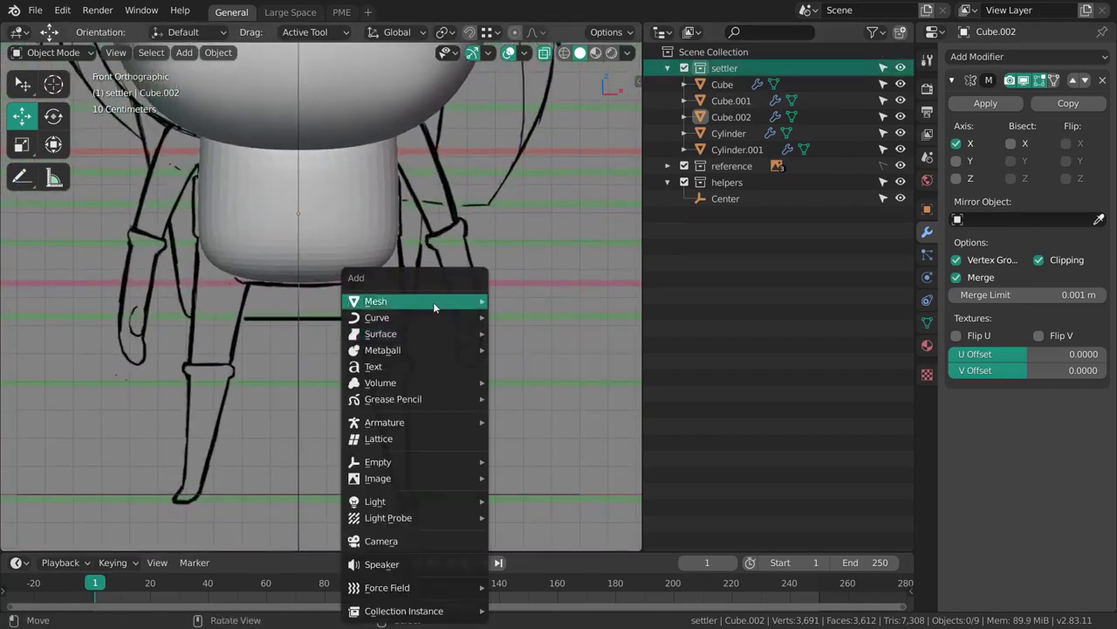
pyautogui.moveTo(434, 303)
pyautogui.click(543, 383)
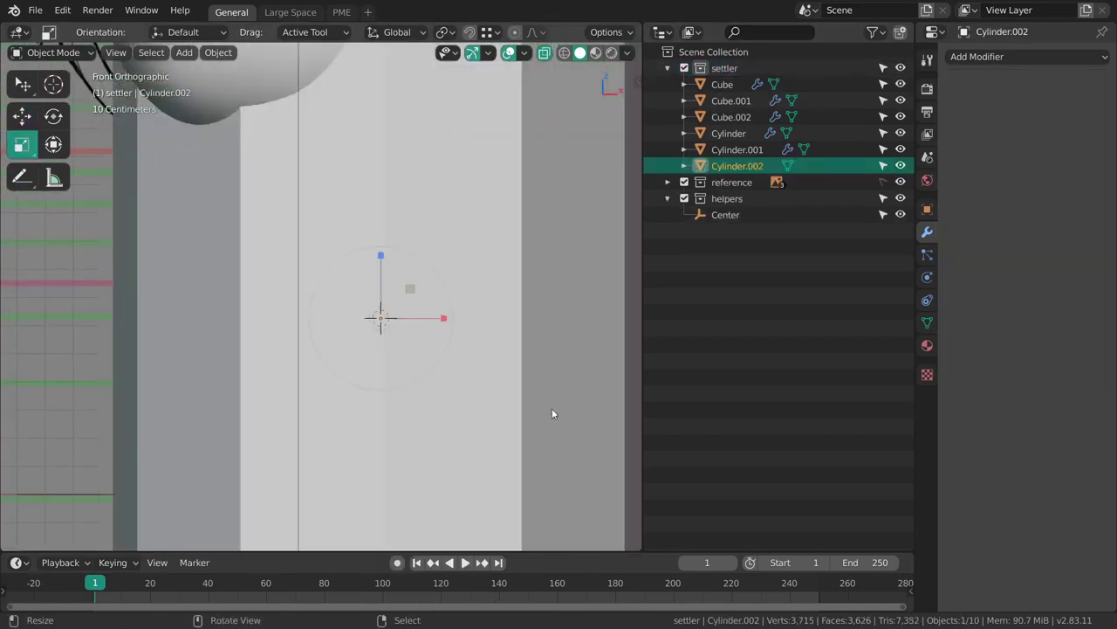
pyautogui.press('s')
pyautogui.click(463, 338)
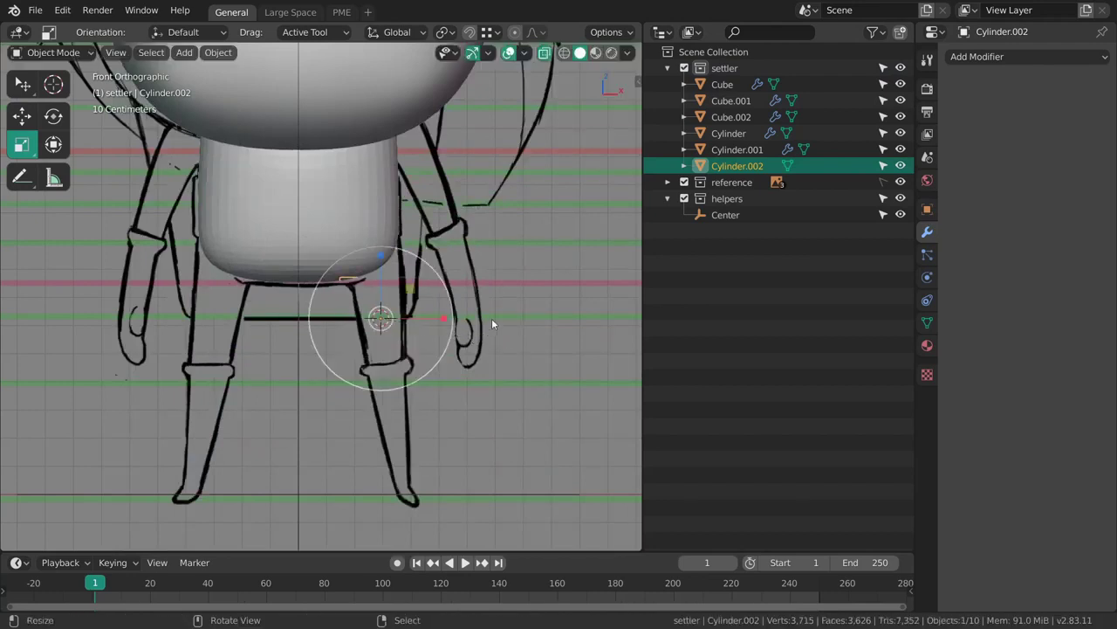
# Move the cylinder along Y in side view until it sits centred under the body, and snap the 3D cursor to it.
pyautogui.moveTo(492, 324); pyautogui.dragTo(361, 338, button='middle')
pyautogui.press('KP_3')
pyautogui.hotkey('shift', 'space')
pyautogui.press('g')
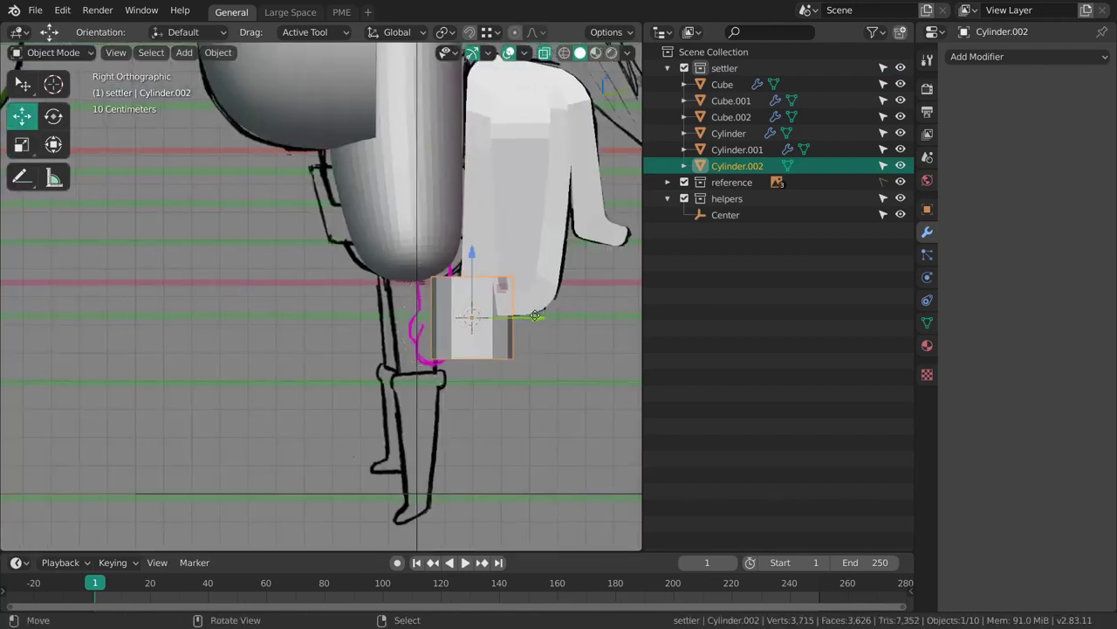
pyautogui.moveTo(535, 315); pyautogui.dragTo(476, 320)
pyautogui.click(477, 319)
pyautogui.hotkey('shift', 's')
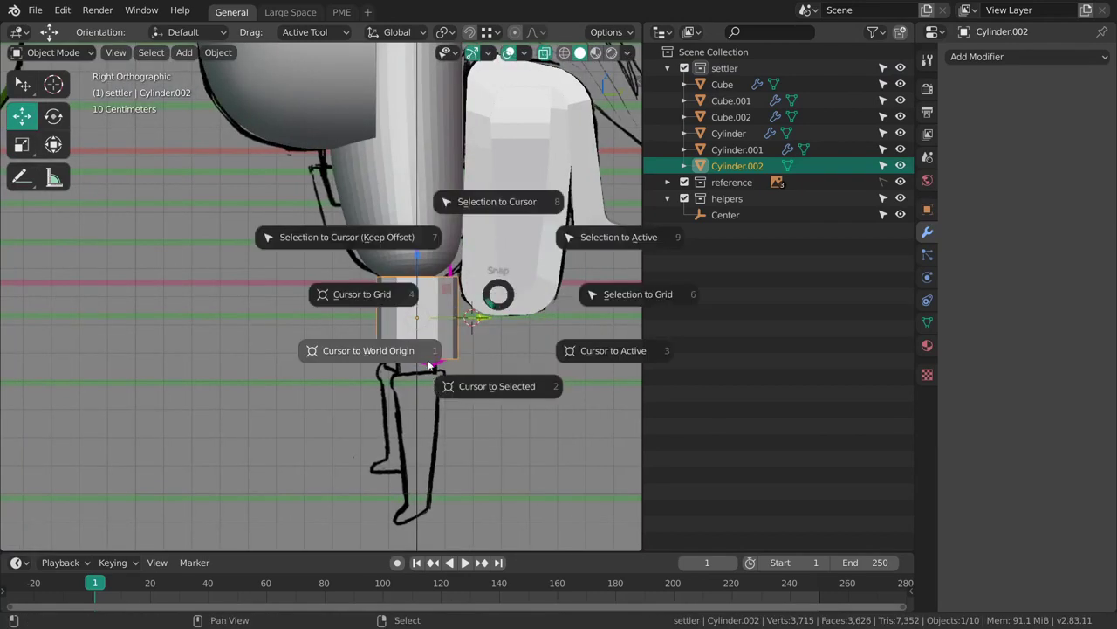
pyautogui.click(488, 396)
# Narrow the cylinder to the sketched thigh's width in front view and stretch it along Z to about leg length.
pyautogui.press('KP_1')
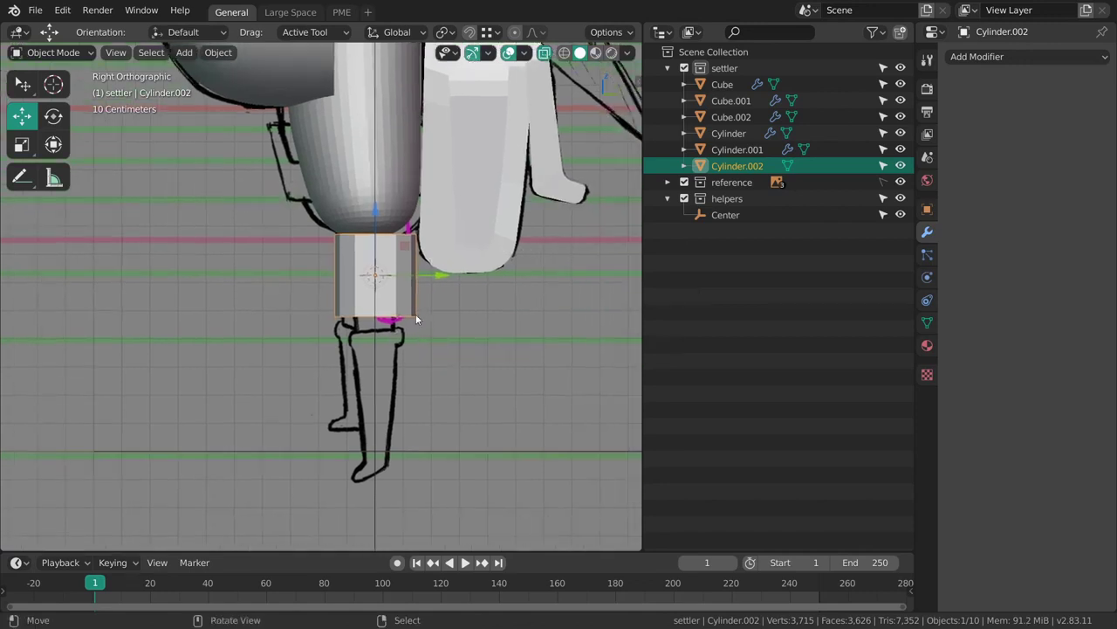
pyautogui.press('s')
pyautogui.moveTo(511, 331); pyautogui.dragTo(449, 279)
pyautogui.moveTo(380, 217); pyautogui.dragTo(390, 158)
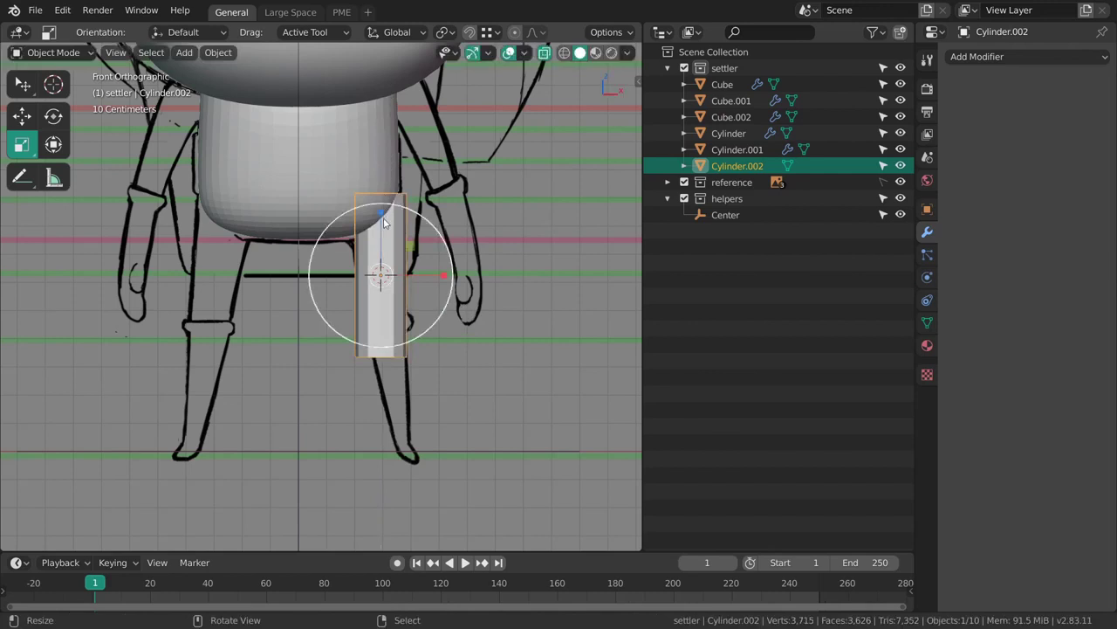
pyautogui.moveTo(383, 218); pyautogui.dragTo(382, 179)
pyautogui.hotkey('ctrl', 'z')
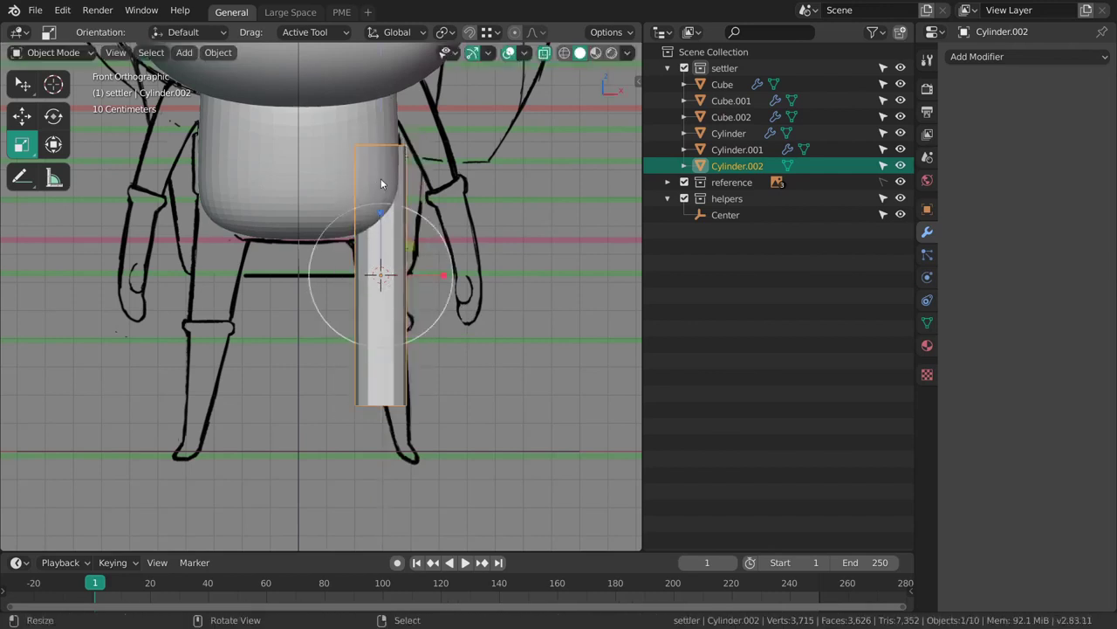
# Rotate, scale and move the cylinder so it follows the slanted leg sketch from the body down to the ankle.
pyautogui.press('r')
pyautogui.moveTo(522, 354)
pyautogui.mouseDown()
pyautogui.moveTo(526, 328)
pyautogui.moveTo(531, 372)
pyautogui.moveTo(542, 370)
pyautogui.moveTo(529, 365)
pyautogui.mouseUp()
pyautogui.press('g')
pyautogui.press('s')
pyautogui.click(525, 364)
pyautogui.press('r')
pyautogui.click(538, 366)
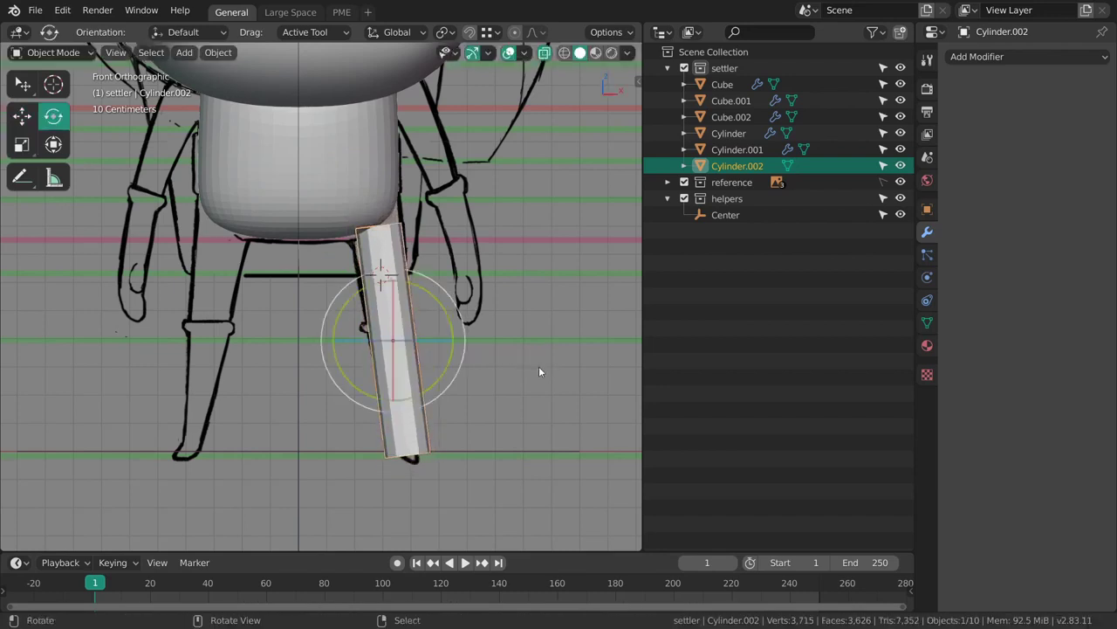
pyautogui.press('g')
pyautogui.click(535, 363)
# Add a Mirror modifier to the leg cylinder with the Center empty as its mirror object.
pyautogui.click(960, 56)
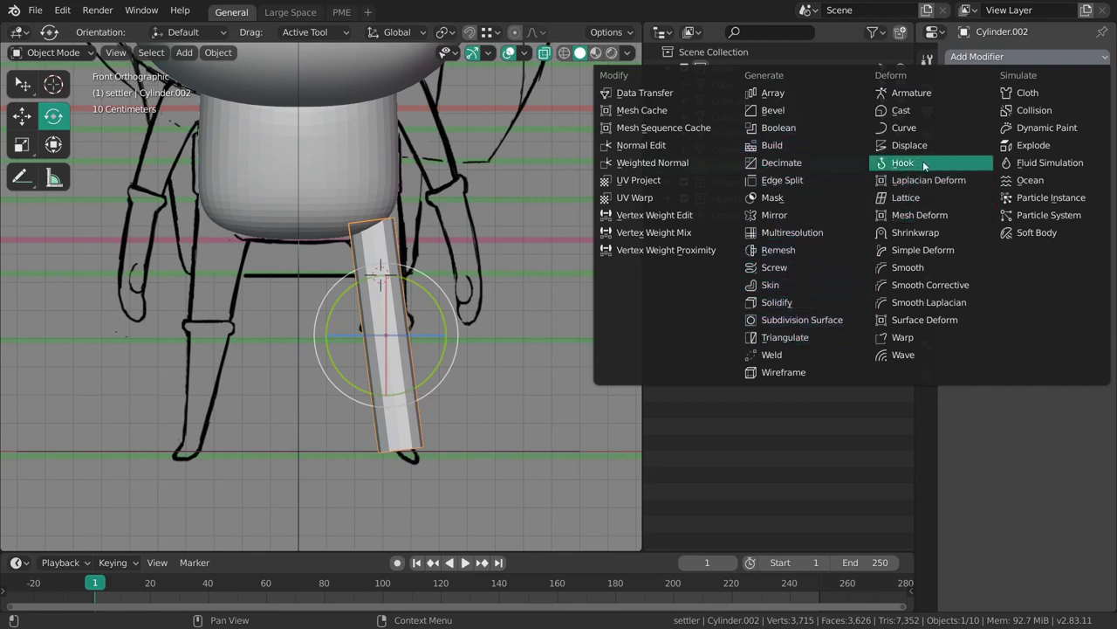
pyautogui.click(788, 217)
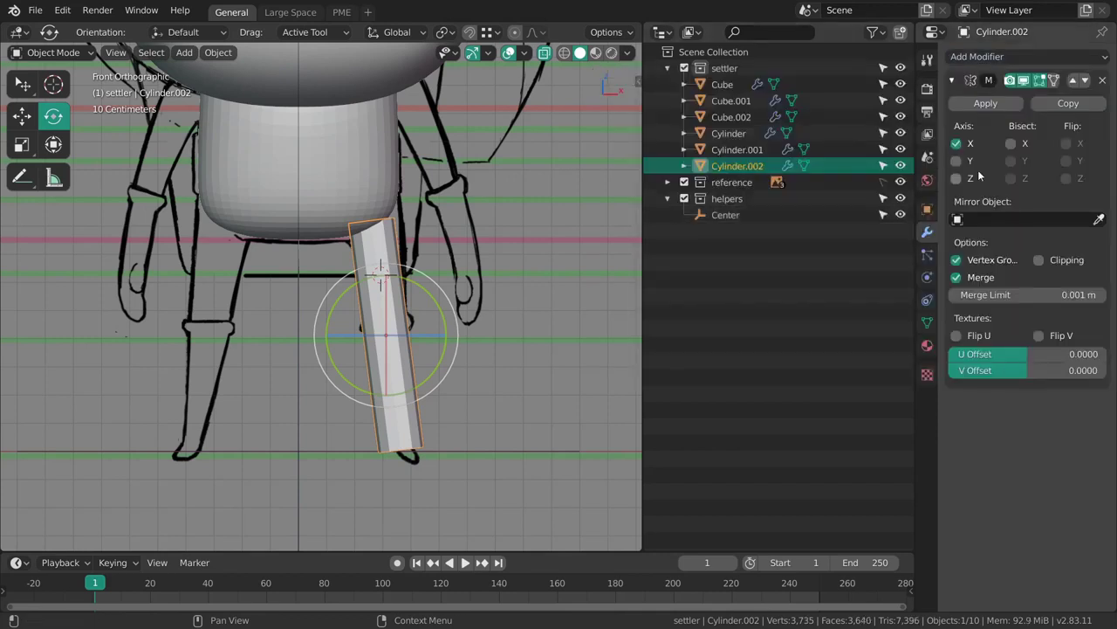
pyautogui.click(1074, 219)
pyautogui.click(982, 242)
# Taper the leg in Edit Mode by scaling down its lowest edge loop to the sketched ankle's width.
pyautogui.scroll(1, 445, 306)
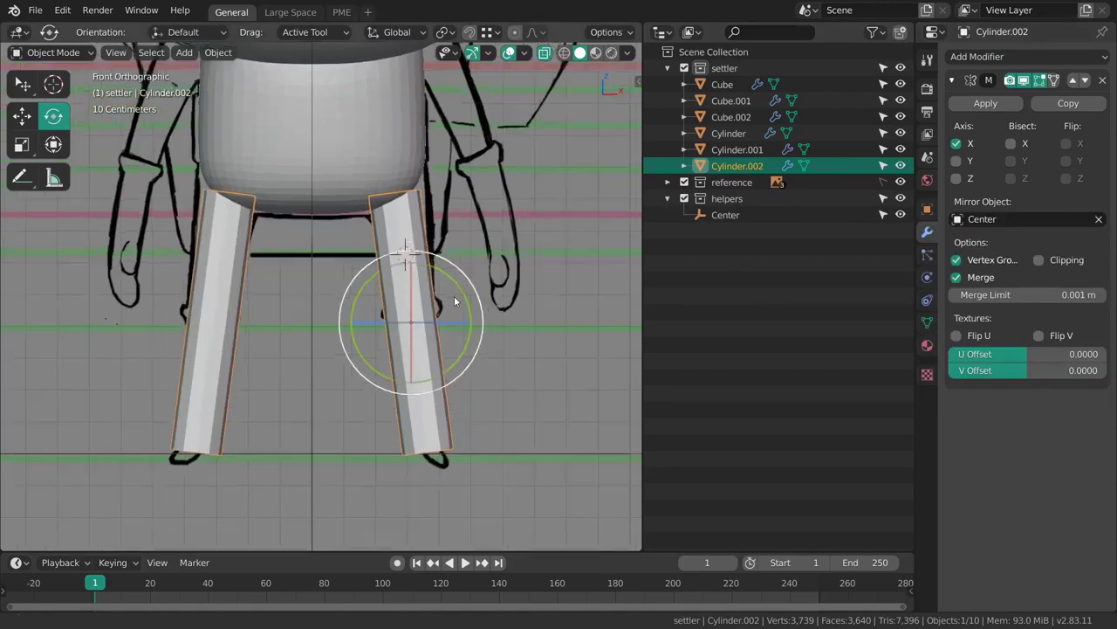
pyautogui.keyDown('ctrl'); pyautogui.moveTo(454, 302); pyautogui.dragTo(445, 279, button='middle'); pyautogui.keyUp('ctrl')
pyautogui.keyDown('shift'); pyautogui.moveTo(445, 280); pyautogui.dragTo(422, 283, button='middle'); pyautogui.keyUp('shift')
pyautogui.press('Tab')
pyautogui.keyDown('shift'); pyautogui.moveTo(510, 436); pyautogui.dragTo(515, 342, button='middle'); pyautogui.keyUp('shift')
pyautogui.scroll(1, 427, 366)
pyautogui.keyDown('alt'); pyautogui.rightClick(423, 401); pyautogui.keyUp('alt')
pyautogui.press('s')
pyautogui.moveTo(545, 438); pyautogui.dragTo(434, 392)
pyautogui.press('g')
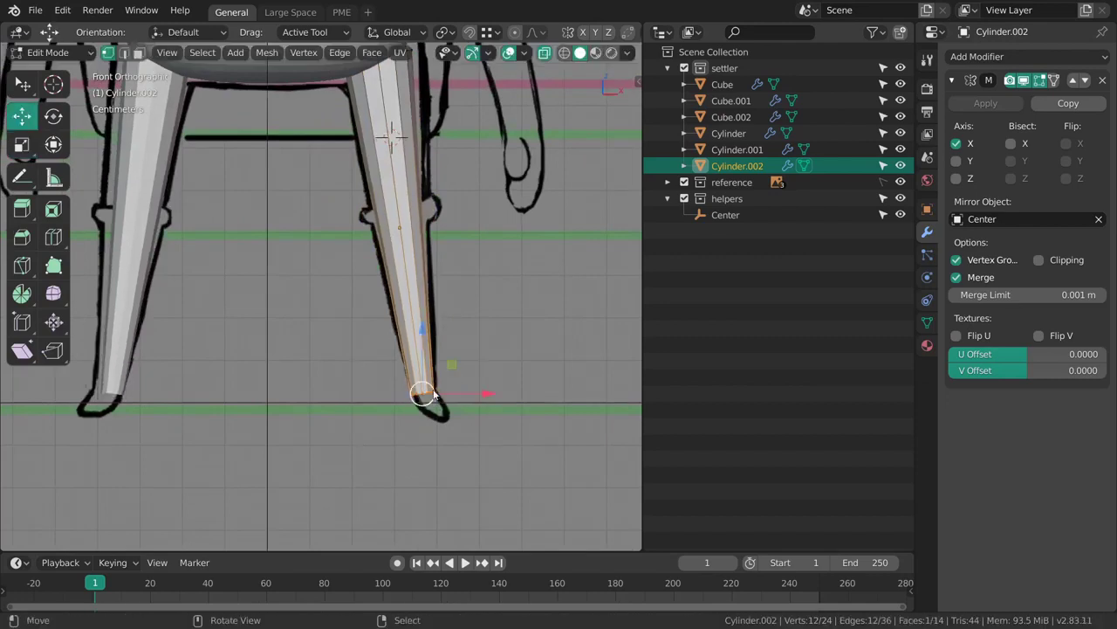
# Shear the leg's top edge loop so its outer side rises along the curved underside of the body.
pyautogui.keyDown('shift'); pyautogui.moveTo(444, 211); pyautogui.dragTo(451, 320, button='middle'); pyautogui.keyUp('shift')
pyautogui.keyDown('alt'); pyautogui.rightClick(393, 162); pyautogui.keyUp('alt')
pyautogui.keyDown('shift'); pyautogui.moveTo(486, 221); pyautogui.dragTo(502, 339, button='middle'); pyautogui.keyUp('shift')
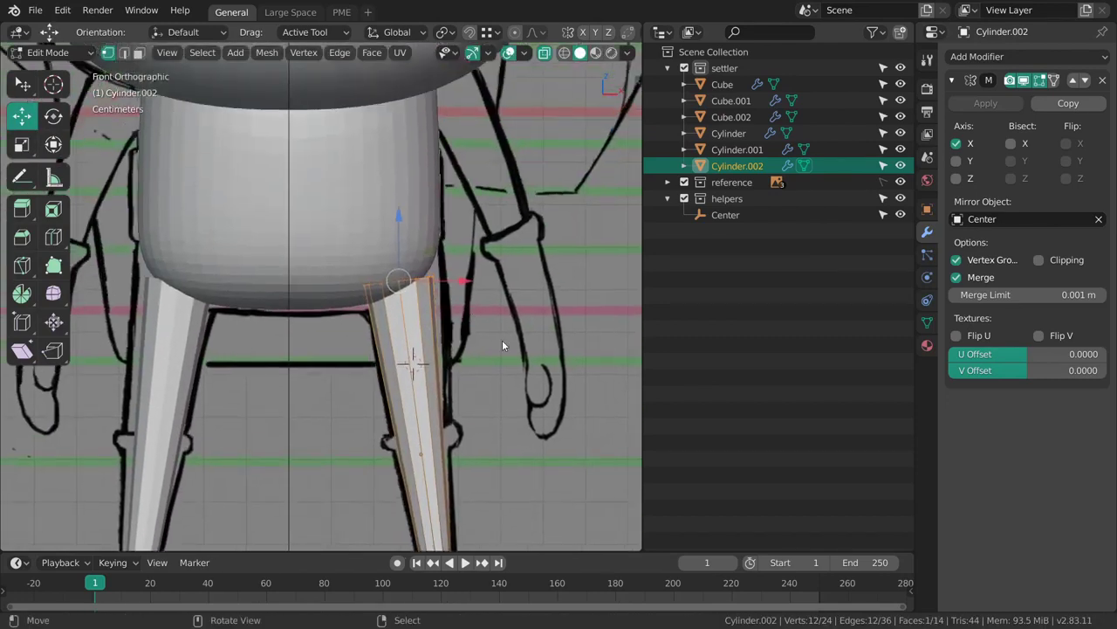
pyautogui.hotkey('ctrl', 'alt', 'shift', 's')
pyautogui.moveTo(579, 333); pyautogui.dragTo(464, 298, button='middle')
pyautogui.moveTo(465, 299); pyautogui.dragTo(456, 286)
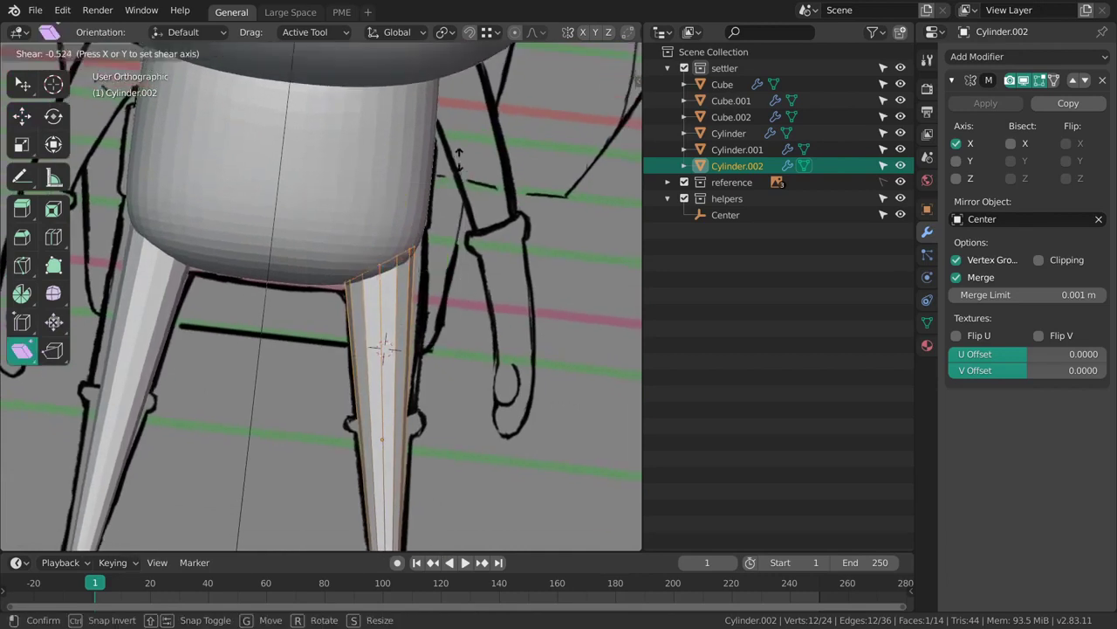
pyautogui.moveTo(459, 158); pyautogui.dragTo(460, 153)
# Raise the leg's sheared top edge loop slightly into the body and scale it up a little.
pyautogui.hotkey('shift', 'space')
pyautogui.press('g')
pyautogui.moveTo(385, 261); pyautogui.dragTo(384, 251)
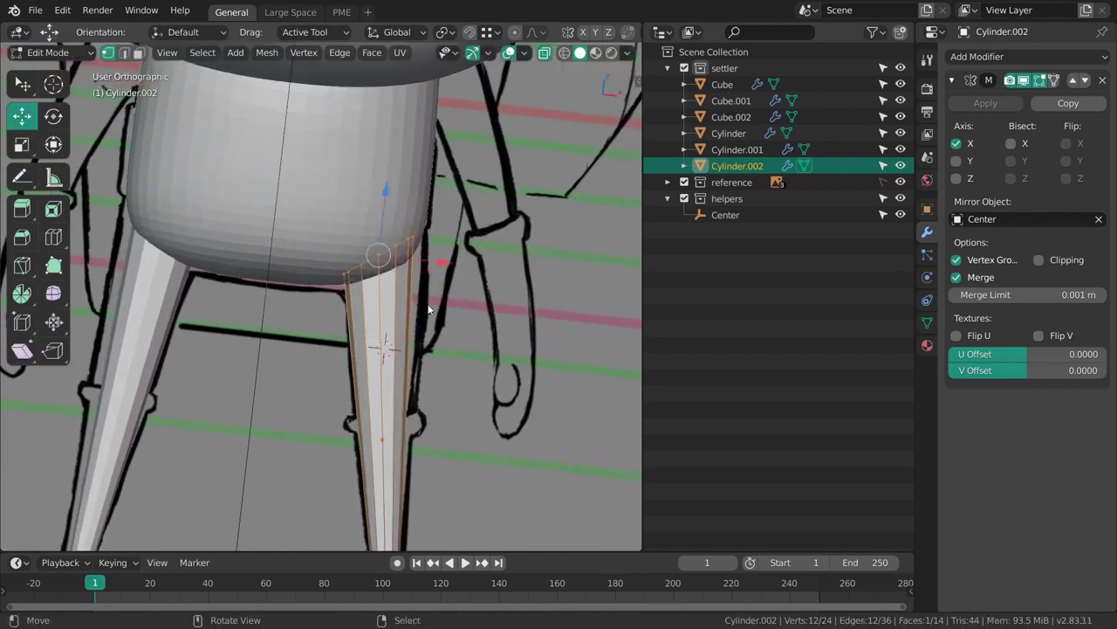
pyautogui.press('s')
pyautogui.moveTo(451, 315); pyautogui.dragTo(469, 321)
pyautogui.press('g')
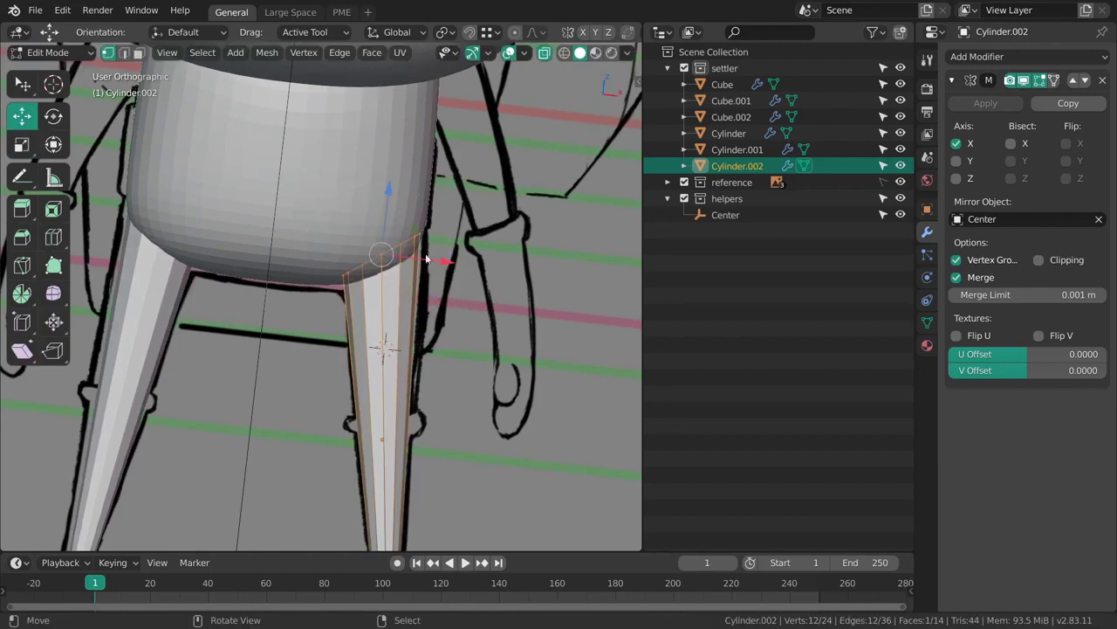
# Switch to wireframe shading in front view and add a loop cut around the leg at the sketched knee cuff.
pyautogui.moveTo(465, 353); pyautogui.dragTo(502, 448, button='middle')
pyautogui.press('`')
pyautogui.click(422, 377)
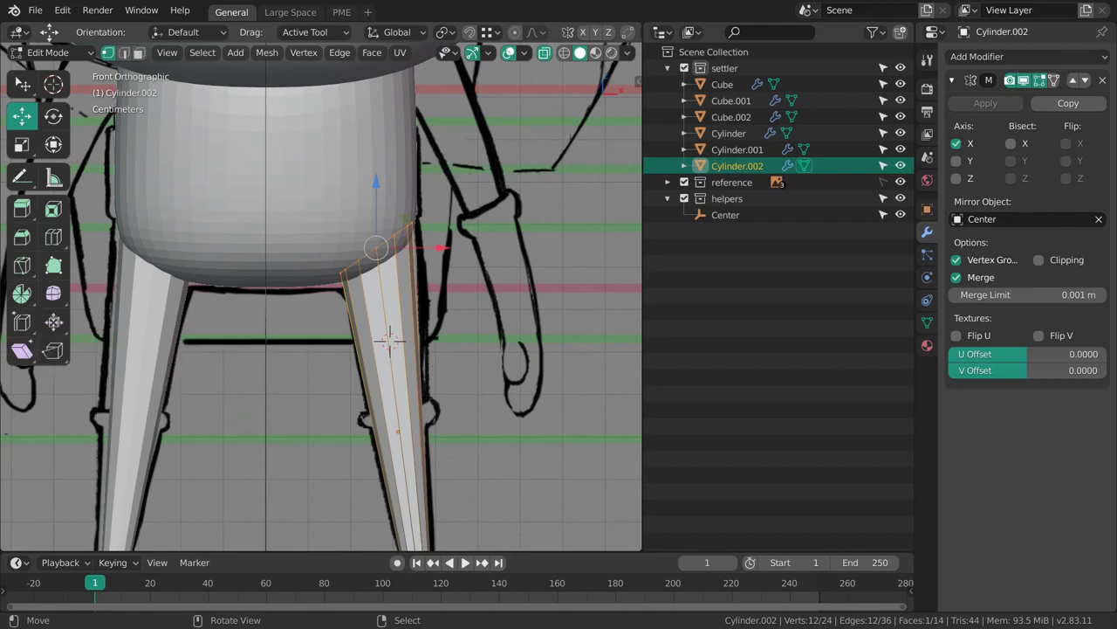
pyautogui.keyDown('shift'); pyautogui.moveTo(443, 365); pyautogui.dragTo(438, 177, button='middle'); pyautogui.keyUp('shift')
pyautogui.keyDown('ctrl'); pyautogui.moveTo(433, 257); pyautogui.dragTo(443, 228, button='middle'); pyautogui.keyUp('ctrl')
pyautogui.keyDown('shift'); pyautogui.moveTo(444, 229); pyautogui.dragTo(419, 299, button='middle'); pyautogui.keyUp('shift')
pyautogui.hotkey('shift', 'z')
pyautogui.hotkey('ctrl', 'r')
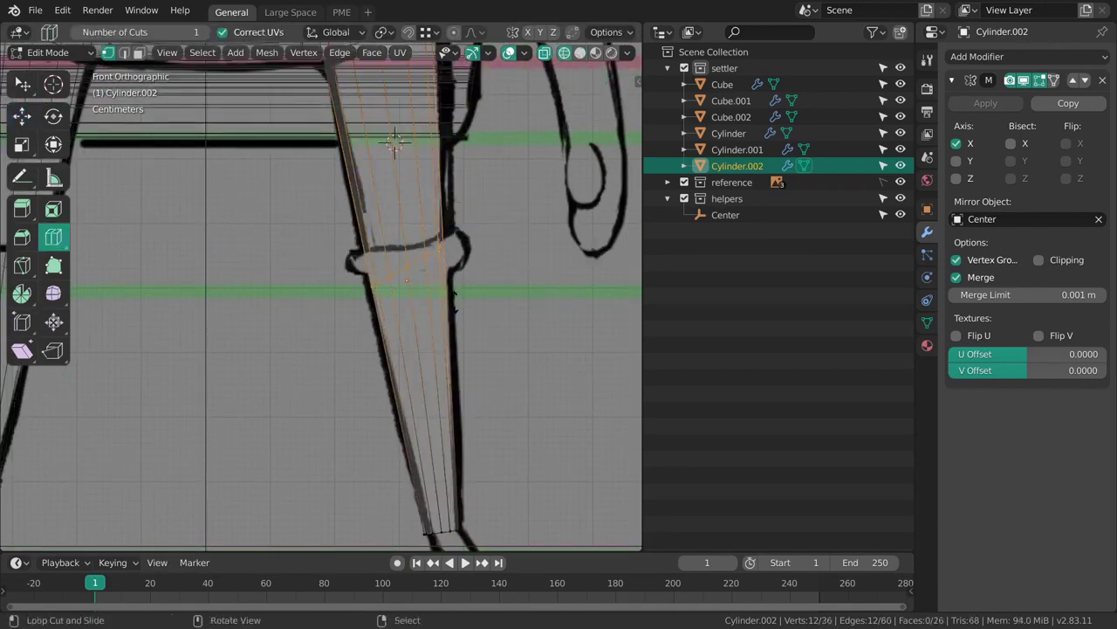
# Shear the new knee loop so its tilt matches the sketched cuff.
pyautogui.keyDown('alt'); pyautogui.moveTo(538, 302); pyautogui.dragTo(491, 298, button='middle'); pyautogui.keyUp('alt')
pyautogui.hotkey('ctrl', 'shift', 'alt', 's')
pyautogui.moveTo(445, 276); pyautogui.dragTo(447, 297)
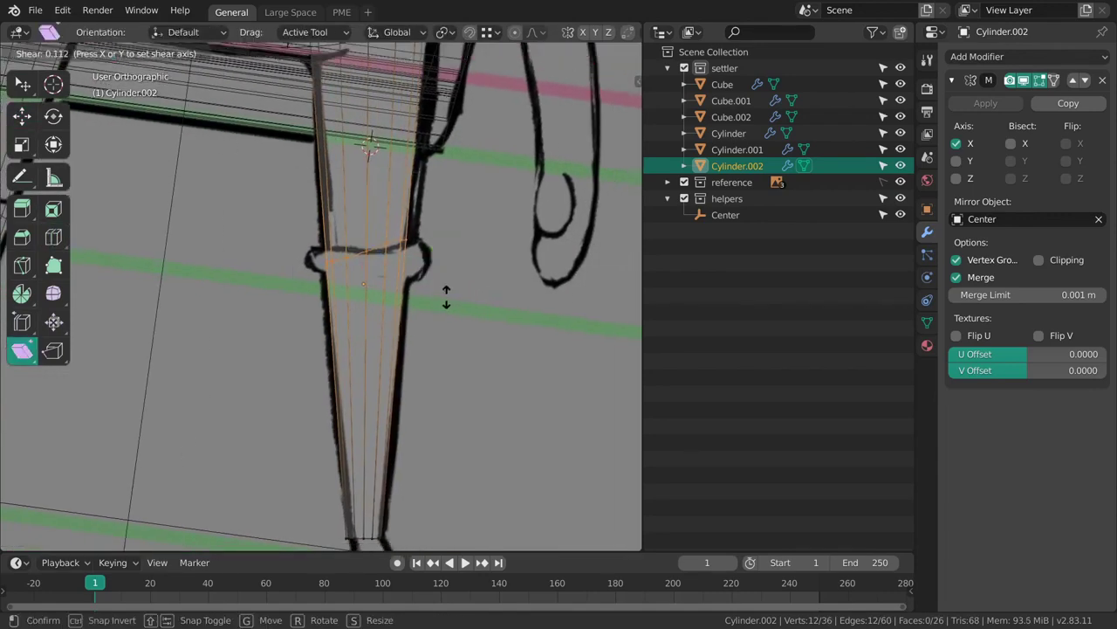
pyautogui.moveTo(432, 367); pyautogui.dragTo(444, 335)
# Add a second loop cut just above the first knee loop and select the ring of faces between them.
pyautogui.moveTo(445, 335); pyautogui.dragTo(486, 344, button='middle')
pyautogui.press('`')
pyautogui.click(386, 323)
pyautogui.hotkey('ctrl', 'r')
pyautogui.moveTo(435, 391); pyautogui.dragTo(443, 317)
pyautogui.moveTo(443, 276); pyautogui.dragTo(443, 275)
pyautogui.press('3')
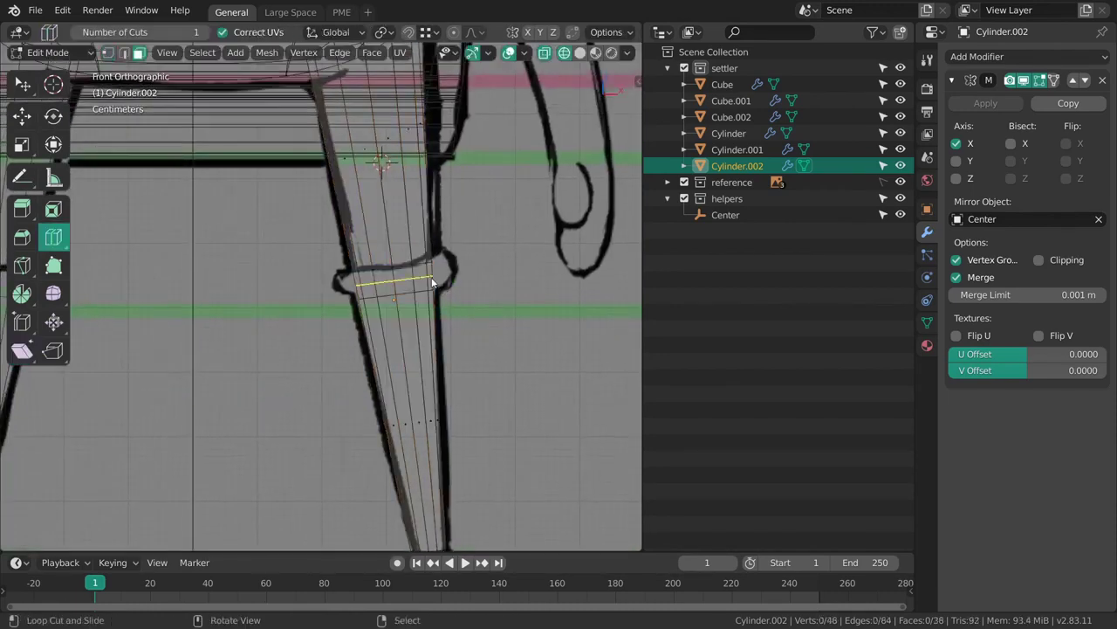
pyautogui.keyDown('alt'); pyautogui.rightClick(433, 280); pyautogui.keyUp('alt')
pyautogui.hotkey('alt', 'e')
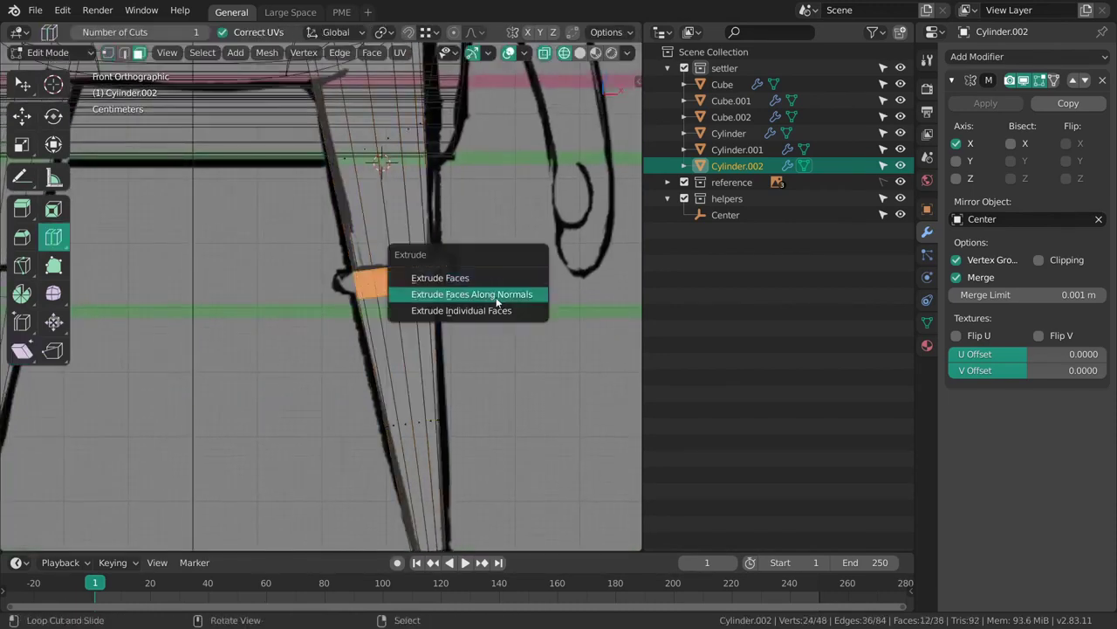
pyautogui.click(497, 291)
pyautogui.click(504, 316)
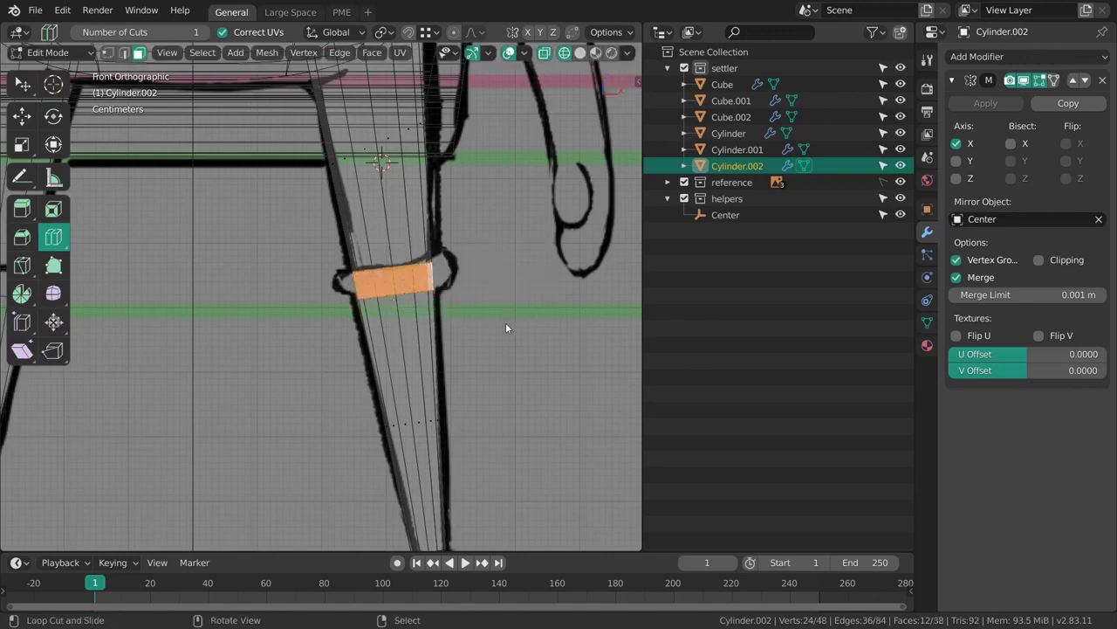
# Apply the leg object's transform in Object Mode.
pyautogui.press('Tab')
pyautogui.hotkey('ctrl', 'a')
pyautogui.click(437, 299)
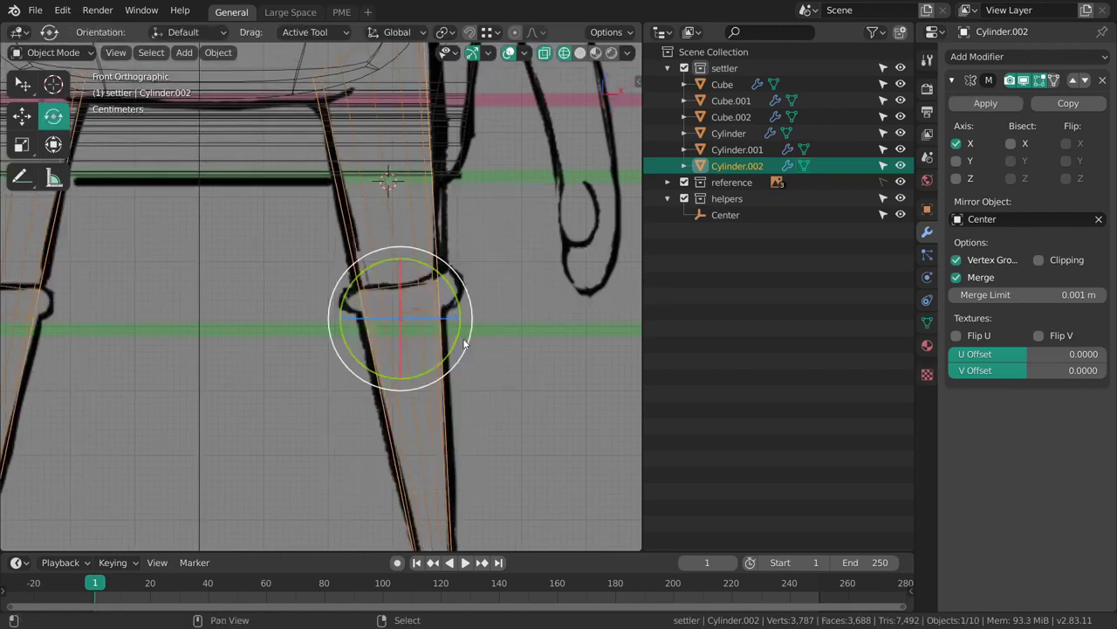
# Extrude the selected knee faces along their normals by about 0.035 to form the cuff.
pyautogui.press('Tab')
pyautogui.hotkey('alt', 'e')
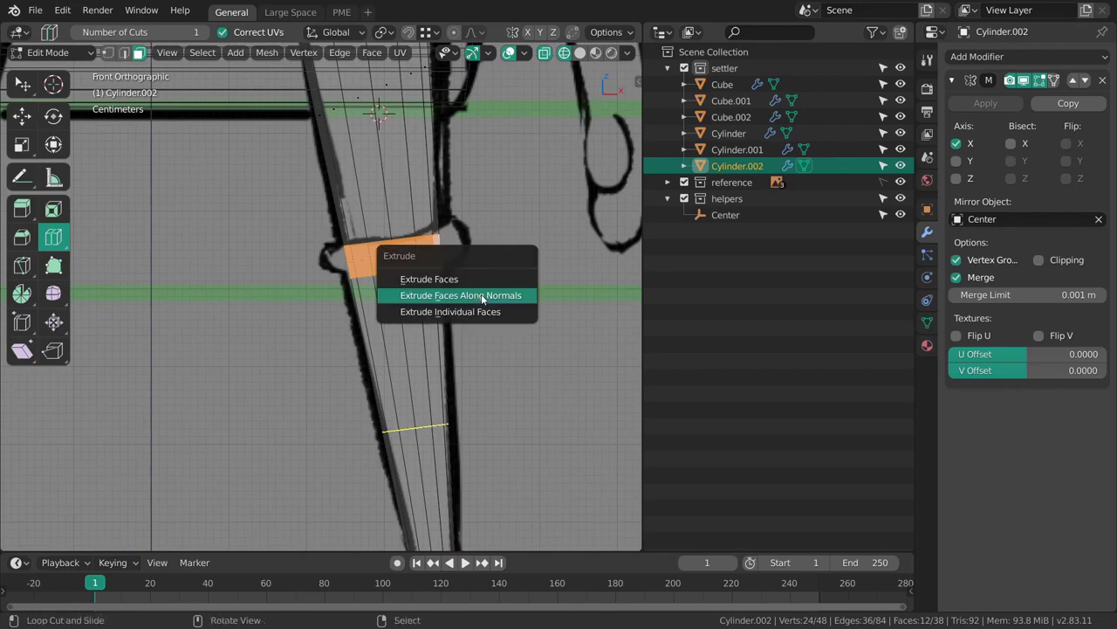
pyautogui.click(481, 297)
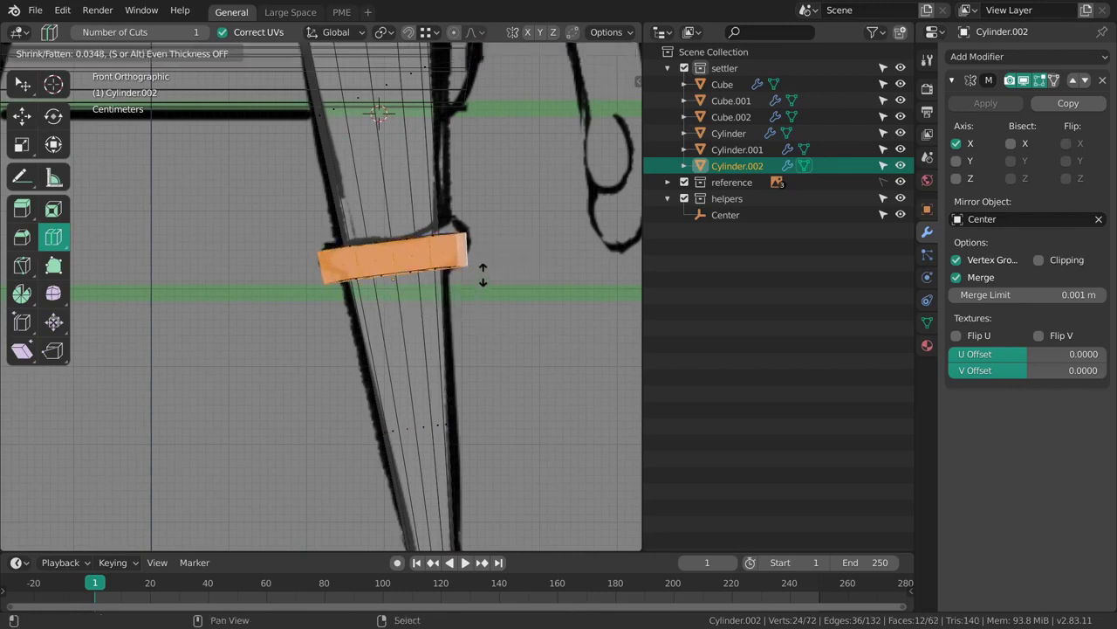
pyautogui.click(482, 276)
# Bevel the upper and lower outer edge loops of the knee cuff with three segments to round it.
pyautogui.moveTo(483, 285)
pyautogui.keyDown('shift'); pyautogui.mouseDown(button='middle')
pyautogui.moveTo(509, 326)
pyautogui.moveTo(477, 288)
pyautogui.mouseUp(button='middle'); pyautogui.keyUp('shift')
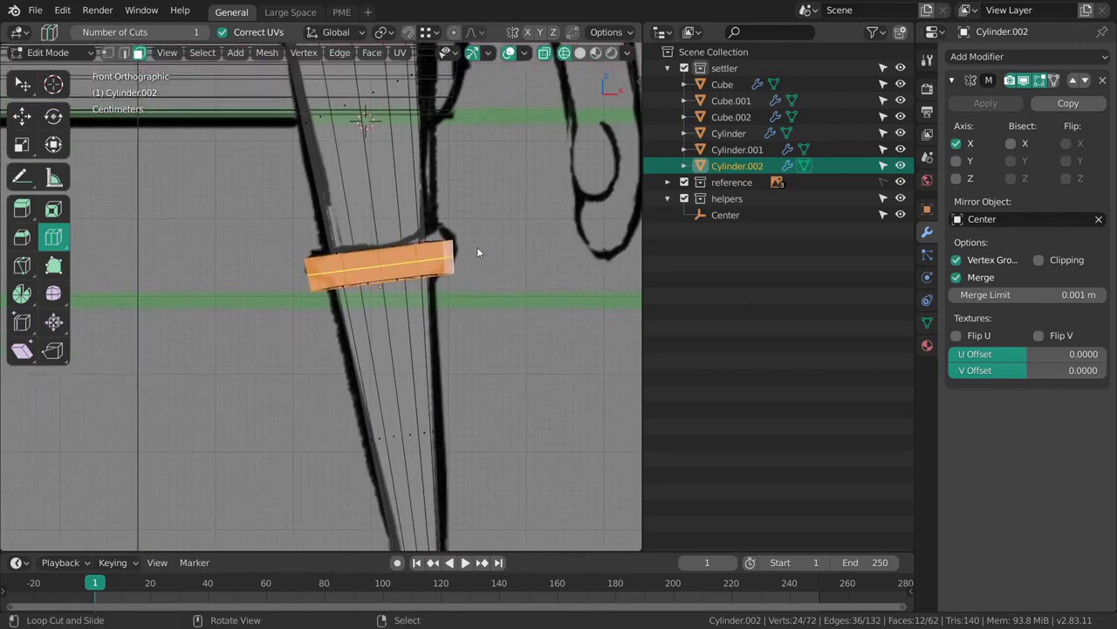
pyautogui.press('KP_3')
pyautogui.scroll(-3, 441, 289)
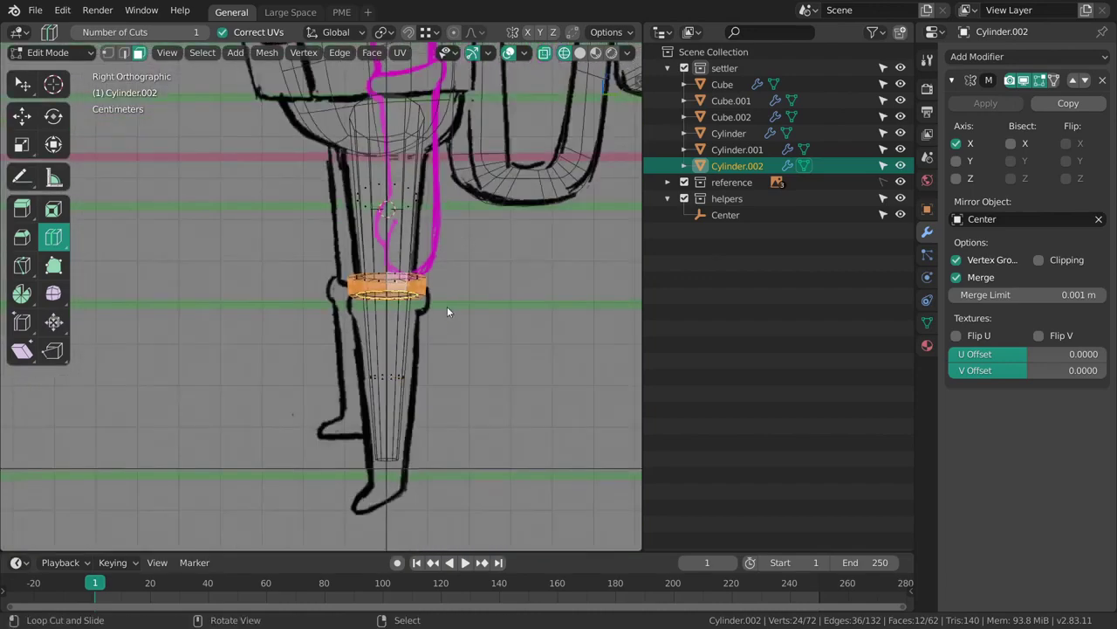
pyautogui.keyDown('ctrl'); pyautogui.moveTo(417, 285); pyautogui.dragTo(412, 308, button='middle'); pyautogui.keyUp('ctrl')
pyautogui.keyDown('ctrl'); pyautogui.moveTo(412, 308); pyautogui.dragTo(434, 332, button='middle'); pyautogui.keyUp('ctrl')
pyautogui.press('2')
pyautogui.hotkey('alt', 'a')
pyautogui.moveTo(296, 181); pyautogui.dragTo(301, 218, button='middle')
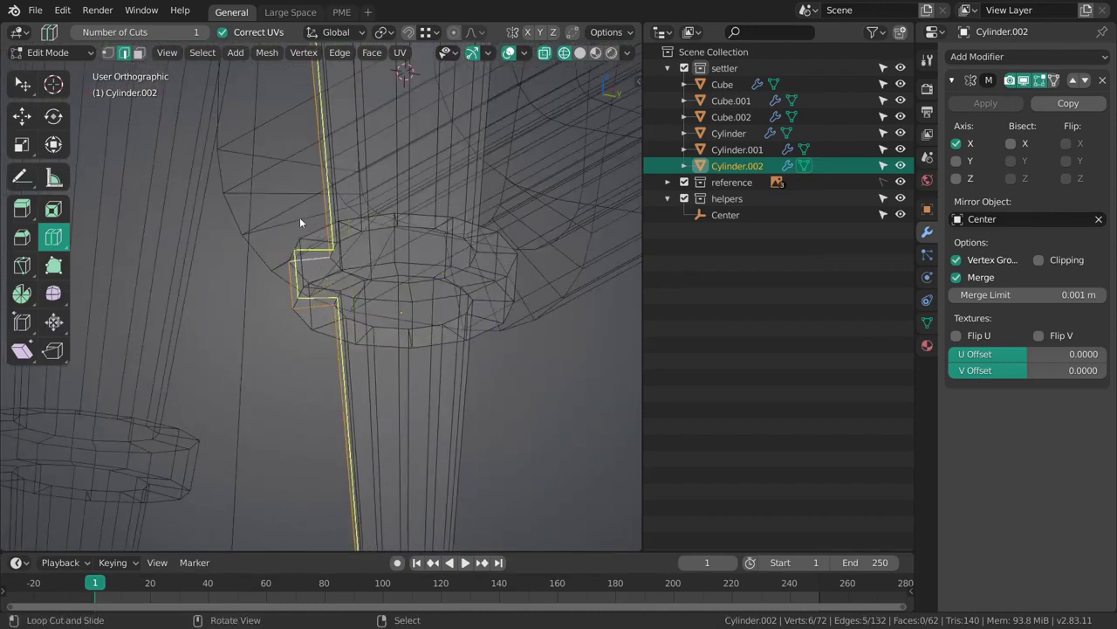
pyautogui.keyDown('alt'); pyautogui.rightClick(297, 263); pyautogui.keyUp('alt')
pyautogui.keyDown('alt'); pyautogui.keyDown('shift'); pyautogui.click(299, 301); pyautogui.keyUp('shift'); pyautogui.keyUp('alt')
pyautogui.press('w')
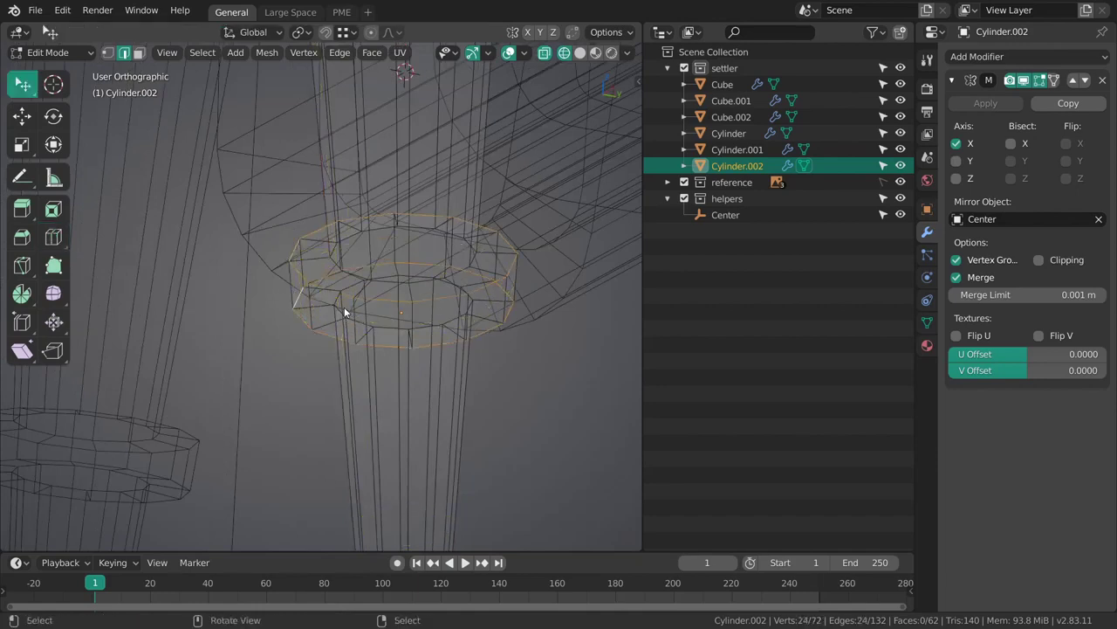
pyautogui.hotkey('ctrl', 'b')
pyautogui.moveTo(550, 318); pyautogui.dragTo(578, 377, button='middle')
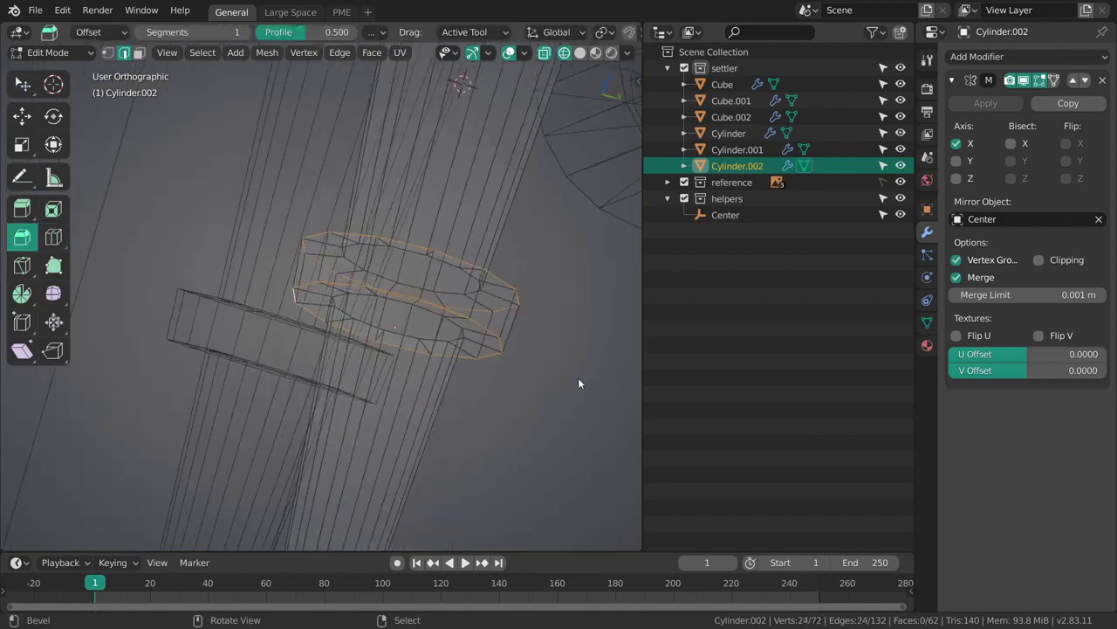
pyautogui.moveTo(570, 377); pyautogui.dragTo(621, 391)
pyautogui.scroll(1, 602, 387)
pyautogui.scroll(1, 620, 391)
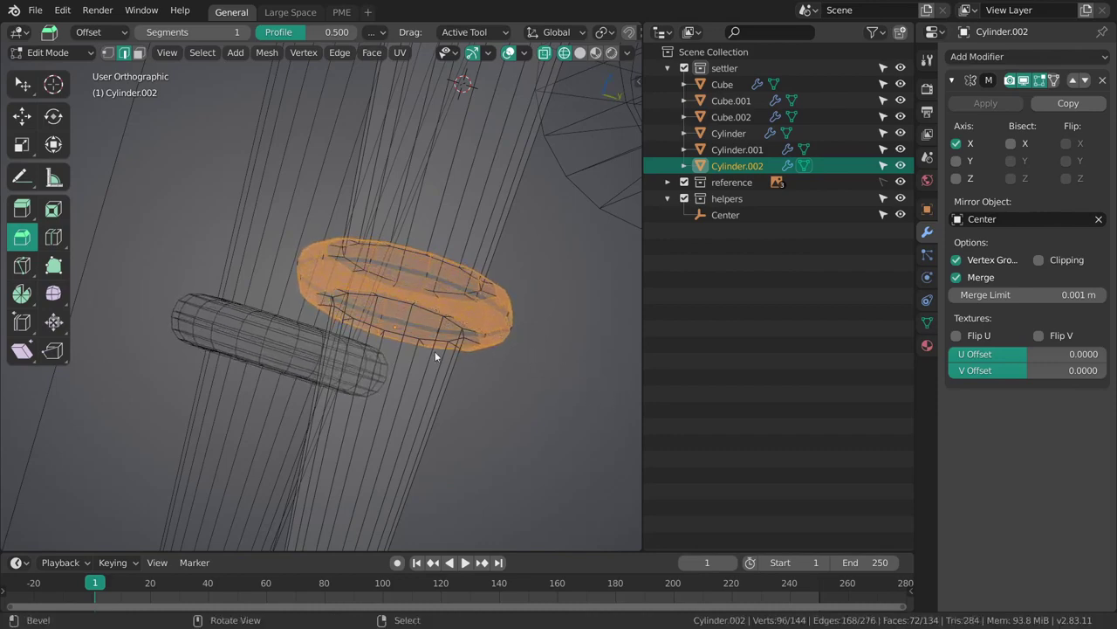
pyautogui.hotkey('alt', 'a')
# Return to Object Mode, deselect the leg, and compare its knee cuff and lower end with the front reference sketch.
pyautogui.moveTo(435, 351); pyautogui.dragTo(582, 290, button='middle')
pyautogui.press('Tab')
pyautogui.click(496, 288)
pyautogui.scroll(-3, 514, 335)
pyautogui.keyDown('alt'); pyautogui.moveTo(515, 337); pyautogui.dragTo(473, 351, button='middle'); pyautogui.keyUp('alt')
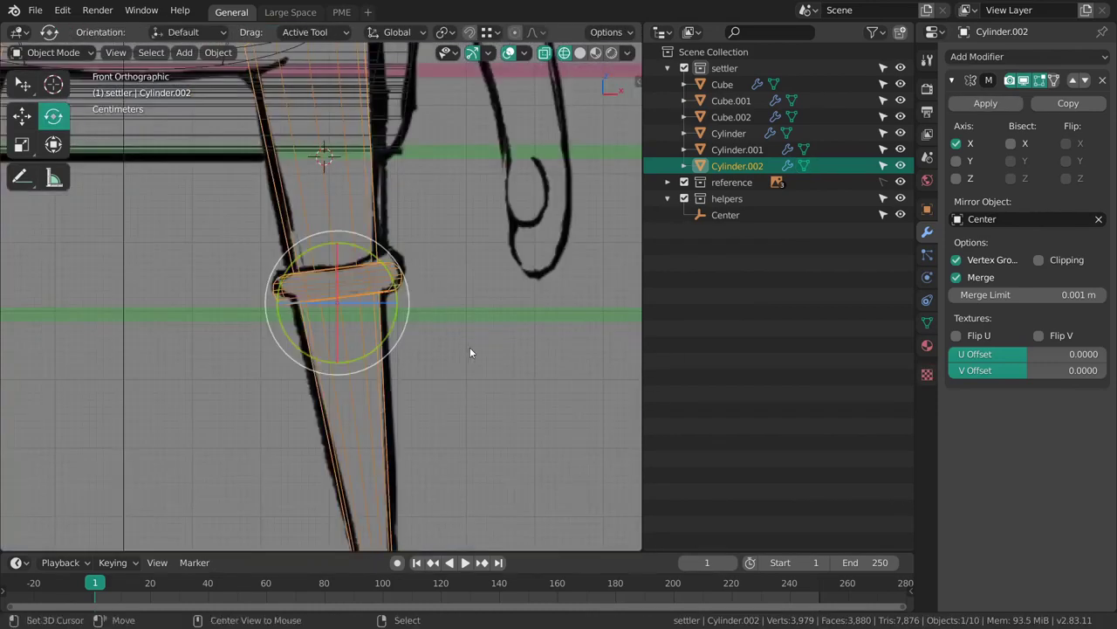
pyautogui.hotkey('alt', 'a')
pyautogui.scroll(-4, 482, 245)
pyautogui.keyDown('shift'); pyautogui.moveTo(381, 362); pyautogui.dragTo(434, 273, button='middle'); pyautogui.keyUp('shift')
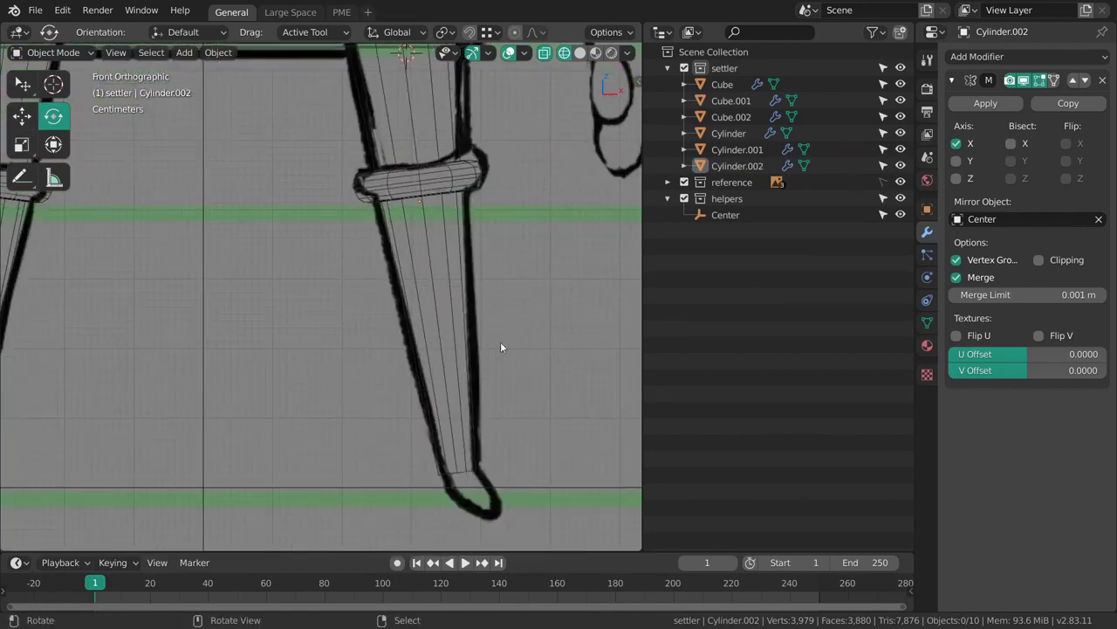
pyautogui.keyDown('shift'); pyautogui.moveTo(501, 347); pyautogui.dragTo(521, 347, button='middle'); pyautogui.keyUp('shift')
pyautogui.moveTo(498, 308)
pyautogui.keyDown('ctrl'); pyautogui.mouseDown(button='middle')
pyautogui.moveTo(505, 335)
pyautogui.moveTo(502, 320)
pyautogui.mouseUp(button='middle'); pyautogui.keyUp('ctrl')
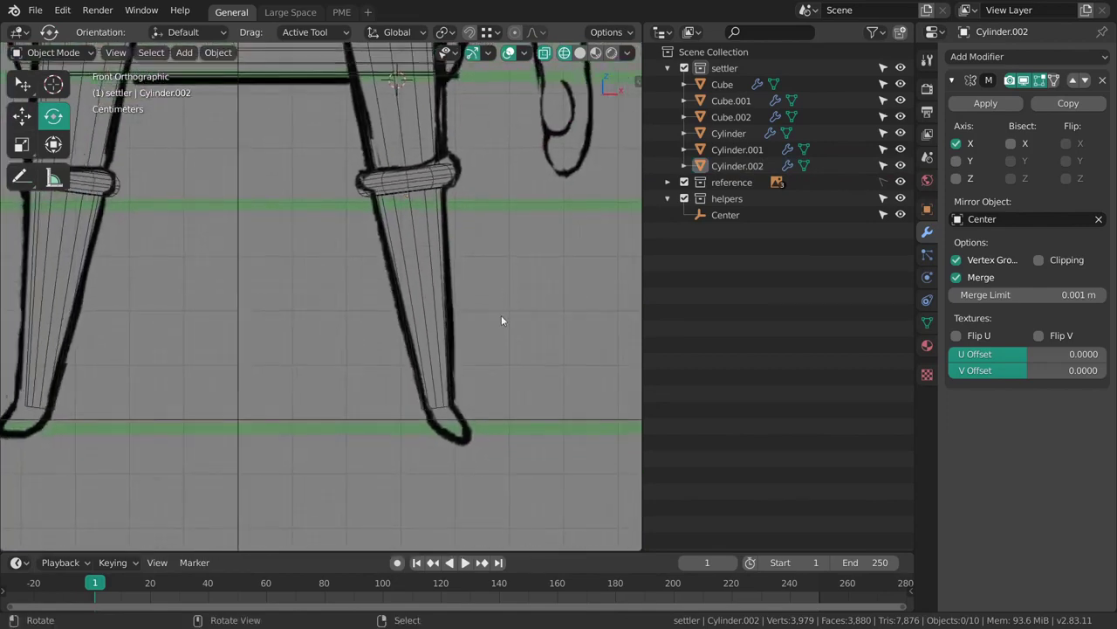
# Enter Edit Mode on the leg and rotate its bottom edge loop in the front view to level the ankle end.
pyautogui.click(447, 411)
pyautogui.press('KP_3')
pyautogui.keyDown('shift'); pyautogui.moveTo(495, 419); pyautogui.dragTo(529, 302, button='middle'); pyautogui.keyUp('shift')
pyautogui.keyDown('ctrl'); pyautogui.moveTo(449, 403); pyautogui.dragTo(402, 340, button='middle'); pyautogui.keyUp('ctrl')
pyautogui.press('Tab')
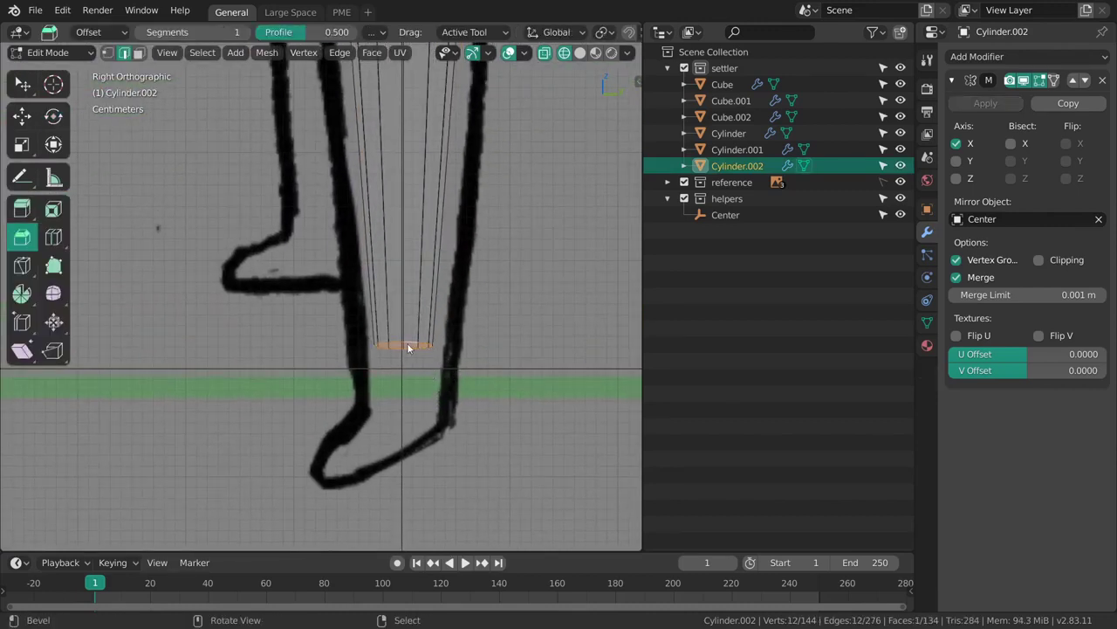
pyautogui.moveTo(408, 347)
pyautogui.mouseDown(button='middle')
pyautogui.moveTo(400, 367)
pyautogui.moveTo(418, 373)
pyautogui.moveTo(426, 359)
pyautogui.mouseUp(button='middle')
pyautogui.press('KP_1')
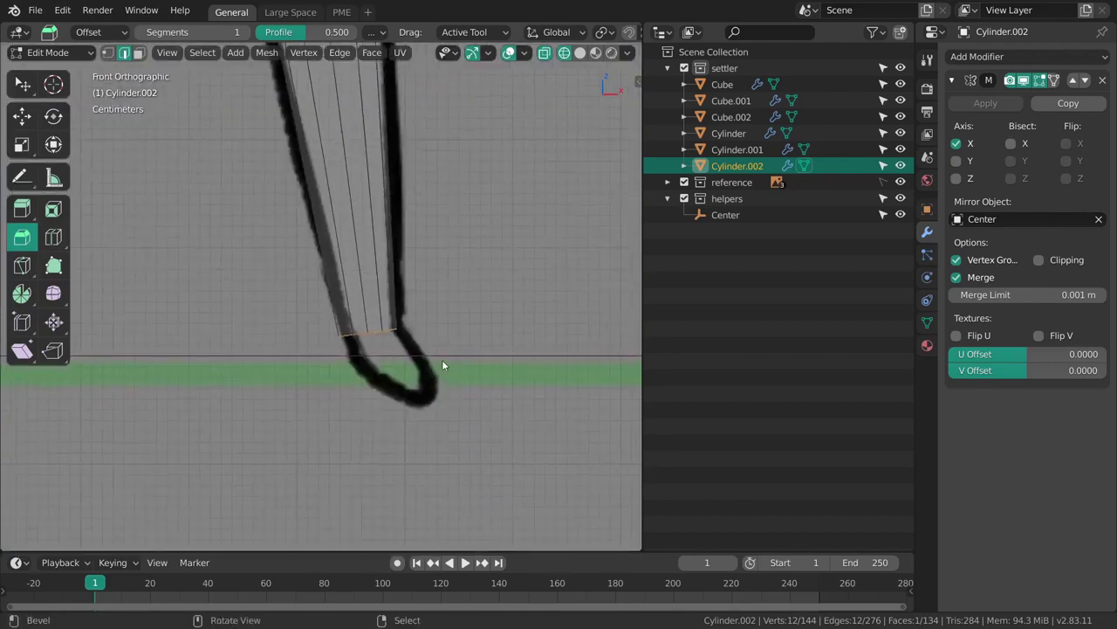
pyautogui.hotkey('ctrl', 'shift', 'alt', 's')
pyautogui.press('r')
pyautogui.moveTo(495, 313); pyautogui.dragTo(452, 351)
# Shear the leg's bottom edge loop in the side view so it slopes down toward the heel.
pyautogui.press('KP_3')
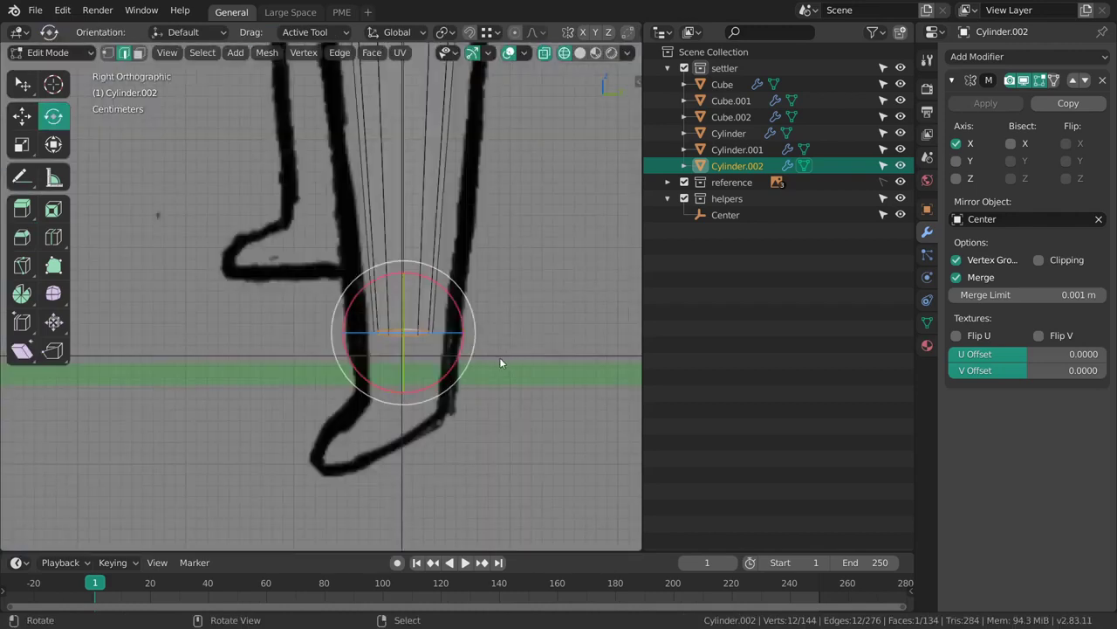
pyautogui.hotkey('ctrl', 'shift', 'alt', 's')
pyautogui.moveTo(480, 328); pyautogui.dragTo(476, 404)
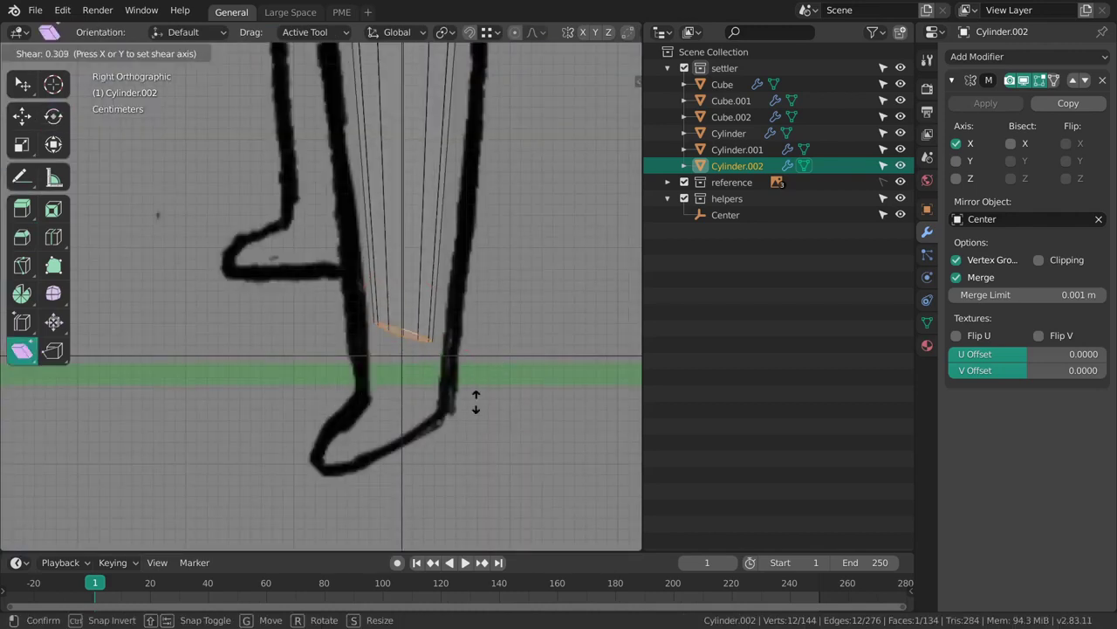
pyautogui.moveTo(381, 541); pyautogui.dragTo(381, 544)
# Extrude the sloped bottom face forward along Y to form the foot, and flatten its front end into a vertical plane.
pyautogui.keyDown('shift'); pyautogui.moveTo(411, 402); pyautogui.dragTo(456, 418, button='middle'); pyautogui.keyUp('shift')
pyautogui.press('e')
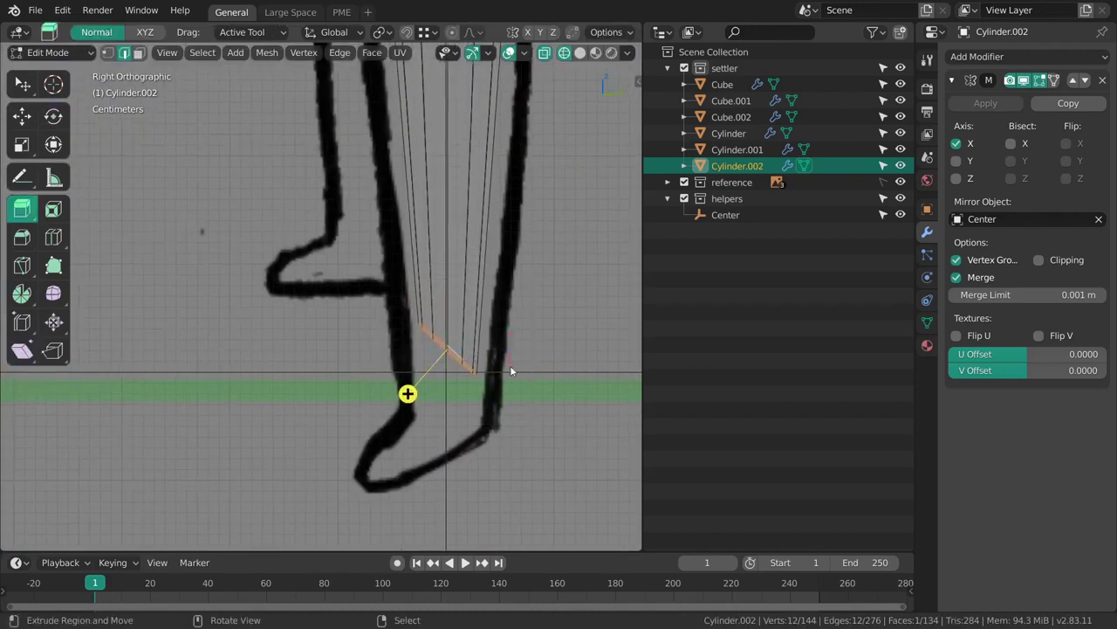
pyautogui.press('x')
pyautogui.moveTo(513, 371); pyautogui.dragTo(354, 352)
pyautogui.press('y')
pyautogui.press('s')
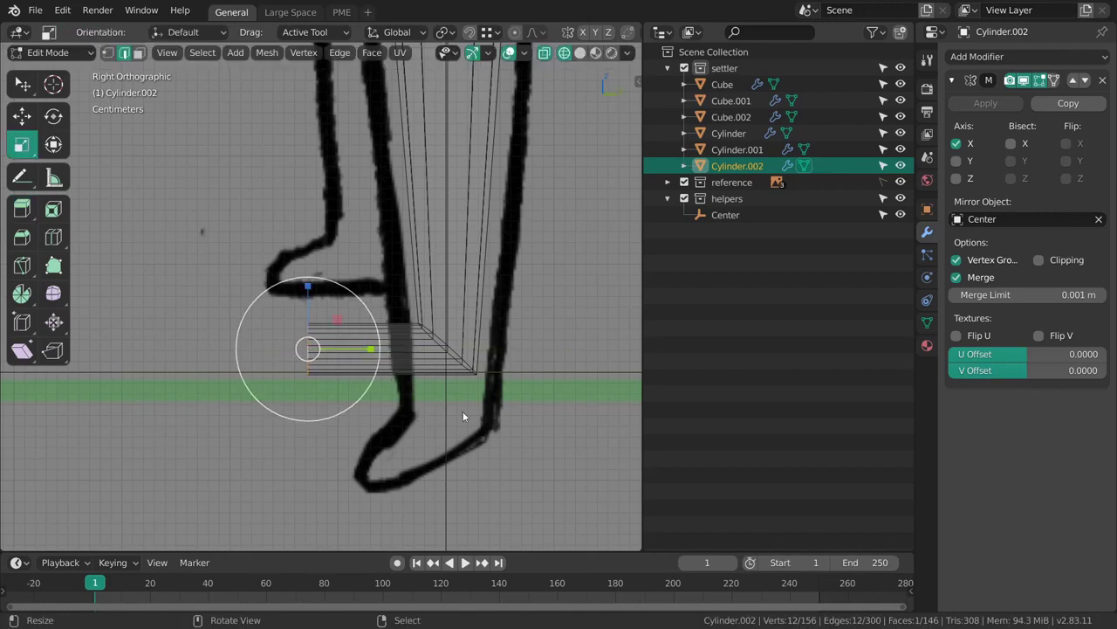
# Lower and rotate the foot's front end in the front view.
pyautogui.press('KP_1')
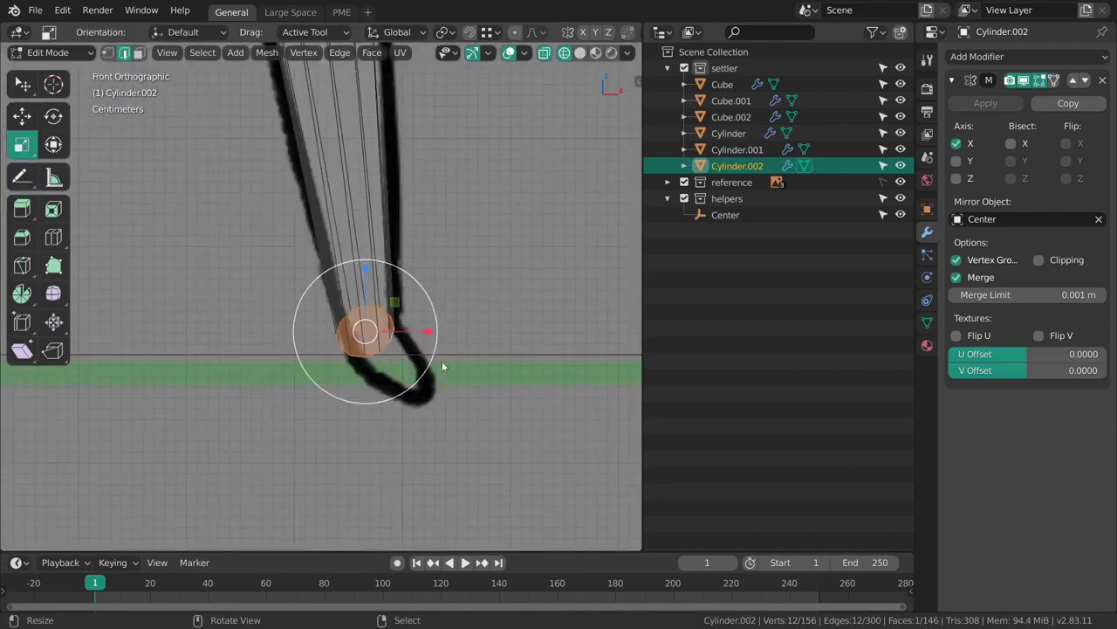
pyautogui.moveTo(415, 345)
pyautogui.keyDown('ctrl'); pyautogui.mouseDown(button='middle')
pyautogui.moveTo(431, 456)
pyautogui.moveTo(422, 361)
pyautogui.mouseUp(button='middle'); pyautogui.keyUp('ctrl')
pyautogui.moveTo(379, 259); pyautogui.dragTo(379, 288)
pyautogui.press('r')
pyautogui.moveTo(446, 314); pyautogui.dragTo(487, 309)
pyautogui.press('g')
pyautogui.moveTo(378, 257); pyautogui.dragTo(381, 274)
# Select the five lower vertices of the toe end and flatten them along Z.
pyautogui.scroll(3, 377, 367)
pyautogui.hotkey('alt', 'a')
pyautogui.press('1')
pyautogui.rightClick(312, 334)
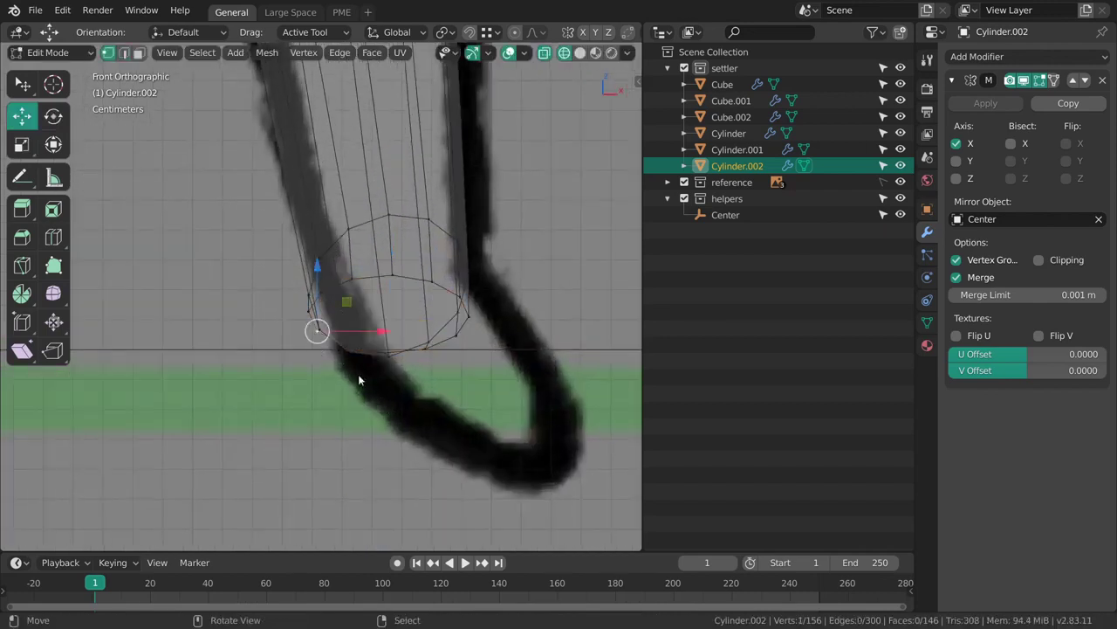
pyautogui.moveTo(446, 381); pyautogui.dragTo(354, 340, button='middle')
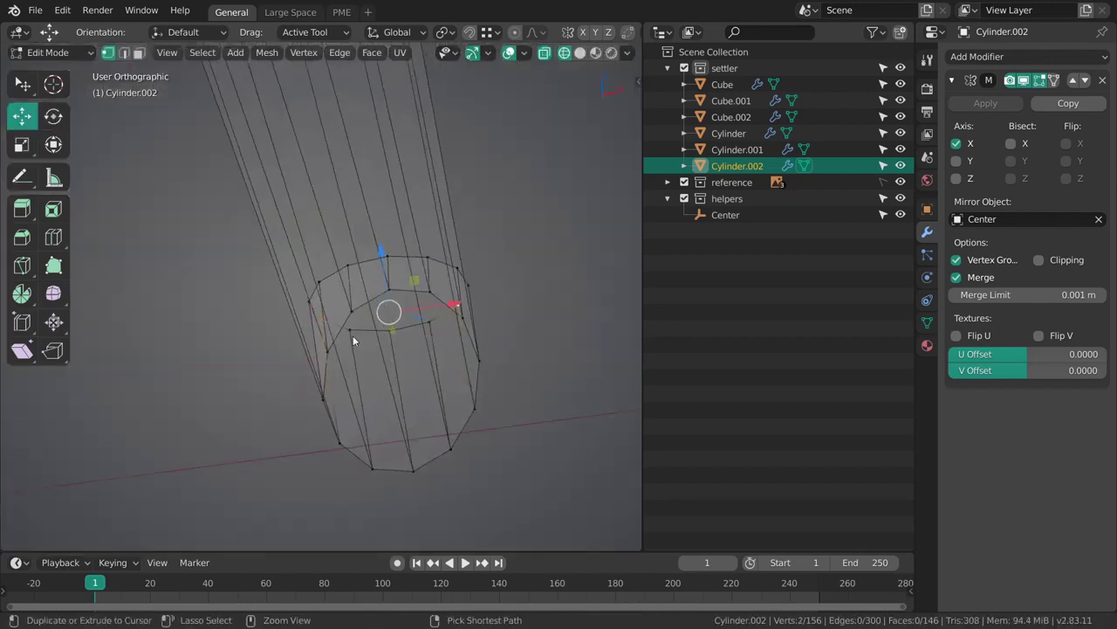
pyautogui.moveTo(430, 373); pyautogui.dragTo(437, 414, button='middle')
pyautogui.hotkey('shift', 'space')
pyautogui.press('s')
pyautogui.moveTo(386, 280); pyautogui.dragTo(387, 298)
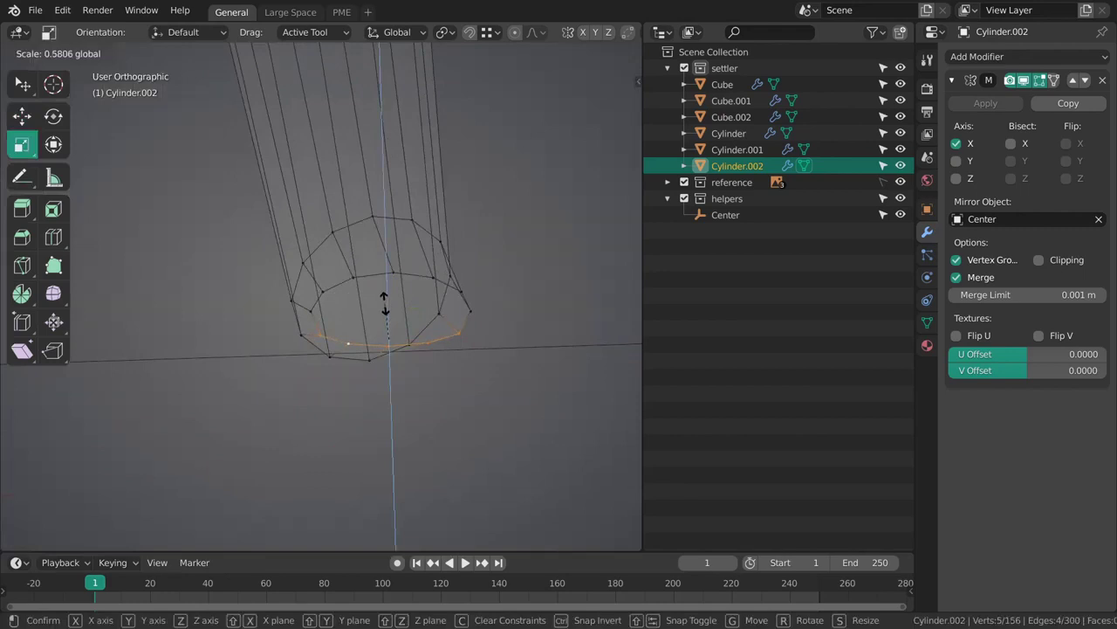
pyautogui.click(384, 303)
# Widen the flattened toe vertices and lower them vertically to the ground line in the front view.
pyautogui.press('KP_1')
pyautogui.moveTo(505, 384); pyautogui.dragTo(524, 393)
pyautogui.hotkey('shift', 'space')
pyautogui.press('g')
pyautogui.moveTo(385, 315); pyautogui.dragTo(381, 285)
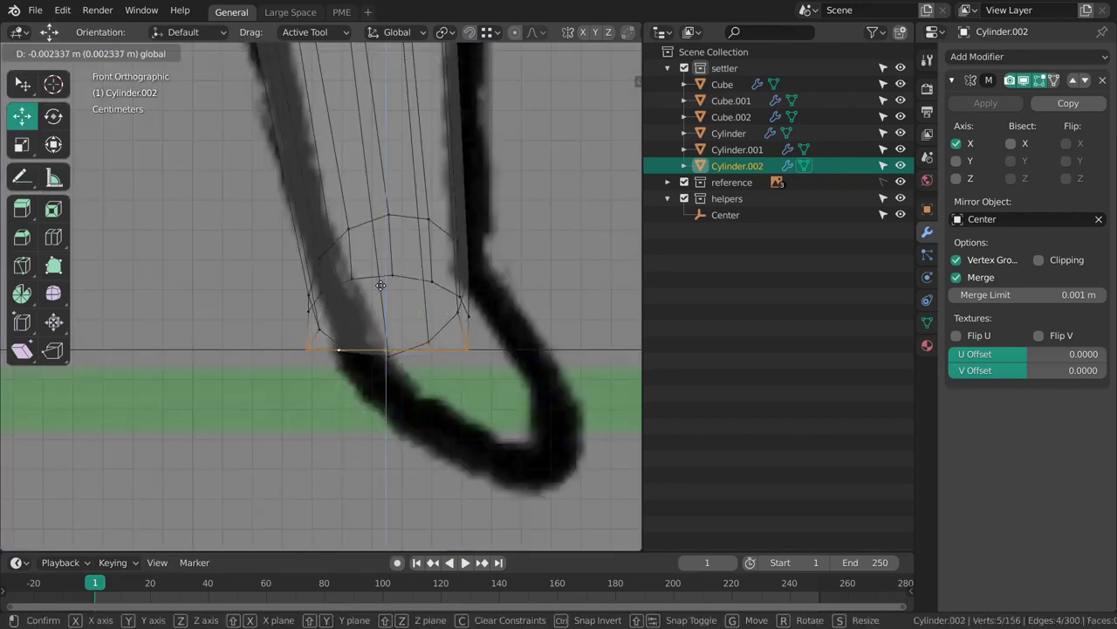
# Scale the next row of side vertices on the toe end and shift them vertically.
pyautogui.click(468, 365)
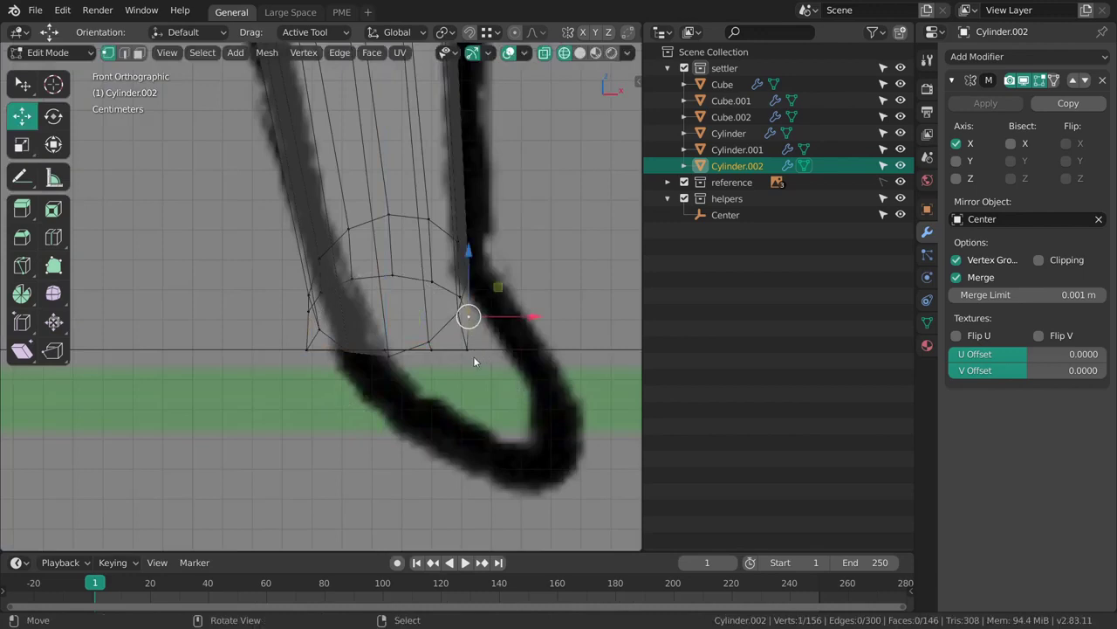
pyautogui.hotkey('shift', 'space')
pyautogui.press('s')
pyautogui.moveTo(521, 401); pyautogui.dragTo(499, 395)
pyautogui.hotkey('shift', 'space')
pyautogui.press('g')
pyautogui.moveTo(387, 296); pyautogui.dragTo(389, 270)
# Scale the two outermost side vertices of the toe end, and return to Object Mode.
pyautogui.hotkey('alt', 'a')
pyautogui.rightClick(466, 320)
pyautogui.keyDown('shift'); pyautogui.rightClick(315, 316); pyautogui.keyUp('shift')
pyautogui.hotkey('shift', 'space')
pyautogui.press('s')
pyautogui.moveTo(508, 340); pyautogui.dragTo(509, 341)
pyautogui.moveTo(509, 340); pyautogui.dragTo(423, 335, button='middle')
pyautogui.scroll(-3, 437, 344)
pyautogui.hotkey('alt', 'a')
pyautogui.hotkey('ctrl', 'Tab')
pyautogui.click(351, 335)
# Enlarge the ankle edge loop in the side view and move it slightly up and forward.
pyautogui.press('`')
pyautogui.click(490, 339)
pyautogui.moveTo(493, 340)
pyautogui.keyDown('shift'); pyautogui.mouseDown(button='middle')
pyautogui.moveTo(415, 361)
pyautogui.moveTo(451, 303)
pyautogui.moveTo(450, 317)
pyautogui.mouseUp(button='middle'); pyautogui.keyUp('shift')
pyautogui.hotkey('alt', 'a')
pyautogui.keyDown('ctrl'); pyautogui.moveTo(449, 317); pyautogui.dragTo(419, 347, button='middle'); pyautogui.keyUp('ctrl')
pyautogui.press('Tab')
pyautogui.keyDown('alt'); pyautogui.rightClick(447, 387); pyautogui.keyUp('alt')
pyautogui.press('s')
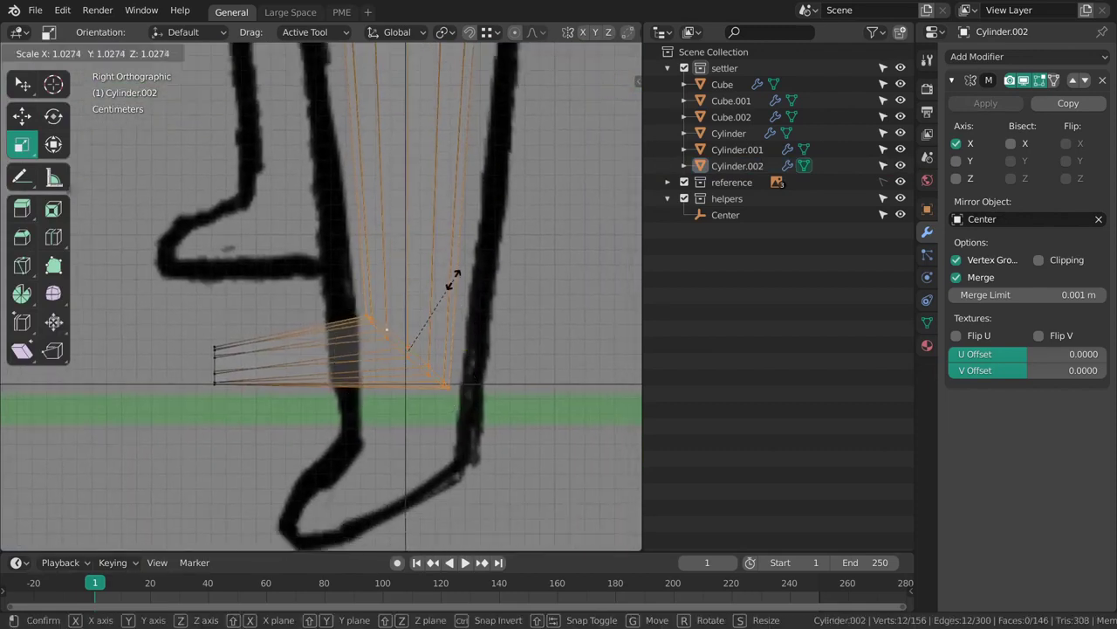
pyautogui.click(463, 267)
pyautogui.press('g')
pyautogui.click(463, 294)
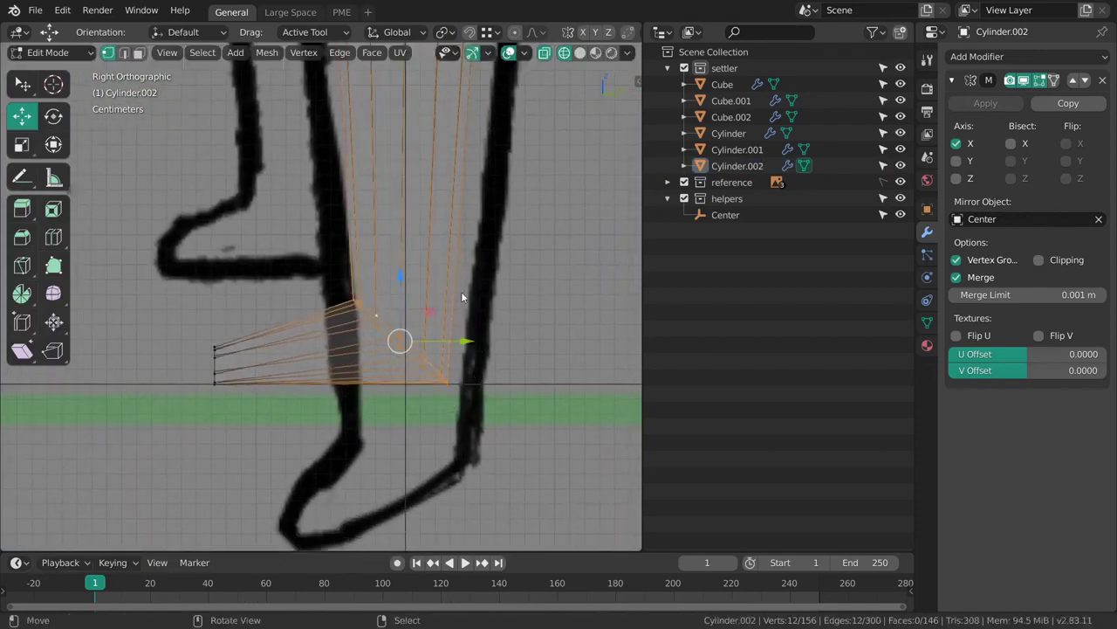
pyautogui.press('s')
pyautogui.press('g')
pyautogui.moveTo(464, 292); pyautogui.dragTo(451, 282)
# Deselect everything, return to Object Mode and switch the viewport to solid shading.
pyautogui.scroll(-3, 447, 276)
pyautogui.hotkey('alt', 'a')
pyautogui.hotkey('ctrl', 'Tab')
pyautogui.click(377, 351)
pyautogui.press('z')
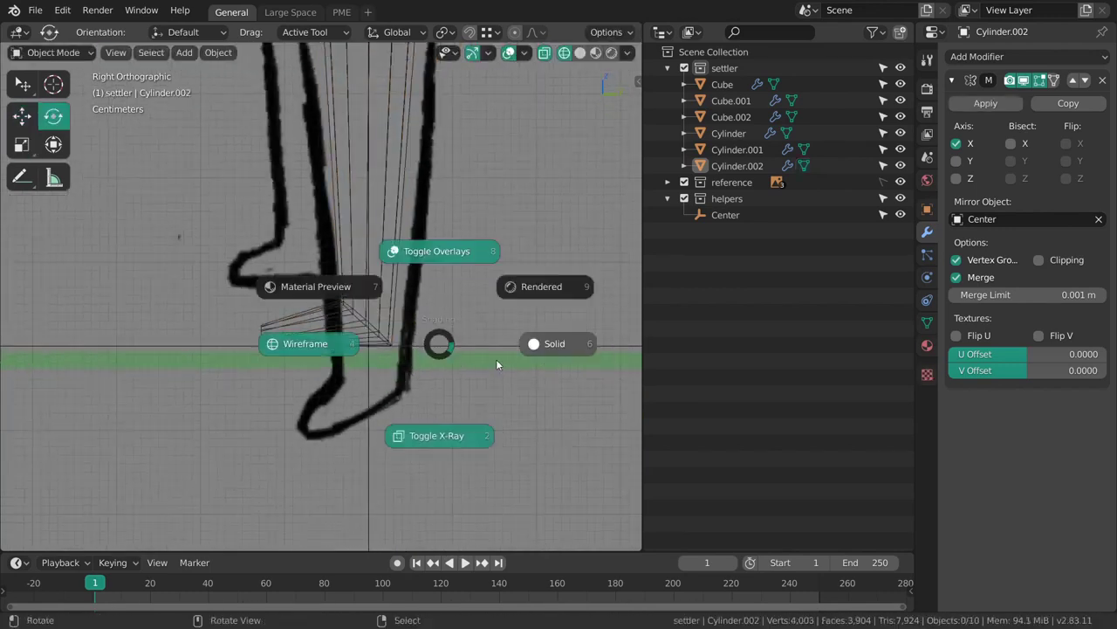
pyautogui.click(496, 359)
# Add a Subdivision Surface modifier to the legs with 2 viewport subdivisions.
pyautogui.moveTo(435, 348); pyautogui.dragTo(495, 324, button='middle')
pyautogui.scroll(-3, 495, 324)
pyautogui.keyDown('shift'); pyautogui.moveTo(419, 240); pyautogui.dragTo(468, 321, button='middle'); pyautogui.keyUp('shift')
pyautogui.rightClick(390, 278)
pyautogui.hotkey('ctrl', '1')
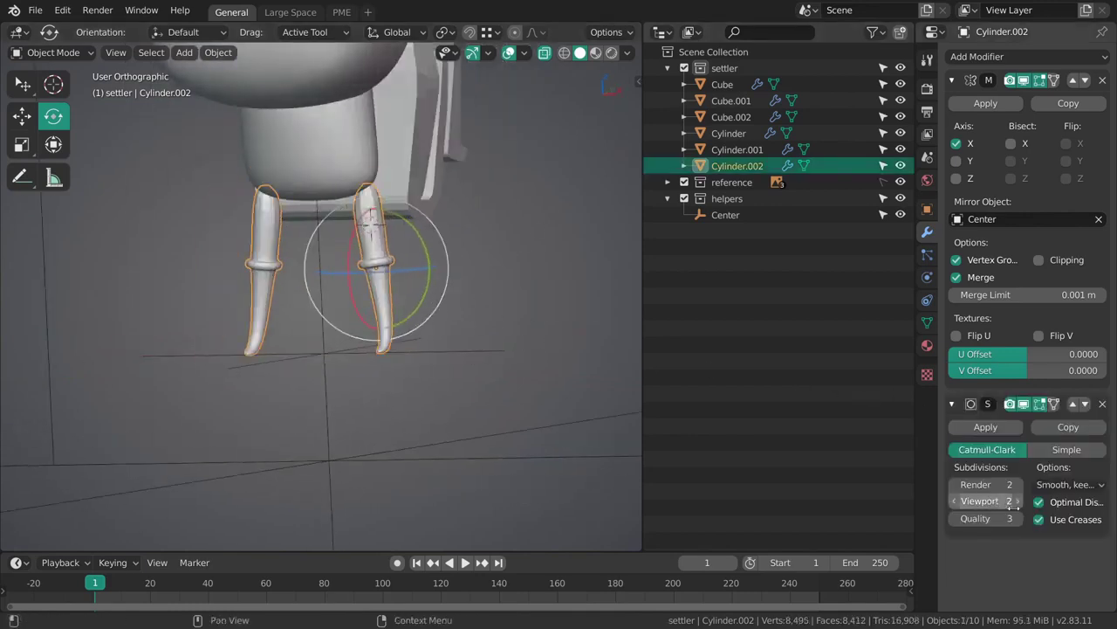
# Crease the ankle edge loop by 1.000 to sharpen the bend into the foot, and return to Object Mode.
pyautogui.scroll(6, 523, 387)
pyautogui.hotkey('alt', 'a')
pyautogui.moveTo(510, 428); pyautogui.dragTo(536, 387, button='middle')
pyautogui.click(536, 386)
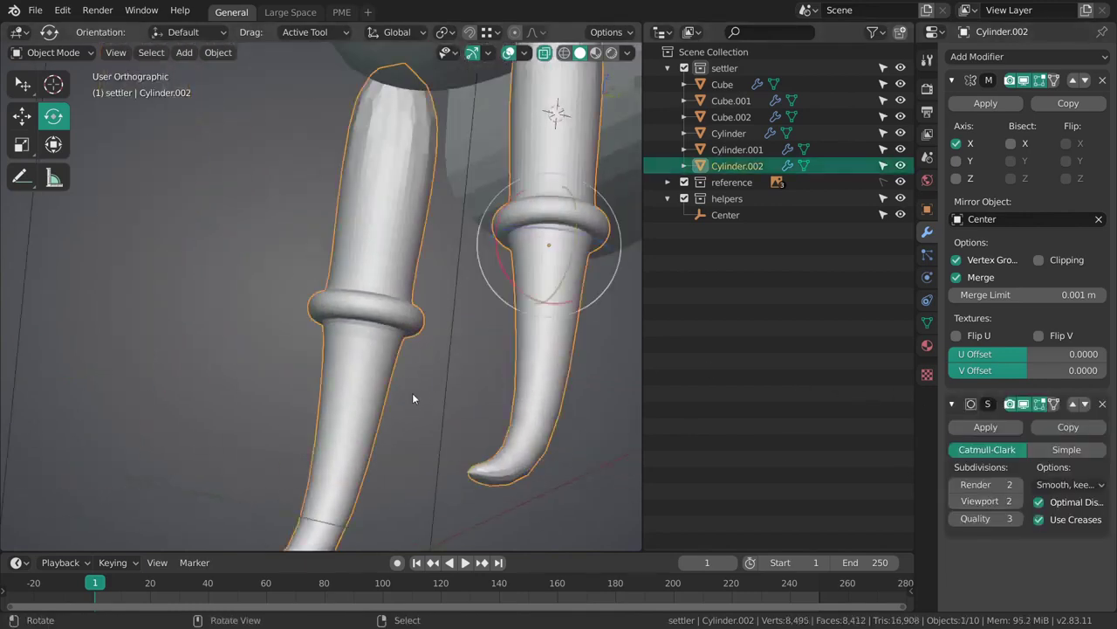
pyautogui.press('KP_3')
pyautogui.press('Tab')
pyautogui.keyDown('ctrl'); pyautogui.moveTo(484, 332); pyautogui.dragTo(523, 426, button='middle'); pyautogui.keyUp('ctrl')
pyautogui.keyDown('shift'); pyautogui.moveTo(524, 426); pyautogui.dragTo(417, 384, button='middle'); pyautogui.keyUp('shift')
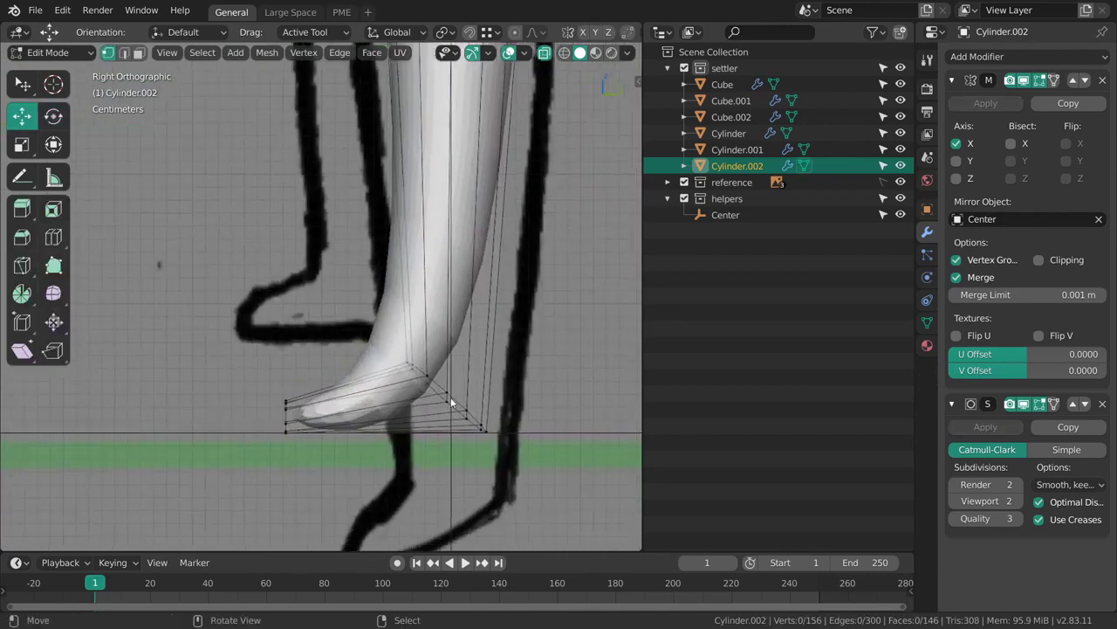
pyautogui.keyDown('alt'); pyautogui.rightClick(451, 399); pyautogui.keyUp('alt')
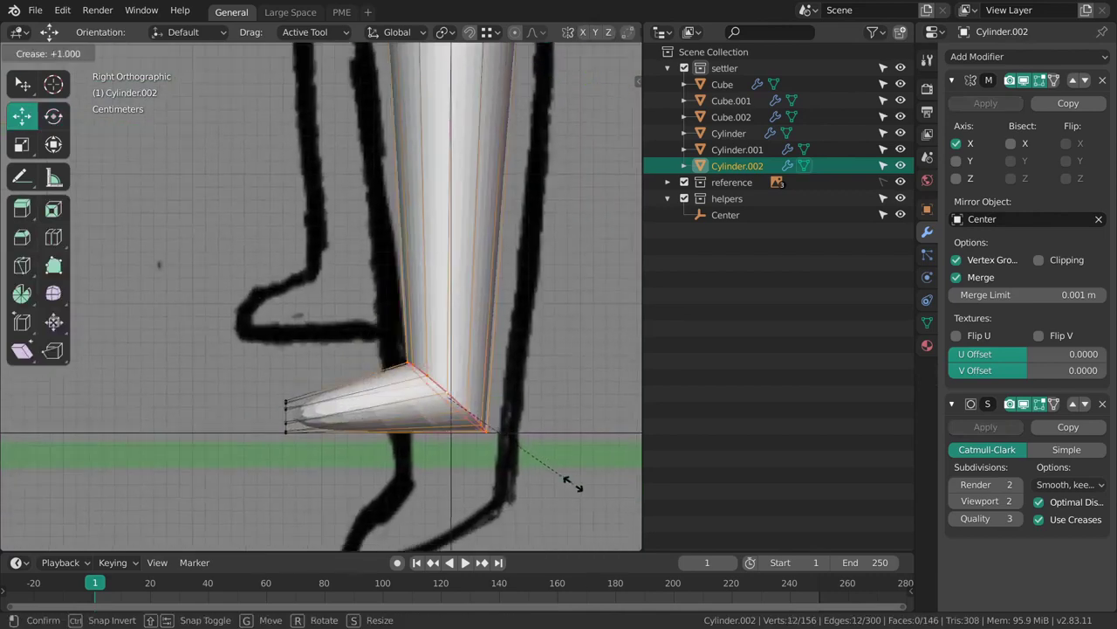
pyautogui.click(564, 481)
pyautogui.scroll(-3, 526, 371)
pyautogui.hotkey('ctrl', 'Tab')
pyautogui.click(439, 365)
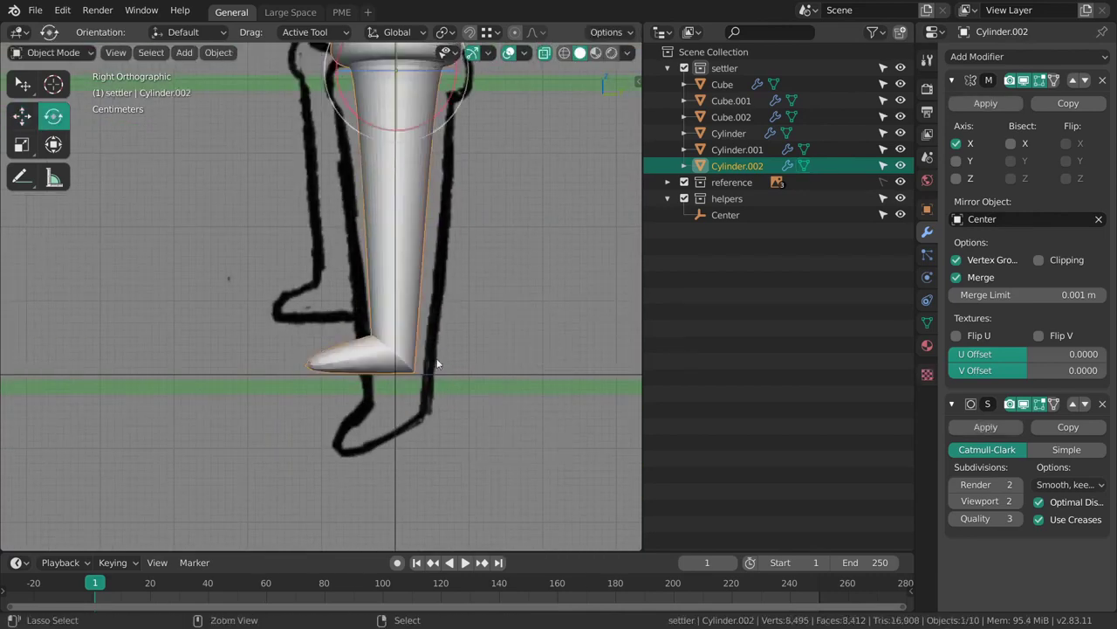
# Bevel the edge loop at the toe end with two segments and a width of about 0.007 m.
pyautogui.moveTo(439, 365); pyautogui.dragTo(515, 342, button='middle')
pyautogui.hotkey('ctrl', 'Tab')
pyautogui.click(478, 364)
pyautogui.scroll(6, 462, 436)
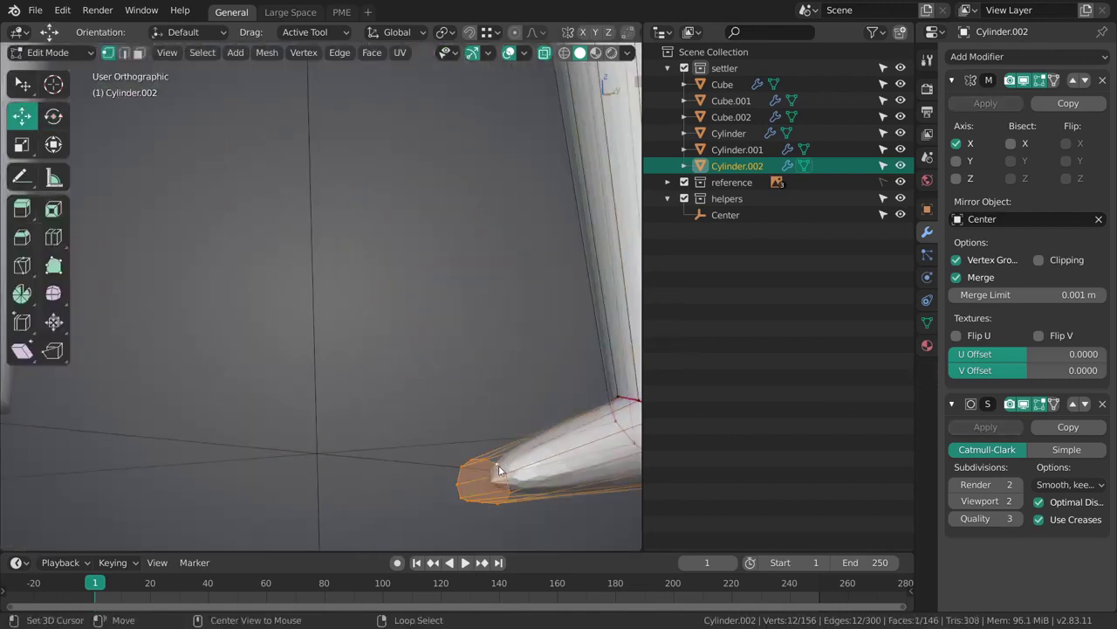
pyautogui.scroll(-3, 499, 471)
pyautogui.hotkey('shift', 'e')
pyautogui.rightClick(517, 430)
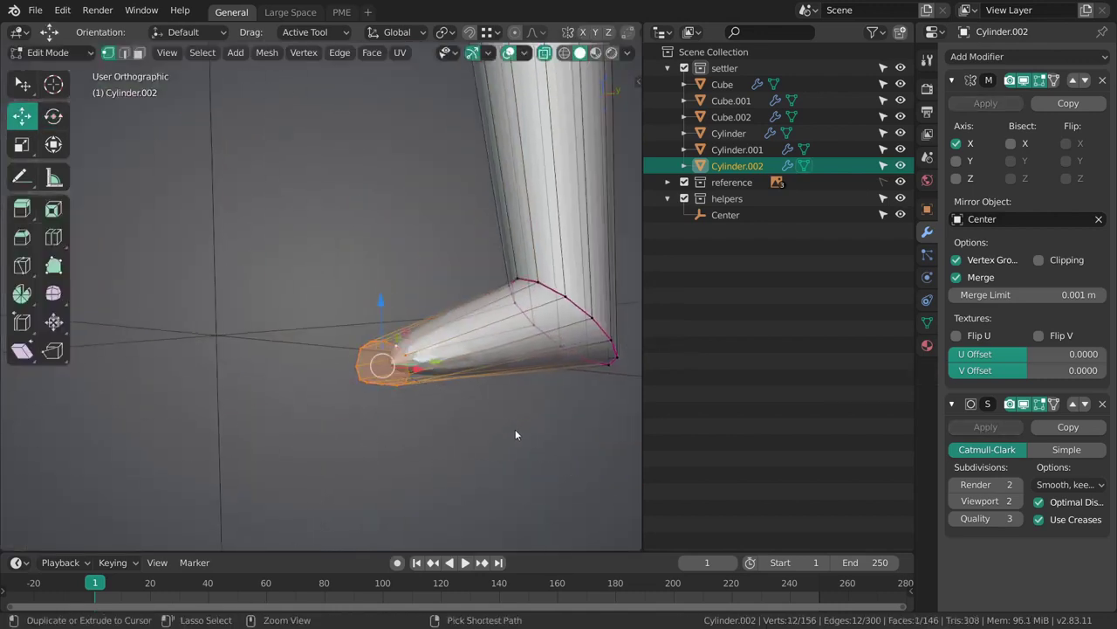
pyautogui.hotkey('ctrl', 'b')
pyautogui.moveTo(485, 405); pyautogui.dragTo(501, 413)
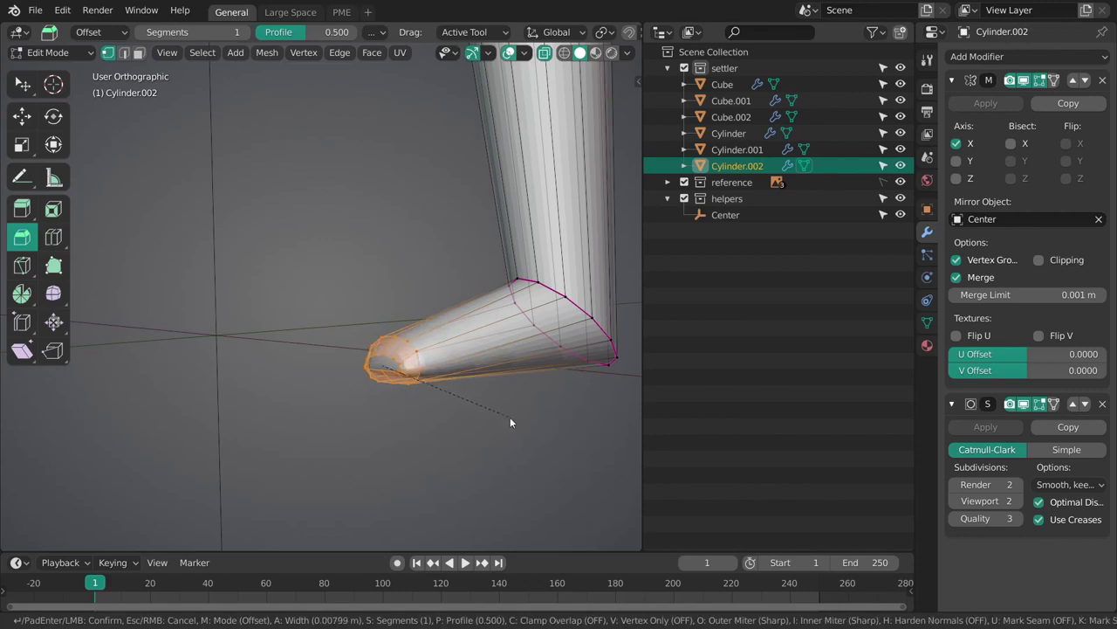
pyautogui.scroll(1, 520, 420)
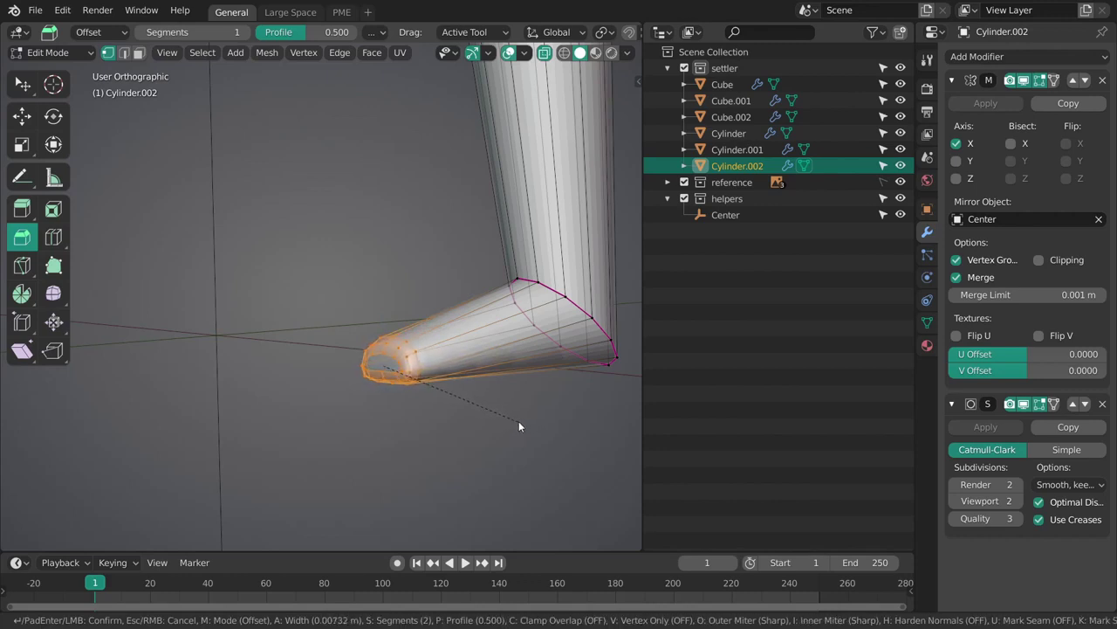
pyautogui.click(517, 420)
# Return to Object Mode and apply smooth shading to the legs.
pyautogui.moveTo(517, 420); pyautogui.dragTo(390, 306, button='middle')
pyautogui.press('Tab')
pyautogui.hotkey('alt', 'a')
pyautogui.click(390, 306)
pyautogui.rightClick(400, 304)
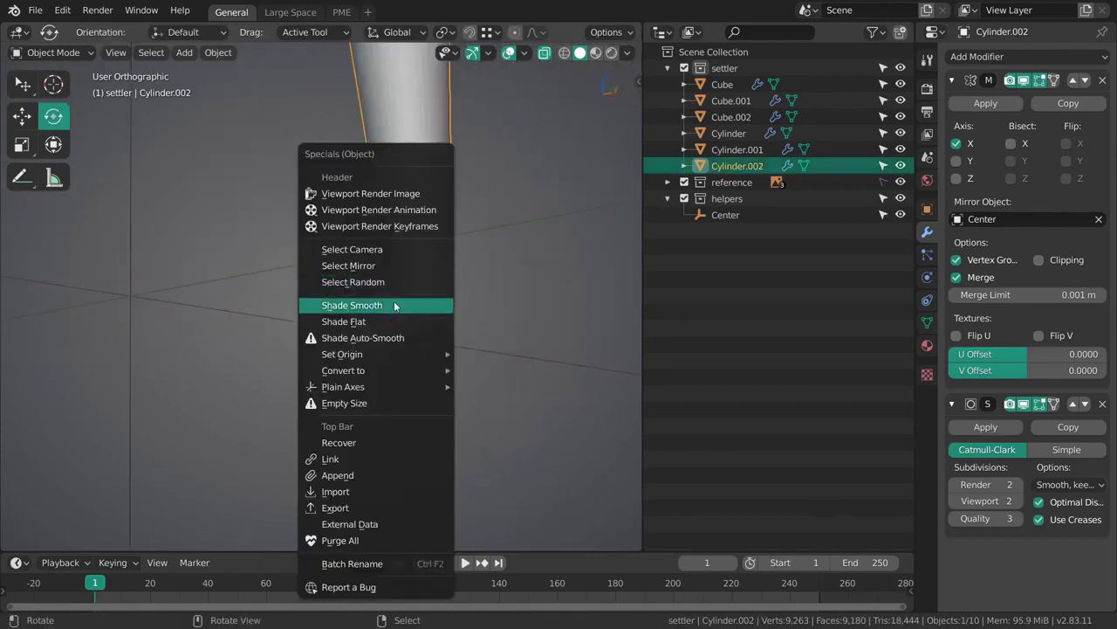
pyautogui.click(395, 306)
# Crease the two inner edge loops where the knee cuff meets the upper and lower leg.
pyautogui.moveTo(460, 439); pyautogui.dragTo(510, 380, button='middle')
pyautogui.press('KP_1')
pyautogui.scroll(5, 390, 365)
pyautogui.press('Tab')
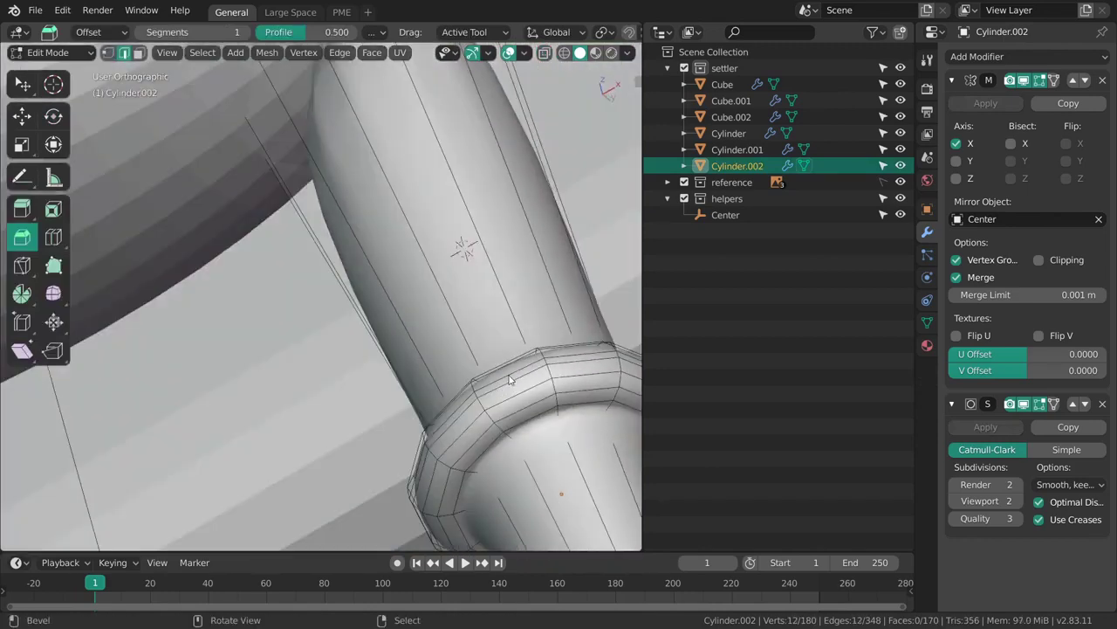
pyautogui.moveTo(543, 461); pyautogui.dragTo(483, 348, button='middle')
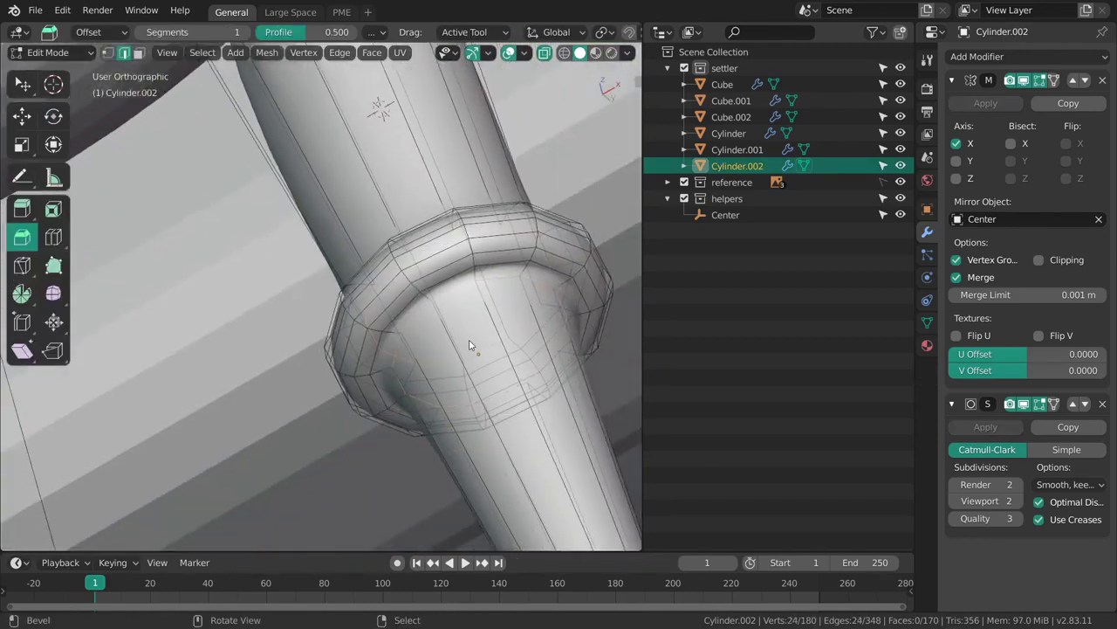
pyautogui.hotkey('shift', 'e')
pyautogui.click(562, 449)
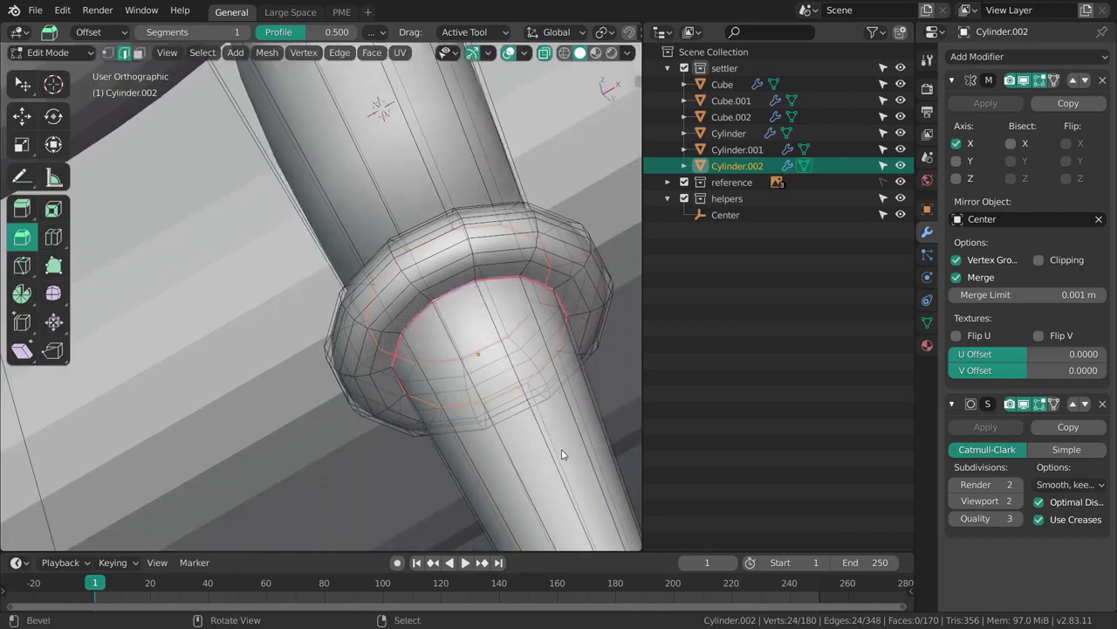
# Crease the leg's top edge loop under the body with a value of 1, and return to Object Mode.
pyautogui.moveTo(564, 453); pyautogui.dragTo(503, 424, button='middle')
pyautogui.press('Tab')
pyautogui.click(389, 415)
pyautogui.hotkey('alt', 'a')
pyautogui.keyDown('ctrl'); pyautogui.moveTo(392, 403); pyautogui.dragTo(496, 417, button='middle'); pyautogui.keyUp('ctrl')
pyautogui.rightClick(415, 350)
pyautogui.press('Tab')
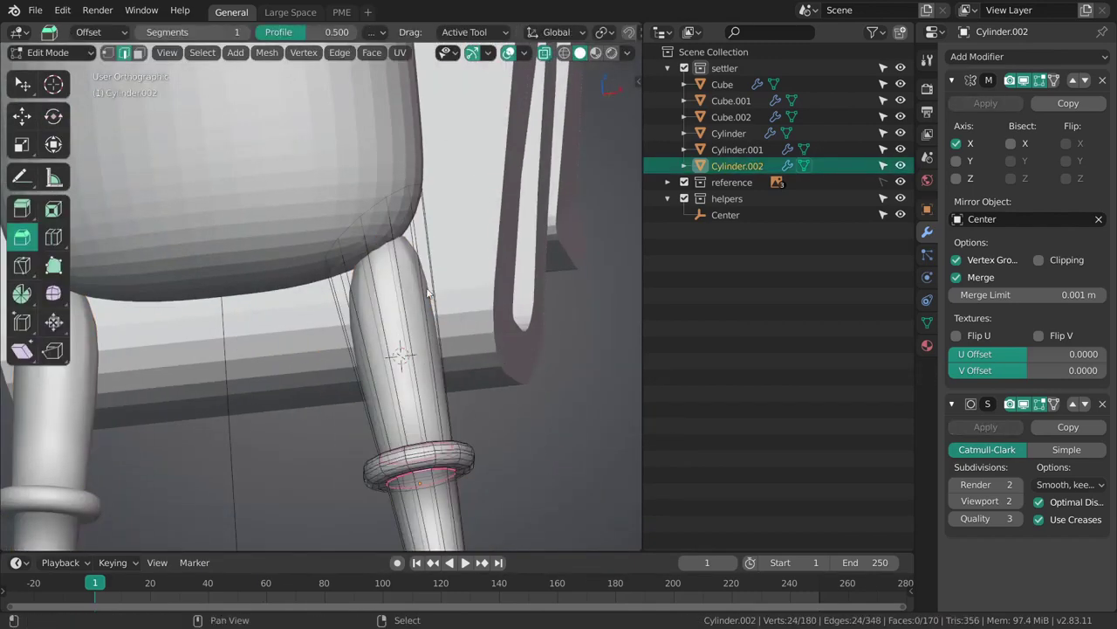
pyautogui.keyDown('shift'); pyautogui.moveTo(375, 204); pyautogui.dragTo(416, 289, button='middle'); pyautogui.keyUp('shift')
pyautogui.hotkey('shift', 'e')
pyautogui.press('1')
pyautogui.click(509, 446)
pyautogui.press('Tab')
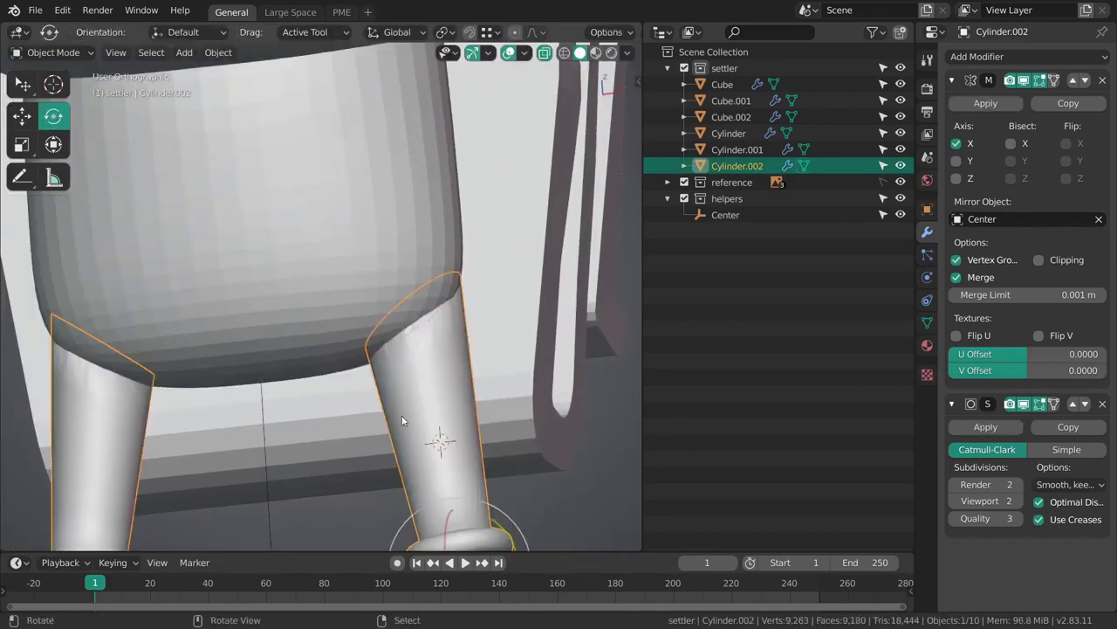
# Delete the cap face at the top of the leg inside the body.
pyautogui.keyDown('shift'); pyautogui.moveTo(438, 417); pyautogui.dragTo(466, 316, button='middle'); pyautogui.keyUp('shift')
pyautogui.press('Tab')
pyautogui.click(468, 339)
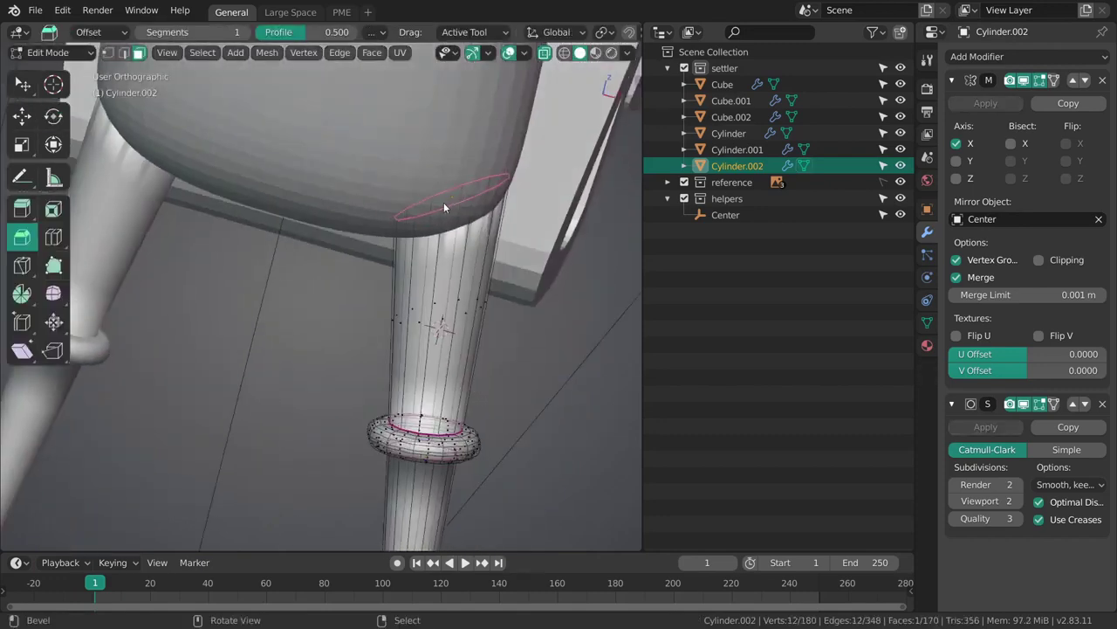
pyautogui.press('x')
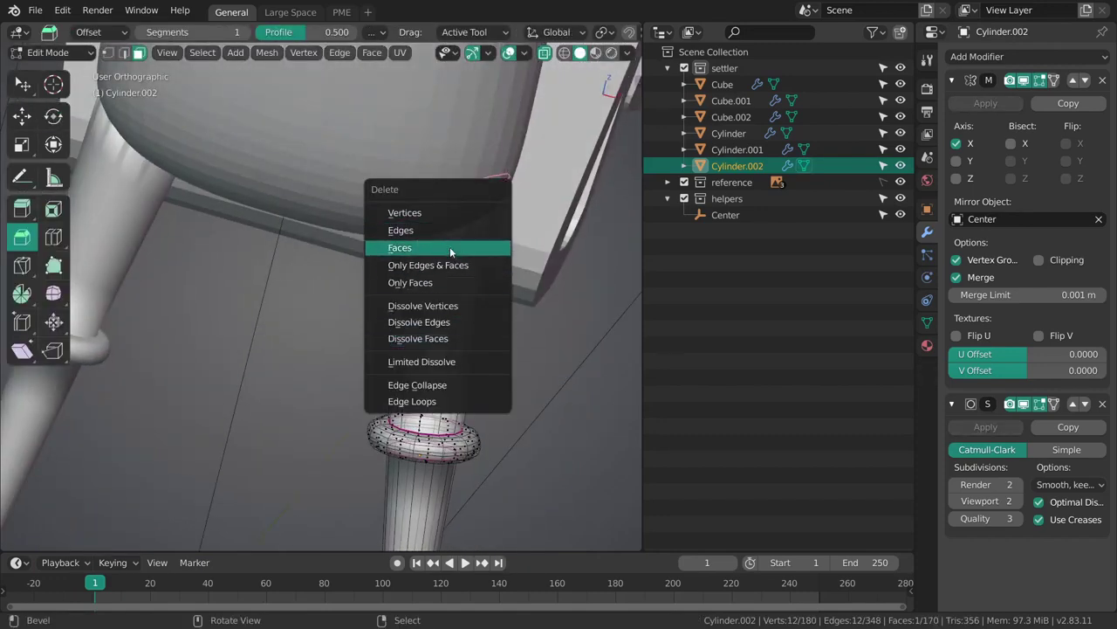
pyautogui.click(450, 252)
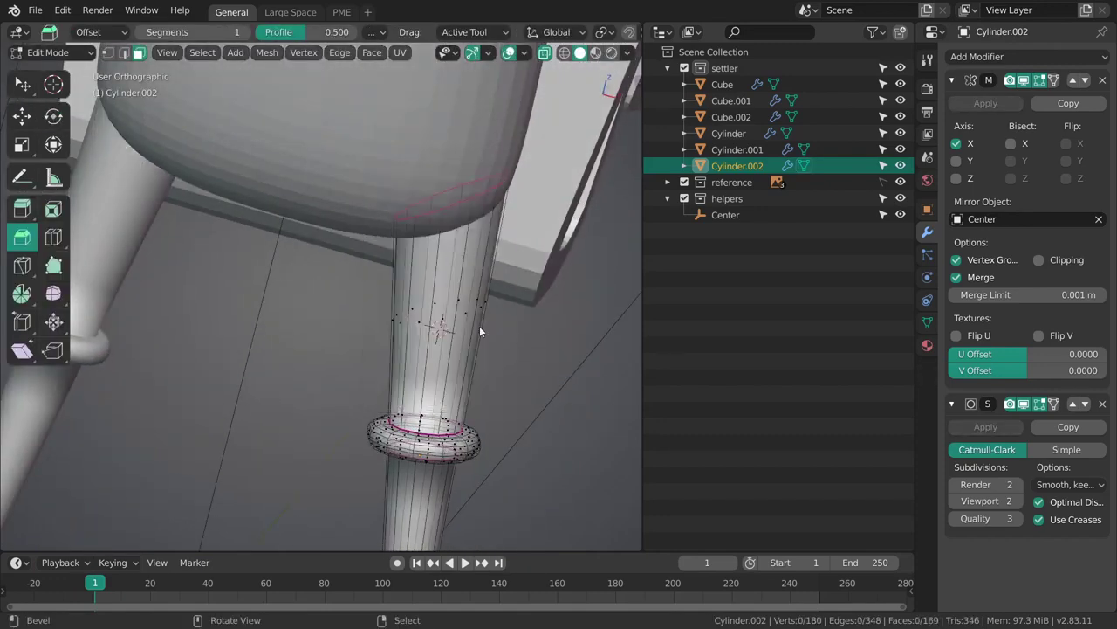
# Select the leg's open top edge loop in the front view and adjust its crease.
pyautogui.press('KP_1')
pyautogui.keyDown('shift'); pyautogui.moveTo(424, 184); pyautogui.dragTo(433, 253, button='middle'); pyautogui.keyUp('shift')
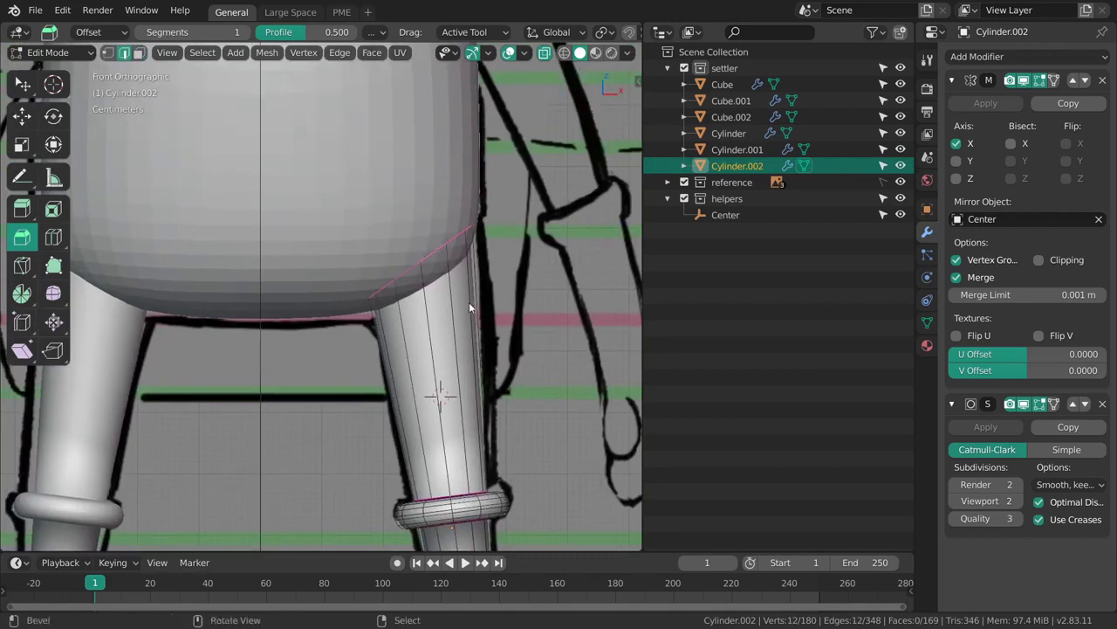
pyautogui.hotkey('shift', 'e')
pyautogui.press('Return')
# Enlarge the leg's open top edge loop in the front view and reposition it under the body, working in wireframe.
pyautogui.keyDown('shift'); pyautogui.moveTo(470, 327); pyautogui.dragTo(476, 303, button='middle'); pyautogui.keyUp('shift')
pyautogui.press('s')
pyautogui.moveTo(535, 312); pyautogui.dragTo(539, 326)
pyautogui.click(542, 323)
pyautogui.press('s')
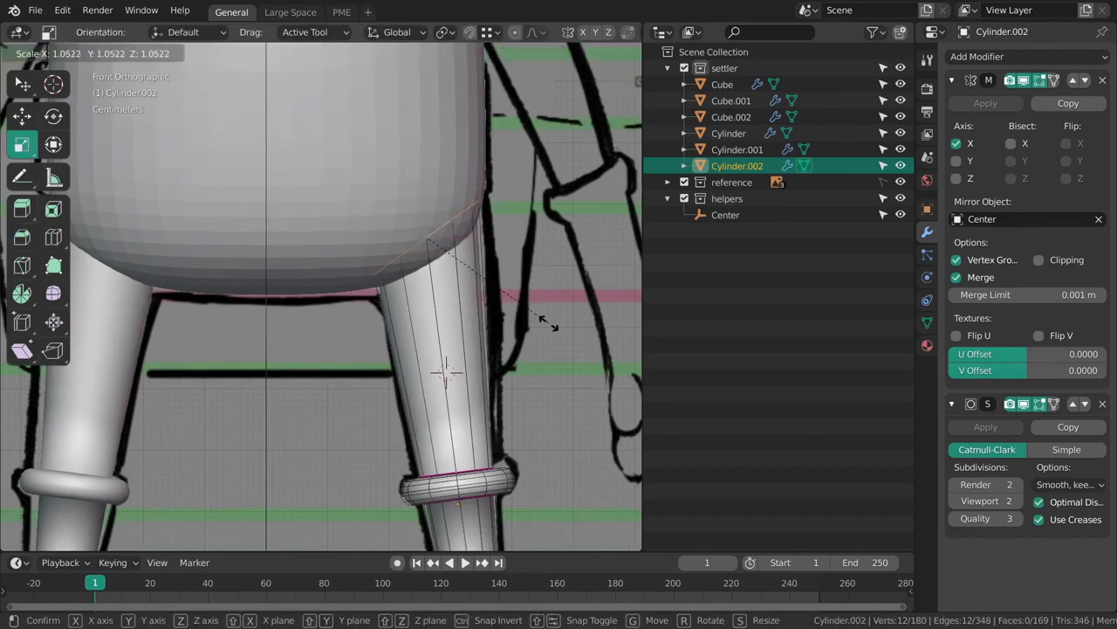
pyautogui.click(548, 323)
pyautogui.press('z')
pyautogui.click(466, 344)
pyautogui.keyDown('shift'); pyautogui.moveTo(532, 330); pyautogui.dragTo(514, 318, button='middle'); pyautogui.keyUp('shift')
pyautogui.press('g')
pyautogui.moveTo(522, 305); pyautogui.dragTo(529, 329)
pyautogui.press('s')
pyautogui.moveTo(528, 325); pyautogui.dragTo(535, 330)
# Extrude the leg's top edge loop up into the body, then widen it and move it toward the body's centre.
pyautogui.press('e')
pyautogui.press('e')
pyautogui.click(518, 286)
pyautogui.press('s')
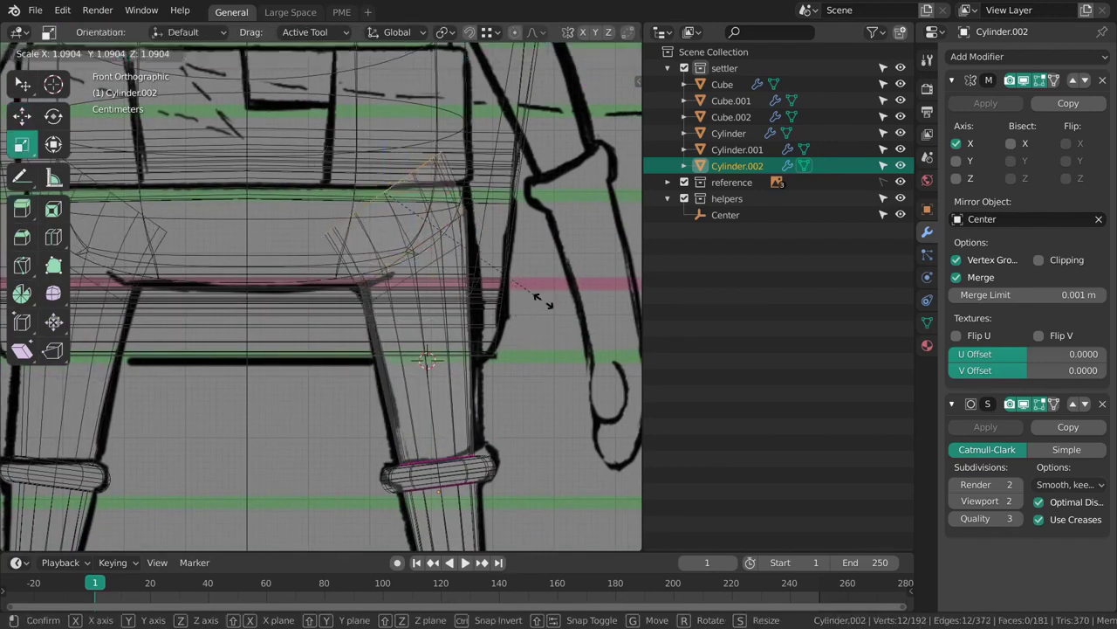
pyautogui.click(565, 308)
pyautogui.press('g')
pyautogui.click(555, 315)
pyautogui.press('s')
pyautogui.press('s')
pyautogui.click(599, 328)
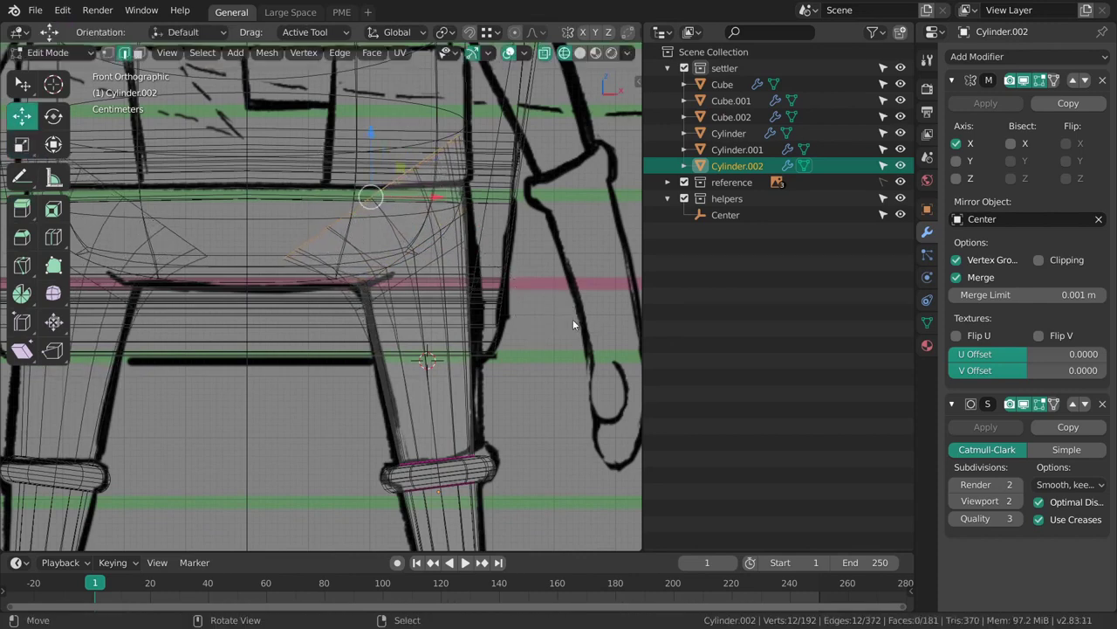
# Adjust the extruded top loop's size and shift it backward along Y in the right view, with solid shading restored.
pyautogui.hotkey('shift', 'z')
pyautogui.moveTo(548, 329)
pyautogui.keyDown('shift'); pyautogui.mouseDown(button='middle')
pyautogui.moveTo(547, 375)
pyautogui.moveTo(534, 356)
pyautogui.moveTo(501, 347)
pyautogui.moveTo(529, 328)
pyautogui.moveTo(514, 286)
pyautogui.mouseUp(button='middle'); pyautogui.keyUp('shift')
pyautogui.press('s')
pyautogui.click(468, 309)
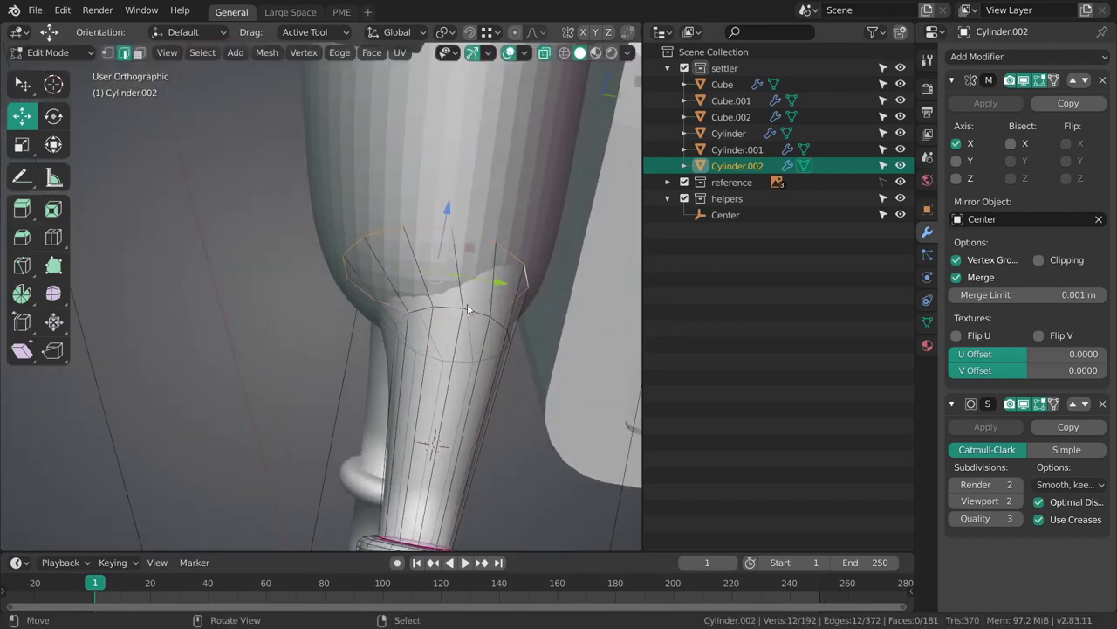
pyautogui.press('KP_3')
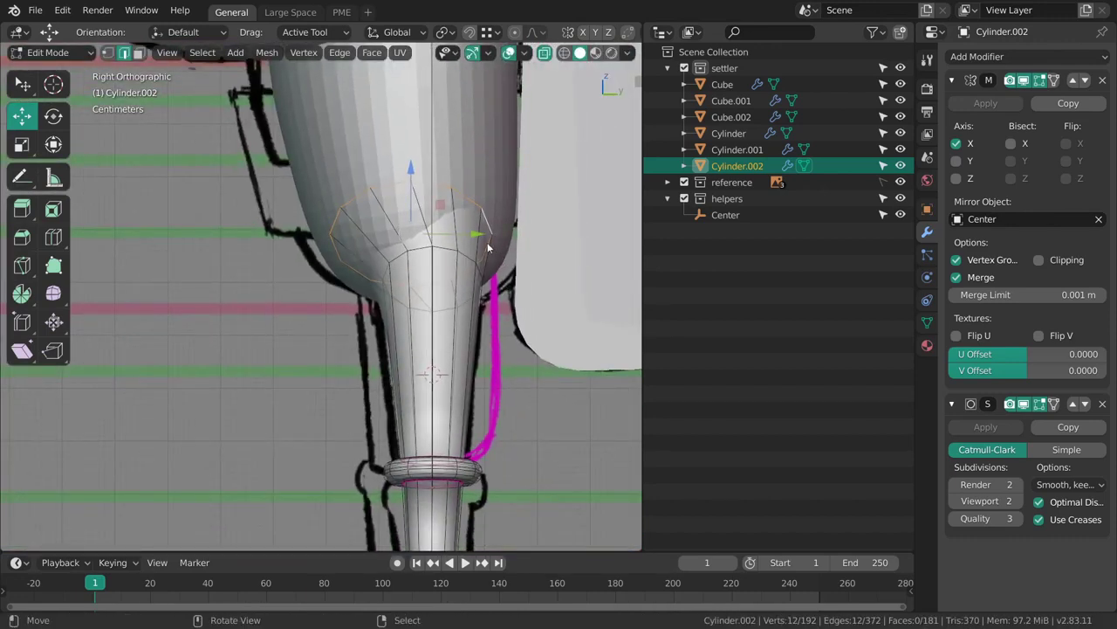
pyautogui.moveTo(478, 235); pyautogui.dragTo(487, 237)
pyautogui.keyDown('shift'); pyautogui.moveTo(491, 384); pyautogui.dragTo(486, 281, button='middle'); pyautogui.keyUp('shift')
pyautogui.scroll(-3, 485, 283)
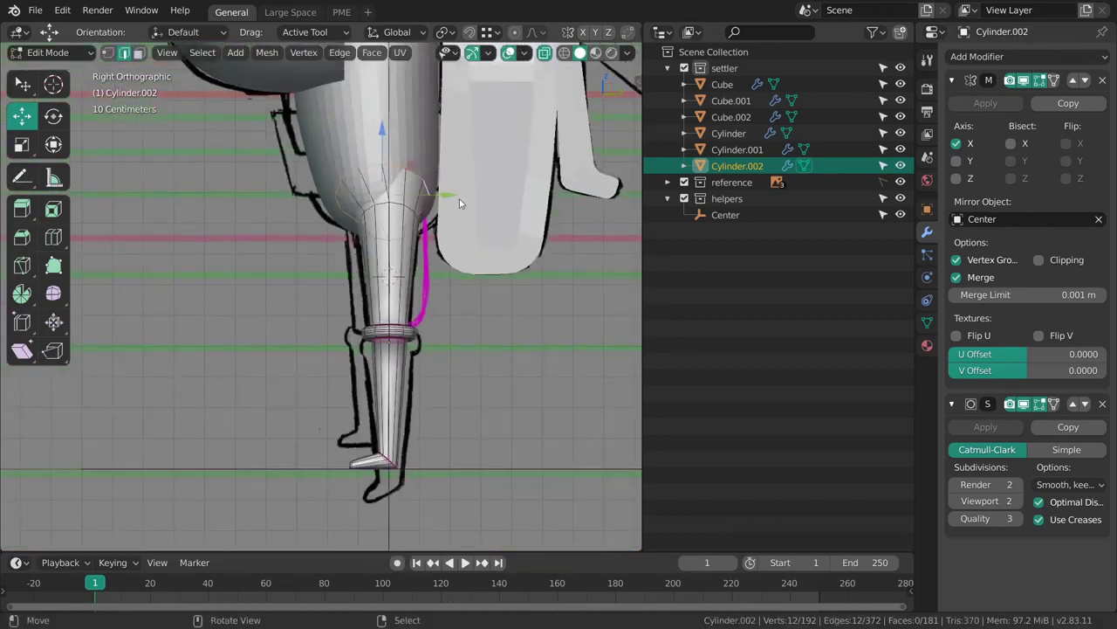
pyautogui.moveTo(449, 195); pyautogui.dragTo(458, 195)
# Shift the whole leg forward along Y to follow the side reference, then nudge its top loop slightly forward.
pyautogui.press('a')
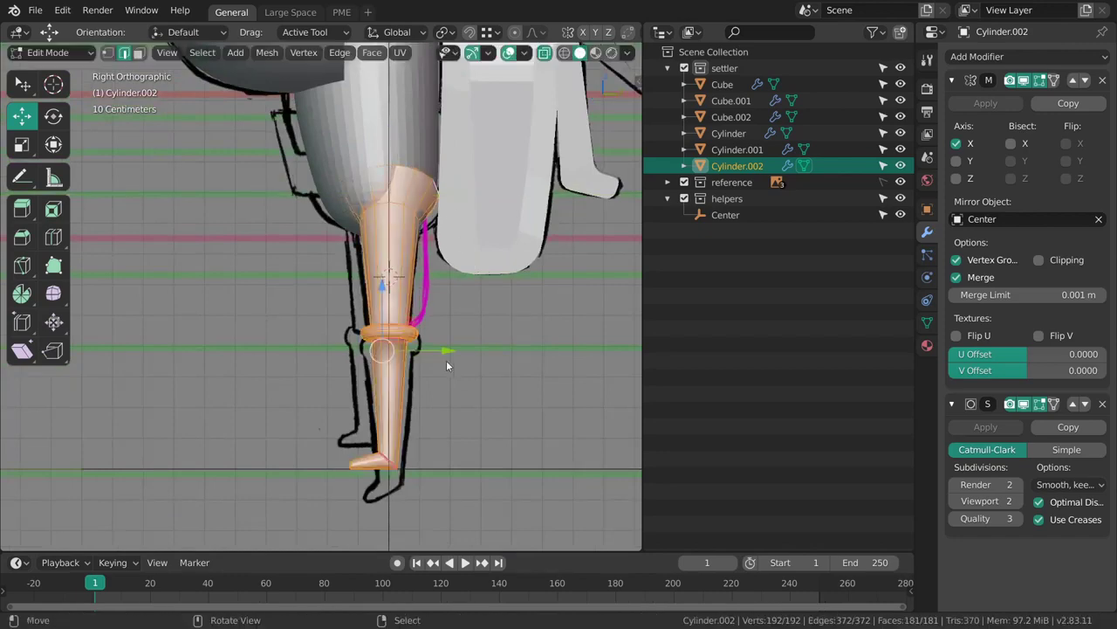
pyautogui.moveTo(446, 353); pyautogui.dragTo(433, 348)
pyautogui.keyDown('shift'); pyautogui.moveTo(431, 314); pyautogui.dragTo(438, 410, button='middle'); pyautogui.keyUp('shift')
pyautogui.scroll(1, 439, 436)
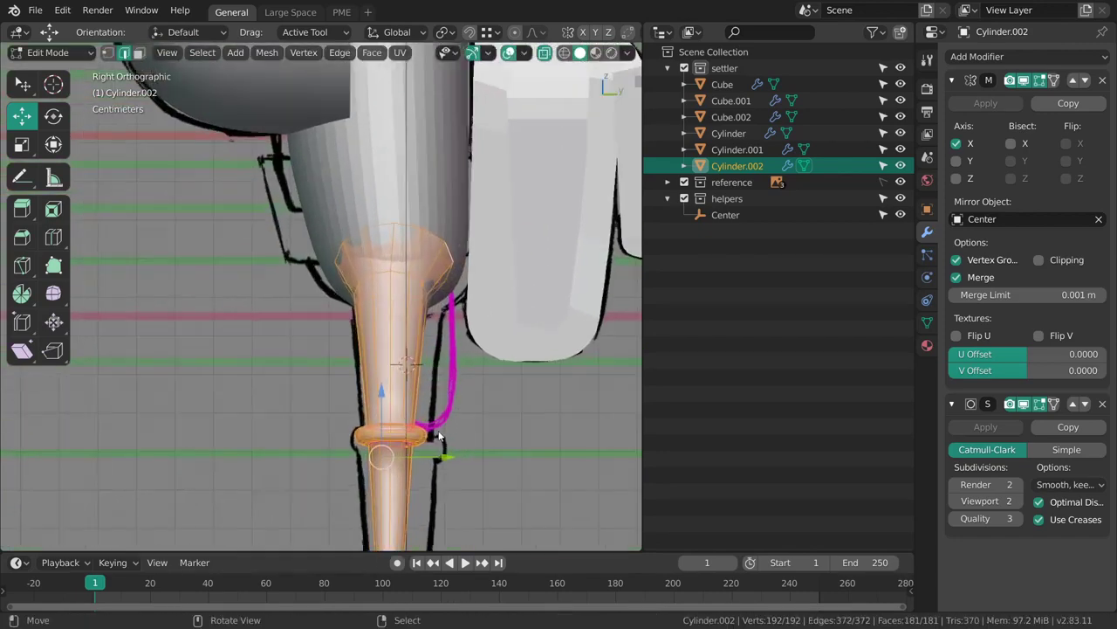
pyautogui.moveTo(442, 456); pyautogui.dragTo(445, 457)
pyautogui.scroll(2, 411, 271)
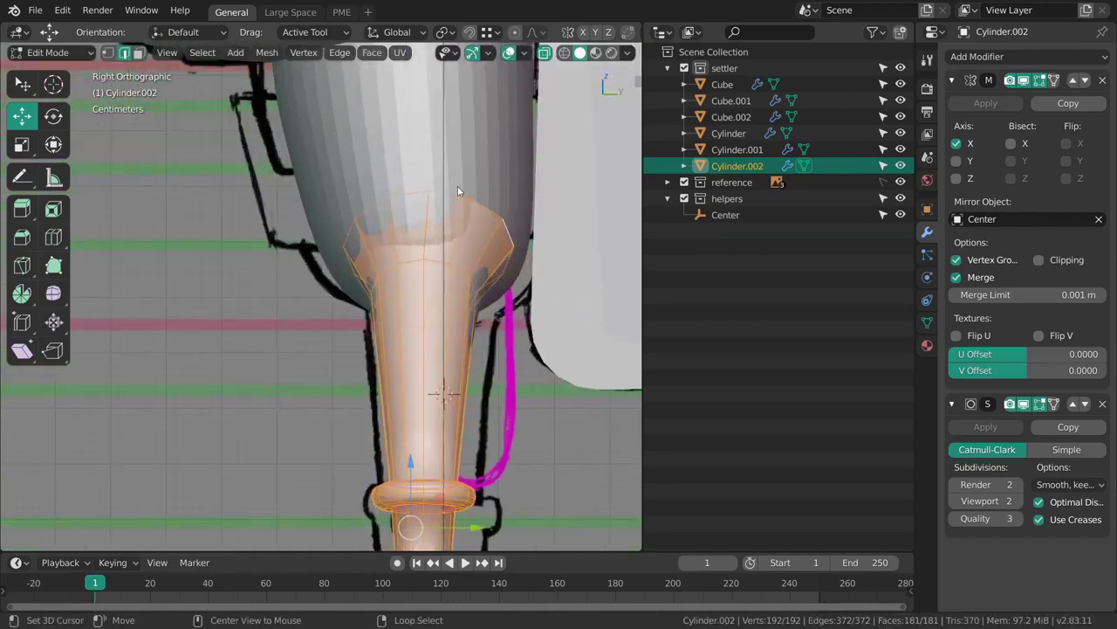
pyautogui.keyDown('alt'); pyautogui.click(465, 197); pyautogui.keyUp('alt')
pyautogui.moveTo(497, 248); pyautogui.dragTo(490, 251)
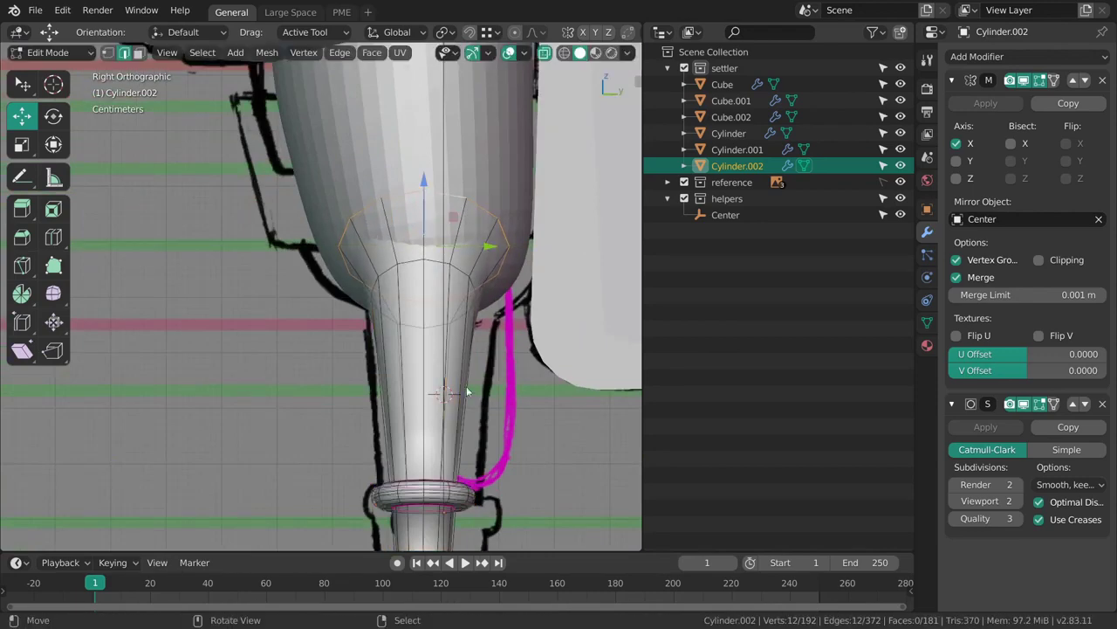
# Move the whole leg back about 0.019 m along Y in the side view, then pull its top loop slightly forward.
pyautogui.keyDown('shift'); pyautogui.moveTo(496, 356); pyautogui.dragTo(485, 279, button='middle'); pyautogui.keyUp('shift')
pyautogui.scroll(-7, 485, 262)
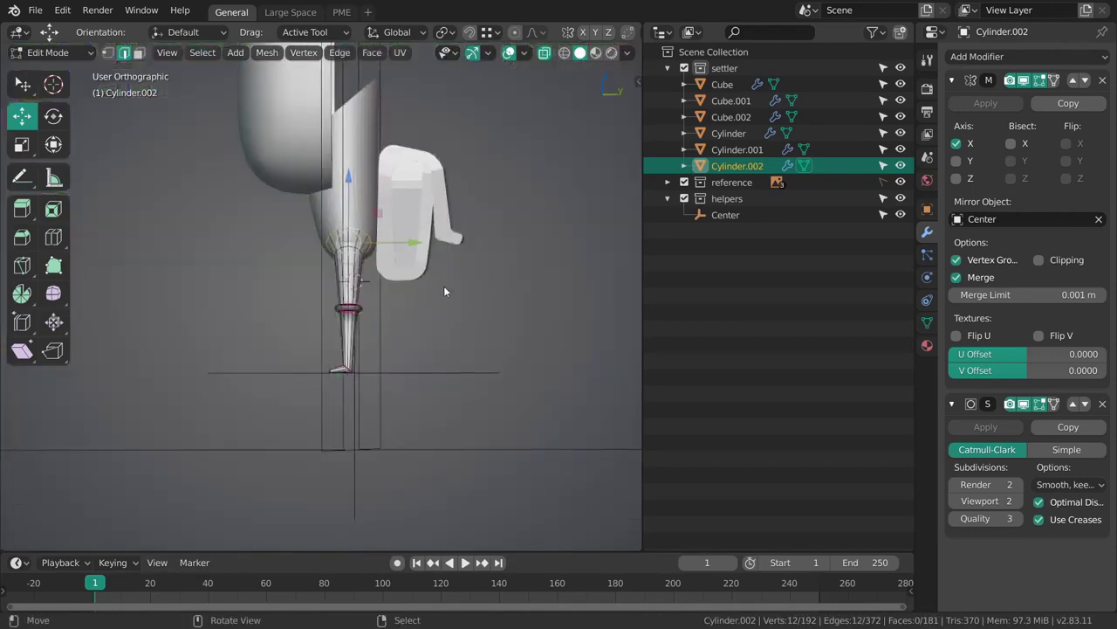
pyautogui.press('KP_3')
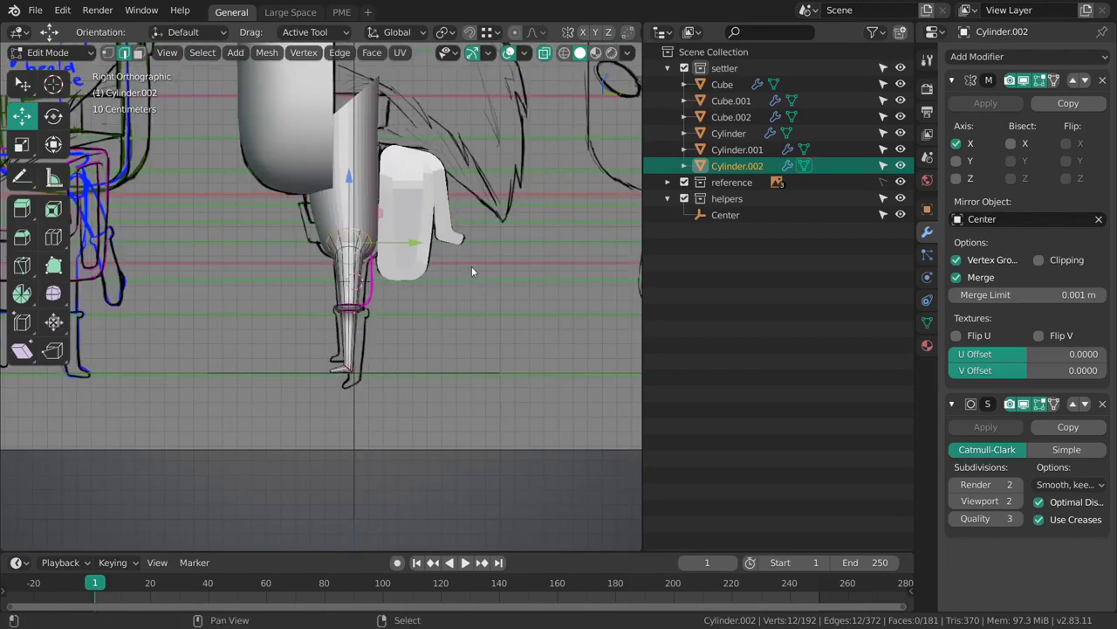
pyautogui.keyDown('shift'); pyautogui.moveTo(465, 258); pyautogui.dragTo(466, 281, button='middle'); pyautogui.keyUp('shift')
pyautogui.keyDown('ctrl'); pyautogui.moveTo(467, 334); pyautogui.dragTo(459, 253, button='middle'); pyautogui.keyUp('ctrl')
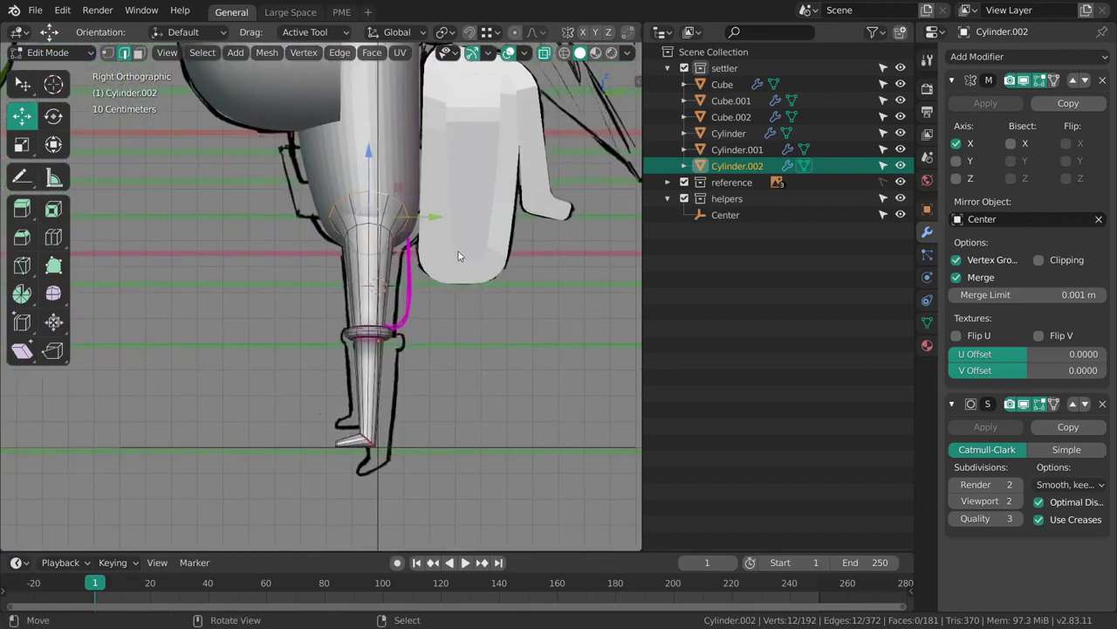
pyautogui.keyDown('ctrl'); pyautogui.moveTo(461, 298); pyautogui.dragTo(463, 277, button='middle'); pyautogui.keyUp('ctrl')
pyautogui.hotkey('ctrl', 'l')
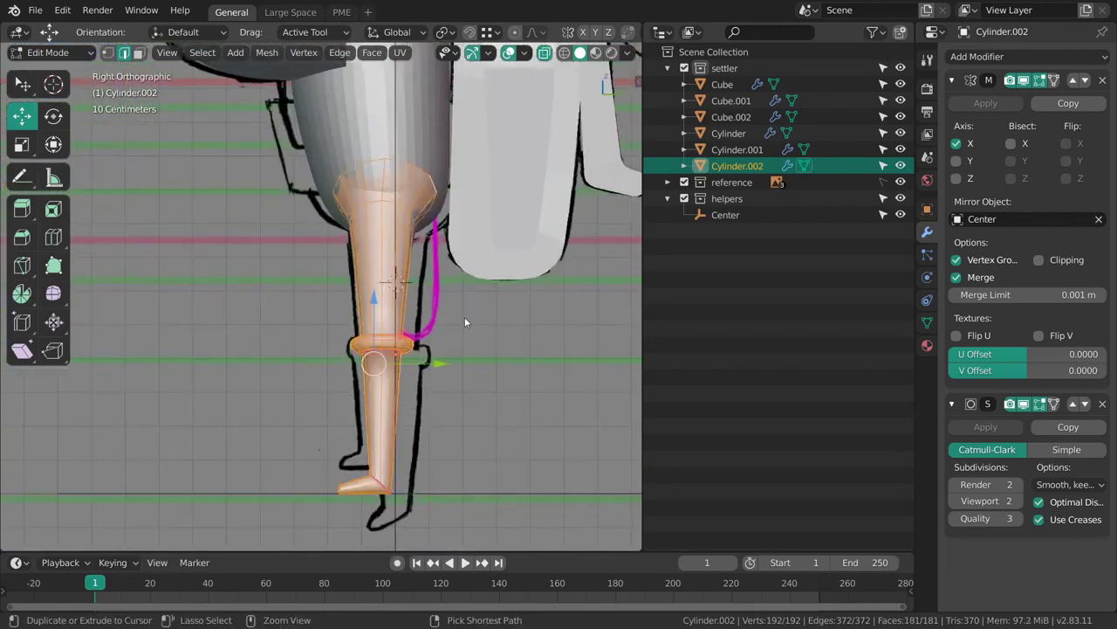
pyautogui.press('g')
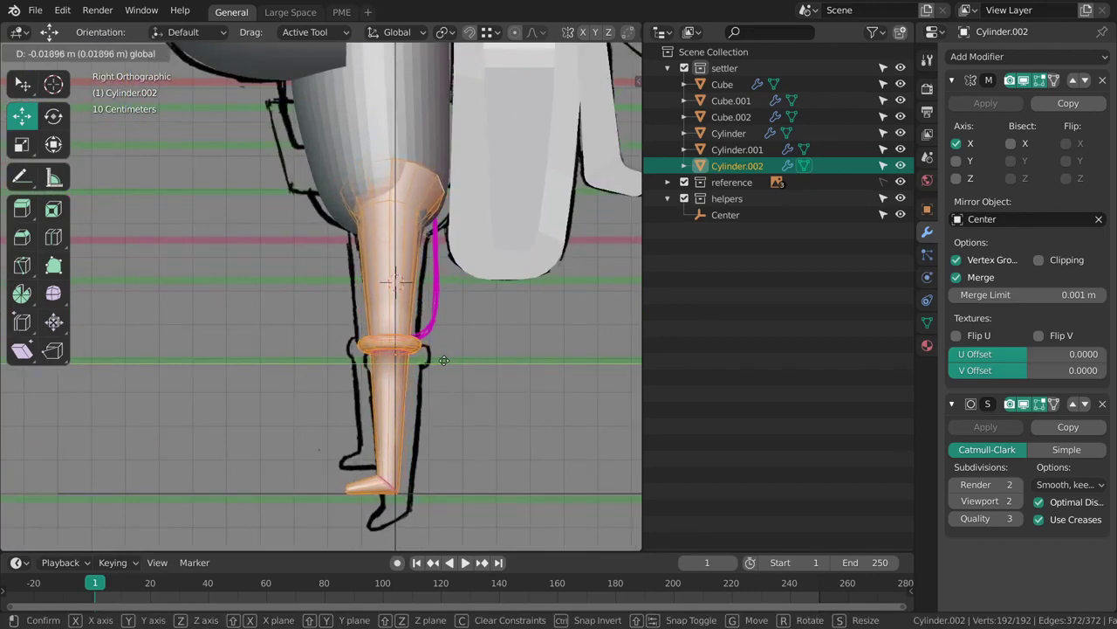
pyautogui.moveTo(443, 361); pyautogui.dragTo(443, 361)
pyautogui.keyDown('shift'); pyautogui.moveTo(459, 285); pyautogui.dragTo(470, 382, button='middle'); pyautogui.keyUp('shift')
pyautogui.keyDown('alt'); pyautogui.rightClick(443, 272); pyautogui.keyUp('alt')
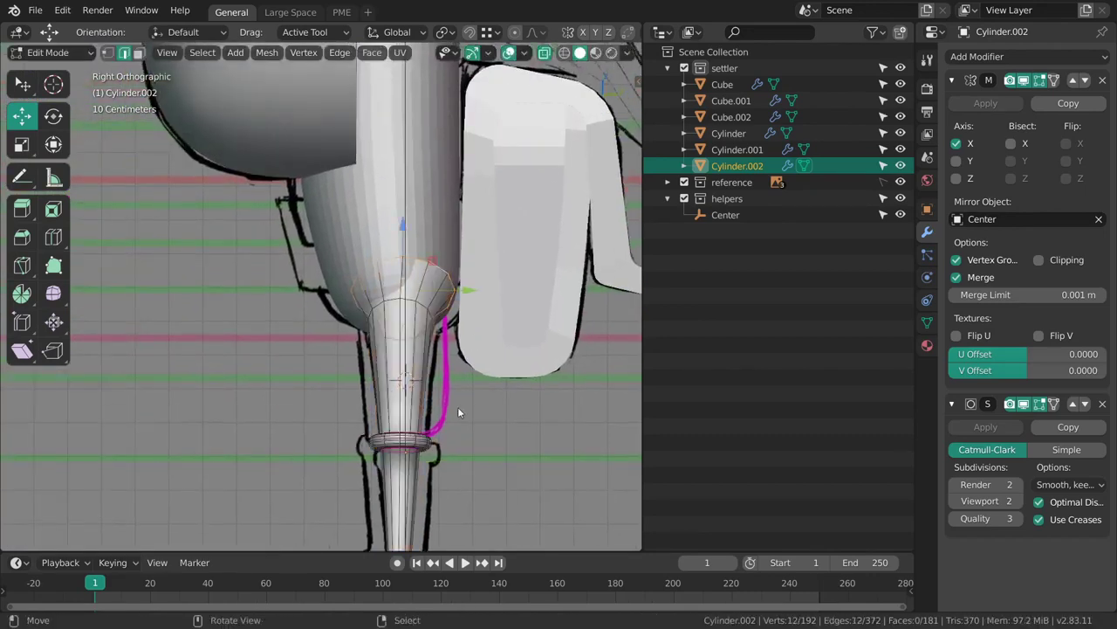
pyautogui.moveTo(463, 291); pyautogui.dragTo(452, 290)
# Fine-tune the position of the leg's top loop inside the body and return to Object Mode.
pyautogui.moveTo(454, 307); pyautogui.dragTo(422, 324, button='middle')
pyautogui.moveTo(436, 318); pyautogui.dragTo(438, 305)
pyautogui.click(439, 306)
pyautogui.moveTo(439, 305); pyautogui.dragTo(641, 305, button='middle')
pyautogui.press('g')
pyautogui.click(478, 301)
pyautogui.press('Tab')
pyautogui.hotkey('alt', 'a')
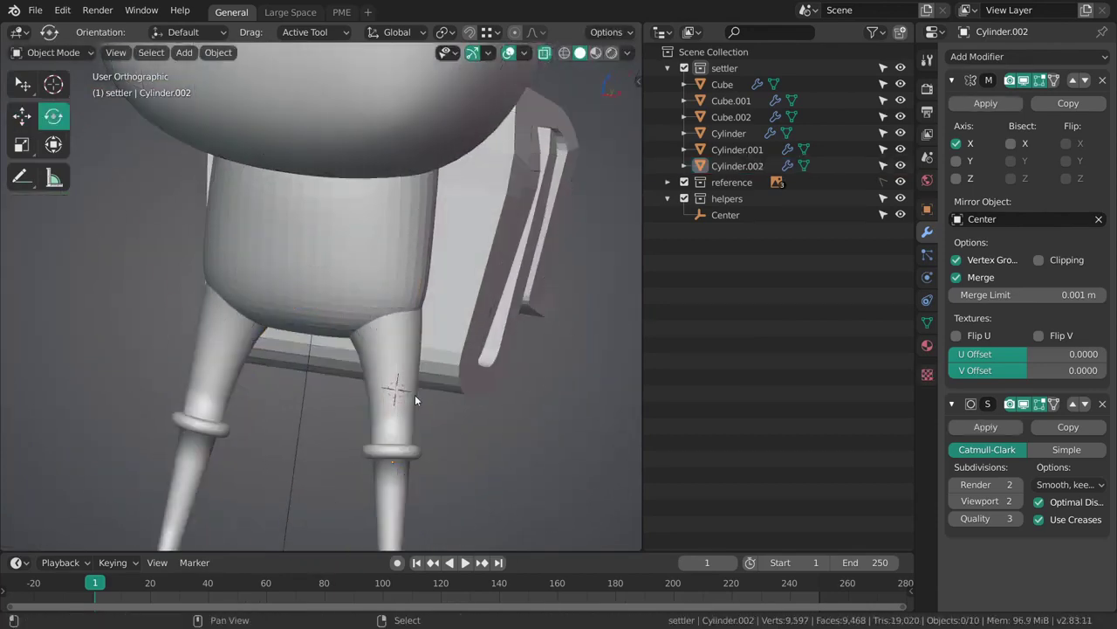
# Adjust the crease of the leg's edge loop where it enters the body, working in the front view.
pyautogui.press('KP_1')
pyautogui.rightClick(455, 324)
pyautogui.keyDown('shift'); pyautogui.moveTo(446, 357); pyautogui.dragTo(422, 401, button='middle'); pyautogui.keyUp('shift')
pyautogui.hotkey('alt', 'a')
pyautogui.rightClick(457, 308)
pyautogui.press('Tab')
pyautogui.keyDown('shift'); pyautogui.moveTo(598, 310); pyautogui.dragTo(428, 318, button='middle'); pyautogui.keyUp('shift')
pyautogui.keyDown('alt'); pyautogui.rightClick(493, 282); pyautogui.keyUp('alt')
pyautogui.hotkey('shift', 'e')
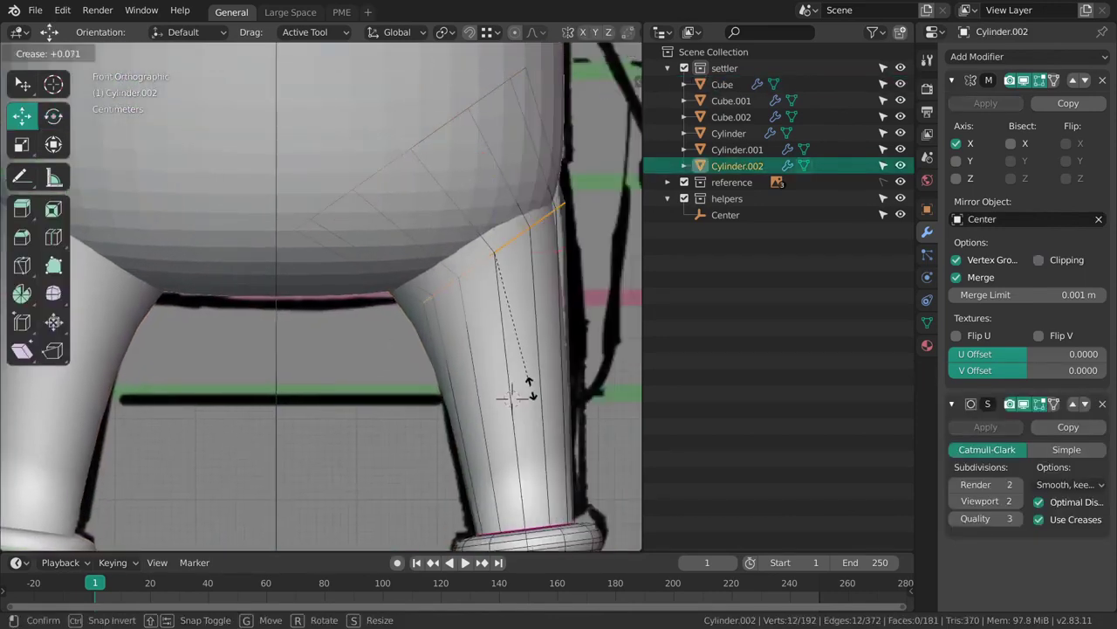
pyautogui.click(544, 422)
# Return to Object Mode with nothing selected and save the file.
pyautogui.press('Tab')
pyautogui.keyDown('ctrl'); pyautogui.moveTo(521, 376); pyautogui.dragTo(471, 253, button='middle'); pyautogui.keyUp('ctrl')
pyautogui.hotkey('alt', 'a')
pyautogui.keyDown('ctrl'); pyautogui.moveTo(451, 329); pyautogui.dragTo(450, 289, button='middle'); pyautogui.keyUp('ctrl')
pyautogui.keyDown('shift'); pyautogui.moveTo(450, 289); pyautogui.dragTo(463, 324, button='middle'); pyautogui.keyUp('shift')
pyautogui.hotkey('ctrl', 's')
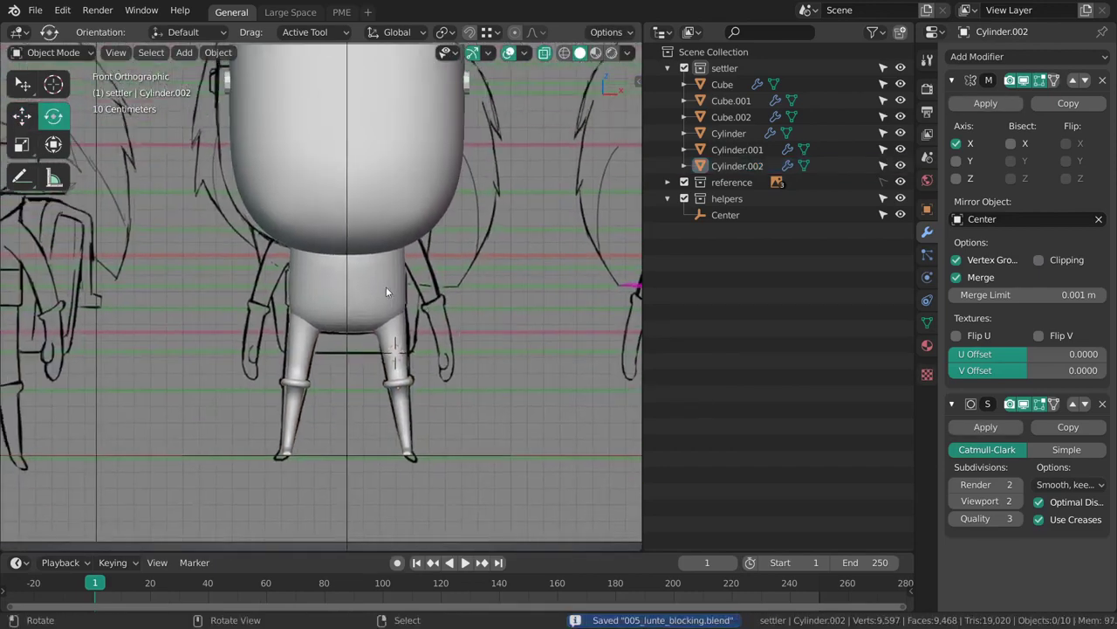
# Apply smooth shading to the character's body and clear the selection.
pyautogui.rightClick(385, 287)
pyautogui.moveTo(386, 286)
pyautogui.mouseDown(button='middle')
pyautogui.moveTo(421, 307)
pyautogui.moveTo(459, 467)
pyautogui.moveTo(399, 351)
pyautogui.moveTo(438, 482)
pyautogui.moveTo(429, 372)
pyautogui.moveTo(381, 304)
pyautogui.mouseUp(button='middle')
pyautogui.press('w')
pyautogui.click(421, 313)
pyautogui.hotkey('alt', 'a')
# Check the Auto Smooth normals settings of the legs and the body.
pyautogui.rightClick(444, 347)
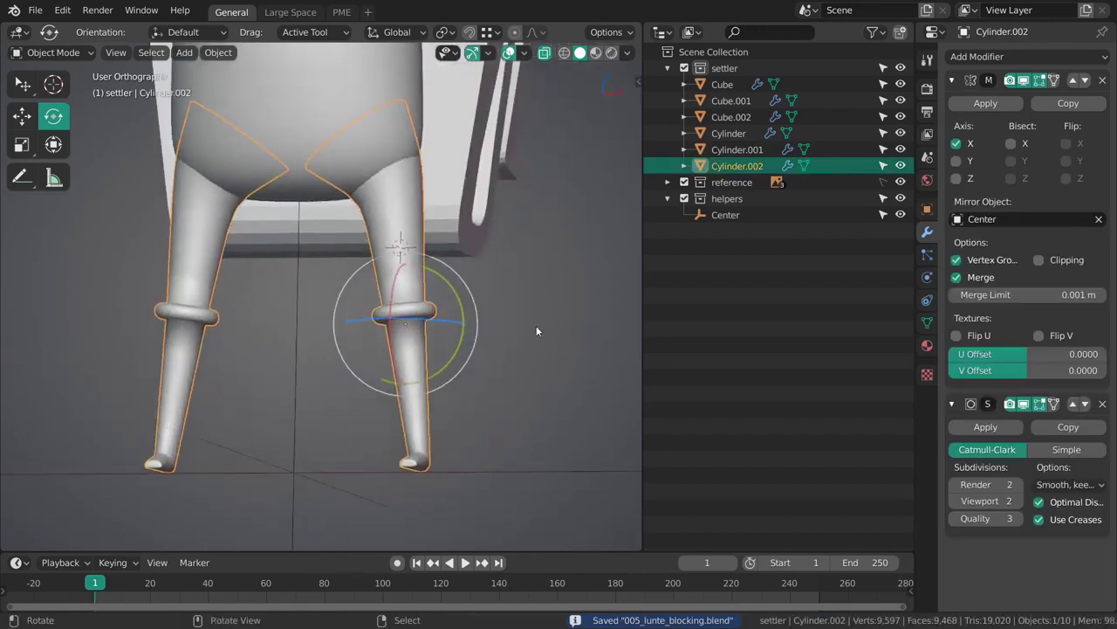
pyautogui.click(928, 322)
pyautogui.keyDown('shift'); pyautogui.moveTo(480, 322); pyautogui.dragTo(518, 430, button='middle'); pyautogui.keyUp('shift')
pyautogui.hotkey('alt', 'a')
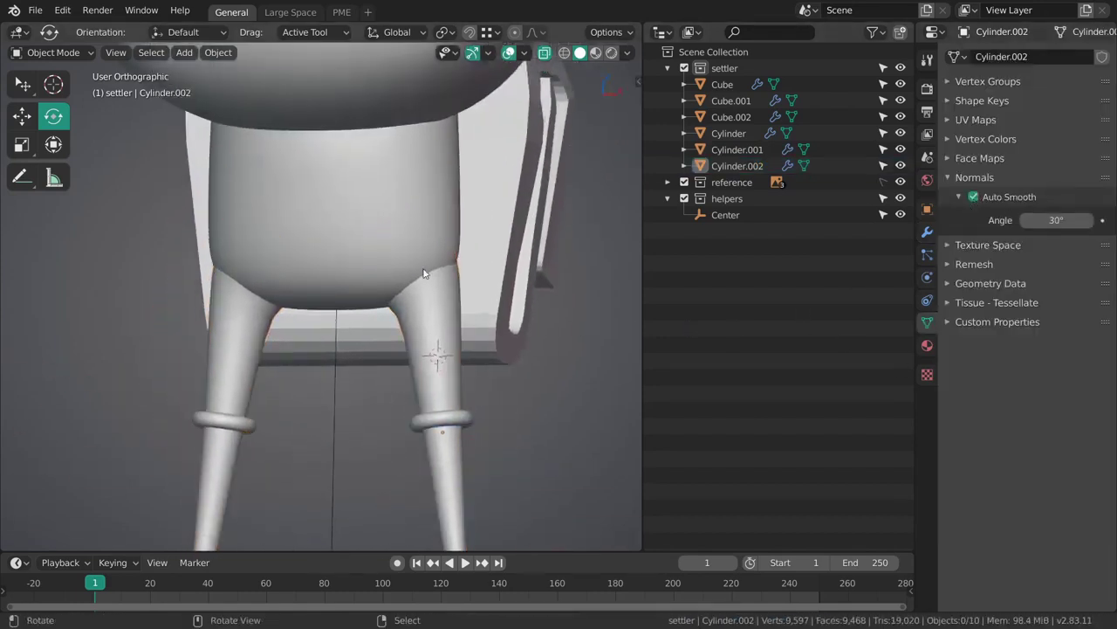
pyautogui.rightClick(426, 268)
pyautogui.hotkey('alt', 'a')
pyautogui.keyDown('shift'); pyautogui.moveTo(428, 270); pyautogui.dragTo(439, 384, button='middle'); pyautogui.keyUp('shift')
pyautogui.scroll(-4, 439, 302)
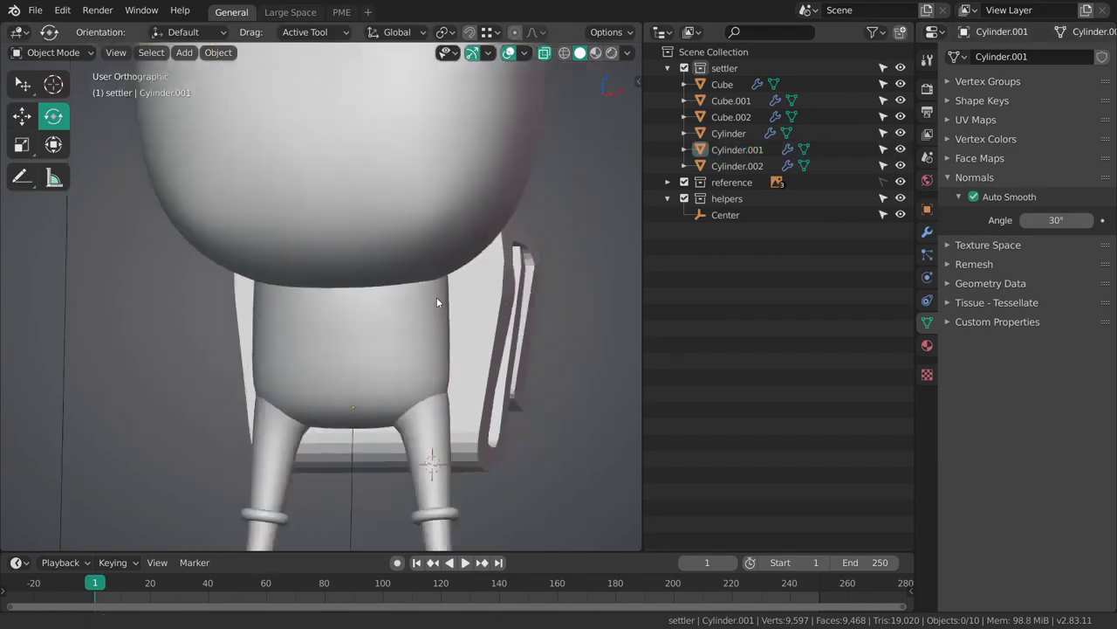
# Select the two backpack objects, Cube and Cube.002, in the right view and shade them smooth.
pyautogui.moveTo(602, 301); pyautogui.dragTo(519, 352, button='middle')
pyautogui.press('KP_3')
pyautogui.keyDown('shift'); pyautogui.moveTo(464, 327); pyautogui.dragTo(376, 322, button='middle'); pyautogui.keyUp('shift')
pyautogui.scroll(4, 448, 303)
pyautogui.rightClick(481, 302)
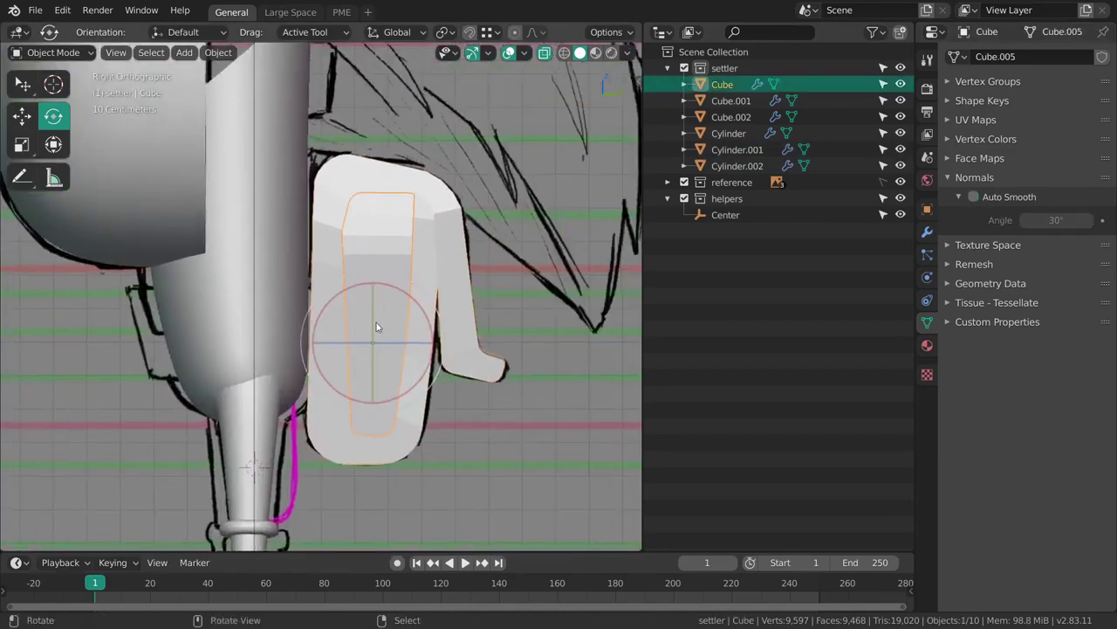
pyautogui.keyDown('shift'); pyautogui.rightClick(391, 247); pyautogui.keyUp('shift')
pyautogui.press('w')
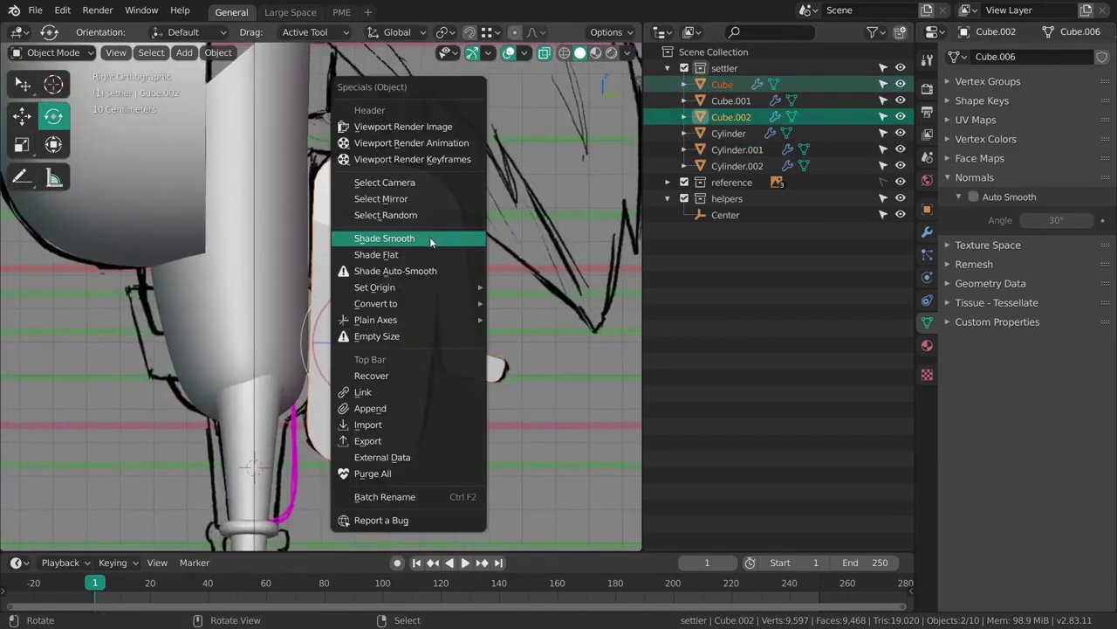
pyautogui.click(431, 242)
# Enable Auto Smooth at 30° on the backpack objects Cube and Cube.002.
pyautogui.hotkey('alt', 'a')
pyautogui.rightClick(439, 267)
pyautogui.click(975, 201)
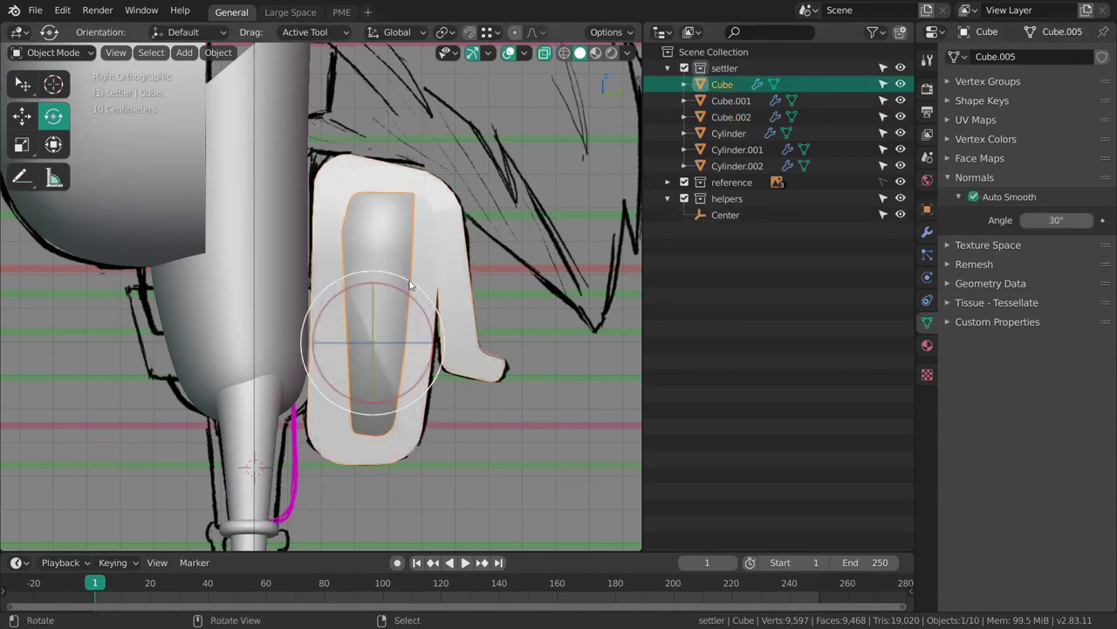
pyautogui.rightClick(414, 288)
pyautogui.click(966, 199)
pyautogui.click(975, 201)
pyautogui.click(959, 198)
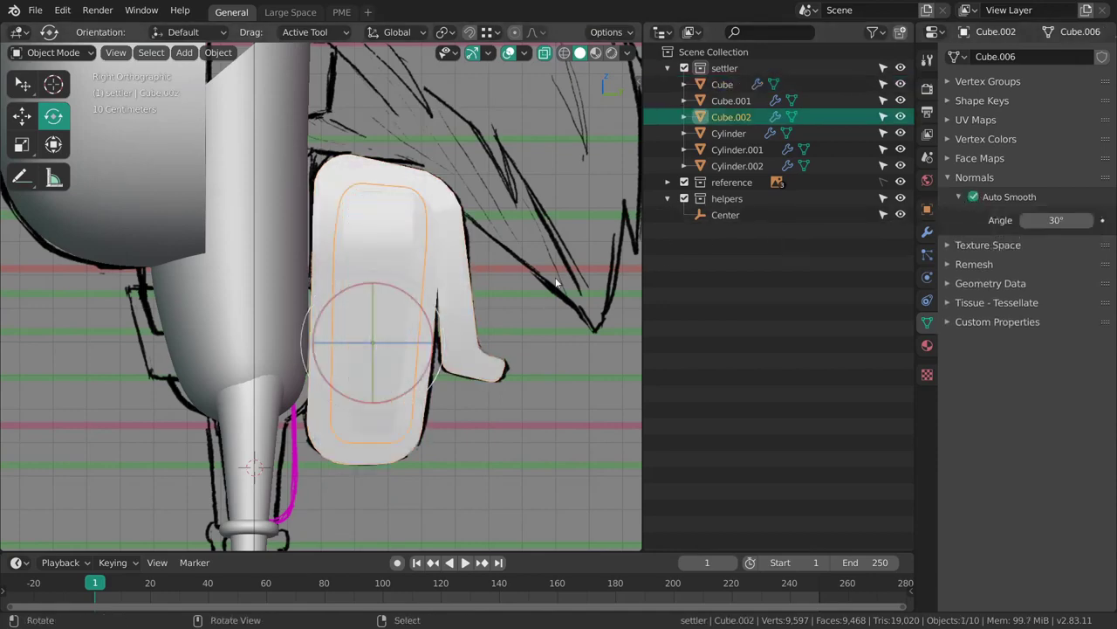
# Inspect the smoothed character from several angles and compare the body, legs and arm sketch in the front view.
pyautogui.moveTo(541, 314); pyautogui.dragTo(413, 368, button='middle')
pyautogui.hotkey('alt', 'a')
pyautogui.scroll(-5, 417, 349)
pyautogui.moveTo(421, 269)
pyautogui.mouseDown(button='middle')
pyautogui.moveTo(614, 328)
pyautogui.moveTo(579, 335)
pyautogui.mouseUp(button='middle')
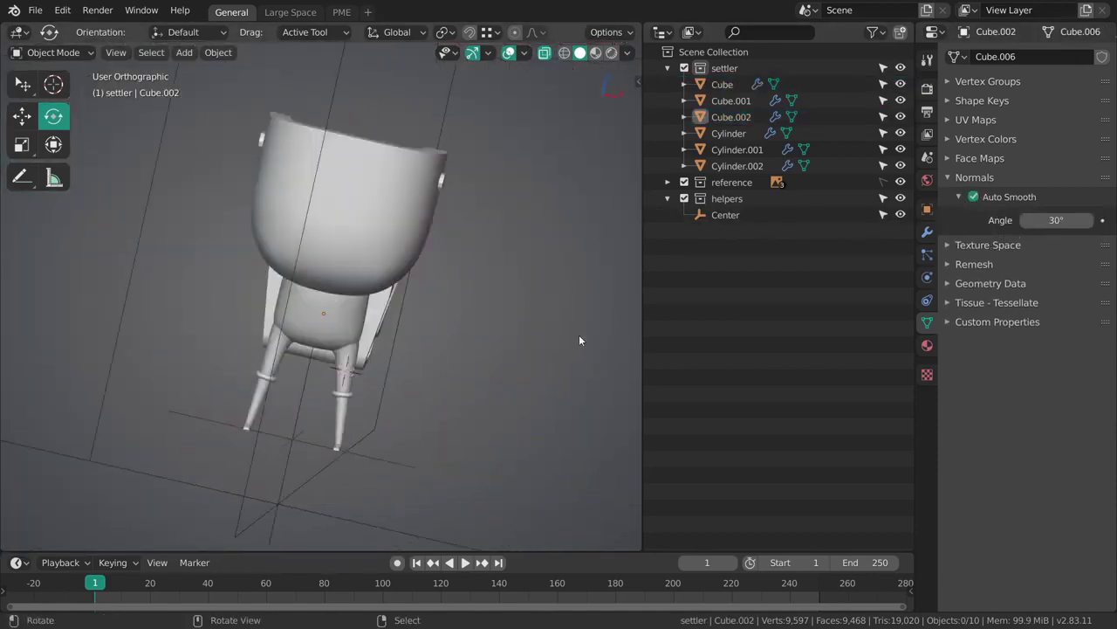
pyautogui.press('KP_1')
pyautogui.keyDown('shift'); pyautogui.moveTo(424, 270); pyautogui.dragTo(441, 263, button='middle'); pyautogui.keyUp('shift')
pyautogui.scroll(5, 428, 395)
pyautogui.scroll(-3, 403, 394)
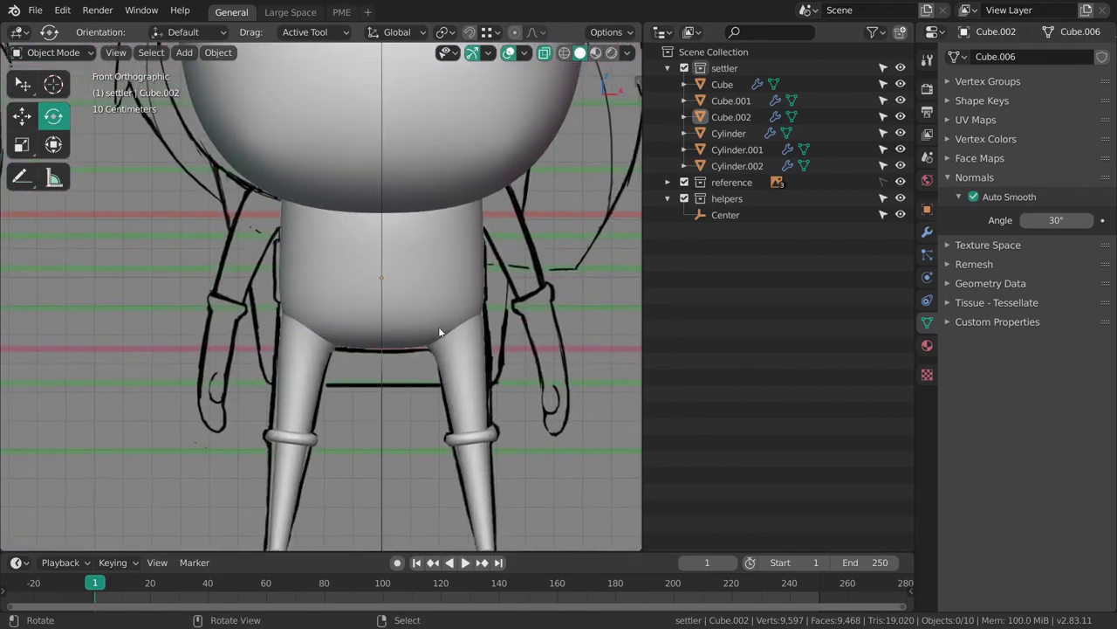
pyautogui.scroll(1, 472, 286)
# Duplicate the mirrored legs and place the copy over the arms of the front reference sketch.
pyautogui.click(407, 362)
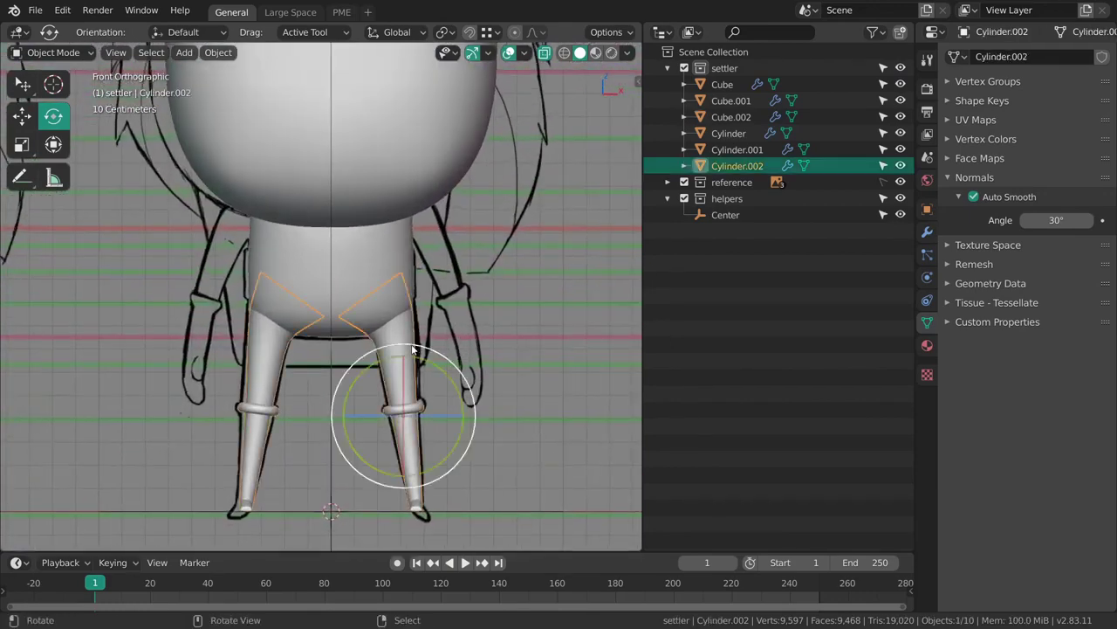
pyautogui.scroll(3, 479, 346)
pyautogui.hotkey('shift', 'd')
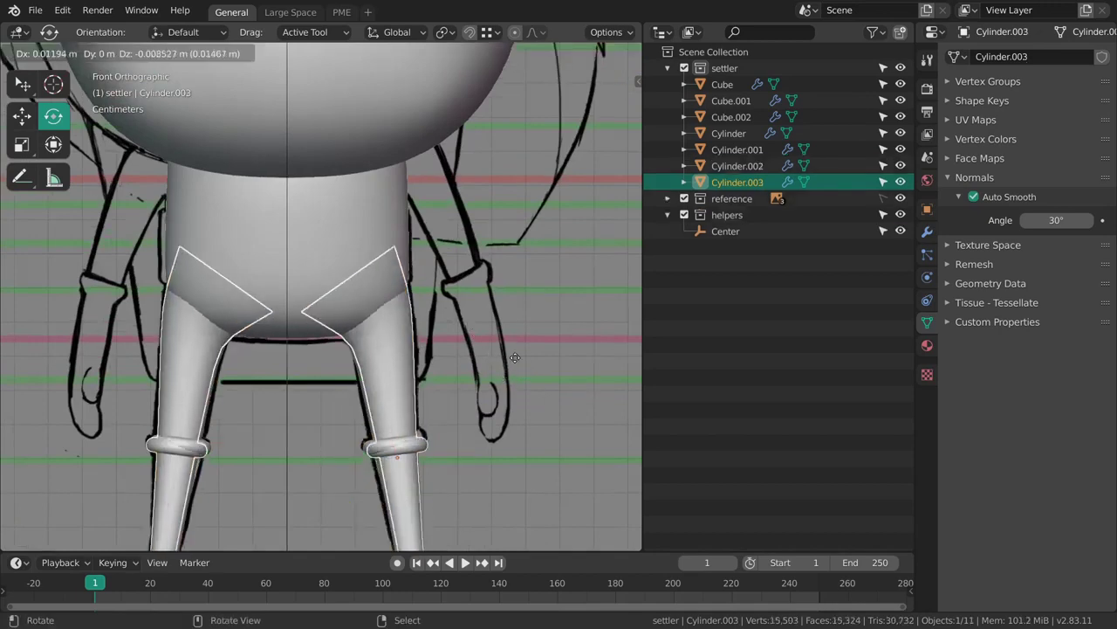
pyautogui.click(581, 233)
pyautogui.keyDown('shift'); pyautogui.moveTo(529, 251); pyautogui.dragTo(512, 244, button='middle'); pyautogui.keyUp('shift')
pyautogui.scroll(1, 511, 244)
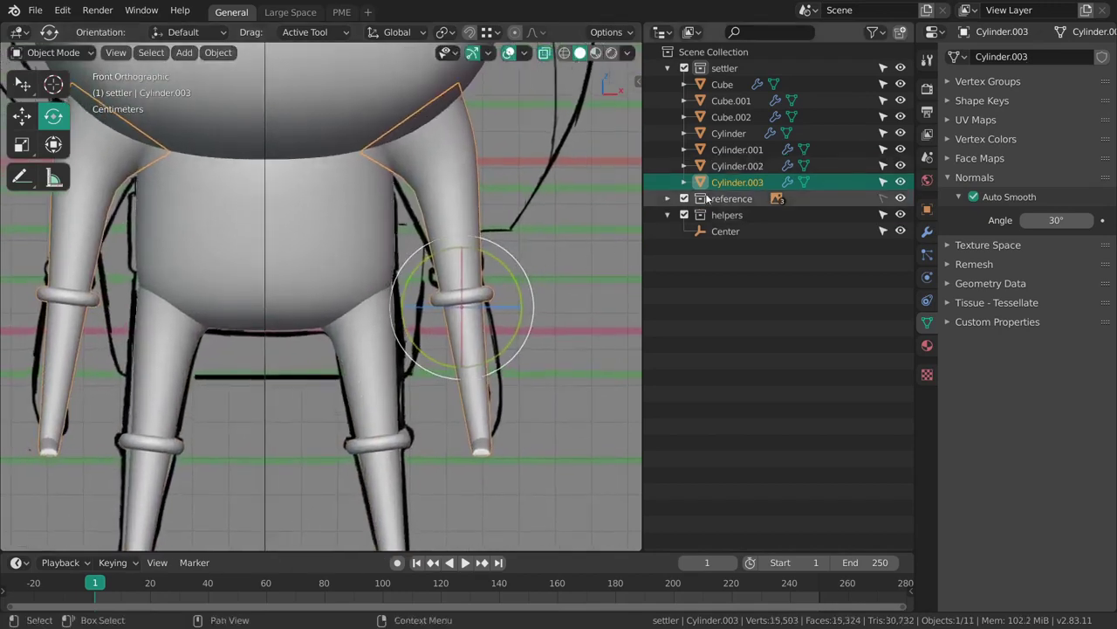
# Rotate the duplicated limb's whole mesh in Edit Mode so it angles outward from the shoulder, and clear the selection.
pyautogui.press('Tab')
pyautogui.press('r')
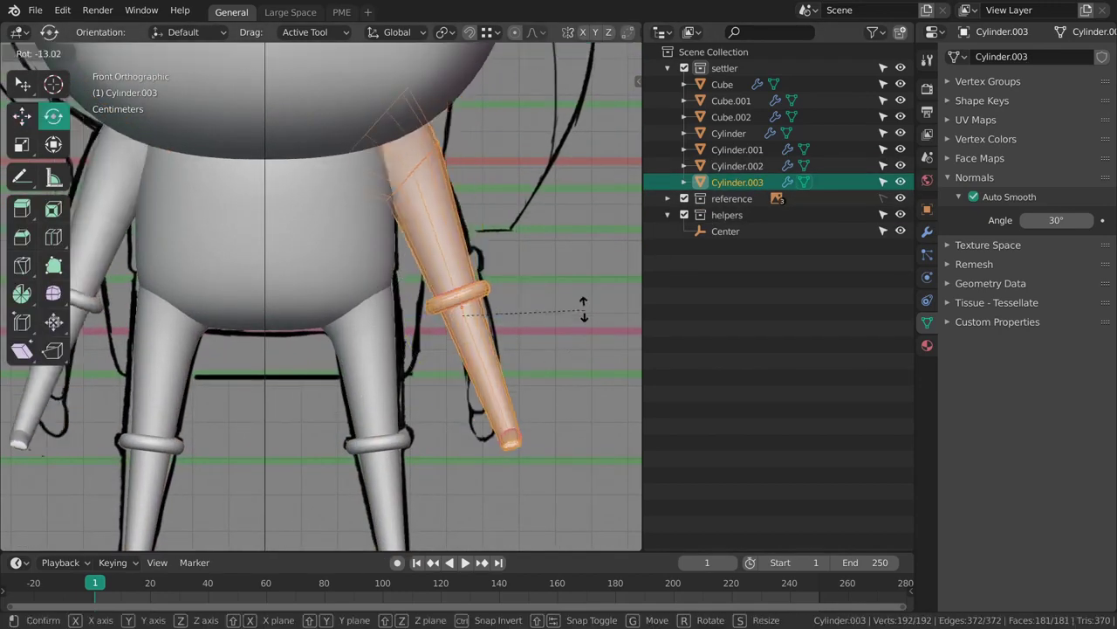
pyautogui.click(582, 308)
pyautogui.keyDown('shift'); pyautogui.moveTo(525, 326); pyautogui.dragTo(474, 315, button='middle'); pyautogui.keyUp('shift')
pyautogui.scroll(-3, 542, 327)
pyautogui.scroll(4, 540, 331)
pyautogui.hotkey('alt', 'a')
pyautogui.scroll(1, 489, 332)
# Delete the limb geometry below the cuff ring, including the tapered lower section and its small end piece.
pyautogui.keyDown('shift'); pyautogui.moveTo(507, 349); pyautogui.dragTo(504, 319, button='middle'); pyautogui.keyUp('shift')
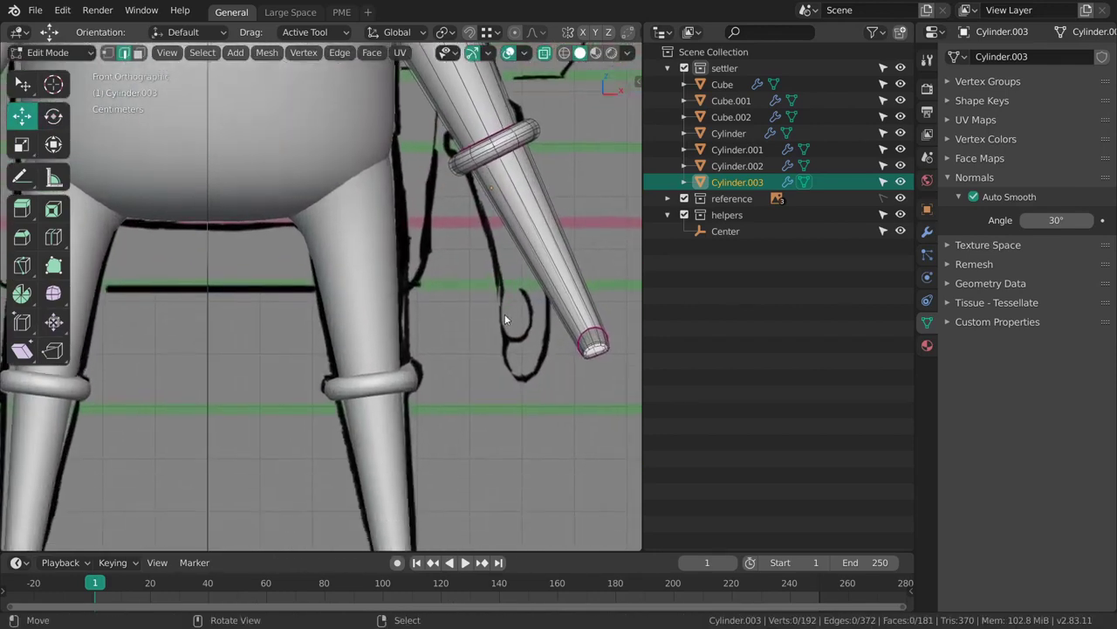
pyautogui.keyDown('shift'); pyautogui.moveTo(553, 356); pyautogui.dragTo(521, 342, button='middle'); pyautogui.keyUp('shift')
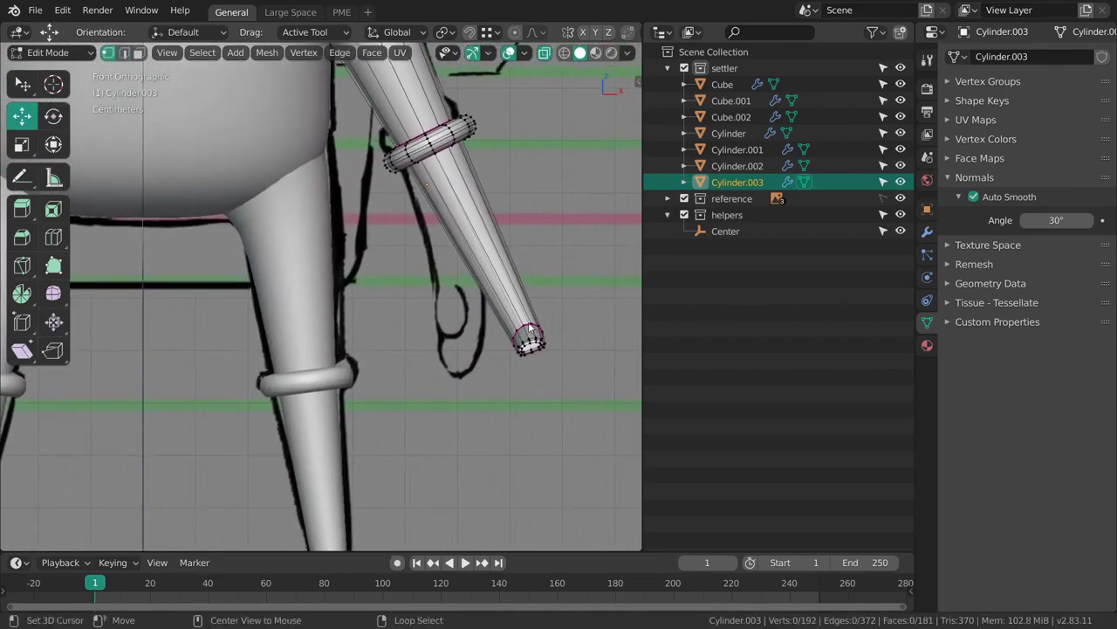
pyautogui.press('h')
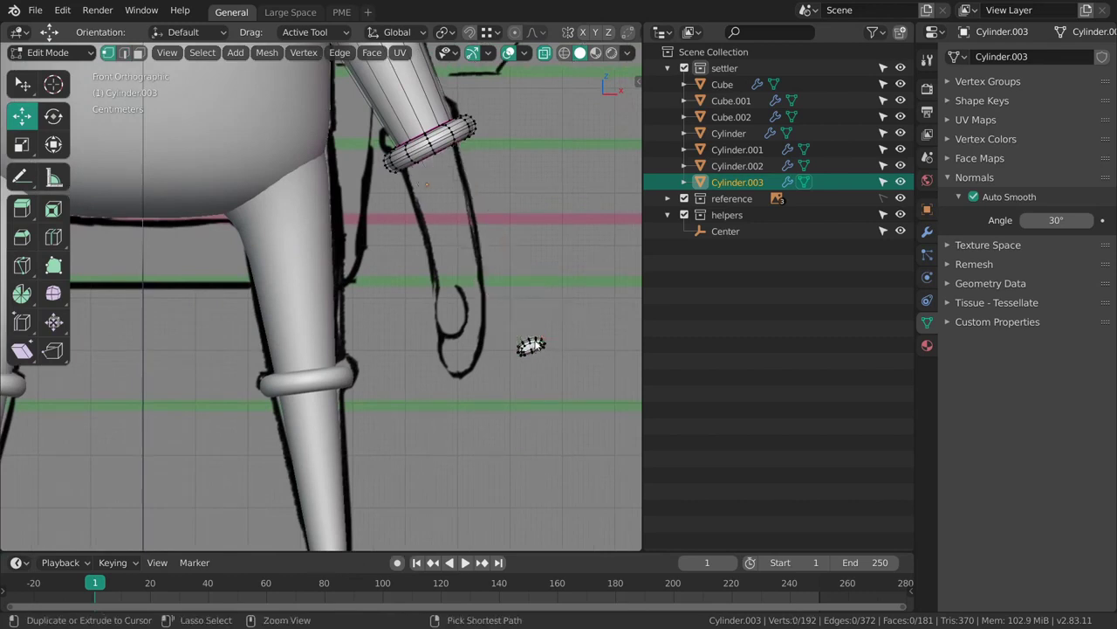
pyautogui.hotkey('alt', 'h')
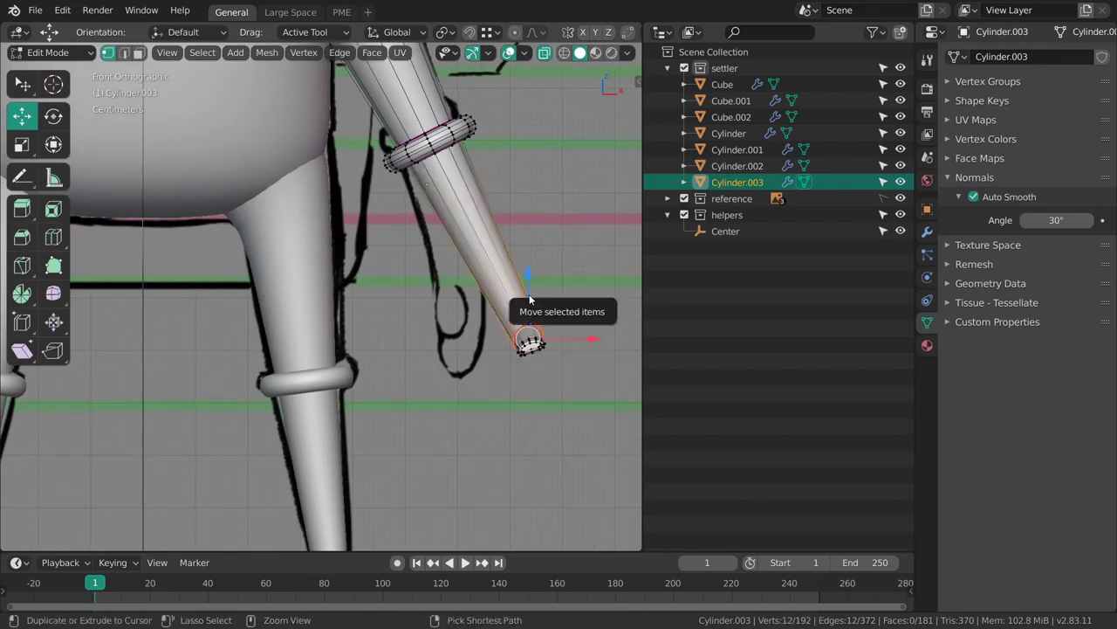
pyautogui.press('h')
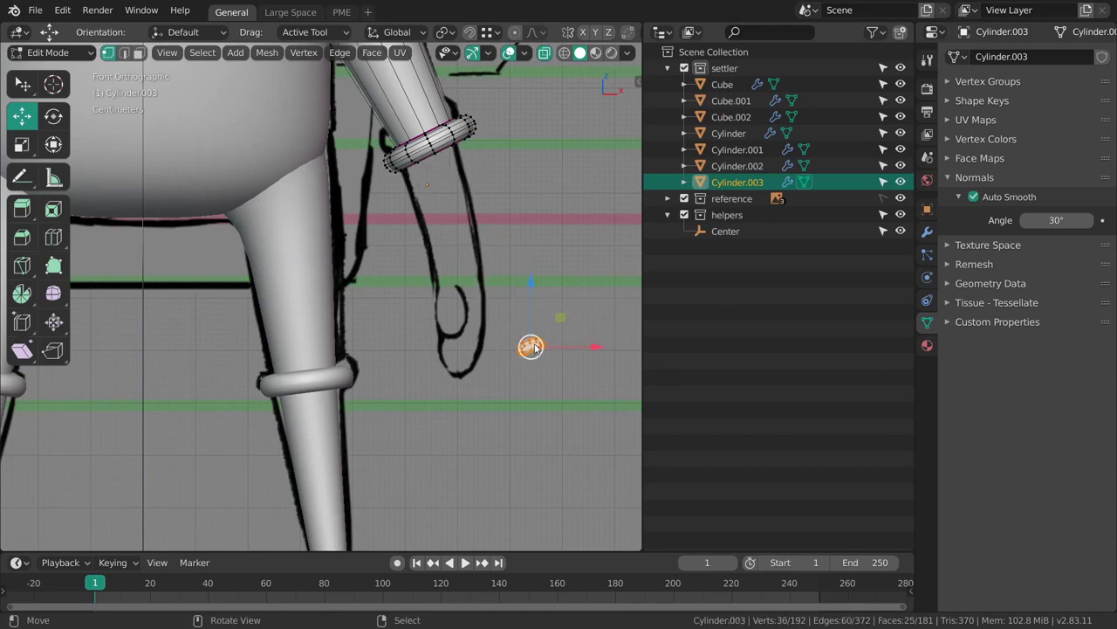
pyautogui.hotkey('alt', 'h')
pyautogui.press('x')
pyautogui.click(513, 303)
pyautogui.keyDown('shift'); pyautogui.moveTo(513, 304); pyautogui.dragTo(522, 398, button='middle'); pyautogui.keyUp('shift')
pyautogui.keyDown('ctrl'); pyautogui.moveTo(521, 398); pyautogui.dragTo(509, 356, button='middle'); pyautogui.keyUp('ctrl')
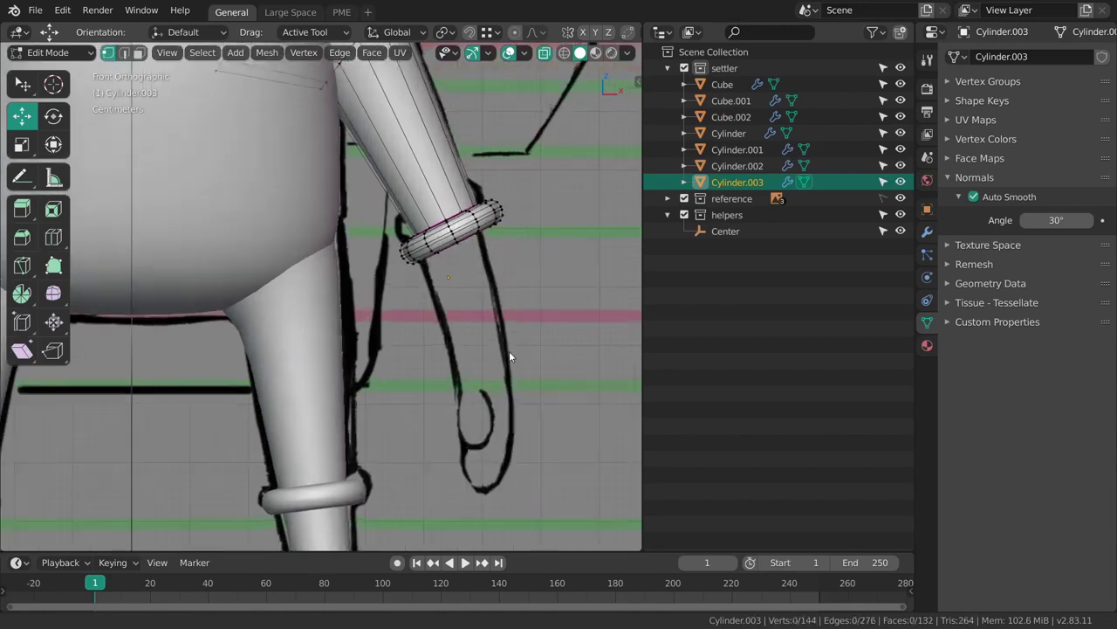
# Switch to wireframe shading, select the cuff ring's geometry and fit it to the sleeve cuff in the front sketch.
pyautogui.scroll(1, 509, 351)
pyautogui.scroll(-5, 458, 297)
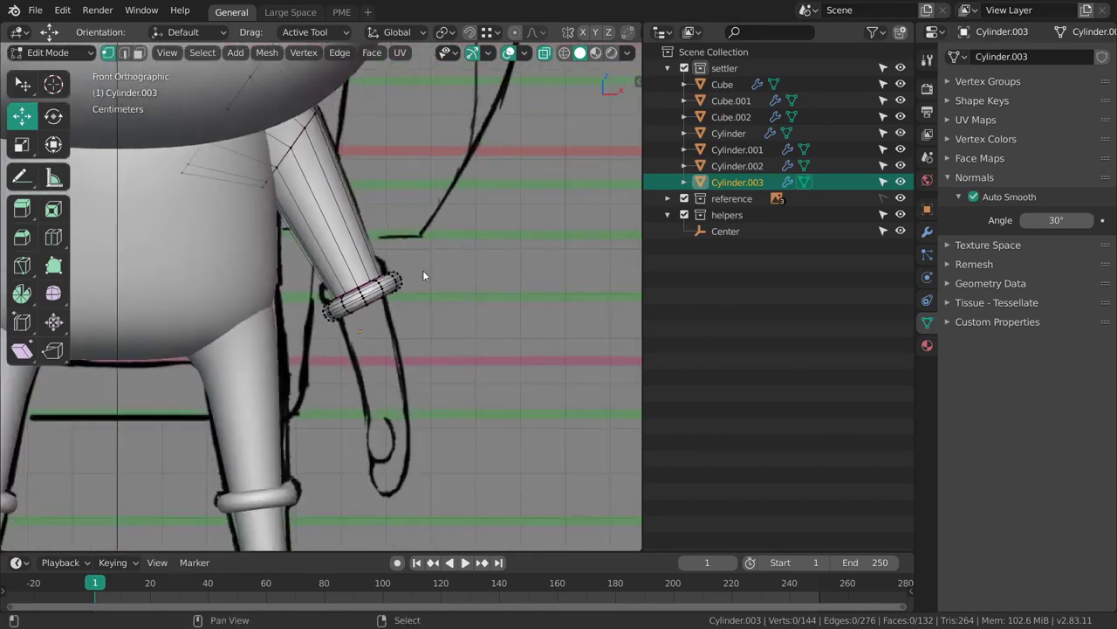
pyautogui.scroll(5, 424, 274)
pyautogui.press('z')
pyautogui.click(422, 305)
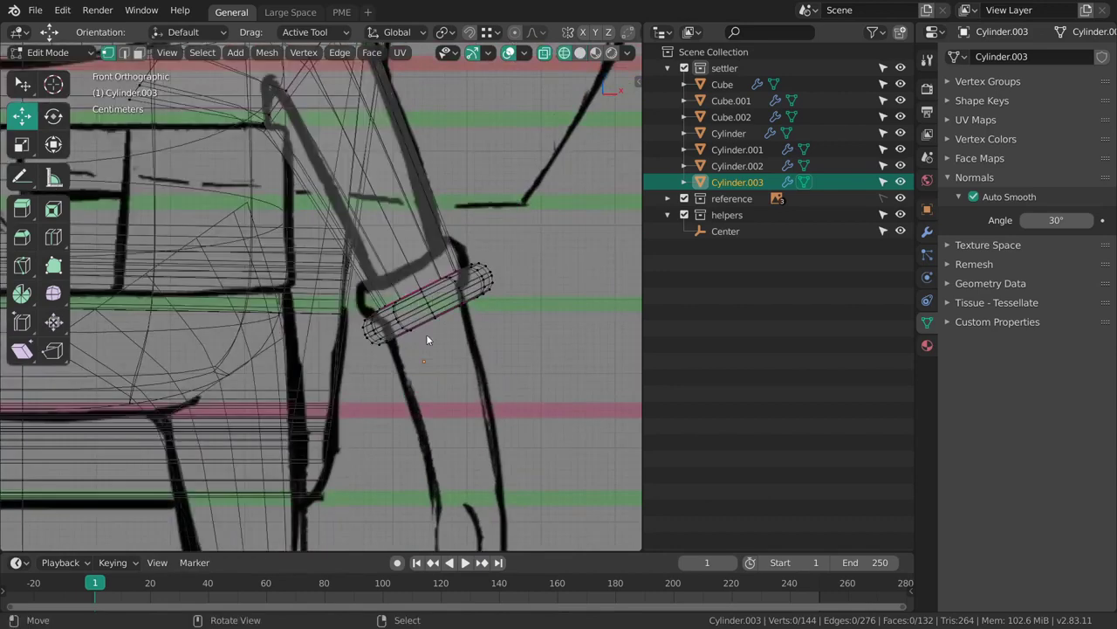
pyautogui.moveTo(539, 178); pyautogui.dragTo(538, 178)
pyautogui.moveTo(429, 305); pyautogui.dragTo(420, 279)
pyautogui.scroll(-8, 456, 259)
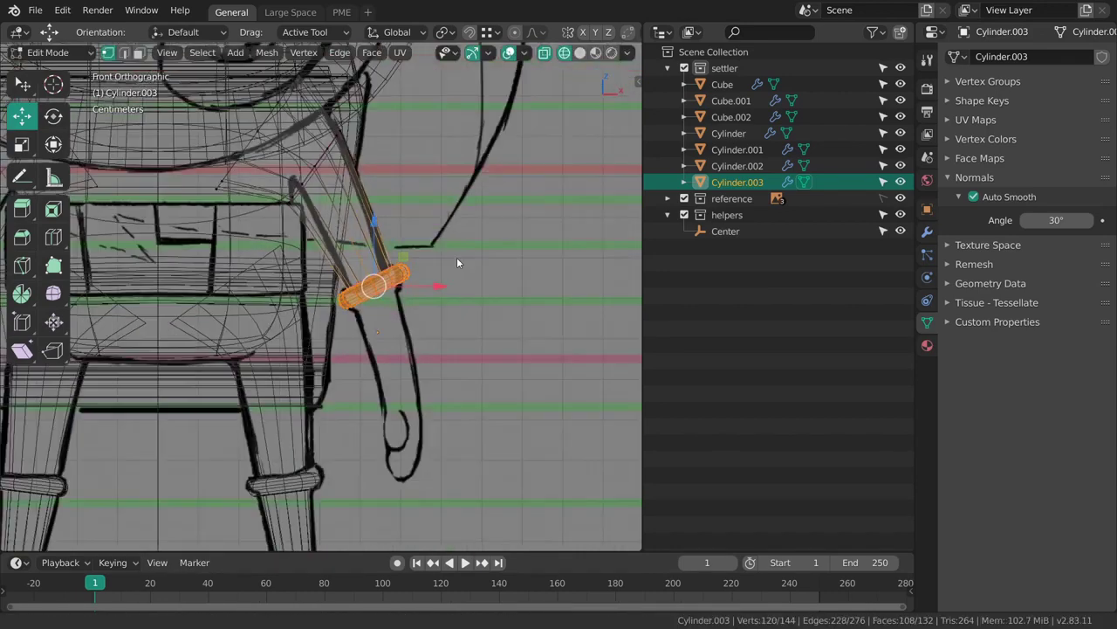
pyautogui.scroll(4, 454, 288)
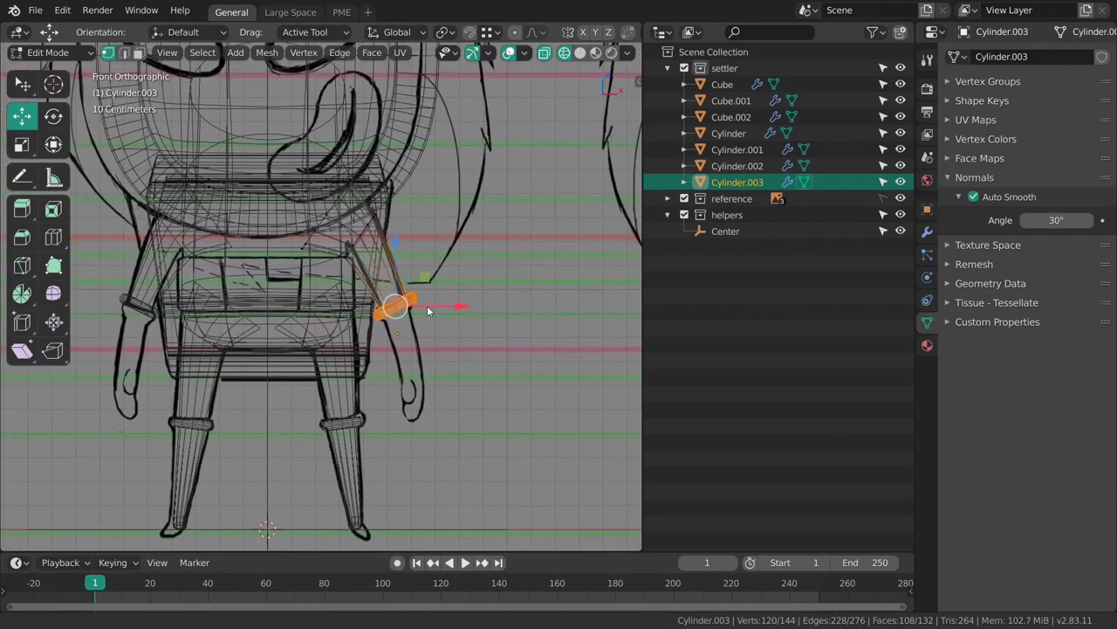
pyautogui.scroll(-3, 429, 354)
pyautogui.scroll(3, 445, 297)
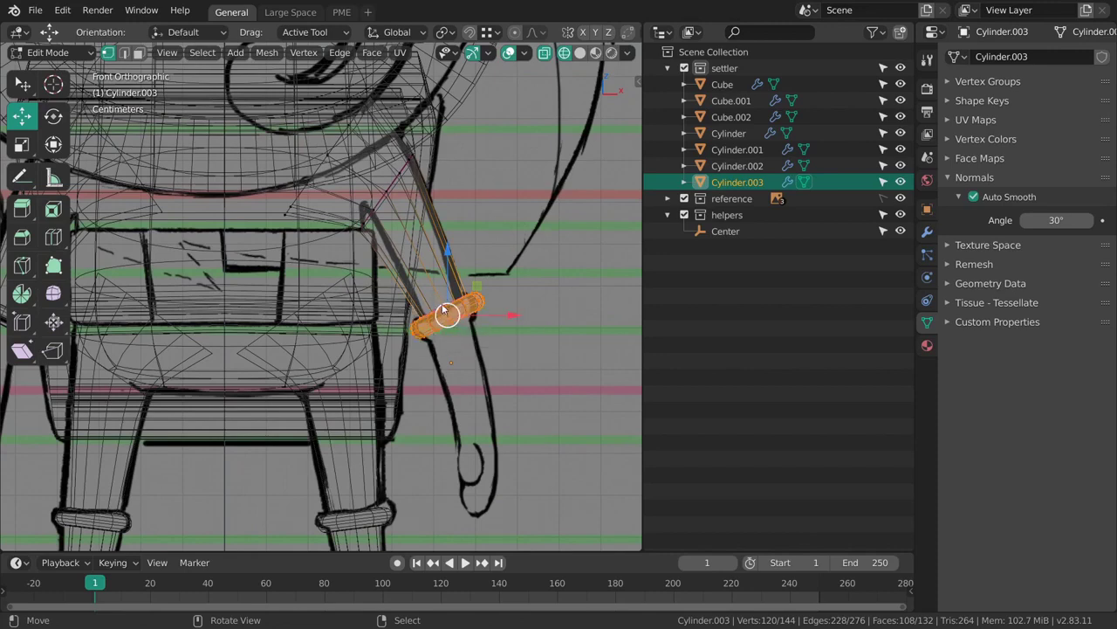
# Select the edge loop at the shoulder bend and move and scale it to match the sketched sleeve's upper end.
pyautogui.keyDown('ctrl'); pyautogui.moveTo(444, 314); pyautogui.dragTo(413, 357, button='middle'); pyautogui.keyUp('ctrl')
pyautogui.hotkey('alt', 'a')
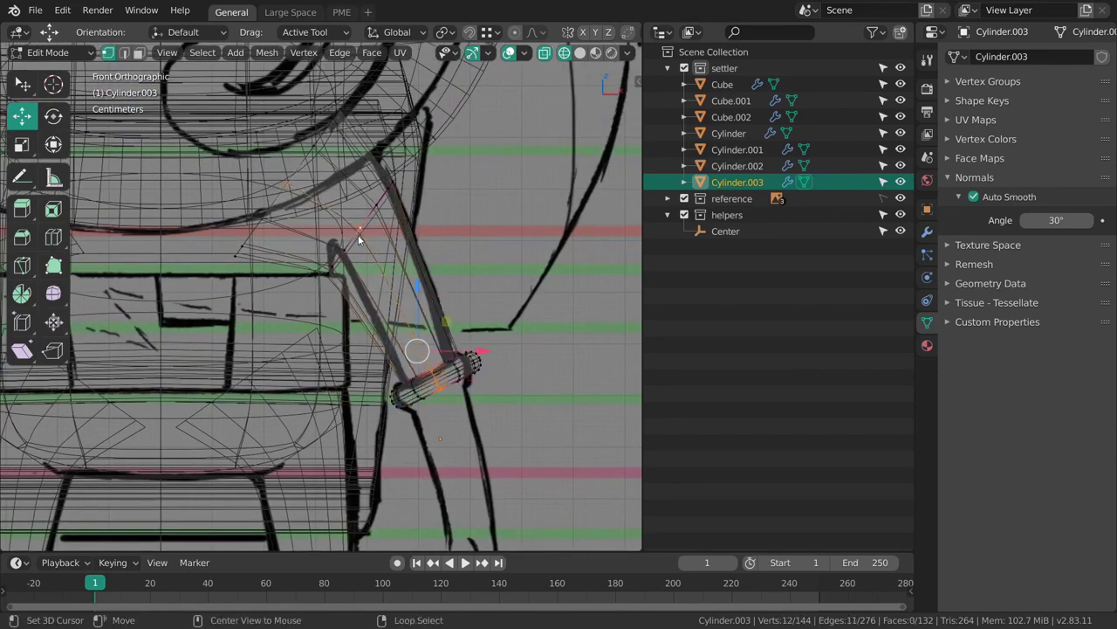
pyautogui.keyDown('alt'); pyautogui.rightClick(363, 229); pyautogui.keyUp('alt')
pyautogui.keyDown('shift'); pyautogui.moveTo(448, 249); pyautogui.dragTo(446, 318, button='middle'); pyautogui.keyUp('shift')
pyautogui.moveTo(442, 335); pyautogui.dragTo(428, 329)
pyautogui.press('g')
pyautogui.moveTo(372, 298); pyautogui.dragTo(374, 286)
pyautogui.press('s')
pyautogui.moveTo(436, 324); pyautogui.dragTo(431, 319)
pyautogui.press('g')
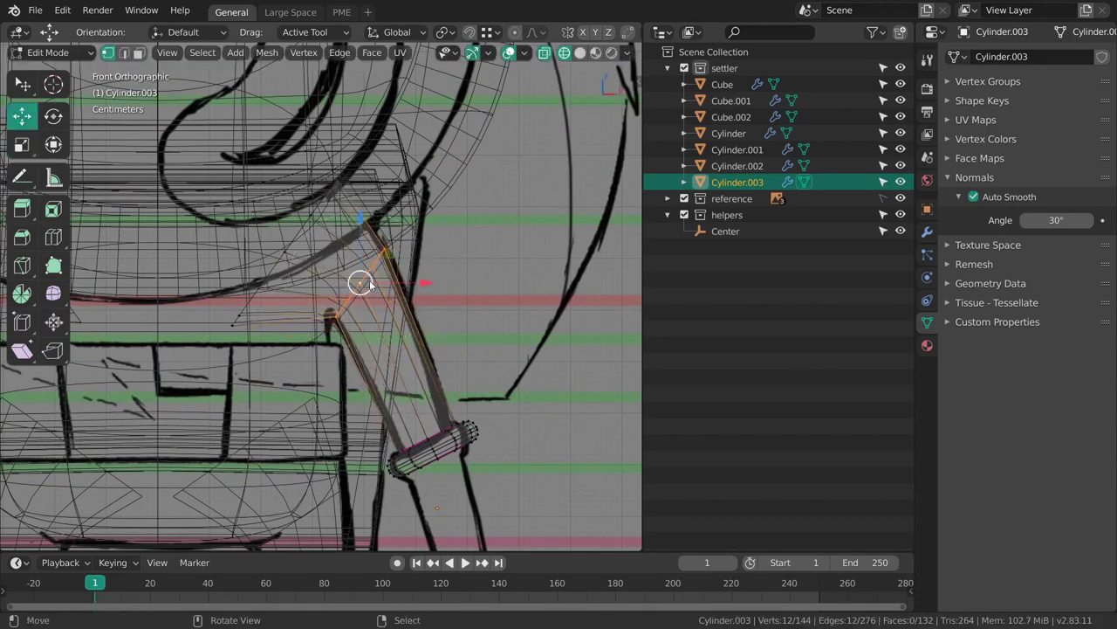
pyautogui.moveTo(377, 298); pyautogui.dragTo(373, 296)
pyautogui.press('s')
pyautogui.moveTo(437, 327); pyautogui.dragTo(442, 330)
pyautogui.moveTo(360, 289)
pyautogui.mouseDown()
pyautogui.moveTo(387, 303)
pyautogui.moveTo(379, 282)
pyautogui.mouseUp()
pyautogui.rightClick(384, 306)
pyautogui.press('g')
pyautogui.keyDown('shift'); pyautogui.moveTo(379, 282); pyautogui.dragTo(422, 346, button='middle'); pyautogui.keyUp('shift')
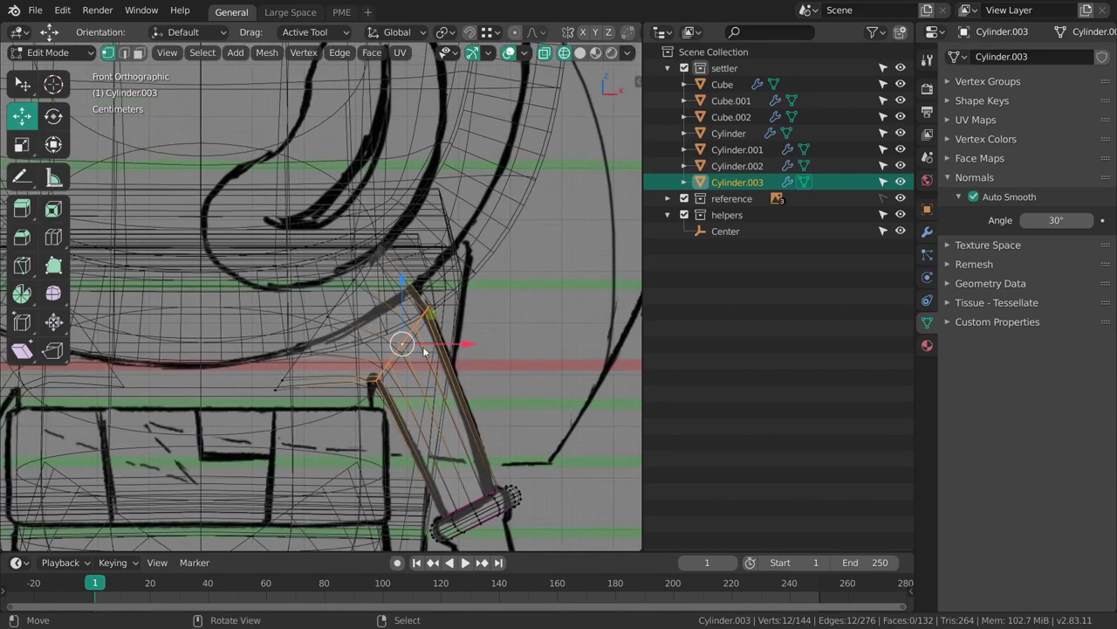
# Rotate the arm's innermost end loop upright, and move and scale it inside the body.
pyautogui.hotkey('ctrl', 'r')
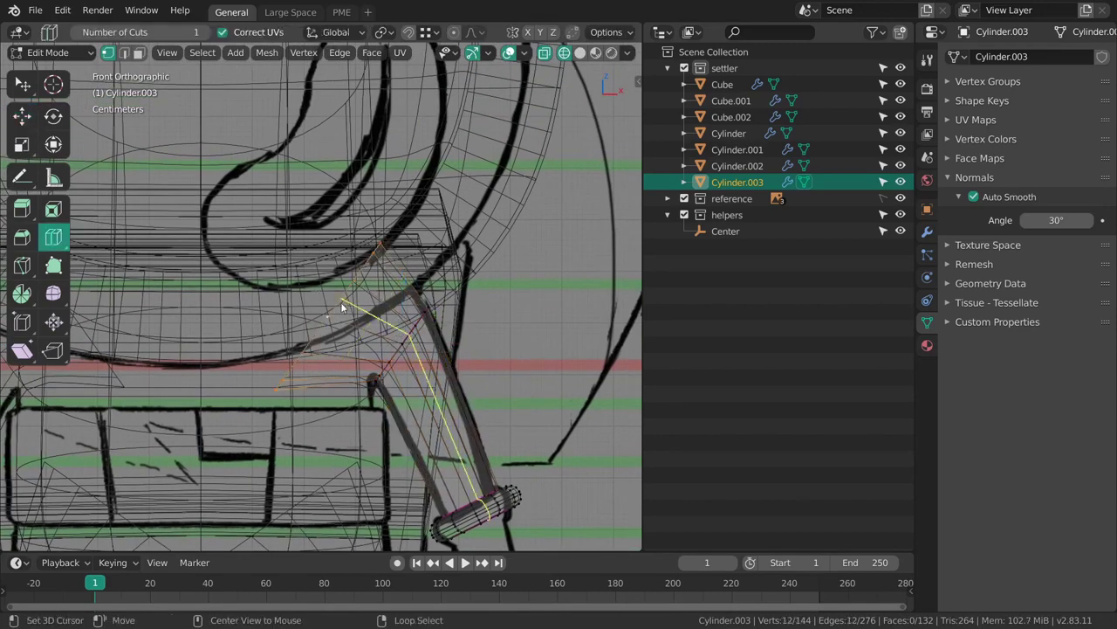
pyautogui.press('r')
pyautogui.moveTo(480, 328); pyautogui.dragTo(477, 349)
pyautogui.press('g')
pyautogui.moveTo(477, 349)
pyautogui.mouseDown()
pyautogui.moveTo(503, 359)
pyautogui.moveTo(477, 361)
pyautogui.mouseUp()
pyautogui.press('s')
# Reduce the innermost shoulder loop against the side reference and reposition it in the side and front views.
pyautogui.press('KP_3')
pyautogui.keyDown('shift'); pyautogui.moveTo(390, 362); pyautogui.dragTo(507, 343, button='middle'); pyautogui.keyUp('shift')
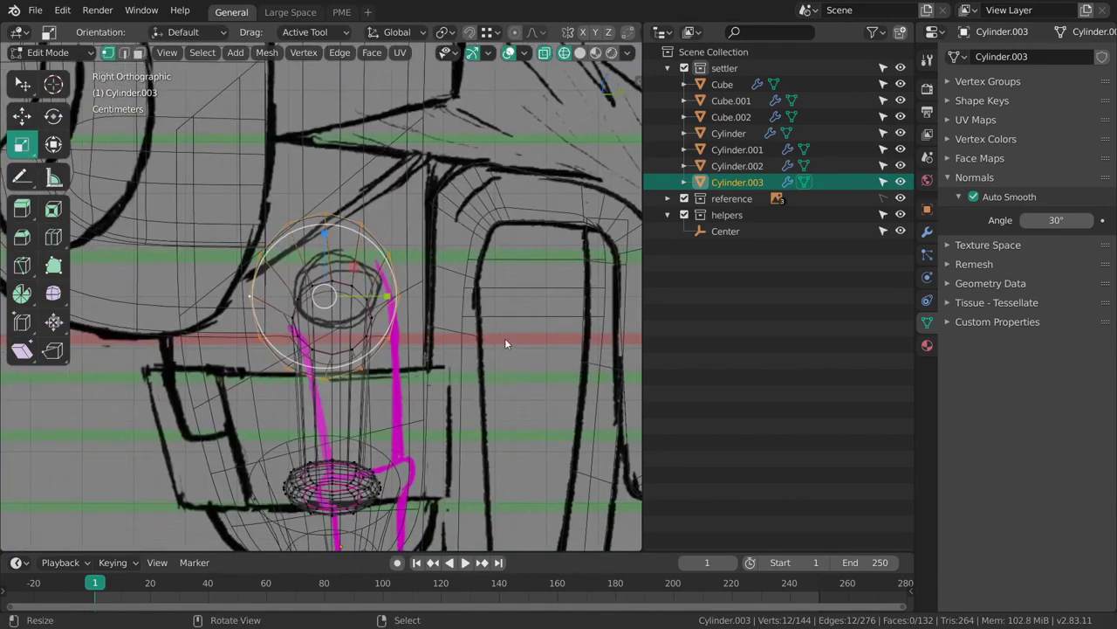
pyautogui.hotkey('shift', 'space')
pyautogui.press('g')
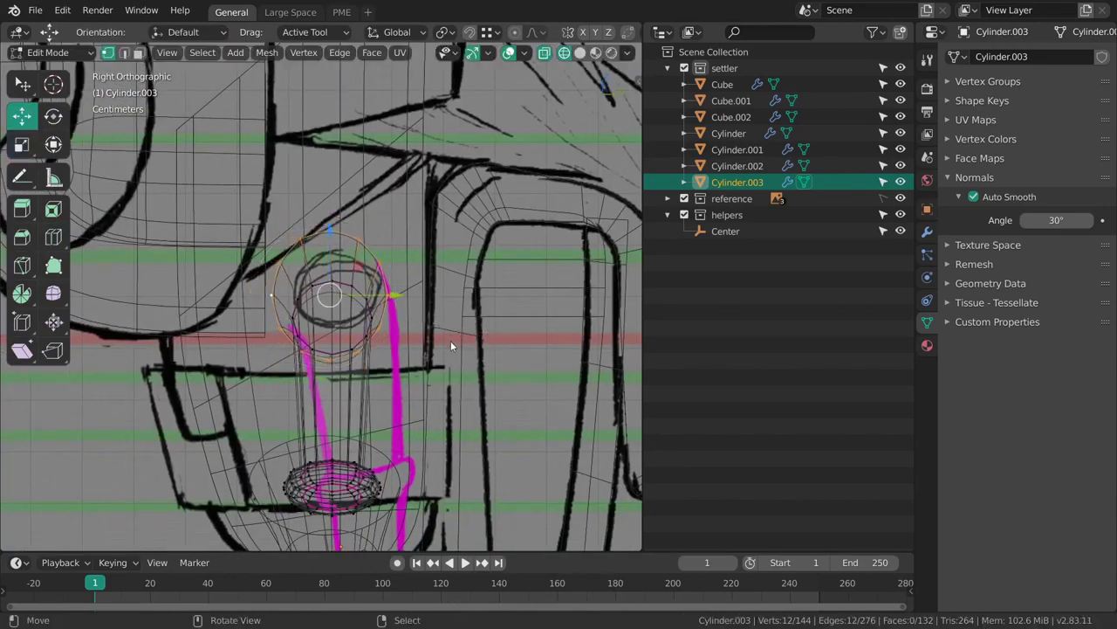
pyautogui.press('KP_1')
pyautogui.keyDown('shift'); pyautogui.scroll(-1, 445, 299); pyautogui.keyUp('shift')
pyautogui.hotkey('shift', 'space')
pyautogui.press('g')
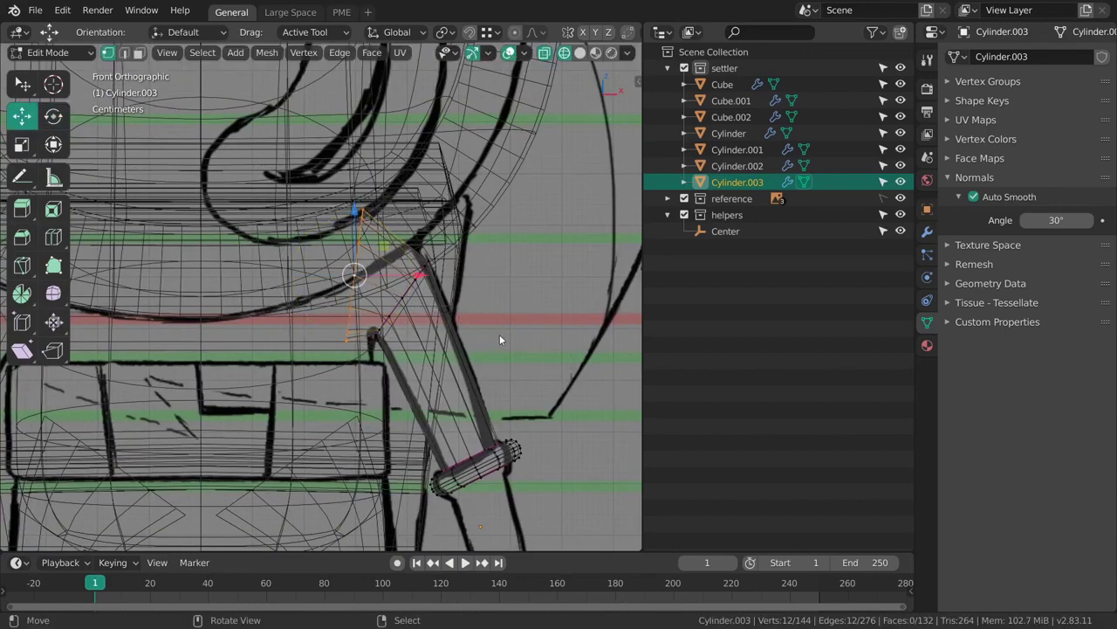
# In solid shading, select the arm's open shoulder end loop and extrude it inward toward the body's centre in top view.
pyautogui.press('z')
pyautogui.click(562, 368)
pyautogui.moveTo(562, 368)
pyautogui.mouseDown(button='middle')
pyautogui.moveTo(494, 305)
pyautogui.moveTo(437, 306)
pyautogui.mouseUp(button='middle')
pyautogui.hotkey('alt', 'a')
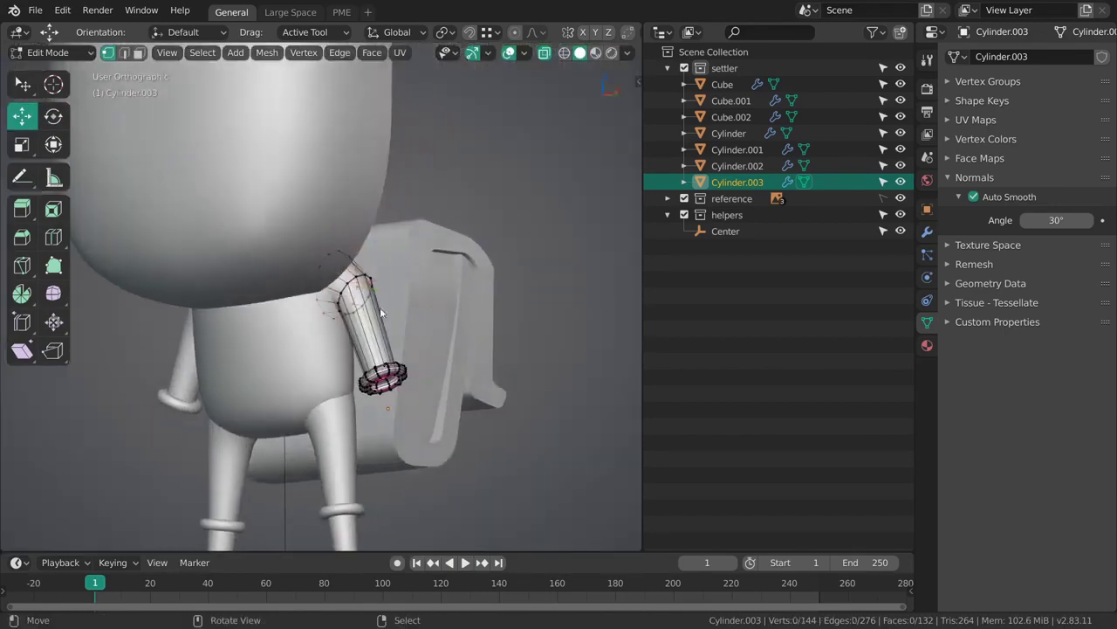
pyautogui.moveTo(524, 323); pyautogui.dragTo(336, 415, button='middle')
pyautogui.scroll(5, 402, 380)
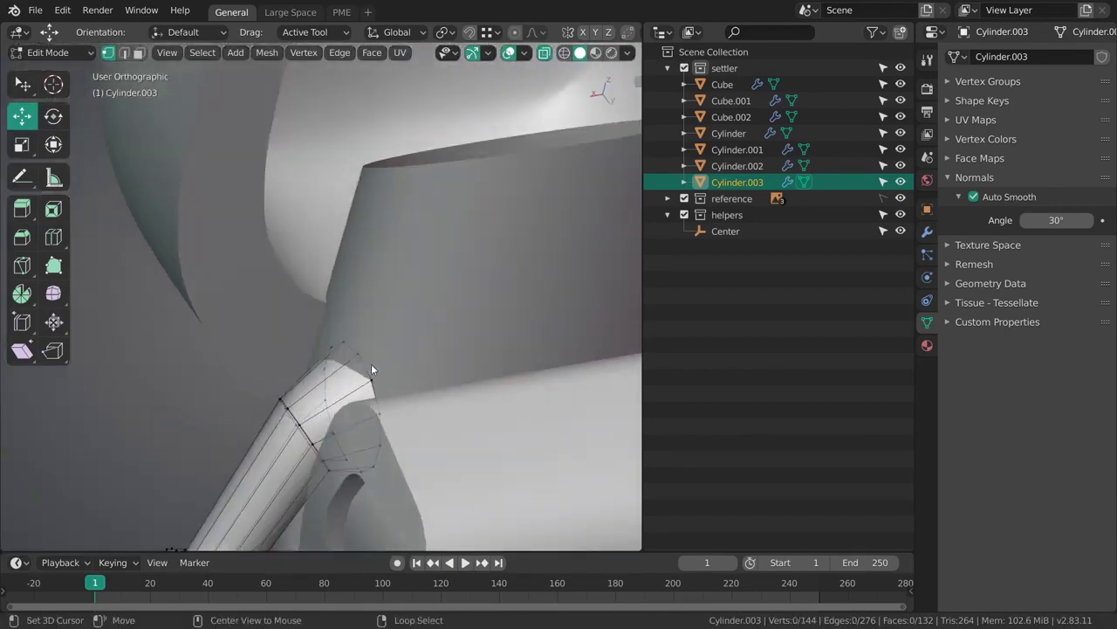
pyautogui.keyDown('alt'); pyautogui.rightClick(371, 363); pyautogui.keyUp('alt')
pyautogui.press('KP_7')
pyautogui.keyDown('shift'); pyautogui.moveTo(419, 267); pyautogui.dragTo(417, 389, button='middle'); pyautogui.keyUp('shift')
pyautogui.hotkey('shift', 'space')
pyautogui.press('e')
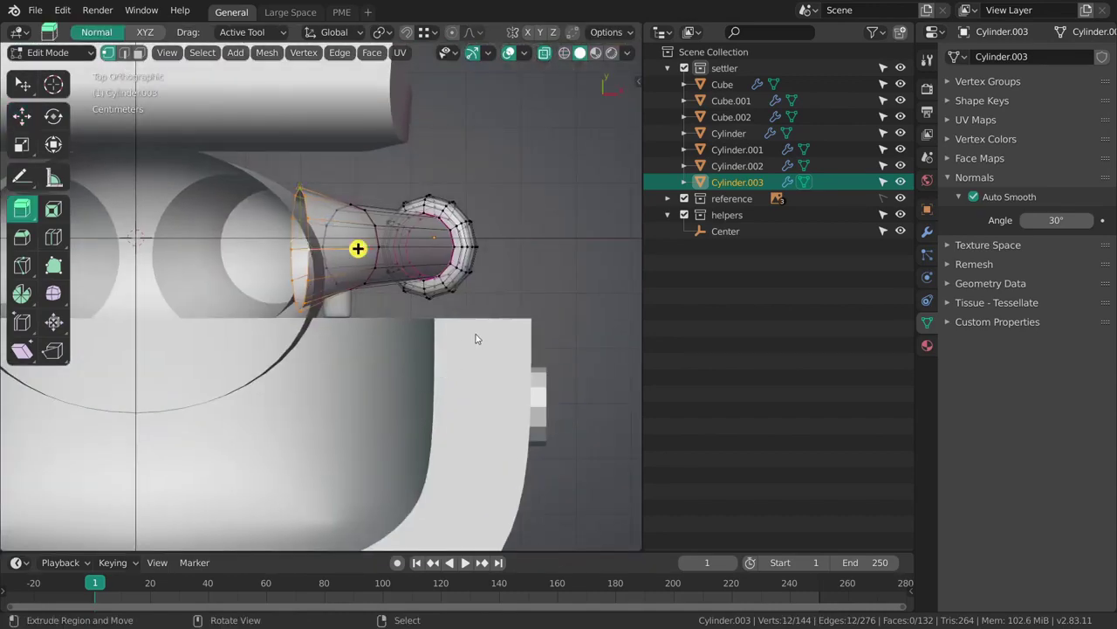
pyautogui.press('e')
# Leave Edit Mode and examine the mirrored arms from several angles and against the front reference.
pyautogui.press('Tab')
pyautogui.moveTo(457, 390); pyautogui.dragTo(509, 386, button='middle')
pyautogui.rightClick(404, 286)
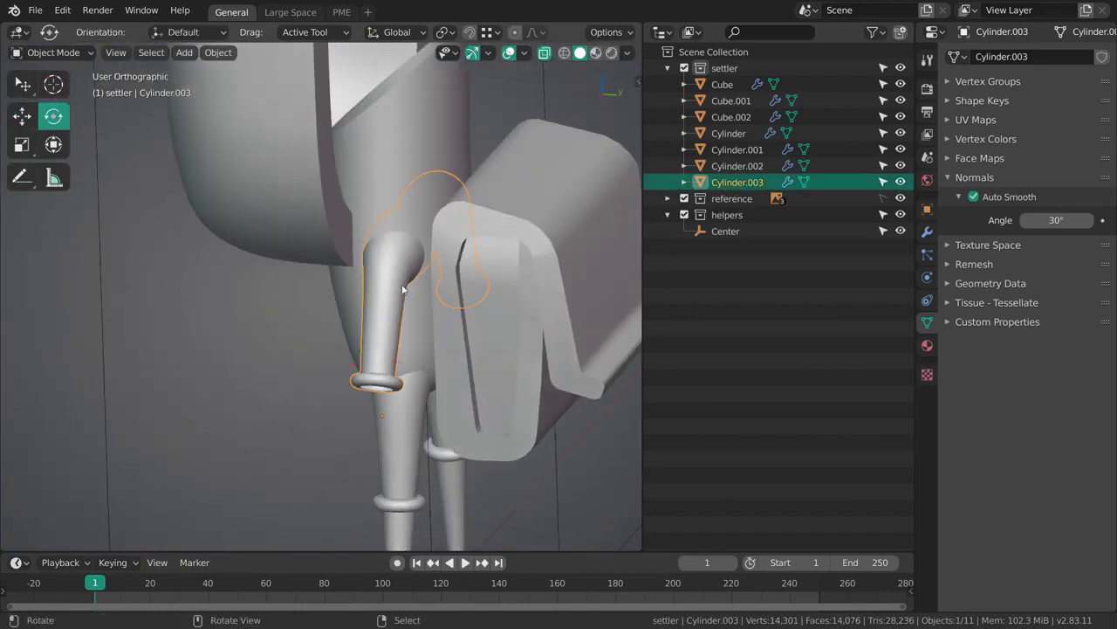
pyautogui.moveTo(407, 286); pyautogui.dragTo(457, 301, button='middle')
pyautogui.hotkey('alt', 'a')
pyautogui.rightClick(359, 320)
pyautogui.press('KP_1')
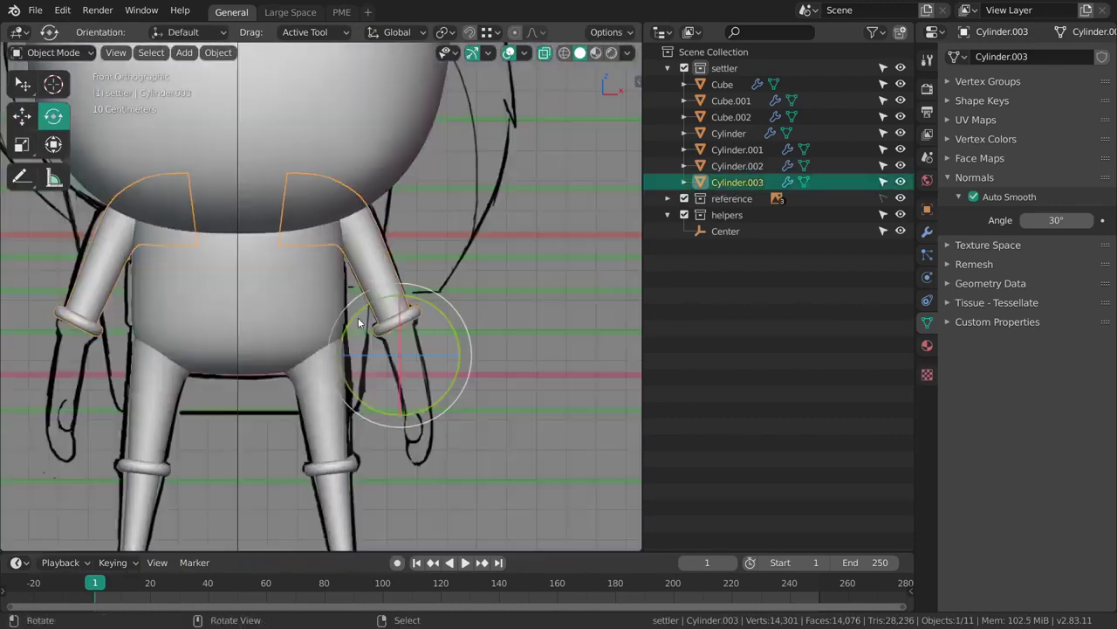
pyautogui.keyDown('shift'); pyautogui.moveTo(432, 367); pyautogui.dragTo(398, 316, button='middle'); pyautogui.keyUp('shift')
pyautogui.hotkey('alt', 'a')
pyautogui.scroll(3, 419, 380)
pyautogui.keyDown('ctrl'); pyautogui.moveTo(420, 380); pyautogui.dragTo(436, 342, button='middle'); pyautogui.keyUp('ctrl')
# Select the inner edge loop under the cuff in Edit Mode and extrude it down to the sketched wrist.
pyautogui.press('Tab')
pyautogui.keyDown('shift'); pyautogui.moveTo(467, 288); pyautogui.dragTo(410, 320, button='middle'); pyautogui.keyUp('shift')
pyautogui.keyDown('ctrl'); pyautogui.moveTo(417, 421); pyautogui.dragTo(376, 227, button='middle'); pyautogui.keyUp('ctrl')
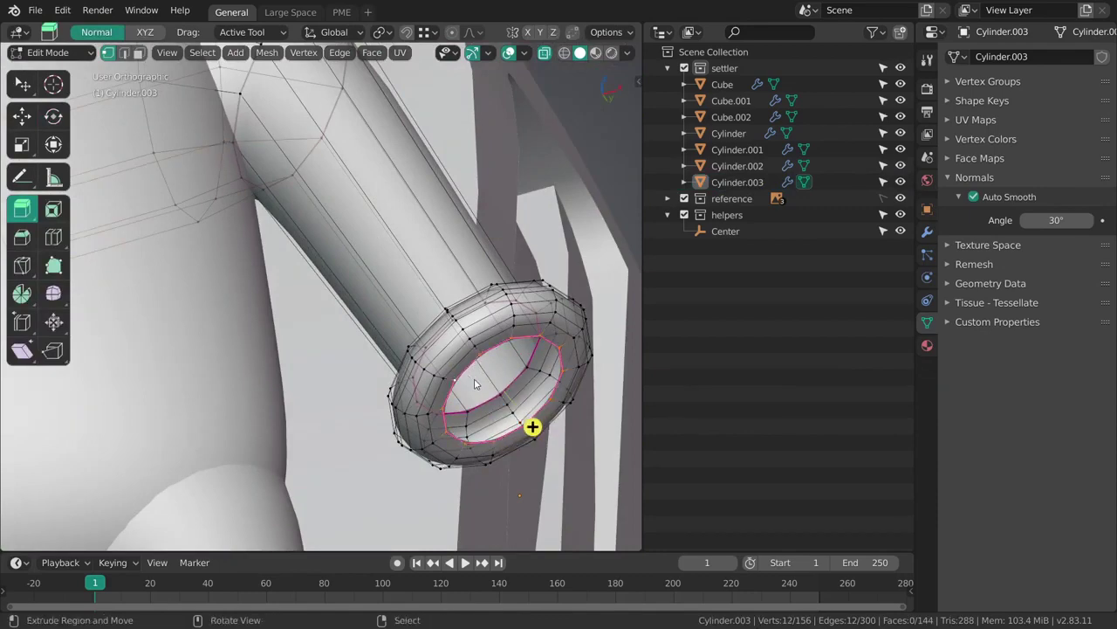
pyautogui.press('KP_1')
pyautogui.scroll(-3, 429, 324)
pyautogui.press('e')
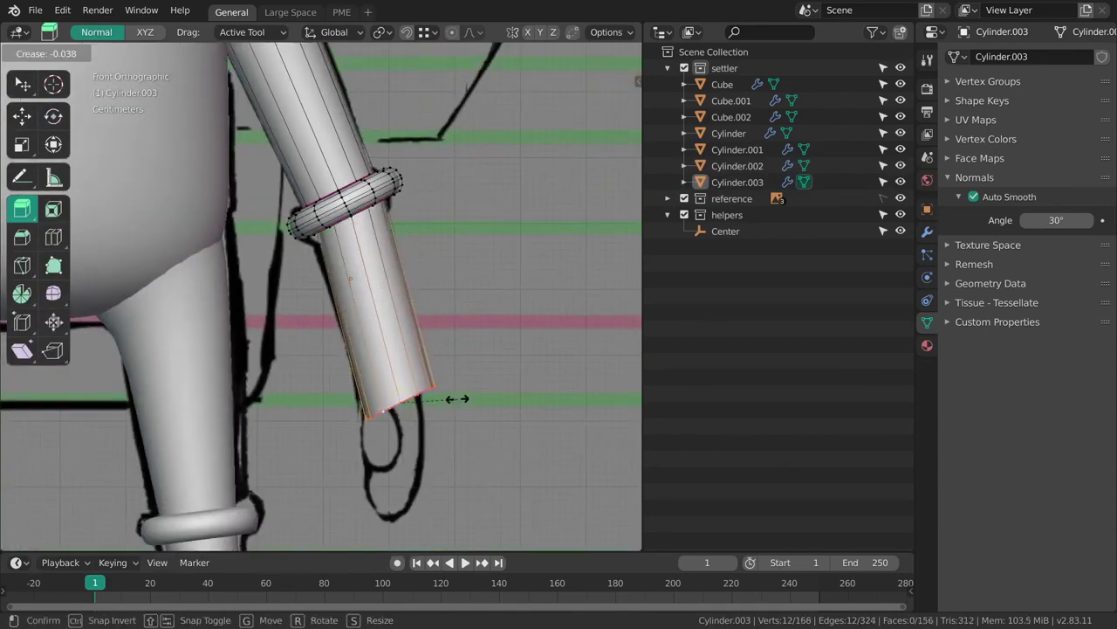
pyautogui.scroll(2, 457, 403)
# Scale, rotate and move the wrist end loop to match the sketched forearm, then clear the selection.
pyautogui.press('s')
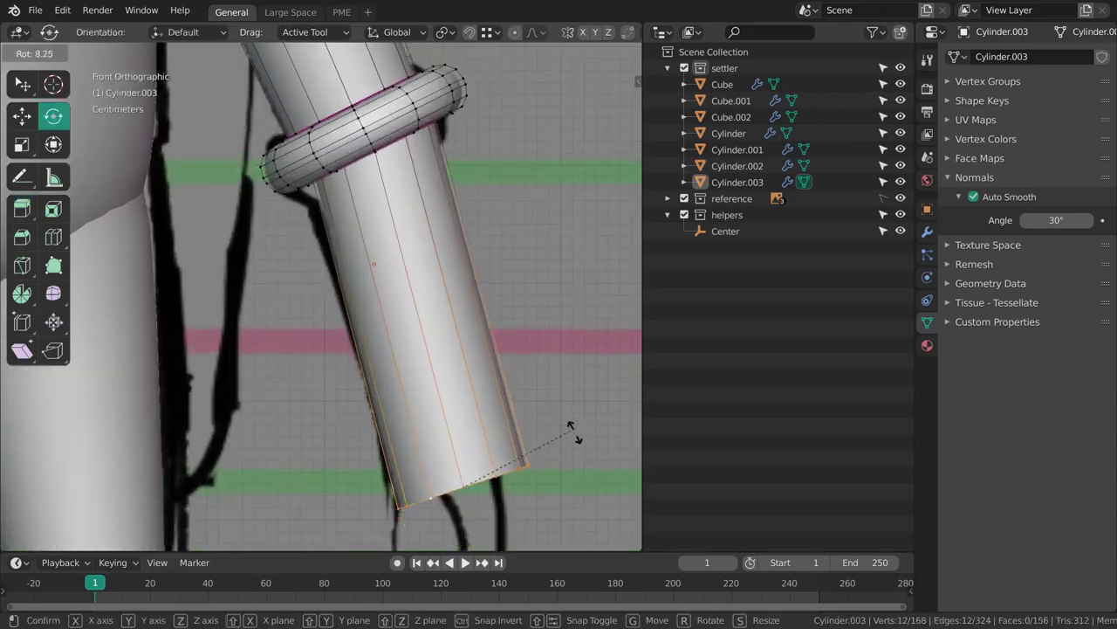
pyautogui.click(539, 462)
pyautogui.keyDown('shift'); pyautogui.moveTo(539, 463); pyautogui.dragTo(503, 351, button='middle'); pyautogui.keyUp('shift')
pyautogui.press('g')
pyautogui.click(521, 368)
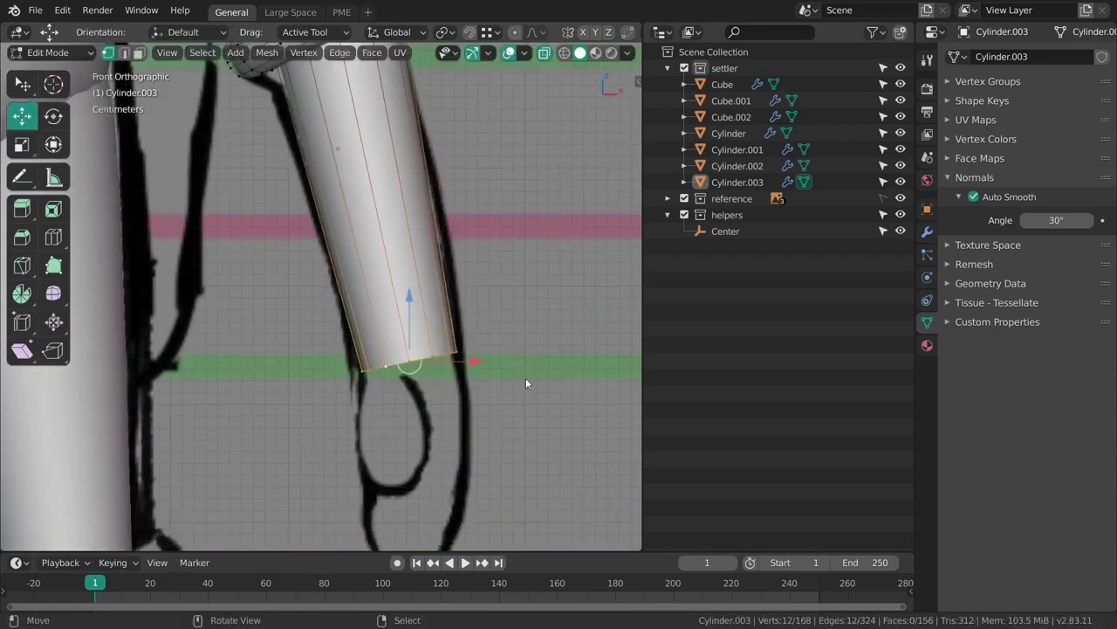
pyautogui.keyDown('shift'); pyautogui.moveTo(518, 436); pyautogui.dragTo(507, 384, button='middle'); pyautogui.keyUp('shift')
pyautogui.click(506, 388)
pyautogui.scroll(-1, 450, 315)
pyautogui.scroll(-4, 481, 306)
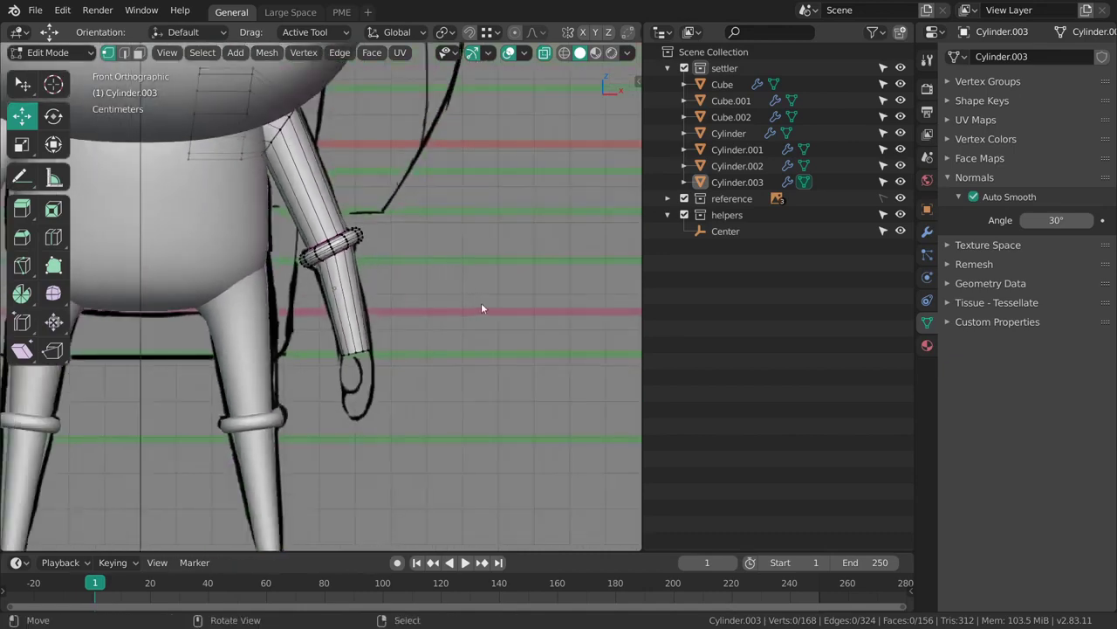
# Select the whole cuff ring in wireframe shading and move it slightly to line up with the sketched cuff.
pyautogui.press('z')
pyautogui.click(397, 310)
pyautogui.scroll(3, 430, 330)
pyautogui.keyDown('shift'); pyautogui.moveTo(428, 287); pyautogui.dragTo(460, 321, button='middle'); pyautogui.keyUp('shift')
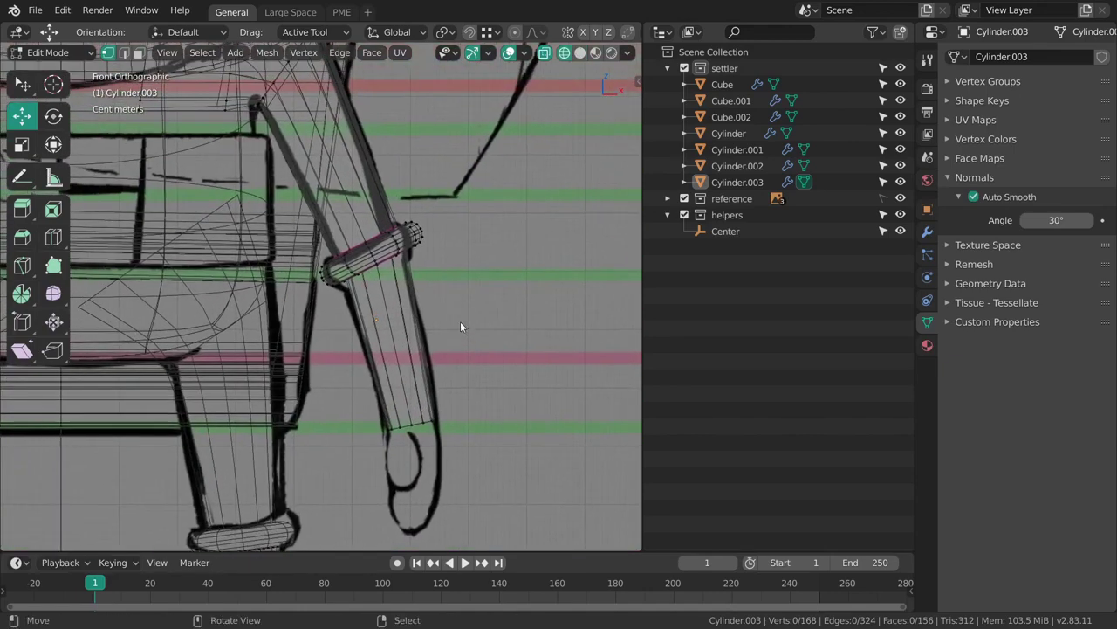
pyautogui.scroll(2, 395, 265)
pyautogui.moveTo(449, 166)
pyautogui.keyDown('ctrl'); pyautogui.mouseDown()
pyautogui.moveTo(317, 233)
pyautogui.moveTo(492, 204)
pyautogui.mouseUp(); pyautogui.keyUp('ctrl')
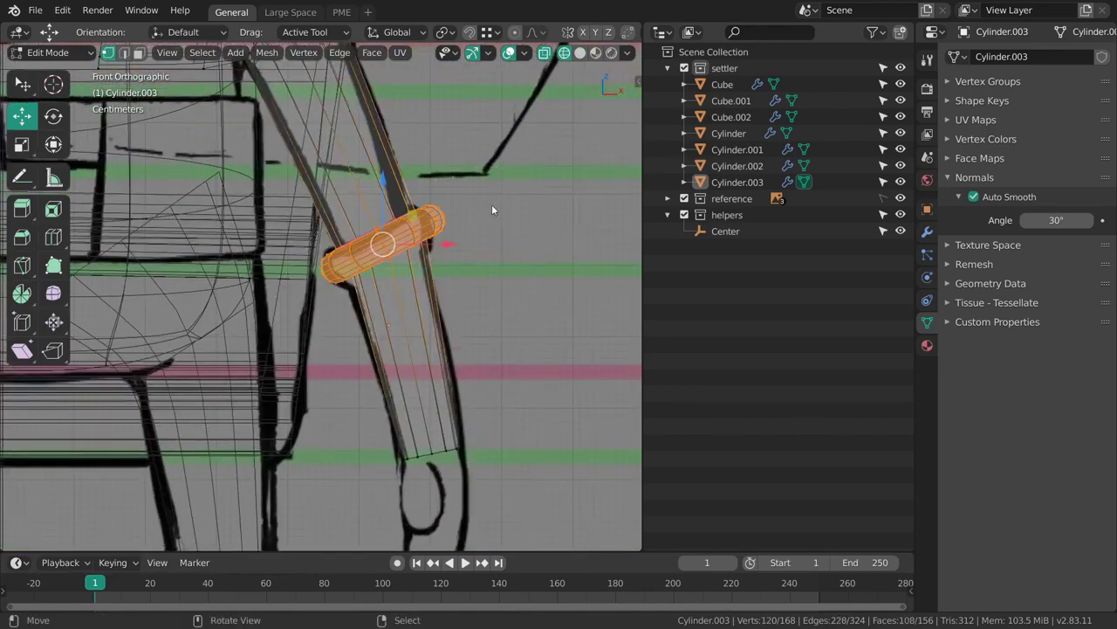
pyautogui.press('g')
pyautogui.click(527, 303)
pyautogui.keyDown('shift'); pyautogui.moveTo(501, 299); pyautogui.dragTo(501, 304, button='middle'); pyautogui.keyUp('shift')
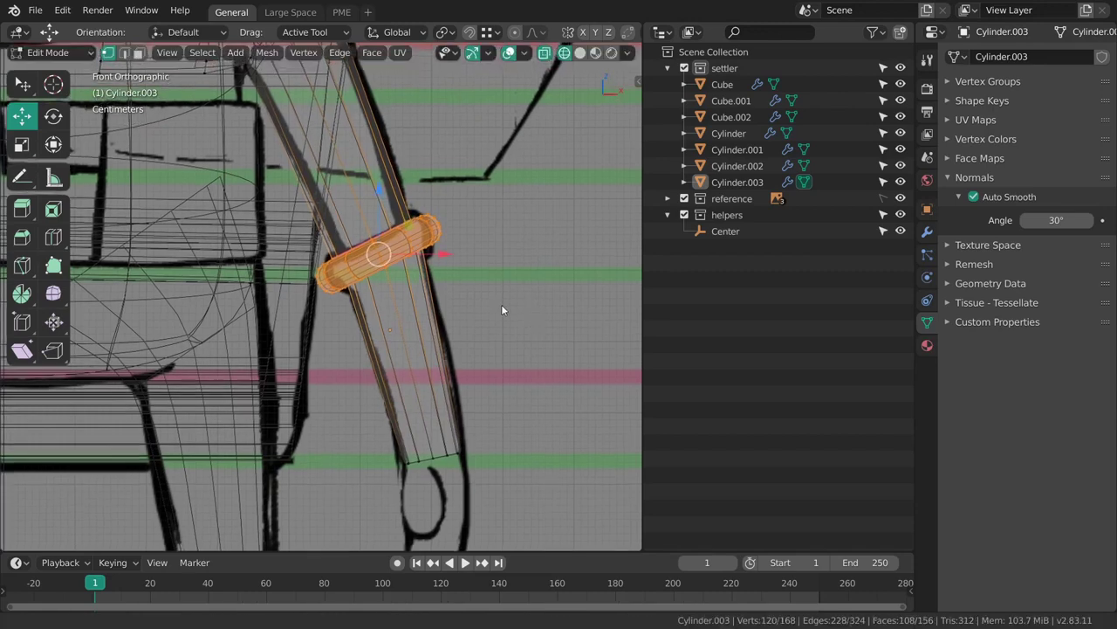
# Add an edge loop across the middle of the forearm and move it outward to follow the sketch's curve.
pyautogui.hotkey('alt', 'a')
pyautogui.hotkey('ctrl', 'r')
pyautogui.click(447, 364)
pyautogui.press('g')
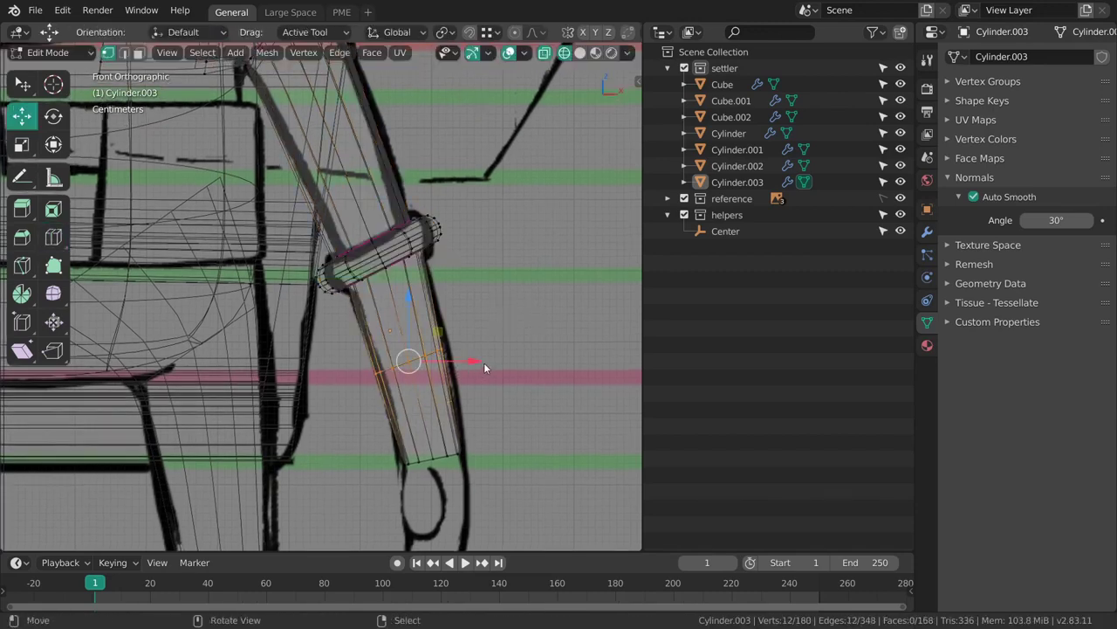
pyautogui.moveTo(484, 363); pyautogui.dragTo(492, 358)
pyautogui.hotkey('alt', 'a')
# Add an edge loop across the middle of the upper arm and shift it to follow the sketched sleeve.
pyautogui.keyDown('shift'); pyautogui.moveTo(408, 173); pyautogui.dragTo(439, 317, button='middle'); pyautogui.keyUp('shift')
pyautogui.hotkey('ctrl', 'r')
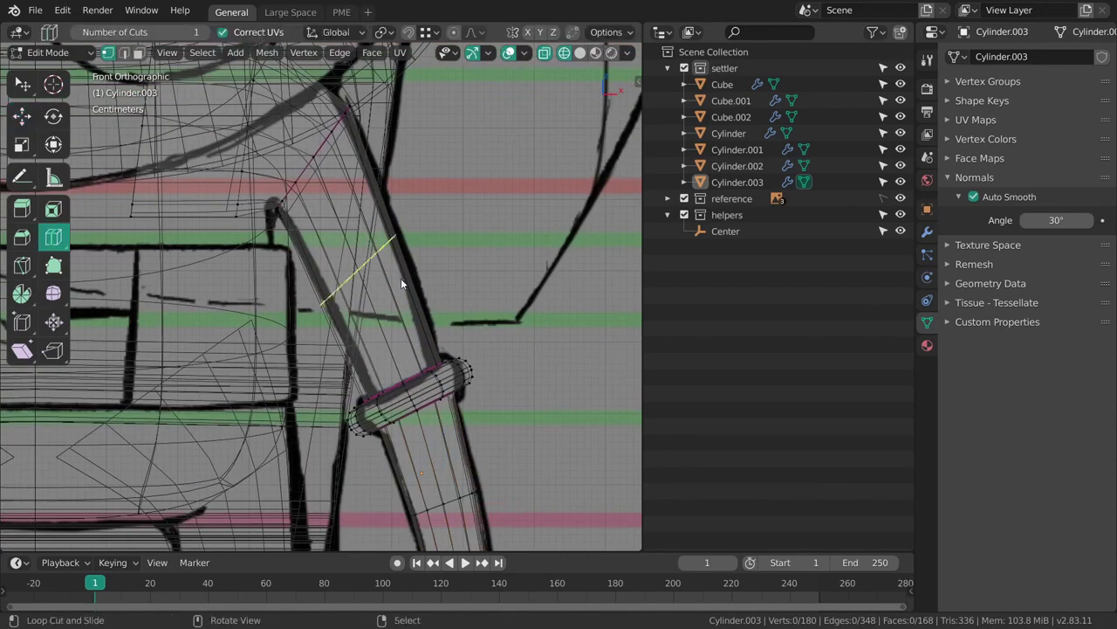
pyautogui.click(402, 280)
pyautogui.press('g')
pyautogui.moveTo(465, 263); pyautogui.dragTo(467, 263)
pyautogui.click(467, 264)
pyautogui.hotkey('alt', 'a')
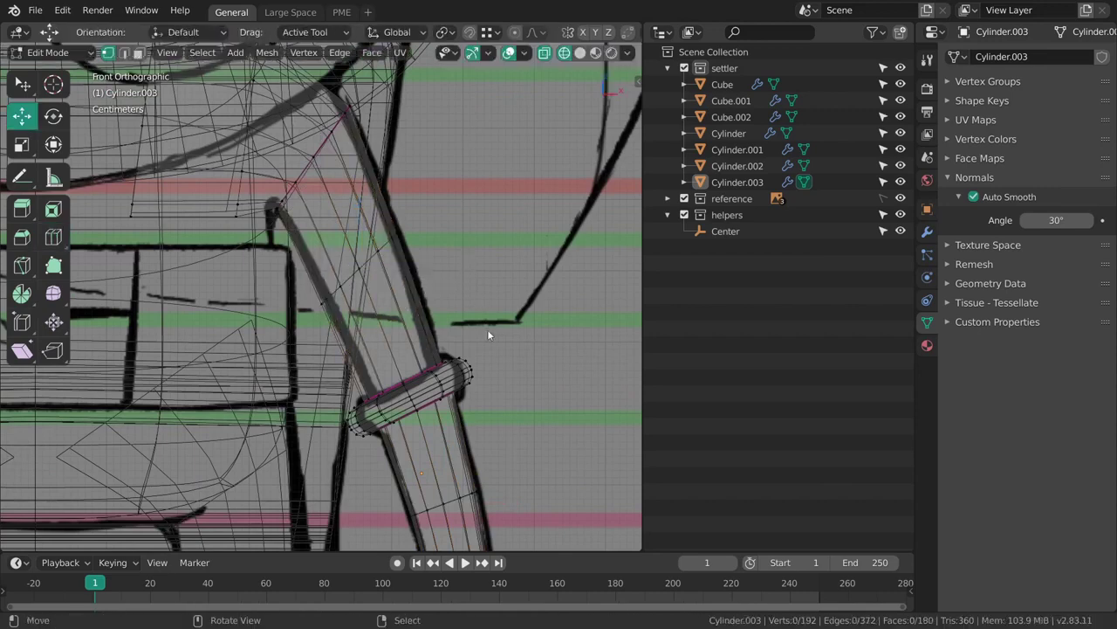
# Extrude the wrist end loop downward into the sketched hand.
pyautogui.keyDown('shift'); pyautogui.moveTo(507, 365); pyautogui.dragTo(514, 288, button='middle'); pyautogui.keyUp('shift')
pyautogui.press('Tab')
pyautogui.keyDown('shift'); pyautogui.moveTo(470, 491); pyautogui.dragTo(448, 306, button='middle'); pyautogui.keyUp('shift')
pyautogui.press('Tab')
pyautogui.keyDown('shift'); pyautogui.moveTo(500, 364); pyautogui.dragTo(435, 243, button='middle'); pyautogui.keyUp('shift')
pyautogui.hotkey('shift', 'space')
pyautogui.press('e')
pyautogui.moveTo(494, 265); pyautogui.dragTo(497, 396)
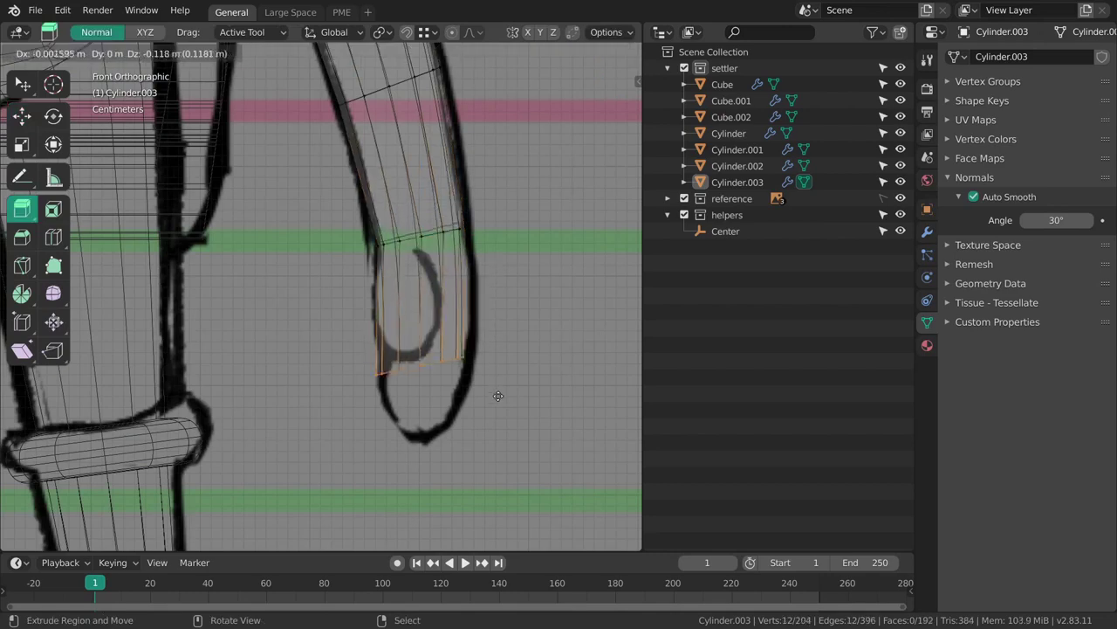
# Extrude the hand's open end a second time and rotate the new end loop to follow the sketch.
pyautogui.moveTo(505, 336); pyautogui.dragTo(521, 365)
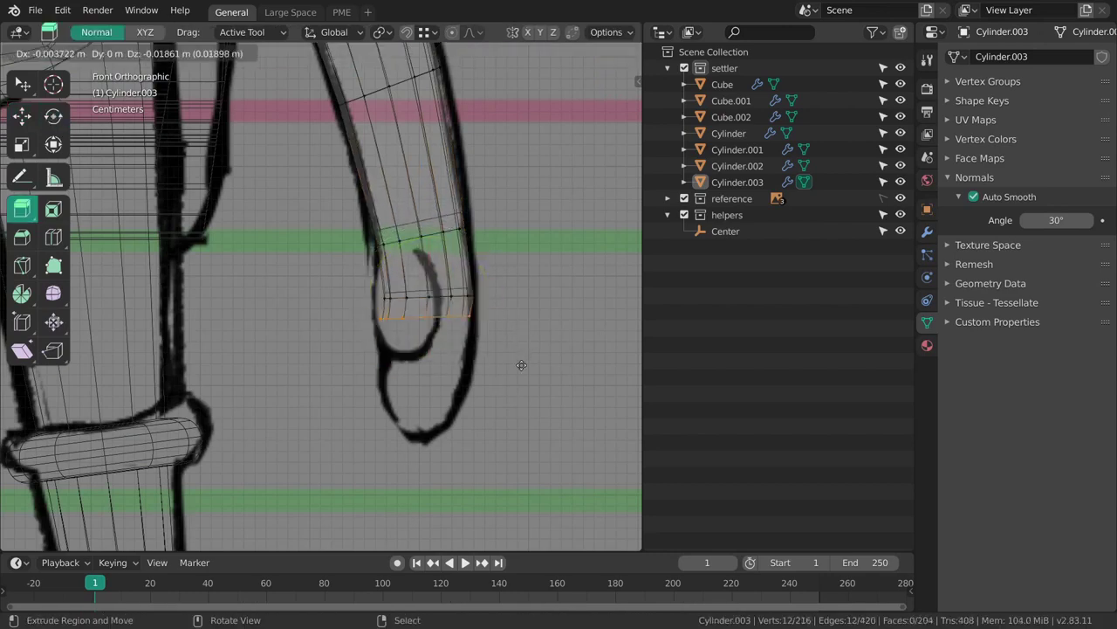
pyautogui.moveTo(524, 418); pyautogui.dragTo(524, 421)
pyautogui.press('r')
pyautogui.moveTo(527, 430); pyautogui.dragTo(530, 406)
# Switch to solid shading and close the open end of the hand with a grid fill.
pyautogui.moveTo(505, 395); pyautogui.dragTo(475, 335, button='middle')
pyautogui.press('`')
pyautogui.press('z')
pyautogui.keyDown('shift'); pyautogui.moveTo(561, 391); pyautogui.dragTo(552, 182, button='middle'); pyautogui.keyUp('shift')
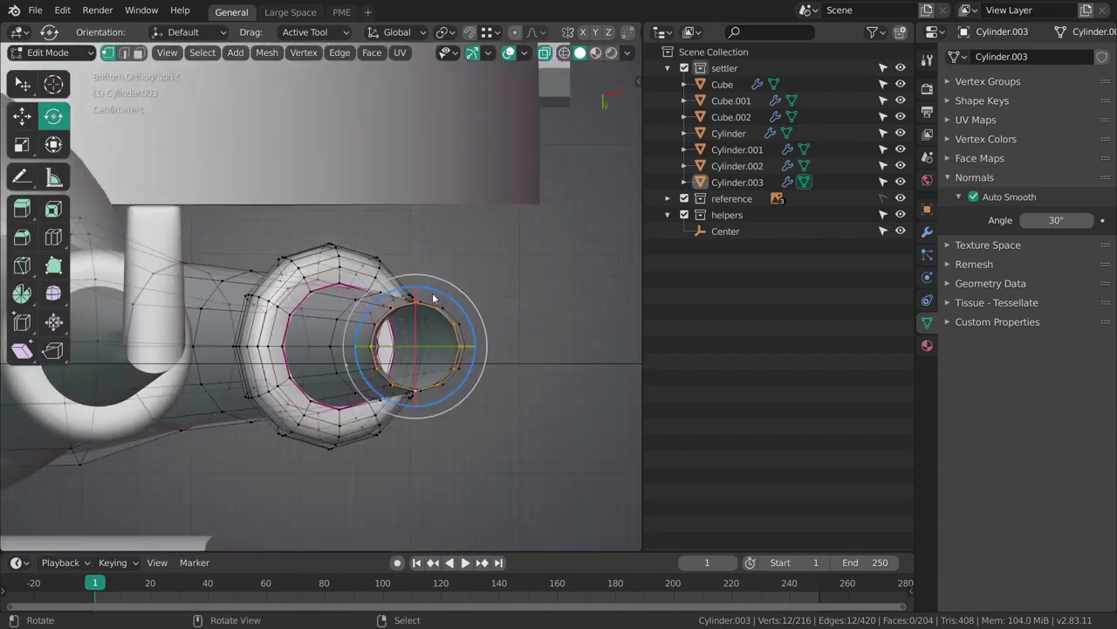
pyautogui.moveTo(434, 299)
pyautogui.mouseDown(button='middle')
pyautogui.moveTo(264, 390)
pyautogui.moveTo(393, 404)
pyautogui.mouseUp(button='middle')
pyautogui.press('`')
pyautogui.click(531, 494)
pyautogui.moveTo(584, 337); pyautogui.dragTo(394, 320, button='middle')
pyautogui.hotkey('ctrl', 'f')
pyautogui.click(429, 312)
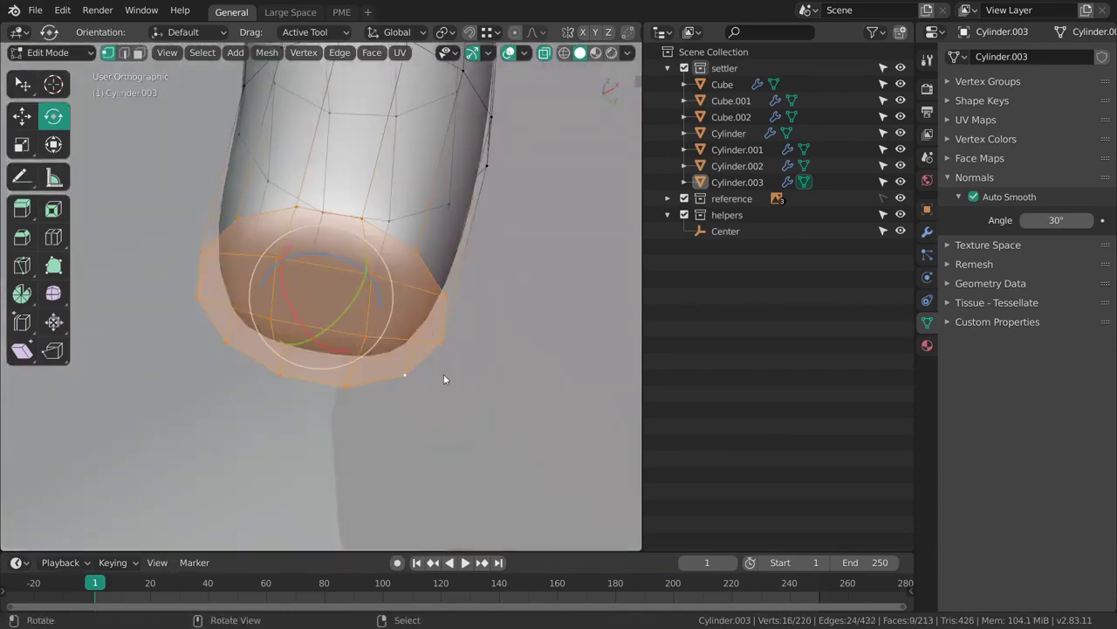
# Try different span and offset values for the hand's grid fill, including span 2 with offset 2.
pyautogui.moveTo(443, 374)
pyautogui.mouseDown(button='middle')
pyautogui.moveTo(438, 263)
pyautogui.moveTo(498, 343)
pyautogui.moveTo(439, 244)
pyautogui.moveTo(403, 410)
pyautogui.moveTo(387, 357)
pyautogui.moveTo(398, 322)
pyautogui.moveTo(357, 347)
pyautogui.mouseUp(button='middle')
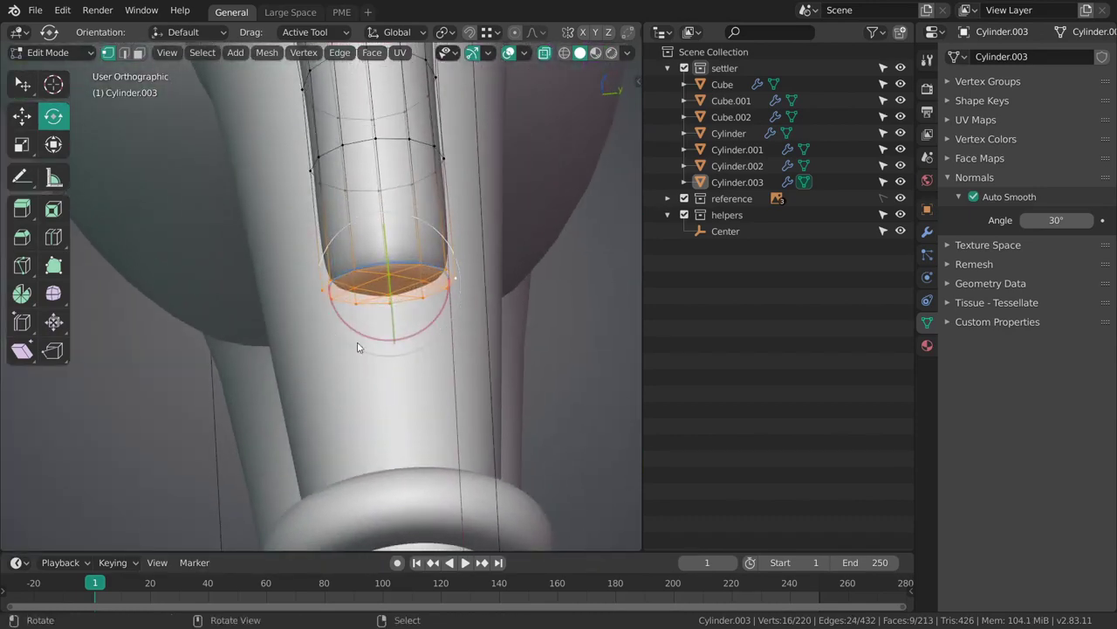
pyautogui.press('n')
pyautogui.click(326, 375)
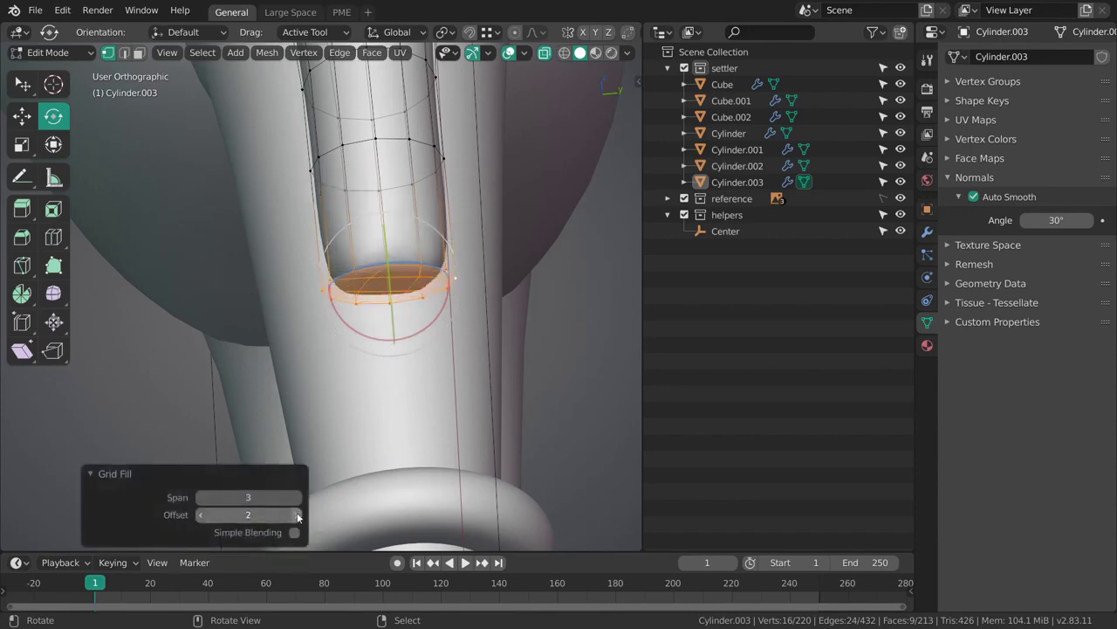
pyautogui.click(202, 515)
pyautogui.moveTo(300, 403); pyautogui.dragTo(306, 463, button='middle')
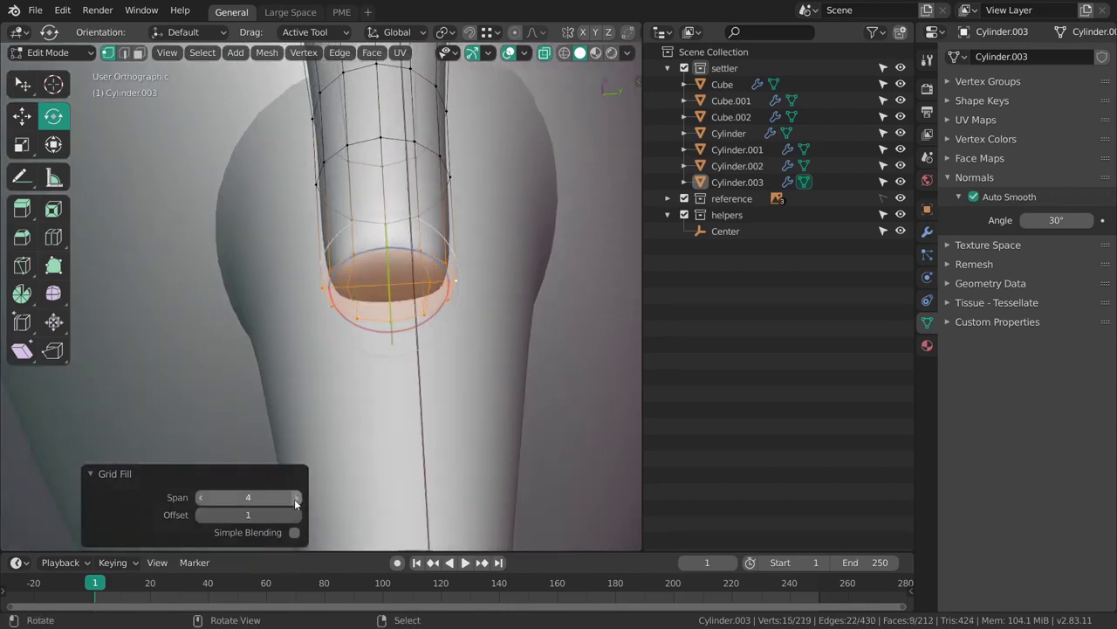
pyautogui.click(200, 497)
pyautogui.click(200, 497)
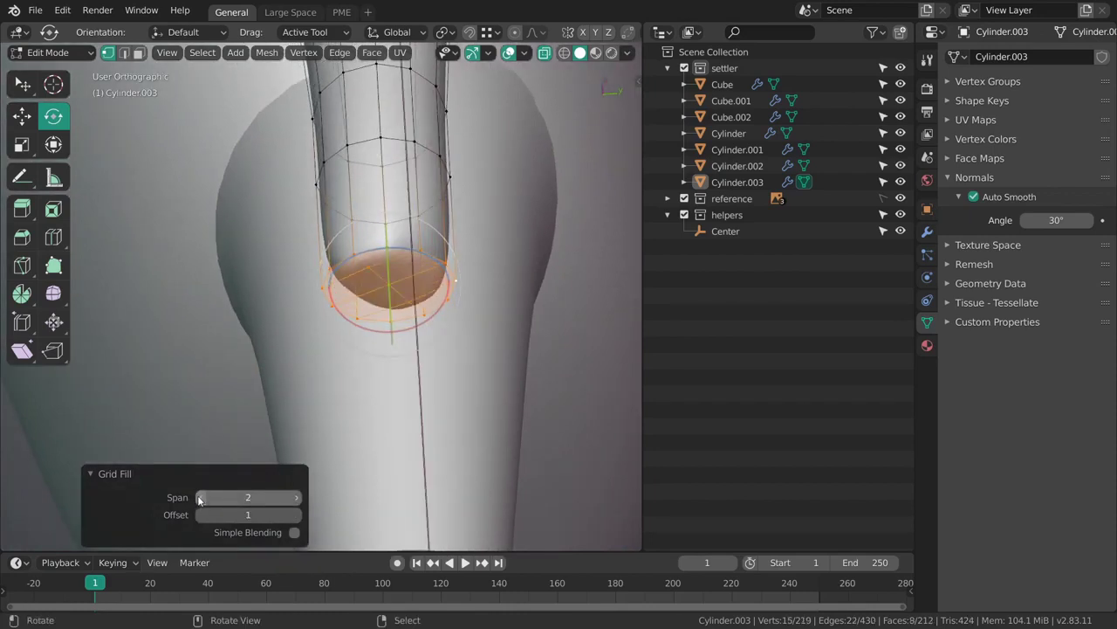
pyautogui.click(296, 515)
pyautogui.moveTo(349, 419); pyautogui.dragTo(376, 366, button='middle')
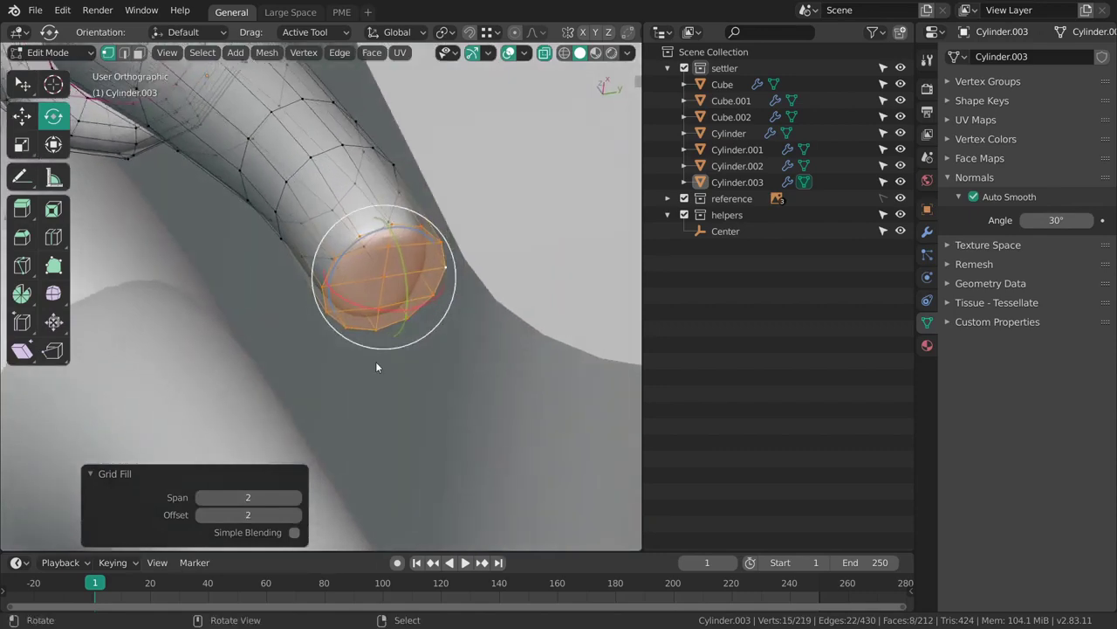
# Readjust the grid fill to three spans with a suitable edge alignment, then clear the selection.
pyautogui.click(201, 514)
pyautogui.click(201, 515)
pyautogui.moveTo(306, 489); pyautogui.dragTo(496, 357, button='middle')
pyautogui.hotkey('alt', 'a')
# Select the hand's filled end in front view, extrude it downward, scale it narrower and move it toward the sketched fingertip.
pyautogui.keyDown('shift'); pyautogui.moveTo(428, 272); pyautogui.dragTo(396, 337, button='middle'); pyautogui.keyUp('shift')
pyautogui.scroll(-6, 470, 438)
pyautogui.press('KP_1')
pyautogui.scroll(3, 393, 342)
pyautogui.moveTo(337, 389)
pyautogui.keyDown('shift'); pyautogui.mouseDown(button='middle')
pyautogui.moveTo(393, 343)
pyautogui.moveTo(332, 343)
pyautogui.mouseUp(button='middle'); pyautogui.keyUp('shift')
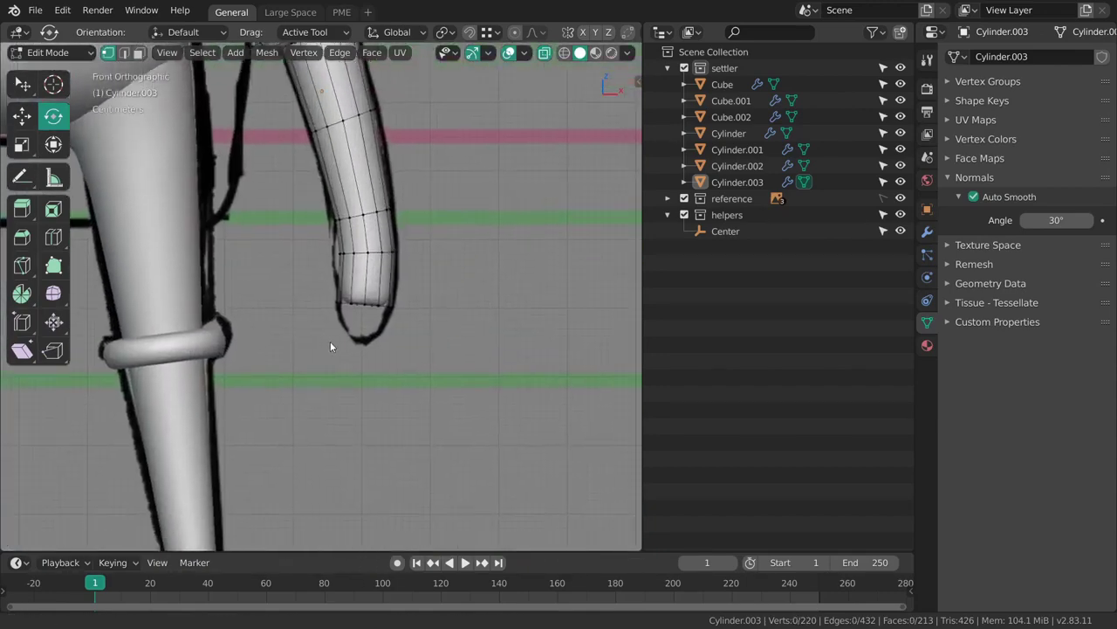
pyautogui.scroll(3, 332, 342)
pyautogui.moveTo(297, 374); pyautogui.dragTo(460, 280)
pyautogui.keyDown('ctrl'); pyautogui.moveTo(459, 282); pyautogui.dragTo(445, 339, button='middle'); pyautogui.keyUp('ctrl')
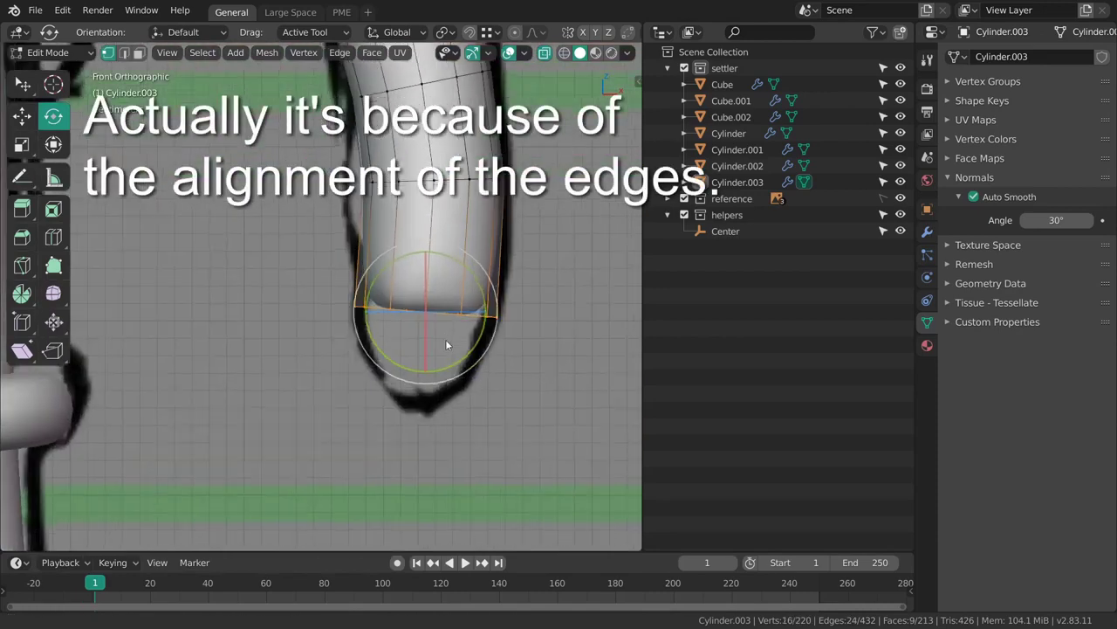
pyautogui.press('e')
pyautogui.moveTo(529, 295); pyautogui.dragTo(510, 392)
pyautogui.press('s')
pyautogui.press('g')
pyautogui.moveTo(530, 387); pyautogui.dragTo(531, 378)
# Smooth the fingertip vertices by about 0.453, move them down to the sketched tip and clear the selection.
pyautogui.moveTo(487, 401); pyautogui.dragTo(447, 338, button='middle')
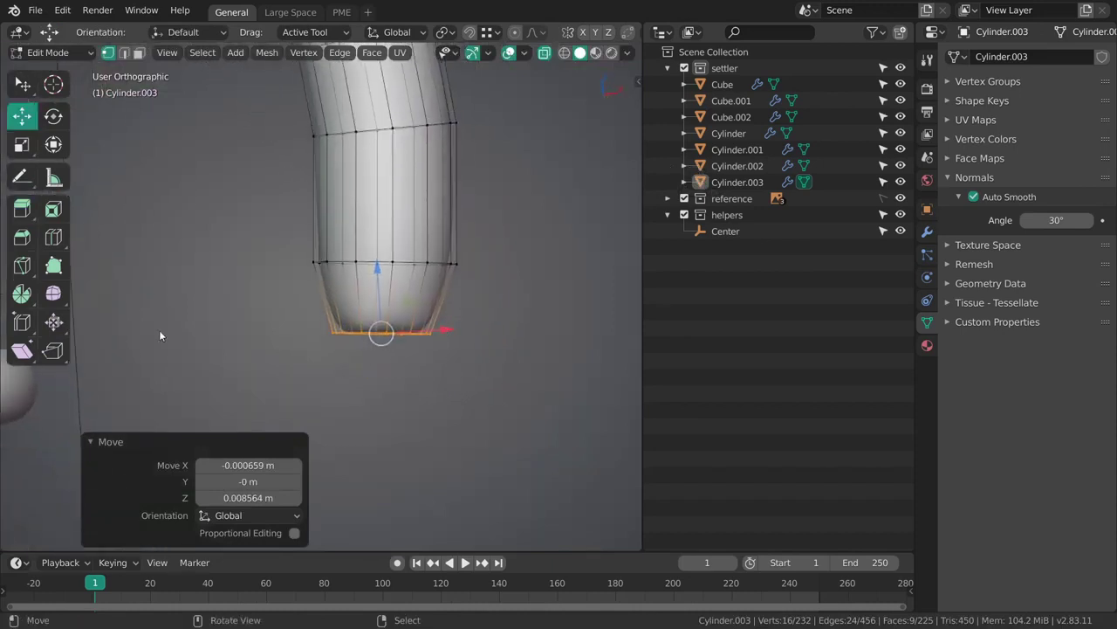
pyautogui.click(54, 291)
pyautogui.moveTo(477, 367); pyautogui.dragTo(557, 387)
pyautogui.press('KP_1')
pyautogui.hotkey('shift', 'space')
pyautogui.press('g')
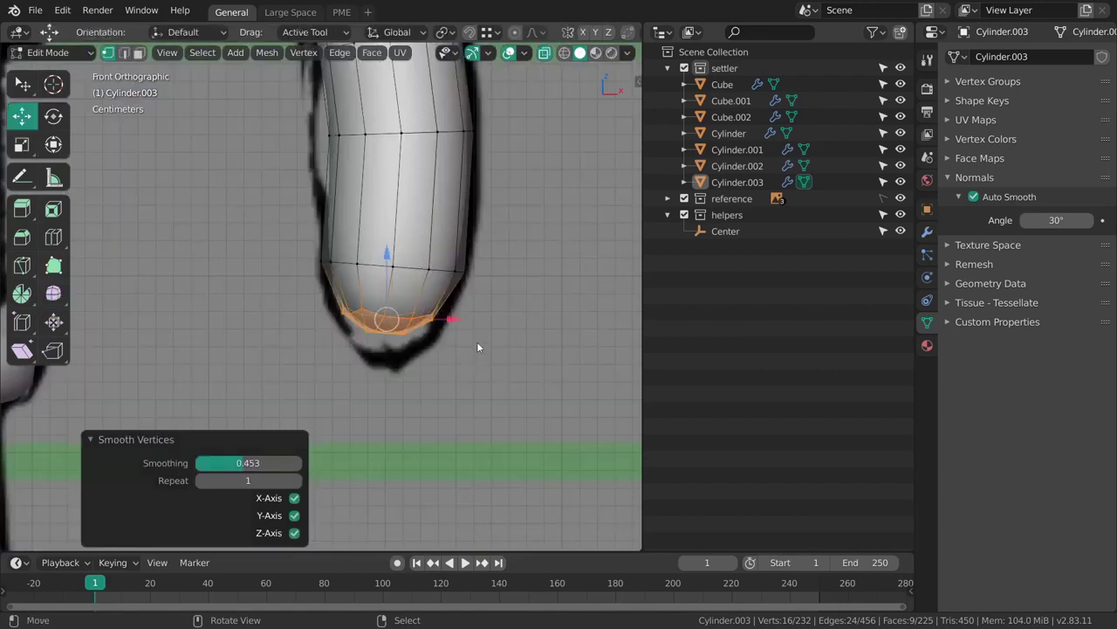
pyautogui.moveTo(479, 342); pyautogui.dragTo(478, 369)
pyautogui.click(478, 369)
pyautogui.scroll(-3, 441, 295)
pyautogui.hotkey('alt', 'a')
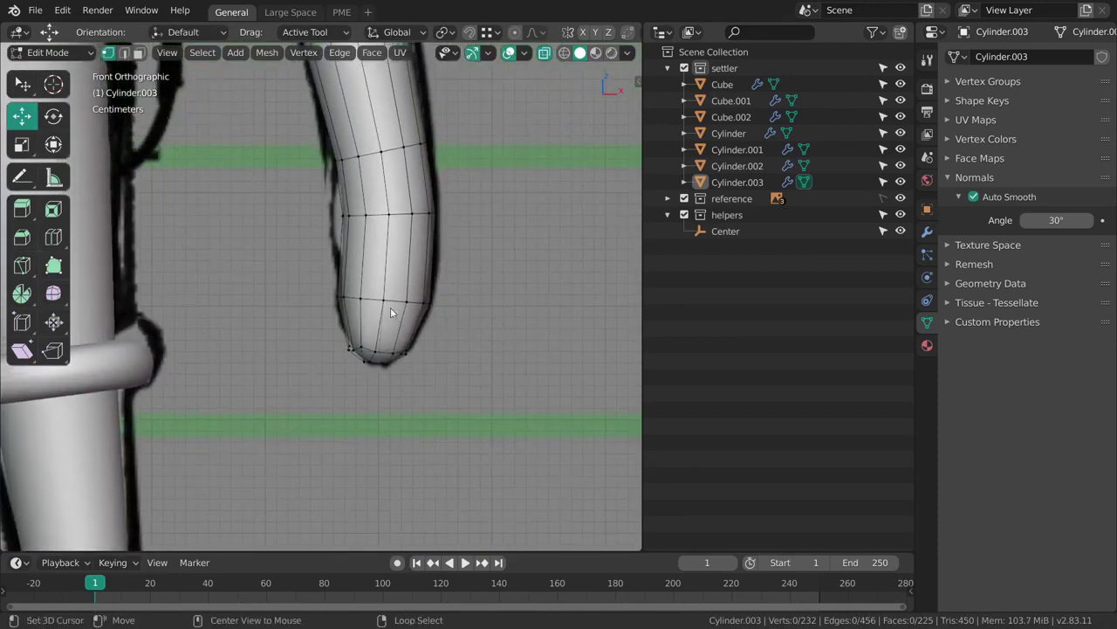
# Move the hand's lower edge loop and the loop above it slightly to follow the sketched outline.
pyautogui.moveTo(445, 303); pyautogui.dragTo(390, 298)
pyautogui.hotkey('shift', 'space')
pyautogui.press('g')
pyautogui.keyDown('shift'); pyautogui.moveTo(413, 221); pyautogui.dragTo(431, 315, button='middle'); pyautogui.keyUp('shift')
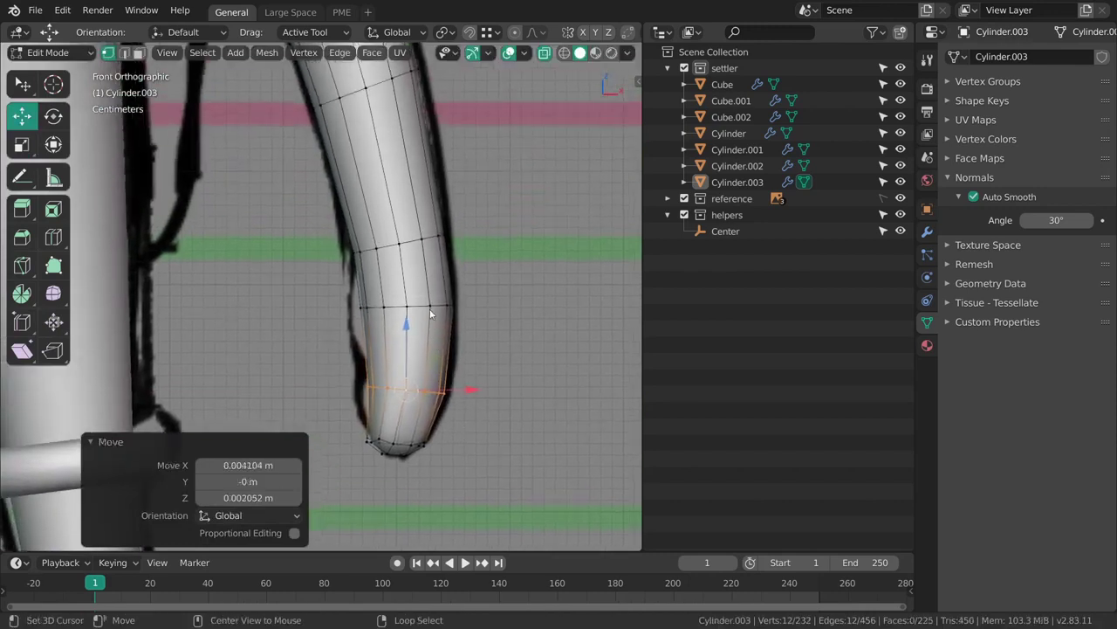
pyautogui.keyDown('alt'); pyautogui.rightClick(419, 305); pyautogui.keyUp('alt')
pyautogui.moveTo(410, 307); pyautogui.dragTo(414, 309)
pyautogui.hotkey('alt', 'a')
pyautogui.keyDown('shift'); pyautogui.moveTo(419, 397); pyautogui.dragTo(428, 344, button='middle'); pyautogui.keyUp('shift')
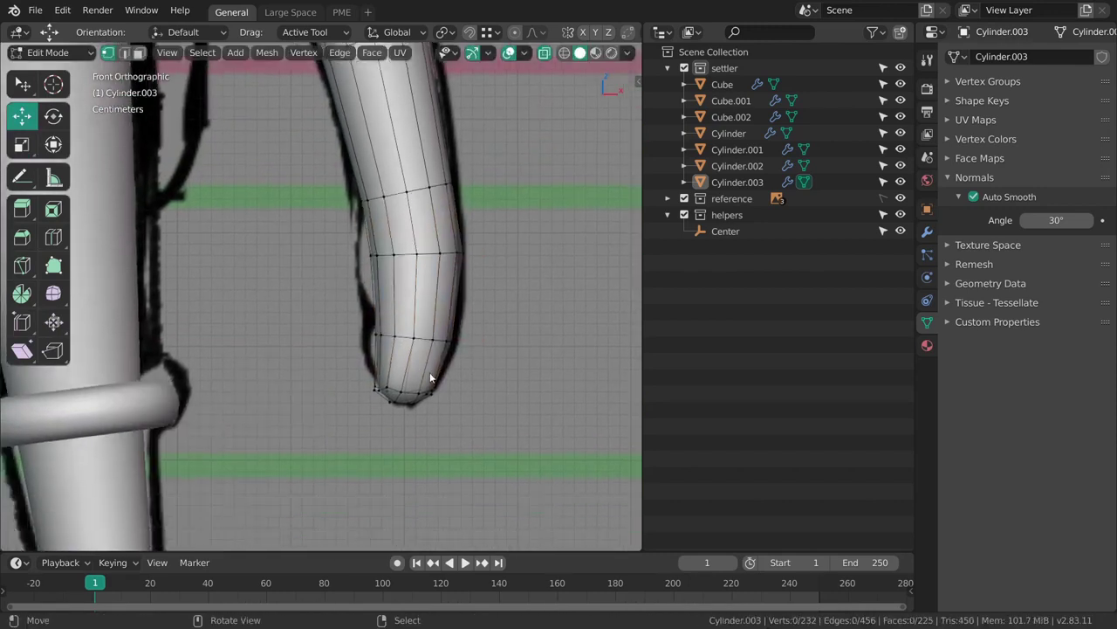
# Scale the hand's lower edge loop by about 1.127 along X and clear the selection.
pyautogui.moveTo(476, 338); pyautogui.dragTo(484, 338)
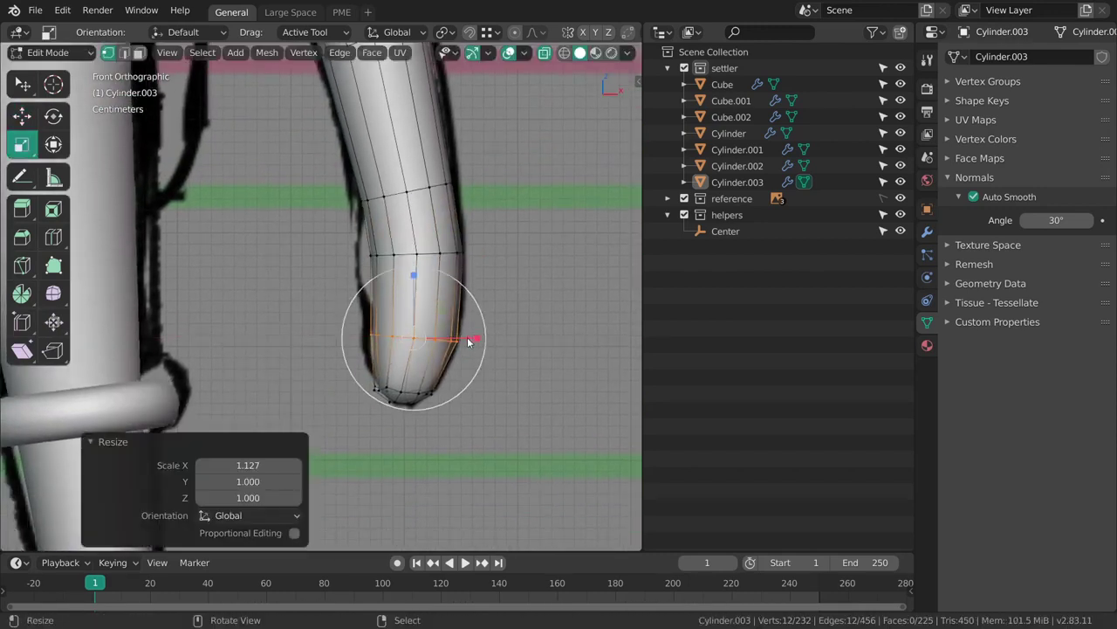
pyautogui.hotkey('shift', 'space')
pyautogui.press('g')
pyautogui.hotkey('alt', 'a')
# Select the fingertip cap, enlarge it slightly and move it up a little, then clear the selection.
pyautogui.keyDown('ctrl'); pyautogui.moveTo(346, 405); pyautogui.dragTo(353, 403, button='right'); pyautogui.keyUp('ctrl')
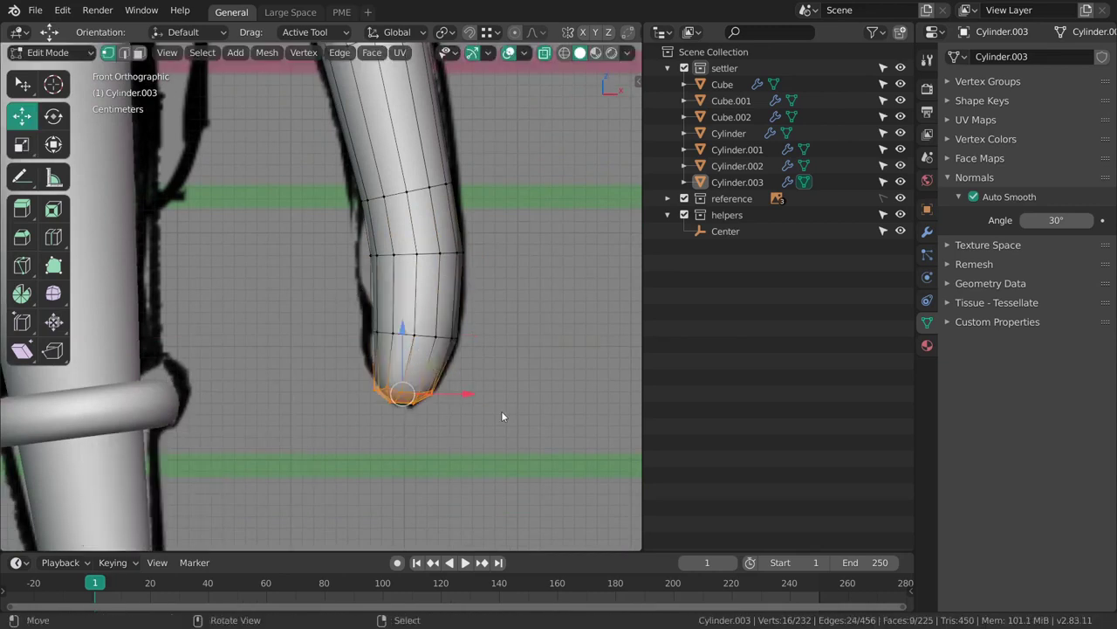
pyautogui.press('s')
pyautogui.click(502, 409)
pyautogui.hotkey('shift', 'space')
pyautogui.press('s')
pyautogui.press('g')
pyautogui.moveTo(513, 409); pyautogui.dragTo(515, 408)
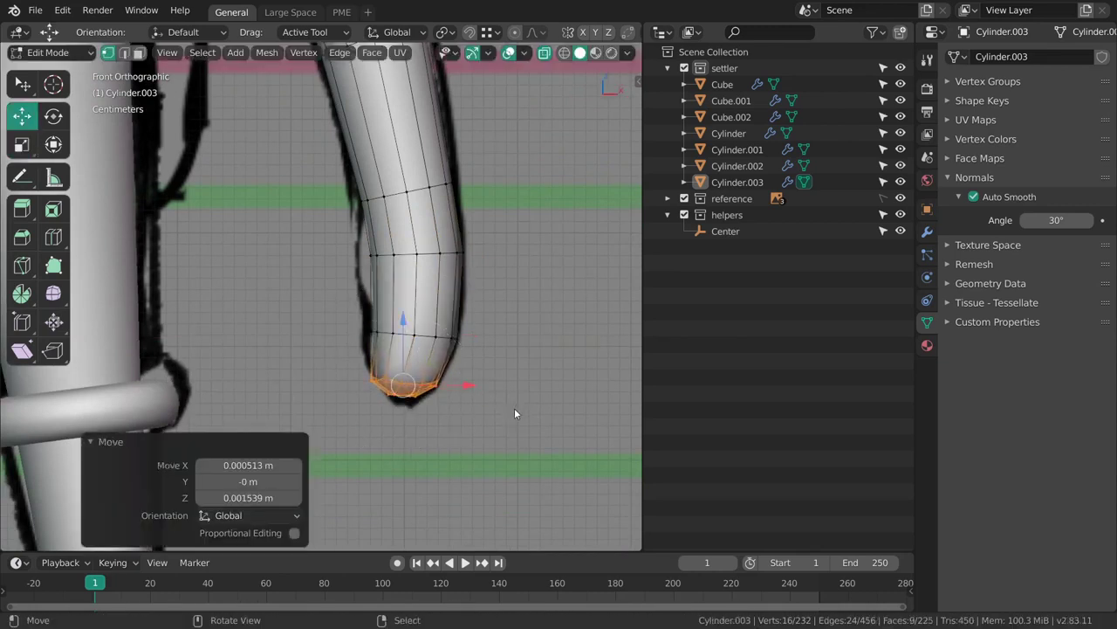
pyautogui.hotkey('alt', 'a')
# Leave Edit Mode and examine the arm and hand shape from the side.
pyautogui.hotkey('ctrl', 'Tab')
pyautogui.click(411, 389)
pyautogui.keyDown('ctrl'); pyautogui.moveTo(454, 384); pyautogui.dragTo(268, 349, button='middle'); pyautogui.keyUp('ctrl')
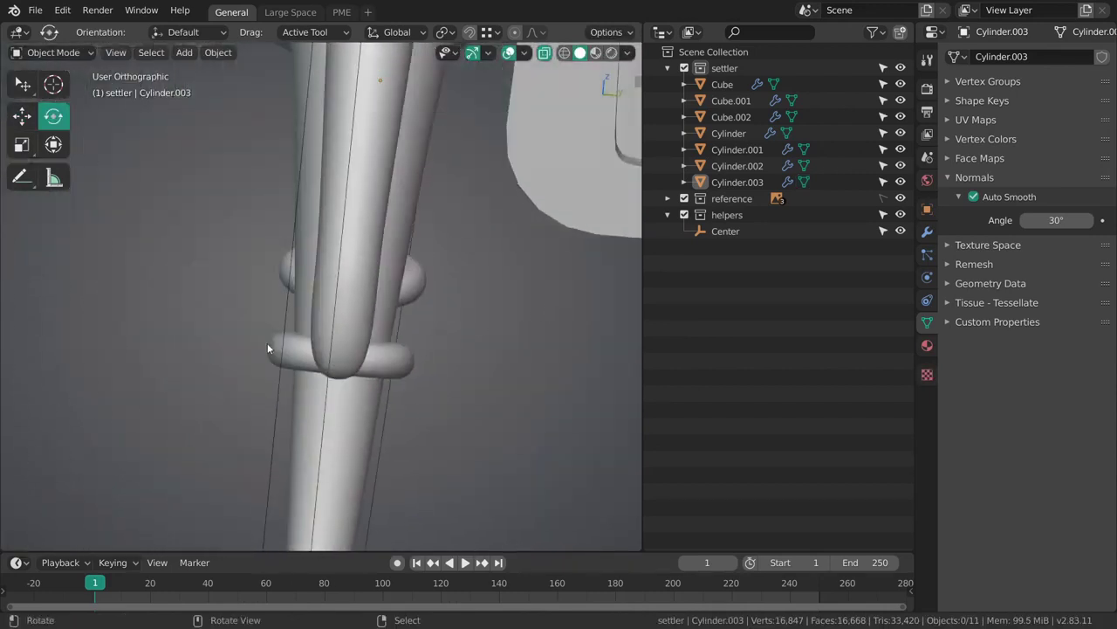
pyautogui.moveTo(486, 351)
pyautogui.keyDown('alt'); pyautogui.mouseDown(button='middle')
pyautogui.moveTo(446, 335)
pyautogui.moveTo(503, 353)
pyautogui.moveTo(442, 370)
pyautogui.mouseUp(button='middle'); pyautogui.keyUp('alt')
# Select the arm and reopen it in Edit Mode with wireframe shading against the side reference.
pyautogui.rightClick(419, 335)
pyautogui.hotkey('ctrl', 'Tab')
pyautogui.click(538, 365)
pyautogui.hotkey('shift', 'z')
pyautogui.moveTo(443, 370)
pyautogui.keyDown('ctrl'); pyautogui.mouseDown(button='middle')
pyautogui.moveTo(442, 283)
pyautogui.moveTo(437, 425)
pyautogui.mouseUp(button='middle'); pyautogui.keyUp('ctrl')
pyautogui.keyDown('ctrl'); pyautogui.moveTo(438, 425); pyautogui.dragTo(437, 252, button='middle'); pyautogui.keyUp('ctrl')
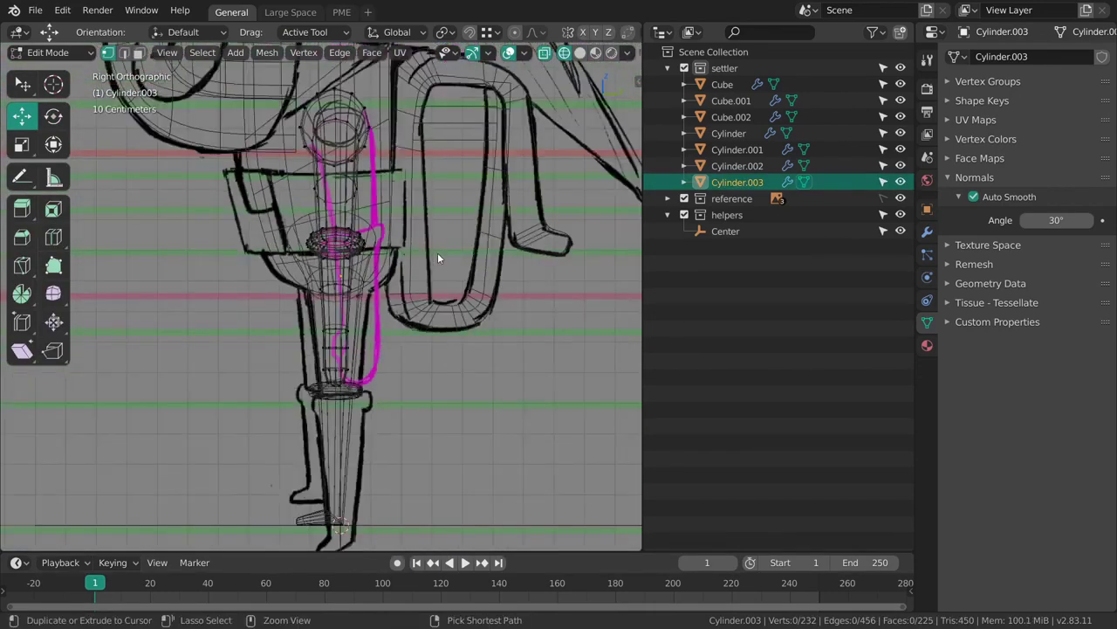
# Rotate the whole arm mesh by about -3.4° in side view and move it backward onto the sketched arm.
pyautogui.press('a')
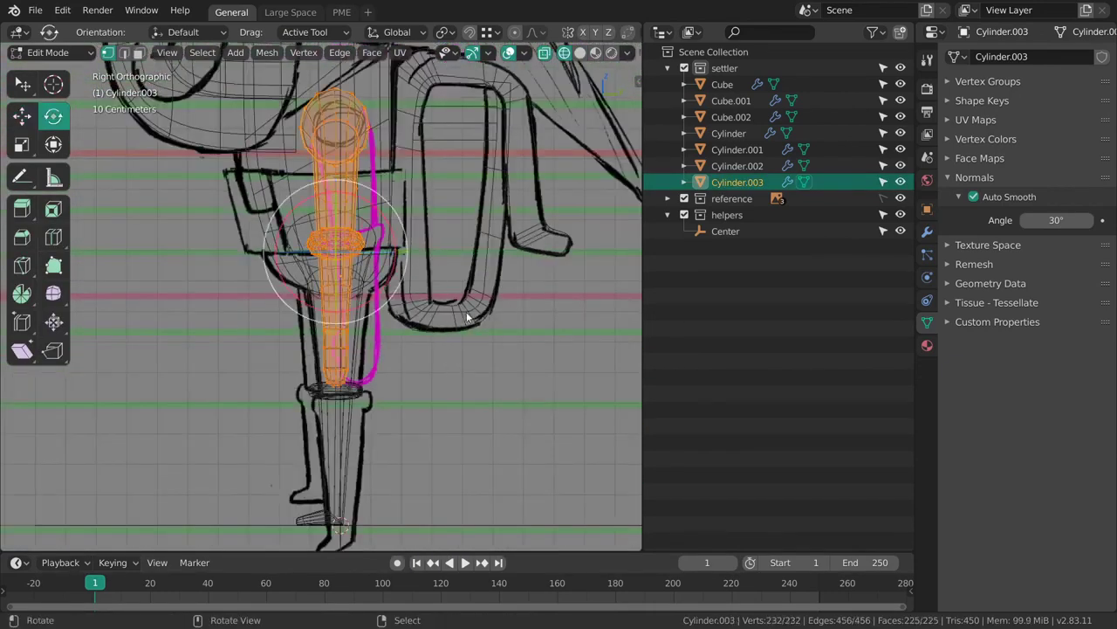
pyautogui.moveTo(467, 317); pyautogui.dragTo(473, 304)
pyautogui.press('g')
pyautogui.moveTo(474, 304); pyautogui.dragTo(492, 304)
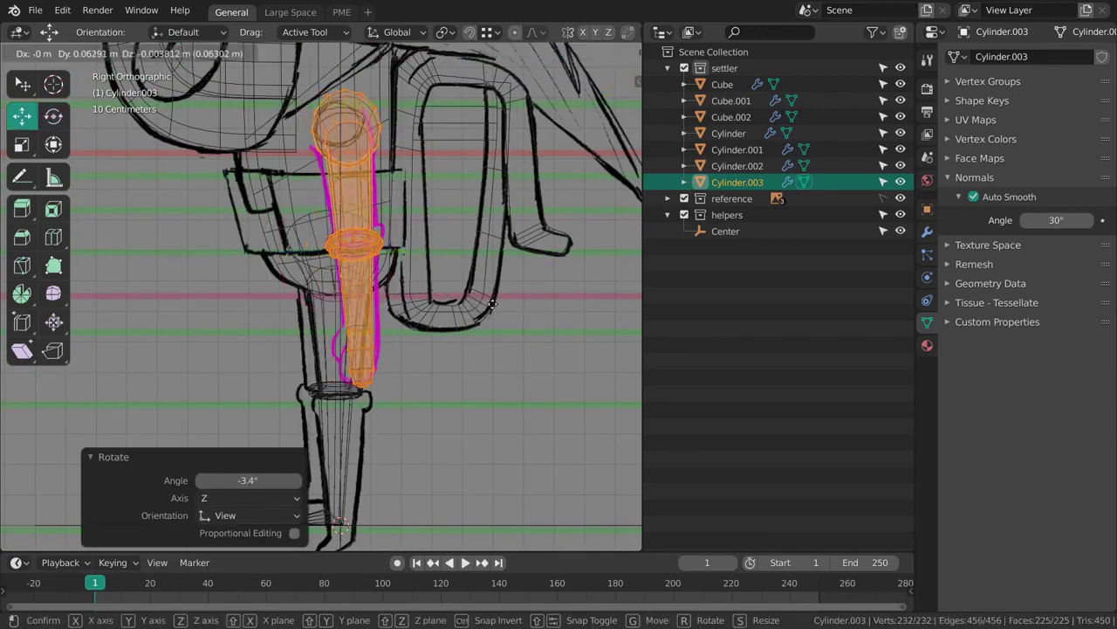
pyautogui.click(492, 303)
pyautogui.keyDown('ctrl'); pyautogui.moveTo(476, 295); pyautogui.dragTo(466, 329, button='middle'); pyautogui.keyUp('ctrl')
pyautogui.hotkey('alt', 'a')
# Enlarge the arm's shoulder end loop and scale the neighbouring loop to fit the side sketch.
pyautogui.keyDown('shift'); pyautogui.moveTo(454, 256); pyautogui.dragTo(435, 397, button='middle'); pyautogui.keyUp('shift')
pyautogui.scroll(-4, 463, 331)
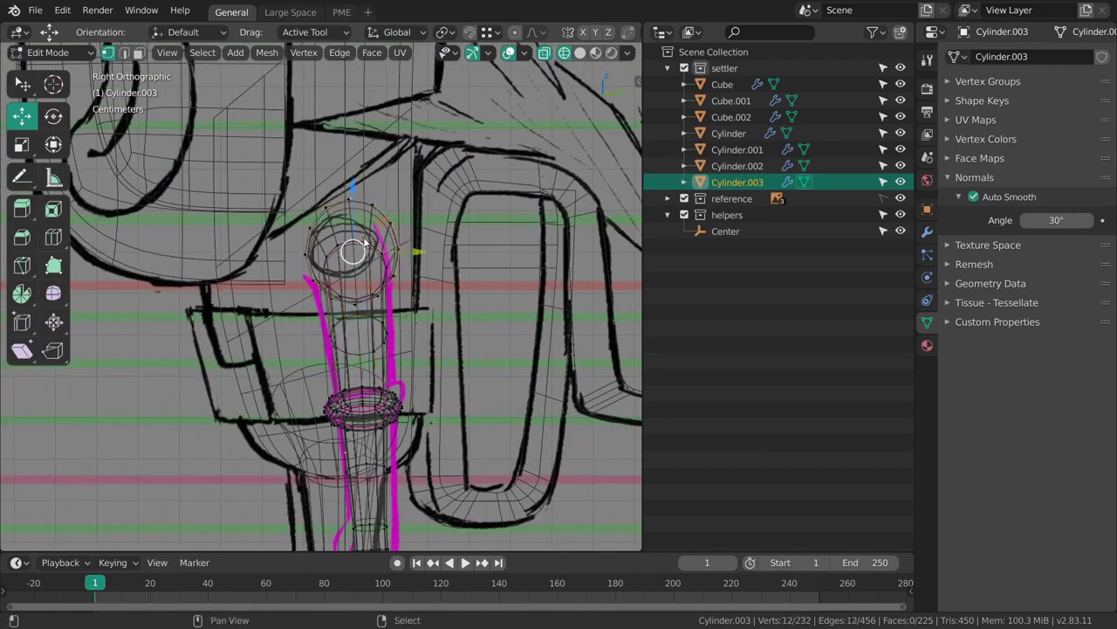
pyautogui.press('s')
pyautogui.click(480, 324)
pyautogui.keyDown('alt'); pyautogui.rightClick(376, 254); pyautogui.keyUp('alt')
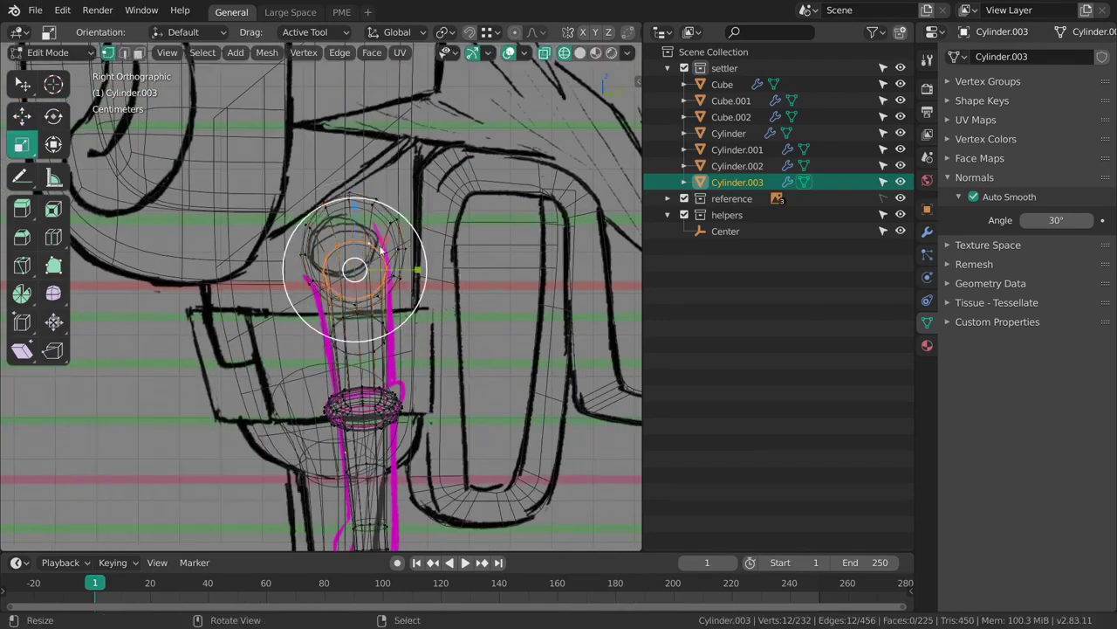
pyautogui.moveTo(387, 267); pyautogui.dragTo(404, 318, button='middle')
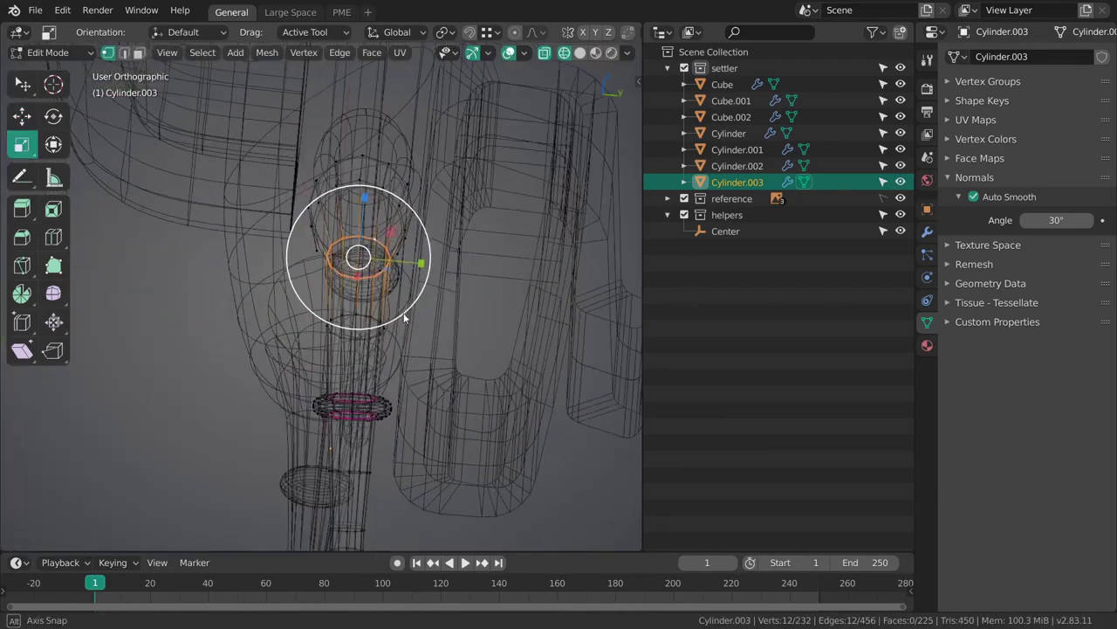
pyautogui.press('s')
pyautogui.click(471, 330)
# Switch to solid shading and shift the edge loops near the shoulder slightly, then clear the selection.
pyautogui.hotkey('shift', 'z')
pyautogui.moveTo(399, 320)
pyautogui.mouseDown(button='middle')
pyautogui.moveTo(492, 327)
pyautogui.moveTo(409, 350)
pyautogui.moveTo(436, 259)
pyautogui.moveTo(412, 226)
pyautogui.mouseUp(button='middle')
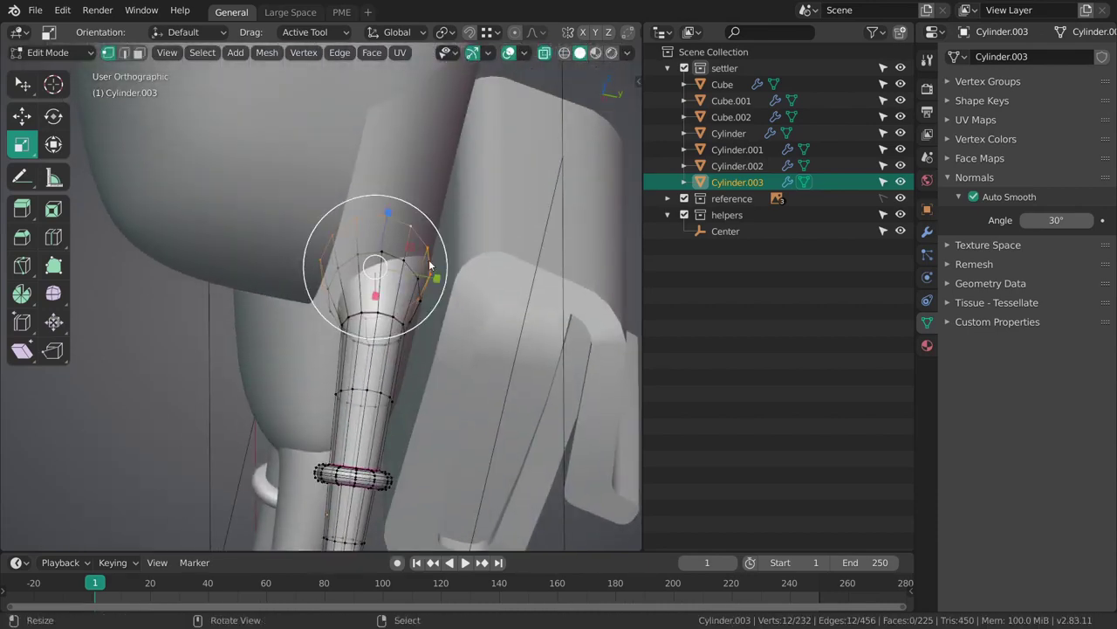
pyautogui.moveTo(437, 282); pyautogui.dragTo(427, 279)
pyautogui.keyDown('alt'); pyautogui.rightClick(411, 269); pyautogui.keyUp('alt')
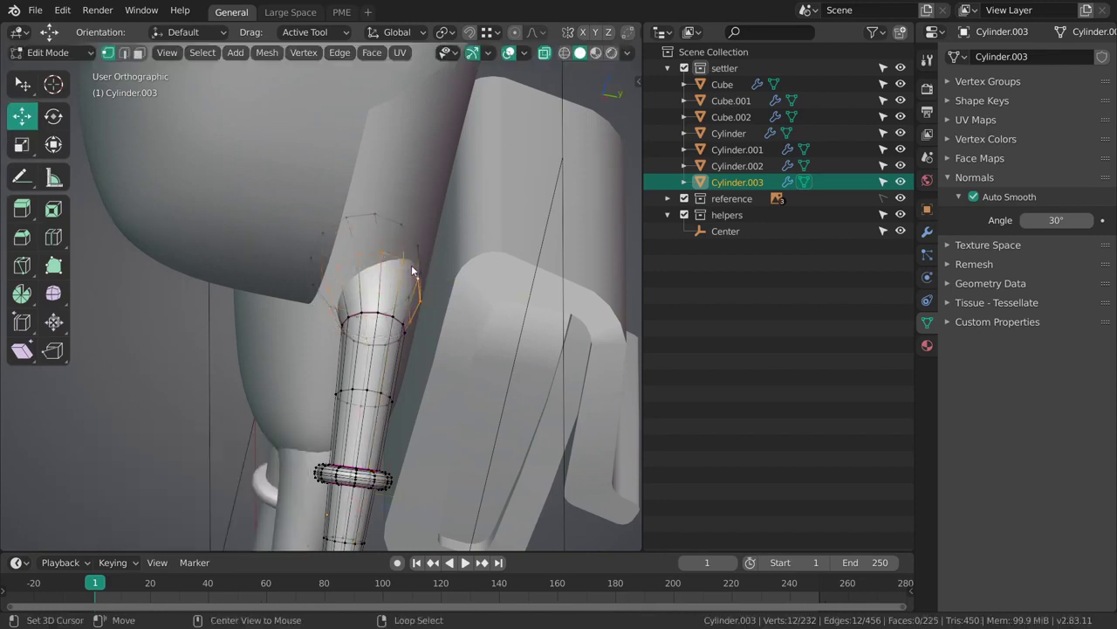
pyautogui.hotkey('alt', 'a')
pyautogui.moveTo(440, 311); pyautogui.dragTo(421, 297, button='middle')
pyautogui.moveTo(422, 297); pyautogui.dragTo(429, 298)
pyautogui.hotkey('alt', 'a')
# Widen the hand's lower edge loop in right side wireframe view to fit the sketched palm.
pyautogui.press('`')
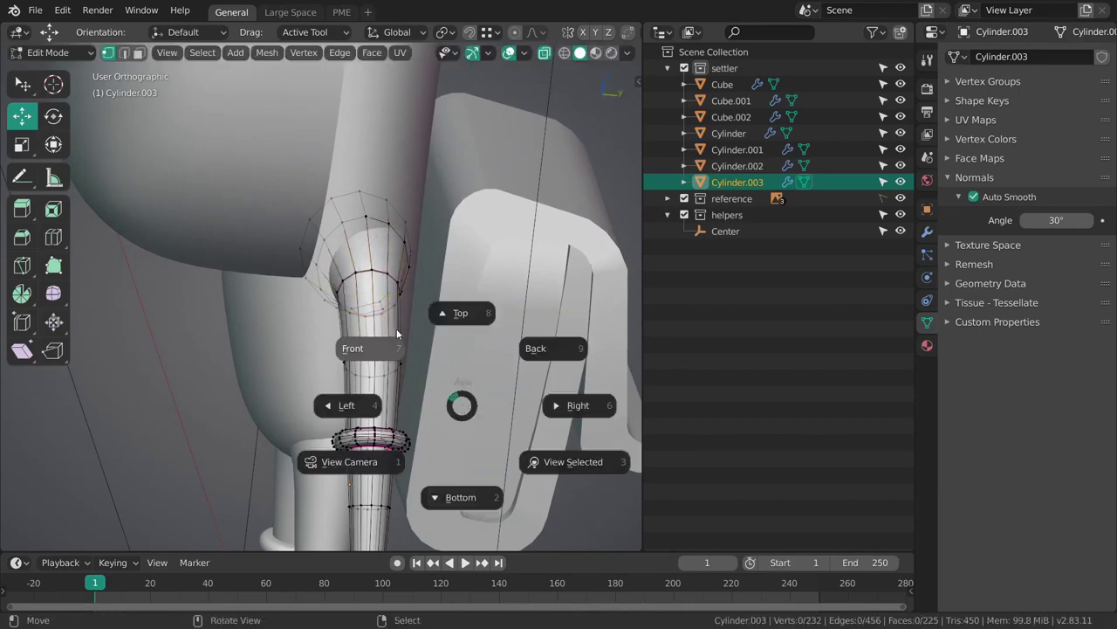
pyautogui.click(542, 408)
pyautogui.keyDown('shift'); pyautogui.moveTo(489, 454); pyautogui.dragTo(480, 331, button='middle'); pyautogui.keyUp('shift')
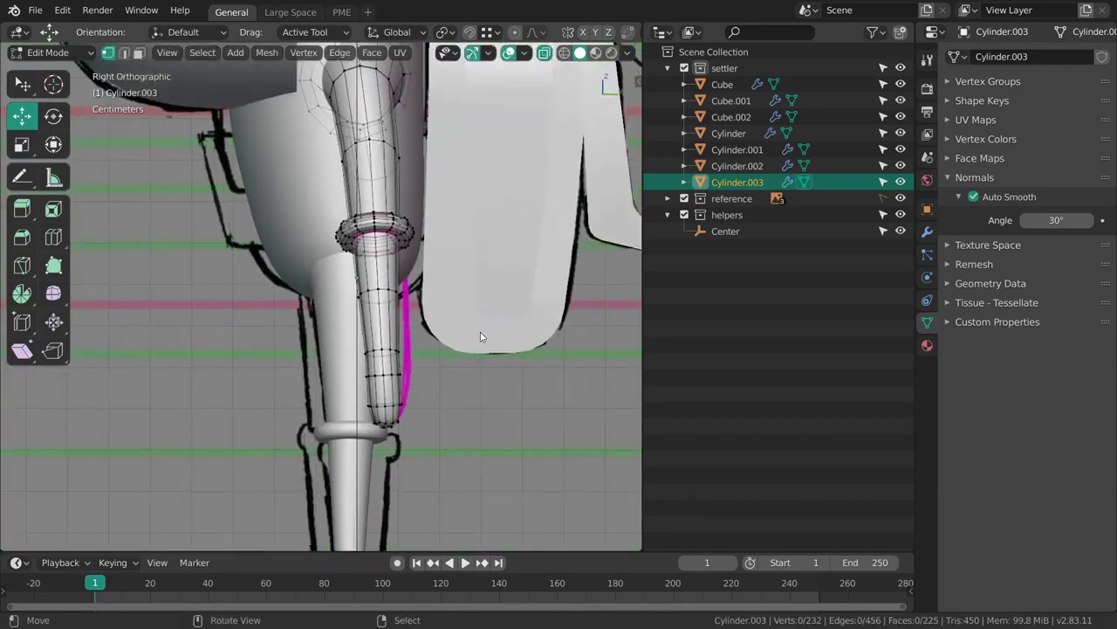
pyautogui.press('z')
pyautogui.click(402, 337)
pyautogui.moveTo(395, 358)
pyautogui.keyDown('shift'); pyautogui.mouseDown(button='middle')
pyautogui.moveTo(382, 298)
pyautogui.moveTo(377, 384)
pyautogui.mouseUp(button='middle'); pyautogui.keyUp('shift')
pyautogui.keyDown('shift'); pyautogui.moveTo(427, 420); pyautogui.dragTo(426, 392, button='middle'); pyautogui.keyUp('shift')
pyautogui.moveTo(492, 375)
pyautogui.mouseDown()
pyautogui.moveTo(529, 369)
pyautogui.moveTo(540, 402)
pyautogui.moveTo(372, 429)
pyautogui.moveTo(479, 441)
pyautogui.mouseUp()
pyautogui.press('w')
pyautogui.press('e')
# Undo the last changes to the hand's lower edge loop.
pyautogui.hotkey('alt', 'a')
pyautogui.hotkey('ctrl', 'z')
pyautogui.hotkey('ctrl', 'z')
pyautogui.hotkey('ctrl', 'z')
pyautogui.hotkey('ctrl', 'z')
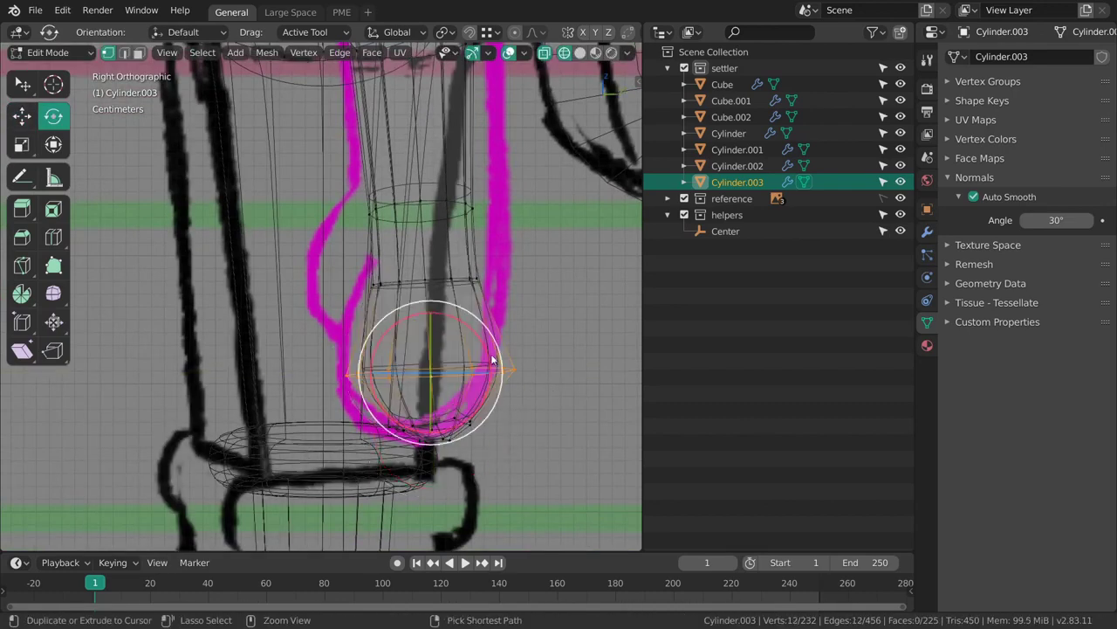
# Add the fingertip to the lower loop's selection, then scale, rotate and move the hand's end onto the side sketch.
pyautogui.moveTo(526, 332)
pyautogui.keyDown('ctrl'); pyautogui.mouseDown()
pyautogui.moveTo(556, 437)
pyautogui.moveTo(544, 403)
pyautogui.mouseUp(); pyautogui.keyUp('ctrl')
pyautogui.keyDown('shift'); pyautogui.moveTo(543, 403); pyautogui.dragTo(489, 363, button='middle'); pyautogui.keyUp('shift')
pyautogui.press('r')
pyautogui.moveTo(439, 369); pyautogui.dragTo(473, 364)
pyautogui.press('e')
pyautogui.moveTo(511, 394); pyautogui.dragTo(508, 412)
pyautogui.press('w')
pyautogui.moveTo(508, 412)
pyautogui.mouseDown()
pyautogui.moveTo(484, 417)
pyautogui.moveTo(488, 408)
pyautogui.mouseUp()
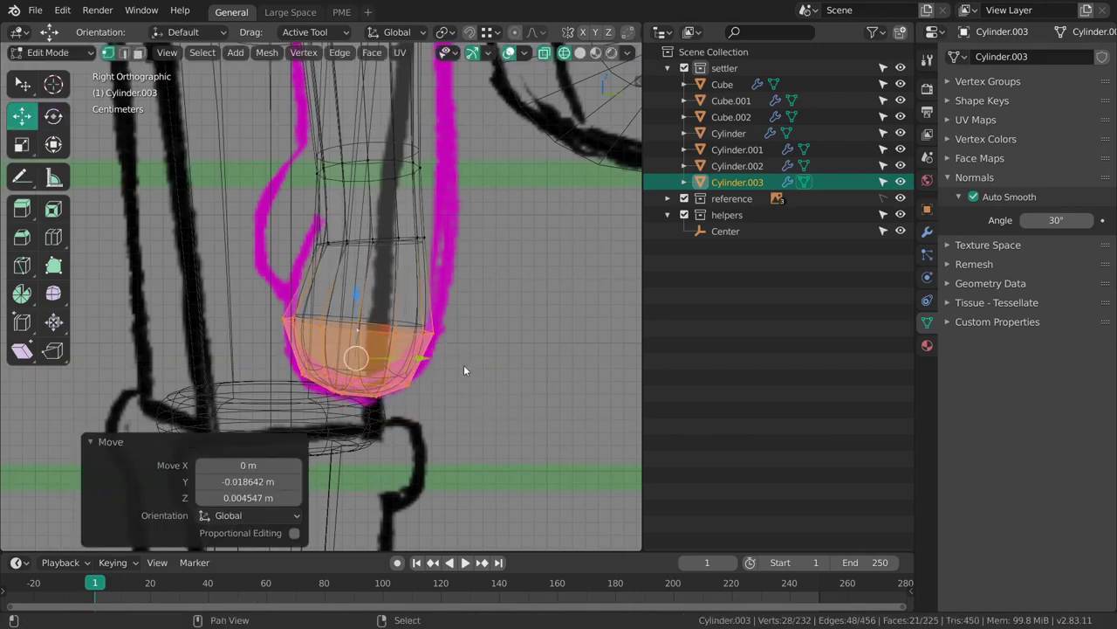
# Scale the selected hand end up slightly to fill the sketched outline, then clear the selection.
pyautogui.keyDown('shift'); pyautogui.moveTo(464, 365); pyautogui.dragTo(466, 391, button='middle'); pyautogui.keyUp('shift')
pyautogui.press('r')
pyautogui.moveTo(420, 384); pyautogui.dragTo(423, 382)
pyautogui.keyDown('shift'); pyautogui.moveTo(449, 354); pyautogui.dragTo(468, 416, button='middle'); pyautogui.keyUp('shift')
pyautogui.hotkey('alt', 'a')
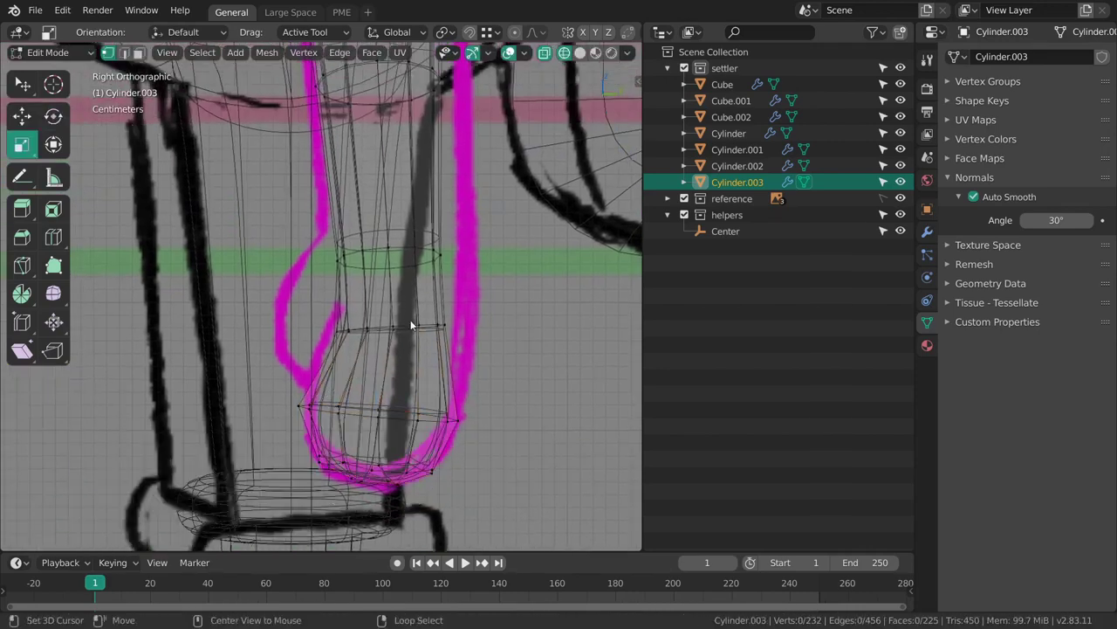
# Widen and rotate the upper palm edge loop to match the side sketch, then clear the selection.
pyautogui.moveTo(455, 328); pyautogui.dragTo(487, 328)
pyautogui.press('r')
pyautogui.moveTo(524, 320); pyautogui.dragTo(524, 330)
pyautogui.keyDown('shift'); pyautogui.moveTo(483, 301); pyautogui.dragTo(483, 393, button='middle'); pyautogui.keyUp('shift')
pyautogui.hotkey('alt', 'a')
# Select the wrist edge loop, widen it and shift it to fit the sketched wrist.
pyautogui.keyDown('alt'); pyautogui.rightClick(438, 359); pyautogui.keyUp('alt')
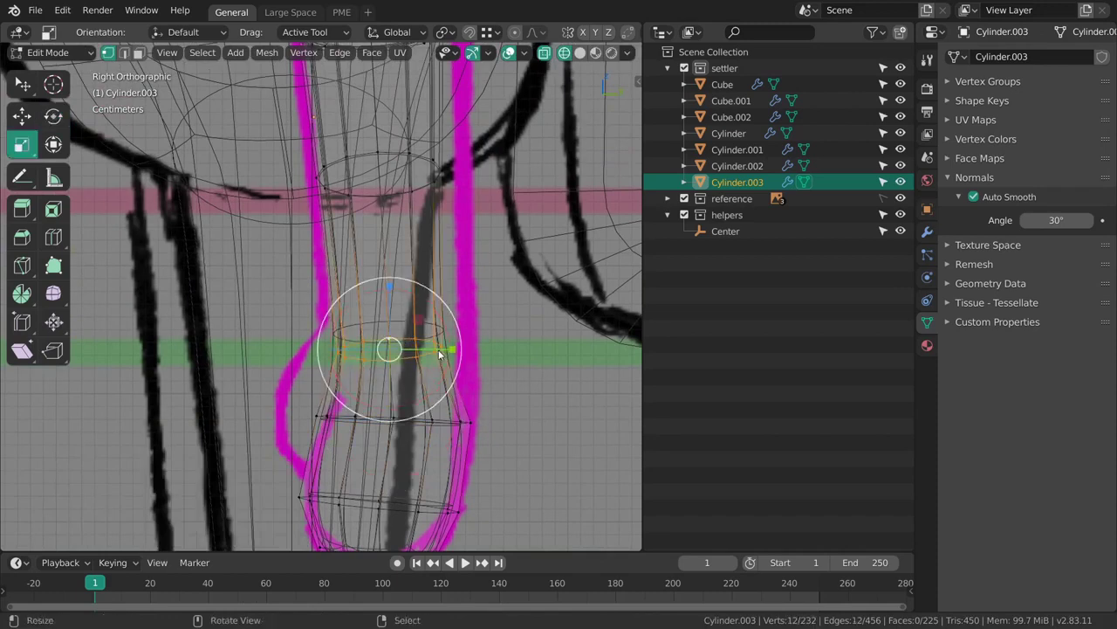
pyautogui.moveTo(440, 353); pyautogui.dragTo(467, 336)
pyautogui.keyDown('shift'); pyautogui.moveTo(461, 284); pyautogui.dragTo(468, 376, button='middle'); pyautogui.keyUp('shift')
pyautogui.keyDown('alt'); pyautogui.rightClick(419, 260); pyautogui.keyUp('alt')
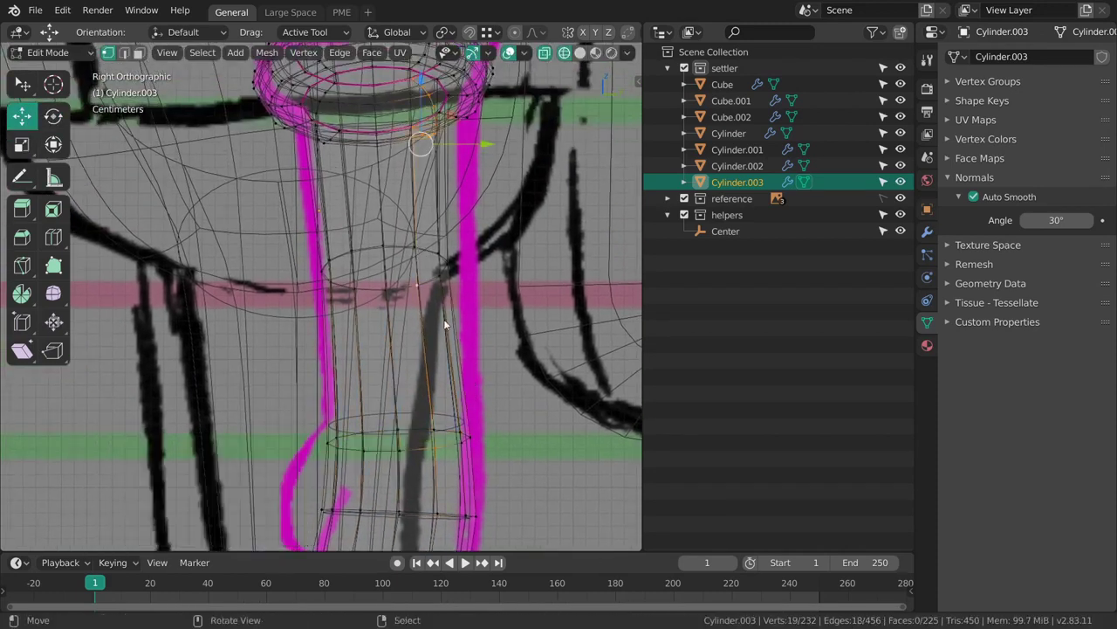
# Select the mid-forearm edge loop, scale it by about 1.13 along Y and shift it onto the side sketch.
pyautogui.moveTo(444, 319)
pyautogui.keyDown('ctrl'); pyautogui.mouseDown(button='middle')
pyautogui.moveTo(443, 256)
pyautogui.moveTo(427, 325)
pyautogui.mouseUp(button='middle'); pyautogui.keyUp('ctrl')
pyautogui.hotkey('alt', 'a')
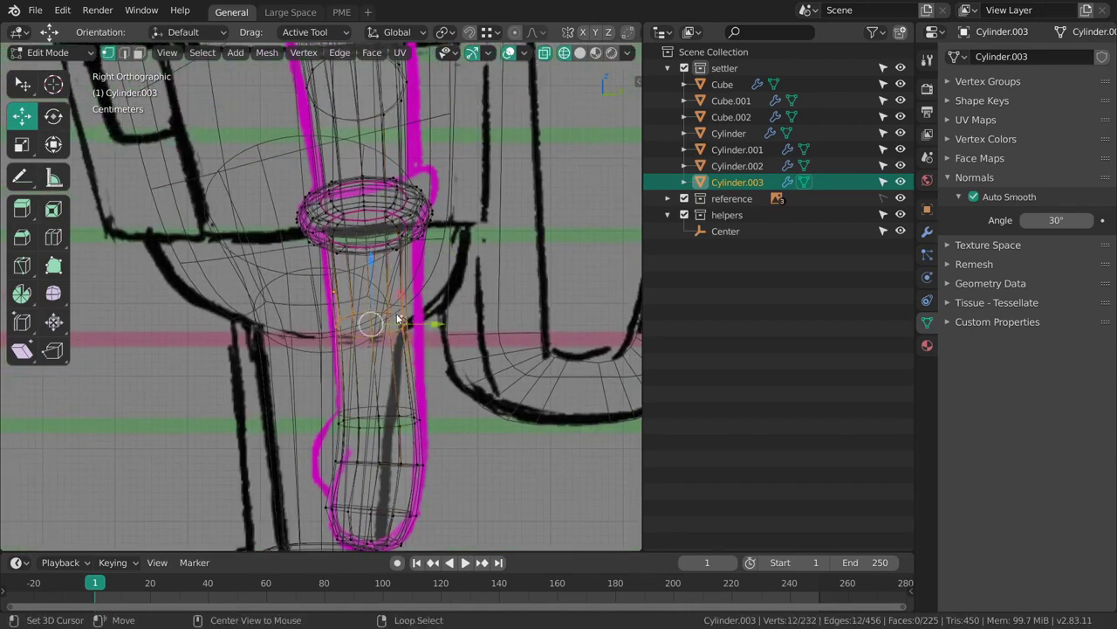
pyautogui.moveTo(433, 328); pyautogui.dragTo(443, 327)
pyautogui.press('z')
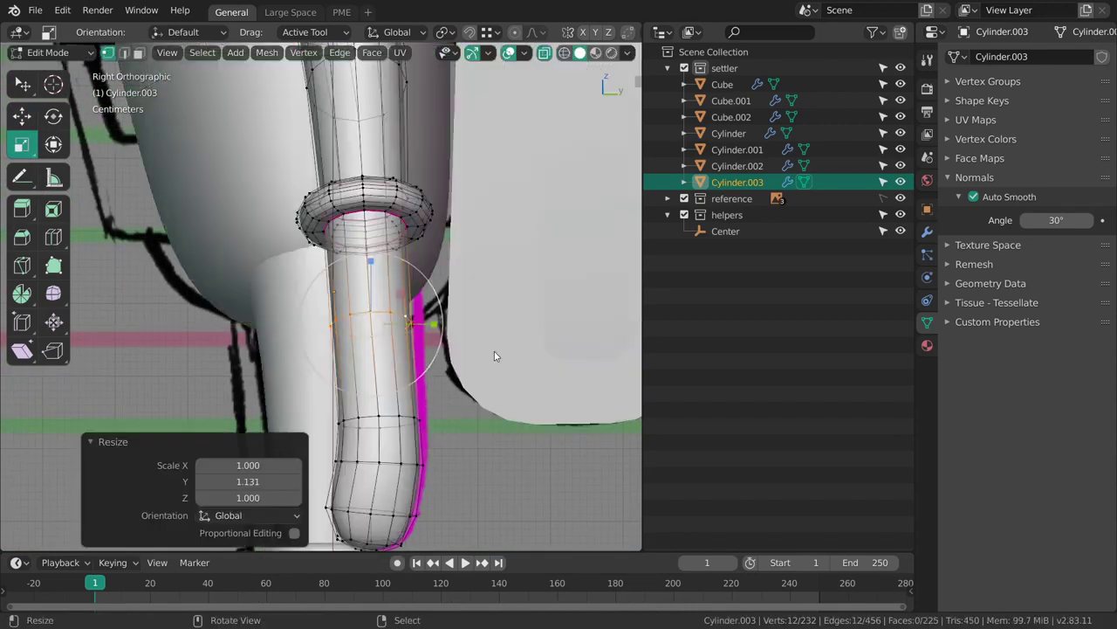
pyautogui.keyDown('shift'); pyautogui.moveTo(494, 354); pyautogui.dragTo(497, 343, button='middle'); pyautogui.keyUp('shift')
pyautogui.press('g')
pyautogui.moveTo(435, 315); pyautogui.dragTo(443, 311)
pyautogui.click(444, 310)
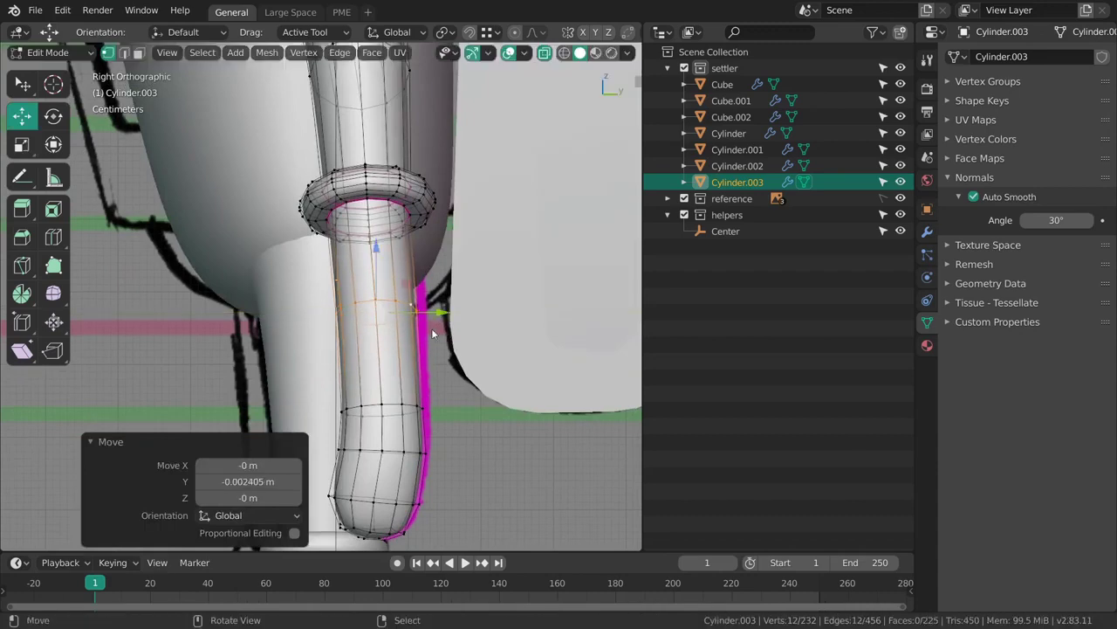
# Reselect the mid-forearm edge loop, switch the transform orientation to Normal and scale the loop slightly along its X axis.
pyautogui.moveTo(431, 328); pyautogui.dragTo(421, 285, button='middle')
pyautogui.hotkey('alt', 'a')
pyautogui.keyDown('alt'); pyautogui.click(421, 285); pyautogui.keyUp('alt')
pyautogui.moveTo(500, 294); pyautogui.dragTo(457, 293, button='middle')
pyautogui.press('s')
pyautogui.click(400, 31)
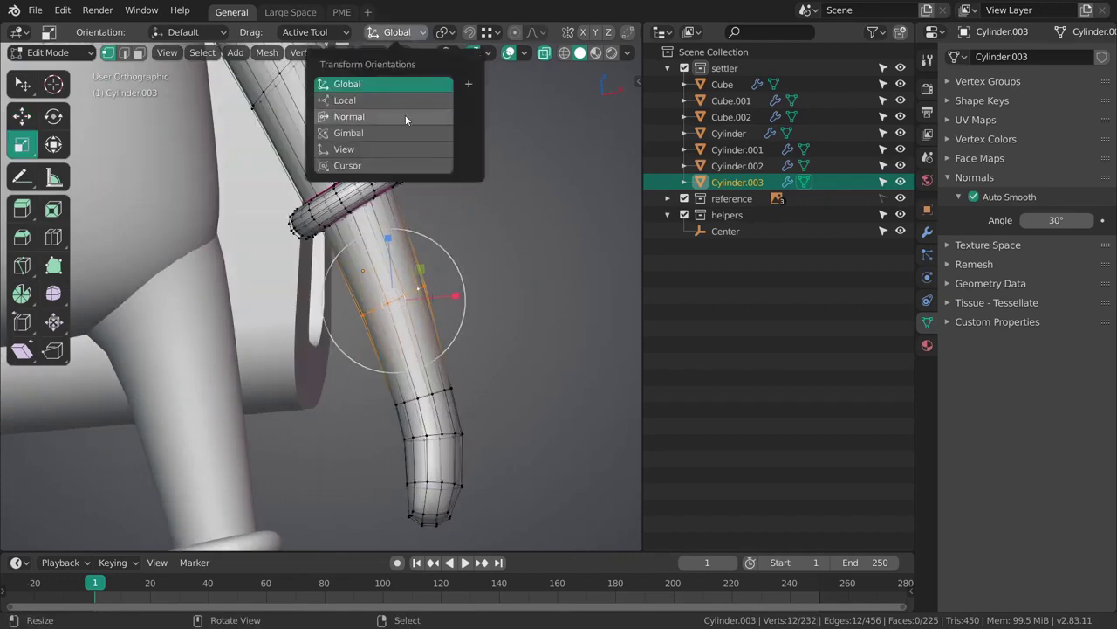
pyautogui.moveTo(337, 328); pyautogui.dragTo(335, 331)
pyautogui.moveTo(335, 330)
pyautogui.mouseDown(button='middle')
pyautogui.moveTo(352, 368)
pyautogui.moveTo(314, 330)
pyautogui.mouseUp(button='middle')
pyautogui.moveTo(312, 332); pyautogui.dragTo(316, 331)
pyautogui.moveTo(316, 331); pyautogui.dragTo(385, 397, button='middle')
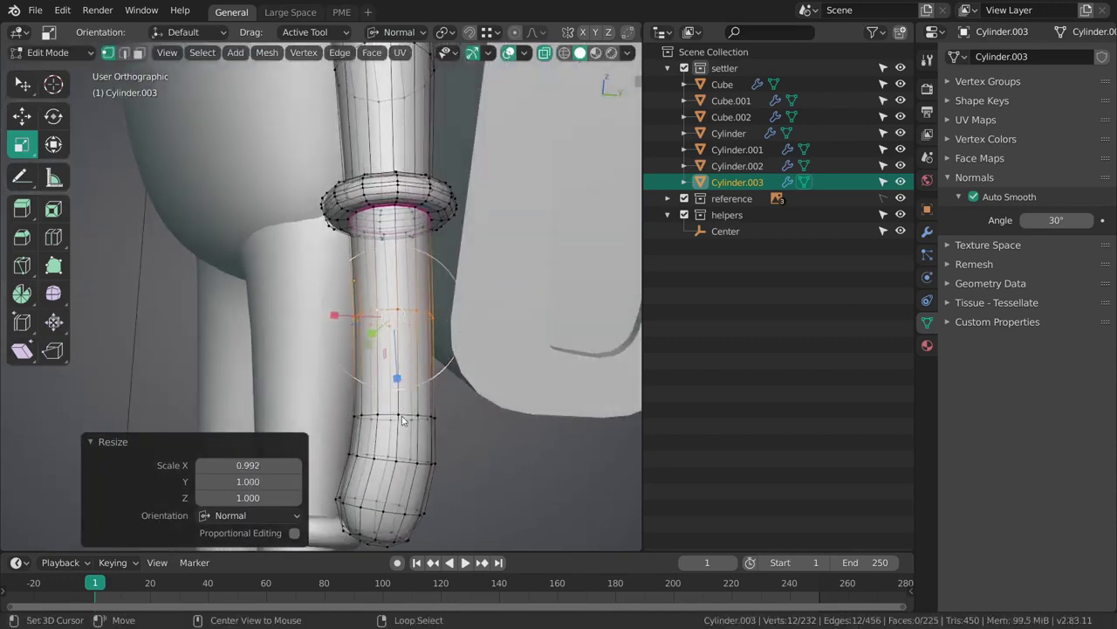
# Select the wrist edge loop and check the forearm and hand shape against the front sketch.
pyautogui.keyDown('alt'); pyautogui.rightClick(405, 423); pyautogui.keyUp('alt')
pyautogui.moveTo(440, 435); pyautogui.dragTo(433, 57, button='middle')
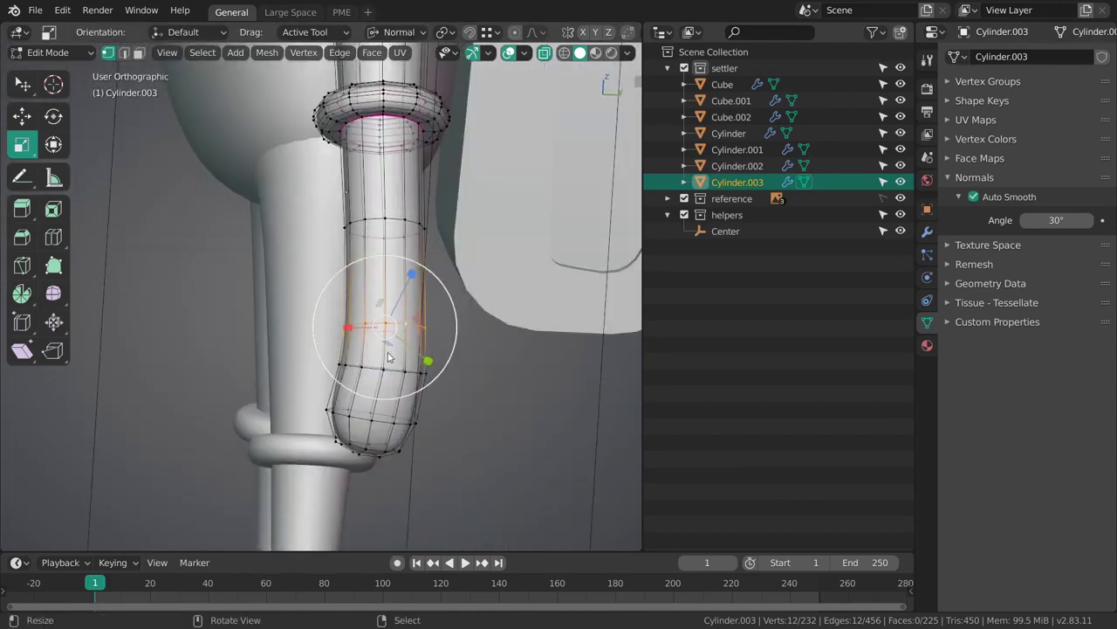
pyautogui.moveTo(390, 357); pyautogui.dragTo(447, 329, button='middle')
pyautogui.press('`')
pyautogui.click(390, 291)
pyautogui.scroll(1, 443, 336)
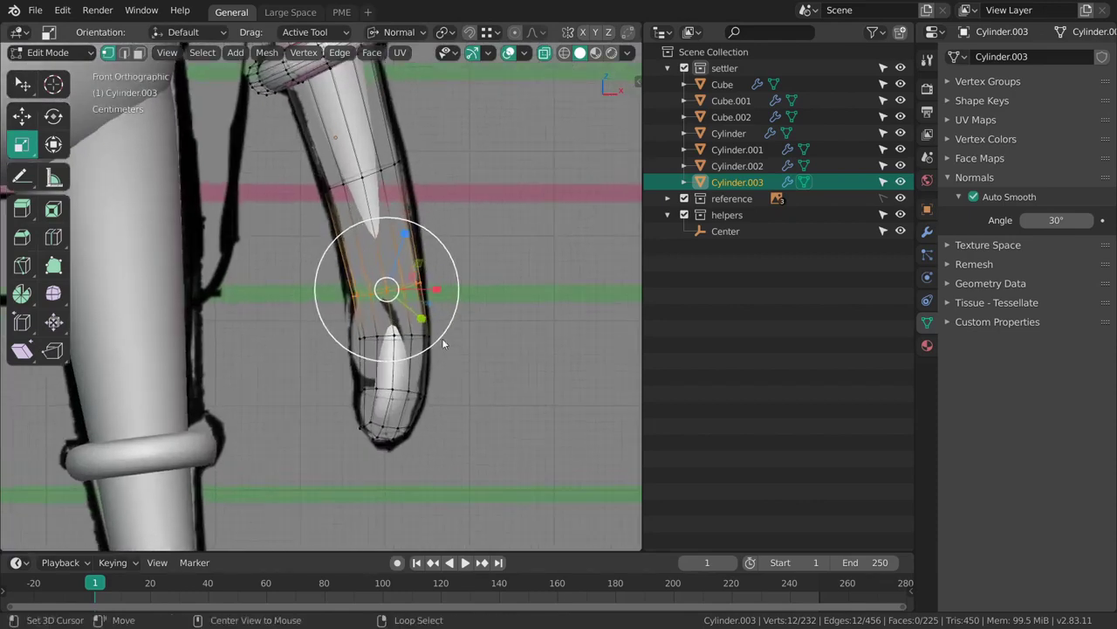
pyautogui.hotkey('alt', 'a')
pyautogui.scroll(3, 442, 344)
pyautogui.press('Tab')
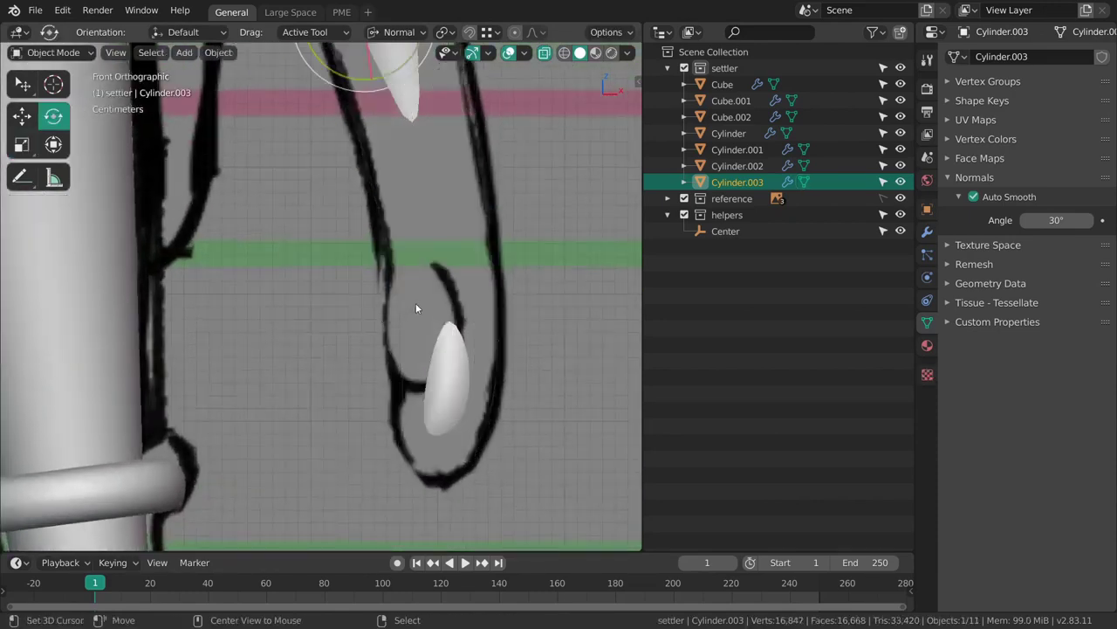
pyautogui.moveTo(415, 311)
pyautogui.mouseDown(button='middle')
pyautogui.moveTo(455, 317)
pyautogui.moveTo(385, 319)
pyautogui.moveTo(446, 353)
pyautogui.mouseUp(button='middle')
# Select the two faces on the palm's front side where the thumb starts.
pyautogui.press('Tab')
pyautogui.press('KP_3')
pyautogui.press('z')
pyautogui.keyDown('ctrl'); pyautogui.moveTo(379, 346); pyautogui.dragTo(394, 329, button='middle'); pyautogui.keyUp('ctrl')
pyautogui.moveTo(394, 329)
pyautogui.keyDown('shift'); pyautogui.mouseDown(button='middle')
pyautogui.moveTo(399, 296)
pyautogui.moveTo(499, 317)
pyautogui.moveTo(475, 340)
pyautogui.moveTo(462, 310)
pyautogui.moveTo(528, 315)
pyautogui.moveTo(445, 308)
pyautogui.moveTo(449, 344)
pyautogui.moveTo(447, 316)
pyautogui.moveTo(442, 335)
pyautogui.moveTo(489, 345)
pyautogui.mouseUp(button='middle'); pyautogui.keyUp('shift')
pyautogui.keyDown('shift'); pyautogui.click(449, 299); pyautogui.keyUp('shift')
pyautogui.press('z')
pyautogui.press('z')
pyautogui.press('z')
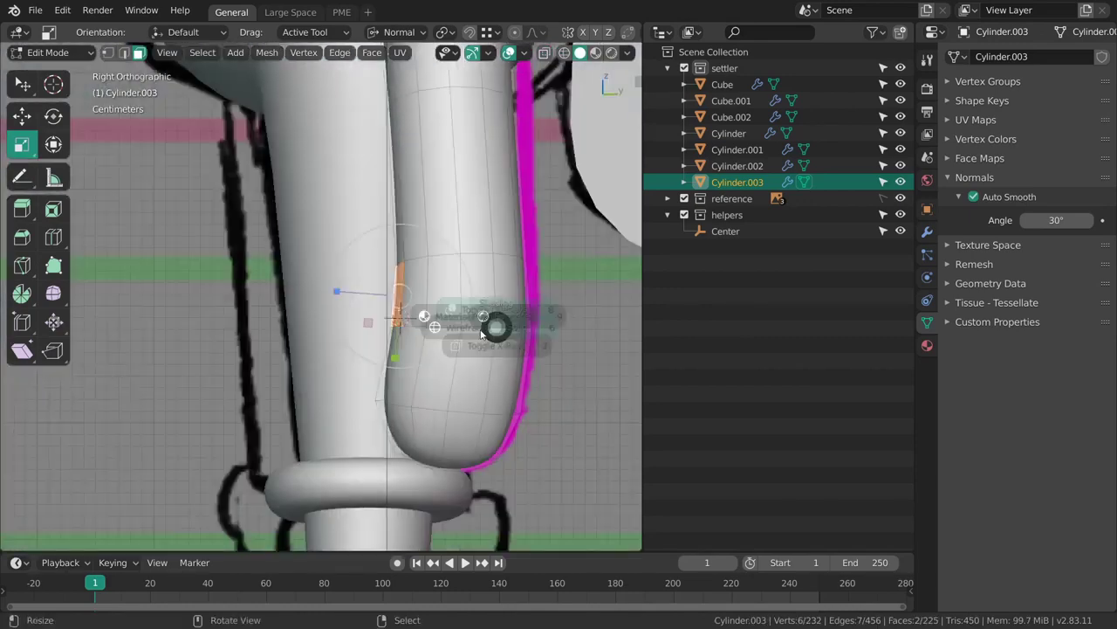
# Extrude the selected palm faces in two segments to form the thumb, rotating and scaling them toward the side sketch.
pyautogui.press('e')
pyautogui.moveTo(493, 297)
pyautogui.mouseDown()
pyautogui.moveTo(467, 303)
pyautogui.moveTo(503, 299)
pyautogui.moveTo(515, 313)
pyautogui.moveTo(486, 357)
pyautogui.mouseUp()
pyautogui.click(455, 317)
pyautogui.hotkey('shift', 'space')
pyautogui.press('r')
pyautogui.hotkey('shift', 'space')
pyautogui.press('g')
pyautogui.press('e')
pyautogui.press('r')
pyautogui.moveTo(487, 357)
pyautogui.mouseDown()
pyautogui.moveTo(486, 324)
pyautogui.moveTo(508, 342)
pyautogui.moveTo(486, 346)
pyautogui.mouseUp()
pyautogui.press('s')
# Select the edge loop around the middle of the thumb and move it to adjust the thumb's placement.
pyautogui.press('KP_1')
pyautogui.hotkey('shift', 'space')
pyautogui.press('g')
pyautogui.press('2')
pyautogui.moveTo(486, 347); pyautogui.dragTo(488, 307, button='middle')
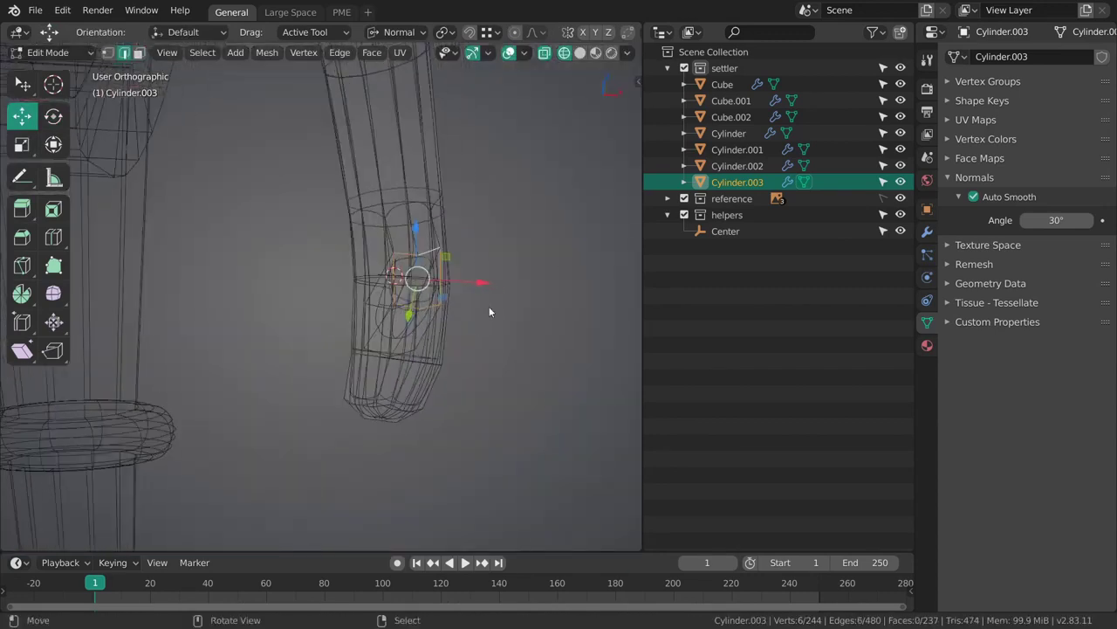
pyautogui.moveTo(489, 306); pyautogui.dragTo(442, 310)
# Select the two end faces of the thumb, move them to adjust its tip, then clear the selection.
pyautogui.press('3')
pyautogui.rightClick(397, 332)
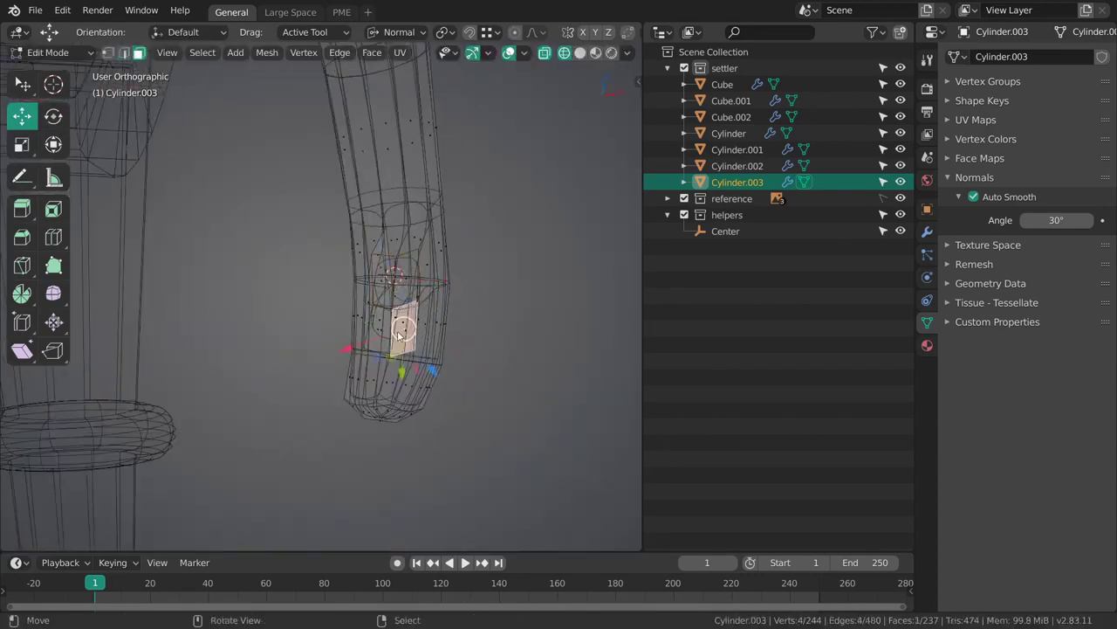
pyautogui.press('z')
pyautogui.keyDown('shift'); pyautogui.rightClick(381, 338); pyautogui.keyUp('shift')
pyautogui.press('z')
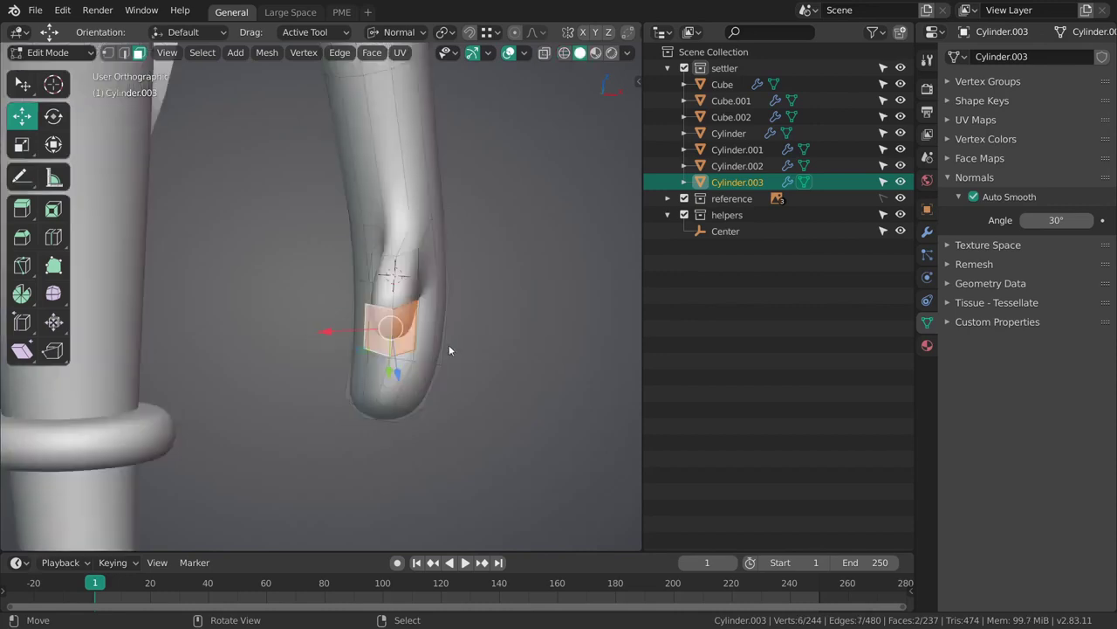
pyautogui.moveTo(453, 346); pyautogui.dragTo(440, 252, button='middle')
pyautogui.click(513, 272)
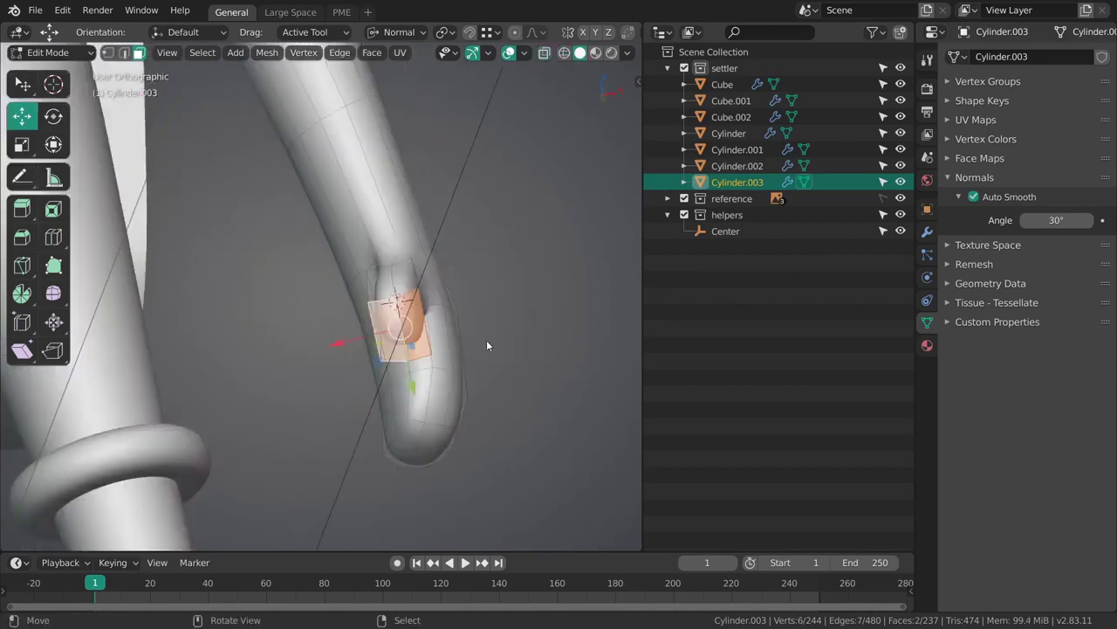
pyautogui.moveTo(486, 343)
pyautogui.mouseDown(button='middle')
pyautogui.moveTo(474, 330)
pyautogui.moveTo(451, 356)
pyautogui.moveTo(463, 312)
pyautogui.moveTo(454, 297)
pyautogui.mouseUp(button='middle')
pyautogui.press('g')
pyautogui.click(474, 327)
pyautogui.scroll(2, 473, 327)
pyautogui.hotkey('alt', 'a')
# Cut an edge loop around the palm and through the thumb, sliding it by a factor of about 0.116.
pyautogui.scroll(-2, 452, 295)
pyautogui.hotkey('ctrl', 'r')
pyautogui.moveTo(447, 287); pyautogui.dragTo(445, 284)
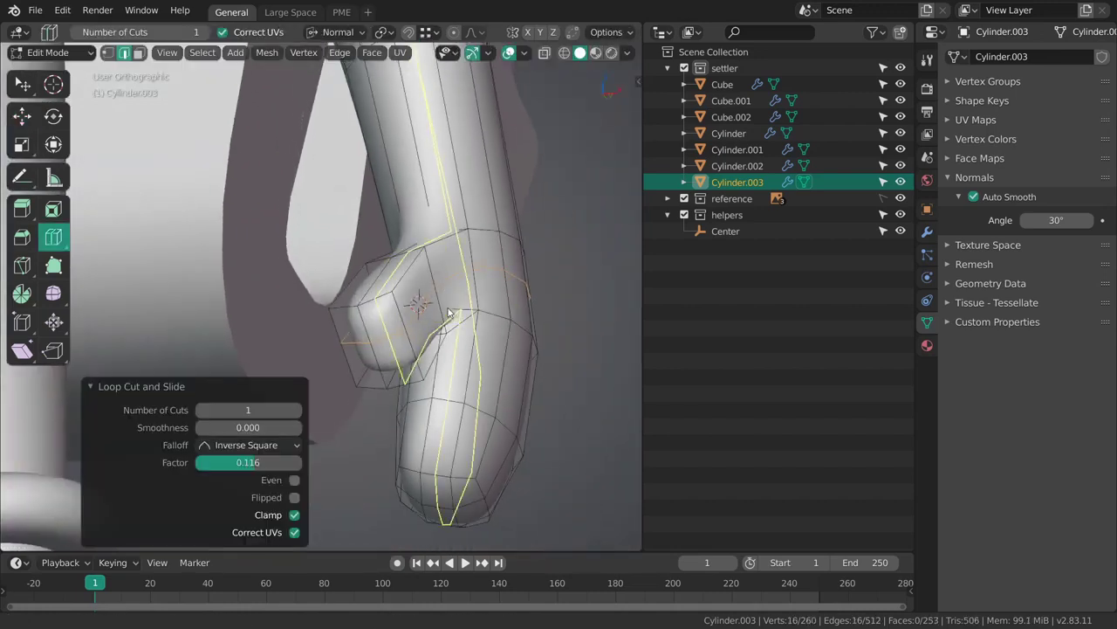
pyautogui.moveTo(443, 293); pyautogui.dragTo(511, 295, button='middle')
# Select the four faces at the thumb's end, round them with LoopTools Circle and rotate them to align with the thumb.
pyautogui.press('3')
pyautogui.rightClick(379, 303)
pyautogui.keyDown('ctrl'); pyautogui.keyDown('shift'); pyautogui.rightClick(351, 366); pyautogui.keyUp('shift'); pyautogui.keyUp('ctrl')
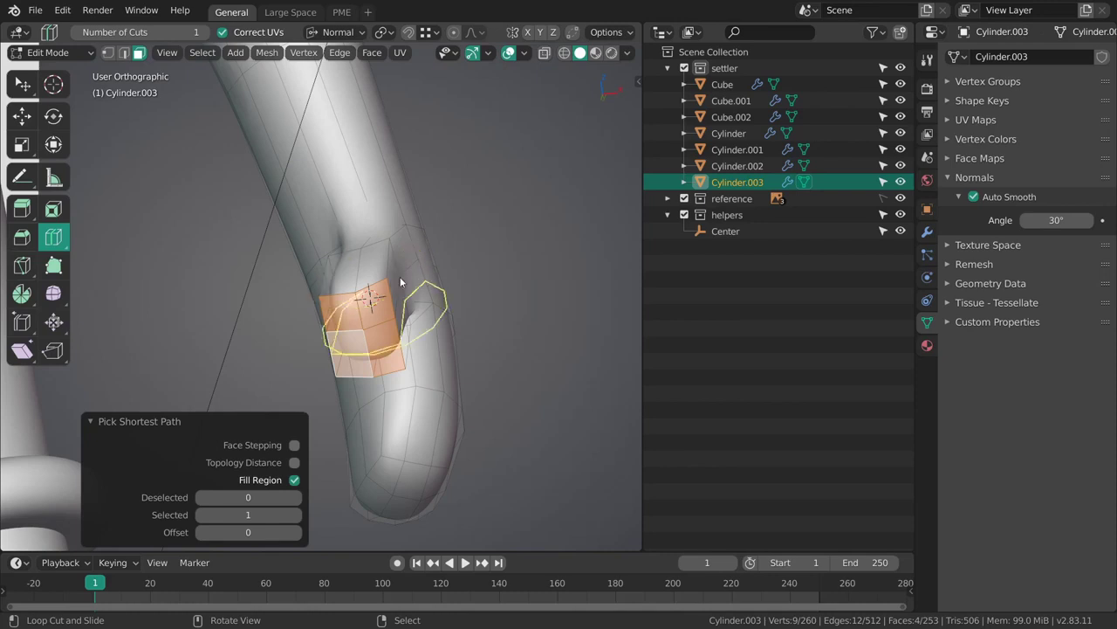
pyautogui.press('w')
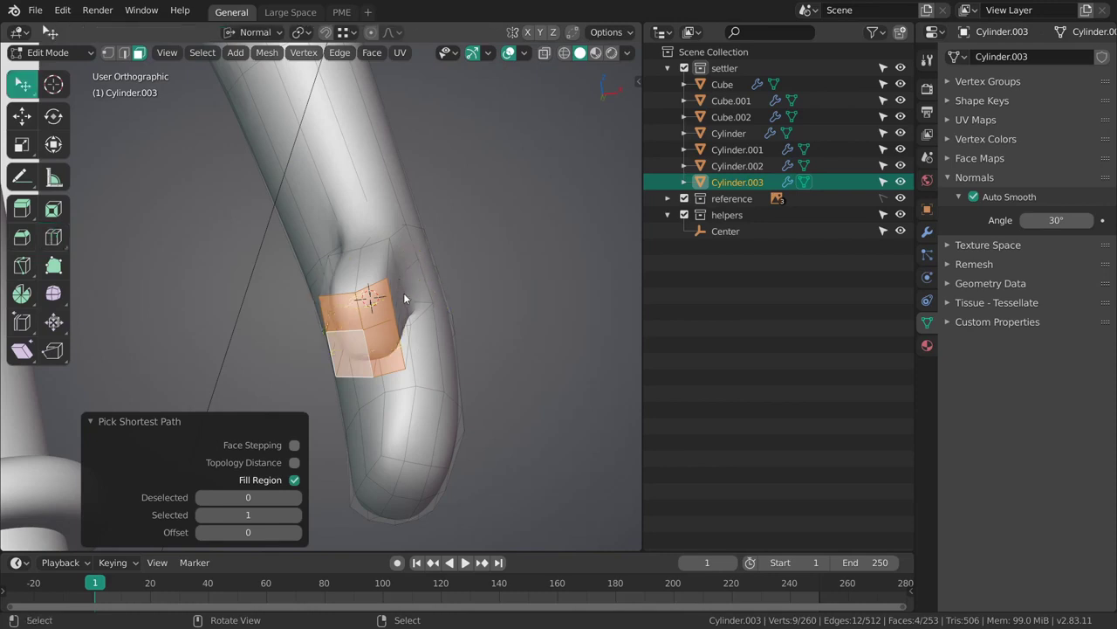
pyautogui.rightClick(404, 292)
pyautogui.click(401, 295)
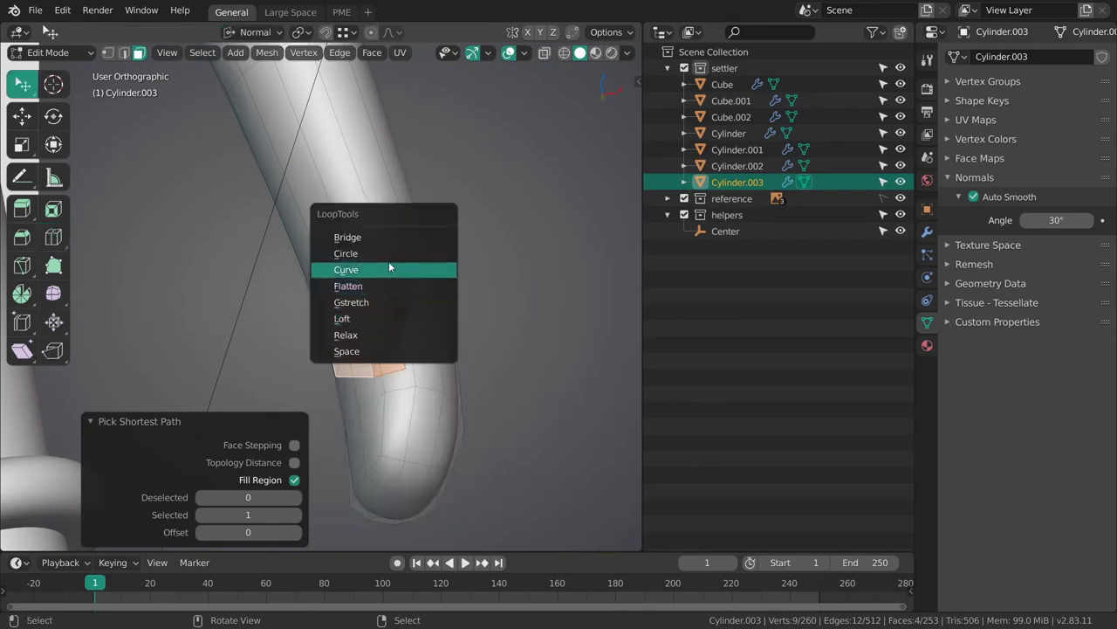
pyautogui.click(395, 254)
pyautogui.moveTo(395, 254); pyautogui.dragTo(437, 320, button='middle')
pyautogui.press('r')
pyautogui.moveTo(421, 321); pyautogui.dragTo(389, 331)
pyautogui.moveTo(389, 331); pyautogui.dragTo(359, 334, button='middle')
pyautogui.press('1')
pyautogui.rightClick(321, 329)
pyautogui.press('g')
pyautogui.moveTo(358, 334)
pyautogui.mouseDown()
pyautogui.moveTo(318, 341)
pyautogui.moveTo(359, 330)
pyautogui.moveTo(341, 335)
pyautogui.moveTo(344, 323)
pyautogui.mouseUp()
pyautogui.hotkey('ctrl', 'z')
pyautogui.hotkey('ctrl', 'z')
# Extrude the thumb's end faces, then scale and move them to form a rounded tip.
pyautogui.press('e')
pyautogui.press('s')
pyautogui.press('g')
pyautogui.moveTo(368, 327); pyautogui.dragTo(363, 329)
pyautogui.click(360, 330)
pyautogui.moveTo(360, 329); pyautogui.dragTo(330, 377, button='middle')
# Move individual vertices along the thumb's side to smooth its transition into the palm.
pyautogui.rightClick(372, 324)
pyautogui.keyDown('shift'); pyautogui.moveTo(378, 340); pyautogui.dragTo(314, 367, button='middle'); pyautogui.keyUp('shift')
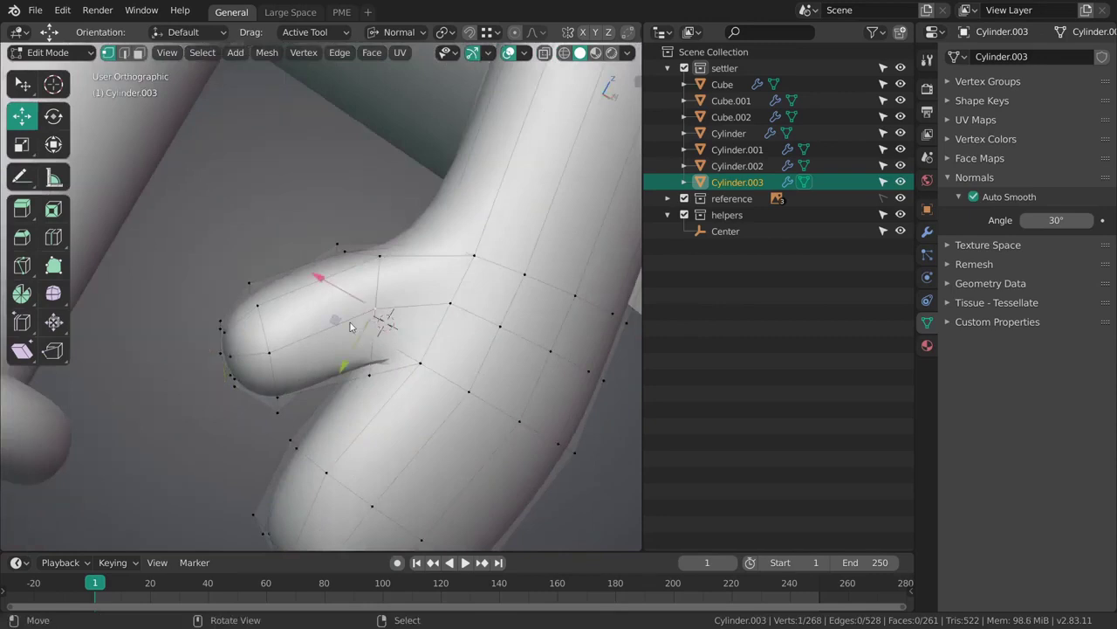
pyautogui.moveTo(350, 322); pyautogui.dragTo(324, 304, button='middle')
pyautogui.press('g')
pyautogui.click(356, 307)
pyautogui.rightClick(346, 296)
pyautogui.click(348, 302)
pyautogui.rightClick(339, 303)
pyautogui.press('g')
pyautogui.click(339, 309)
# Reposition the vertex on top of the thumb's base and a neighbouring one to even out the thumb's thickness.
pyautogui.rightClick(392, 246)
pyautogui.moveTo(393, 247); pyautogui.dragTo(384, 305, button='middle')
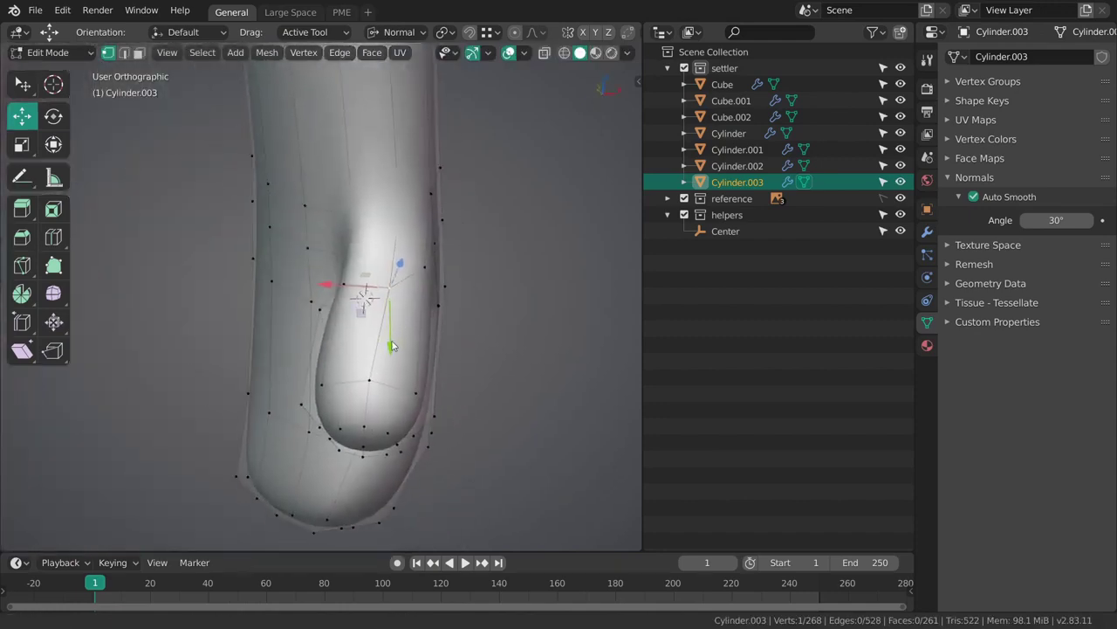
pyautogui.press('g')
pyautogui.moveTo(393, 346); pyautogui.dragTo(376, 240, button='middle')
pyautogui.click(387, 304)
pyautogui.rightClick(419, 298)
pyautogui.press('g')
pyautogui.click(415, 321)
# Adjust two more vertices around the thumb's base to round its cross-section.
pyautogui.rightClick(397, 305)
pyautogui.press('g')
pyautogui.click(388, 318)
pyautogui.rightClick(398, 319)
pyautogui.press('g')
pyautogui.click(380, 321)
# Move the vertex in the crease between the thumb and the palm to shape the web.
pyautogui.rightClick(392, 346)
pyautogui.press('g')
pyautogui.click(406, 341)
pyautogui.press('g')
pyautogui.click(391, 276)
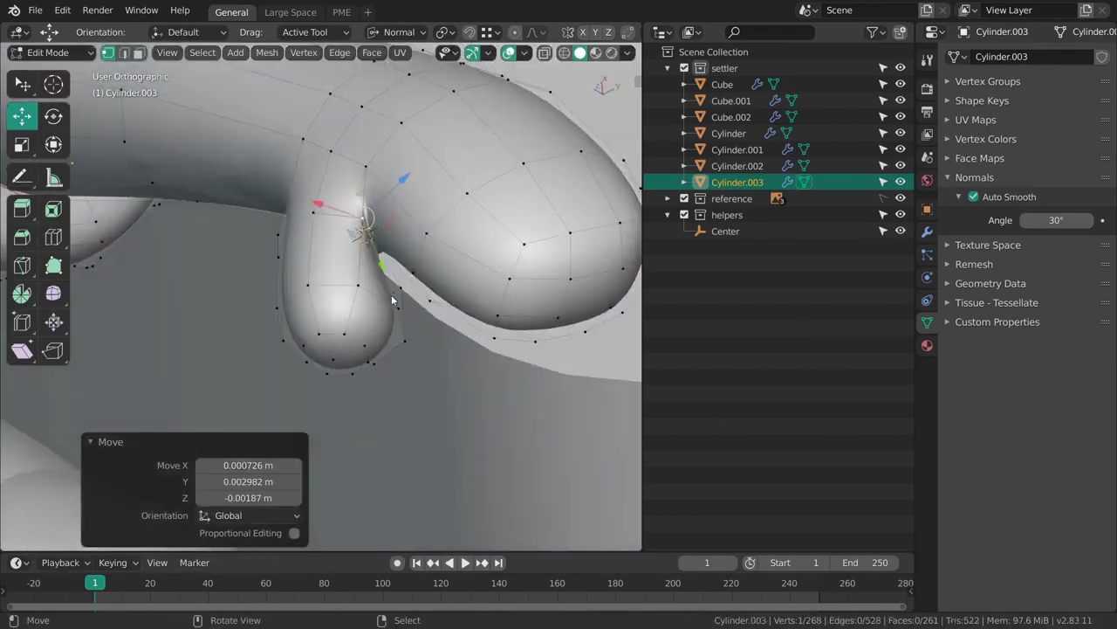
# Select a vertex on the thumb's inner side and reposition it with the help of wireframe display.
pyautogui.rightClick(391, 294)
pyautogui.moveTo(391, 294)
pyautogui.mouseDown(button='middle')
pyautogui.moveTo(440, 393)
pyautogui.moveTo(362, 282)
pyautogui.moveTo(399, 367)
pyautogui.moveTo(406, 351)
pyautogui.moveTo(351, 363)
pyautogui.moveTo(397, 383)
pyautogui.moveTo(358, 385)
pyautogui.moveTo(341, 365)
pyautogui.moveTo(378, 346)
pyautogui.moveTo(420, 348)
pyautogui.moveTo(463, 323)
pyautogui.moveTo(427, 355)
pyautogui.moveTo(438, 345)
pyautogui.moveTo(453, 362)
pyautogui.mouseUp(button='middle')
pyautogui.hotkey('shift', 'z')
pyautogui.scroll(2, 351, 363)
pyautogui.press('g')
pyautogui.click(458, 315)
pyautogui.hotkey('shift', 'z')
pyautogui.click(426, 354)
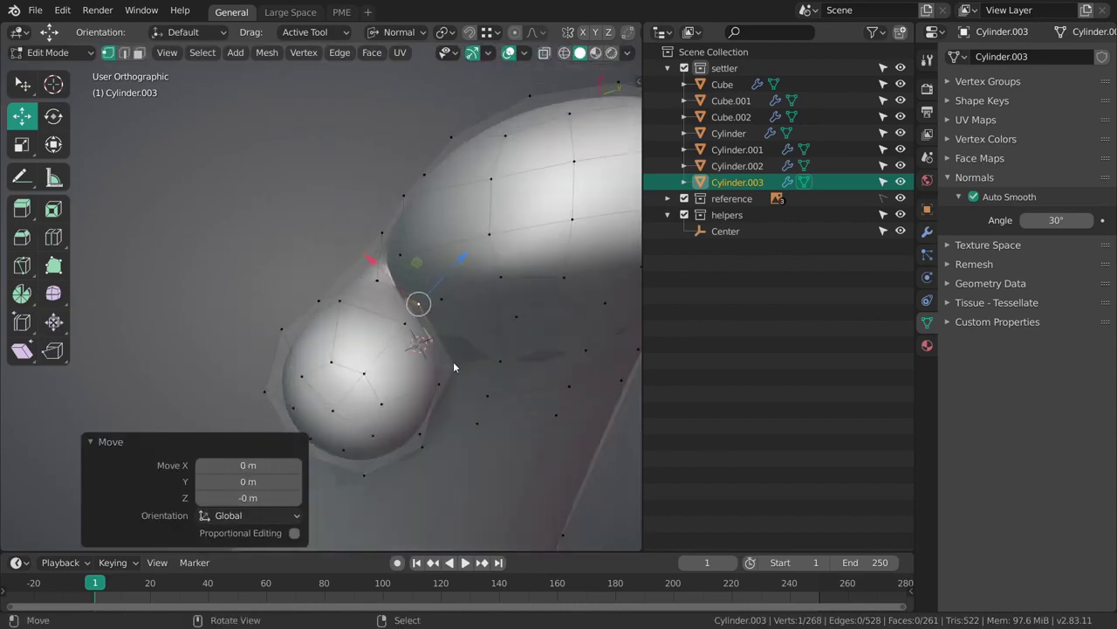
pyautogui.press('w')
pyautogui.moveTo(453, 367); pyautogui.dragTo(461, 359)
pyautogui.moveTo(420, 305)
pyautogui.mouseDown()
pyautogui.moveTo(413, 320)
pyautogui.moveTo(425, 309)
pyautogui.mouseUp()
pyautogui.hotkey('ctrl', 'z')
pyautogui.hotkey('ctrl', 'z')
pyautogui.moveTo(425, 309); pyautogui.dragTo(422, 340, button='middle')
pyautogui.moveTo(423, 340); pyautogui.dragTo(433, 343)
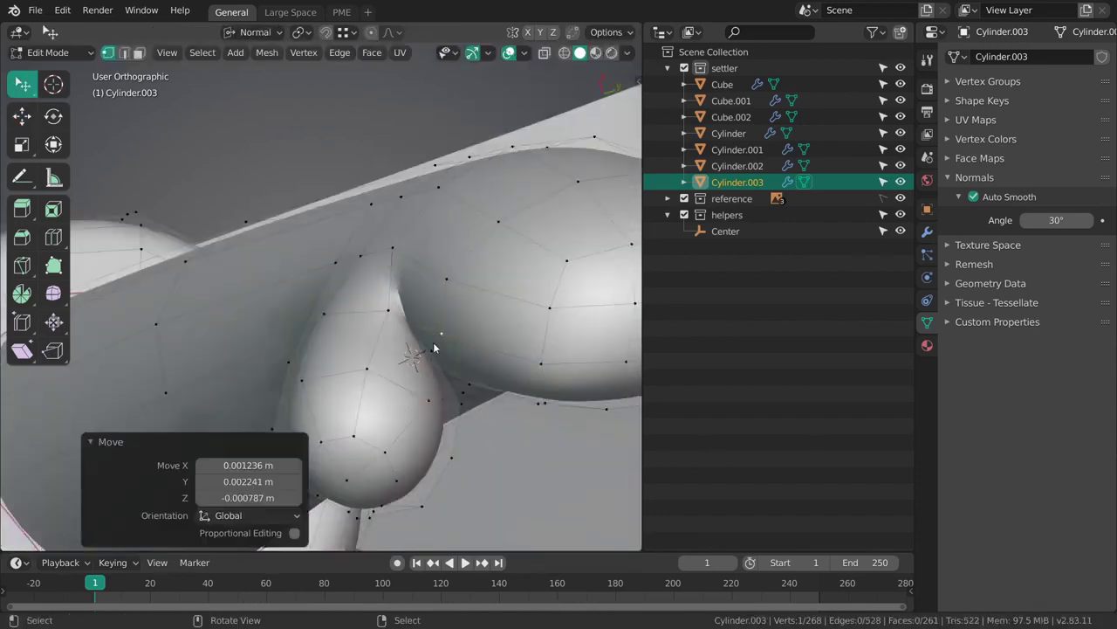
pyautogui.hotkey('ctrl', 'z')
# Select the hidden vertex between the thumb and the palm in wireframe display, then move it in solid display.
pyautogui.press('z')
pyautogui.click(380, 363)
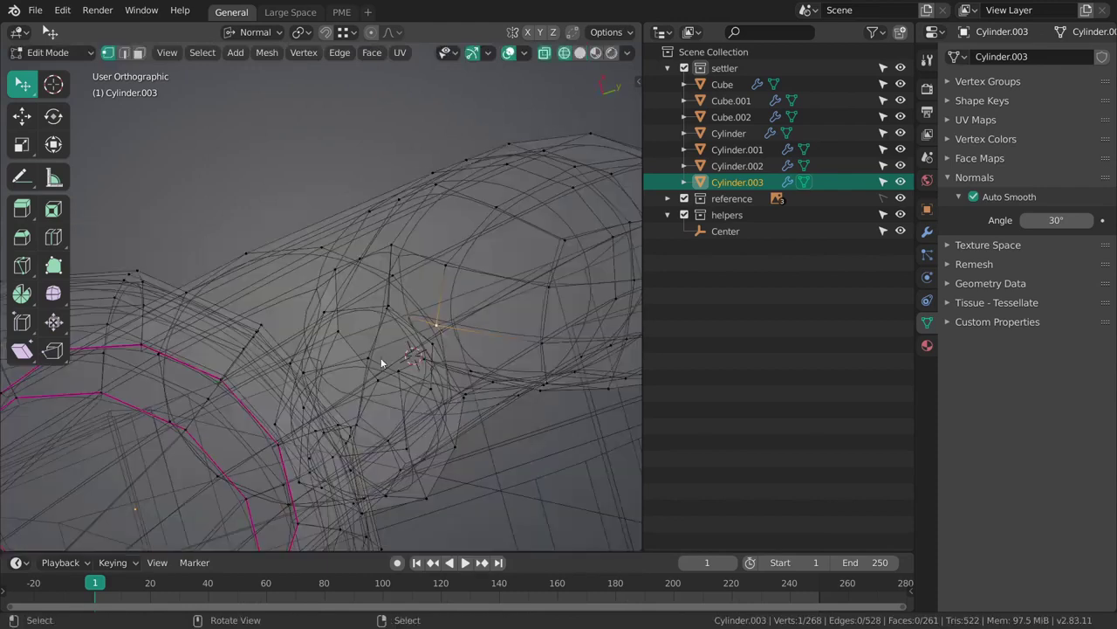
pyautogui.click(428, 354)
pyautogui.press('z')
pyautogui.click(474, 369)
pyautogui.moveTo(474, 368); pyautogui.dragTo(423, 341, button='middle')
pyautogui.hotkey('shift', 'space')
pyautogui.press('g')
pyautogui.moveTo(422, 341); pyautogui.dragTo(428, 335)
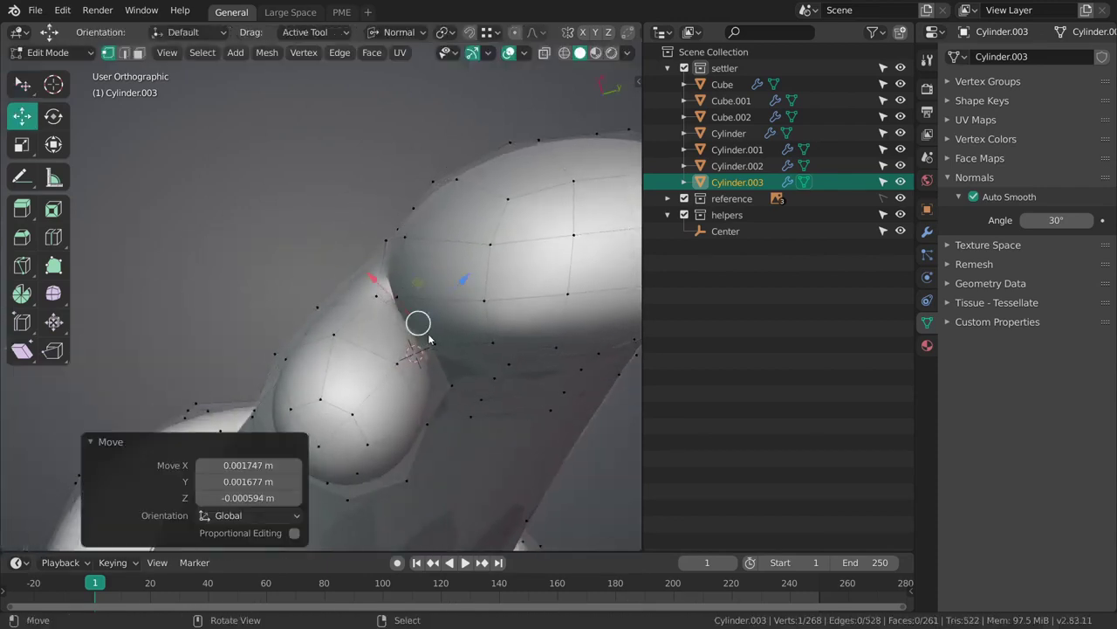
# Shift the vertices at the underside of the thumb's base to smooth the join with the palm.
pyautogui.moveTo(428, 335)
pyautogui.mouseDown(button='middle')
pyautogui.moveTo(421, 324)
pyautogui.moveTo(440, 339)
pyautogui.mouseUp(button='middle')
pyautogui.click(434, 337)
pyautogui.press('w')
pyautogui.moveTo(441, 339); pyautogui.dragTo(448, 332)
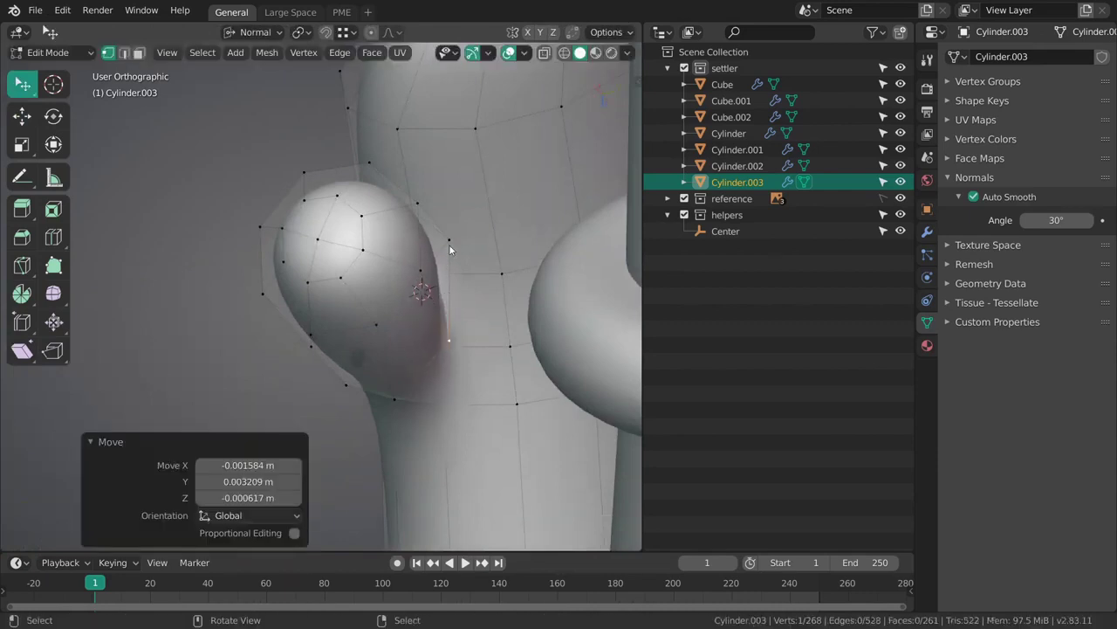
pyautogui.moveTo(452, 246); pyautogui.dragTo(455, 242)
# Examine the hand and thumb from the front against the reference sketch and from the side.
pyautogui.moveTo(455, 241); pyautogui.dragTo(447, 422, button='middle')
pyautogui.scroll(-6, 459, 243)
pyautogui.moveTo(460, 243); pyautogui.dragTo(425, 281, button='middle')
pyautogui.scroll(-3, 425, 281)
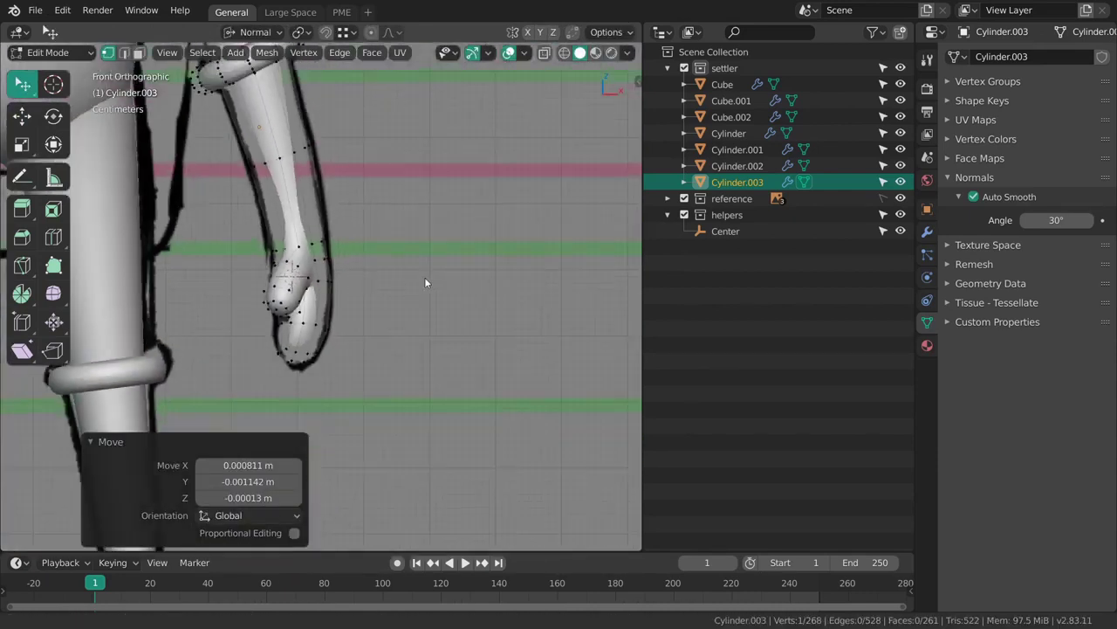
pyautogui.keyDown('shift'); pyautogui.moveTo(279, 331); pyautogui.dragTo(434, 350, button='middle'); pyautogui.keyUp('shift')
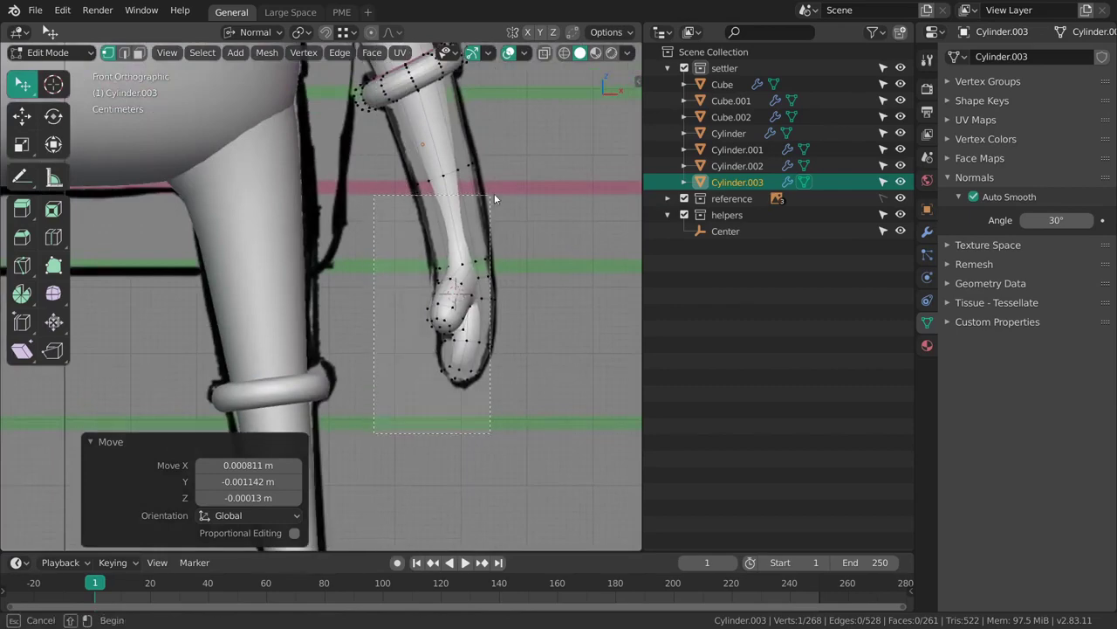
pyautogui.moveTo(549, 147); pyautogui.dragTo(550, 140)
pyautogui.keyDown('shift'); pyautogui.moveTo(514, 296); pyautogui.dragTo(573, 325, button='middle'); pyautogui.keyUp('shift')
pyautogui.scroll(3, 447, 285)
pyautogui.moveTo(410, 304); pyautogui.dragTo(536, 307, button='middle')
pyautogui.scroll(3, 464, 340)
# In wireframe perspective display, select the two palm vertices beside the thumb crease and edge-slide them toward the palm.
pyautogui.press('KP_5')
pyautogui.keyDown('ctrl'); pyautogui.moveTo(431, 330); pyautogui.dragTo(436, 489, button='middle'); pyautogui.keyUp('ctrl')
pyautogui.keyDown('shift'); pyautogui.moveTo(516, 330); pyautogui.dragTo(349, 327, button='middle'); pyautogui.keyUp('shift')
pyautogui.moveTo(349, 327); pyautogui.dragTo(410, 344, button='middle')
pyautogui.hotkey('alt', 'z')
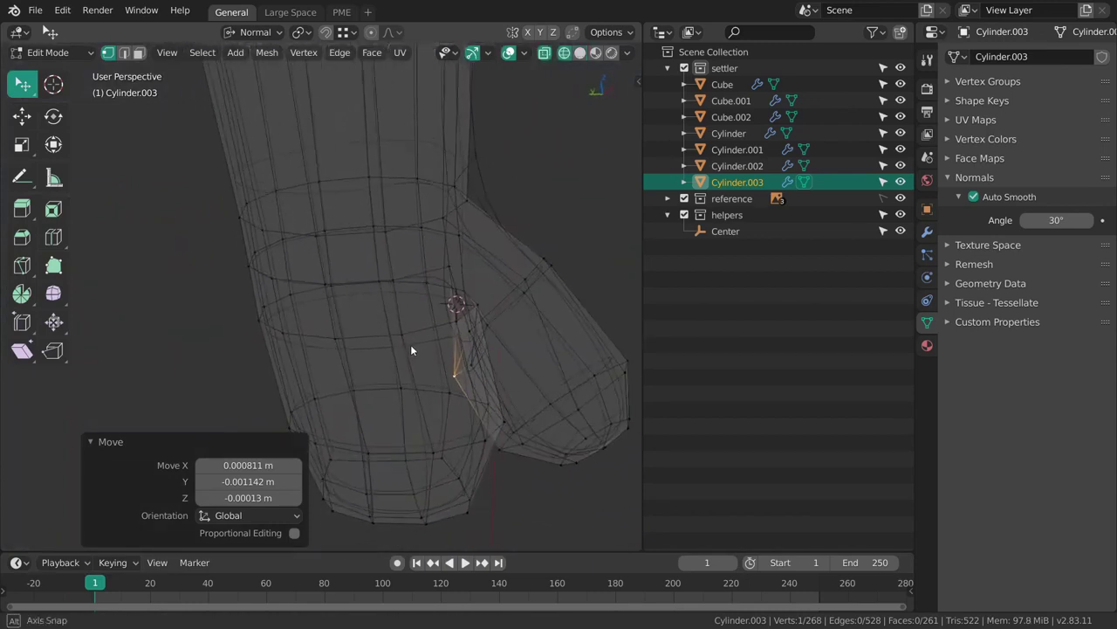
pyautogui.click(449, 277)
pyautogui.keyDown('shift'); pyautogui.click(455, 324); pyautogui.keyUp('shift')
pyautogui.press('g')
pyautogui.press('g')
pyautogui.press('g')
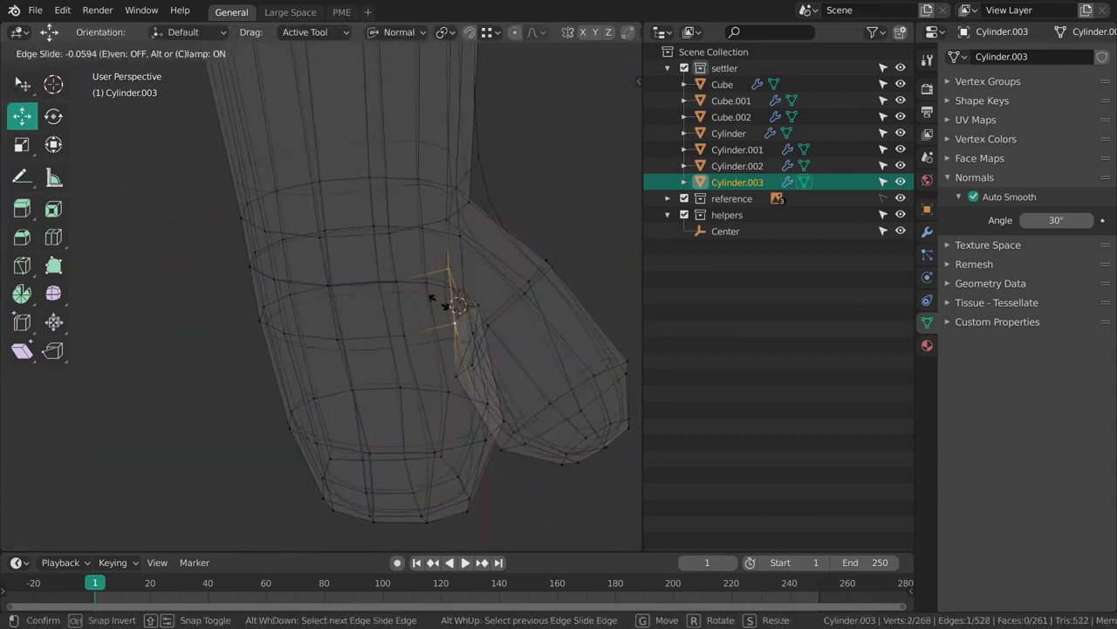
pyautogui.click(401, 316)
# Try sliding the vertex at the top of the thumb's base along its edge by a factor of 0.450.
pyautogui.hotkey('alt', 'a')
pyautogui.moveTo(453, 242); pyautogui.dragTo(440, 253, button='middle')
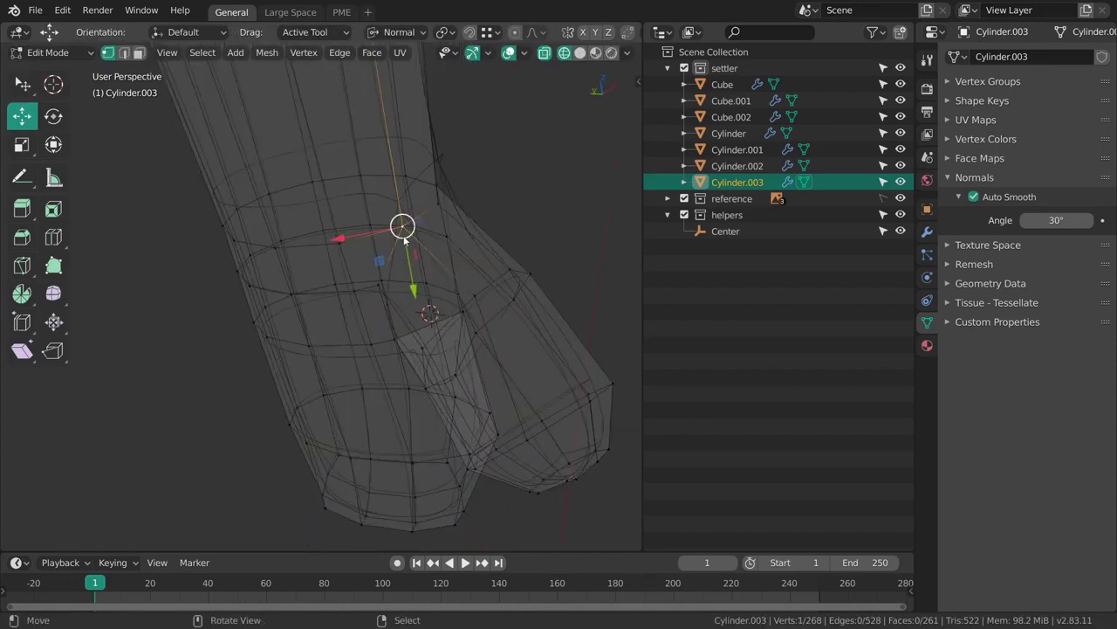
pyautogui.hotkey('shift', 'v')
pyautogui.click(458, 276)
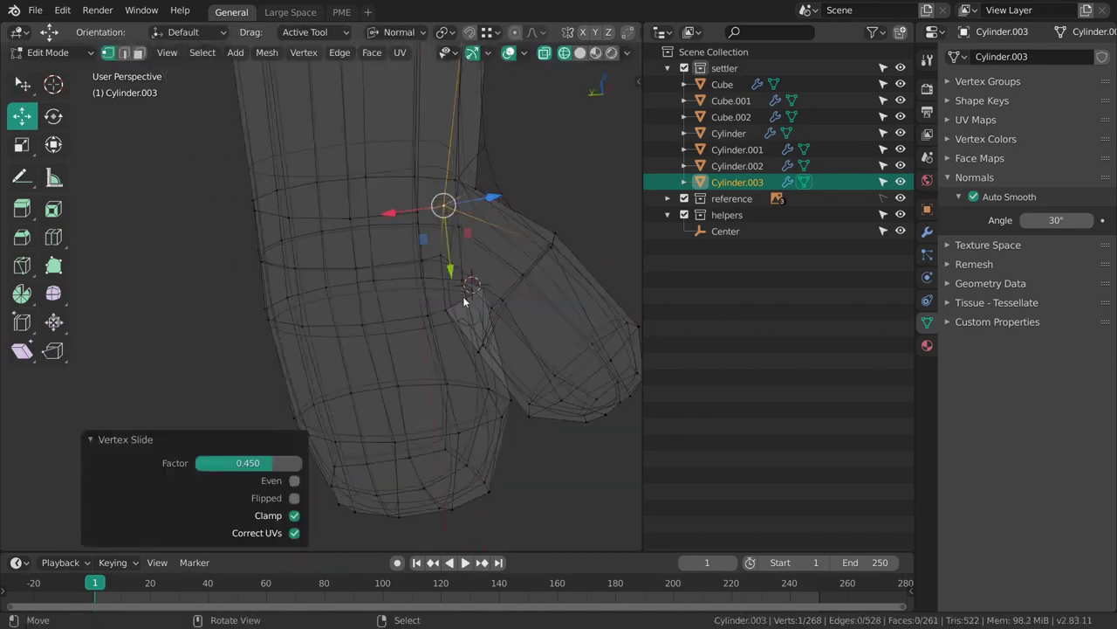
pyautogui.hotkey('shift', 'z')
pyautogui.scroll(-1, 494, 321)
pyautogui.hotkey('ctrl', 'z')
# Edge-slide two neighbouring lengthwise runs of three vertices beside the thumb's base to space them across the hand.
pyautogui.keyDown('ctrl'); pyautogui.rightClick(399, 310); pyautogui.keyUp('ctrl')
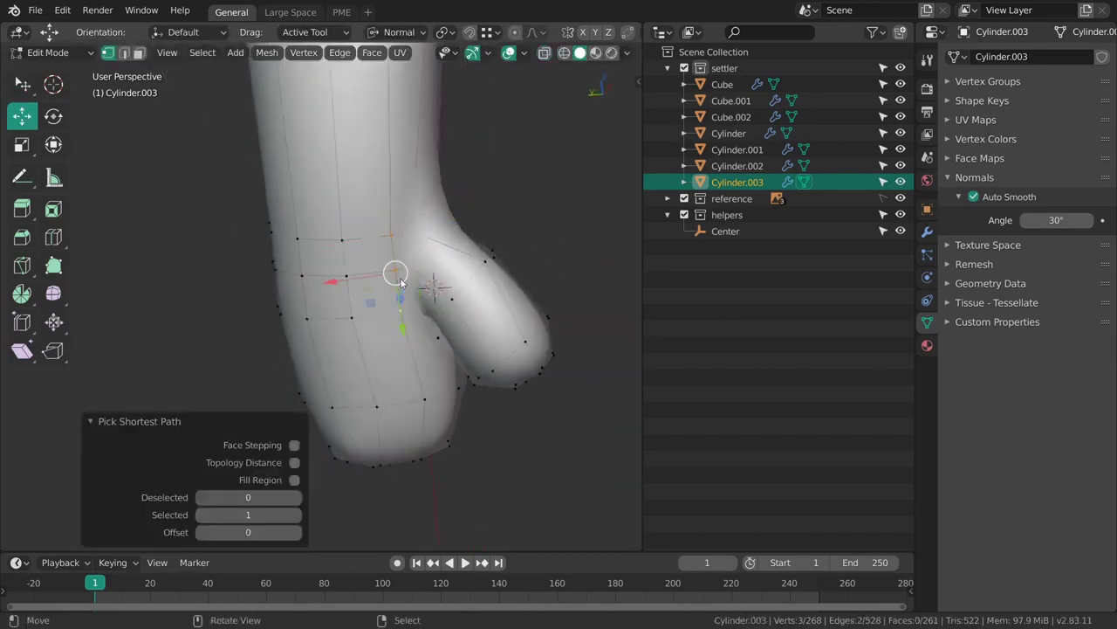
pyautogui.press('g')
pyautogui.press('g')
pyautogui.click(381, 279)
pyautogui.rightClick(345, 248)
pyautogui.keyDown('ctrl'); pyautogui.rightClick(352, 300); pyautogui.keyUp('ctrl')
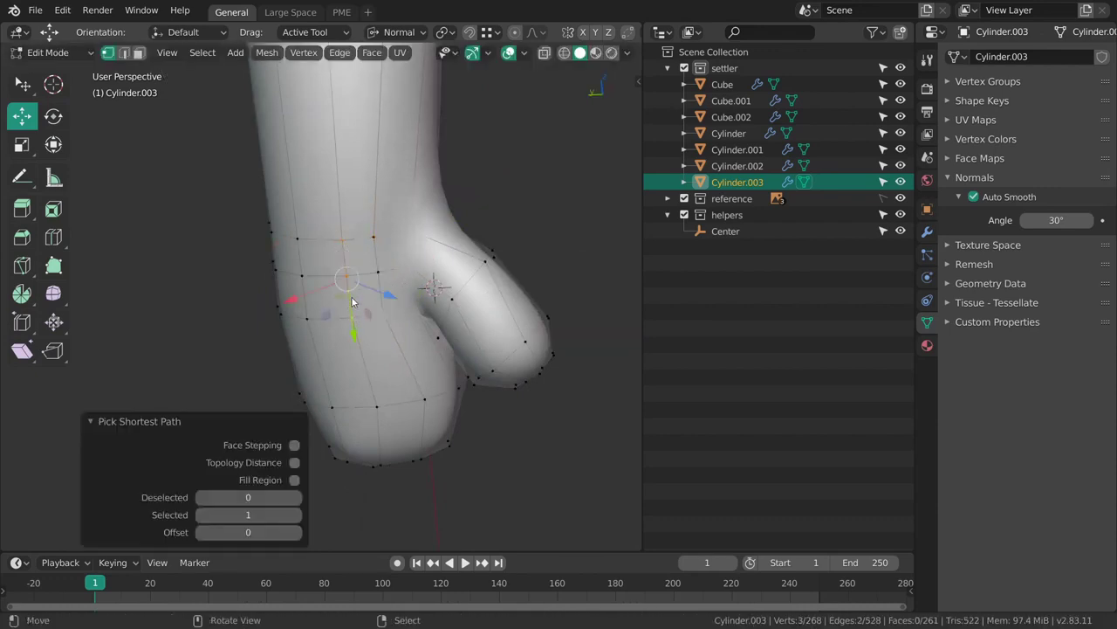
pyautogui.press('g')
pyautogui.press('g')
pyautogui.click(341, 289)
# Edge-slide the three-vertex run nearest the thumb once more to refine its spacing.
pyautogui.rightClick(376, 246)
pyautogui.keyDown('ctrl'); pyautogui.rightClick(382, 301); pyautogui.keyUp('ctrl')
pyautogui.press('g')
pyautogui.press('g')
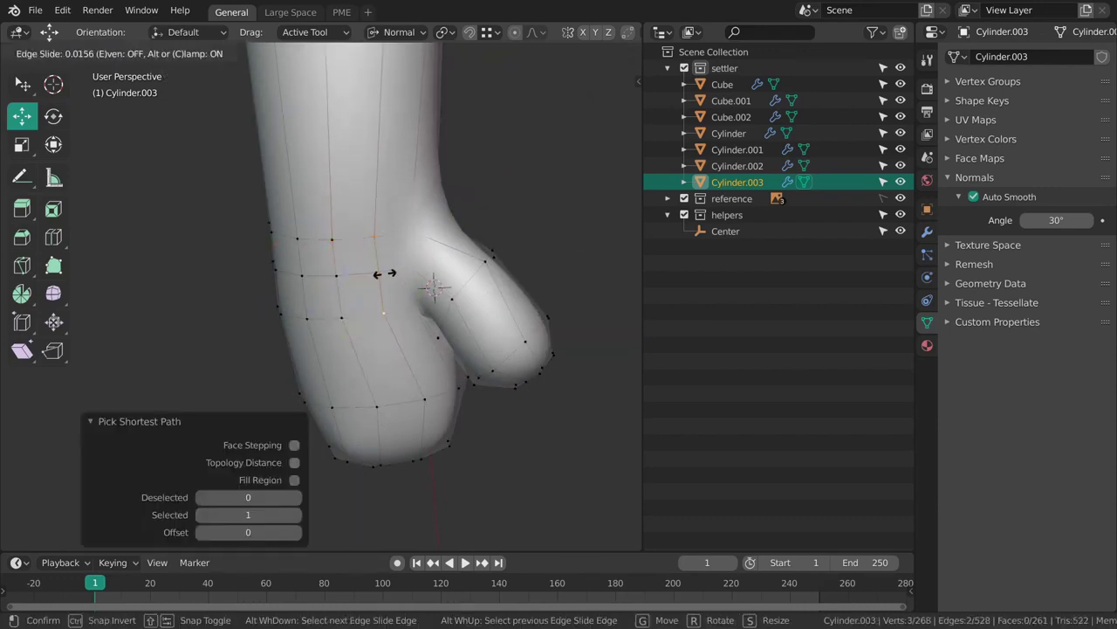
pyautogui.click(392, 271)
# Move individual vertices on the loop across the finger section to reshape the mitten's surface.
pyautogui.rightClick(417, 417)
pyautogui.moveTo(389, 406); pyautogui.dragTo(428, 295, button='middle')
pyautogui.press('w')
pyautogui.moveTo(427, 295); pyautogui.dragTo(419, 299, button='right')
pyautogui.moveTo(375, 305); pyautogui.dragTo(367, 312, button='right')
pyautogui.click(366, 312)
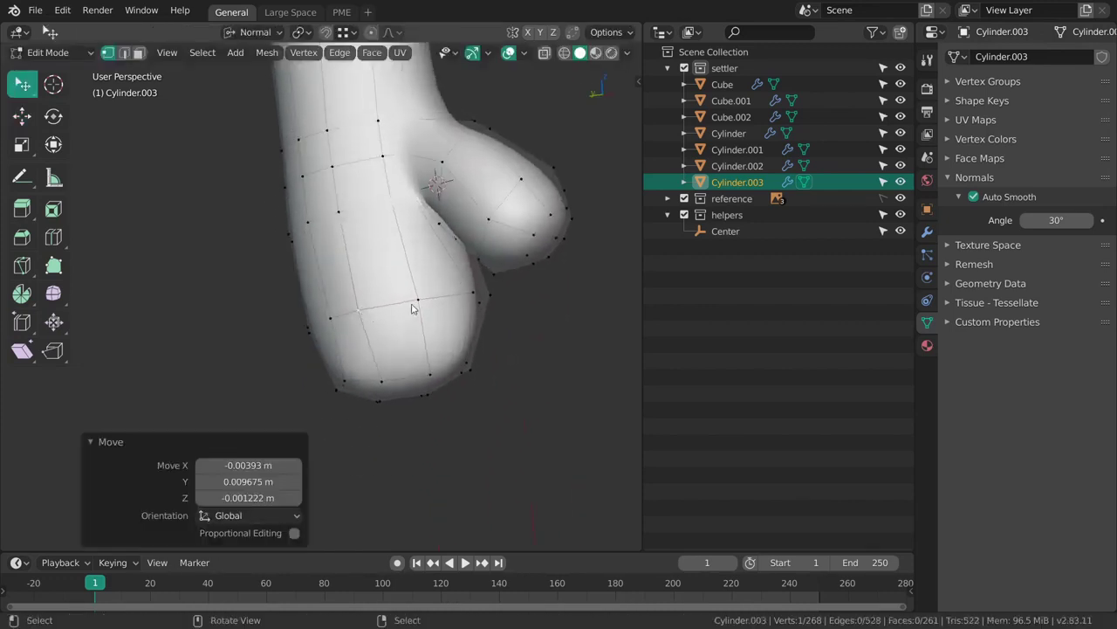
# Shift further vertices along the thumb-side edge of the finger section to round the mitten.
pyautogui.moveTo(479, 284); pyautogui.dragTo(422, 295, button='middle')
pyautogui.moveTo(422, 290); pyautogui.dragTo(391, 295)
pyautogui.moveTo(426, 298); pyautogui.dragTo(458, 305, button='middle')
pyautogui.moveTo(457, 303); pyautogui.dragTo(450, 304)
pyautogui.moveTo(451, 304); pyautogui.dragTo(389, 356, button='middle')
# Select the vertex path around the fingertips' thumb-side corner and move it outward.
pyautogui.hotkey('alt', 'a')
pyautogui.keyDown('ctrl'); pyautogui.rightClick(360, 363); pyautogui.keyUp('ctrl')
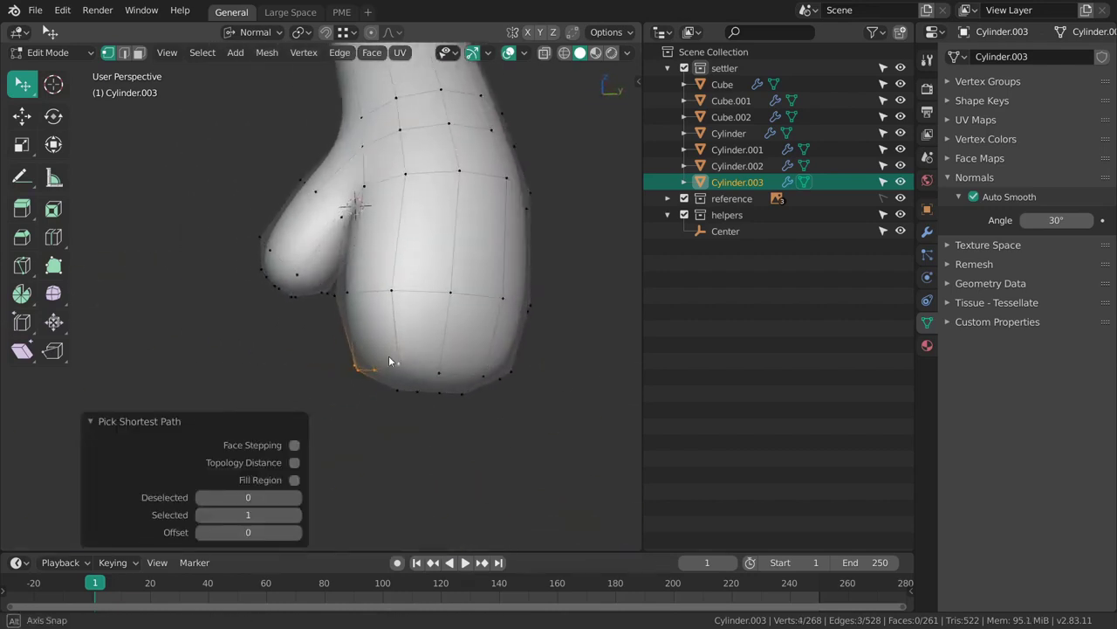
pyautogui.press('g')
pyautogui.moveTo(378, 366); pyautogui.dragTo(365, 366)
pyautogui.hotkey('alt', 'a')
# Reposition single vertices near the fingertips and on the thumb-side edge of the palm.
pyautogui.moveTo(388, 353); pyautogui.dragTo(363, 351, button='middle')
pyautogui.press('w')
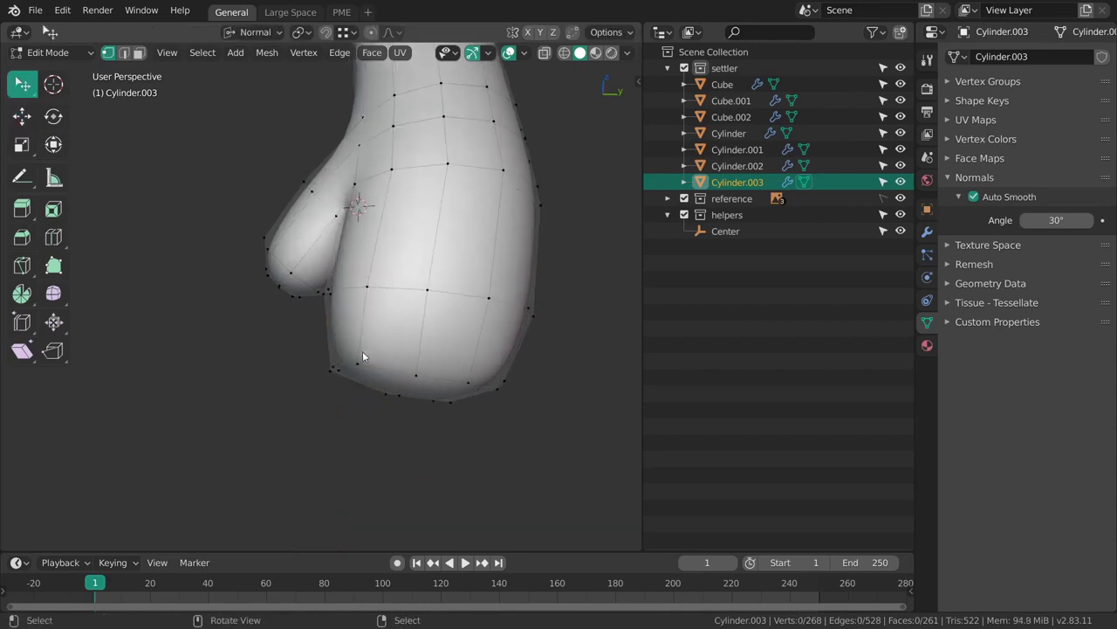
pyautogui.moveTo(353, 355); pyautogui.dragTo(362, 351)
pyautogui.moveTo(360, 343); pyautogui.dragTo(371, 348, button='middle')
pyautogui.moveTo(357, 299); pyautogui.dragTo(349, 295, button='right')
pyautogui.moveTo(312, 320); pyautogui.dragTo(390, 317, button='middle')
# Add an edge loop around the thumb's base and adjust the loop's position along the thumb.
pyautogui.hotkey('alt', 'a')
pyautogui.hotkey('ctrl', 'r')
pyautogui.click(362, 296)
pyautogui.keyDown('alt'); pyautogui.rightClick(376, 273); pyautogui.keyUp('alt')
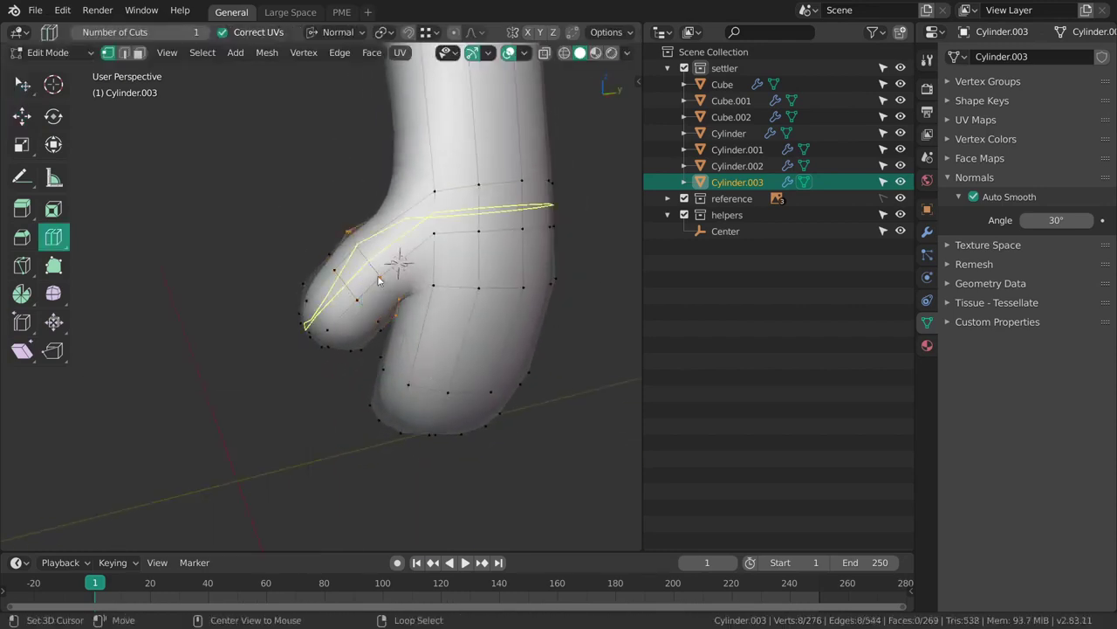
pyautogui.press('g')
pyautogui.moveTo(377, 276); pyautogui.dragTo(375, 281)
pyautogui.press('g')
pyautogui.click(390, 269)
# In wireframe display, select the two vertices where the wrist meets the thumb's base and move them.
pyautogui.hotkey('alt', 'a')
pyautogui.moveTo(394, 272)
pyautogui.mouseDown(button='middle')
pyautogui.moveTo(471, 334)
pyautogui.moveTo(472, 385)
pyautogui.moveTo(491, 303)
pyautogui.moveTo(422, 277)
pyautogui.moveTo(370, 347)
pyautogui.moveTo(620, 262)
pyautogui.moveTo(403, 333)
pyautogui.mouseUp(button='middle')
pyautogui.hotkey('shift', 'z')
pyautogui.scroll(3, 425, 281)
pyautogui.keyDown('ctrl'); pyautogui.click(395, 306); pyautogui.keyUp('ctrl')
pyautogui.press('g')
pyautogui.click(374, 315)
pyautogui.press('`')
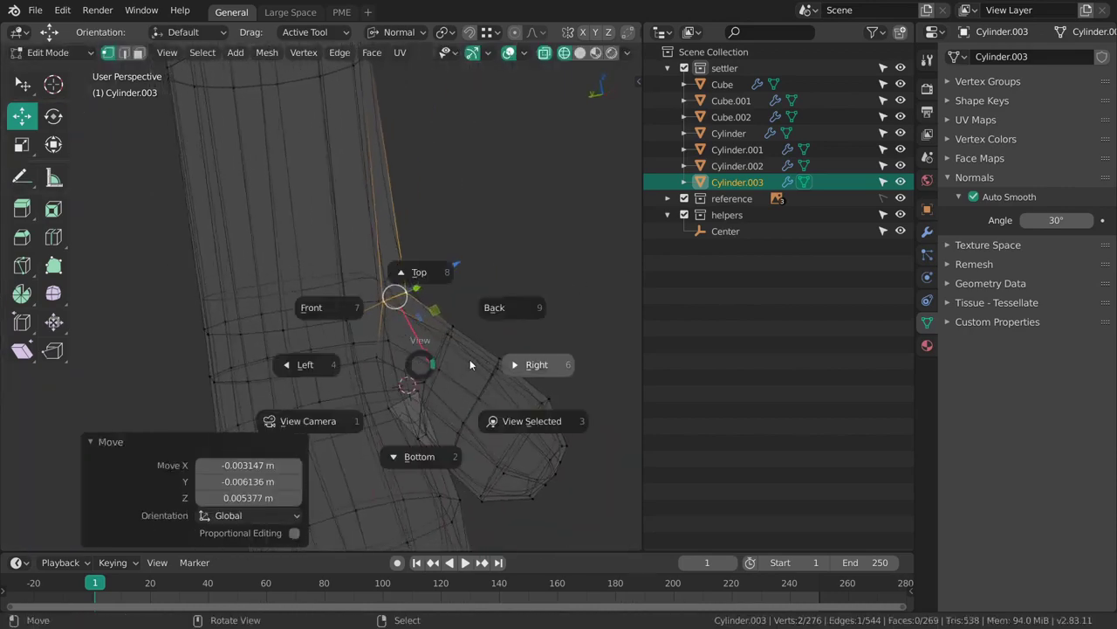
pyautogui.click(384, 324)
# In the right orthographic view, move the wrist and upper thumb vertices onto the magenta reference outline.
pyautogui.keyDown('shift'); pyautogui.moveTo(443, 377); pyautogui.dragTo(424, 347, button='middle'); pyautogui.keyUp('shift')
pyautogui.press('`')
pyautogui.click(522, 332)
pyautogui.keyDown('shift'); pyautogui.moveTo(454, 304); pyautogui.dragTo(449, 374, button='middle'); pyautogui.keyUp('shift')
pyautogui.press('KP_5')
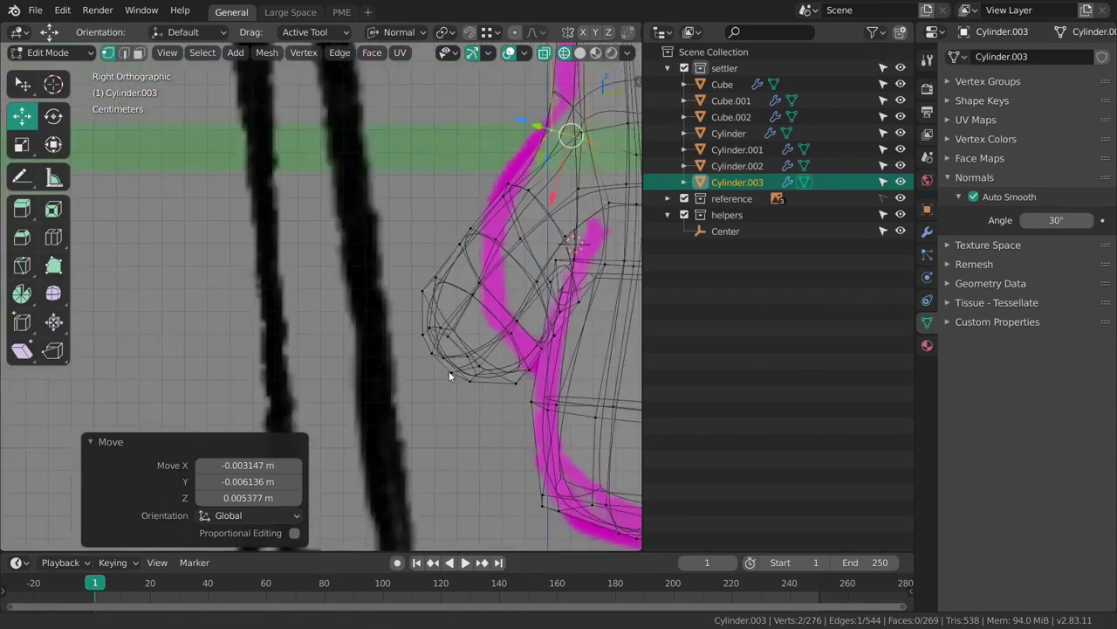
pyautogui.keyDown('shift'); pyautogui.moveTo(500, 334); pyautogui.dragTo(387, 345, button='middle'); pyautogui.keyUp('shift')
pyautogui.hotkey('alt', 'a')
pyautogui.keyDown('shift'); pyautogui.moveTo(442, 232); pyautogui.dragTo(443, 317, button='middle'); pyautogui.keyUp('shift')
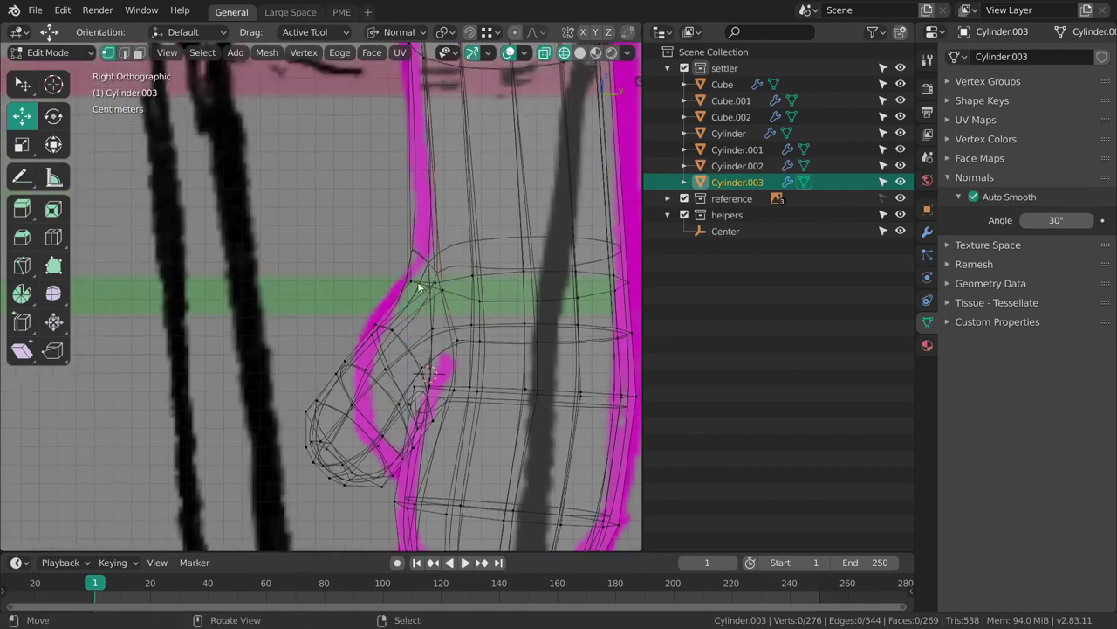
pyautogui.moveTo(426, 281); pyautogui.dragTo(423, 277)
pyautogui.hotkey('alt', 'a')
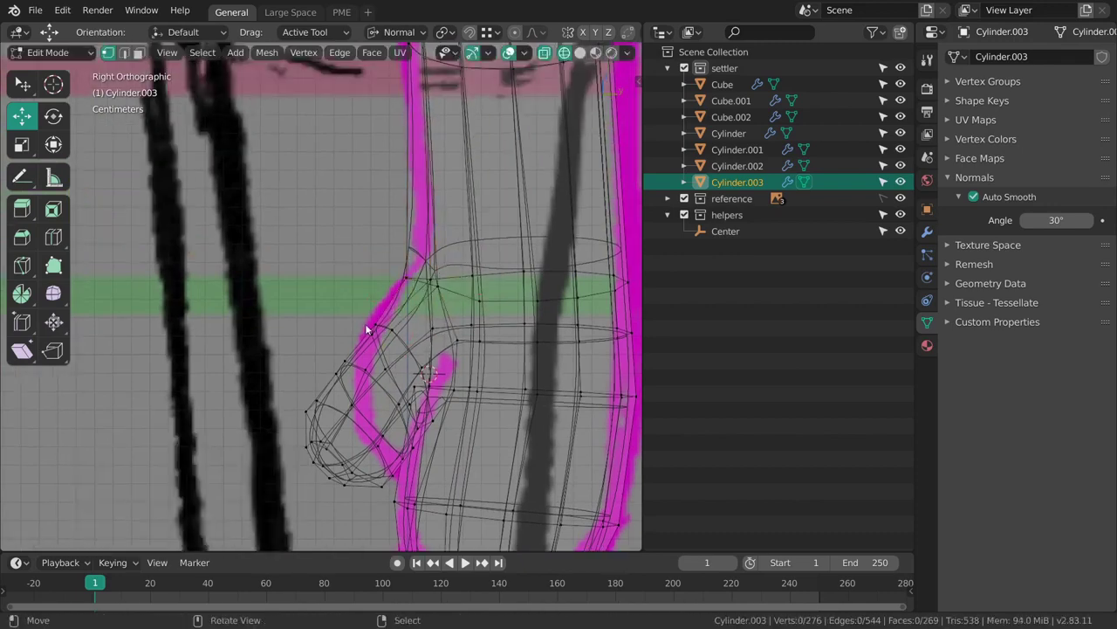
pyautogui.moveTo(381, 330); pyautogui.dragTo(384, 320)
pyautogui.hotkey('alt', 'a')
# Switch to Sculpt Mode with the Grab brush and pull the thumb's tip inward toward the magenta outline.
pyautogui.keyDown('shift'); pyautogui.moveTo(396, 441); pyautogui.dragTo(411, 354, button='middle'); pyautogui.keyUp('shift')
pyautogui.hotkey('ctrl', 'Tab')
pyautogui.click(367, 347)
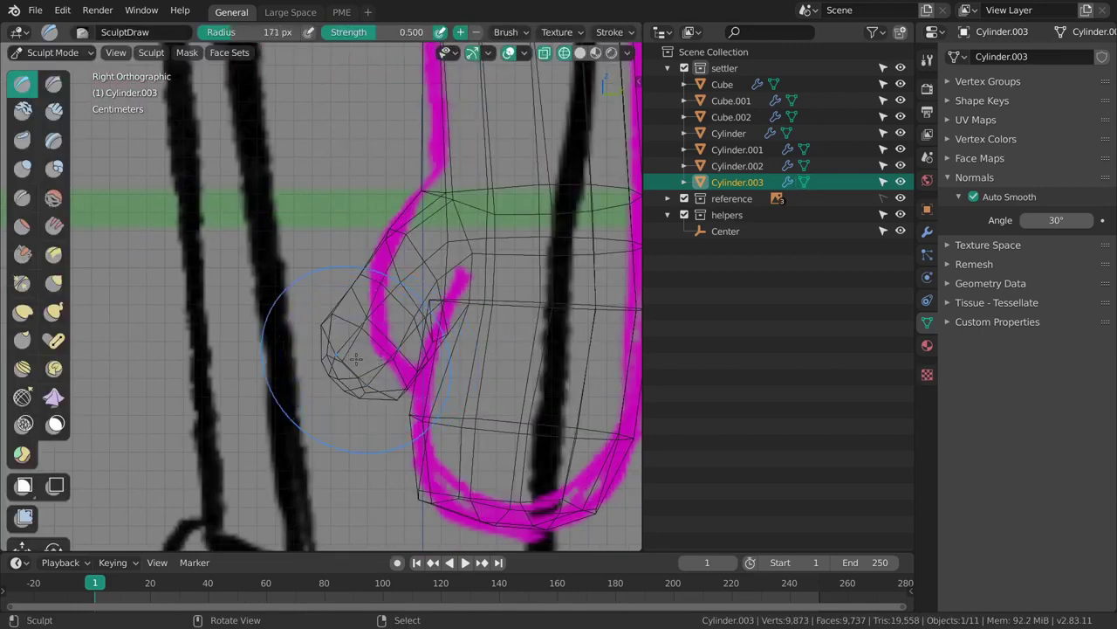
pyautogui.press('g')
pyautogui.press('f')
pyautogui.click(367, 355)
pyautogui.press('f')
pyautogui.moveTo(338, 352); pyautogui.dragTo(346, 358)
pyautogui.click(315, 352)
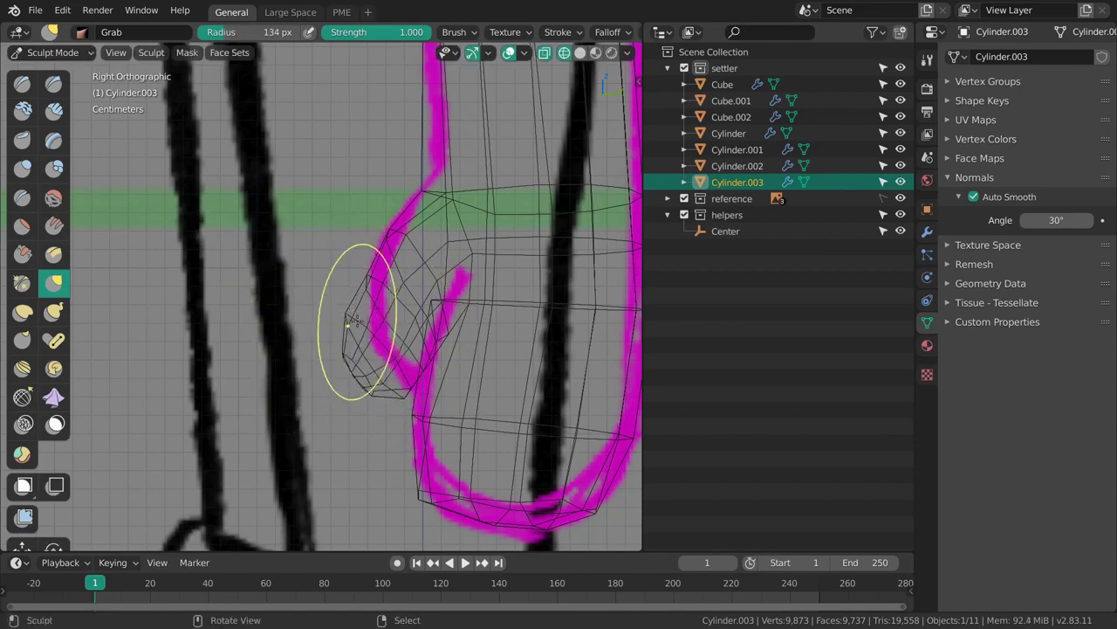
# Grab the thumb's upper contour toward the reference outline and set the brush radius to 120 px.
pyautogui.moveTo(368, 279); pyautogui.dragTo(371, 280)
pyautogui.press('f')
pyautogui.click(371, 281)
pyautogui.press('f')
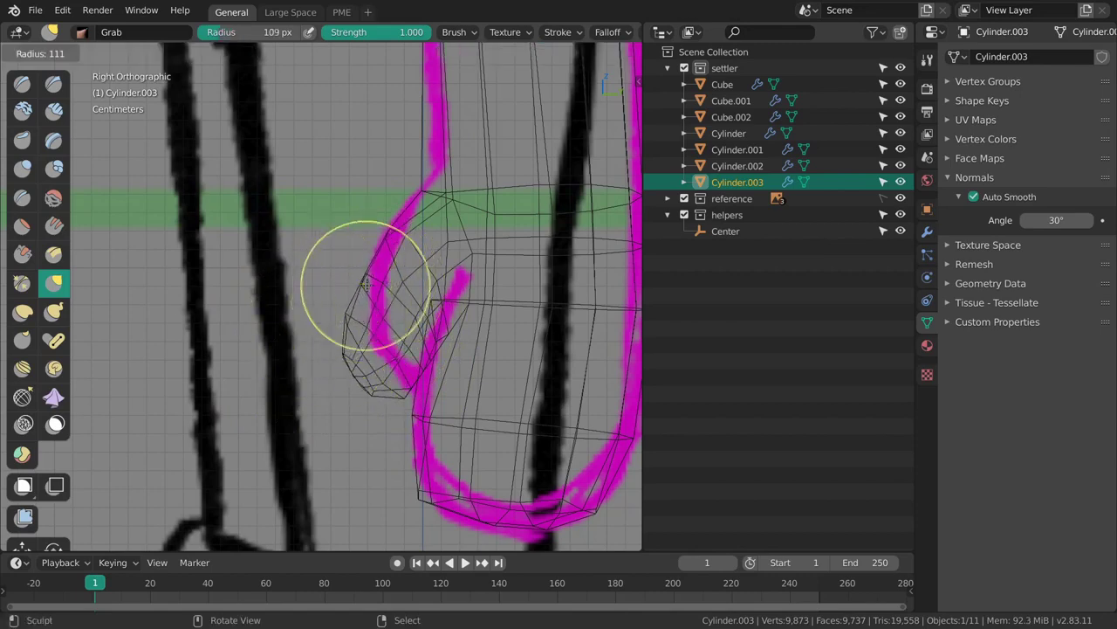
pyautogui.click(366, 286)
# Leave Sculpt Mode to apply the arm object's transform, and return to sculpting.
pyautogui.hotkey('ctrl', 'Tab')
pyautogui.click(377, 301)
pyautogui.hotkey('ctrl', 'a')
pyautogui.click(370, 294)
pyautogui.hotkey('ctrl', 'Tab')
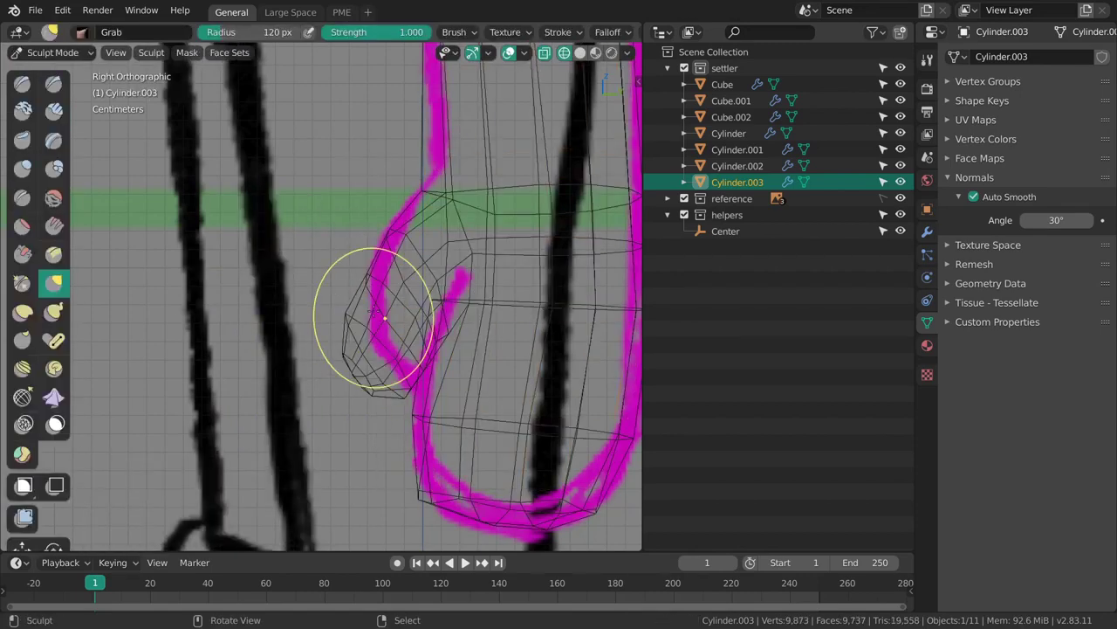
# Reduce the Grab brush radius to 92 px while checking the thumb from both sides.
pyautogui.moveTo(372, 273); pyautogui.dragTo(588, 294, button='middle')
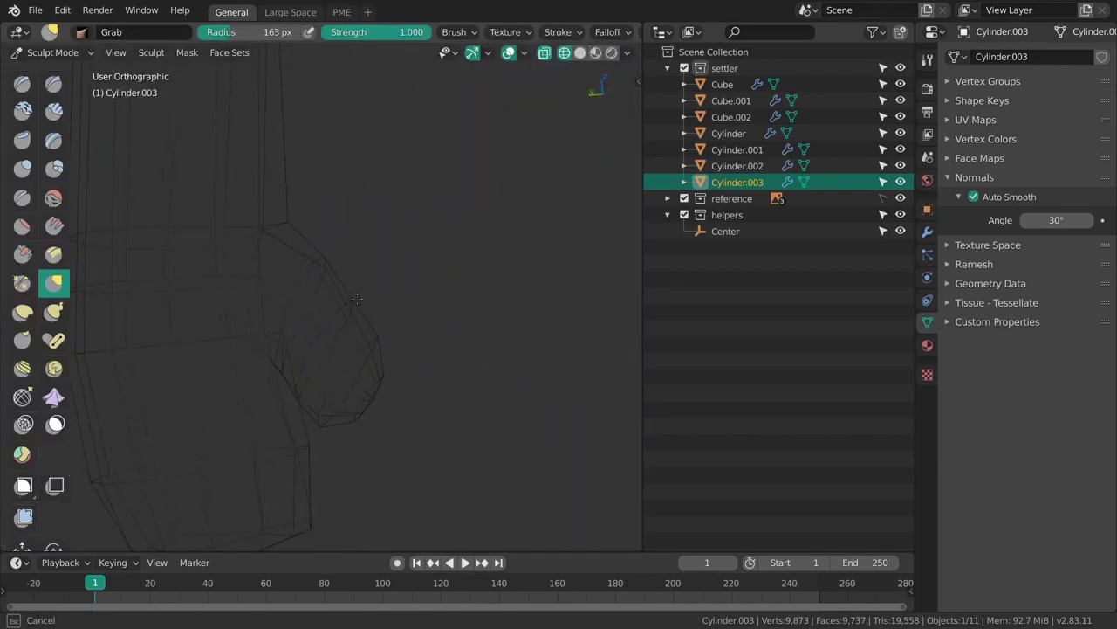
pyautogui.press('f')
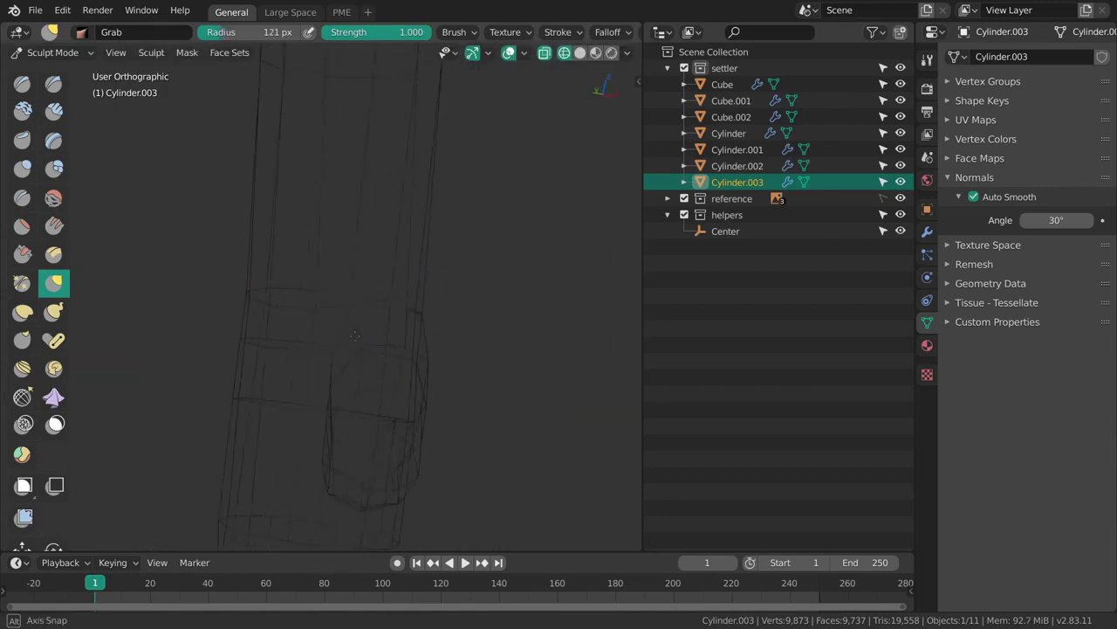
pyautogui.press('f')
pyautogui.click(466, 272)
pyautogui.moveTo(400, 279)
pyautogui.mouseDown(button='middle')
pyautogui.moveTo(483, 271)
pyautogui.moveTo(237, 301)
pyautogui.mouseUp(button='middle')
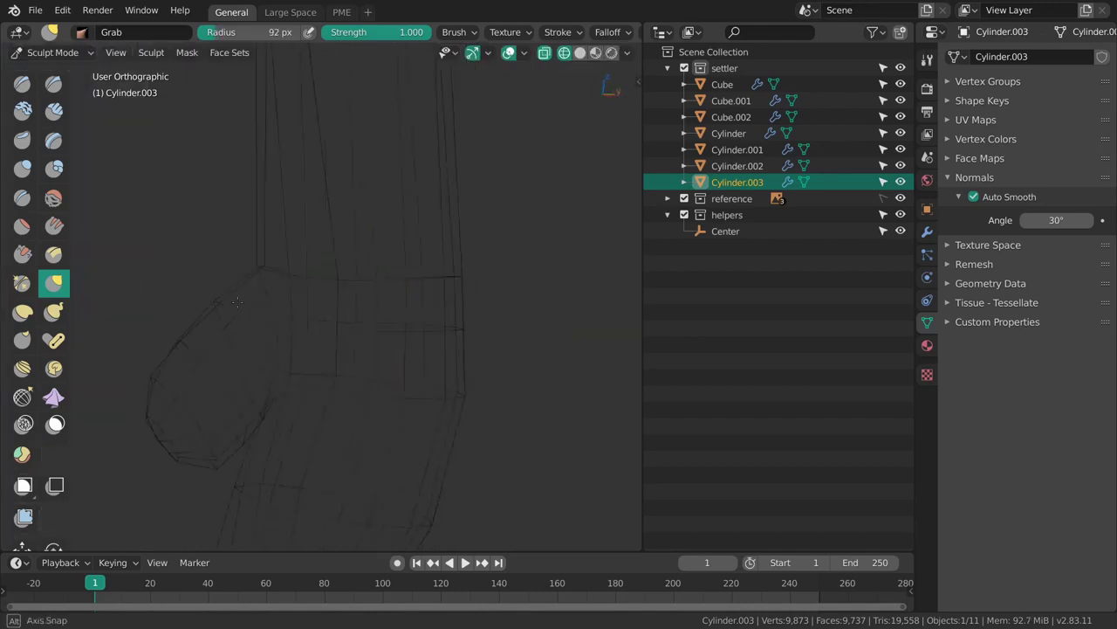
# Return to Edit Mode and add two edge loops across the finger section, the first with a slide factor of -0.116.
pyautogui.press('Tab')
pyautogui.moveTo(505, 287)
pyautogui.mouseDown(button='middle')
pyautogui.moveTo(509, 296)
pyautogui.moveTo(423, 334)
pyautogui.mouseUp(button='middle')
pyautogui.press('Tab')
pyautogui.hotkey('ctrl', 'r')
pyautogui.click(504, 281)
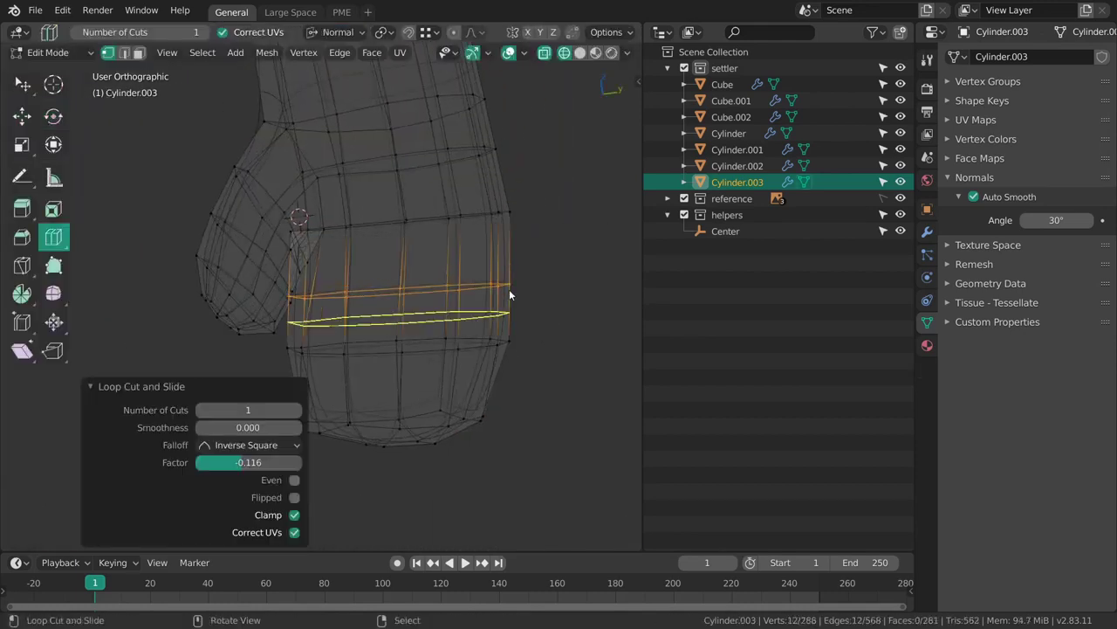
pyautogui.moveTo(500, 349); pyautogui.dragTo(494, 342)
# Select the edge loop around the middle of the finger section and edge-slide it in solid display.
pyautogui.press('2')
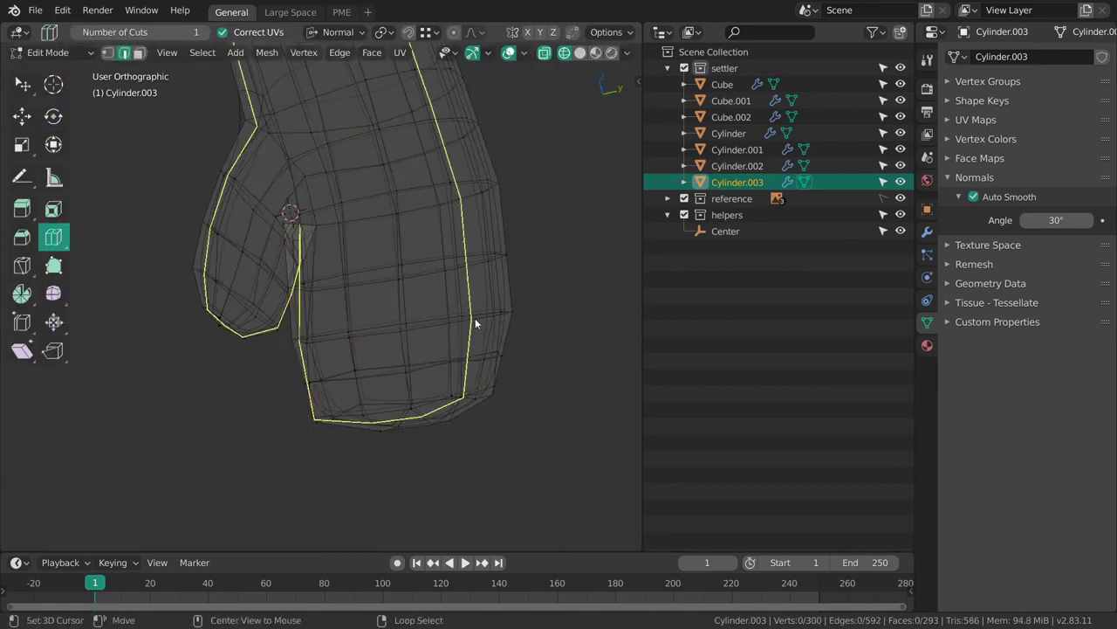
pyautogui.keyDown('alt'); pyautogui.rightClick(476, 322); pyautogui.keyUp('alt')
pyautogui.press('z')
pyautogui.moveTo(486, 324); pyautogui.dragTo(478, 302, button='middle')
pyautogui.press('g')
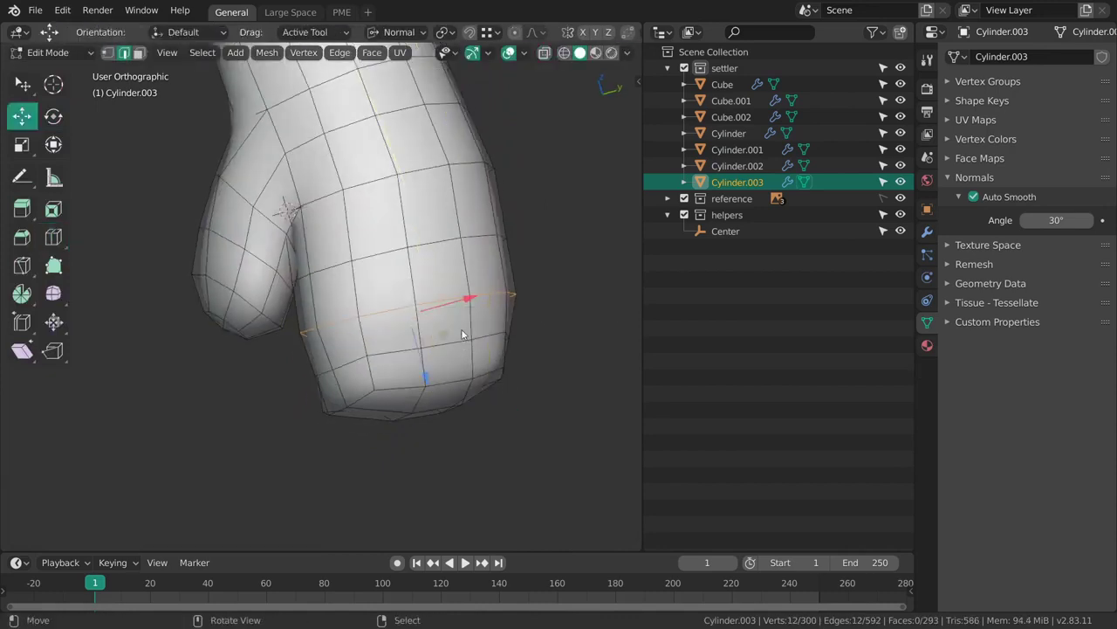
pyautogui.press('g')
pyautogui.press('g')
pyautogui.click(476, 331)
# Fatten the three edge loops around the finger section with Shrink/Fatten to give the mitten more volume.
pyautogui.hotkey('alt', 's')
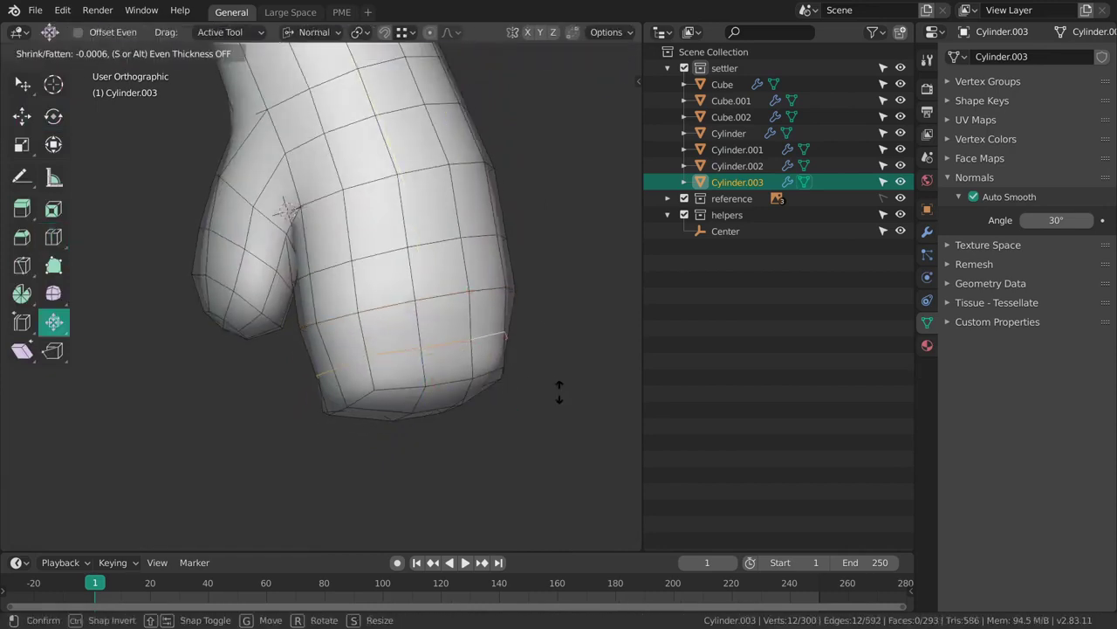
pyautogui.click(555, 388)
pyautogui.keyDown('alt'); pyautogui.rightClick(485, 287); pyautogui.keyUp('alt')
pyautogui.hotkey('alt', 's')
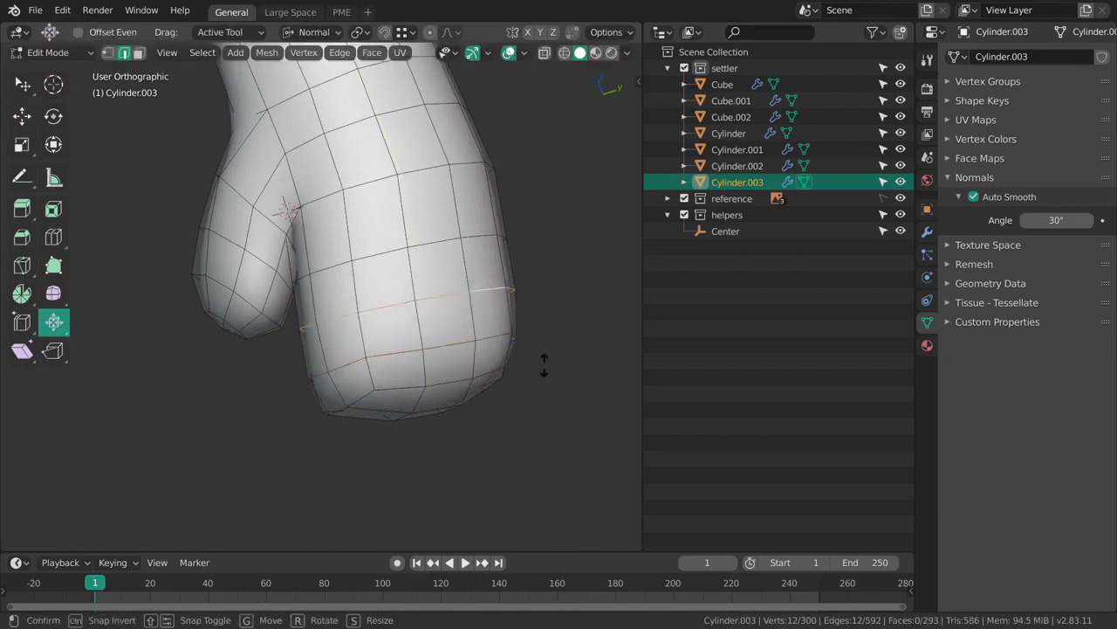
pyautogui.click(543, 363)
pyautogui.hotkey('alt', 'a')
pyautogui.hotkey('alt', 's')
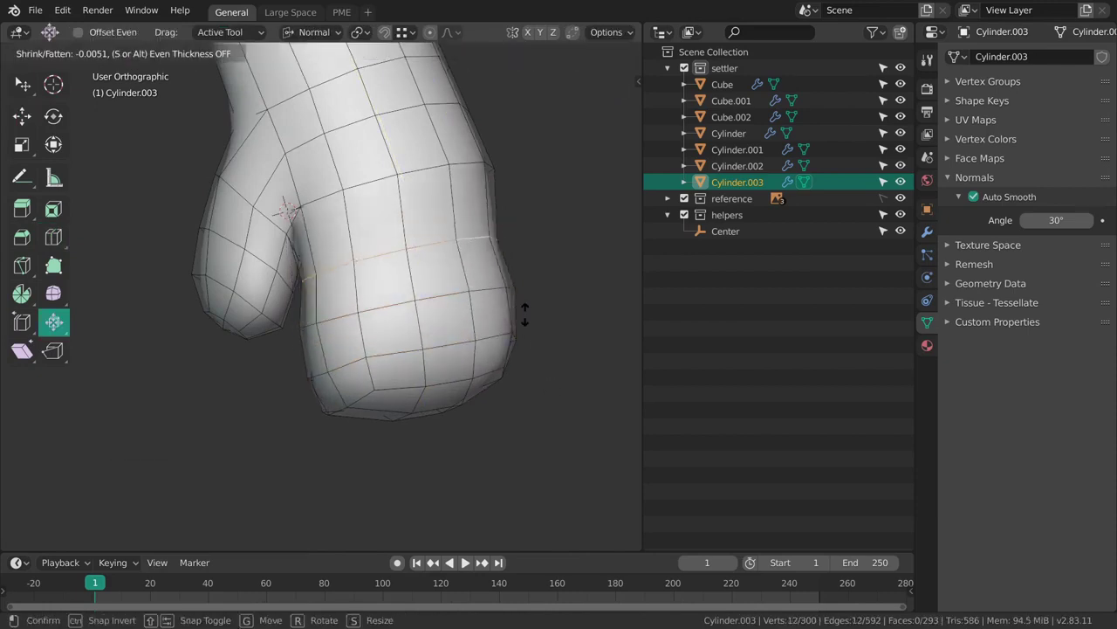
pyautogui.click(521, 308)
# Switch to Sculpt Mode and set the Smooth brush to strength 0.083 and radius 144 px over the fingers' underside.
pyautogui.moveTo(468, 320); pyautogui.dragTo(414, 238, button='middle')
pyautogui.hotkey('ctrl', 'Tab')
pyautogui.moveTo(419, 376); pyautogui.dragTo(367, 307, button='middle')
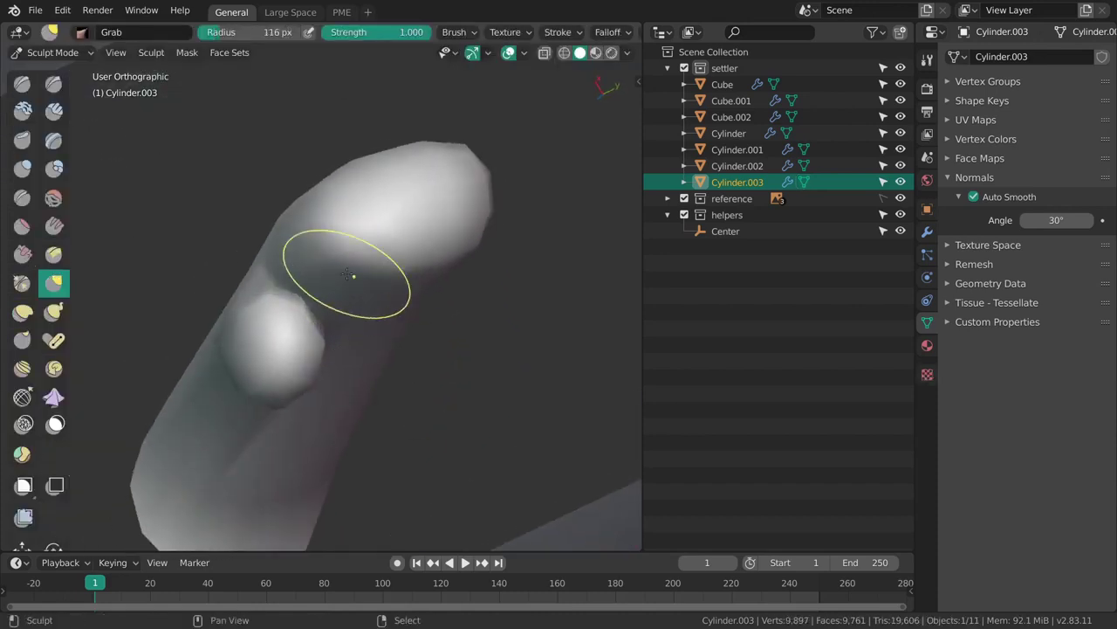
pyautogui.hotkey('shift', 'f')
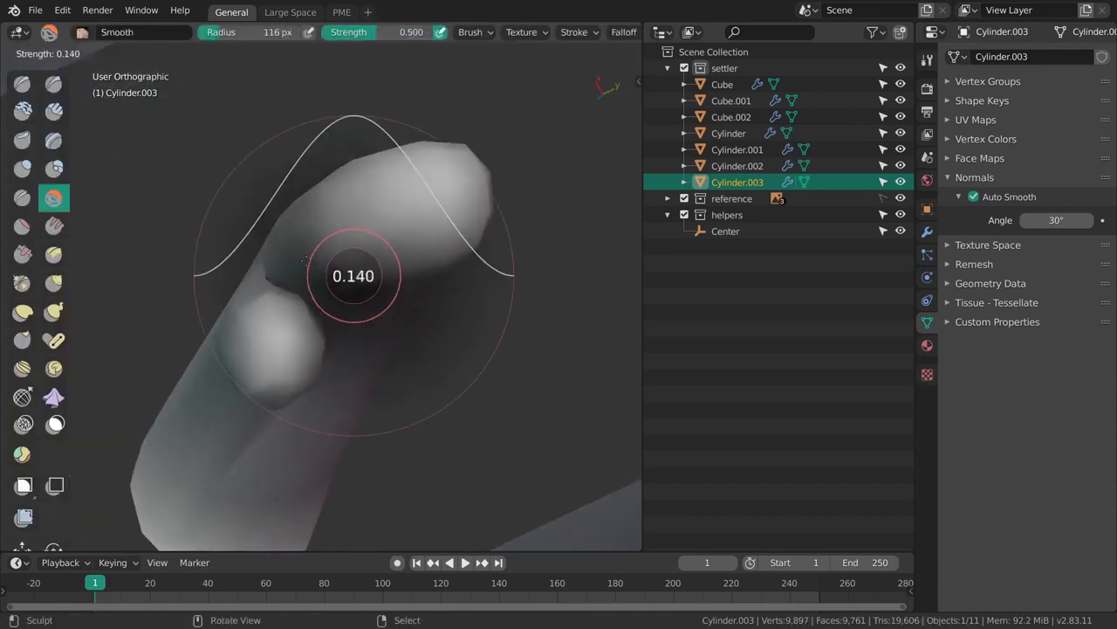
pyautogui.click(312, 258)
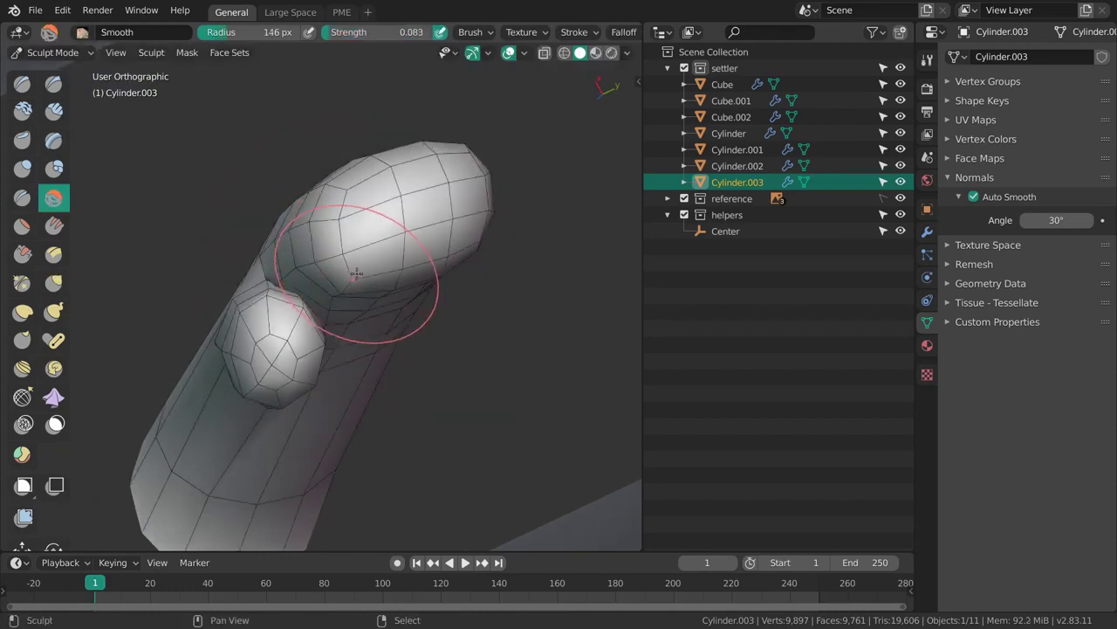
pyautogui.keyDown('shift'); pyautogui.moveTo(356, 274); pyautogui.dragTo(374, 302, button='middle'); pyautogui.keyUp('shift')
pyautogui.press('f')
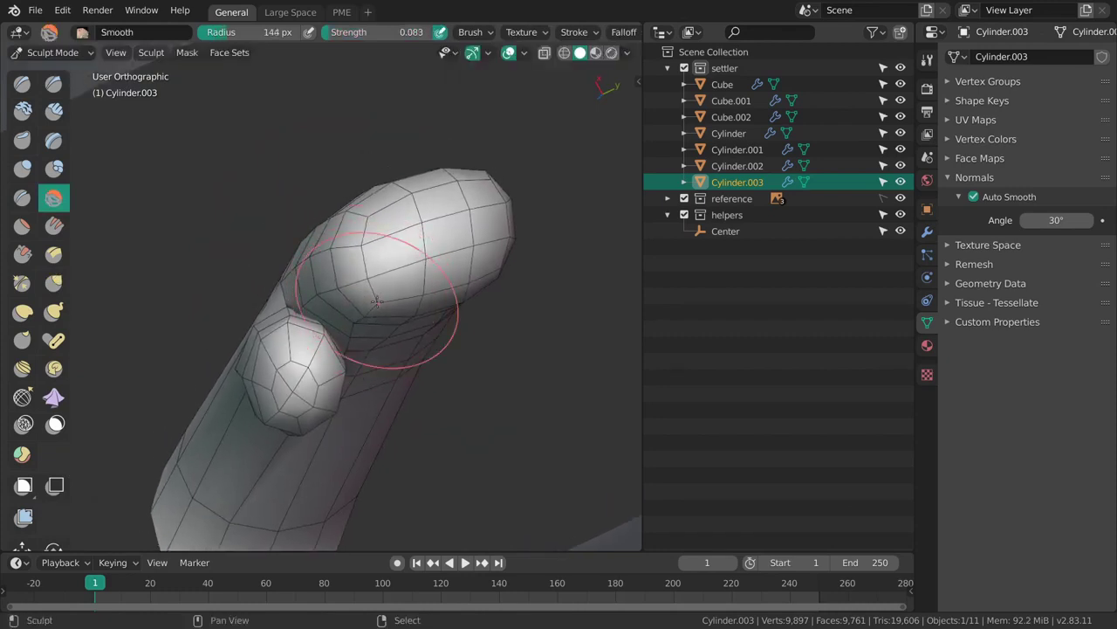
pyautogui.hotkey('shift', 'z')
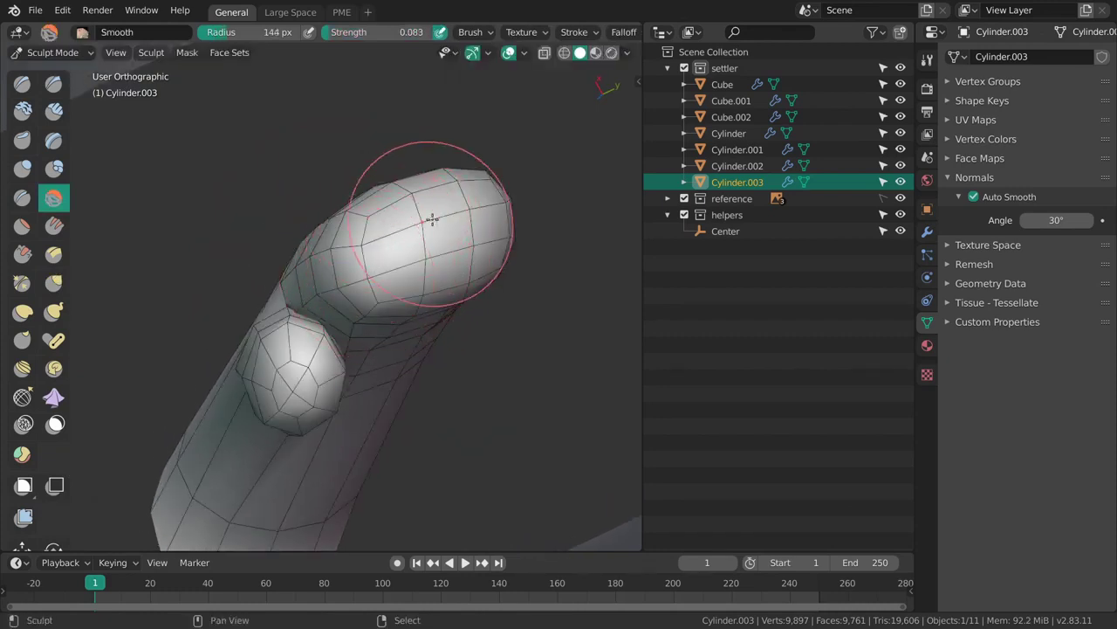
# Set the Smooth brush radius to 80 px and smooth the underside of the mitten's fingers above the thumb.
pyautogui.click(525, 54)
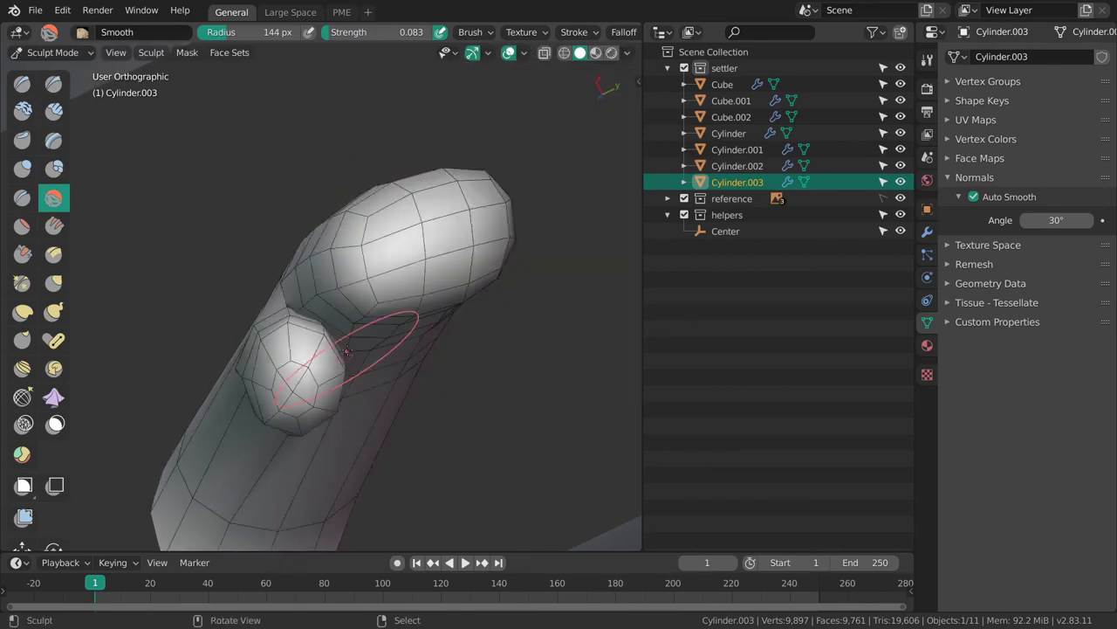
pyautogui.hotkey('shift', 'z')
pyautogui.moveTo(390, 304); pyautogui.dragTo(350, 288, button='middle')
pyautogui.press('f')
pyautogui.click(337, 299)
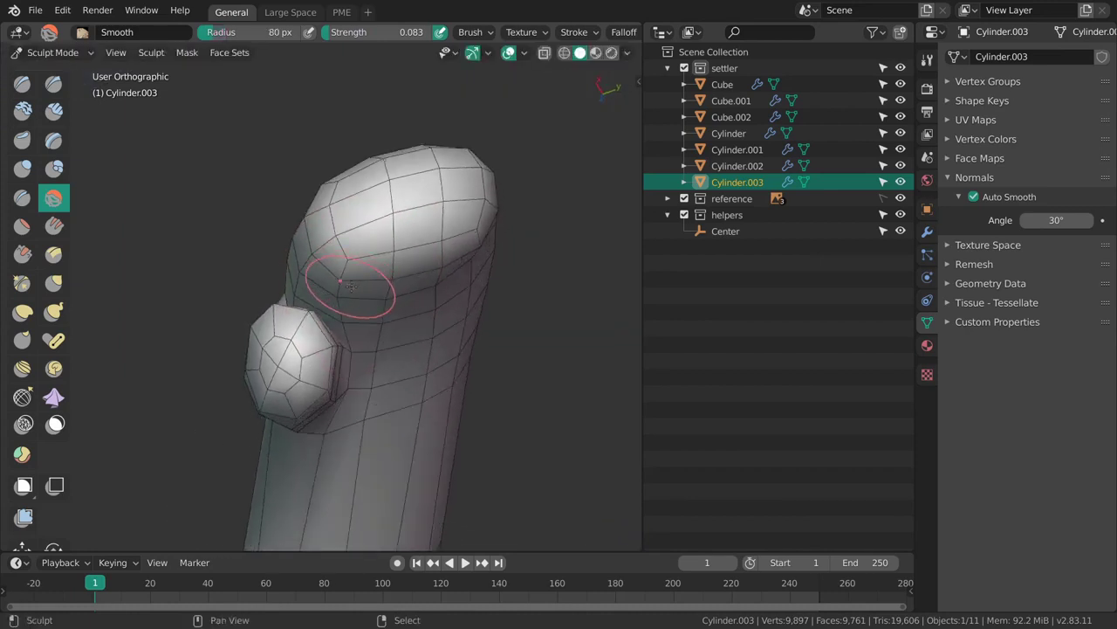
pyautogui.moveTo(456, 248)
pyautogui.mouseDown(button='middle')
pyautogui.moveTo(433, 245)
pyautogui.moveTo(471, 218)
pyautogui.moveTo(400, 245)
pyautogui.moveTo(419, 295)
pyautogui.moveTo(401, 336)
pyautogui.moveTo(406, 357)
pyautogui.moveTo(391, 352)
pyautogui.moveTo(402, 293)
pyautogui.mouseUp(button='middle')
pyautogui.click(370, 242)
# Switch to the Grab brush over the palm, with strength 0.167 and radius 144 px.
pyautogui.press('f')
pyautogui.click(421, 361)
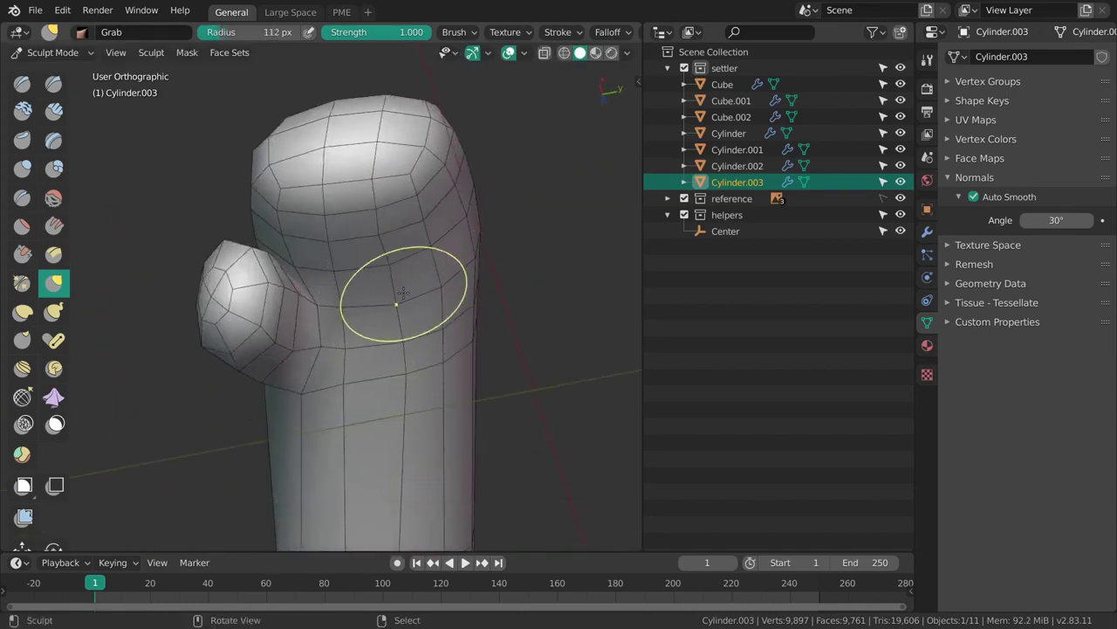
pyautogui.hotkey('shift', 'f')
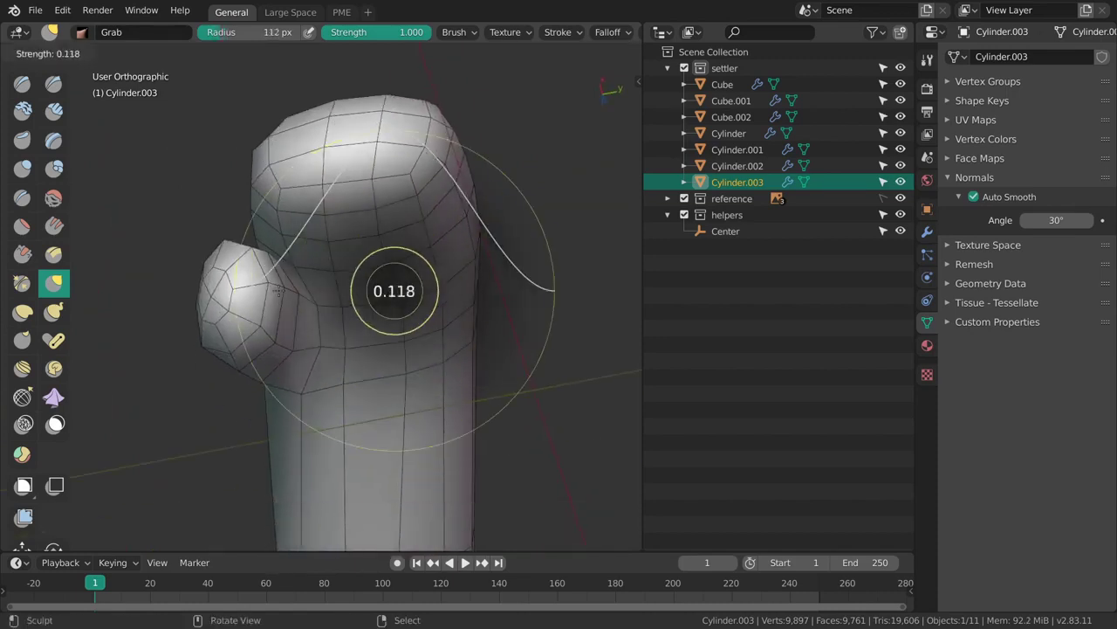
pyautogui.click(284, 291)
pyautogui.moveTo(409, 307); pyautogui.dragTo(379, 299, button='middle')
pyautogui.press('f')
pyautogui.click(406, 299)
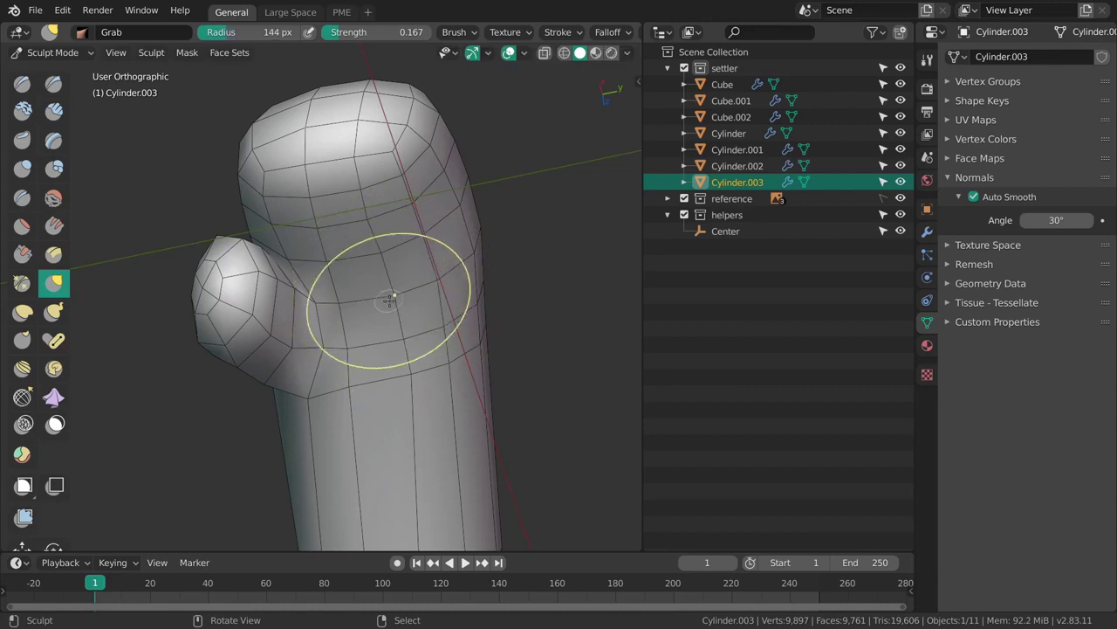
# Raise the Grab brush strength to 0.374 and reduce its radius to 97 px for shaping the palm and wrist.
pyautogui.hotkey('shift', 'f')
pyautogui.click(416, 300)
pyautogui.press('f')
pyautogui.click(401, 296)
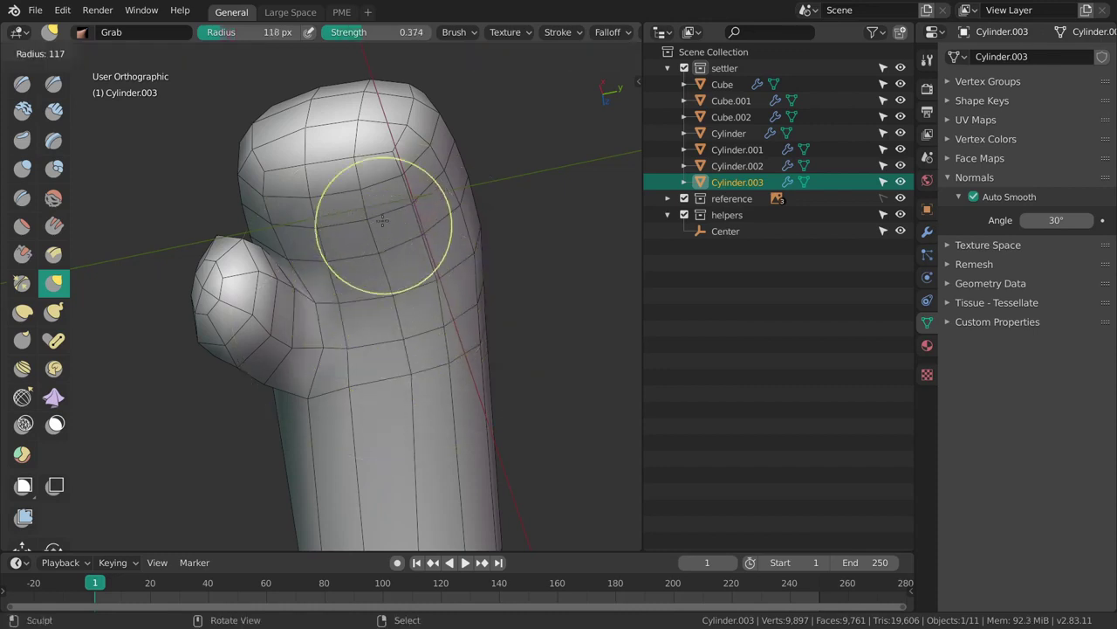
pyautogui.press('f')
pyautogui.moveTo(417, 393)
pyautogui.keyDown('shift'); pyautogui.mouseDown(button='middle')
pyautogui.moveTo(393, 247)
pyautogui.moveTo(396, 272)
pyautogui.mouseUp(button='middle'); pyautogui.keyUp('shift')
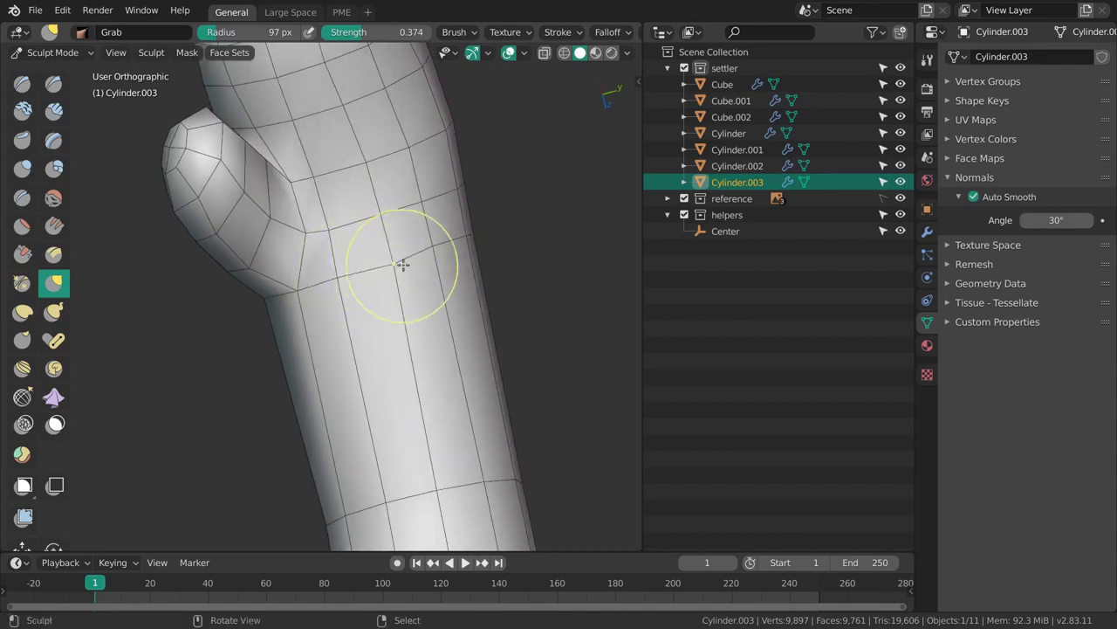
# Reshape the back of the hand and the side profile of the mitten with the Grab brush at 128 px radius.
pyautogui.moveTo(465, 234)
pyautogui.mouseDown(button='middle')
pyautogui.moveTo(400, 304)
pyautogui.moveTo(364, 306)
pyautogui.moveTo(300, 341)
pyautogui.moveTo(392, 353)
pyautogui.moveTo(408, 306)
pyautogui.mouseUp(button='middle')
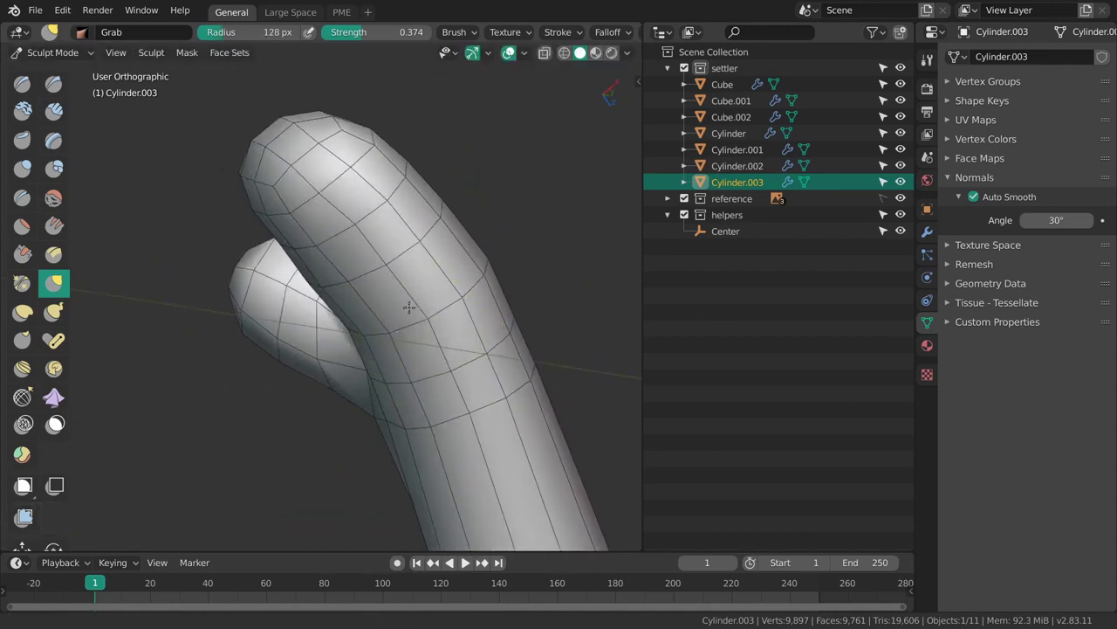
pyautogui.moveTo(347, 286); pyautogui.dragTo(391, 268, button='middle')
pyautogui.press('f')
pyautogui.click(403, 268)
pyautogui.moveTo(334, 278); pyautogui.dragTo(349, 272)
pyautogui.moveTo(349, 272)
pyautogui.mouseDown(button='middle')
pyautogui.moveTo(417, 256)
pyautogui.moveTo(480, 272)
pyautogui.moveTo(476, 284)
pyautogui.mouseUp(button='middle')
pyautogui.moveTo(372, 301); pyautogui.dragTo(388, 283, button='middle')
# Resize the Grab brush and adjust the mitten's contour with short strokes from several angles.
pyautogui.press('f')
pyautogui.click(360, 265)
pyautogui.moveTo(359, 264); pyautogui.dragTo(353, 262)
pyautogui.press('f')
pyautogui.moveTo(353, 262)
pyautogui.mouseDown(button='middle')
pyautogui.moveTo(369, 219)
pyautogui.moveTo(512, 331)
pyautogui.moveTo(437, 250)
pyautogui.mouseUp(button='middle')
pyautogui.click(358, 288)
# Leave Sculpt Mode, deselect everything in Object Mode, and return to sculpting the arm.
pyautogui.hotkey('ctrl', 'Tab')
pyautogui.click(501, 290)
pyautogui.moveTo(411, 309)
pyautogui.mouseDown(button='middle')
pyautogui.moveTo(389, 300)
pyautogui.moveTo(426, 287)
pyautogui.moveTo(421, 301)
pyautogui.moveTo(409, 279)
pyautogui.moveTo(431, 309)
pyautogui.moveTo(411, 287)
pyautogui.mouseUp(button='middle')
pyautogui.press('Tab')
pyautogui.hotkey('alt', 'a')
pyautogui.hotkey('ctrl', 'Tab')
# Refine the wrist's side profile with the Grab brush, using radii of 89 px and 80 px.
pyautogui.press('f')
pyautogui.click(474, 314)
pyautogui.click(295, 282)
pyautogui.moveTo(295, 282); pyautogui.dragTo(352, 305, button='middle')
pyautogui.press('f')
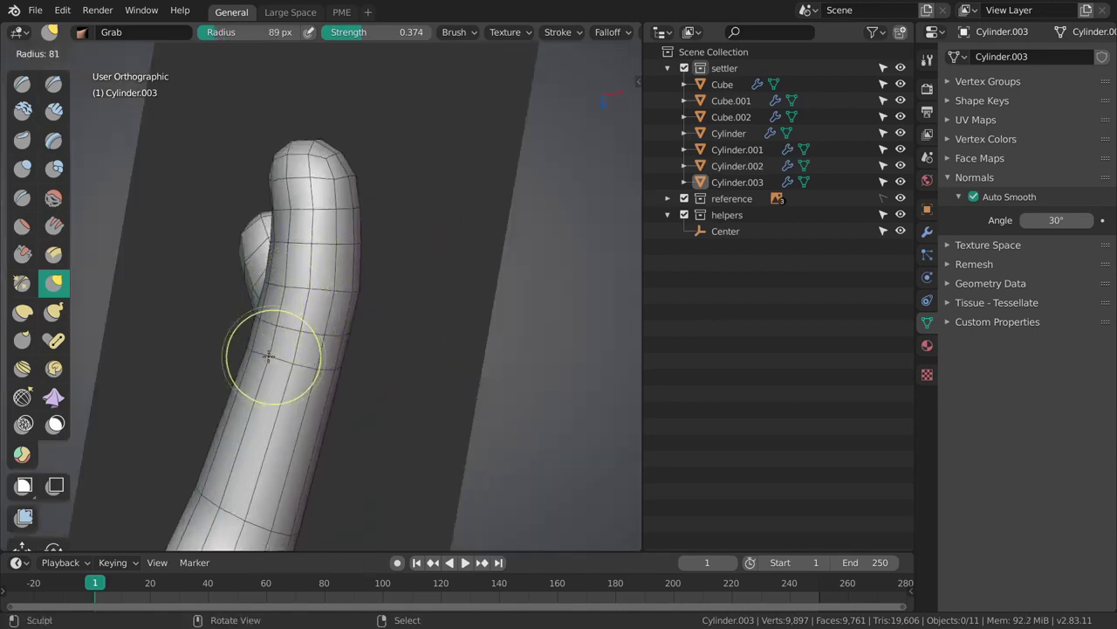
pyautogui.click(270, 352)
pyautogui.moveTo(270, 352)
pyautogui.mouseDown(button='middle')
pyautogui.moveTo(442, 319)
pyautogui.moveTo(449, 297)
pyautogui.mouseUp(button='middle')
# Switch to Object Mode to check the arm's overall shape, and enter Edit Mode on the arm mesh.
pyautogui.hotkey('ctrl', 'Tab')
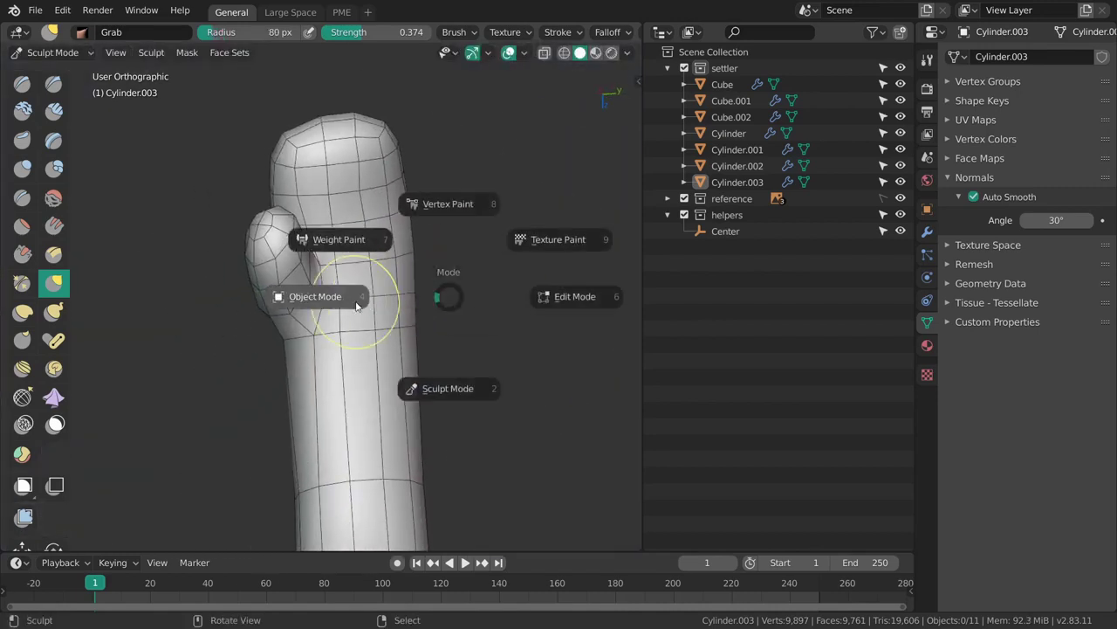
pyautogui.click(359, 297)
pyautogui.keyDown('ctrl'); pyautogui.moveTo(435, 388); pyautogui.dragTo(421, 510, button='middle'); pyautogui.keyUp('ctrl')
pyautogui.moveTo(421, 510); pyautogui.dragTo(380, 476, button='middle')
pyautogui.keyDown('ctrl'); pyautogui.moveTo(379, 477); pyautogui.dragTo(393, 323, button='middle'); pyautogui.keyUp('ctrl')
pyautogui.hotkey('ctrl', 'Tab')
pyautogui.click(391, 363)
# Add one edge loop around the forearm just below the thumb base with a slide factor of -0.811.
pyautogui.keyDown('shift'); pyautogui.moveTo(393, 328); pyautogui.dragTo(444, 323, button='middle'); pyautogui.keyUp('shift')
pyautogui.keyDown('ctrl'); pyautogui.moveTo(444, 323); pyautogui.dragTo(453, 361, button='middle'); pyautogui.keyUp('ctrl')
pyautogui.scroll(-3, 452, 365)
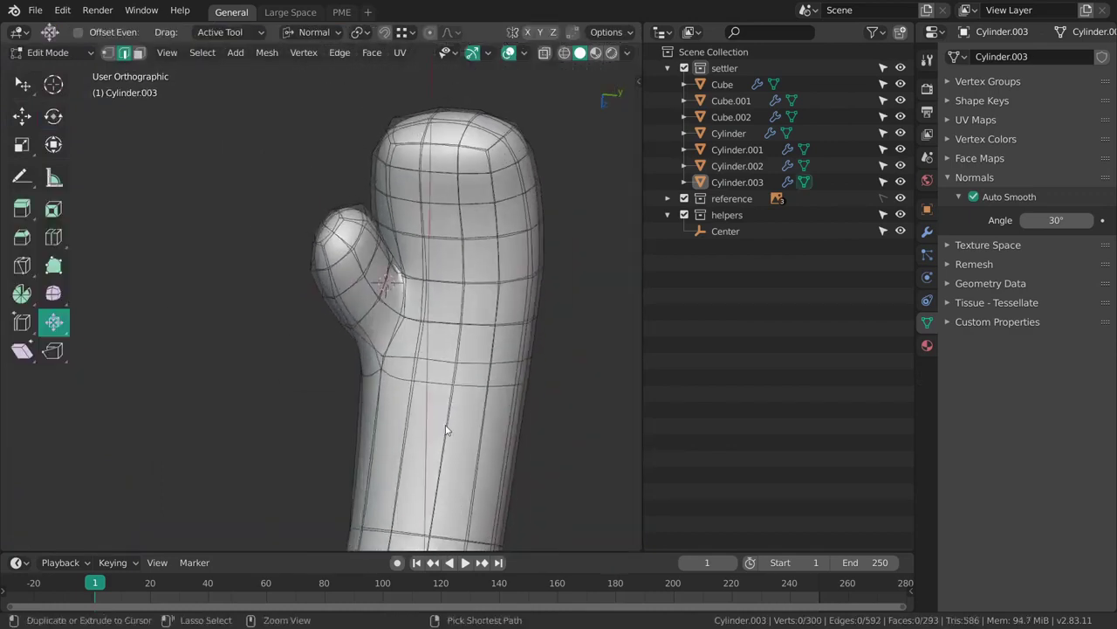
pyautogui.hotkey('ctrl', 'r')
pyautogui.moveTo(463, 378); pyautogui.dragTo(469, 426)
pyautogui.keyDown('shift'); pyautogui.moveTo(470, 426); pyautogui.dragTo(460, 321, button='middle'); pyautogui.keyUp('shift')
pyautogui.moveTo(460, 322); pyautogui.dragTo(493, 285, button='middle')
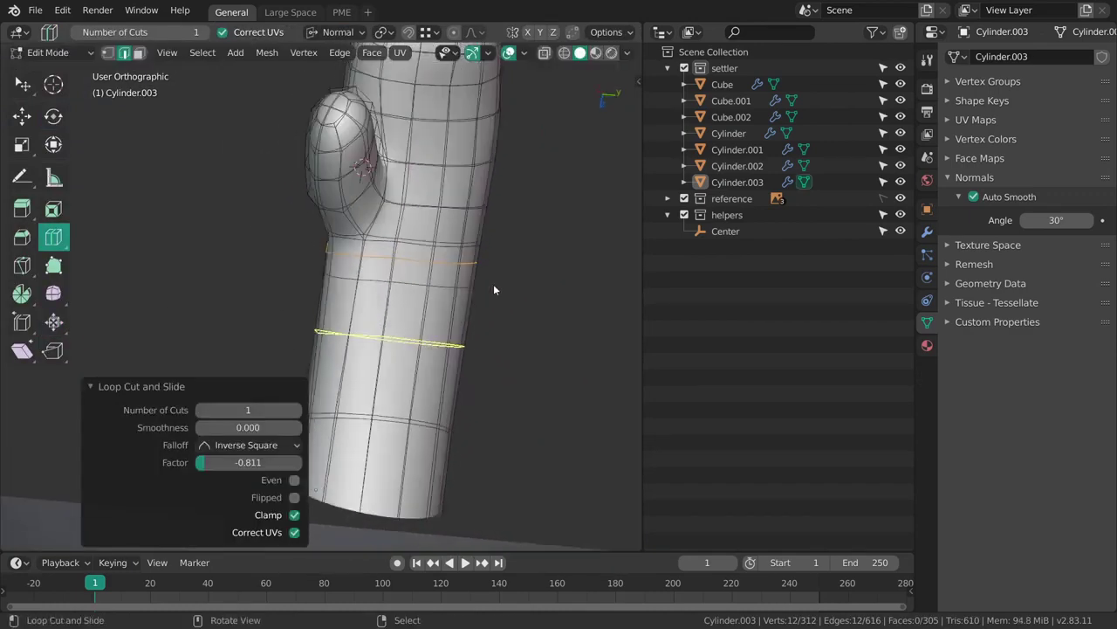
# Reposition the new edge loop at the wrist and clear the selection.
pyautogui.press('g')
pyautogui.moveTo(414, 262); pyautogui.dragTo(404, 270)
pyautogui.press('g')
pyautogui.click(405, 264)
pyautogui.hotkey('alt', 'a')
pyautogui.keyDown('alt'); pyautogui.moveTo(436, 279); pyautogui.dragTo(313, 352, button='middle'); pyautogui.keyUp('alt')
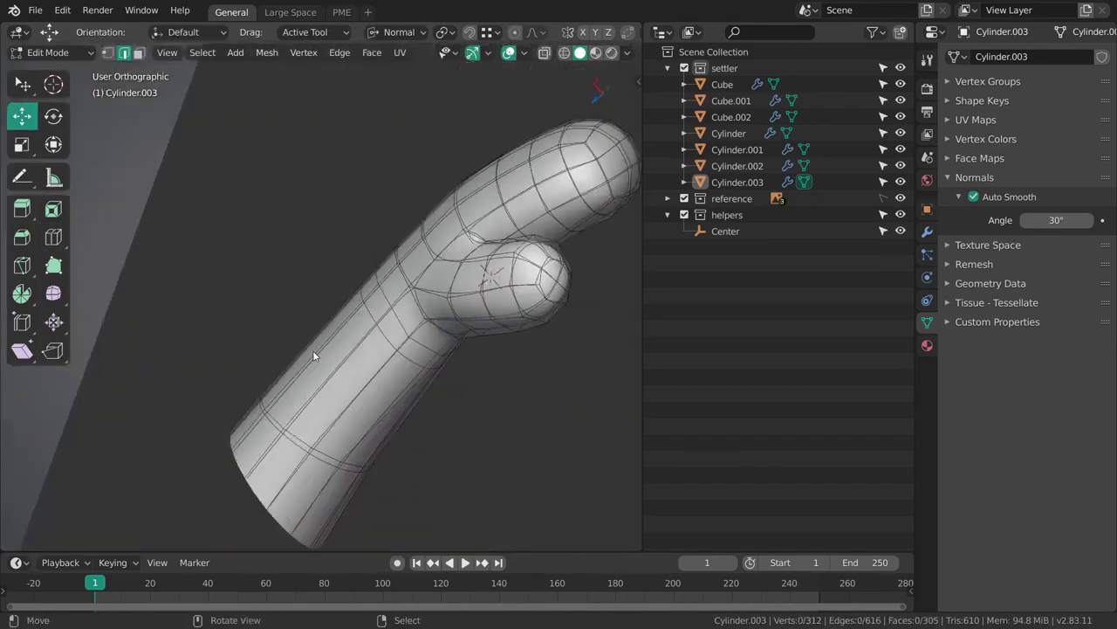
# Bevel the edge loop around the middle of the forearm with an offset of about 0.05 m.
pyautogui.moveTo(566, 405); pyautogui.dragTo(467, 260, button='middle')
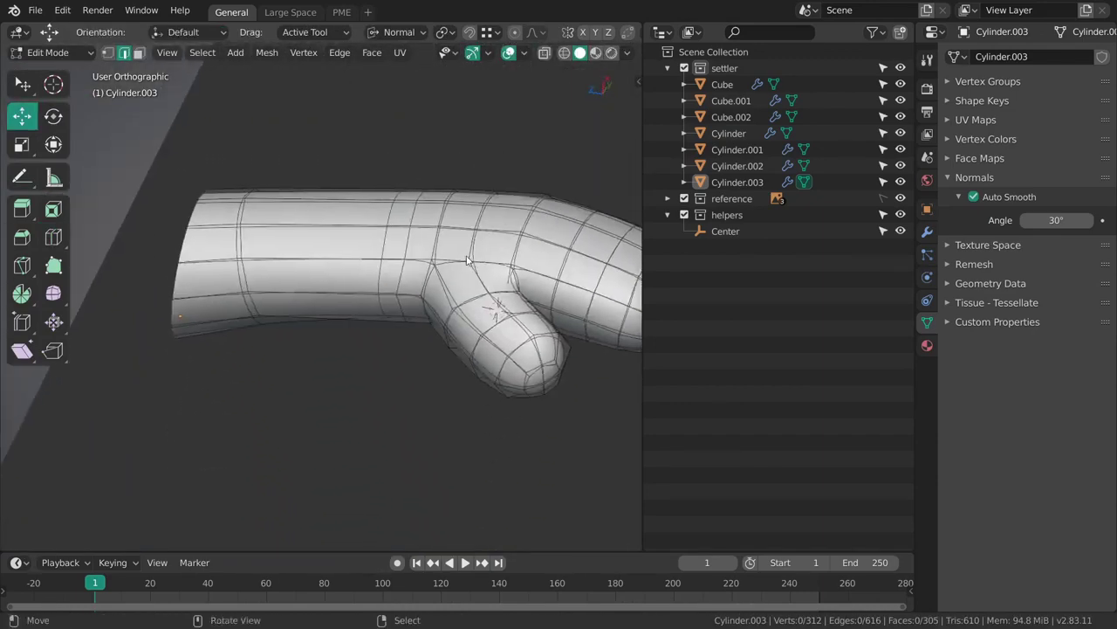
pyautogui.keyDown('shift'); pyautogui.moveTo(407, 307); pyautogui.dragTo(458, 313, button='middle'); pyautogui.keyUp('shift')
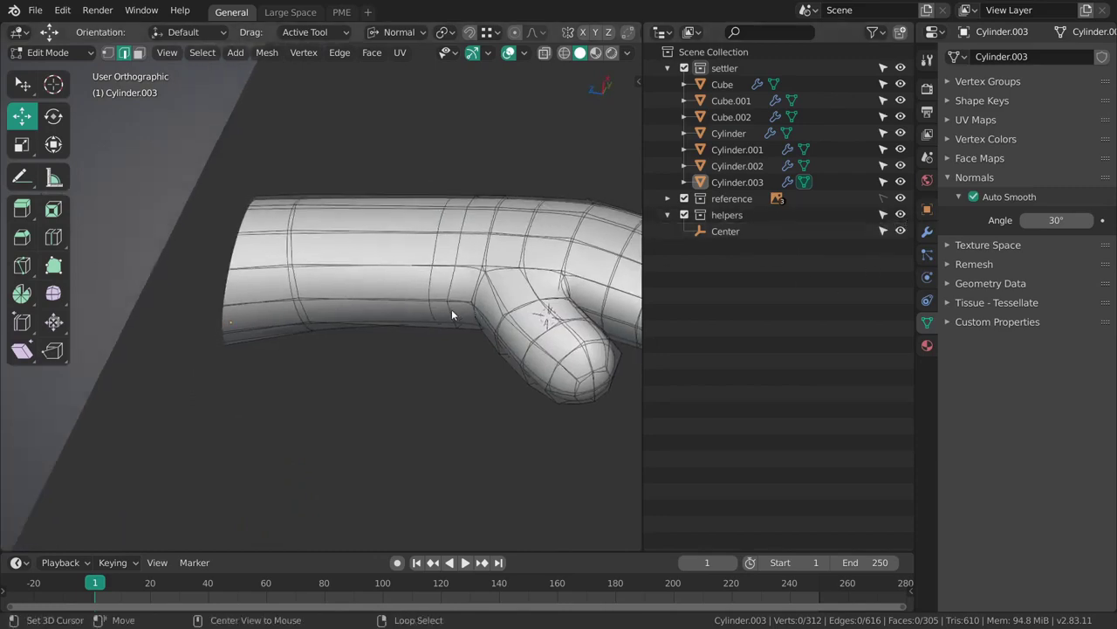
pyautogui.hotkey('alt', 'b')
pyautogui.press('KP_1')
pyautogui.keyDown('ctrl'); pyautogui.moveTo(429, 381); pyautogui.dragTo(384, 367, button='middle'); pyautogui.keyUp('ctrl')
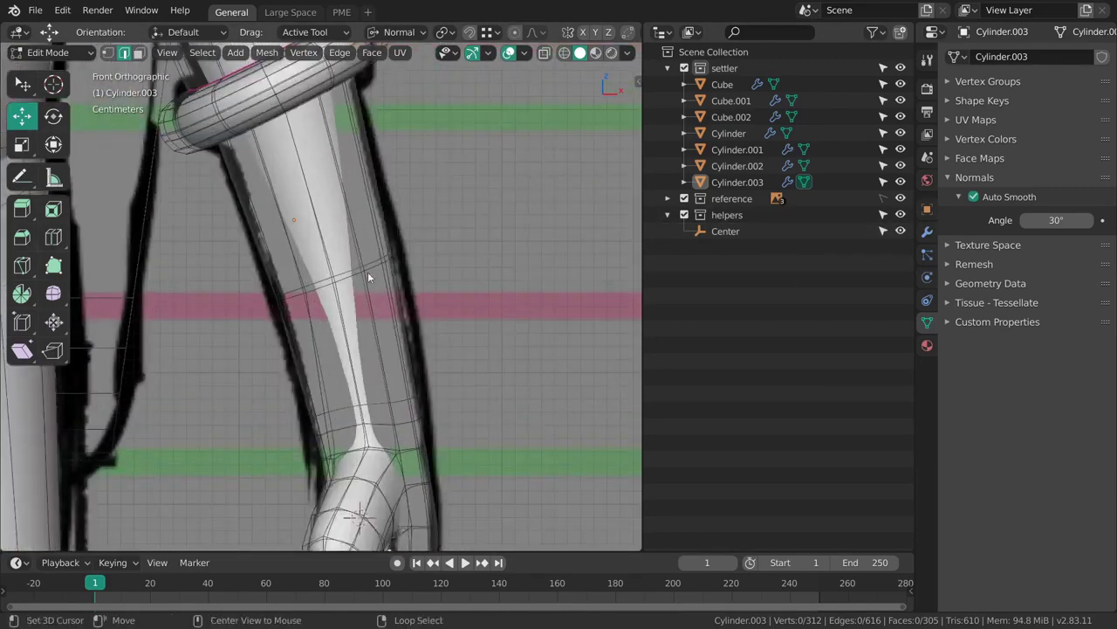
pyautogui.hotkey('ctrl', 'b')
pyautogui.moveTo(434, 339); pyautogui.dragTo(474, 399)
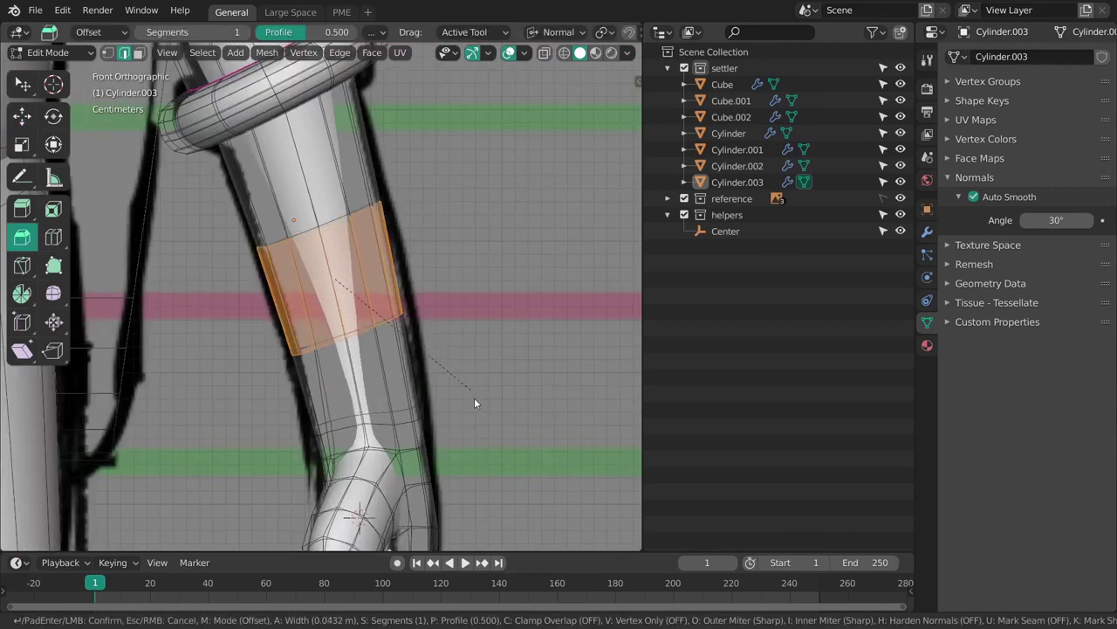
pyautogui.click(480, 401)
# Turn off the edit-mode display of the arm's Subdivision Surface modifier and clear the edge selection.
pyautogui.click(927, 231)
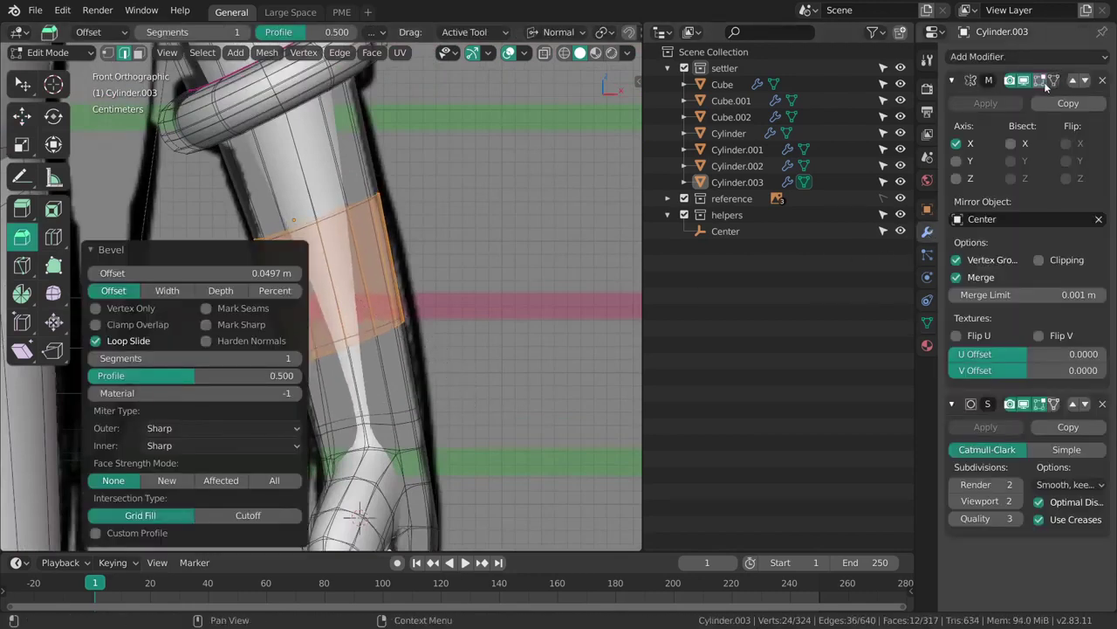
pyautogui.click(1041, 404)
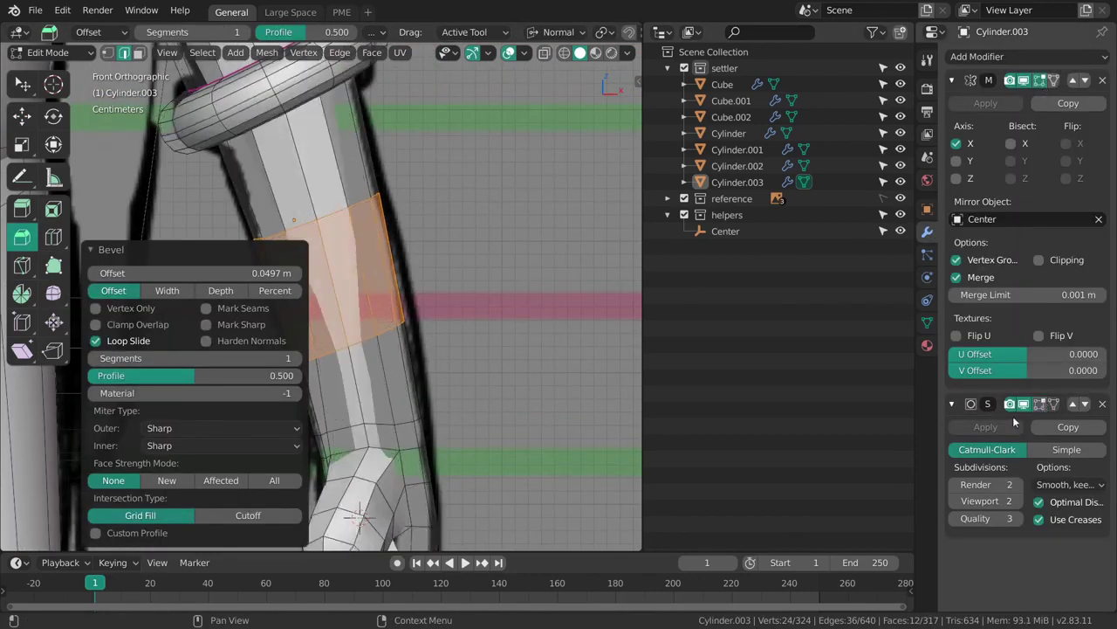
pyautogui.keyDown('shift'); pyautogui.moveTo(382, 301); pyautogui.dragTo(429, 312, button='middle'); pyautogui.keyUp('shift')
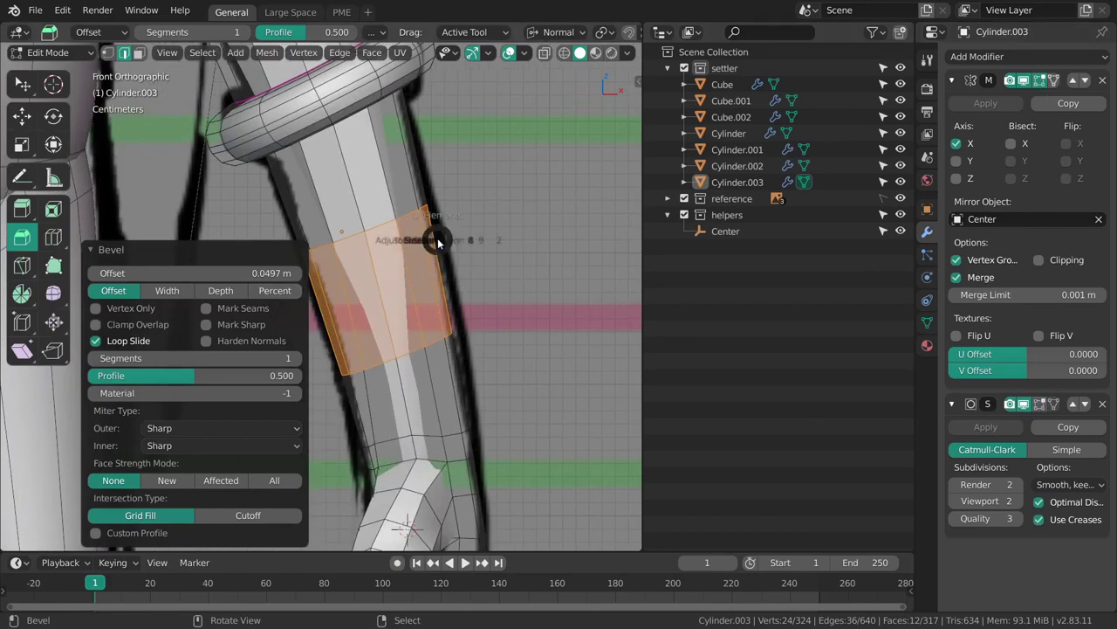
pyautogui.scroll(-6, 444, 349)
pyautogui.click(460, 319)
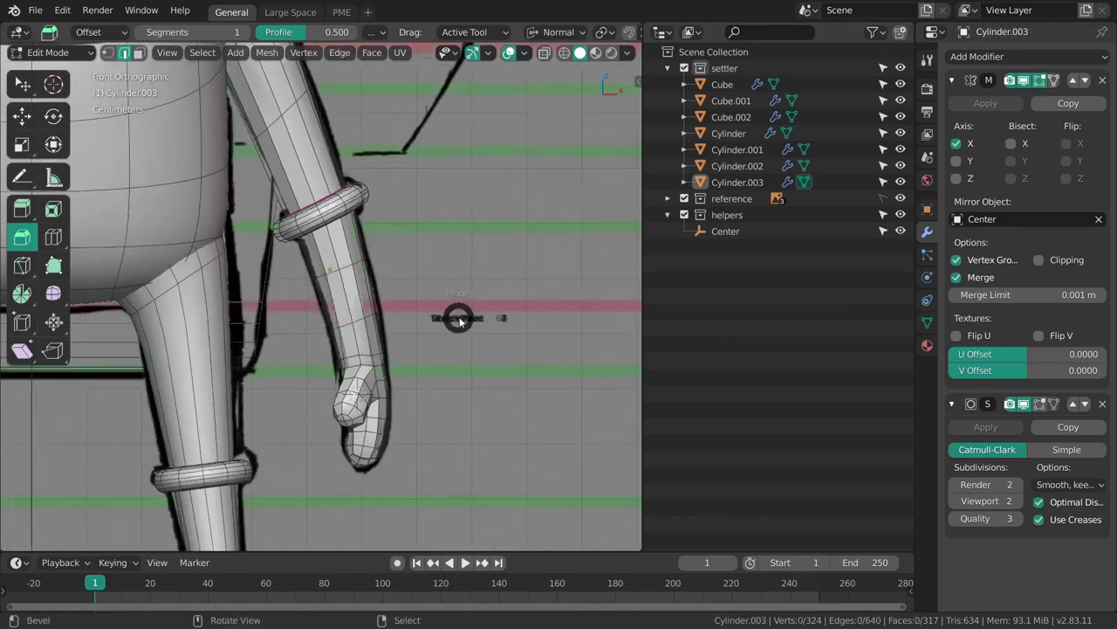
pyautogui.click(426, 316)
# Bevel the edge loop around the middle of the upper arm, then return to Object Mode.
pyautogui.scroll(-4, 402, 253)
pyautogui.keyDown('shift'); pyautogui.moveTo(402, 275); pyautogui.dragTo(439, 329, button='middle'); pyautogui.keyUp('shift')
pyautogui.scroll(3, 419, 341)
pyautogui.press('Tab')
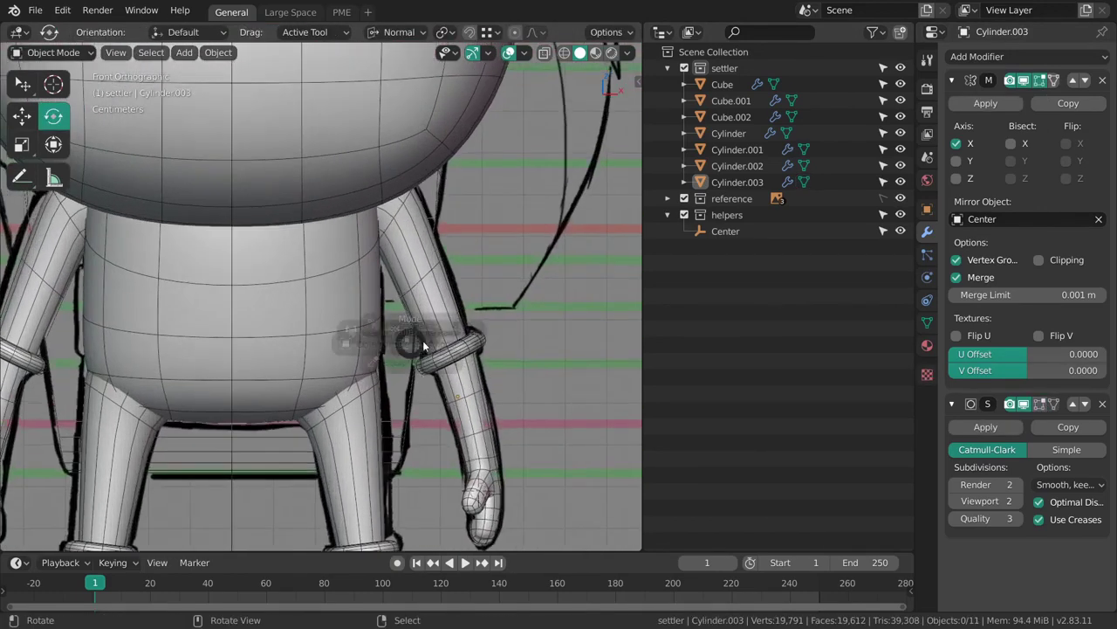
pyautogui.press('Tab')
pyautogui.hotkey('ctrl', 'b')
pyautogui.click(478, 339)
pyautogui.hotkey('alt', 'a')
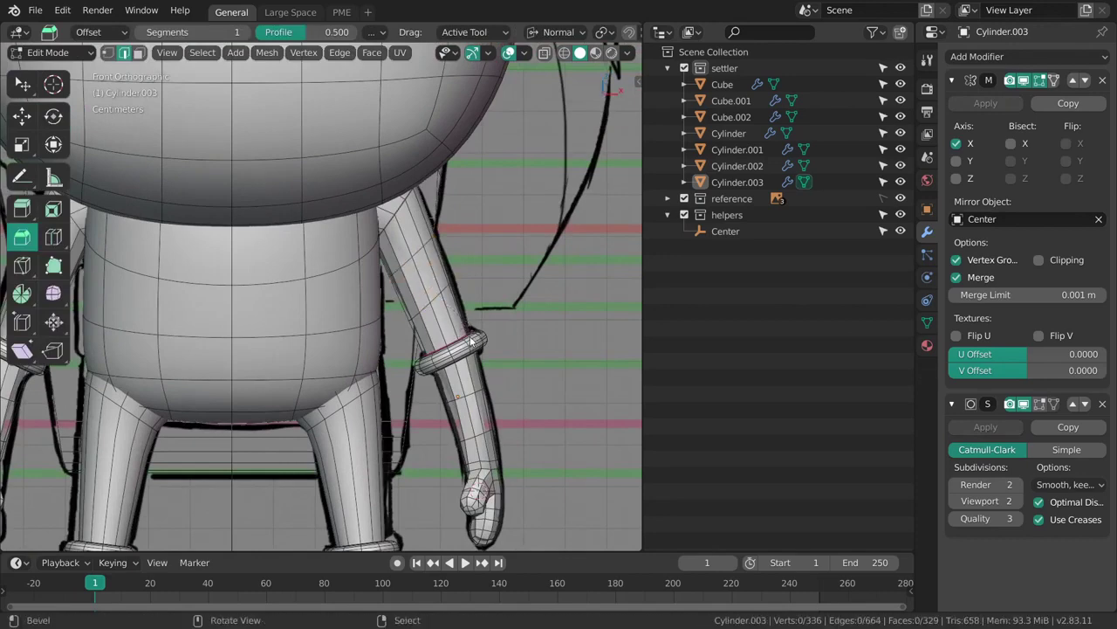
pyautogui.scroll(-4, 477, 289)
pyautogui.hotkey('ctrl', 'Tab')
pyautogui.click(403, 323)
pyautogui.keyDown('shift'); pyautogui.moveTo(402, 327); pyautogui.dragTo(438, 270, button='middle'); pyautogui.keyUp('shift')
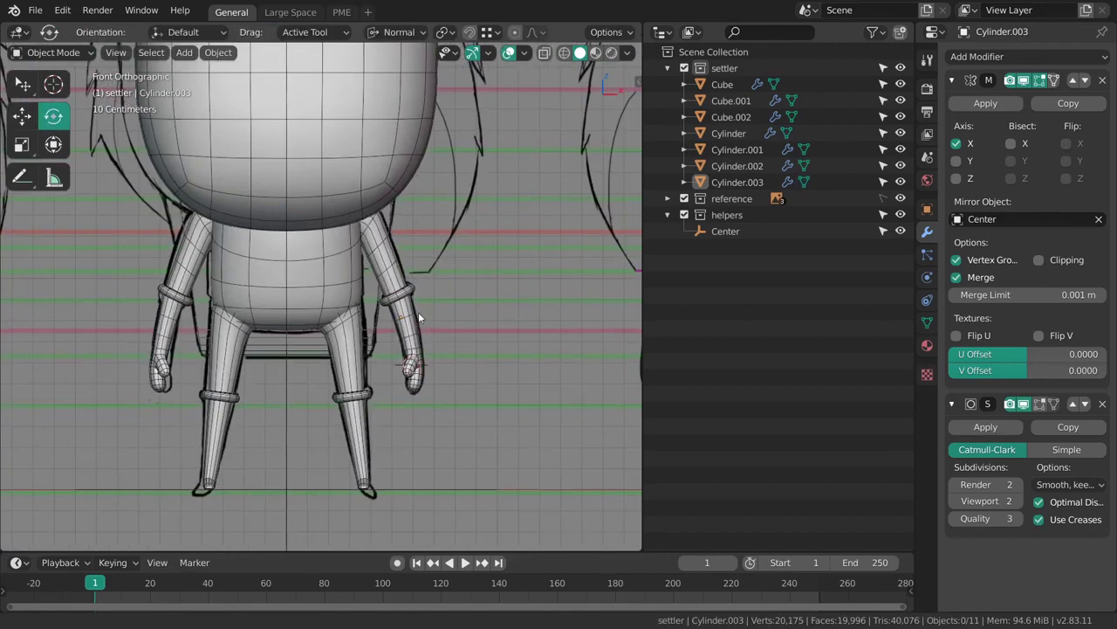
# Move the upper arm's edge loops in front view so that the arm follows the reference sketch.
pyautogui.scroll(5, 419, 312)
pyautogui.click(463, 231)
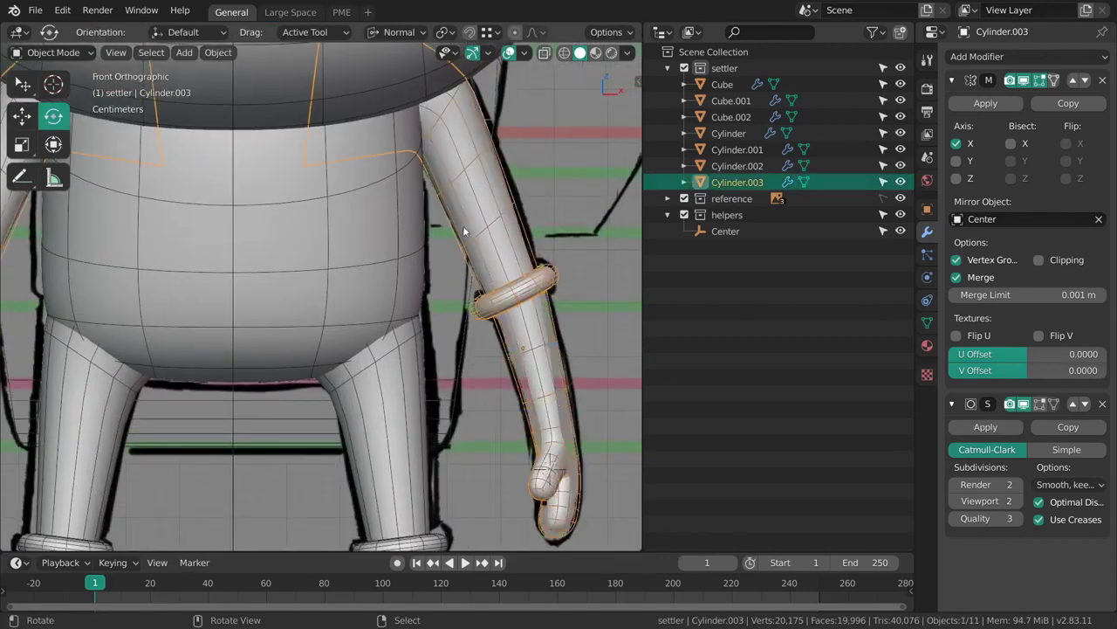
pyautogui.keyDown('shift'); pyautogui.moveTo(463, 231); pyautogui.dragTo(407, 298, button='middle'); pyautogui.keyUp('shift')
pyautogui.scroll(3, 428, 264)
pyautogui.press('Tab')
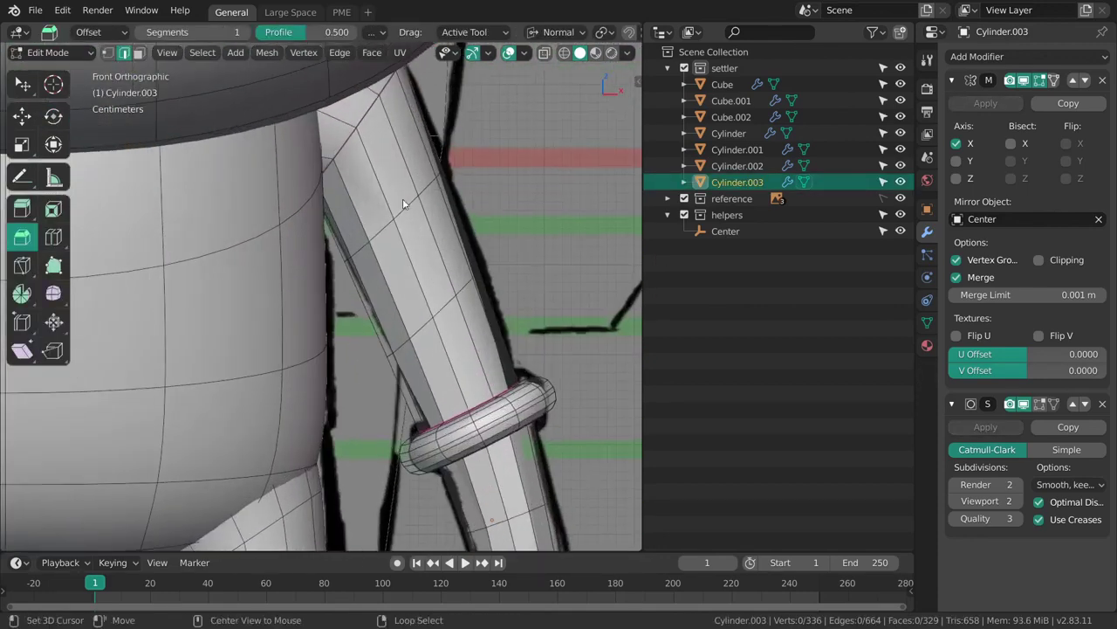
pyautogui.keyDown('alt'); pyautogui.click(404, 204); pyautogui.keyUp('alt')
pyautogui.hotkey('shift', 'space')
pyautogui.press('g')
pyautogui.moveTo(452, 316); pyautogui.dragTo(449, 311)
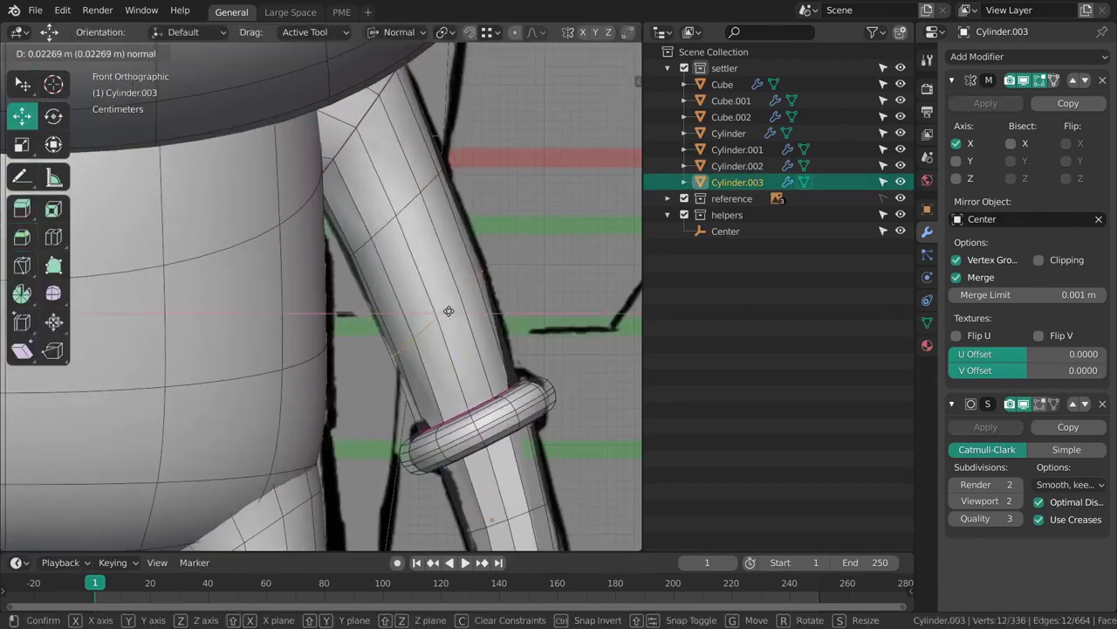
pyautogui.click(463, 317)
pyautogui.press('g')
pyautogui.click(468, 309)
pyautogui.keyDown('ctrl'); pyautogui.moveTo(468, 311); pyautogui.dragTo(310, 379, button='middle'); pyautogui.keyUp('ctrl')
pyautogui.press('Tab')
pyautogui.hotkey('alt', 'a')
# Open the arm mesh for editing in right side view and set the transform orientation to Global.
pyautogui.press('KP_3')
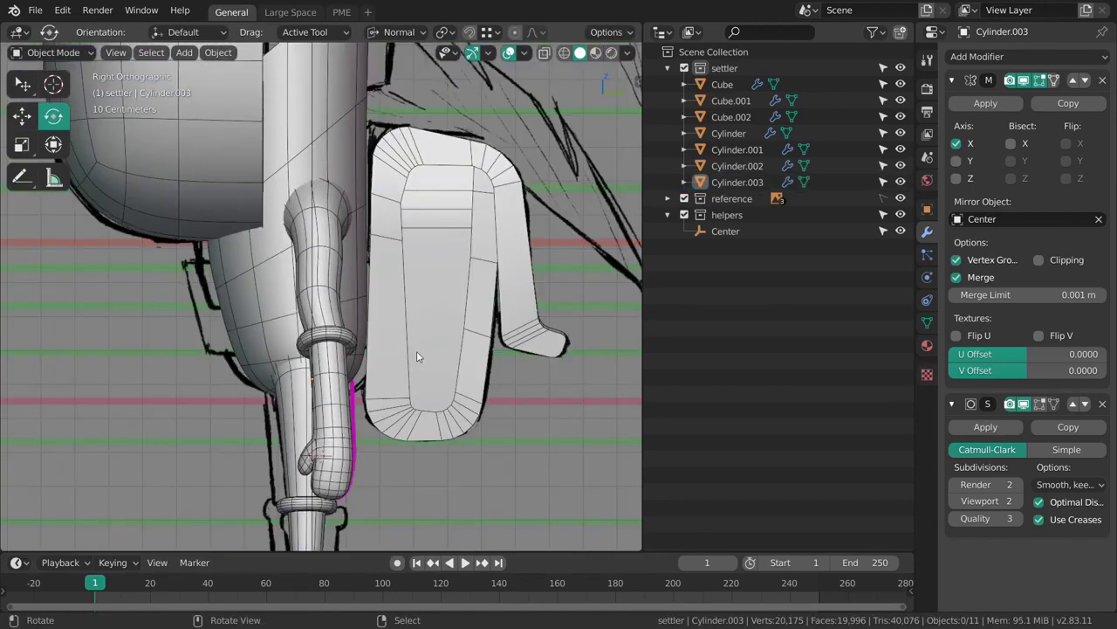
pyautogui.keyDown('shift'); pyautogui.moveTo(352, 323); pyautogui.dragTo(362, 367, button='middle'); pyautogui.keyUp('shift')
pyautogui.rightClick(377, 331)
pyautogui.press('Tab')
pyautogui.keyDown('shift'); pyautogui.moveTo(393, 302); pyautogui.dragTo(398, 321, button='middle'); pyautogui.keyUp('shift')
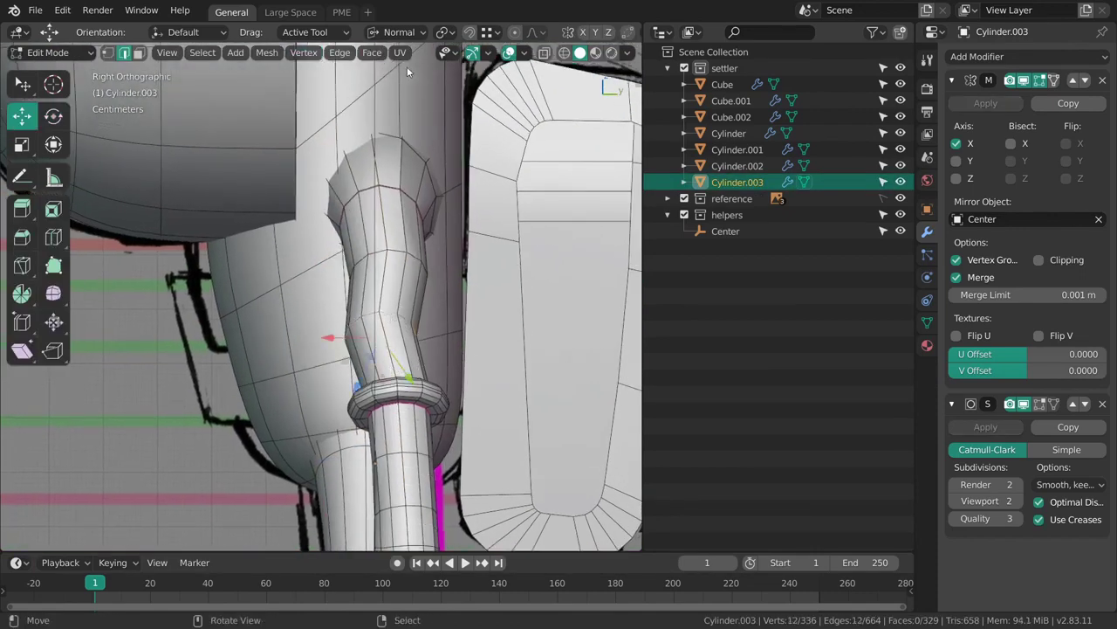
pyautogui.click(424, 32)
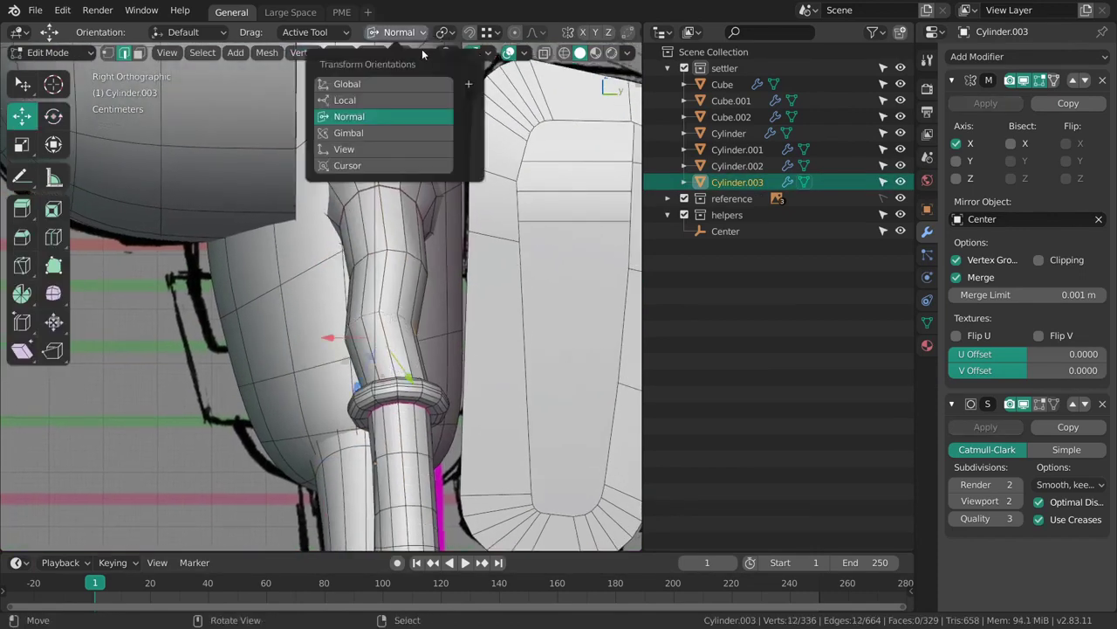
pyautogui.click(389, 91)
# Move the upper arm's edge loops along the Y axis to straighten the arm in side view.
pyautogui.moveTo(445, 338); pyautogui.dragTo(459, 337)
pyautogui.moveTo(453, 278); pyautogui.dragTo(454, 279)
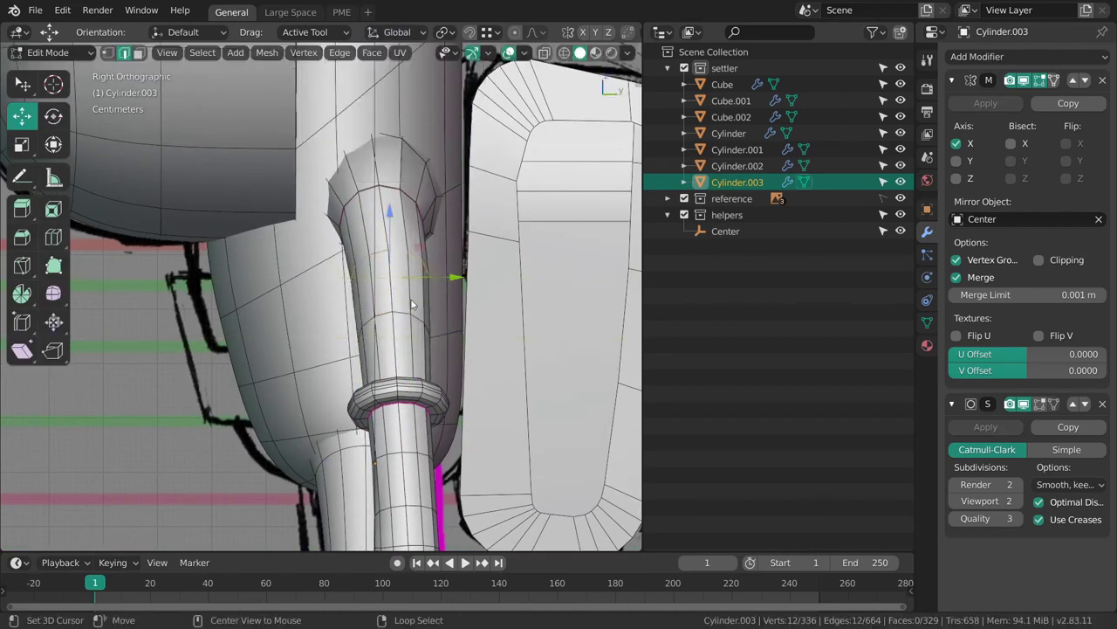
pyautogui.moveTo(451, 338); pyautogui.dragTo(439, 338)
pyautogui.moveTo(442, 229); pyautogui.dragTo(447, 229)
pyautogui.hotkey('alt', 'a')
pyautogui.keyDown('ctrl'); pyautogui.moveTo(429, 427); pyautogui.dragTo(433, 513, button='middle'); pyautogui.keyUp('ctrl')
pyautogui.keyDown('shift'); pyautogui.moveTo(432, 513); pyautogui.dragTo(461, 356, button='middle'); pyautogui.keyUp('shift')
pyautogui.press('Tab')
# Inspect the arms and the backpack from several angles.
pyautogui.hotkey('alt', 'a')
pyautogui.press('`')
pyautogui.moveTo(409, 273); pyautogui.dragTo(463, 331, button='middle')
pyautogui.moveTo(343, 221); pyautogui.dragTo(367, 293, button='middle')
pyautogui.rightClick(393, 291)
pyautogui.press('Tab')
pyautogui.press('Tab')
pyautogui.press('`')
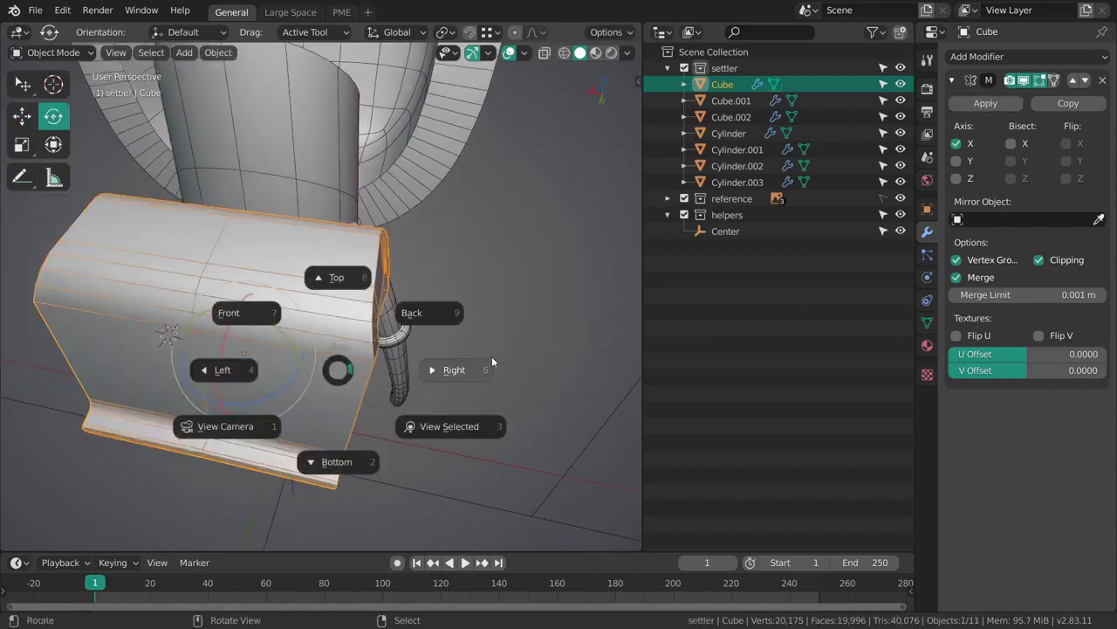
pyautogui.click(492, 356)
pyautogui.press('`')
pyautogui.click(381, 300)
pyautogui.press('KP_5')
# Save the Blender file with the character shown in right side view.
pyautogui.keyDown('shift'); pyautogui.moveTo(421, 333); pyautogui.dragTo(487, 304, button='middle'); pyautogui.keyUp('shift')
pyautogui.hotkey('ctrl', 's')
pyautogui.scroll(5, 420, 262)
pyautogui.scroll(-3, 442, 253)
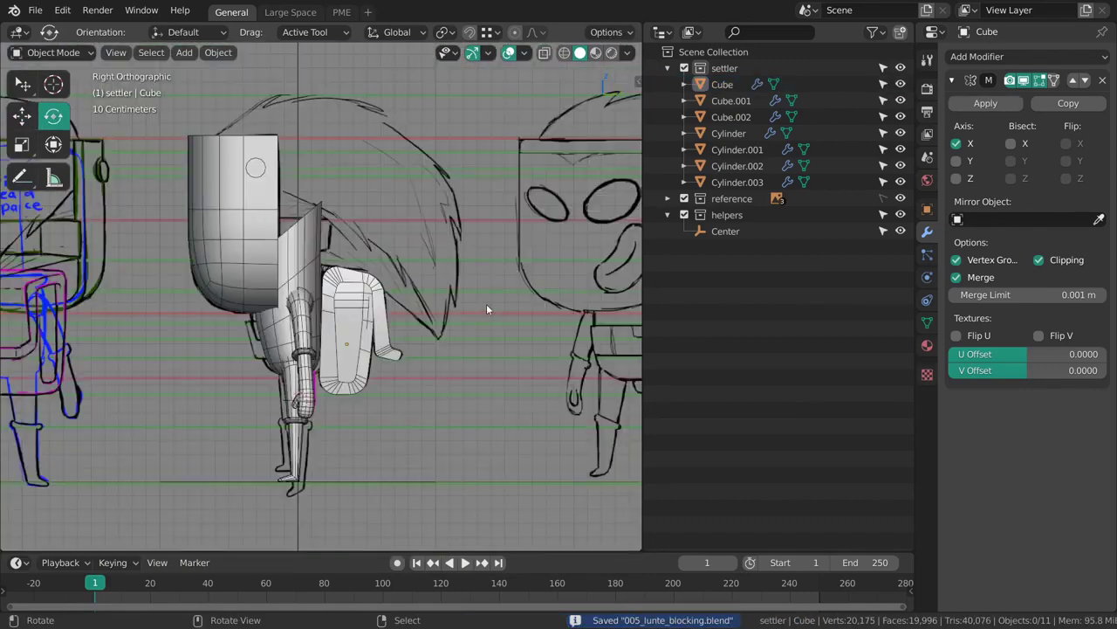
# Compare the torso with the reference sketches in wireframe shading, then go back to solid shading.
pyautogui.press('z')
pyautogui.moveTo(422, 288)
pyautogui.keyDown('shift'); pyautogui.mouseDown(button='middle')
pyautogui.moveTo(444, 297)
pyautogui.moveTo(440, 253)
pyautogui.moveTo(390, 289)
pyautogui.moveTo(361, 286)
pyautogui.moveTo(399, 269)
pyautogui.moveTo(447, 319)
pyautogui.moveTo(498, 327)
pyautogui.mouseUp(button='middle'); pyautogui.keyUp('shift')
pyautogui.click(384, 311)
pyautogui.scroll(4, 434, 306)
pyautogui.scroll(2, 365, 275)
pyautogui.press('z')
pyautogui.click(355, 266)
# Duplicate the face loops around the middle of the torso in place and separate them into their own object.
pyautogui.rightClick(351, 284)
pyautogui.press('Tab')
pyautogui.click(388, 290)
pyautogui.press('3')
pyautogui.keyDown('alt'); pyautogui.click(441, 295); pyautogui.keyUp('alt')
pyautogui.scroll(2, 427, 339)
pyautogui.hotkey('shift', 'd')
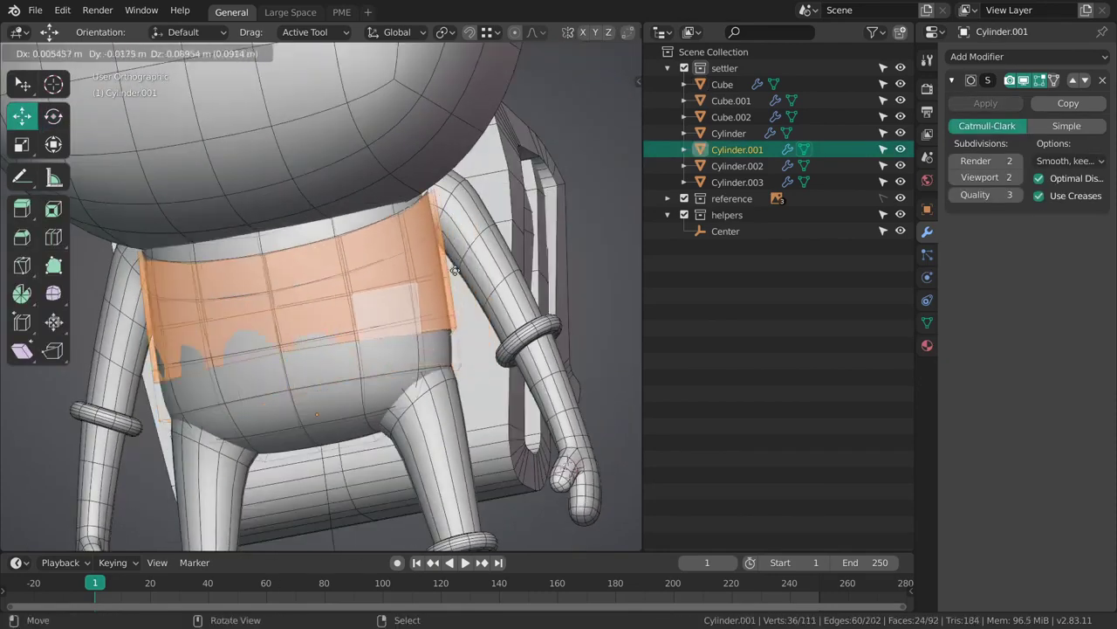
pyautogui.rightClick(464, 284)
pyautogui.press('p')
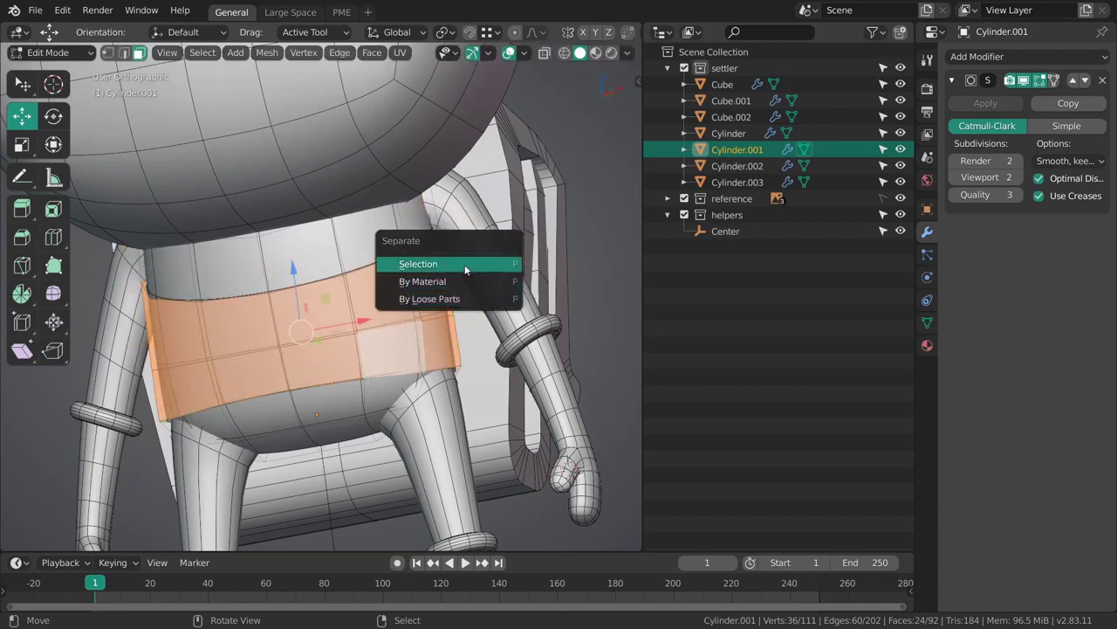
pyautogui.click(461, 264)
# Enlarge all faces of the separated torso band outward with Shrink/Fatten so it stands off the body.
pyautogui.press('Tab')
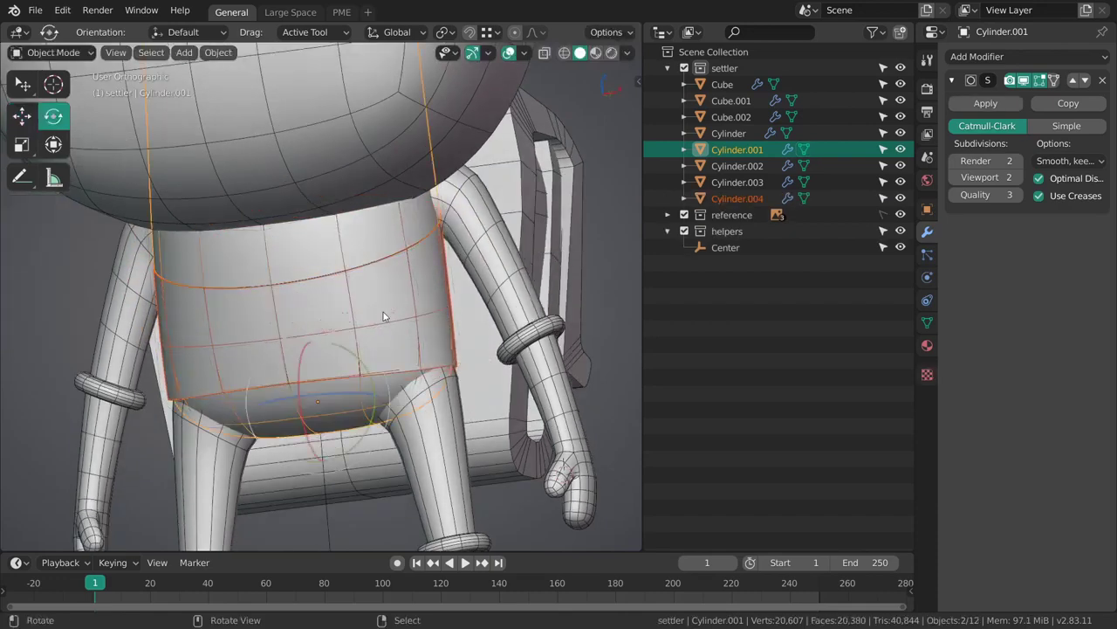
pyautogui.click(383, 312)
pyautogui.press('Tab')
pyautogui.press('a')
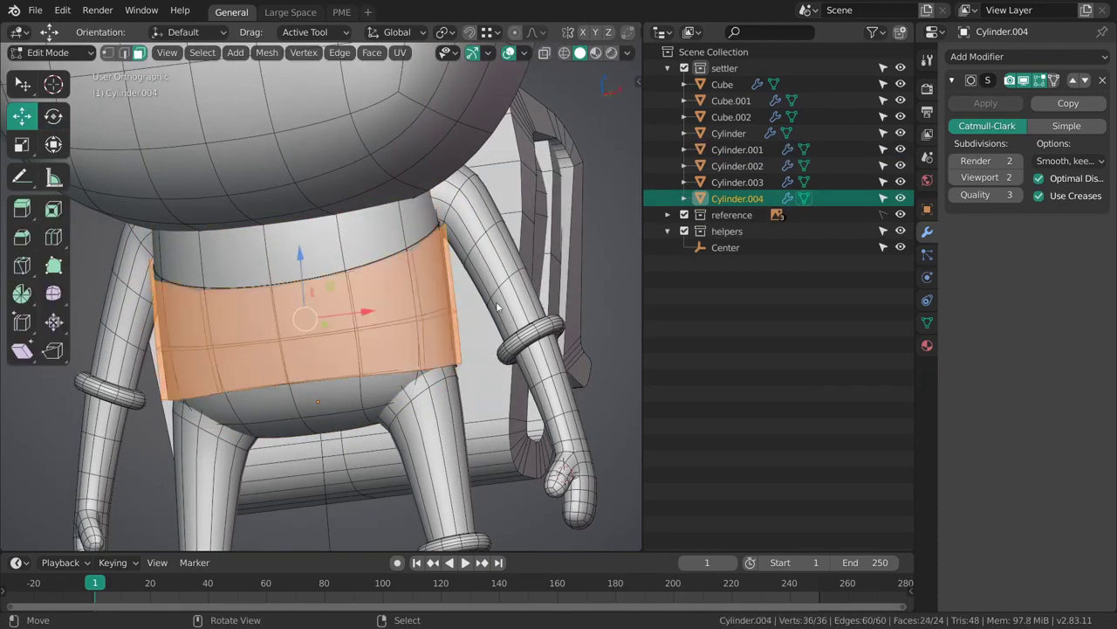
pyautogui.moveTo(504, 312); pyautogui.dragTo(466, 323, button='middle')
pyautogui.hotkey('alt', 's')
pyautogui.moveTo(486, 324); pyautogui.dragTo(481, 291)
pyautogui.moveTo(419, 314); pyautogui.dragTo(498, 343, button='middle')
pyautogui.moveTo(499, 343); pyautogui.dragTo(503, 345)
# Add a Solidify modifier to the torso band and place it above the Subdivision Surface modifier.
pyautogui.click(969, 57)
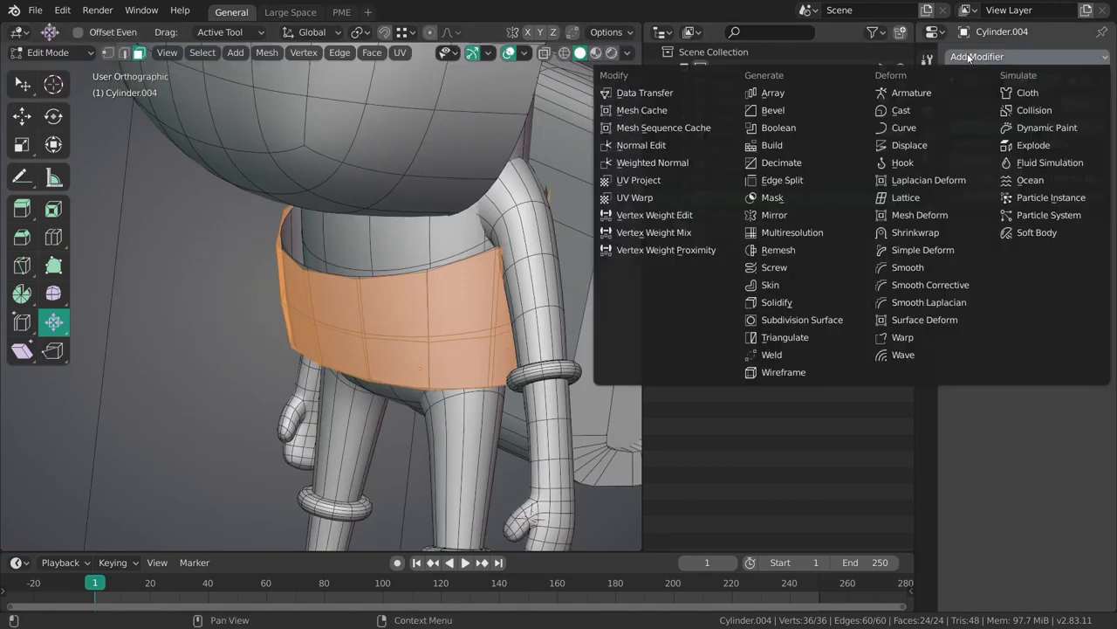
pyautogui.click(812, 302)
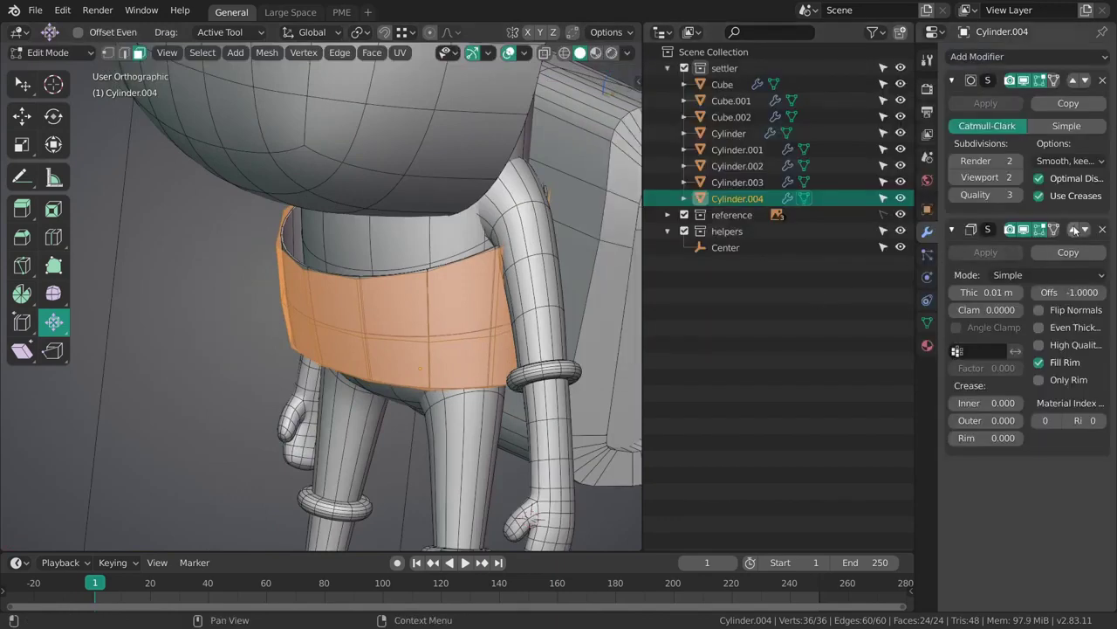
pyautogui.click(1074, 229)
# Set the band's Solidify thickness to 0.078 m, hiding the Subdivision Surface in the viewport while adjusting it.
pyautogui.press('Tab')
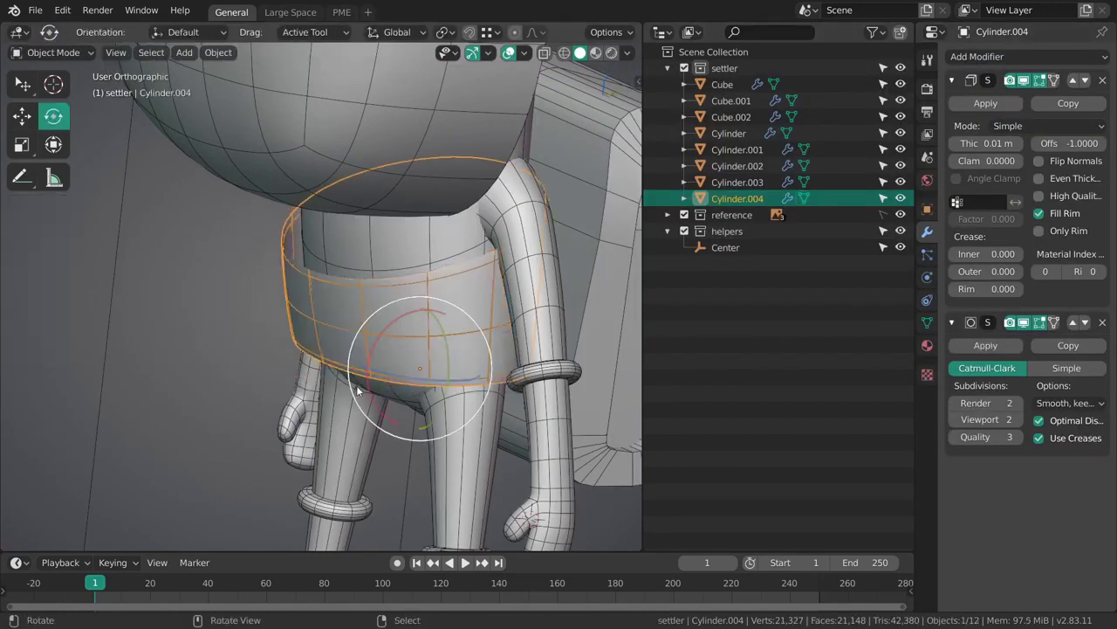
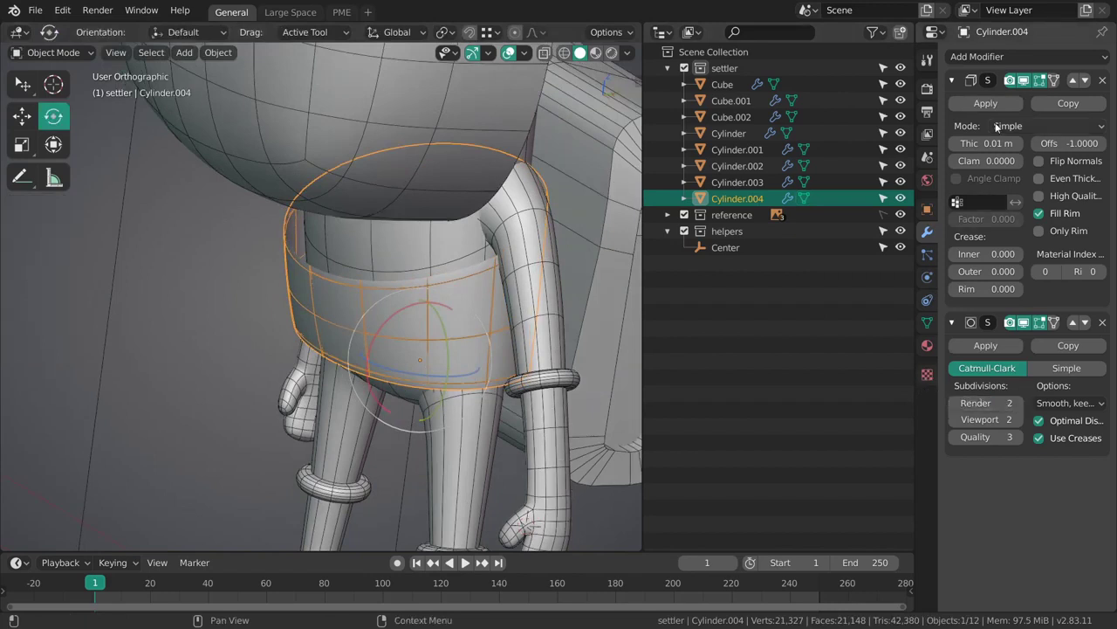
pyautogui.moveTo(995, 144)
pyautogui.mouseDown()
pyautogui.moveTo(1012, 145)
pyautogui.moveTo(983, 147)
pyautogui.mouseUp()
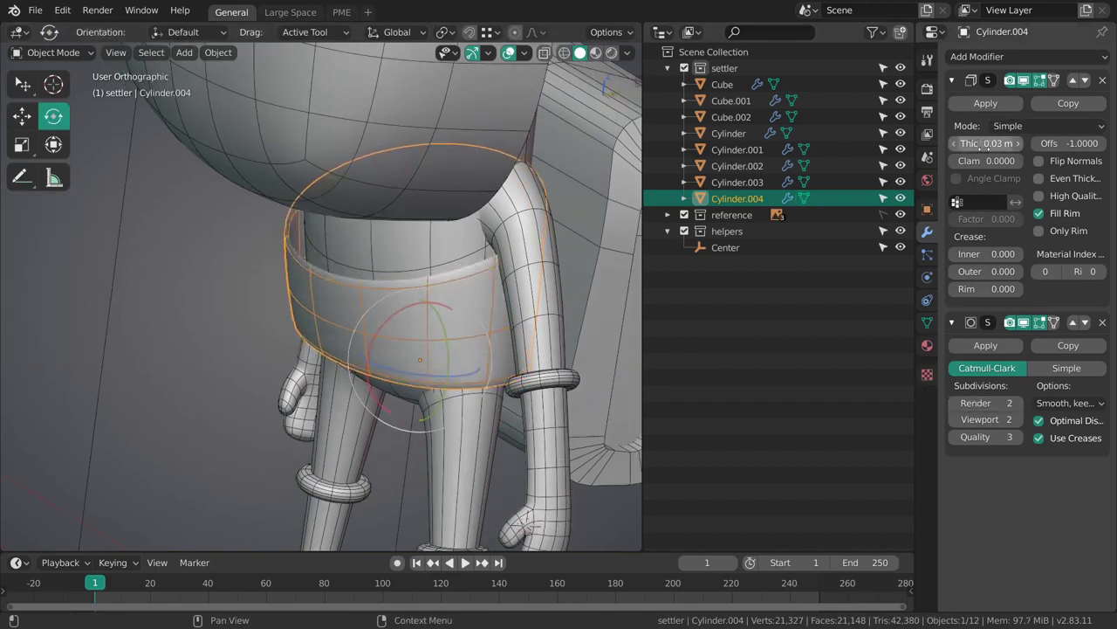
pyautogui.click(1025, 322)
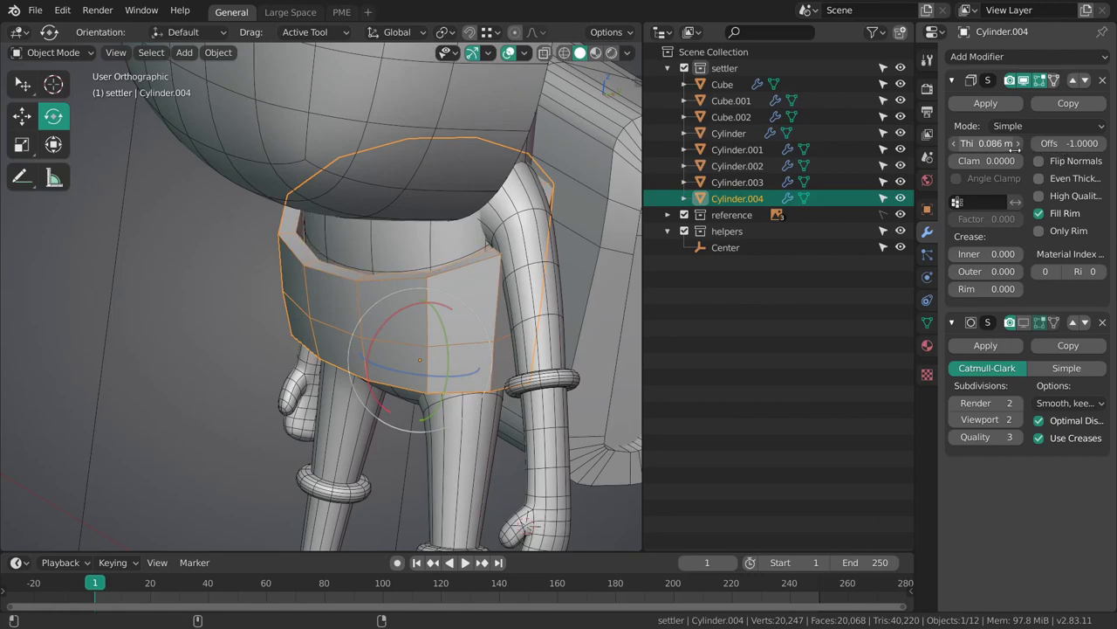
pyautogui.moveTo(628, 301); pyautogui.dragTo(345, 325, button='middle')
pyautogui.click(1025, 323)
pyautogui.scroll(4, 342, 319)
# Apply an edge crease of 1 to the upper and lower border loops of the torso band.
pyautogui.hotkey('ctrl', 'Tab')
pyautogui.click(464, 272)
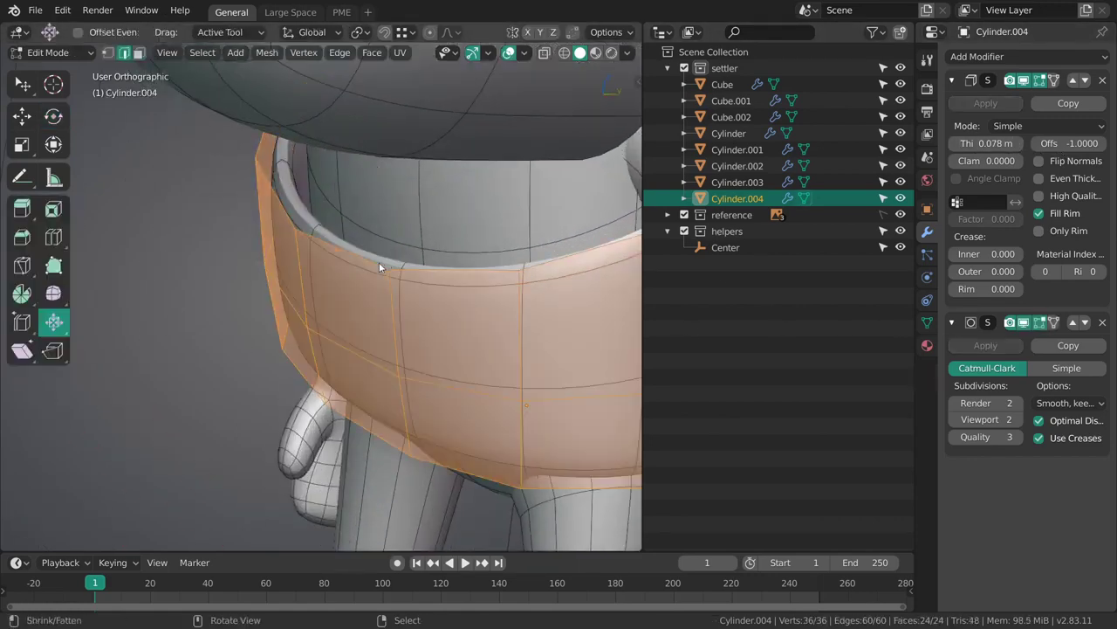
pyautogui.hotkey('alt', 'a')
pyautogui.moveTo(398, 350); pyautogui.dragTo(433, 341, button='middle')
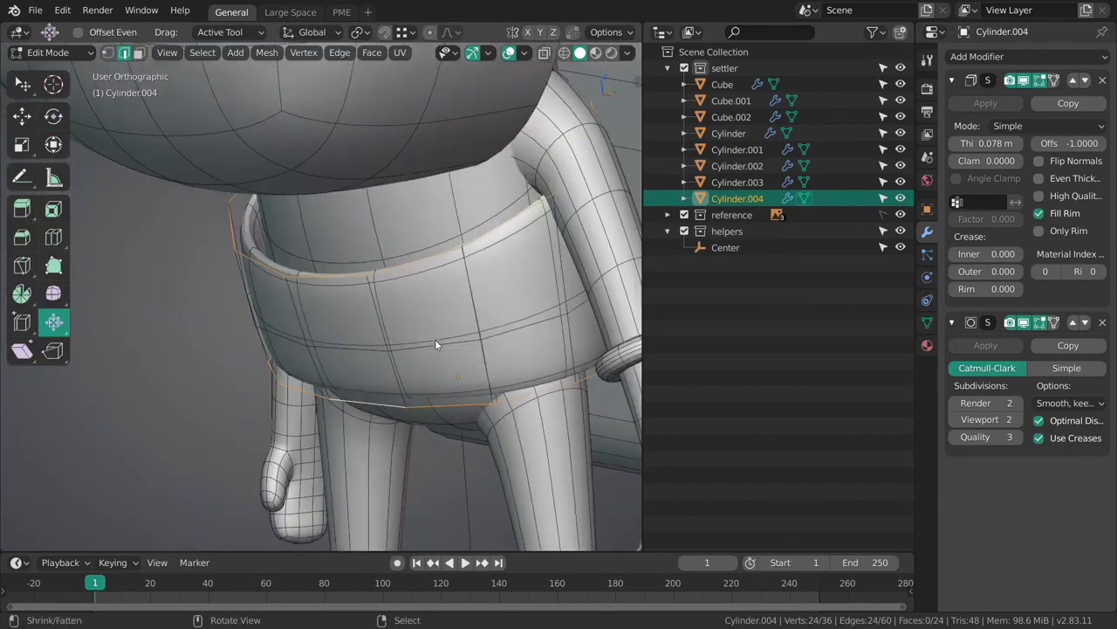
pyautogui.hotkey('shift', 'e')
pyautogui.write('1')
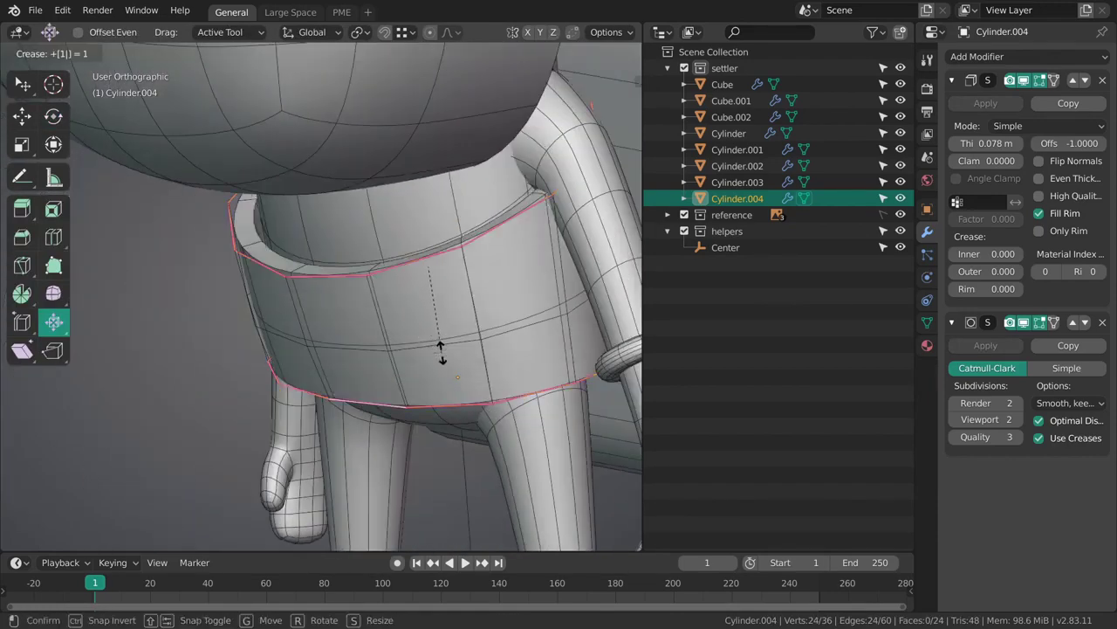
pyautogui.click(445, 361)
# Return to Object Mode, reselect the torso band and hide the wireframe overlay.
pyautogui.hotkey('ctrl', 'Tab')
pyautogui.moveTo(456, 376); pyautogui.dragTo(387, 255, button='middle')
pyautogui.click(332, 389)
pyautogui.hotkey('alt', 'a')
pyautogui.click(379, 304)
pyautogui.moveTo(379, 304); pyautogui.dragTo(496, 291, button='middle')
pyautogui.hotkey('shift', 'w')
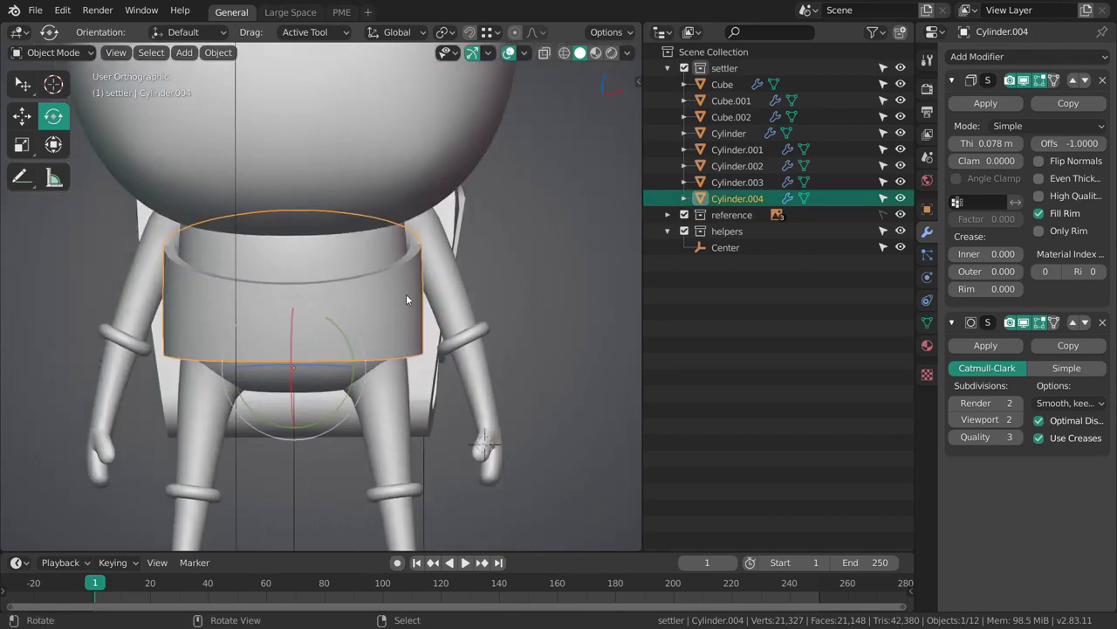
# Check the torso band against the reference sketch in front view with wireframe shading.
pyautogui.scroll(-1, 382, 308)
pyautogui.moveTo(406, 299)
pyautogui.keyDown('alt'); pyautogui.mouseDown(button='middle')
pyautogui.moveTo(381, 307)
pyautogui.moveTo(403, 272)
pyautogui.moveTo(375, 306)
pyautogui.mouseUp(button='middle'); pyautogui.keyUp('alt')
pyautogui.scroll(2, 419, 286)
pyautogui.press('z')
pyautogui.click(365, 298)
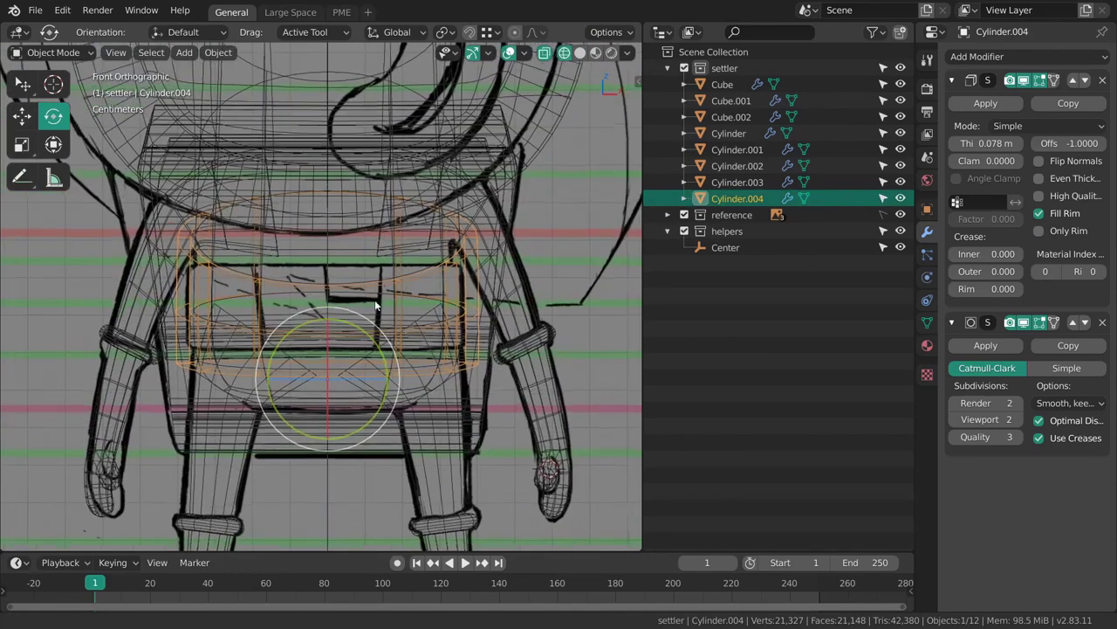
# Straighten the torso band's slanted upper border loop with Shear, move it to the side sketch's upper line, and flatten it to zero on Z.
pyautogui.press('Tab')
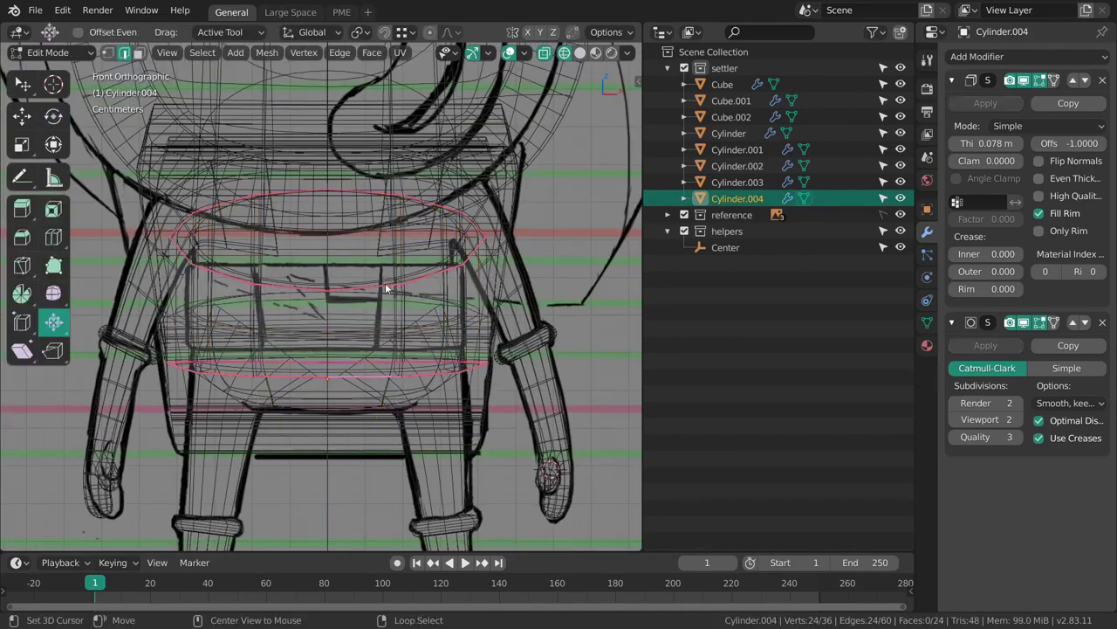
pyautogui.moveTo(382, 288); pyautogui.dragTo(341, 287, button='middle')
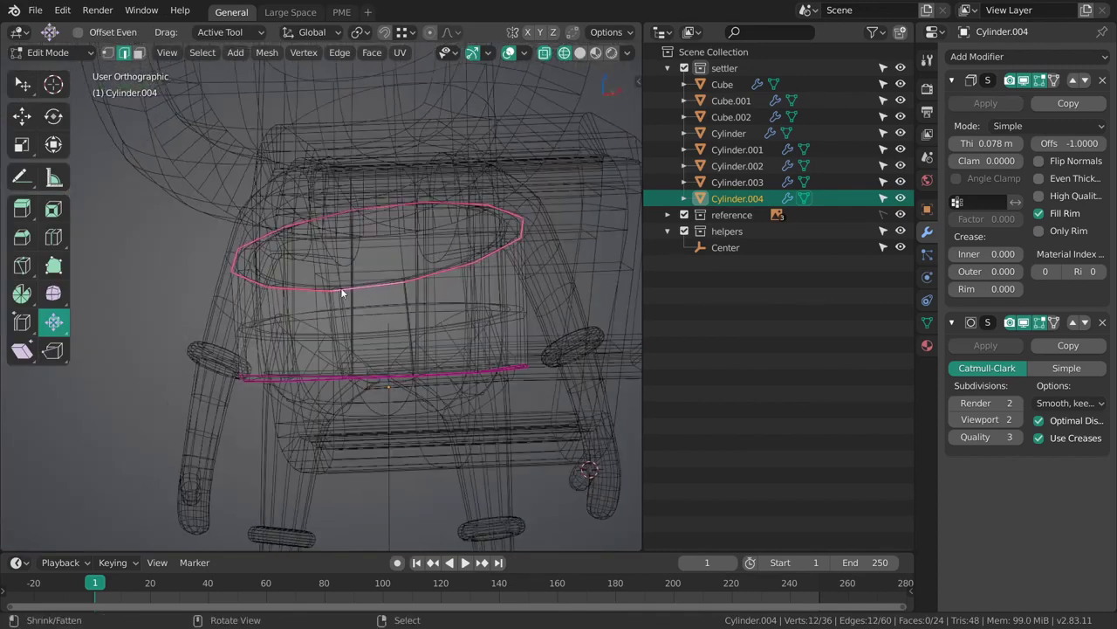
pyautogui.keyDown('alt'); pyautogui.moveTo(537, 297); pyautogui.dragTo(469, 314, button='middle'); pyautogui.keyUp('alt')
pyautogui.press('r')
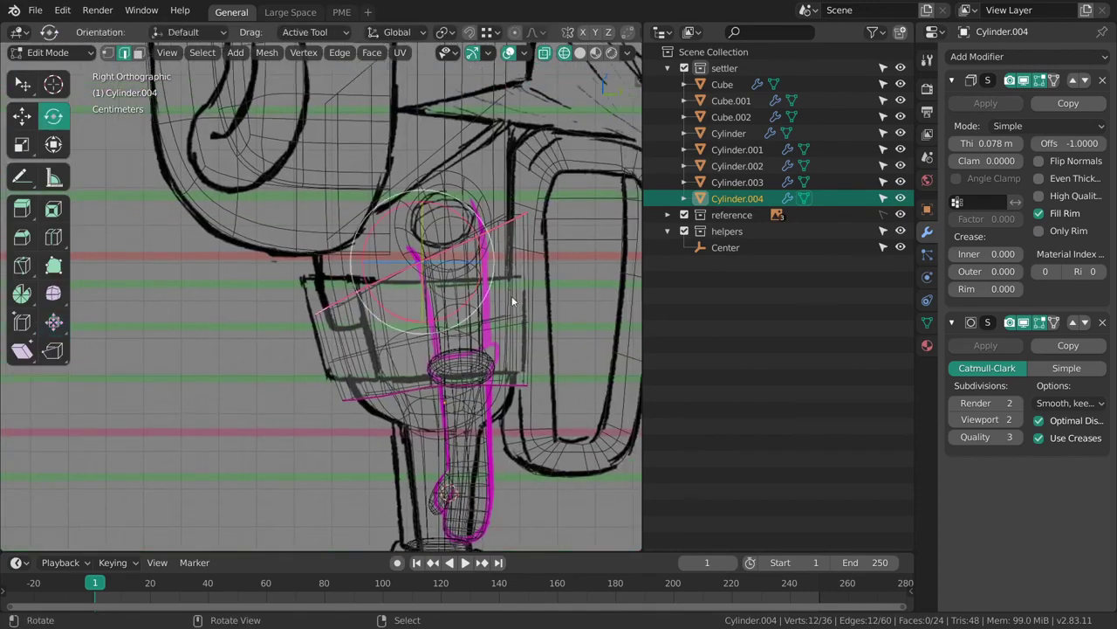
pyautogui.hotkey('ctrl', 'alt', 'shift', 's')
pyautogui.moveTo(503, 269); pyautogui.dragTo(507, 295)
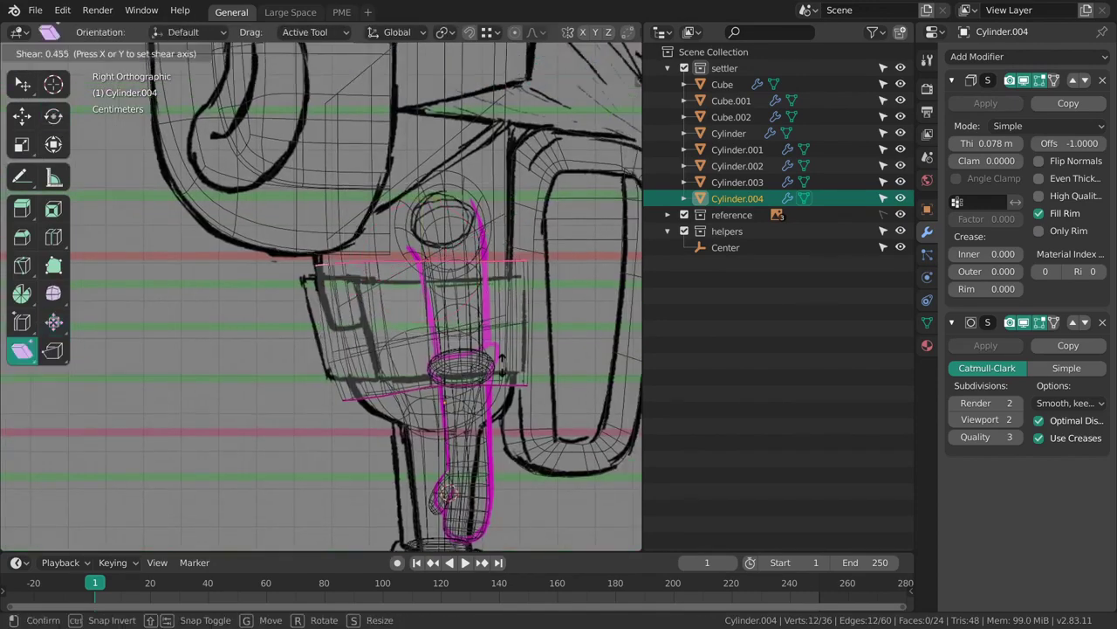
pyautogui.moveTo(502, 369); pyautogui.dragTo(502, 369)
pyautogui.press('g')
pyautogui.moveTo(422, 262); pyautogui.dragTo(419, 277)
pyautogui.hotkey('shift', 'space')
pyautogui.press('s')
pyautogui.moveTo(418, 220); pyautogui.dragTo(417, 233)
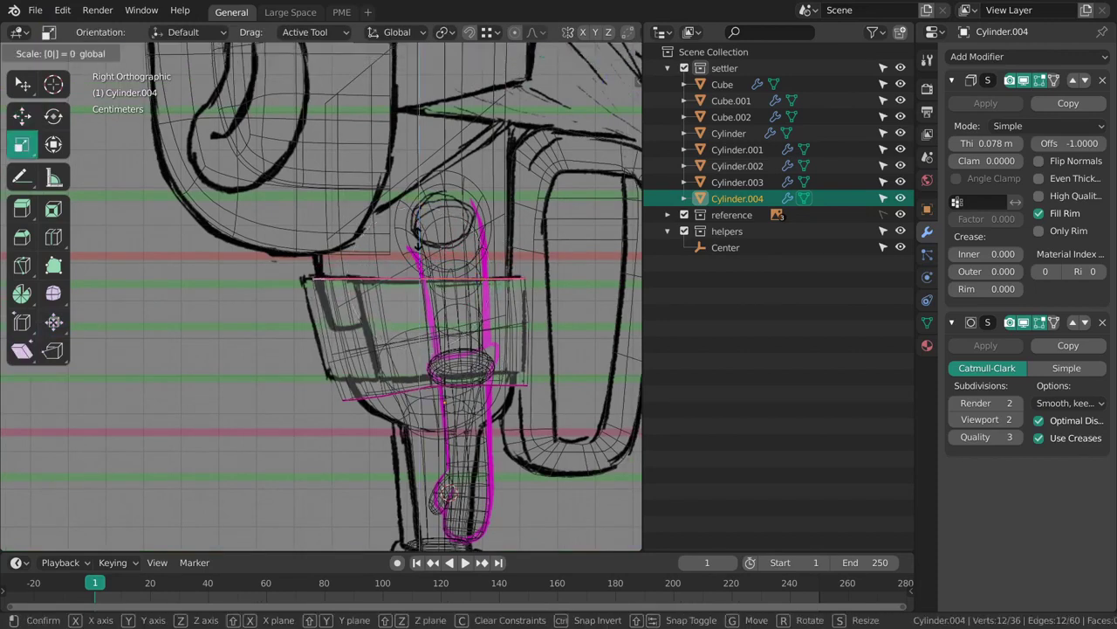
pyautogui.press('Return')
# Flatten the band's lower border loop vertically and raise it to the lower belt line of the side sketch.
pyautogui.keyDown('shift'); pyautogui.moveTo(428, 375); pyautogui.dragTo(436, 330, button='middle'); pyautogui.keyUp('shift')
pyautogui.keyDown('alt'); pyautogui.rightClick(395, 351); pyautogui.keyUp('alt')
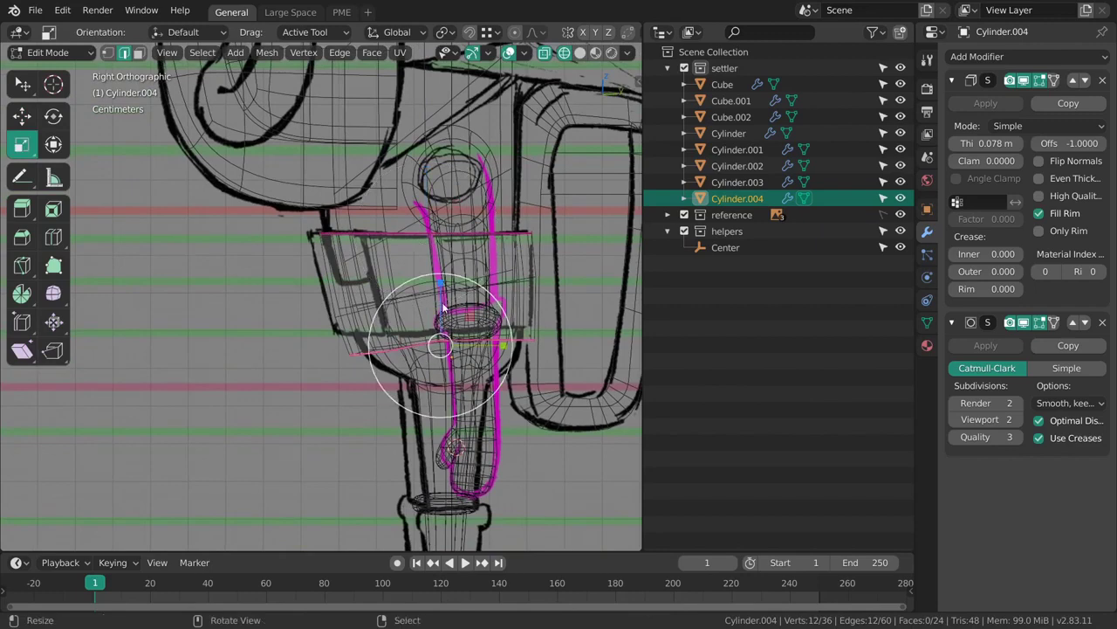
pyautogui.moveTo(442, 305); pyautogui.dragTo(441, 285)
pyautogui.press('Return')
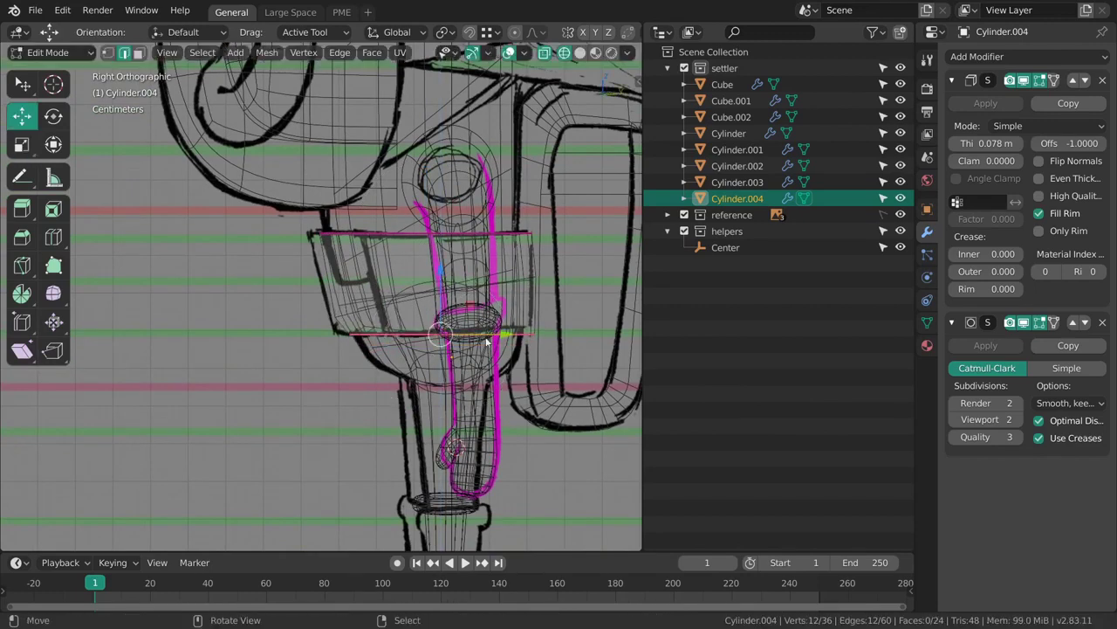
pyautogui.press('g')
pyautogui.click(550, 320)
pyautogui.hotkey('alt', 'a')
# Replace the band's slanted middle edge loop with a level loop cut halfway between the borders, working in solid shading.
pyautogui.moveTo(474, 300); pyautogui.dragTo(546, 302, button='middle')
pyautogui.press('z')
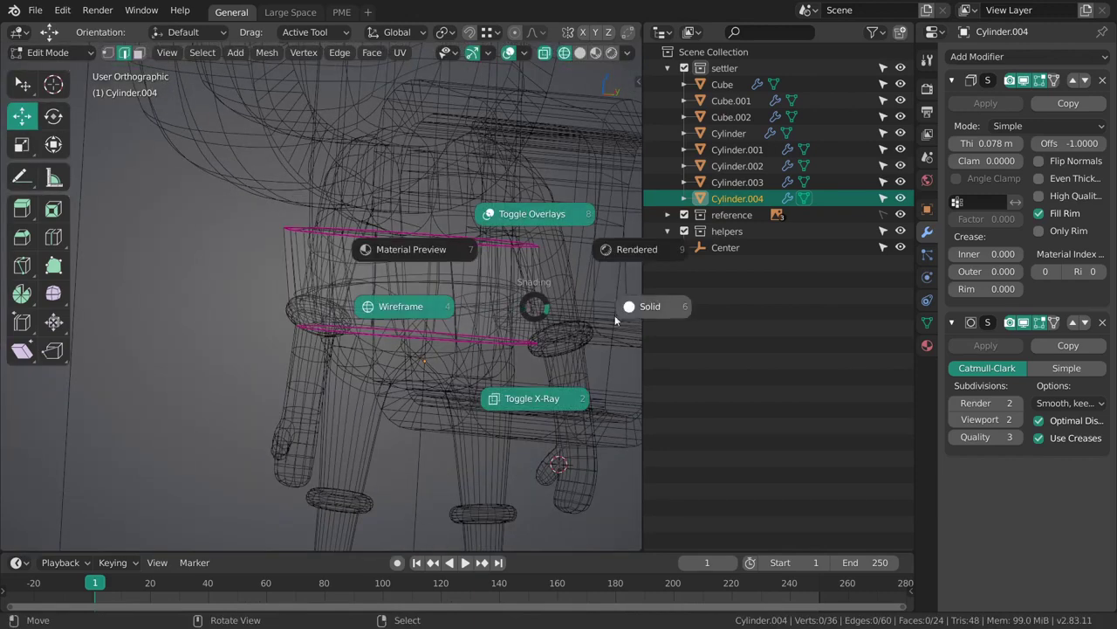
pyautogui.click(616, 320)
pyautogui.moveTo(397, 307)
pyautogui.mouseDown(button='middle')
pyautogui.moveTo(625, 279)
pyautogui.moveTo(542, 289)
pyautogui.mouseUp(button='middle')
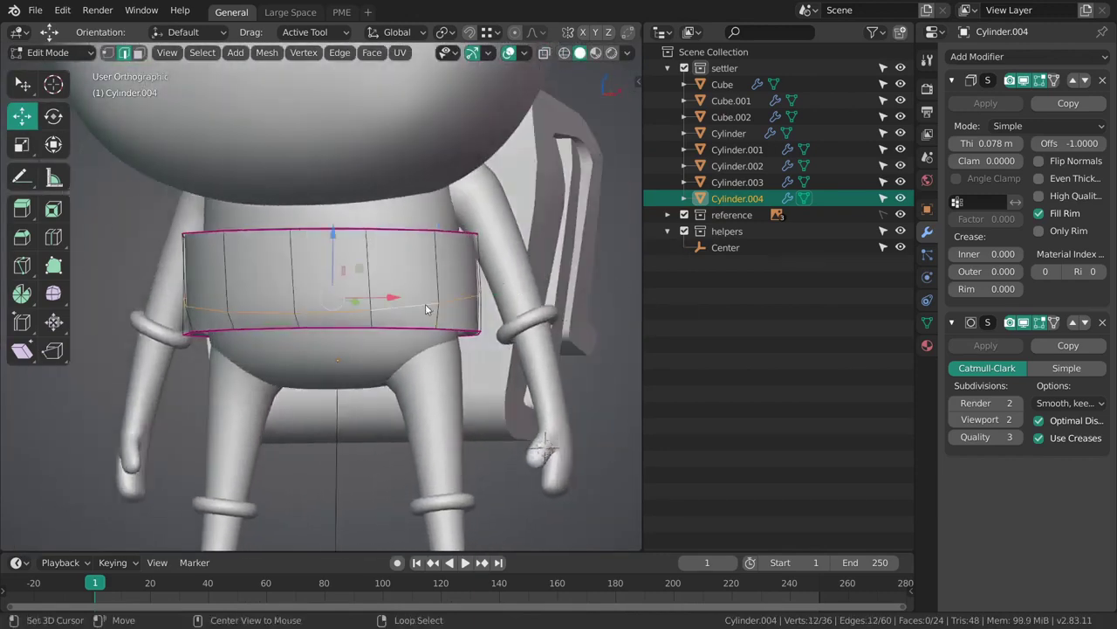
pyautogui.moveTo(485, 318); pyautogui.dragTo(431, 364, button='middle')
pyautogui.hotkey('ctrl', 'r')
pyautogui.click(391, 313)
# Try to fatten the whole band outward by about 0.05 towards the side sketch's outline.
pyautogui.press('`')
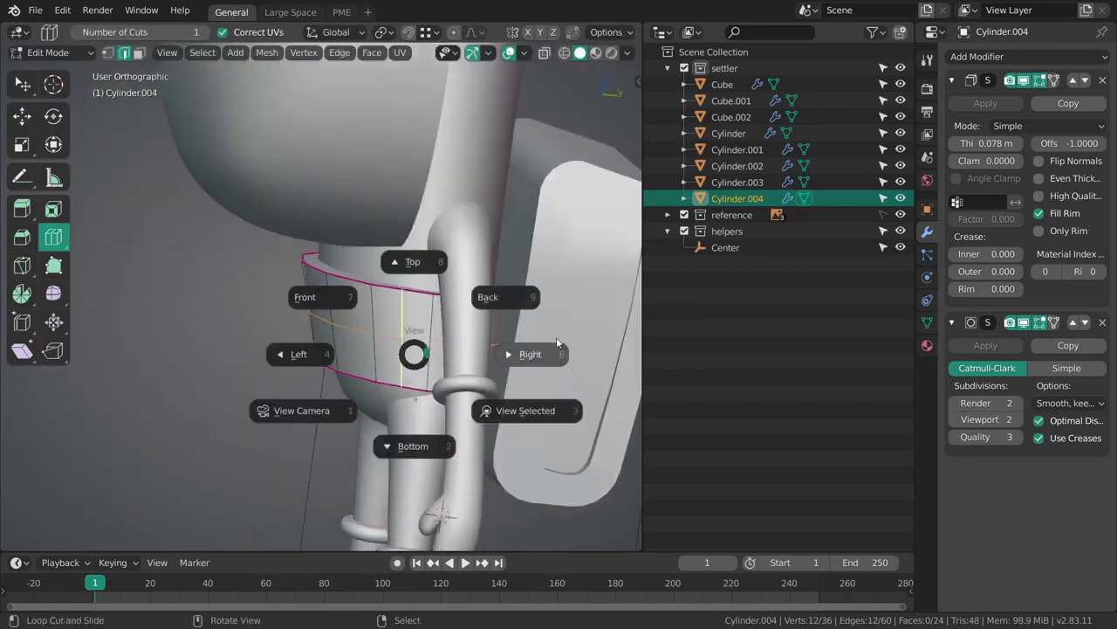
pyautogui.click(556, 338)
pyautogui.hotkey('shift', 'z')
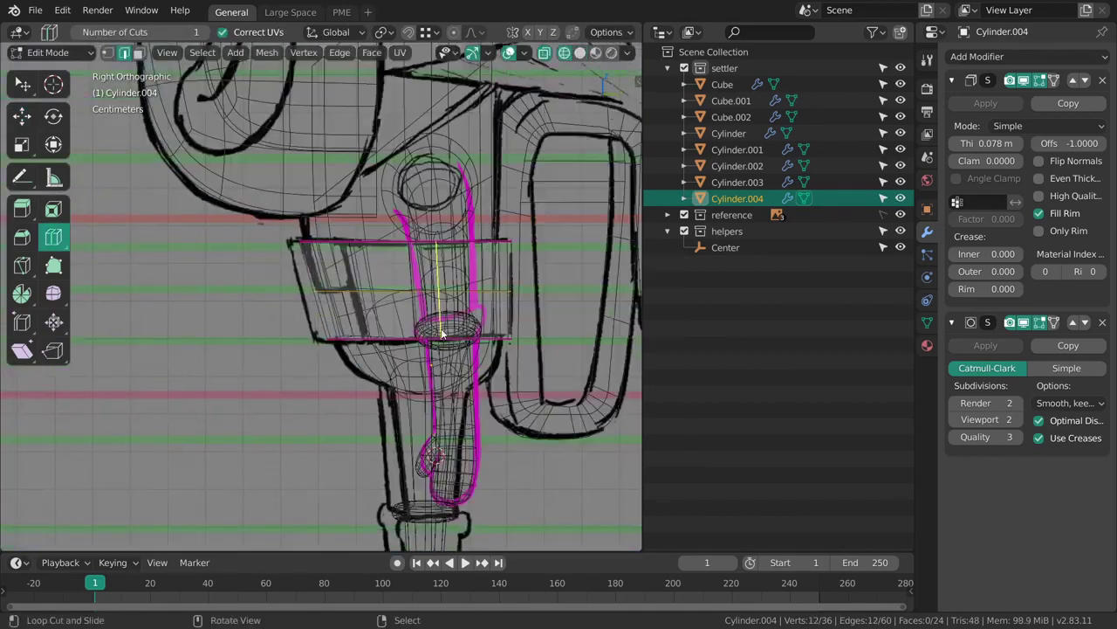
pyautogui.keyDown('shift'); pyautogui.moveTo(391, 309); pyautogui.dragTo(461, 325, button='middle'); pyautogui.keyUp('shift')
pyautogui.press('a')
pyautogui.hotkey('alt', 's')
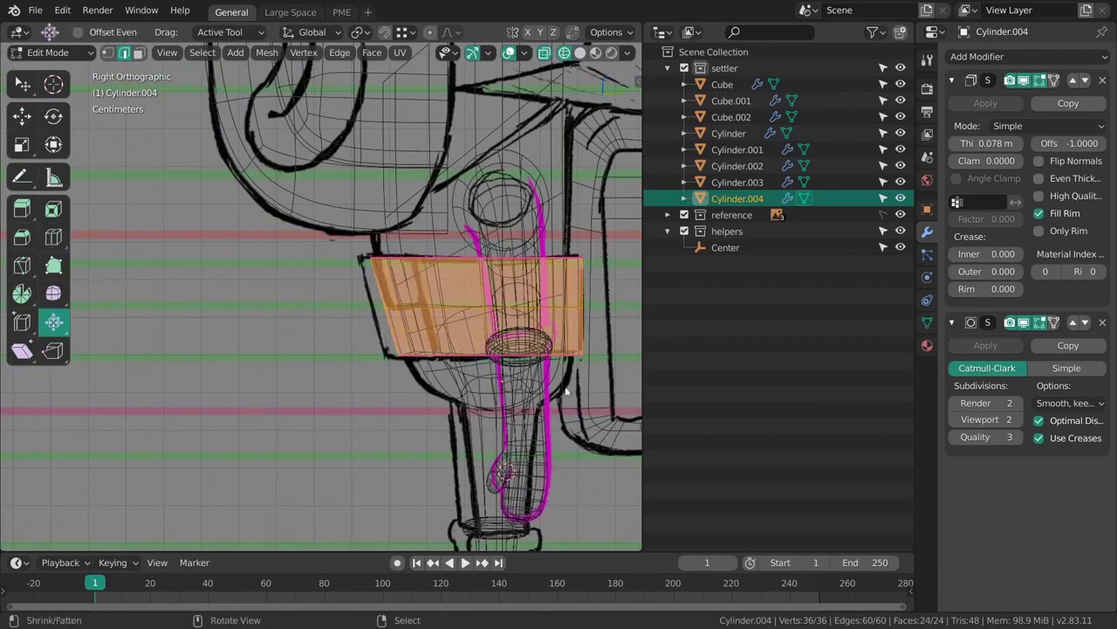
pyautogui.moveTo(568, 381); pyautogui.dragTo(568, 387)
pyautogui.moveTo(521, 305); pyautogui.dragTo(530, 306)
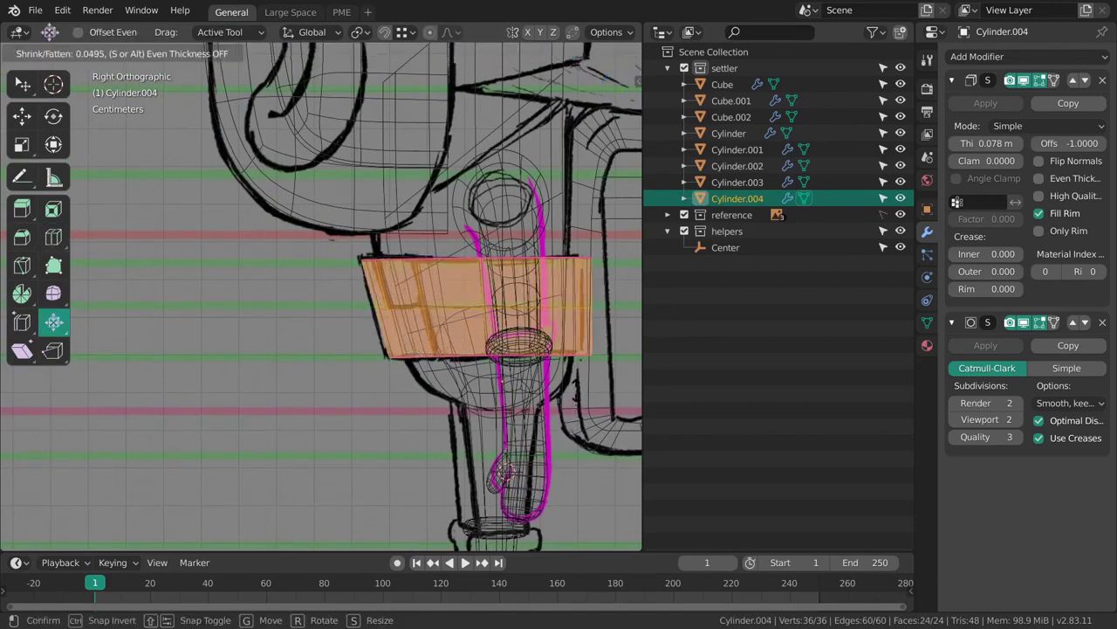
pyautogui.moveTo(592, 370); pyautogui.dragTo(595, 370)
pyautogui.hotkey('ctrl', 'z')
# Apply the band's object transform and fatten its whole mesh outward to the side sketch's outline.
pyautogui.press('Tab')
pyautogui.hotkey('ctrl', 'a')
pyautogui.click(511, 342)
pyautogui.keyDown('shift'); pyautogui.moveTo(541, 378); pyautogui.dragTo(506, 359, button='middle'); pyautogui.keyUp('shift')
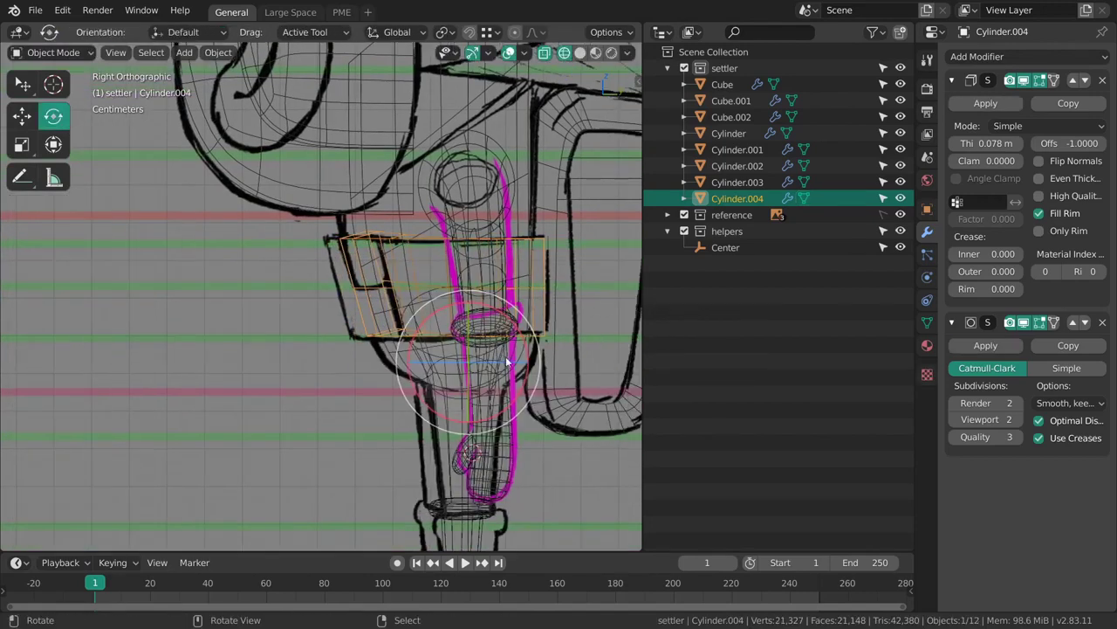
pyautogui.press('Tab')
pyautogui.moveTo(552, 369); pyautogui.dragTo(553, 370)
pyautogui.press('Tab')
# Set the band's Solidify thickness to 0.044 m and show the model in solid shading from the right side.
pyautogui.moveTo(433, 381); pyautogui.dragTo(403, 399, button='middle')
pyautogui.moveTo(433, 255); pyautogui.dragTo(421, 254, button='middle')
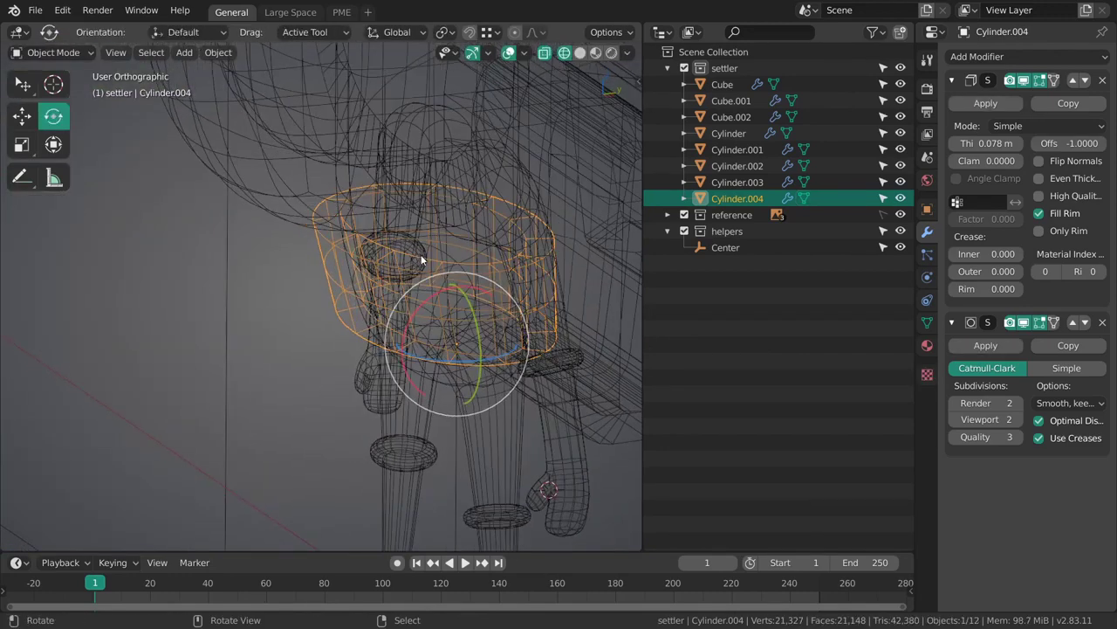
pyautogui.moveTo(985, 143); pyautogui.dragTo(948, 143)
pyautogui.hotkey('shift', 'z')
pyautogui.moveTo(629, 329); pyautogui.dragTo(532, 330, button='middle')
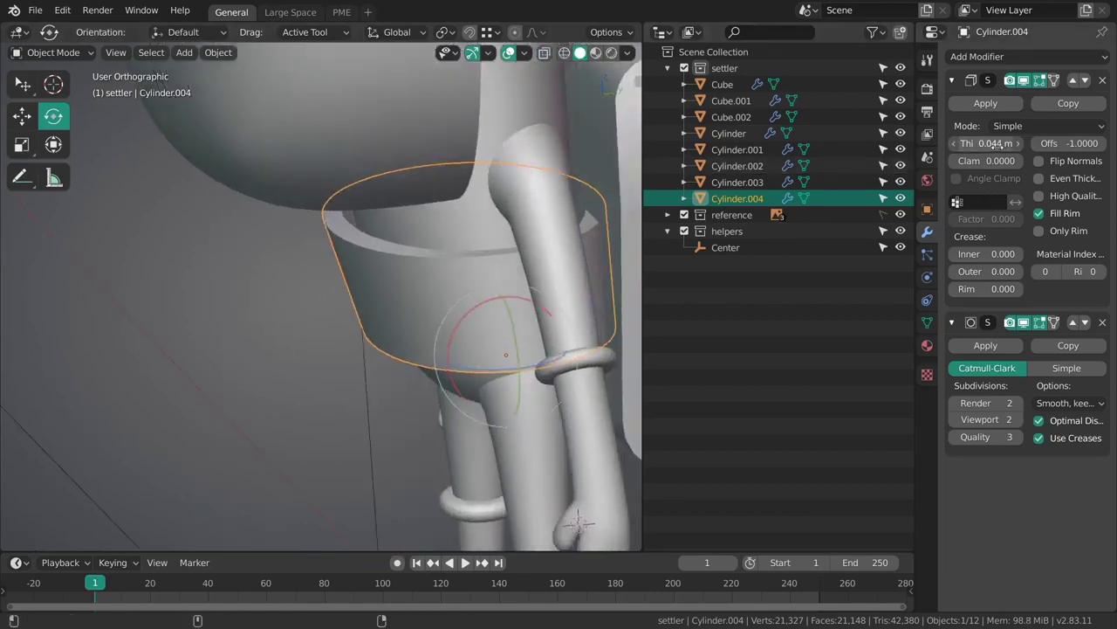
pyautogui.press('KP_3')
pyautogui.hotkey('alt', 'a')
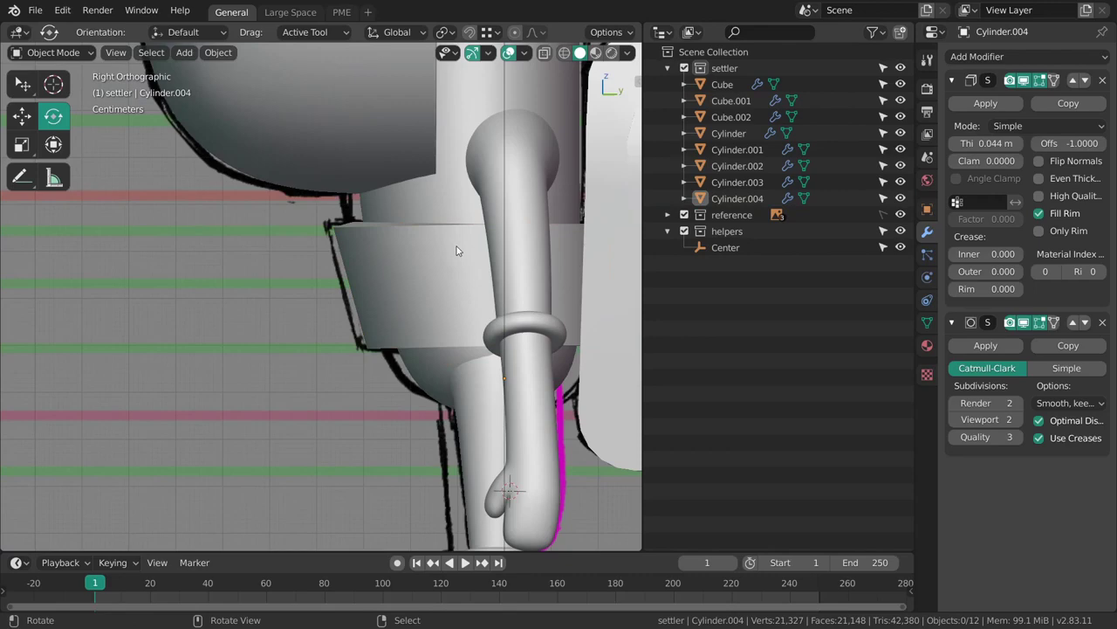
# Compare the band's whole mesh with the side reference sketch in wireframe shading.
pyautogui.rightClick(469, 307)
pyautogui.keyDown('shift'); pyautogui.moveTo(450, 318); pyautogui.dragTo(426, 319, button='middle'); pyautogui.keyUp('shift')
pyautogui.press('Tab')
pyautogui.moveTo(494, 320)
pyautogui.keyDown('ctrl'); pyautogui.mouseDown(button='middle')
pyautogui.moveTo(477, 307)
pyautogui.moveTo(448, 309)
pyautogui.moveTo(474, 329)
pyautogui.mouseUp(button='middle'); pyautogui.keyUp('ctrl')
pyautogui.hotkey('shift', 'z')
pyautogui.hotkey('alt', 'a')
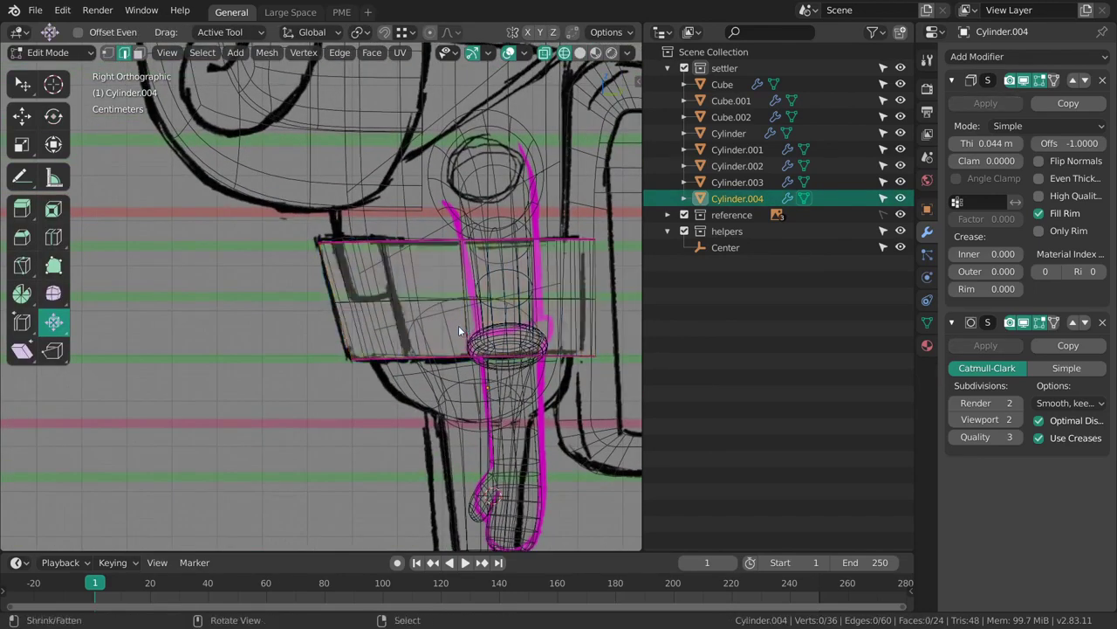
pyautogui.press('a')
pyautogui.hotkey('shift', 'space')
pyautogui.press('g')
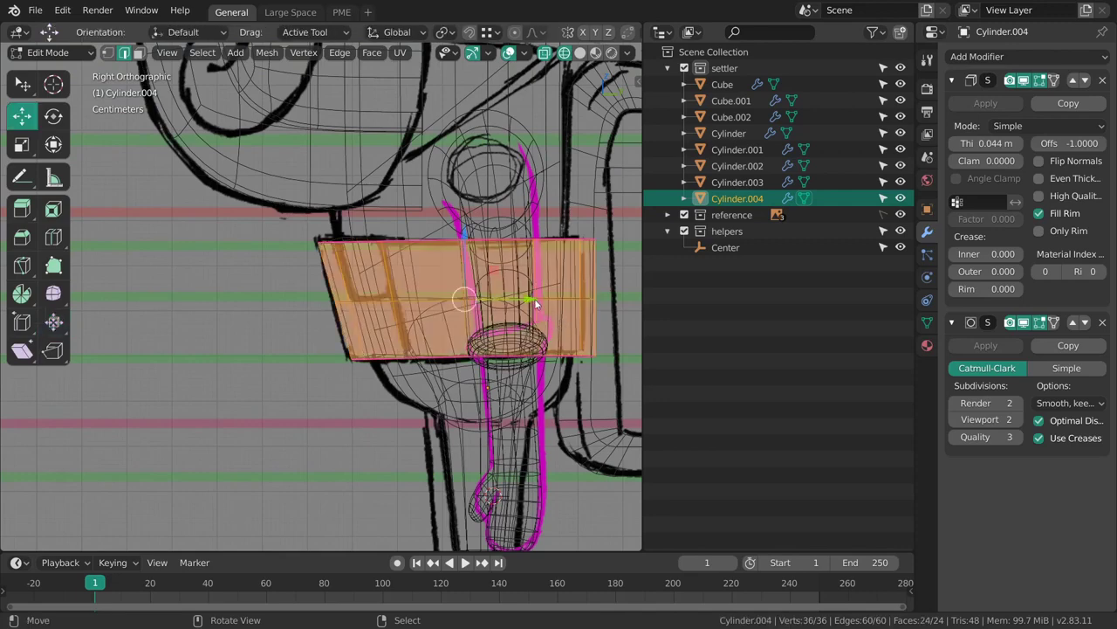
# Select the torso body and enter Sculpt Mode with the Grab brush radius set to 307 px.
pyautogui.press('Tab')
pyautogui.click(406, 382)
pyautogui.press('Tab')
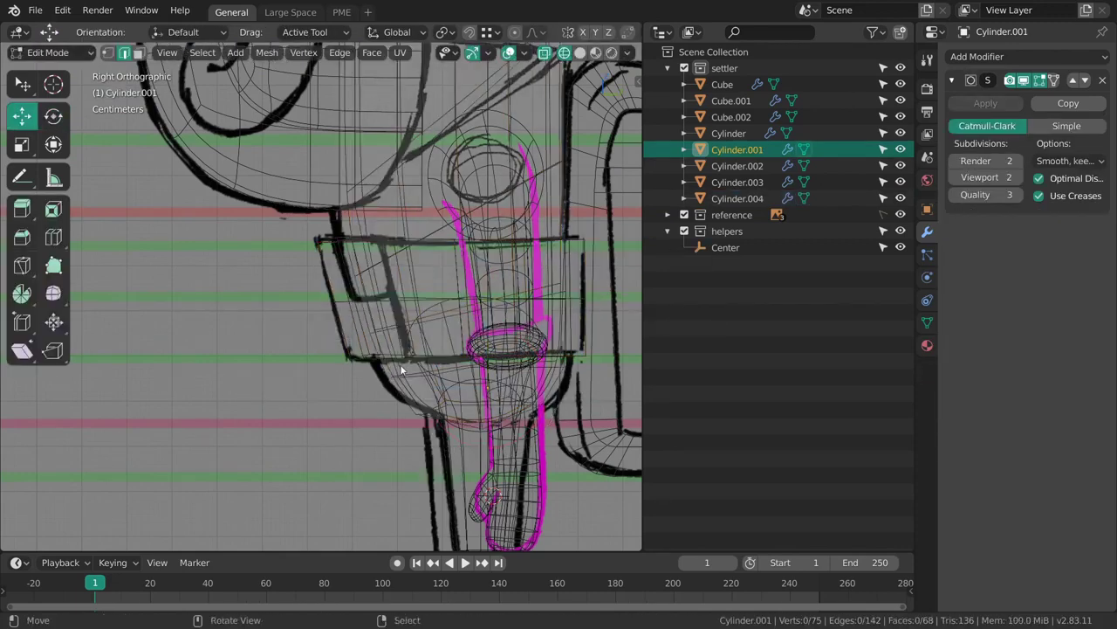
pyautogui.hotkey('ctrl', 'Tab')
pyautogui.press('f')
pyautogui.click(365, 297)
pyautogui.press('f')
pyautogui.click(362, 279)
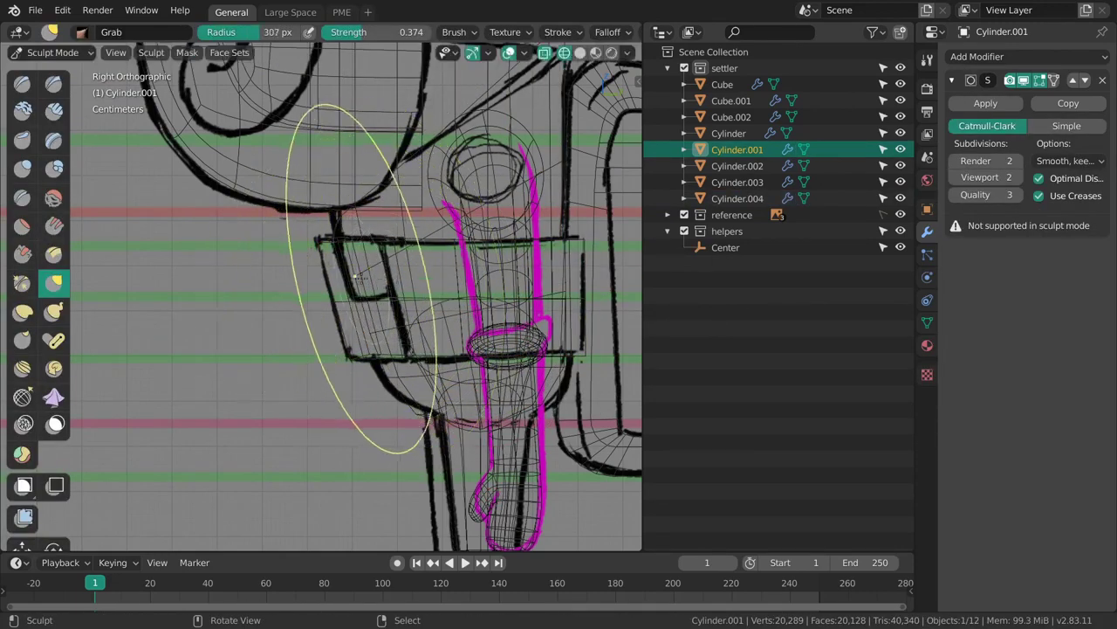
# Grab the torso's front surface inward behind the band, then reduce the brush radius to 240 px in solid shading.
pyautogui.moveTo(353, 275); pyautogui.dragTo(358, 276)
pyautogui.moveTo(368, 329); pyautogui.dragTo(372, 342)
pyautogui.moveTo(346, 244); pyautogui.dragTo(347, 250)
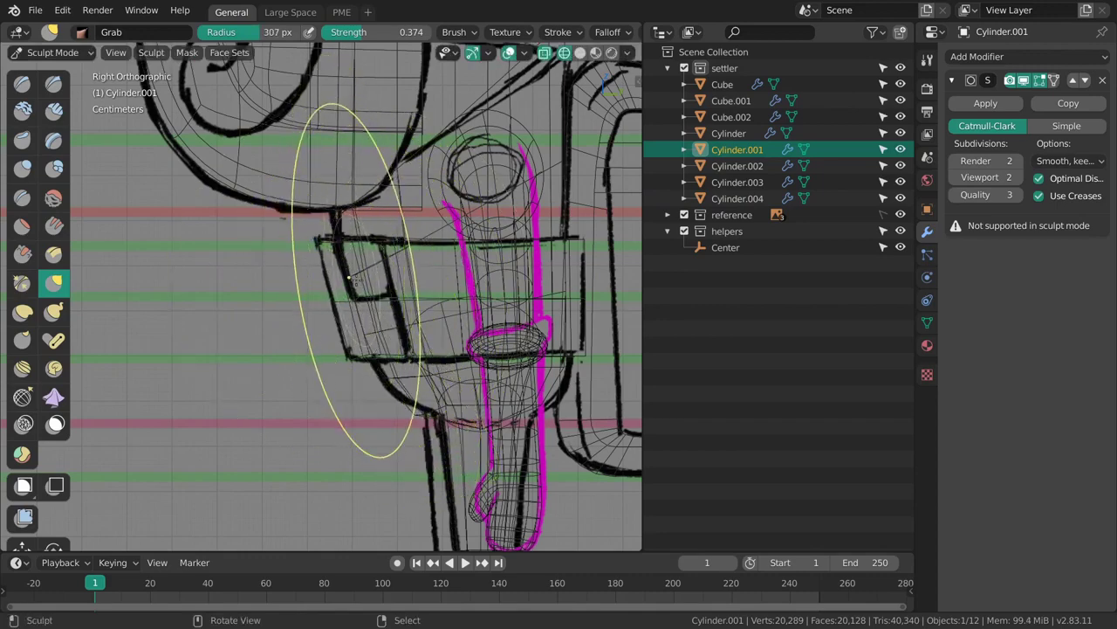
pyautogui.hotkey('shift', 'z')
pyautogui.moveTo(379, 329); pyautogui.dragTo(374, 327)
pyautogui.press('f')
pyautogui.click(341, 326)
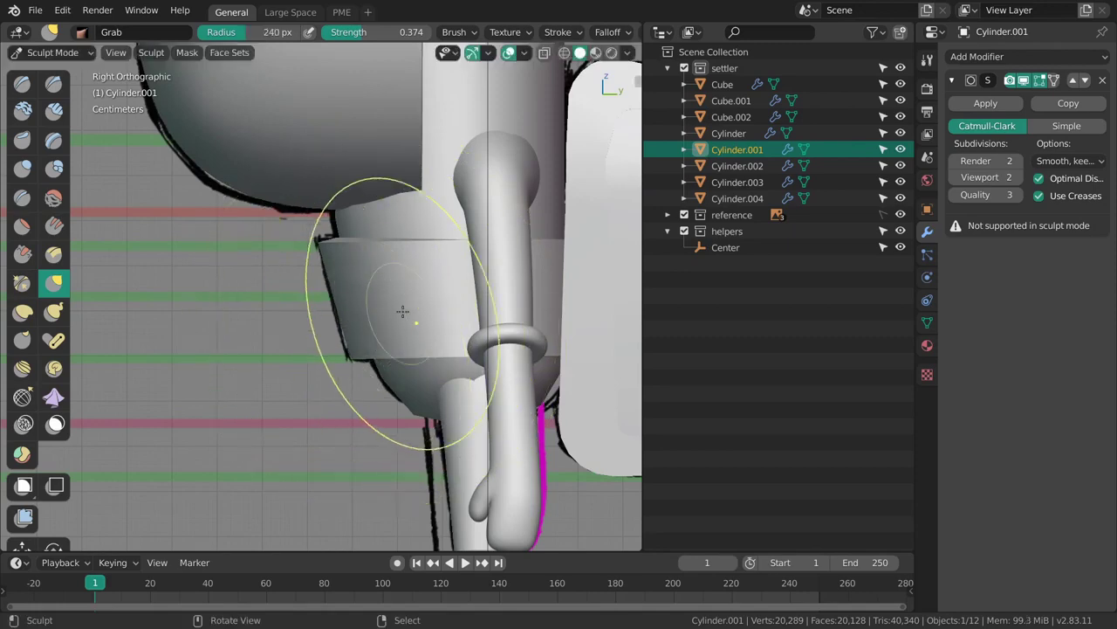
# Add one loop cut around the upper torso and slide it just above the existing slanted loop.
pyautogui.hotkey('ctrl', 'Tab')
pyautogui.hotkey('ctrl', 'Tab')
pyautogui.keyDown('shift'); pyautogui.moveTo(404, 274); pyautogui.dragTo(410, 357, button='middle'); pyautogui.keyUp('shift')
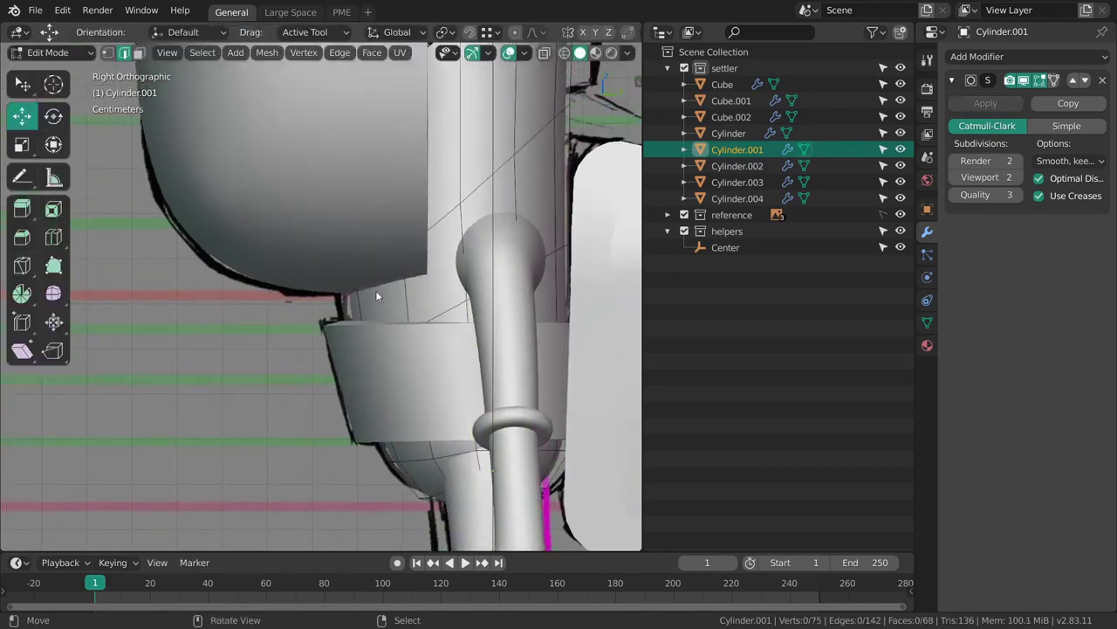
pyautogui.keyDown('shift'); pyautogui.moveTo(375, 297); pyautogui.dragTo(377, 419, button='middle'); pyautogui.keyUp('shift')
pyautogui.hotkey('ctrl', 'r')
pyautogui.click(515, 229)
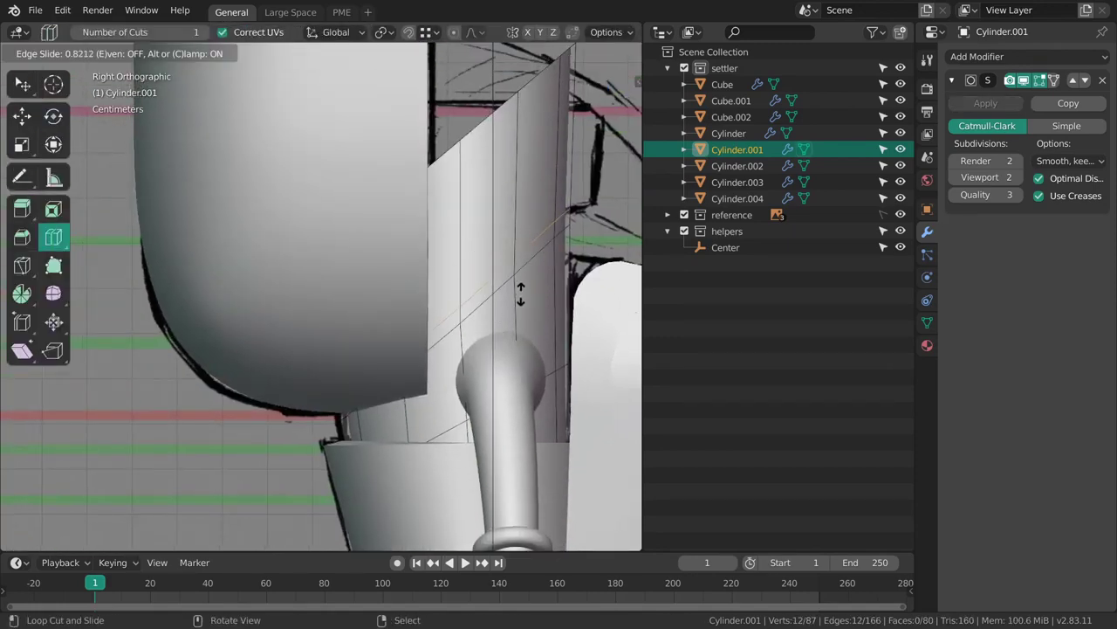
pyautogui.moveTo(521, 295); pyautogui.dragTo(521, 289)
pyautogui.press('Tab')
pyautogui.keyDown('shift'); pyautogui.moveTo(427, 351); pyautogui.dragTo(472, 216, button='middle'); pyautogui.keyUp('shift')
# Edge-slide the new upper torso loop slightly higher in Edit Mode.
pyautogui.hotkey('ctrl', 'Tab')
pyautogui.click(484, 302)
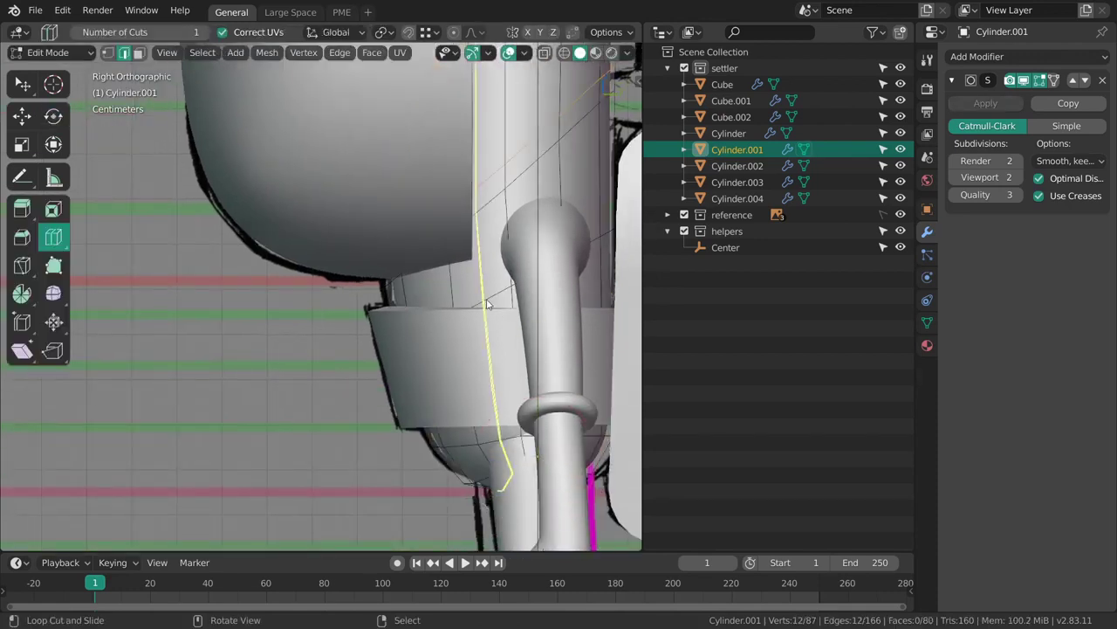
pyautogui.press('alt')
pyautogui.press('g')
pyautogui.keyDown('shift'); pyautogui.moveTo(525, 166); pyautogui.dragTo(463, 282, button='middle'); pyautogui.keyUp('shift')
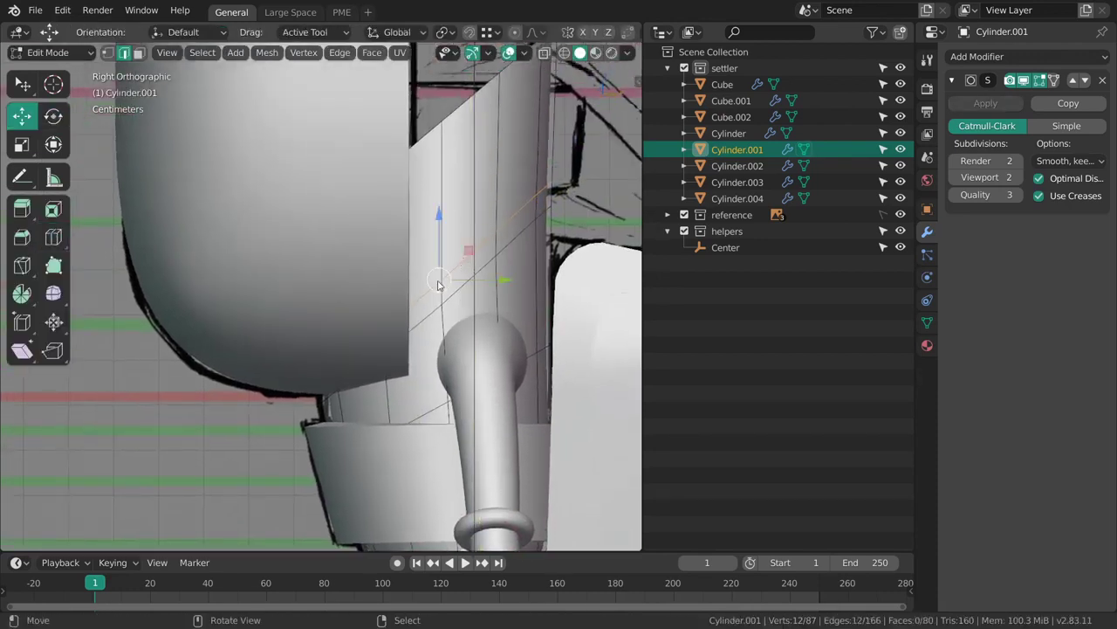
pyautogui.press('g')
pyautogui.press('g')
pyautogui.click(437, 262)
# Return the torso to Sculpt Mode and turn off Use Deform Only in the sculpt options.
pyautogui.keyDown('shift'); pyautogui.moveTo(365, 372); pyautogui.dragTo(438, 217, button='middle'); pyautogui.keyUp('shift')
pyautogui.hotkey('ctrl', 'Tab')
pyautogui.click(423, 285)
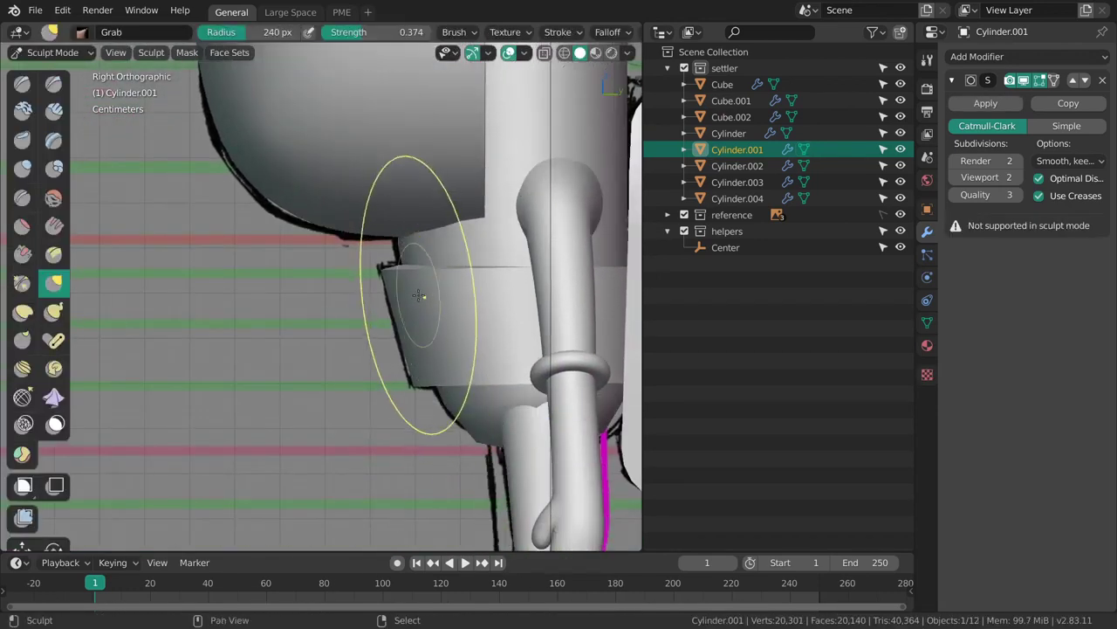
pyautogui.keyDown('shift'); pyautogui.moveTo(419, 296); pyautogui.dragTo(407, 303, button='middle'); pyautogui.keyUp('shift')
pyautogui.scroll(-10, 568, 33)
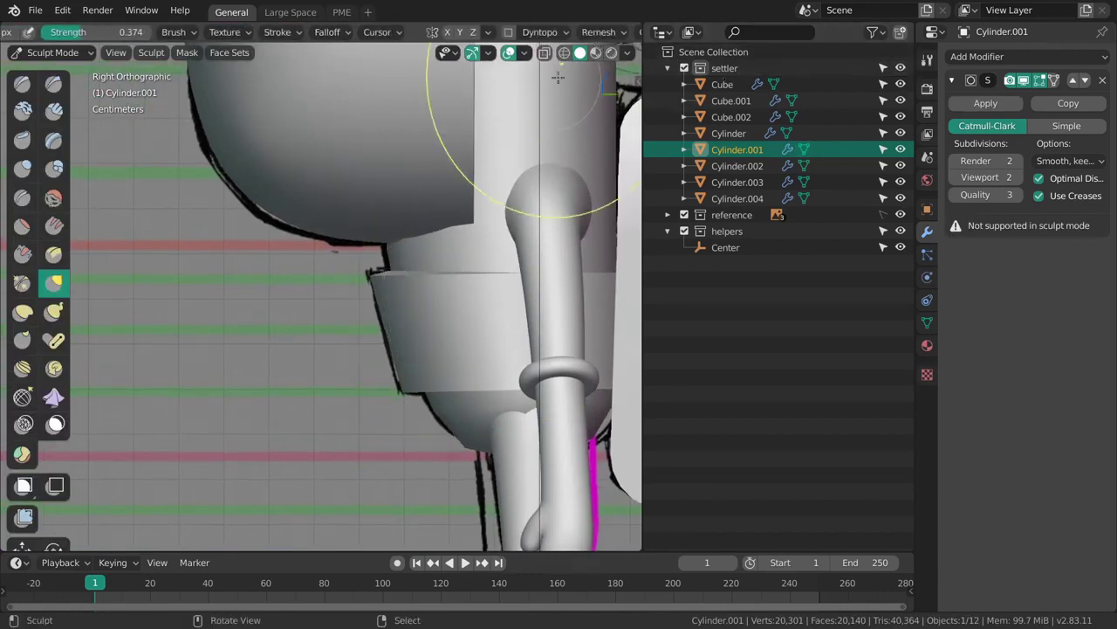
pyautogui.scroll(-2, 542, 31)
pyautogui.click(611, 33)
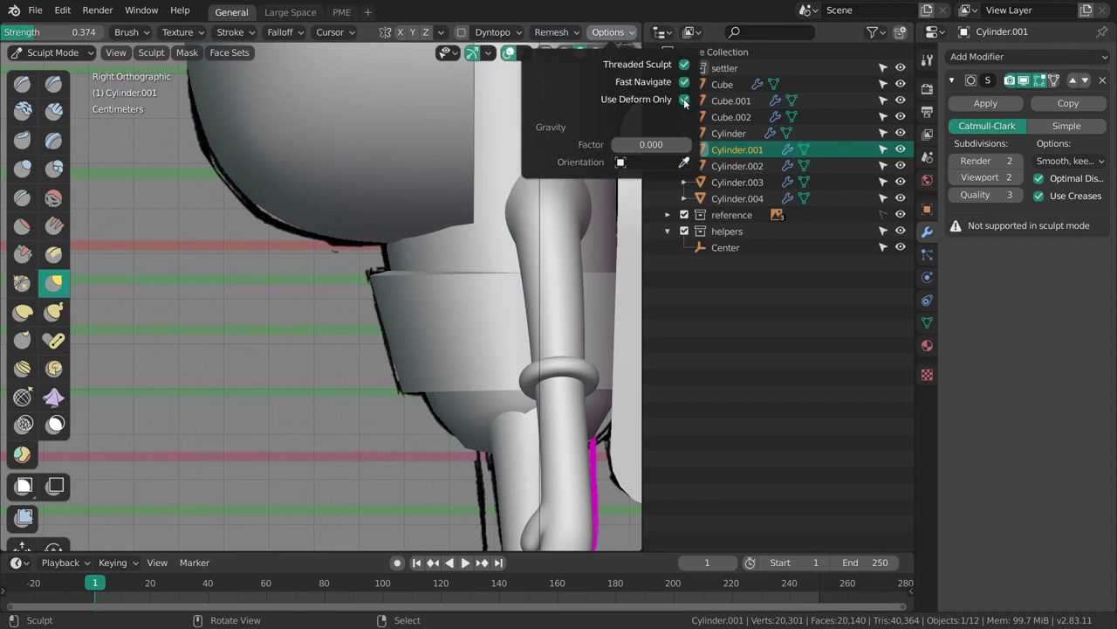
pyautogui.click(685, 101)
# Set the Grab brush radius to 277 px, adjust the torso's front contour near the band, and return to Object Mode.
pyautogui.moveTo(392, 306)
pyautogui.keyDown('shift'); pyautogui.mouseDown(button='middle')
pyautogui.moveTo(396, 280)
pyautogui.moveTo(403, 294)
pyautogui.mouseUp(button='middle'); pyautogui.keyUp('shift')
pyautogui.press('f')
pyautogui.click(452, 293)
pyautogui.moveTo(396, 293); pyautogui.dragTo(389, 288)
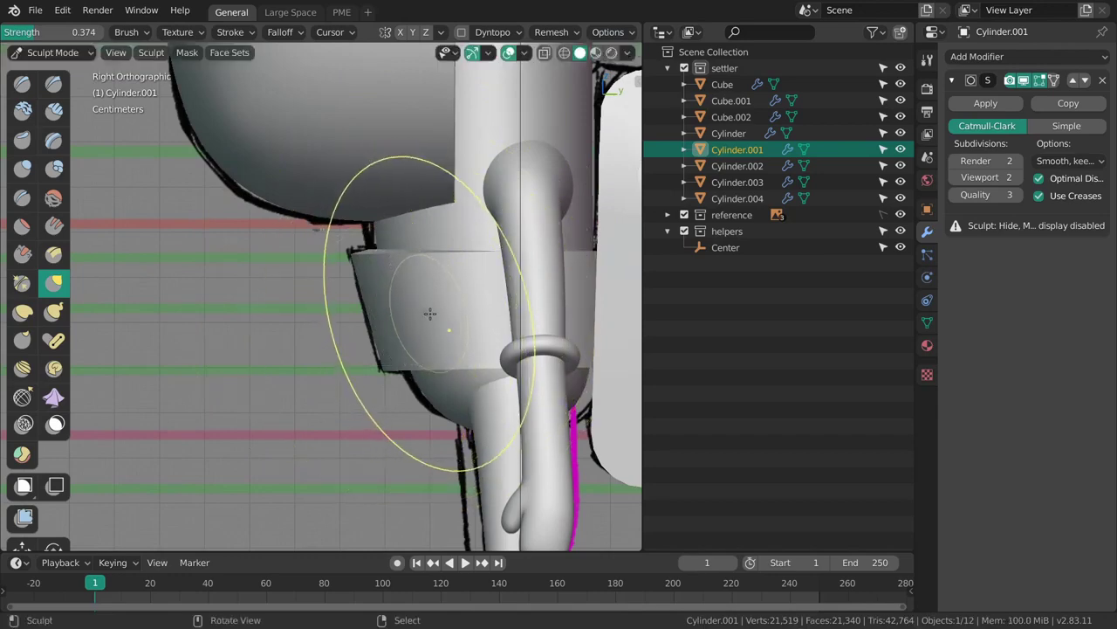
pyautogui.press('z')
pyautogui.press('Escape')
pyautogui.hotkey('ctrl', 'Tab')
# Hide the torso band, reselect the torso body and enter Sculpt Mode.
pyautogui.rightClick(401, 312)
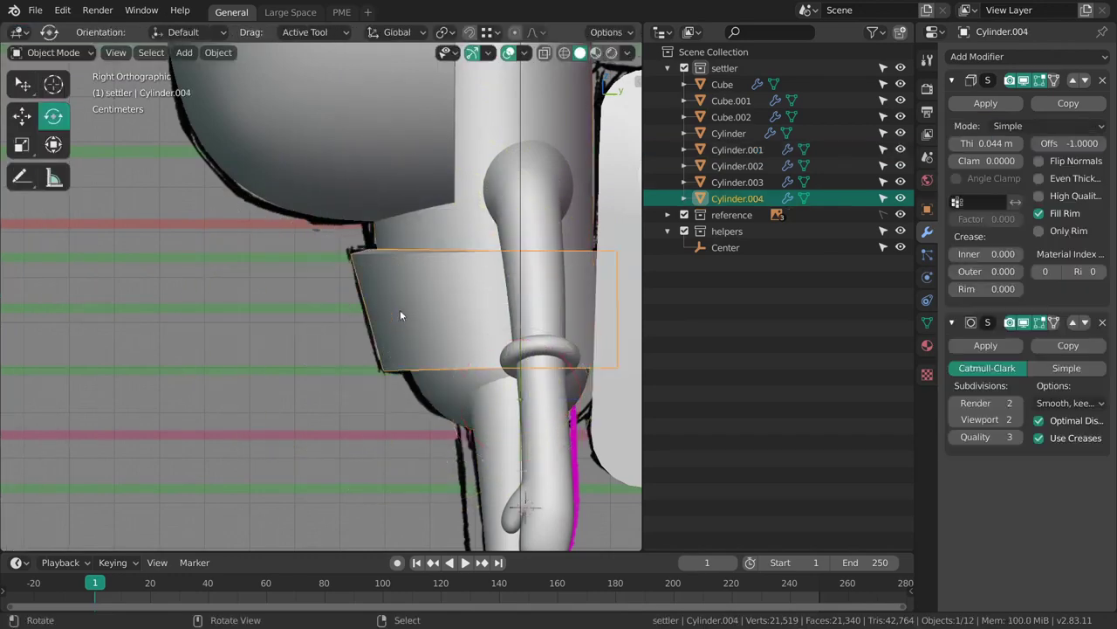
pyautogui.press('h')
pyautogui.rightClick(405, 302)
pyautogui.hotkey('ctrl', 'Tab')
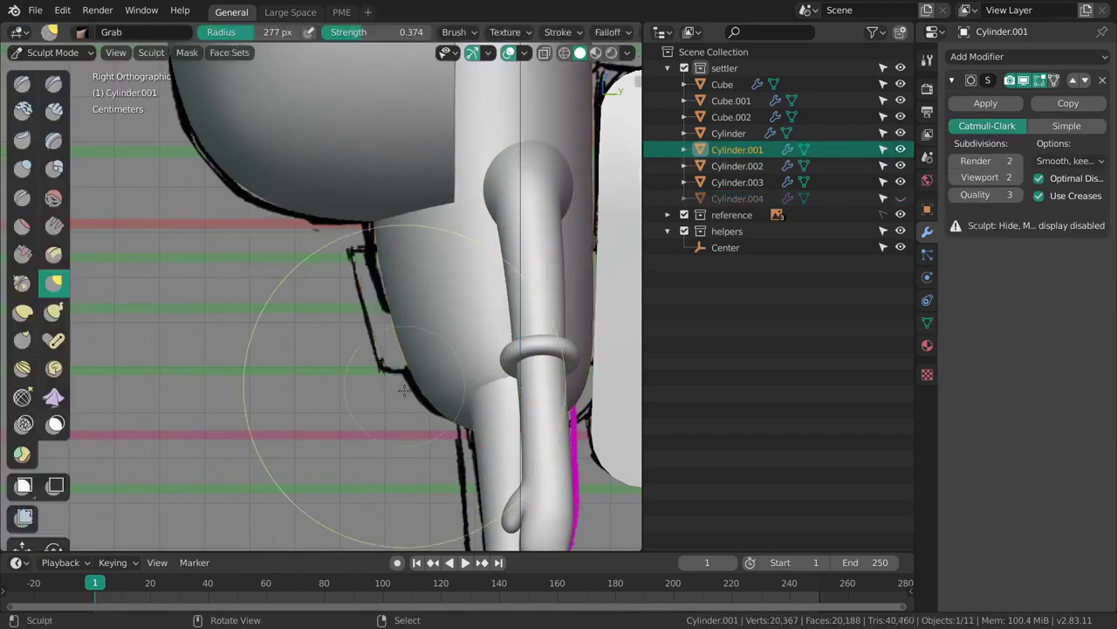
# Set the Grab brush radius to 283 px and show the wireframe overlay to view the torso's front topology.
pyautogui.press('f')
pyautogui.click(388, 243)
pyautogui.press('f')
pyautogui.click(407, 248)
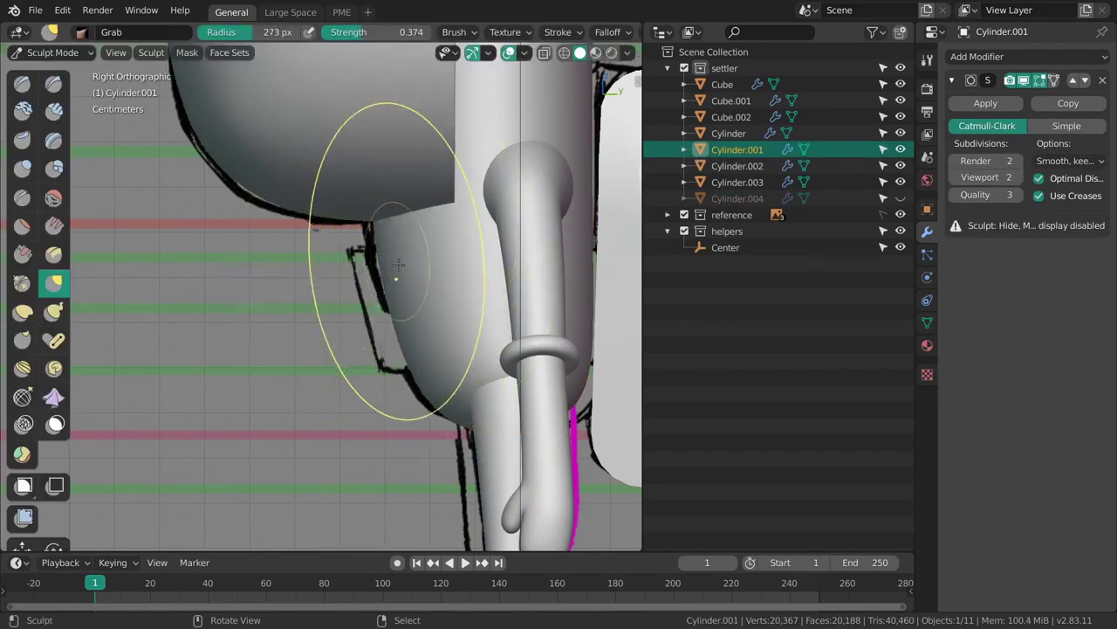
pyautogui.keyDown('shift'); pyautogui.moveTo(423, 318); pyautogui.dragTo(564, 311, button='middle'); pyautogui.keyUp('shift')
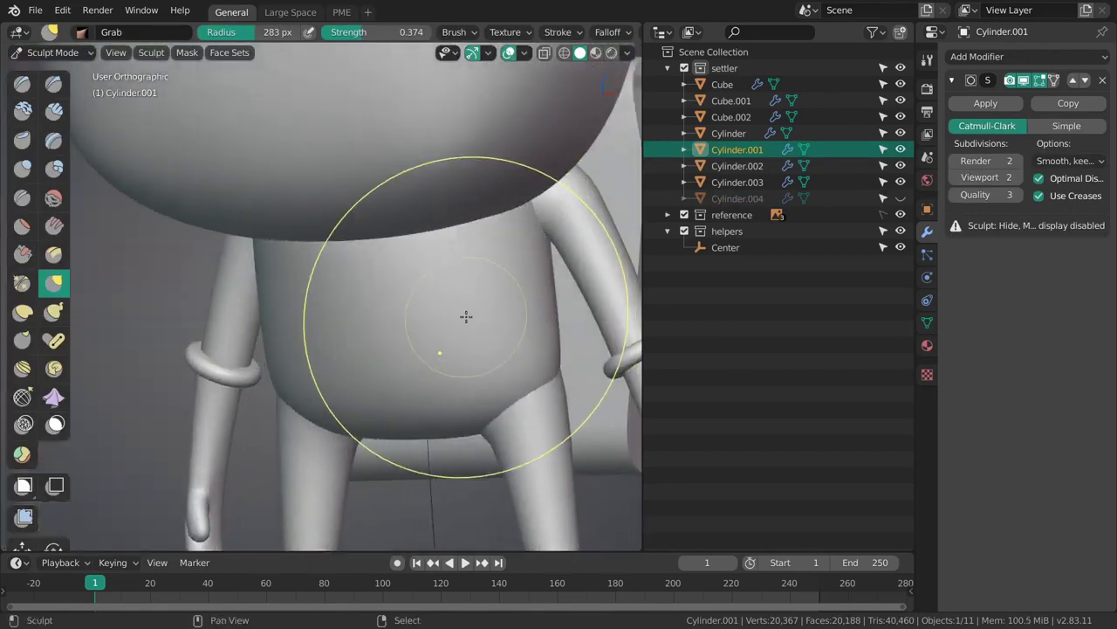
pyautogui.hotkey('shift', 'z')
pyautogui.moveTo(466, 316); pyautogui.dragTo(589, 255, button='middle')
# Reshape the front and side of the torso with Grab strokes, resizing the brush as needed and ending at 186 px.
pyautogui.press('f')
pyautogui.click(381, 295)
pyautogui.moveTo(401, 285); pyautogui.dragTo(400, 286)
pyautogui.press('f')
pyautogui.moveTo(400, 286); pyautogui.dragTo(454, 313, button='middle')
pyautogui.click(504, 319)
pyautogui.press('f')
pyautogui.click(476, 316)
pyautogui.moveTo(392, 317); pyautogui.dragTo(400, 288)
pyautogui.moveTo(401, 286); pyautogui.dragTo(324, 302, button='middle')
pyautogui.moveTo(494, 316); pyautogui.dragTo(348, 298, button='middle')
pyautogui.press('f')
pyautogui.click(311, 321)
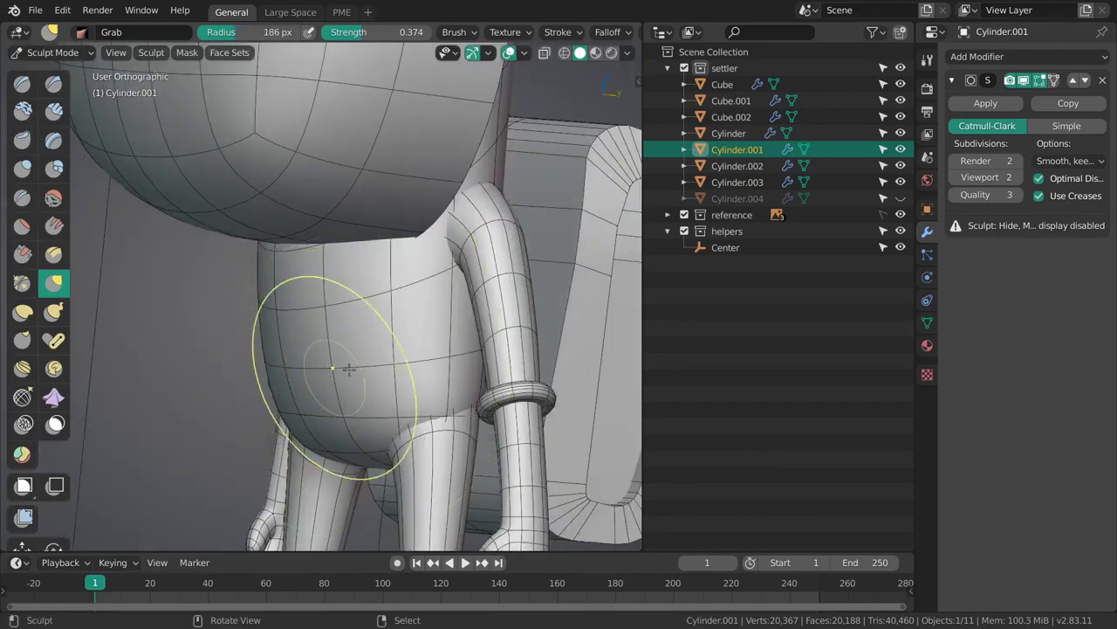
# Turn off the subdivision modifier's viewport display and switch to the Slide Relax brush with a 108 px radius.
pyautogui.moveTo(348, 369); pyautogui.dragTo(405, 287, button='middle')
pyautogui.click(1025, 81)
pyautogui.press('f')
pyautogui.click(397, 311)
pyautogui.click(32, 399)
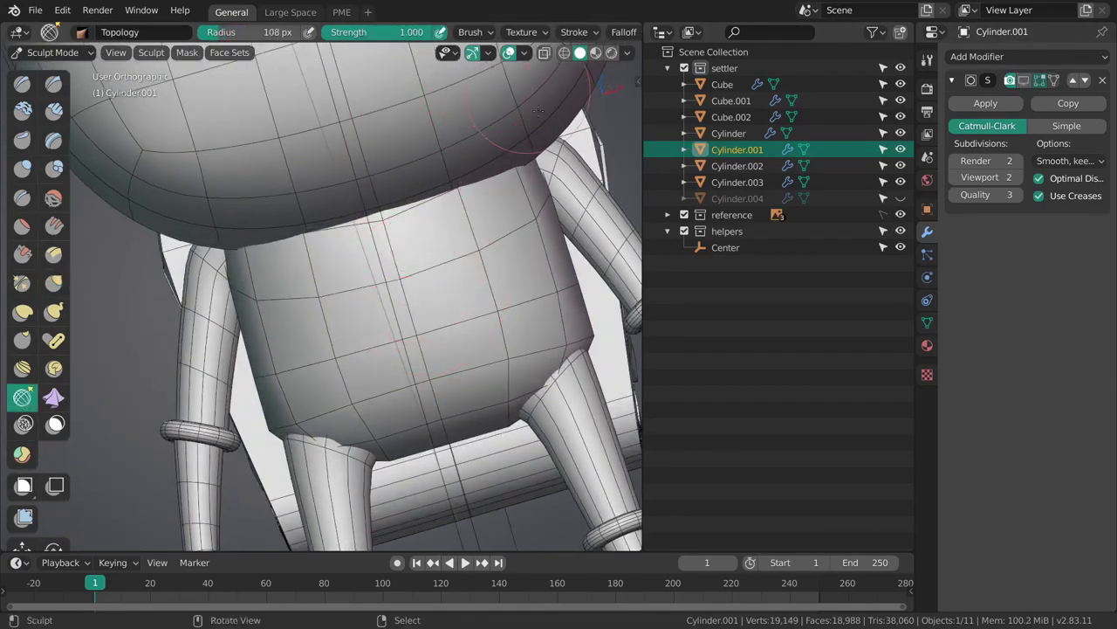
pyautogui.click(630, 259)
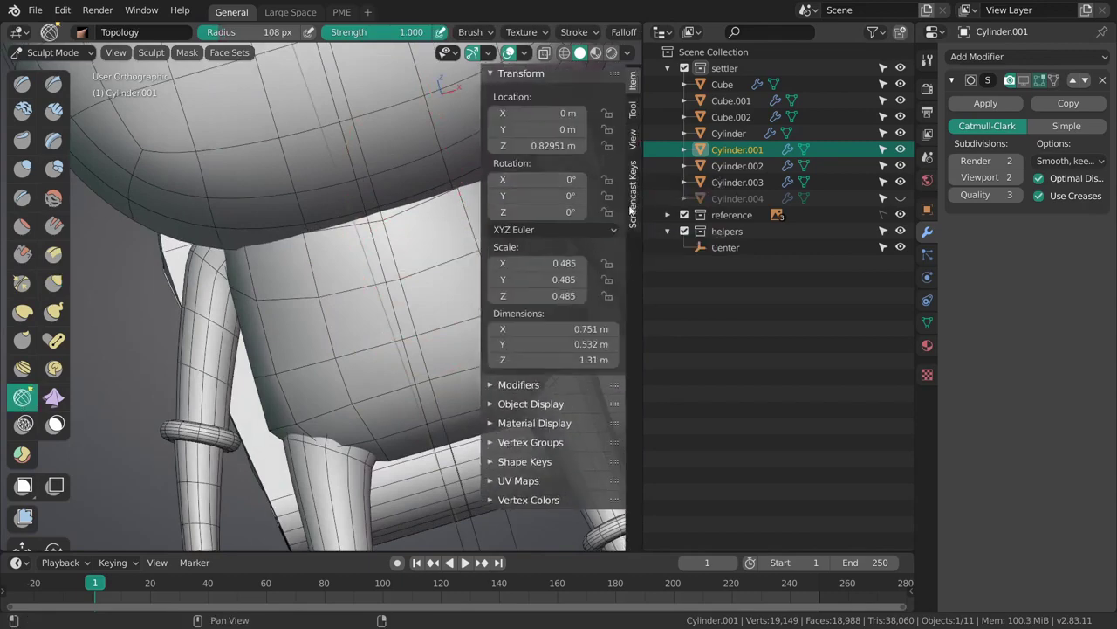
pyautogui.click(634, 112)
pyautogui.click(611, 152)
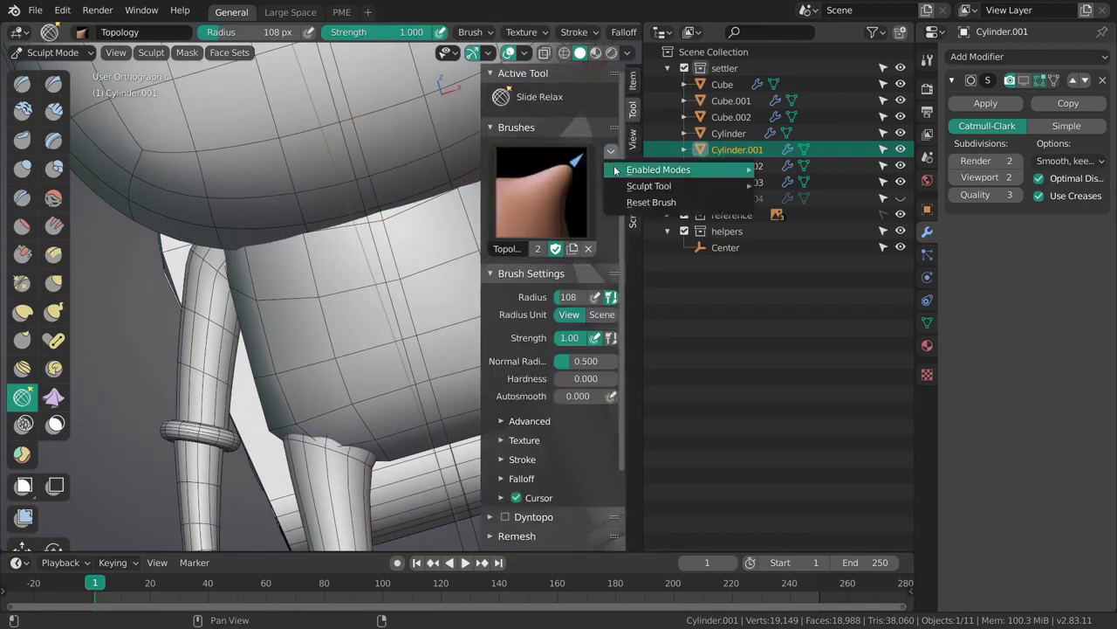
pyautogui.press('t')
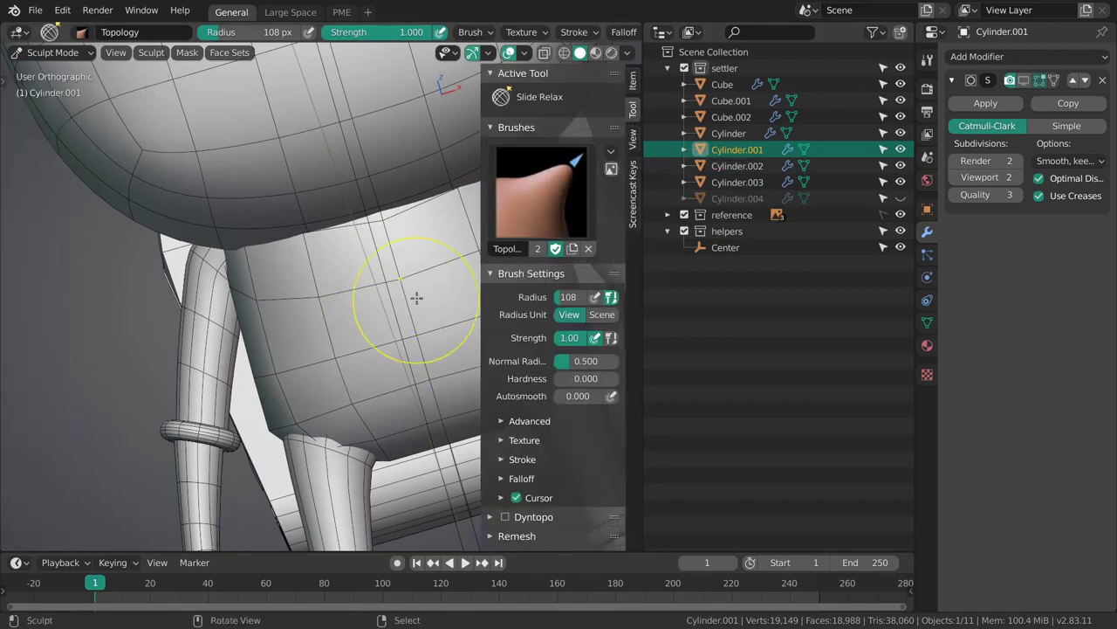
pyautogui.press('t')
pyautogui.press('n')
# Slide the torso's front topology with the Slide Relax brush, varying the radius and ending at 113 px, and check the stroke settings.
pyautogui.press('f')
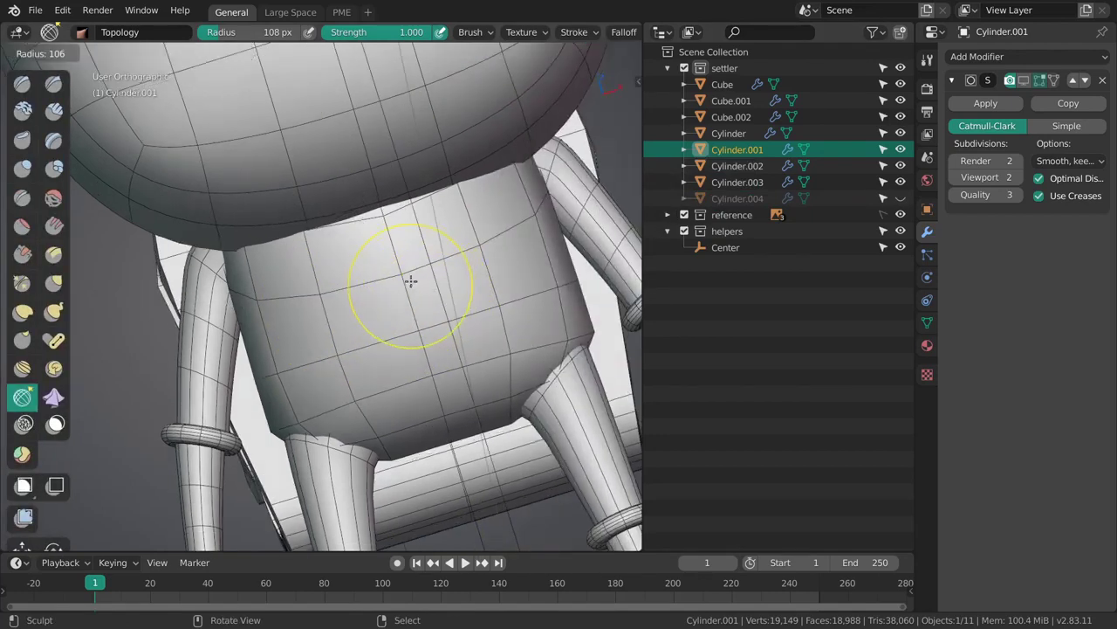
pyautogui.click(407, 277)
pyautogui.press('f')
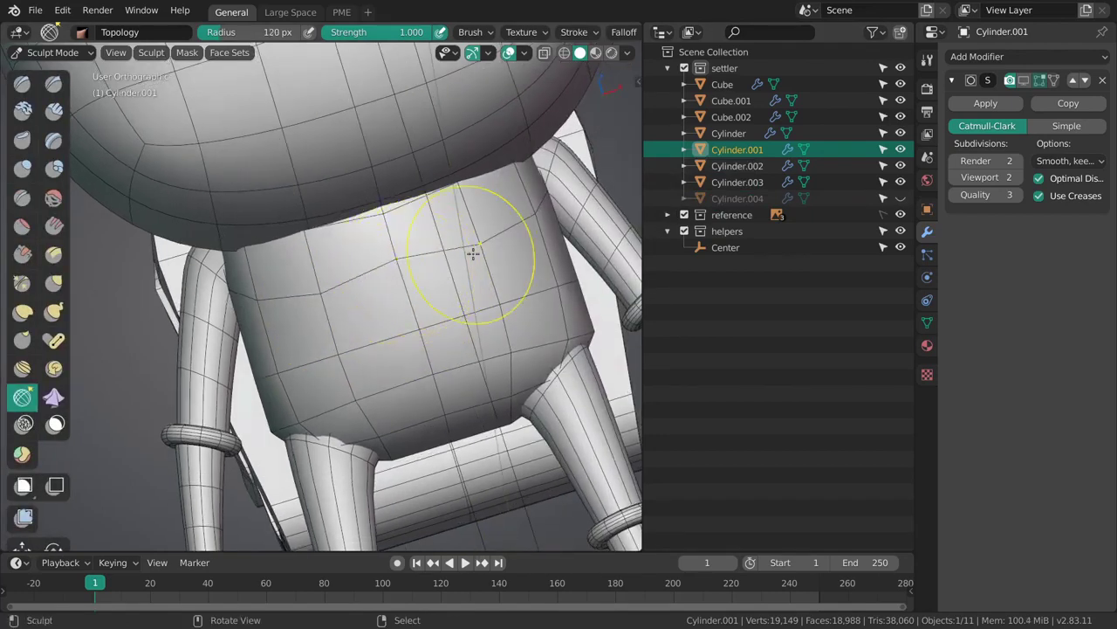
pyautogui.moveTo(439, 240)
pyautogui.mouseDown(button='middle')
pyautogui.moveTo(456, 278)
pyautogui.moveTo(499, 261)
pyautogui.moveTo(481, 268)
pyautogui.mouseUp(button='middle')
pyautogui.press('f')
pyautogui.click(563, 32)
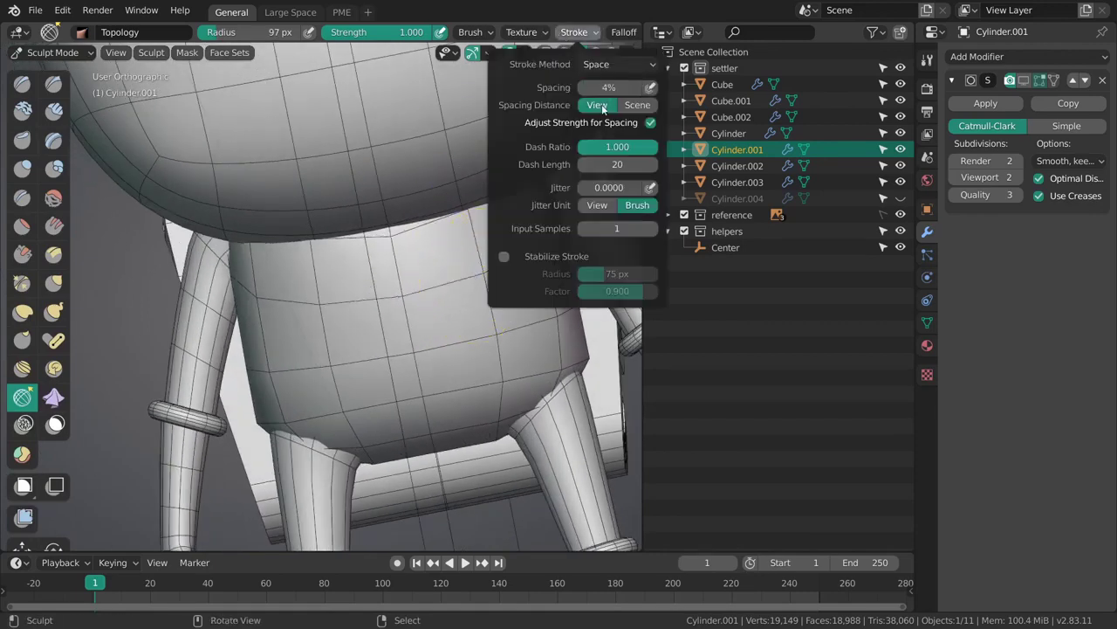
pyautogui.moveTo(480, 294); pyautogui.dragTo(485, 270, button='middle')
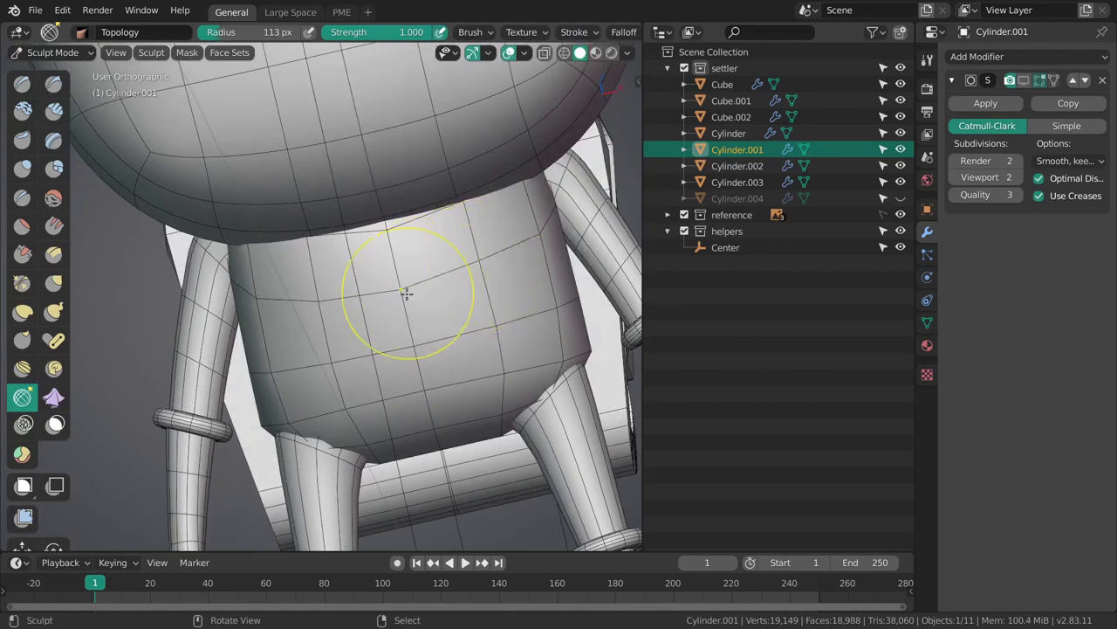
pyautogui.scroll(-6, 601, 35)
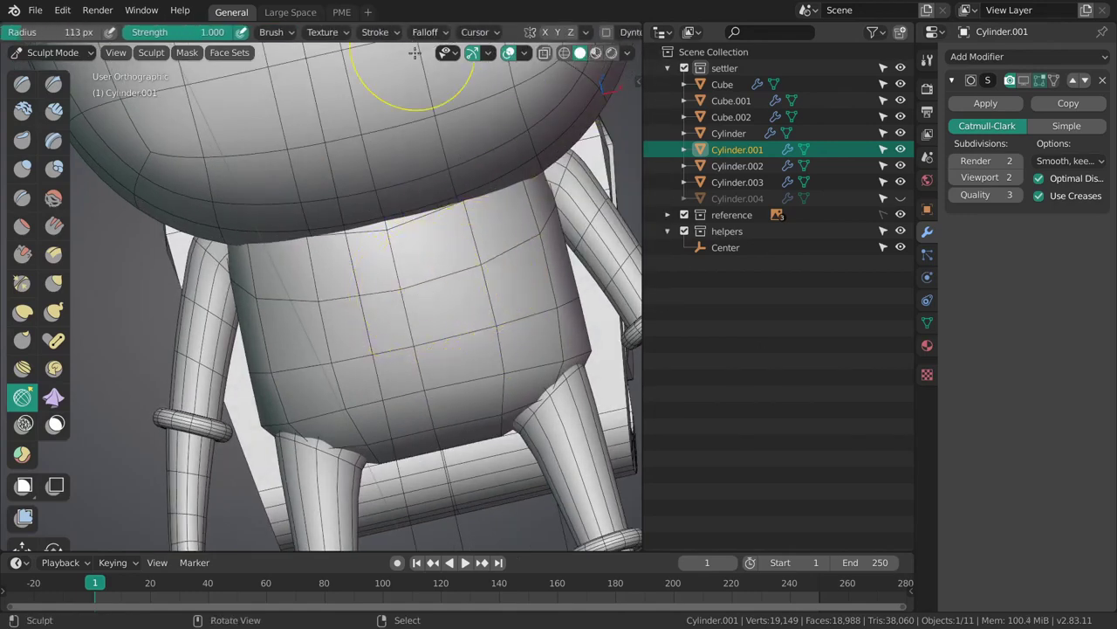
# In Edit Mode, select one half of the torso's faces through the mesh in front view and delete them.
pyautogui.hotkey('ctrl', 'Tab')
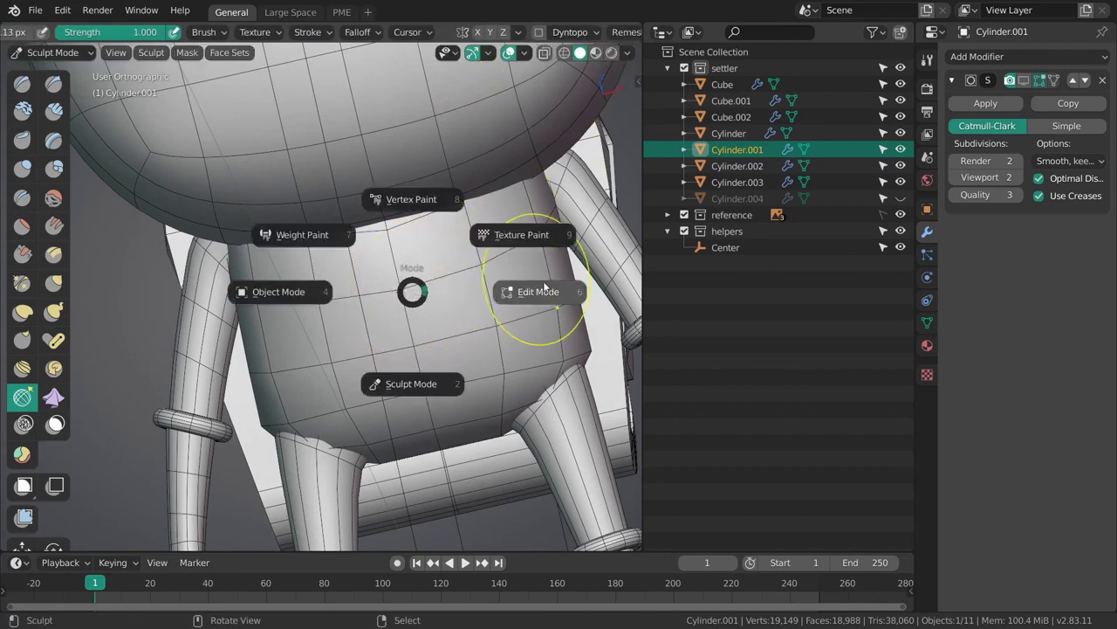
pyautogui.click(529, 288)
pyautogui.press('KP_1')
pyautogui.scroll(-2, 477, 367)
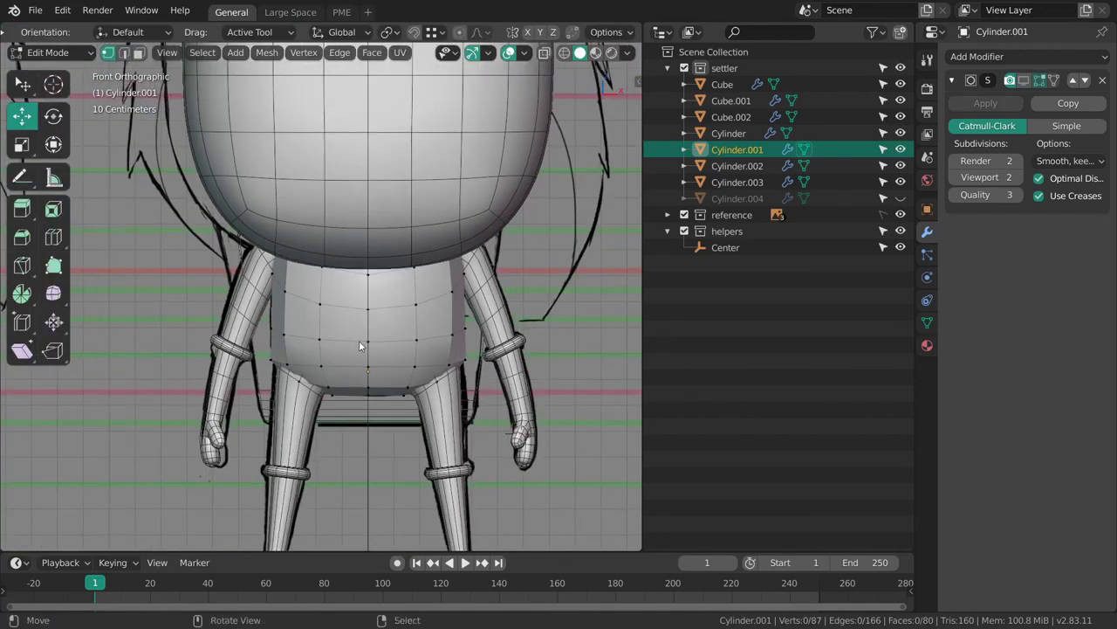
pyautogui.press('z')
pyautogui.click(322, 353)
pyautogui.moveTo(322, 352); pyautogui.dragTo(298, 363, button='middle')
pyautogui.press('3')
pyautogui.press('KP_1')
pyautogui.press('KP_1')
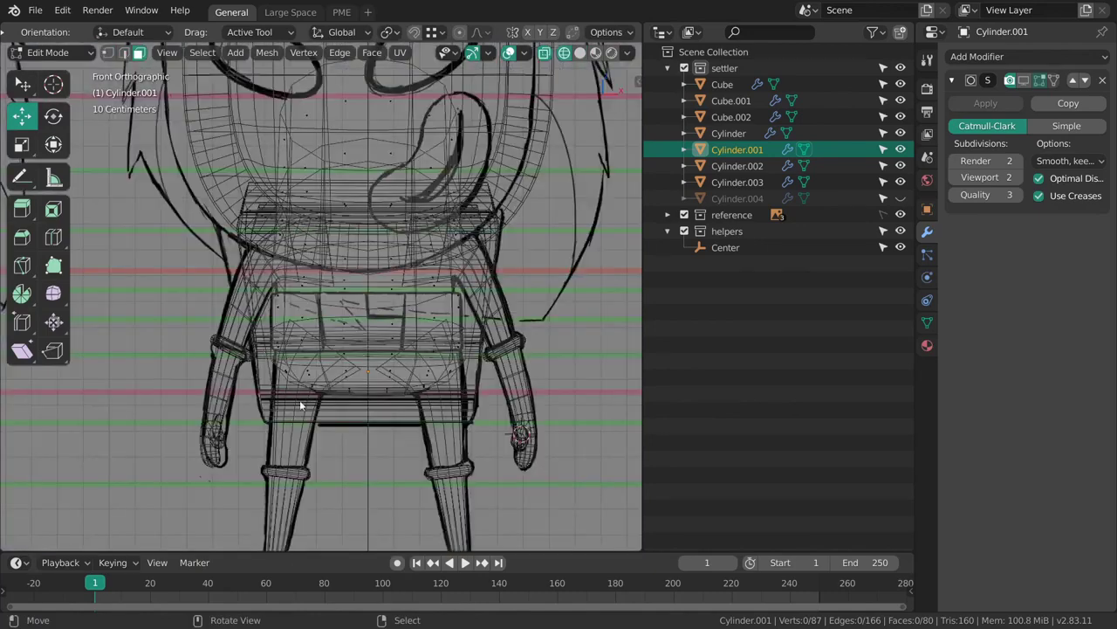
pyautogui.moveTo(317, 186); pyautogui.dragTo(348, 113)
pyautogui.press('x')
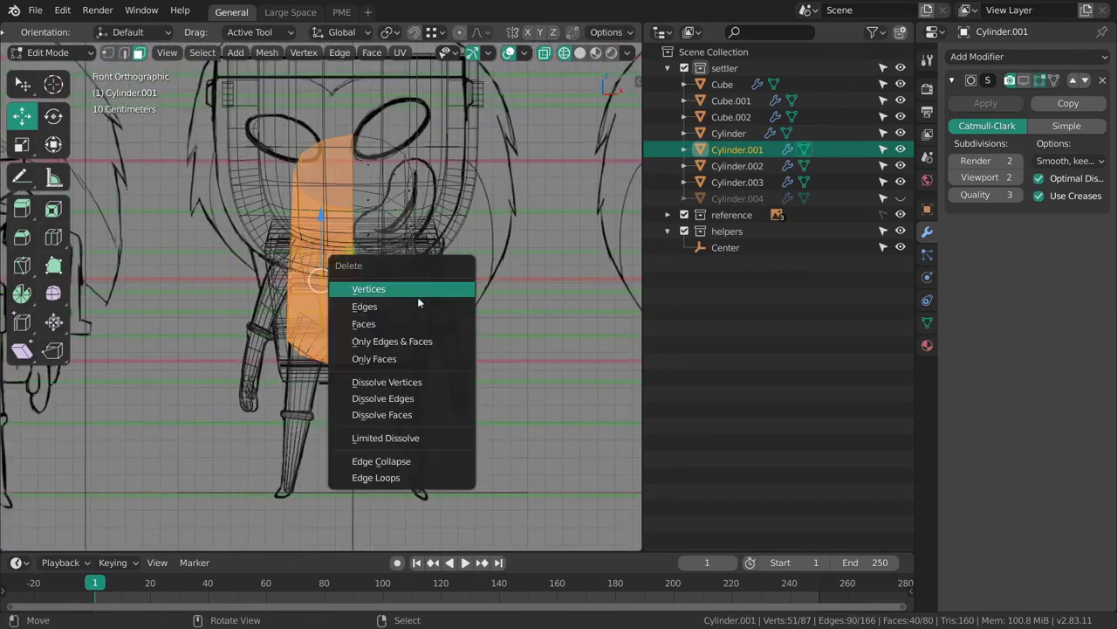
pyautogui.click(407, 323)
# Return to Object Mode and add an X-axis Mirror modifier to the torso, placed below the subdivision modifier.
pyautogui.scroll(2, 427, 336)
pyautogui.hotkey('ctrl', 'Tab')
pyautogui.click(366, 354)
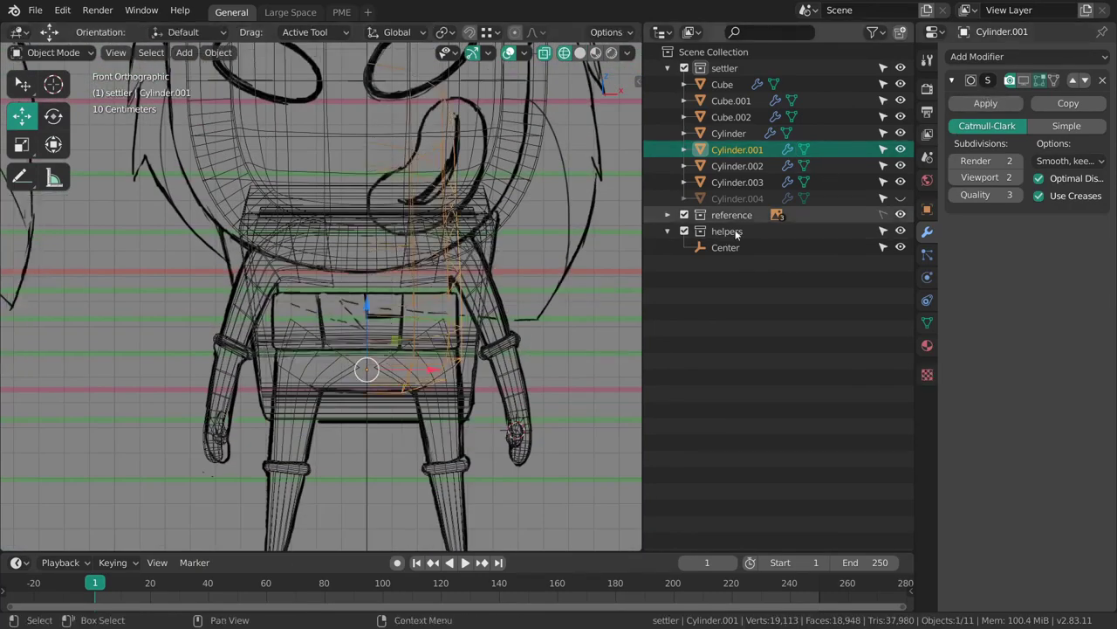
pyautogui.hotkey('shift', 'z')
pyautogui.click(995, 56)
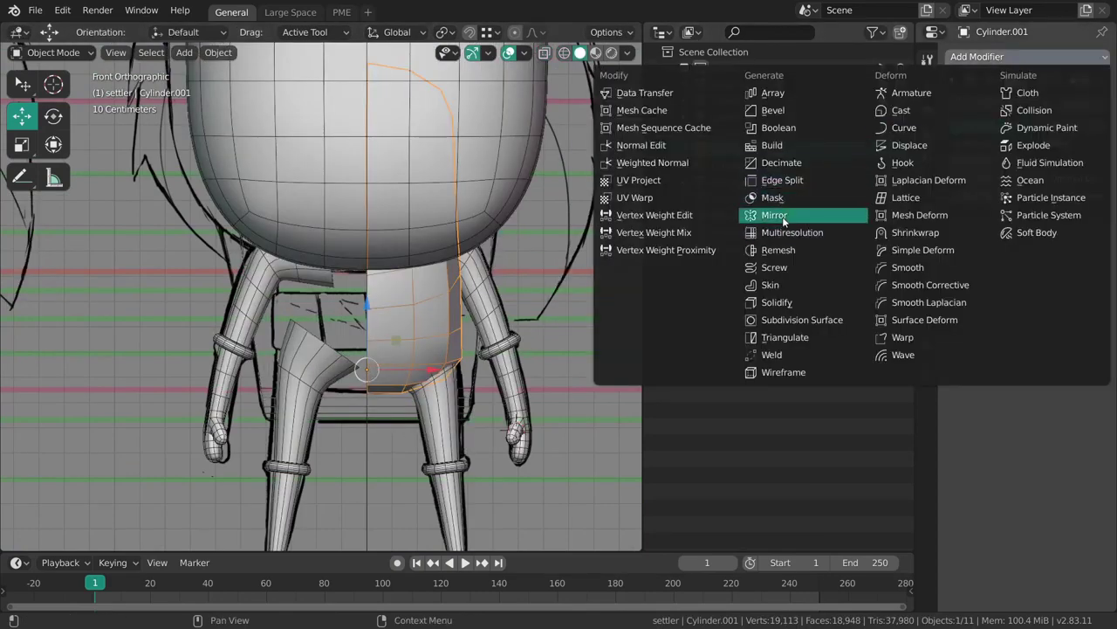
pyautogui.click(784, 213)
pyautogui.click(1072, 230)
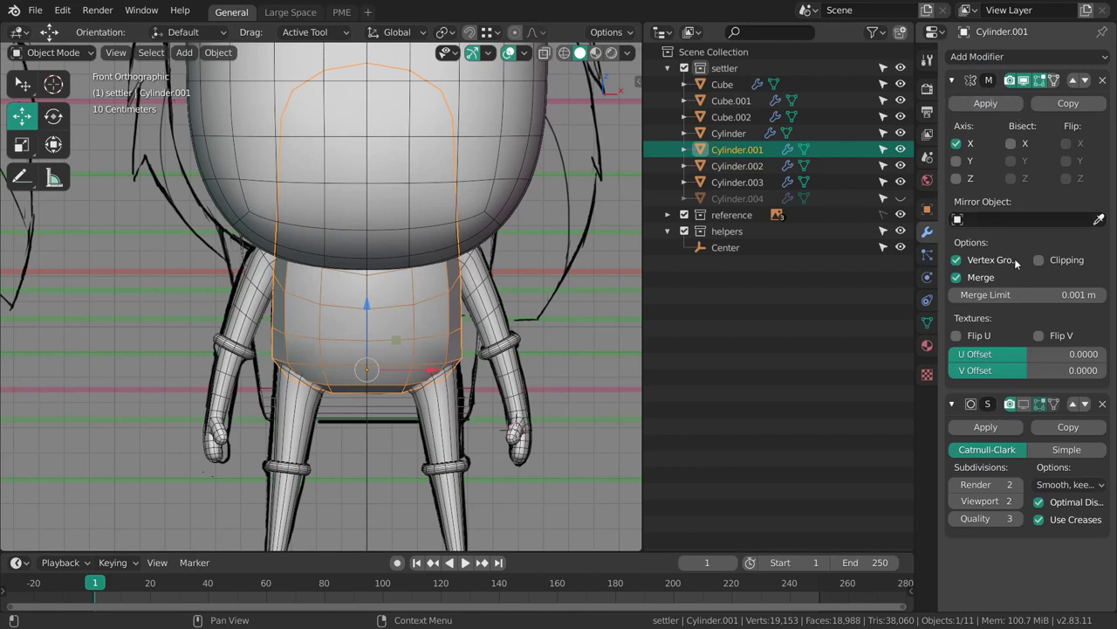
pyautogui.click(1072, 403)
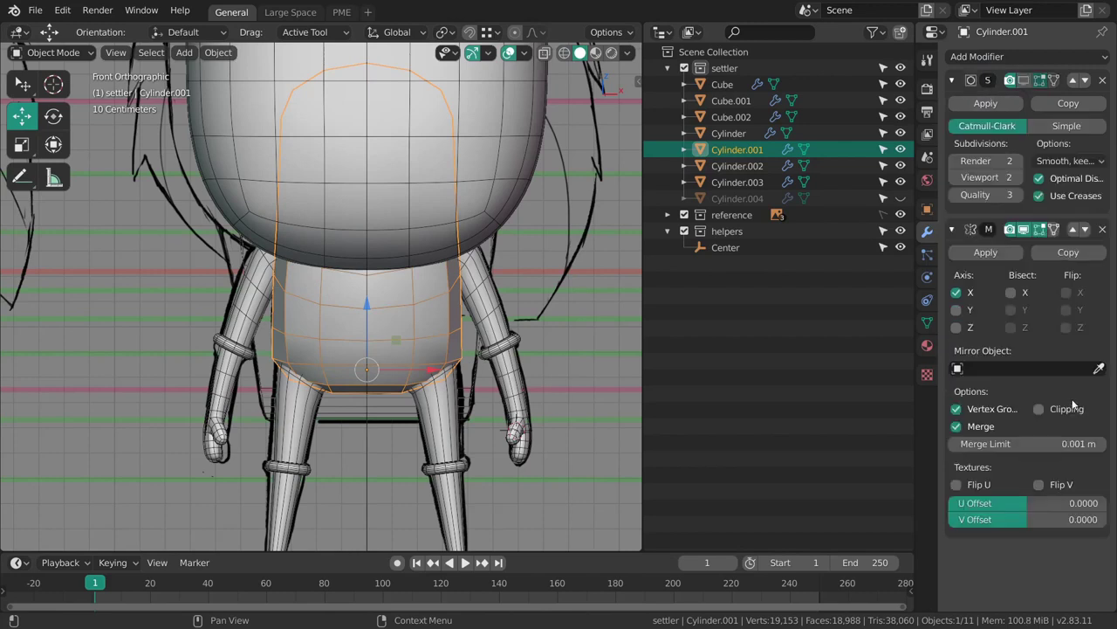
pyautogui.scroll(2, 579, 282)
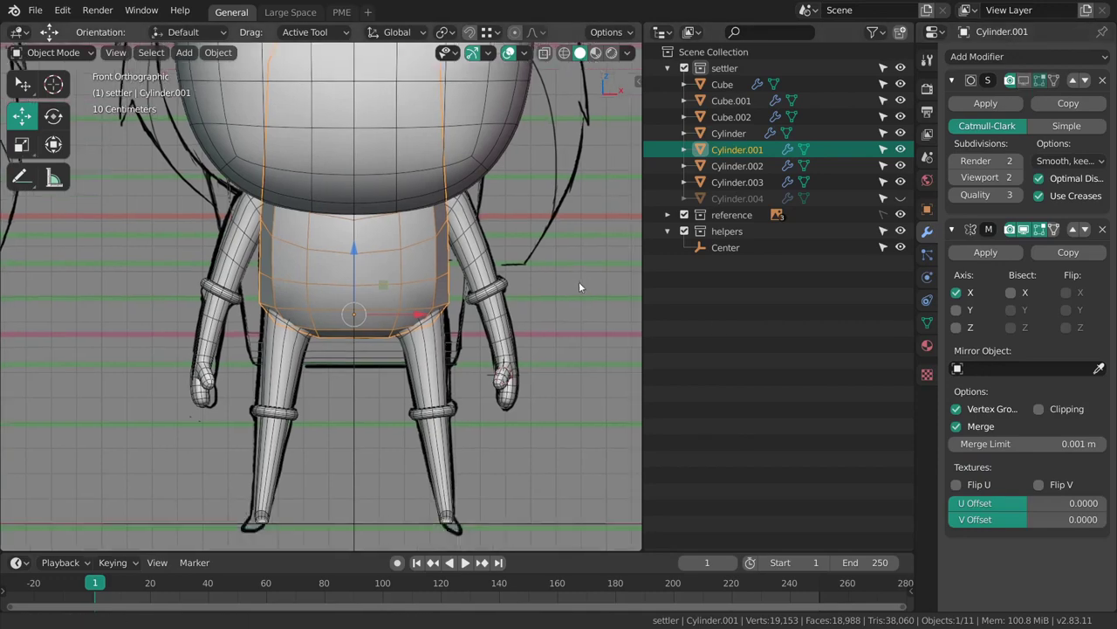
# Turn the subdivision modifier's viewport display back on, hide the wireframe overlay and inspect the deselected torso up close.
pyautogui.click(1025, 81)
pyautogui.keyDown('shift'); pyautogui.moveTo(511, 287); pyautogui.dragTo(413, 314, button='middle'); pyautogui.keyUp('shift')
pyautogui.hotkey('alt', 'a')
pyautogui.scroll(3, 472, 321)
pyautogui.hotkey('alt', 'w')
pyautogui.moveTo(398, 275); pyautogui.dragTo(376, 250, button='middle')
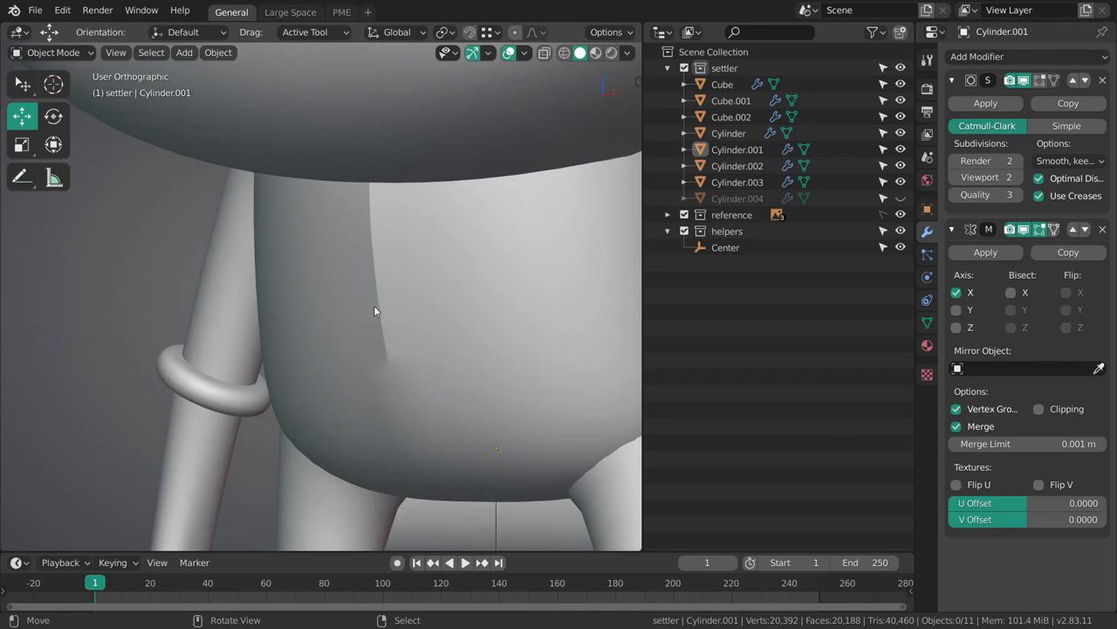
# Toggle the Mirror modifier's viewport display to compare the shading, and move the modifier above the subdivision modifier.
pyautogui.click(1024, 229)
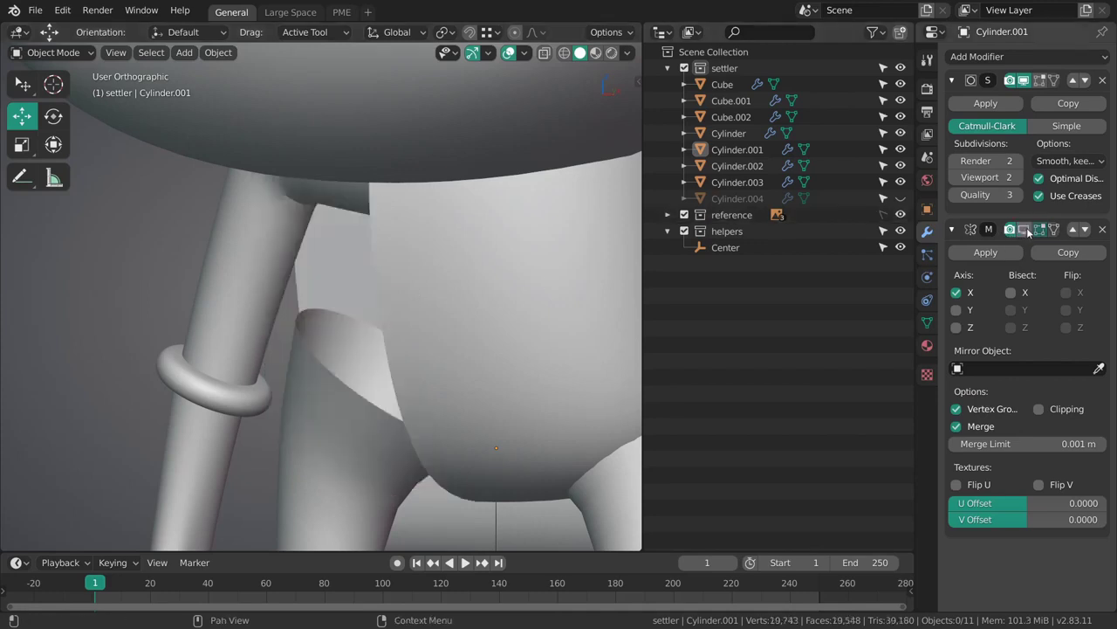
pyautogui.click(1024, 229)
pyautogui.moveTo(419, 262); pyautogui.dragTo(525, 303, button='middle')
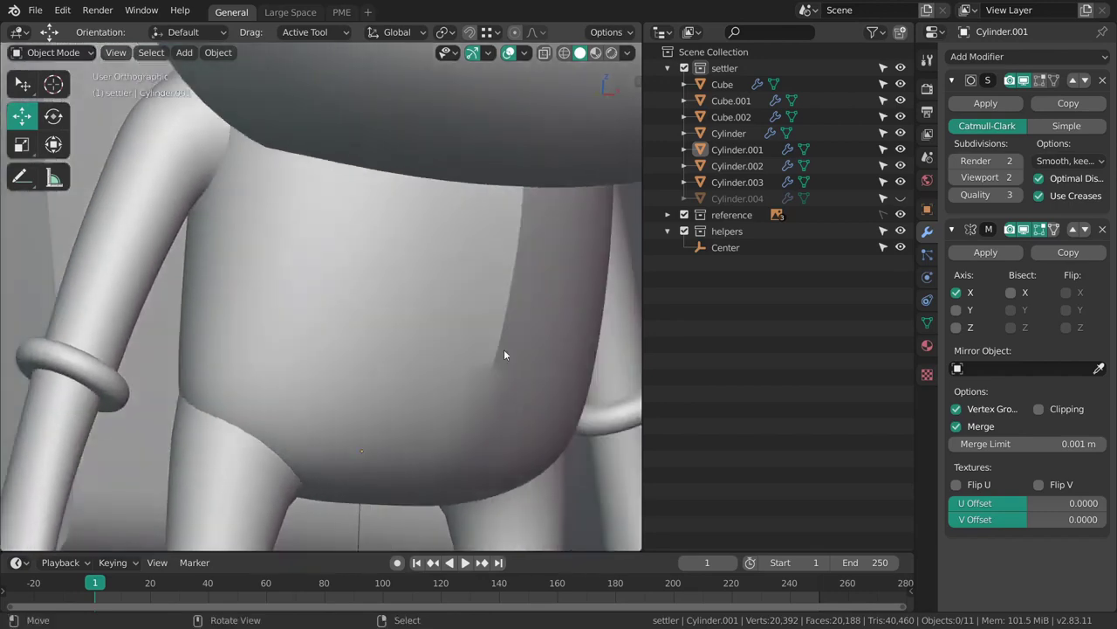
pyautogui.click(1072, 230)
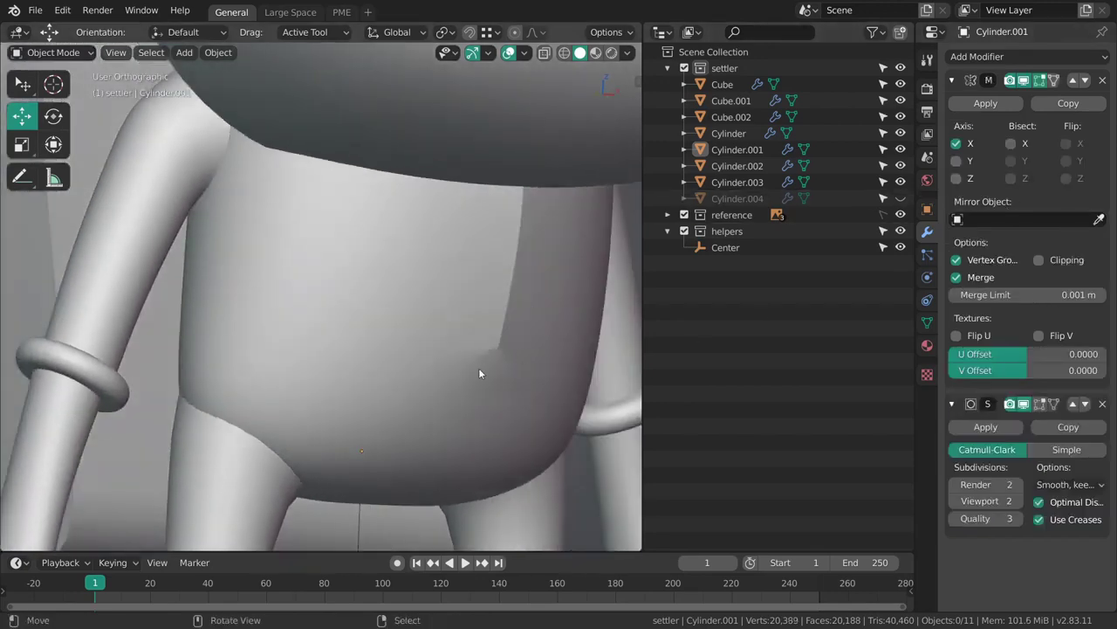
# In Edit Mode, select the torso's centre edge loop, enable Clipping on the Mirror modifier and move the loop against the mirror plane.
pyautogui.moveTo(478, 367); pyautogui.dragTo(443, 396, button='middle')
pyautogui.press('KP_1')
pyautogui.scroll(-3, 444, 323)
pyautogui.press('Tab')
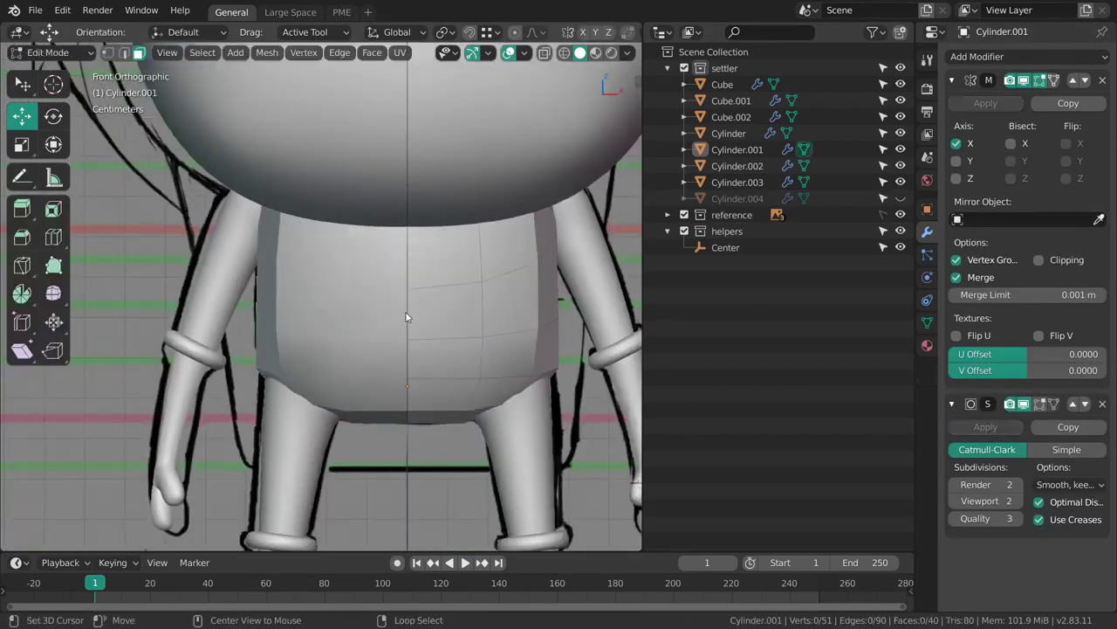
pyautogui.press('2')
pyautogui.keyDown('alt'); pyautogui.click(406, 313); pyautogui.keyUp('alt')
pyautogui.moveTo(474, 238); pyautogui.dragTo(448, 234)
pyautogui.click(495, 237)
pyautogui.moveTo(466, 278)
pyautogui.keyDown('shift'); pyautogui.mouseDown(button='middle')
pyautogui.moveTo(421, 279)
pyautogui.moveTo(578, 283)
pyautogui.moveTo(467, 293)
pyautogui.moveTo(550, 281)
pyautogui.moveTo(396, 335)
pyautogui.moveTo(480, 329)
pyautogui.moveTo(466, 267)
pyautogui.mouseUp(button='middle'); pyautogui.keyUp('shift')
pyautogui.press('Tab')
# Put the torso in Sculpt Mode in front view and set the Grab brush radius to 187 px.
pyautogui.press('KP_1')
pyautogui.keyDown('ctrl'); pyautogui.moveTo(466, 267); pyautogui.dragTo(479, 339, button='middle'); pyautogui.keyUp('ctrl')
pyautogui.hotkey('ctrl', 'Tab')
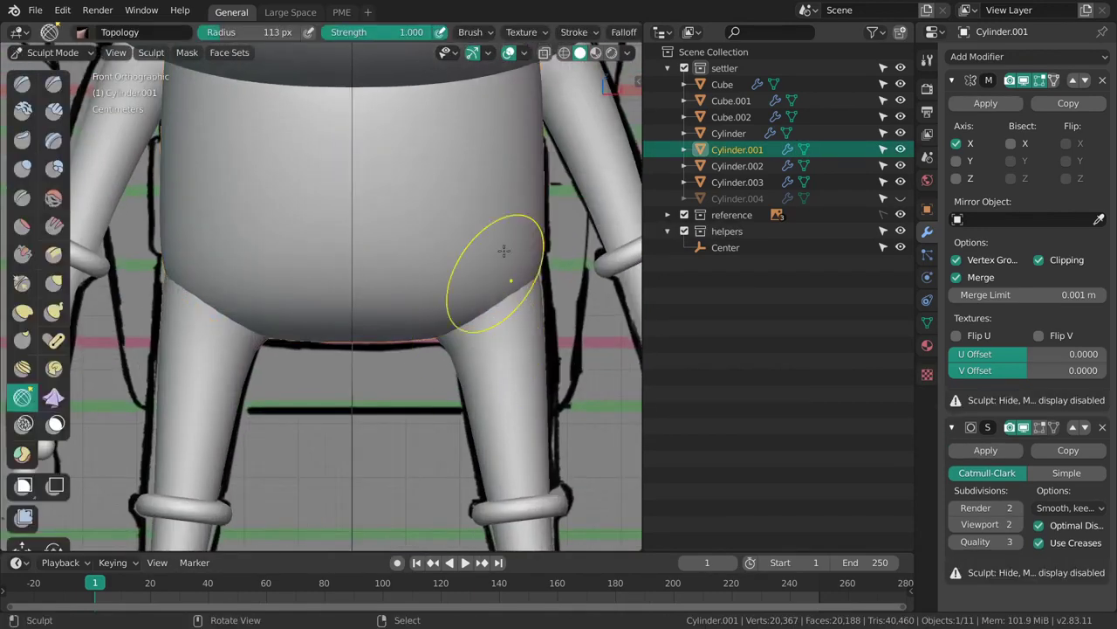
pyautogui.keyDown('ctrl'); pyautogui.scroll(4, 511, 260); pyautogui.keyUp('ctrl')
pyautogui.press('g')
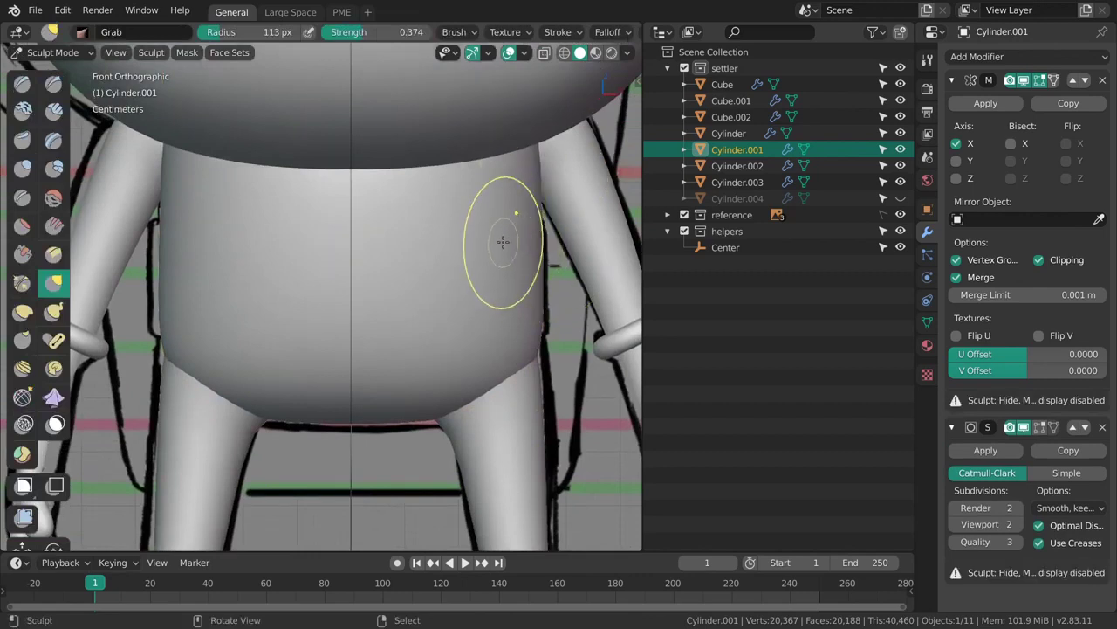
pyautogui.press('f')
pyautogui.click(543, 215)
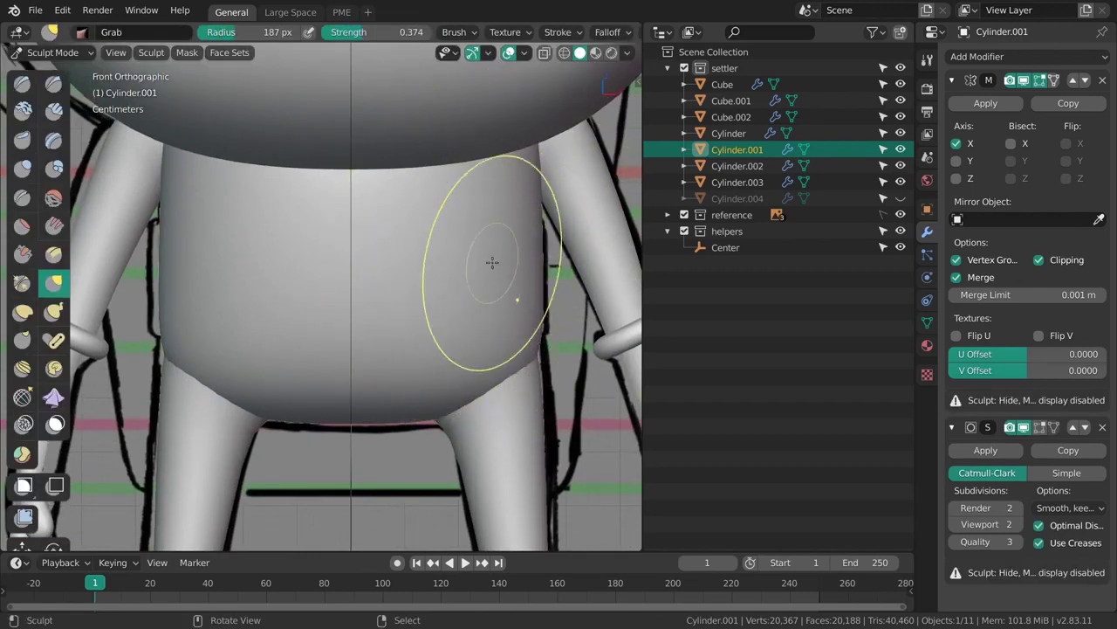
# Turn on Grab Active Vertex, set the Grab radius to 215 px and pull the upper side of the torso.
pyautogui.hotkey('shift', 'z')
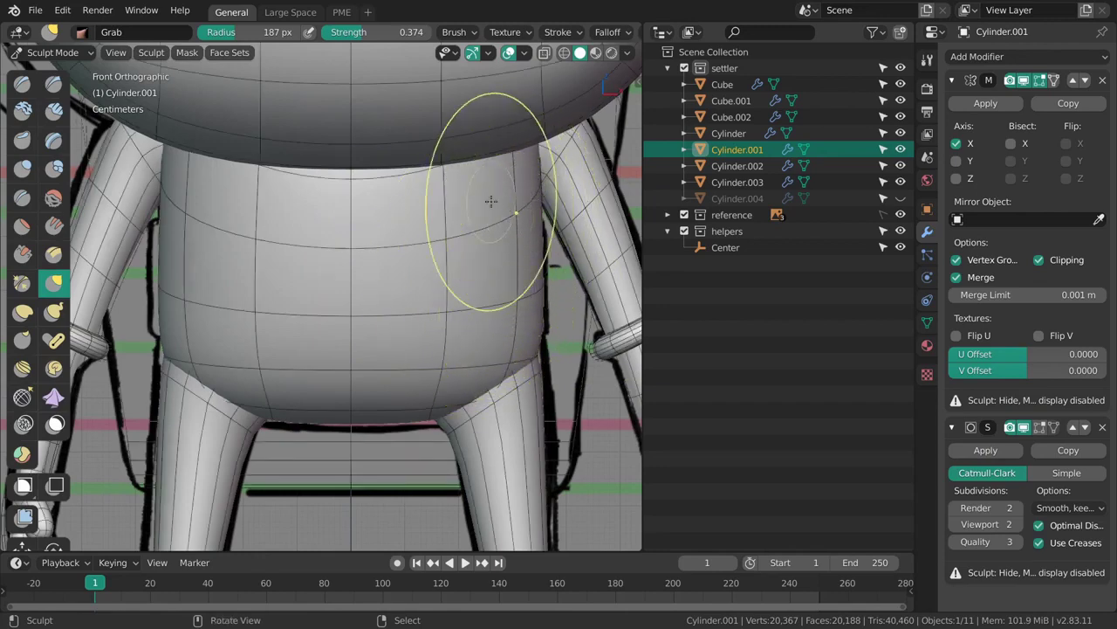
pyautogui.hotkey('shift', 'z')
pyautogui.click(454, 32)
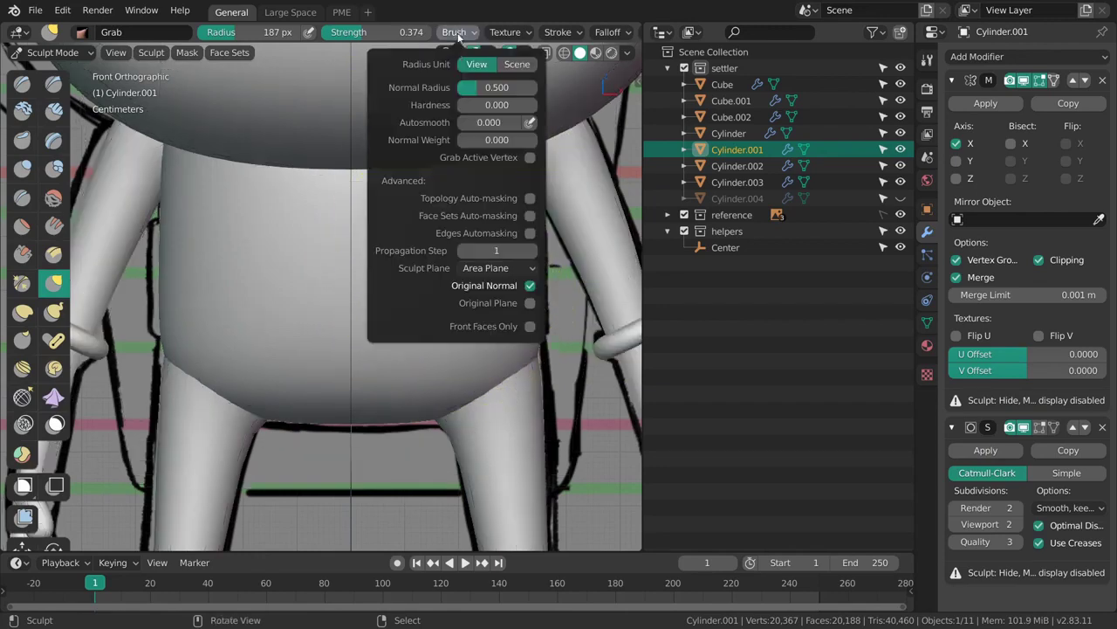
pyautogui.click(529, 159)
pyautogui.press('f')
pyautogui.click(524, 236)
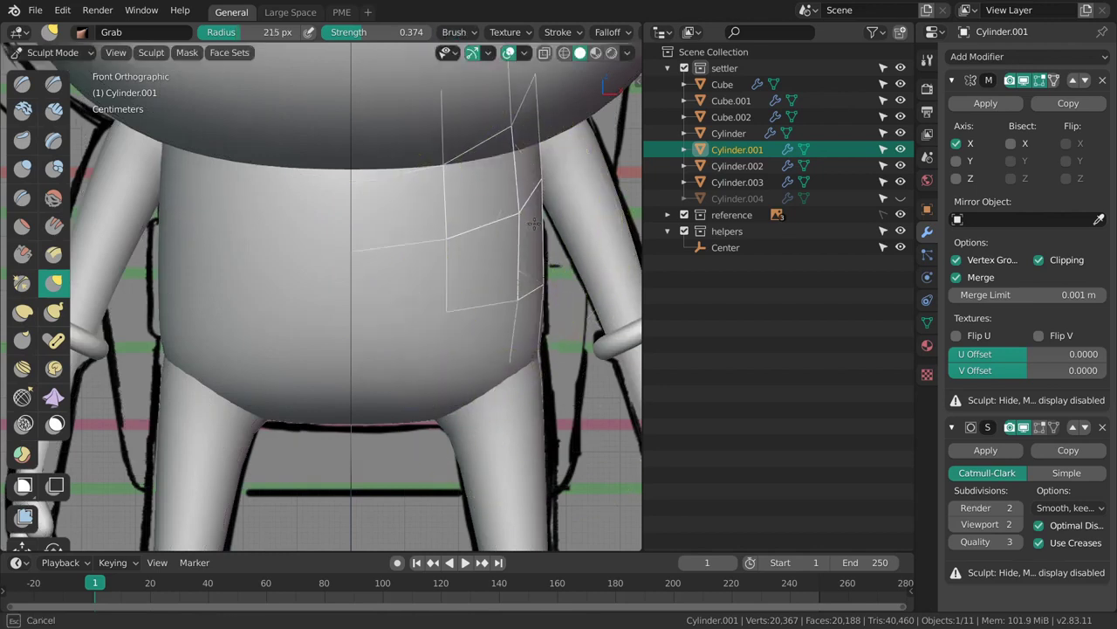
pyautogui.moveTo(535, 224)
pyautogui.mouseDown()
pyautogui.moveTo(540, 208)
pyautogui.moveTo(511, 217)
pyautogui.mouseUp()
# Set the Grab brush radius to 185 px and pull the upper side of the torso into shape.
pyautogui.press('f')
pyautogui.click(514, 229)
pyautogui.press('f')
pyautogui.click(466, 219)
pyautogui.press('f')
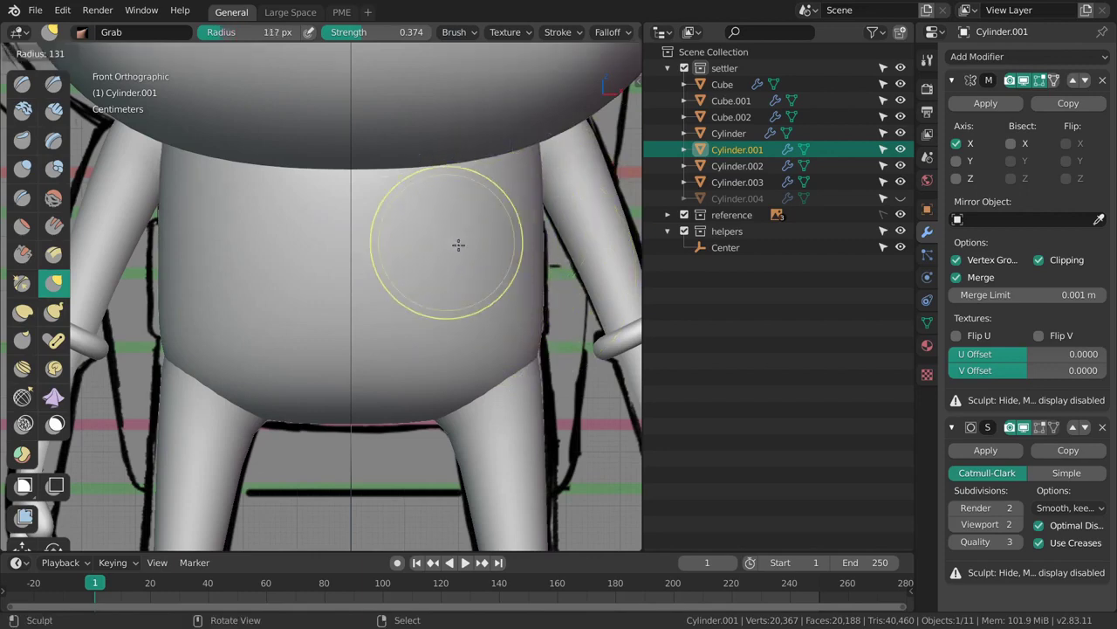
pyautogui.click(474, 245)
pyautogui.moveTo(468, 251); pyautogui.dragTo(451, 274, button='middle')
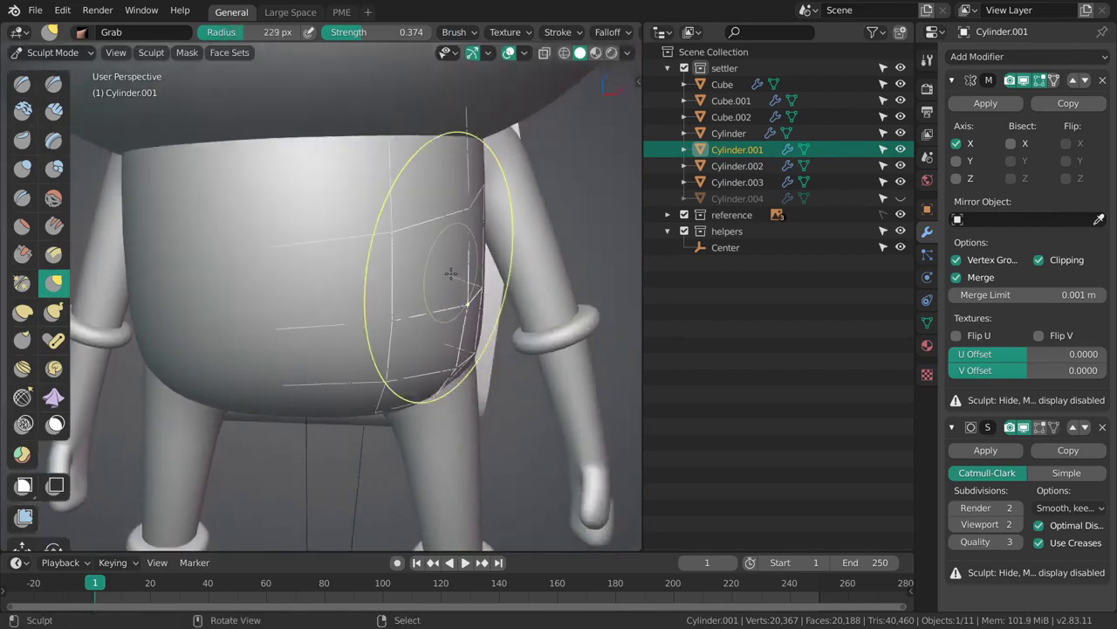
pyautogui.press('f')
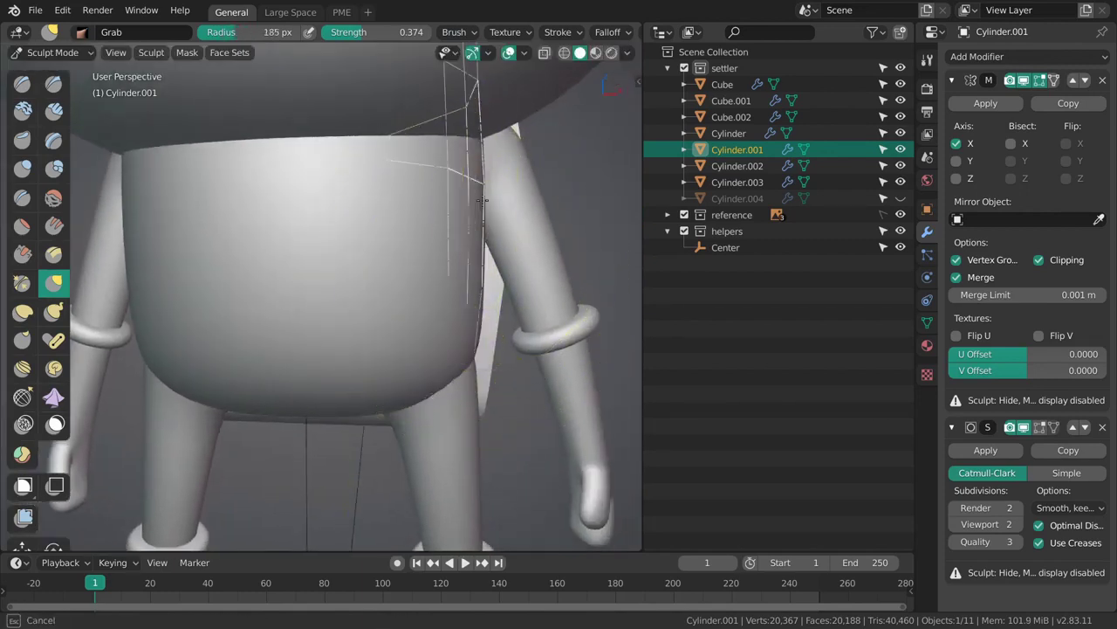
pyautogui.press('`')
pyautogui.click(450, 241)
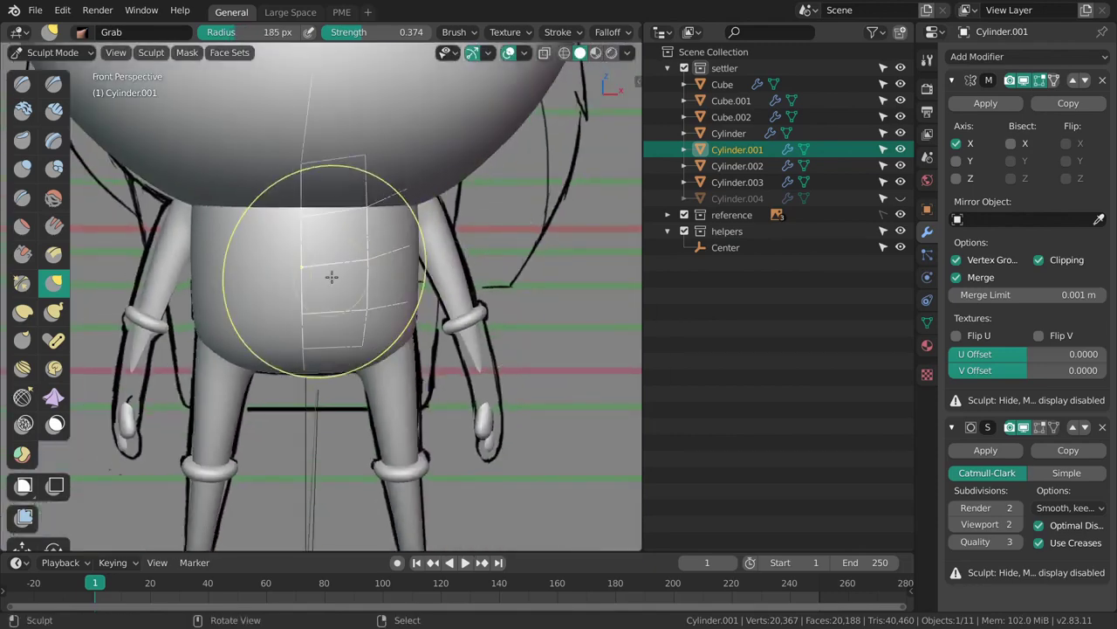
# Examine the torso's form and mesh flow from several angles, with the wireframe display toggled on and off.
pyautogui.moveTo(332, 277)
pyautogui.keyDown('shift'); pyautogui.mouseDown(button='middle')
pyautogui.moveTo(407, 314)
pyautogui.moveTo(388, 293)
pyautogui.moveTo(471, 305)
pyautogui.moveTo(457, 319)
pyautogui.moveTo(499, 261)
pyautogui.moveTo(454, 253)
pyautogui.moveTo(449, 237)
pyautogui.mouseUp(button='middle'); pyautogui.keyUp('shift')
pyautogui.press('`')
pyautogui.click(468, 280)
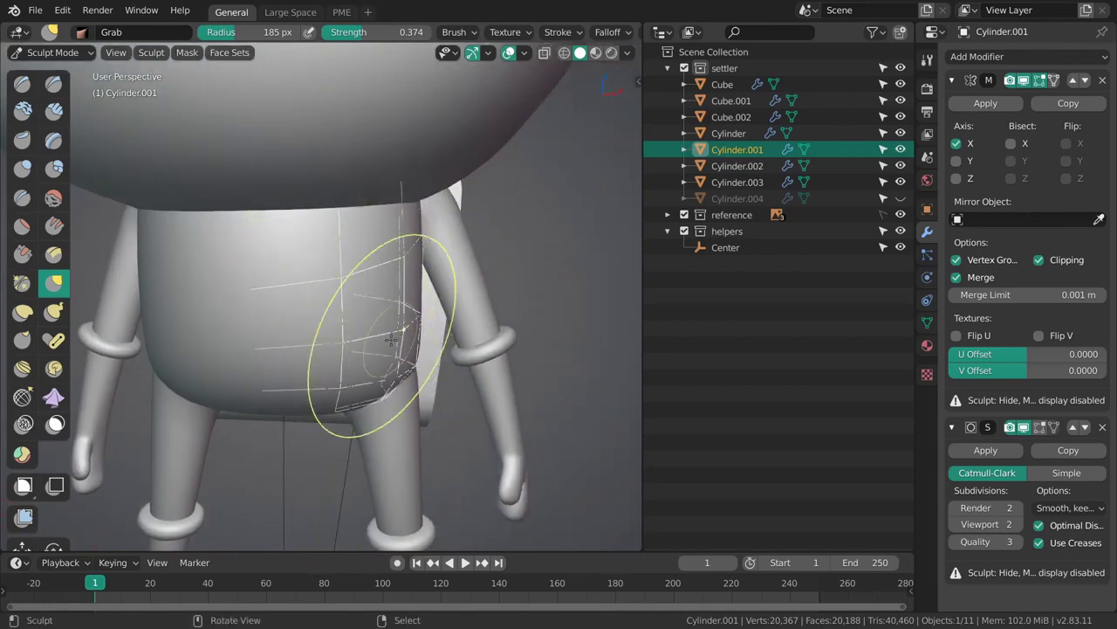
pyautogui.moveTo(372, 284); pyautogui.dragTo(433, 228, button='middle')
pyautogui.hotkey('ctrl', 'w')
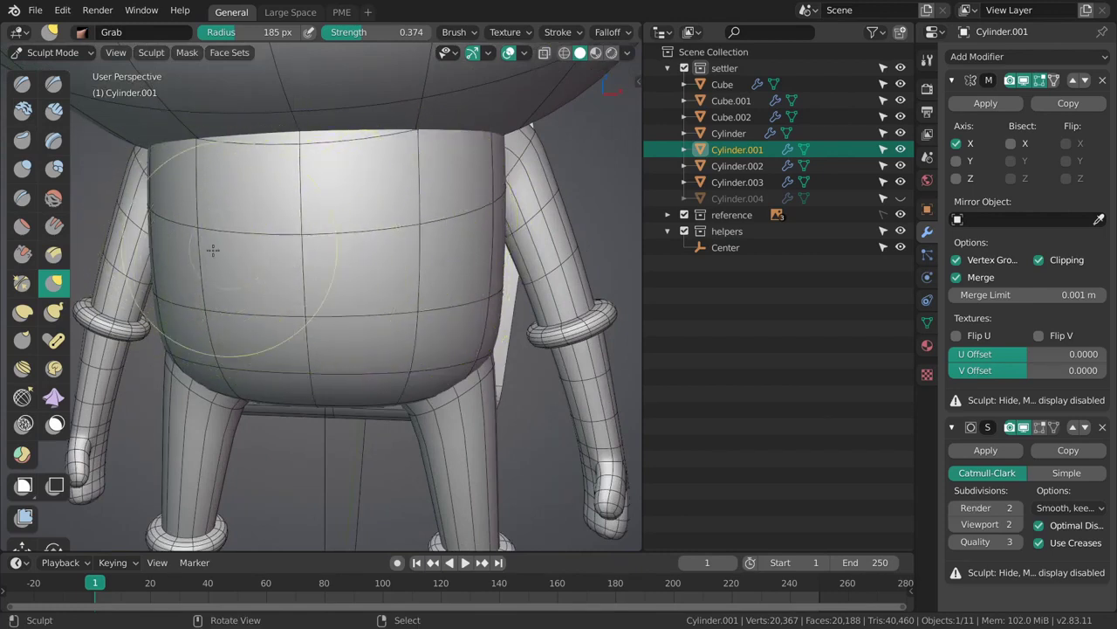
pyautogui.hotkey('ctrl', 'w')
pyautogui.moveTo(462, 253)
pyautogui.mouseDown(button='middle')
pyautogui.moveTo(404, 240)
pyautogui.moveTo(452, 279)
pyautogui.moveTo(452, 372)
pyautogui.mouseUp(button='middle')
pyautogui.press('`')
pyautogui.click(414, 336)
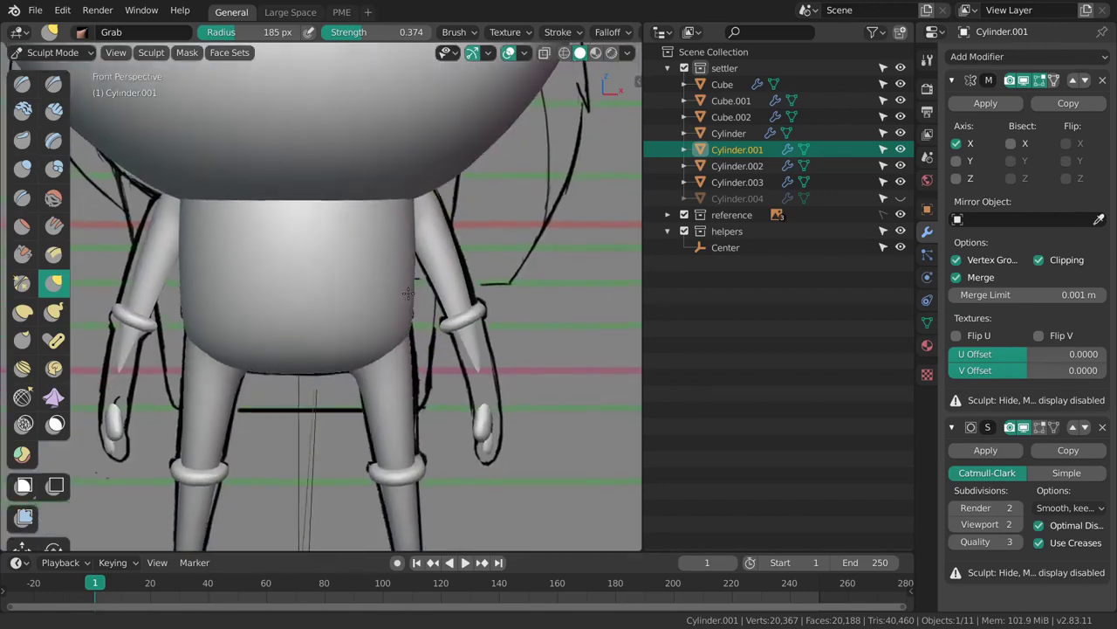
pyautogui.moveTo(431, 269); pyautogui.dragTo(396, 274, button='middle')
# Return to Object Mode with nothing selected, switch to right orthographic view and save the file.
pyautogui.hotkey('ctrl', 'Tab')
pyautogui.hotkey('alt', 'a')
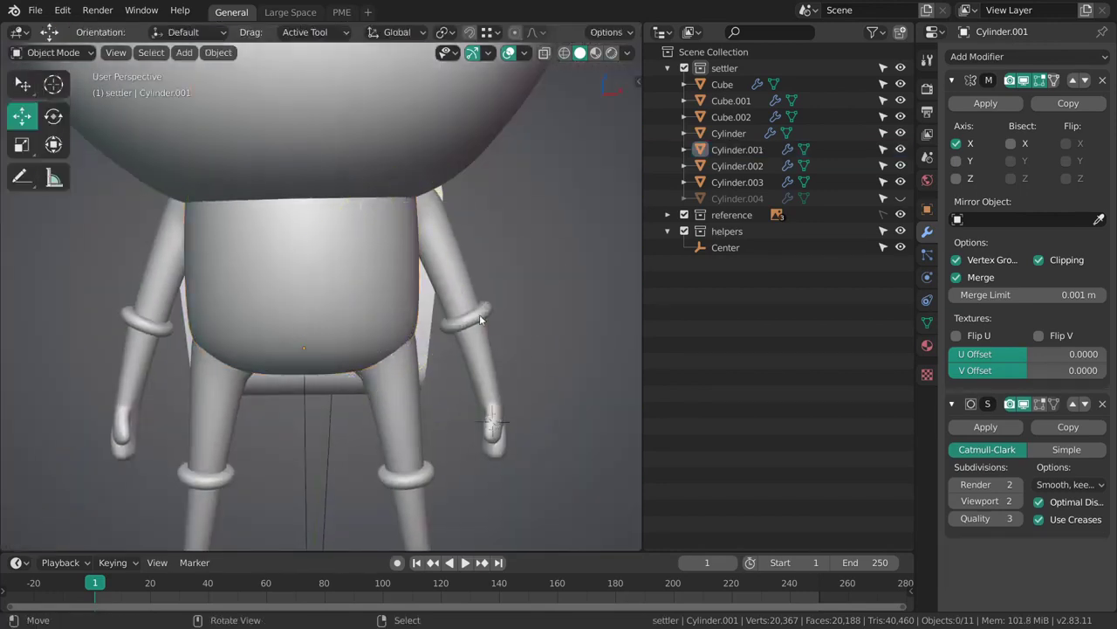
pyautogui.press('KP_3')
pyautogui.keyDown('ctrl'); pyautogui.moveTo(472, 344); pyautogui.dragTo(417, 238, button='middle'); pyautogui.keyUp('ctrl')
pyautogui.press('KP_5')
pyautogui.moveTo(403, 299)
pyautogui.keyDown('shift'); pyautogui.mouseDown(button='middle')
pyautogui.moveTo(411, 339)
pyautogui.moveTo(424, 295)
pyautogui.mouseUp(button='middle'); pyautogui.keyUp('shift')
pyautogui.hotkey('ctrl', 's')
# Unhide the hidden objects and select the band around the character's waist.
pyautogui.hotkey('alt', 'h')
pyautogui.scroll(4, 419, 305)
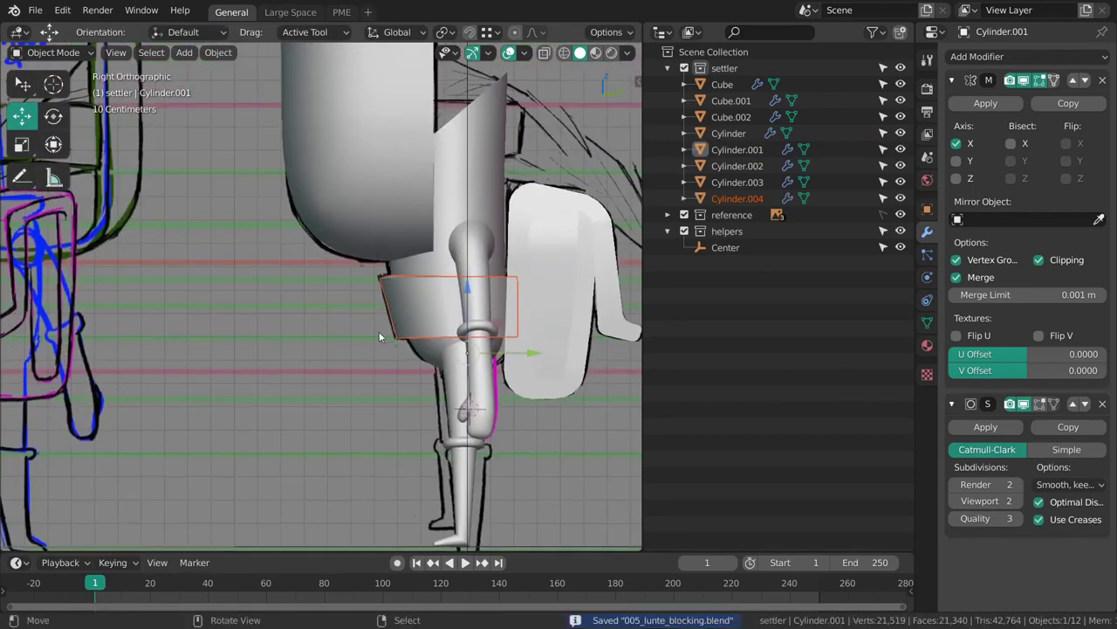
pyautogui.click(476, 306)
pyautogui.scroll(2, 387, 306)
pyautogui.keyDown('shift'); pyautogui.moveTo(418, 326); pyautogui.dragTo(405, 316, button='middle'); pyautogui.keyUp('shift')
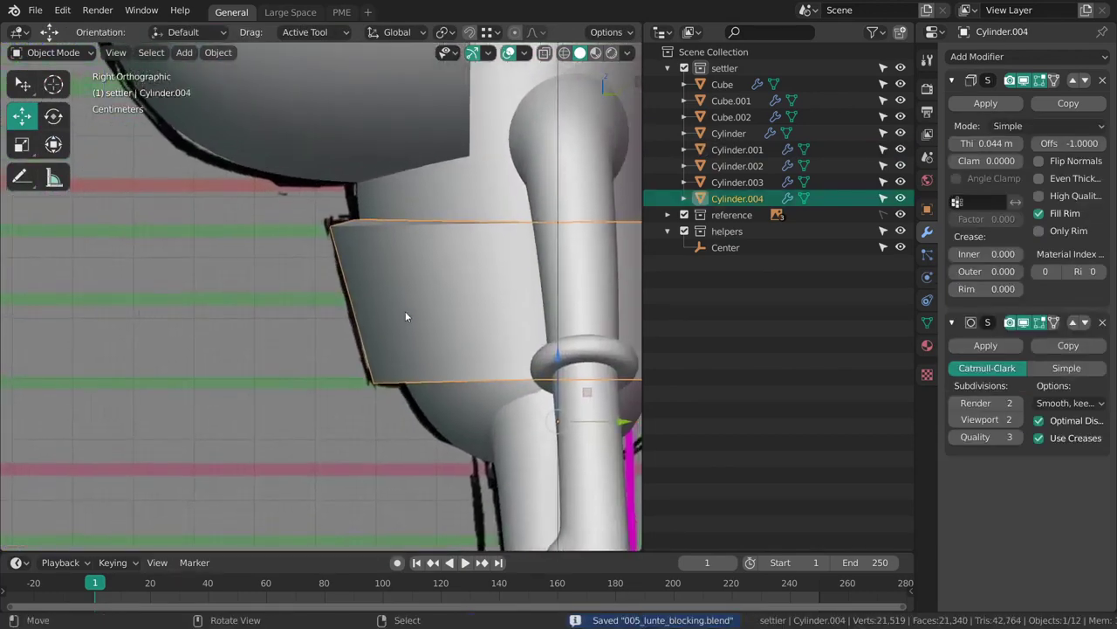
# Remove the Solidify modifier from the waist band, inspect the bare shell and undo the removal.
pyautogui.click(1101, 80)
pyautogui.scroll(2, 348, 307)
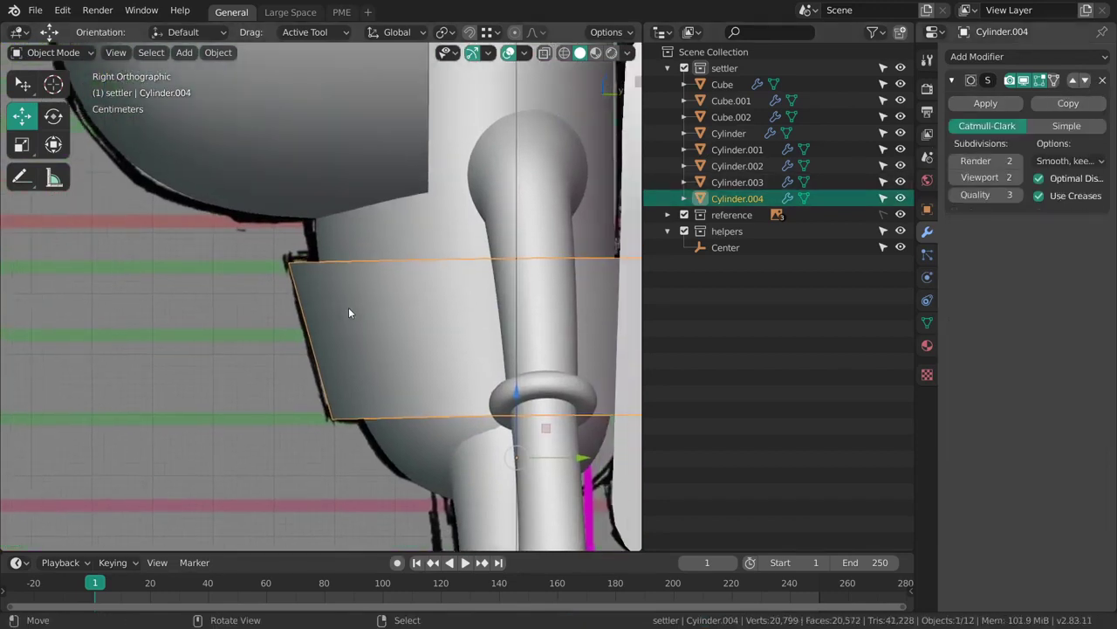
pyautogui.moveTo(348, 308); pyautogui.dragTo(377, 336, button='middle')
pyautogui.hotkey('ctrl', 'Tab')
pyautogui.click(419, 351)
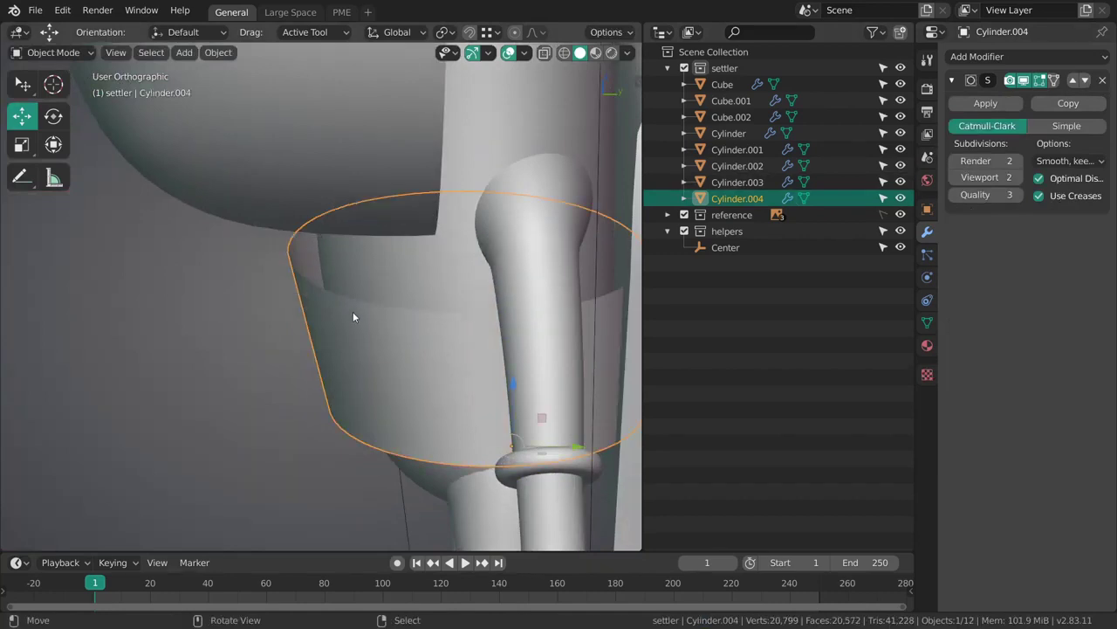
pyautogui.hotkey('ctrl', 'z')
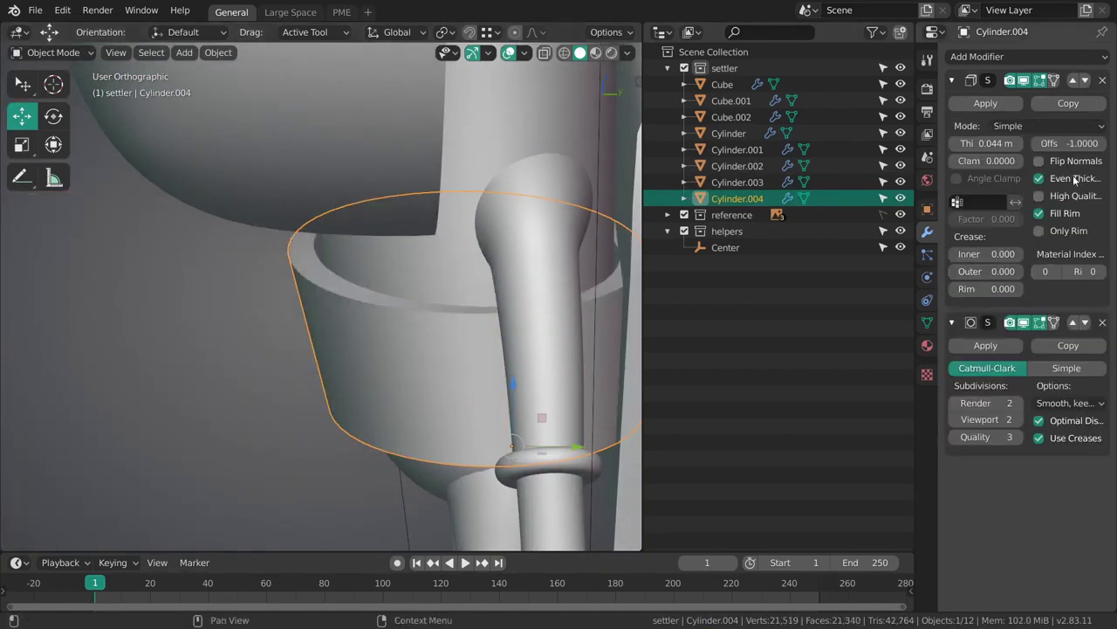
# Try the Solidify modifier's Complex mode, look through its thickness and boundary options, and return it to Simple.
pyautogui.click(1040, 128)
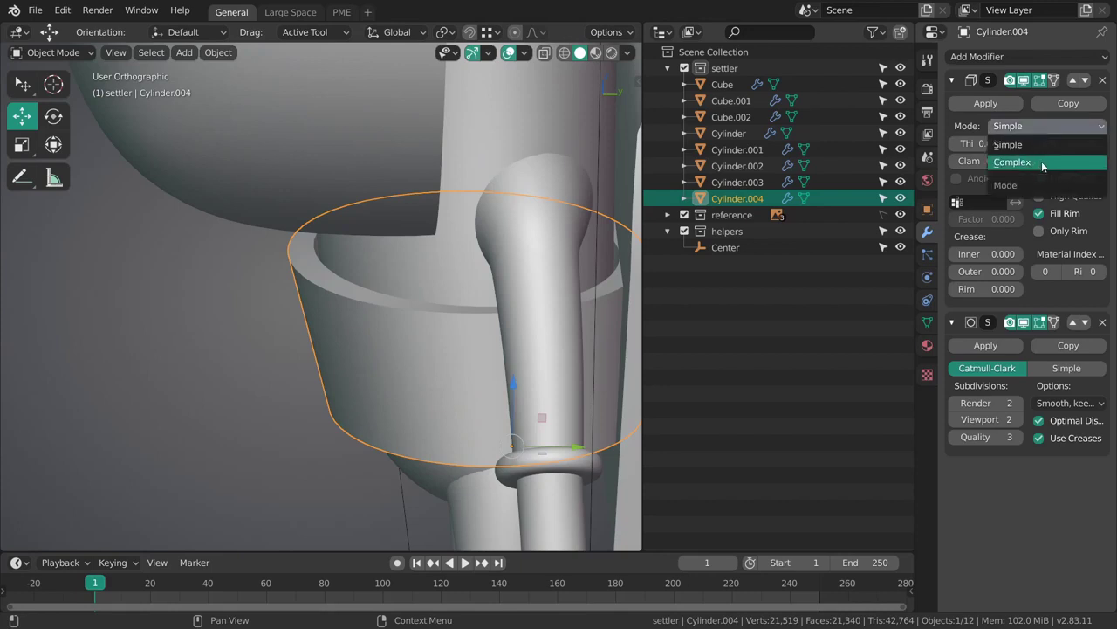
pyautogui.click(1042, 160)
pyautogui.click(1042, 144)
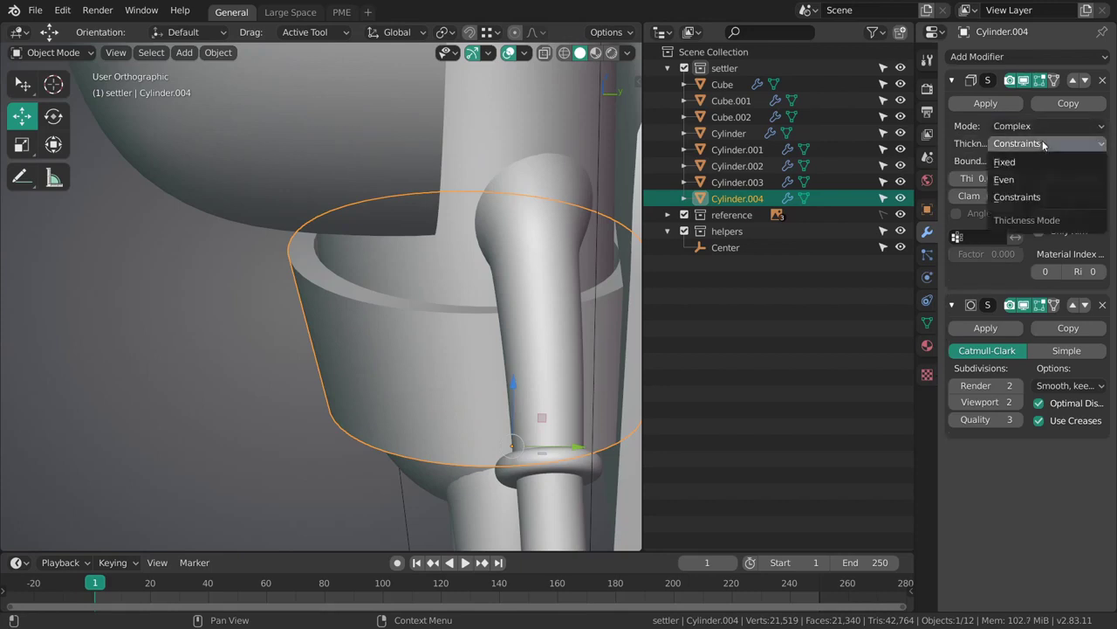
pyautogui.click(1044, 145)
pyautogui.click(1038, 160)
pyautogui.click(1038, 162)
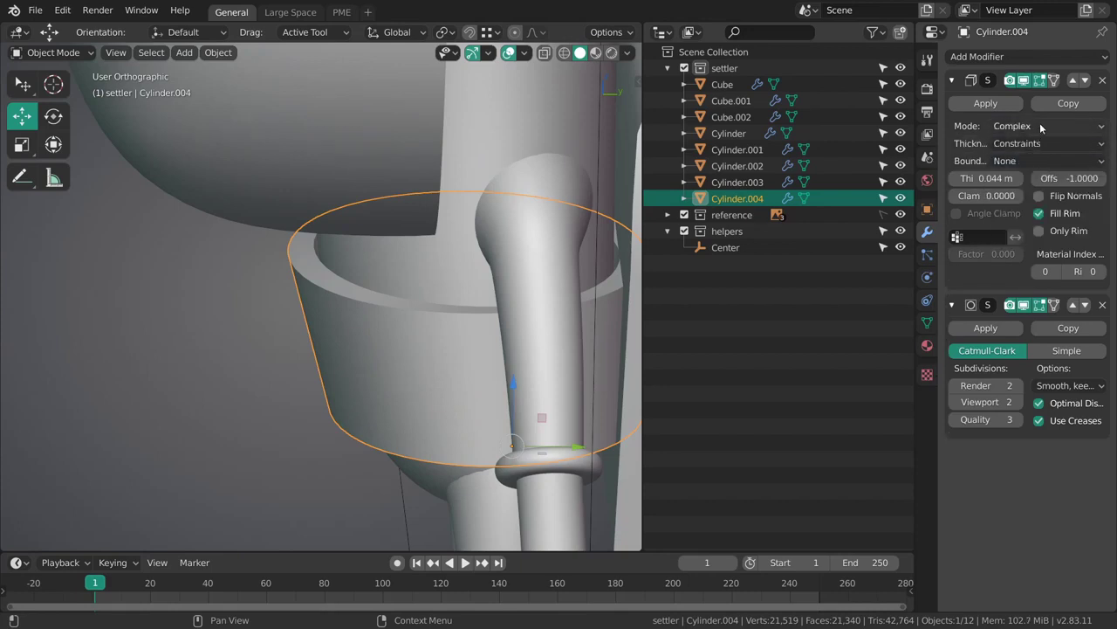
pyautogui.click(1040, 125)
pyautogui.click(1033, 146)
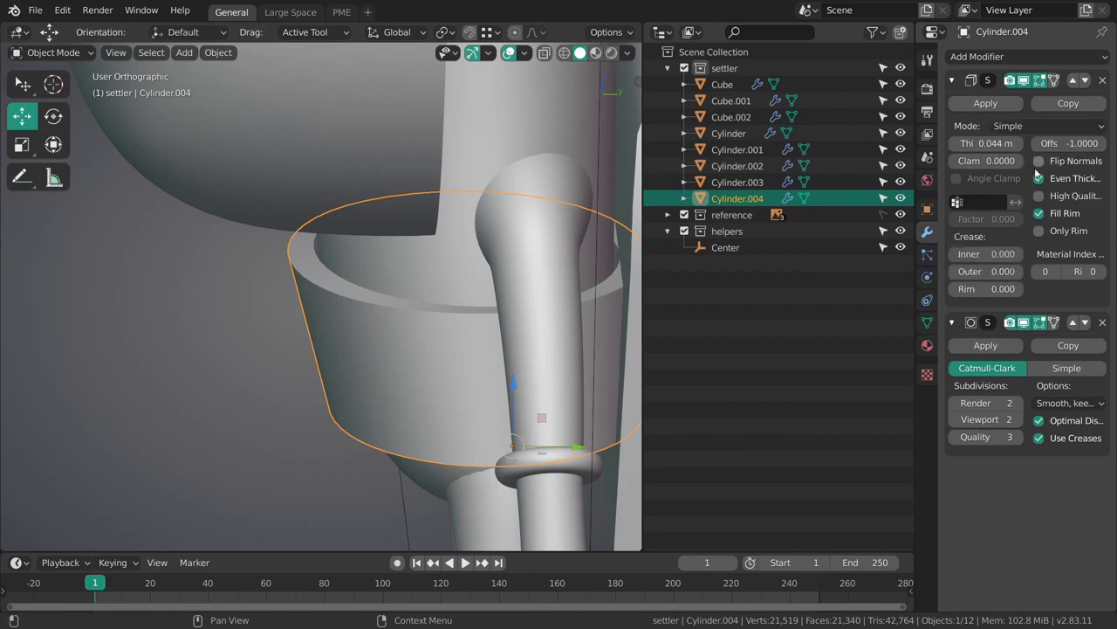
# Delete the waist band's Solidify modifier and extrude all its faces along their normals in Edit Mode.
pyautogui.click(1104, 81)
pyautogui.press('Tab')
pyautogui.moveTo(380, 316); pyautogui.dragTo(396, 343, button='middle')
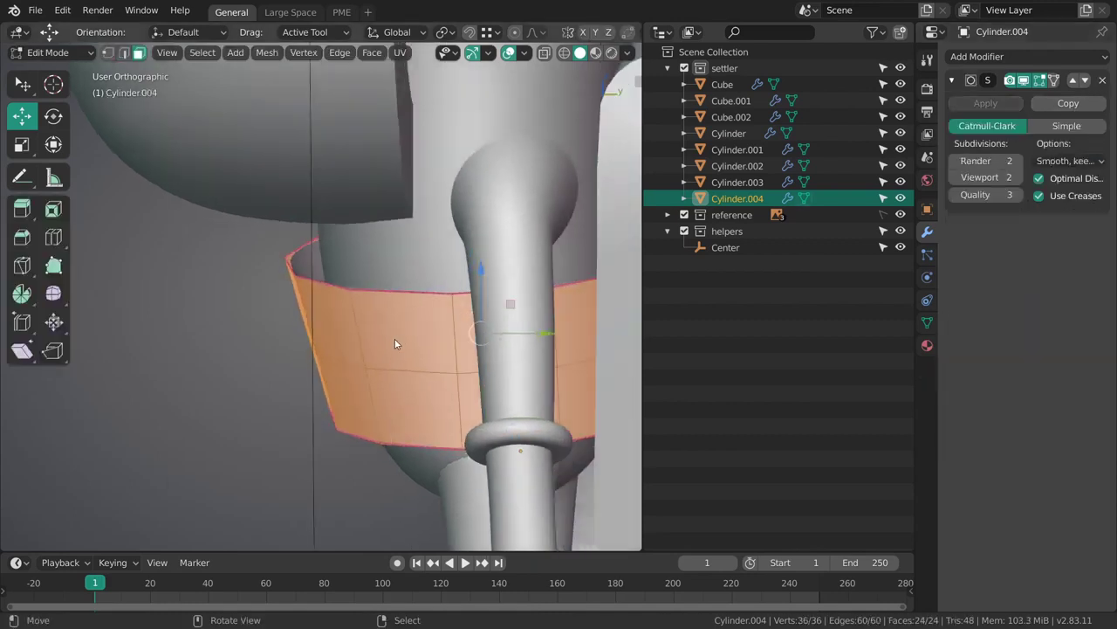
pyautogui.hotkey('alt', 'e')
pyautogui.click(417, 351)
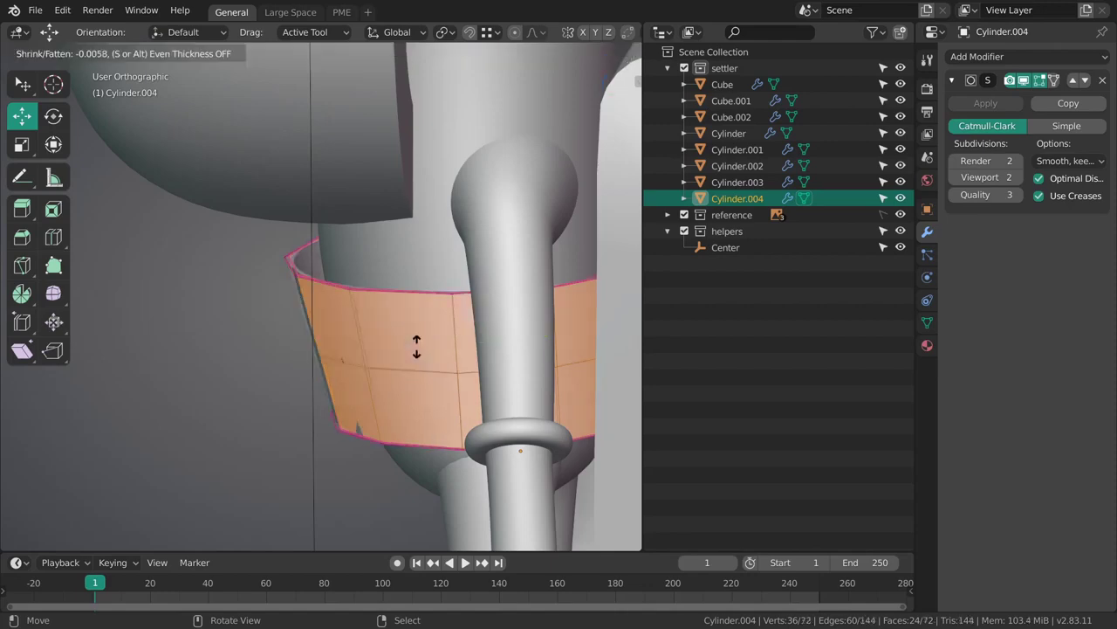
pyautogui.click(414, 409)
# Shrink the extruded faces inward with Shrink/Fatten to give the waist band real wall thickness.
pyautogui.moveTo(415, 409); pyautogui.dragTo(523, 282, button='middle')
pyautogui.hotkey('alt', 's')
pyautogui.moveTo(523, 281); pyautogui.dragTo(526, 298)
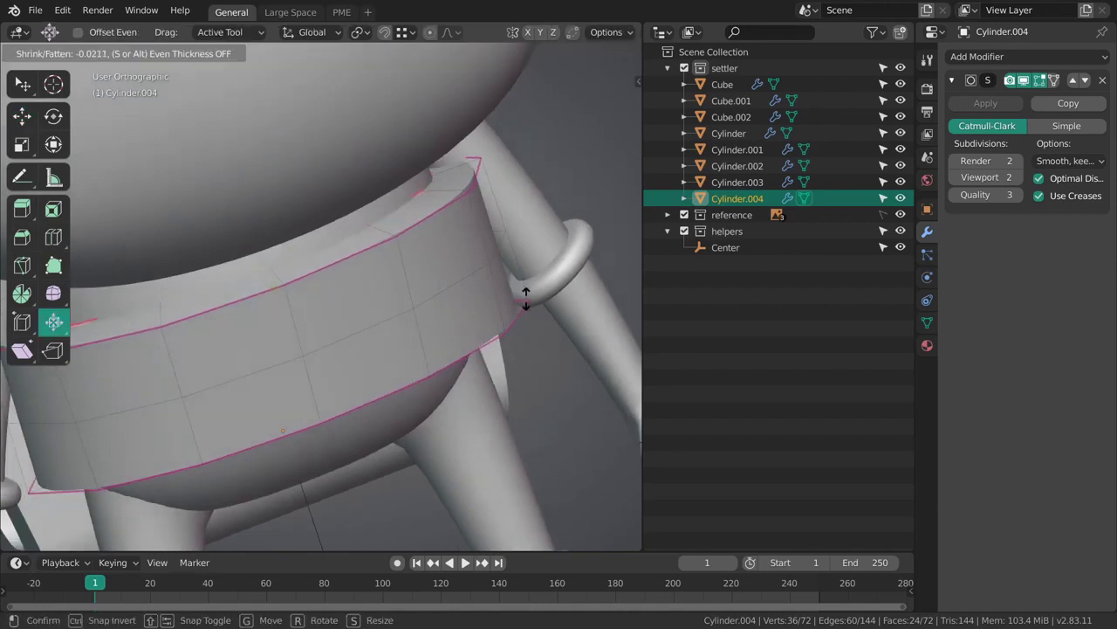
pyautogui.click(528, 319)
pyautogui.scroll(5, 549, 331)
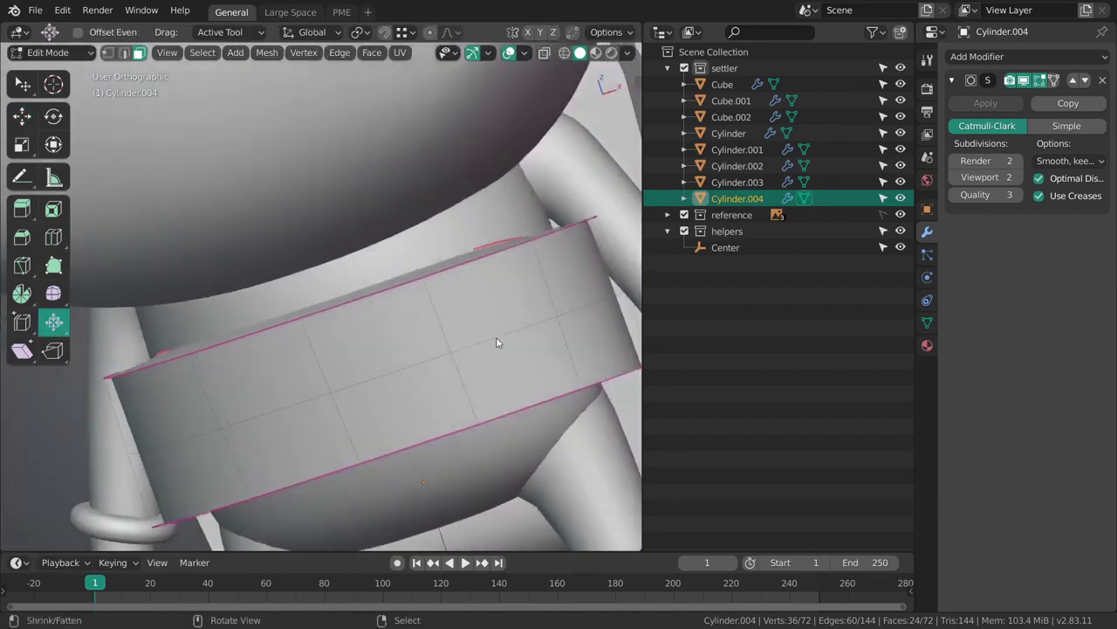
# In right-view wireframe, select the band's upper inner edge loop and scale it vertically to flatten it.
pyautogui.press('`')
pyautogui.click(552, 350)
pyautogui.hotkey('shift', 'z')
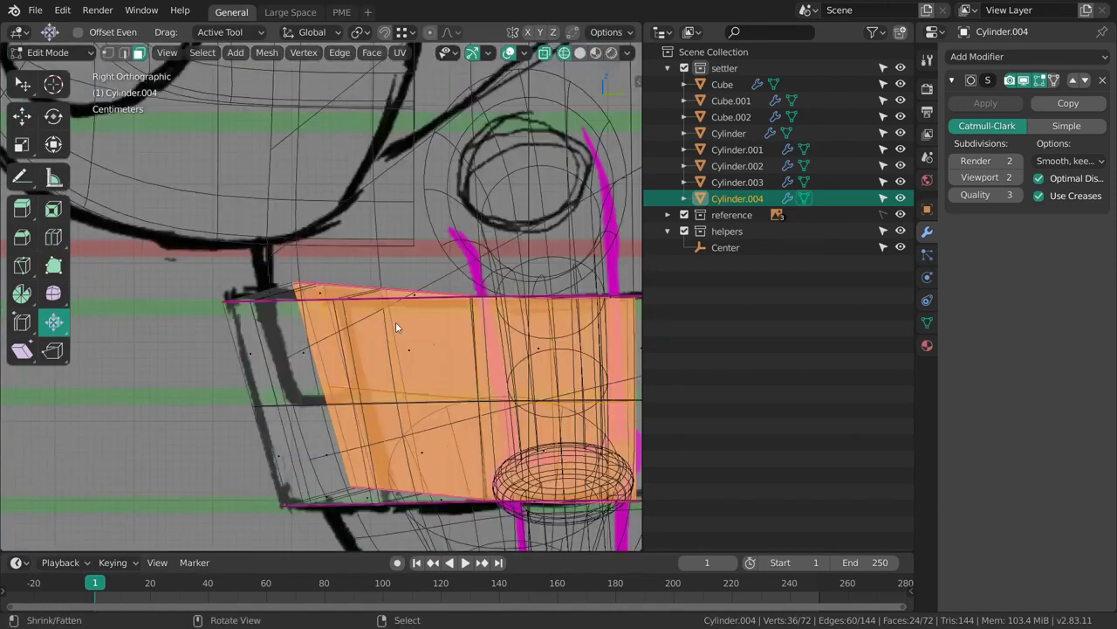
pyautogui.press('2')
pyautogui.keyDown('alt'); pyautogui.click(390, 283); pyautogui.keyUp('alt')
pyautogui.keyDown('shift'); pyautogui.moveTo(453, 317); pyautogui.dragTo(435, 310, button='middle'); pyautogui.keyUp('shift')
pyautogui.press('s')
pyautogui.moveTo(387, 208); pyautogui.dragTo(387, 228)
# Flatten the band's lower inner edge loop vertically and move it down about 0.011 m to the lower rim.
pyautogui.keyDown('alt'); pyautogui.click(362, 474); pyautogui.keyUp('alt')
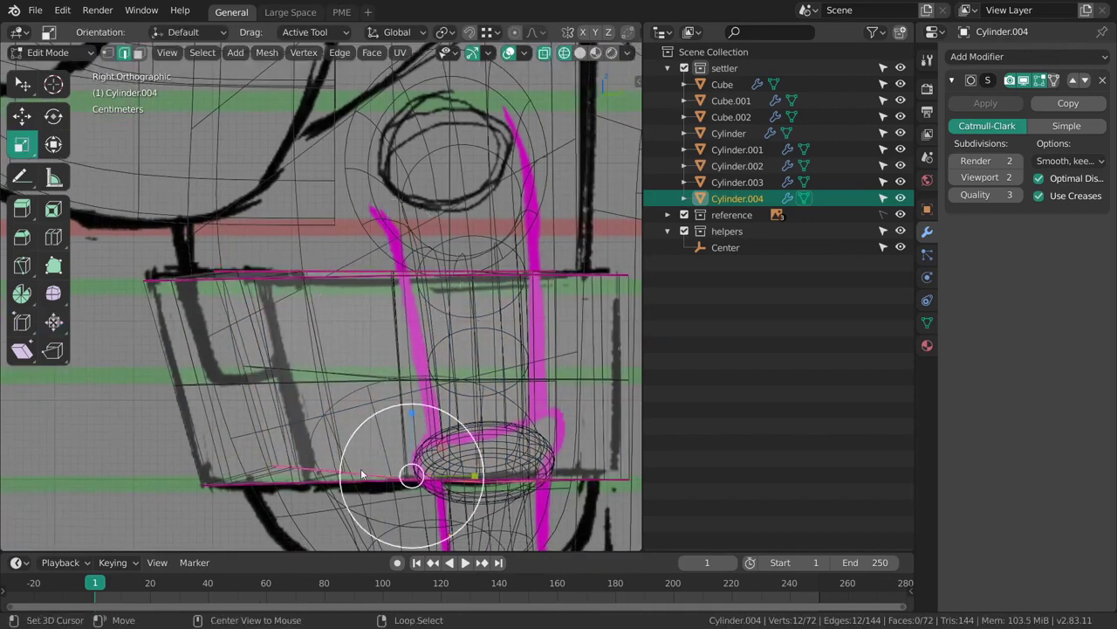
pyautogui.moveTo(420, 414); pyautogui.dragTo(420, 432)
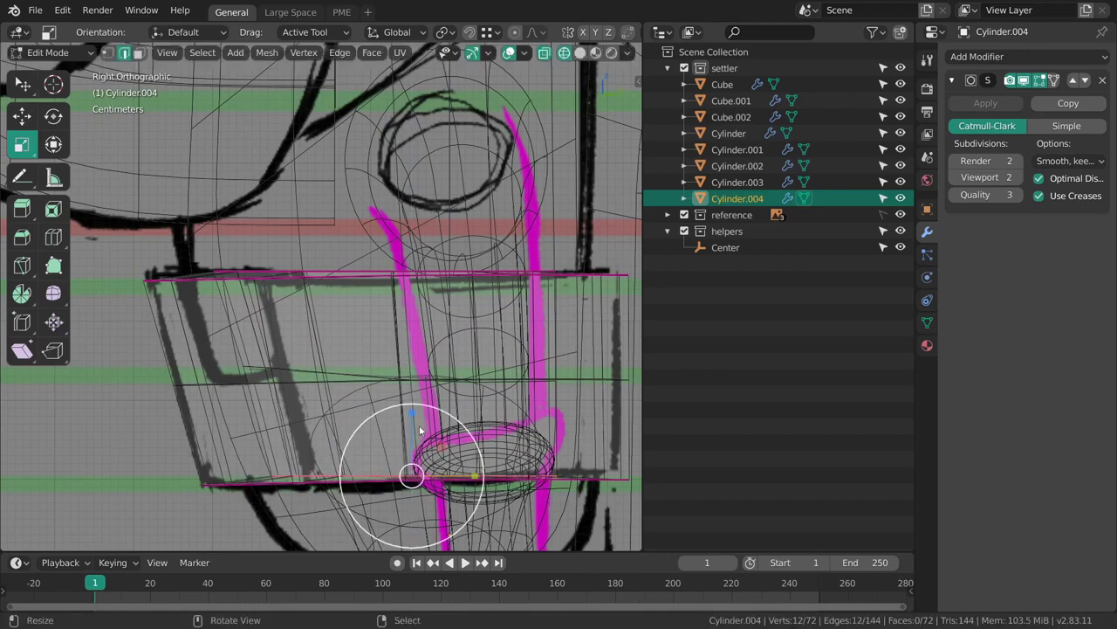
pyautogui.keyDown('shift'); pyautogui.moveTo(419, 432); pyautogui.dragTo(395, 312, button='middle'); pyautogui.keyUp('shift')
pyautogui.press('g')
pyautogui.moveTo(361, 296); pyautogui.dragTo(360, 301)
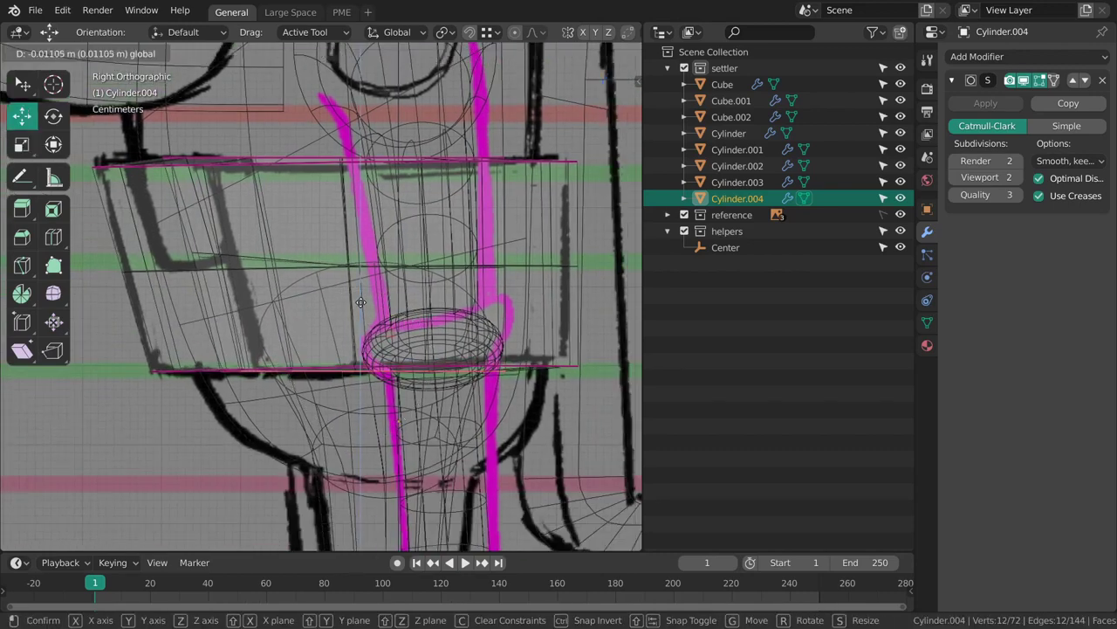
pyautogui.click(361, 302)
pyautogui.press('s')
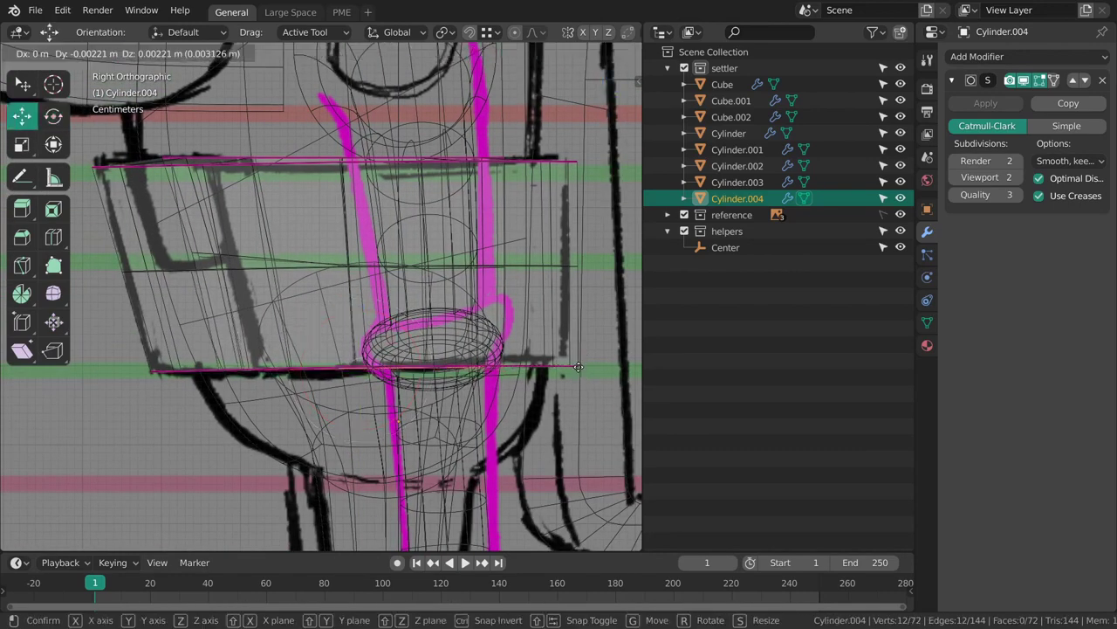
# Adjust the height of the band's upper inner edge loop and rotate it to line up with the rim.
pyautogui.keyDown('shift'); pyautogui.moveTo(528, 313); pyautogui.dragTo(564, 405, button='middle'); pyautogui.keyUp('shift')
pyautogui.keyDown('alt'); pyautogui.rightClick(341, 250); pyautogui.keyUp('alt')
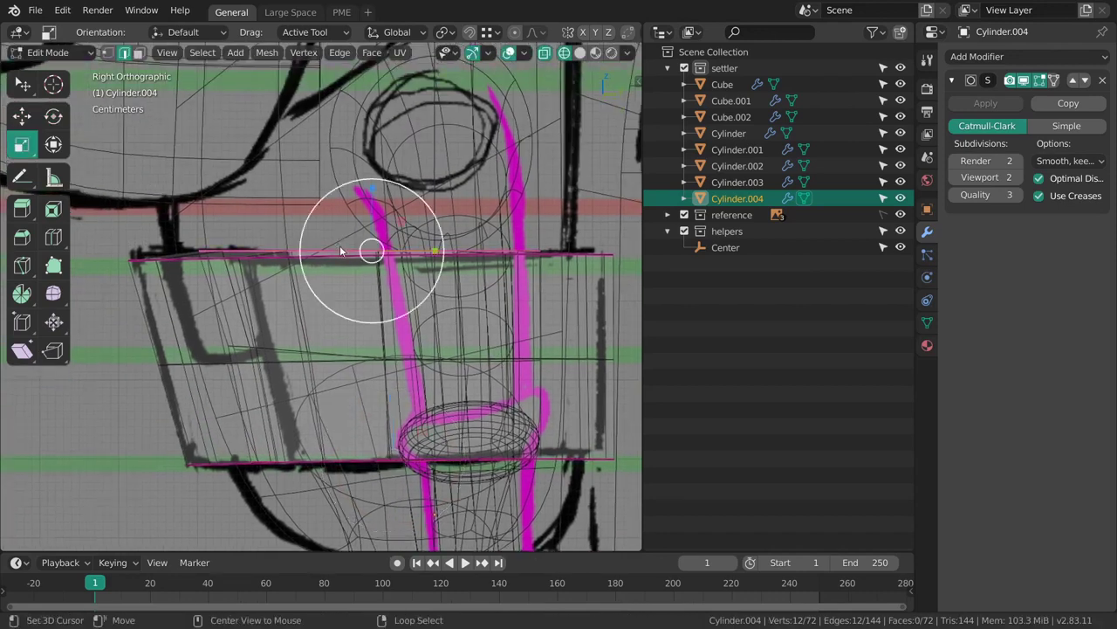
pyautogui.moveTo(370, 198); pyautogui.dragTo(371, 207)
pyautogui.press('g')
pyautogui.press('r')
pyautogui.moveTo(555, 271); pyautogui.dragTo(569, 276)
pyautogui.hotkey('alt', 'a')
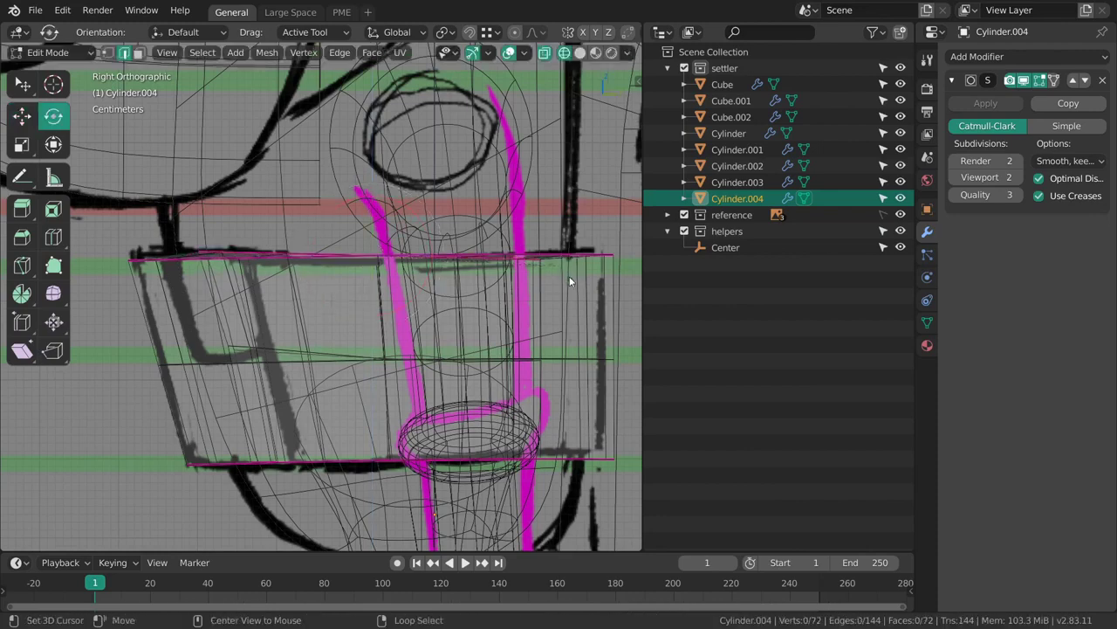
pyautogui.keyDown('alt'); pyautogui.click(367, 255); pyautogui.keyUp('alt')
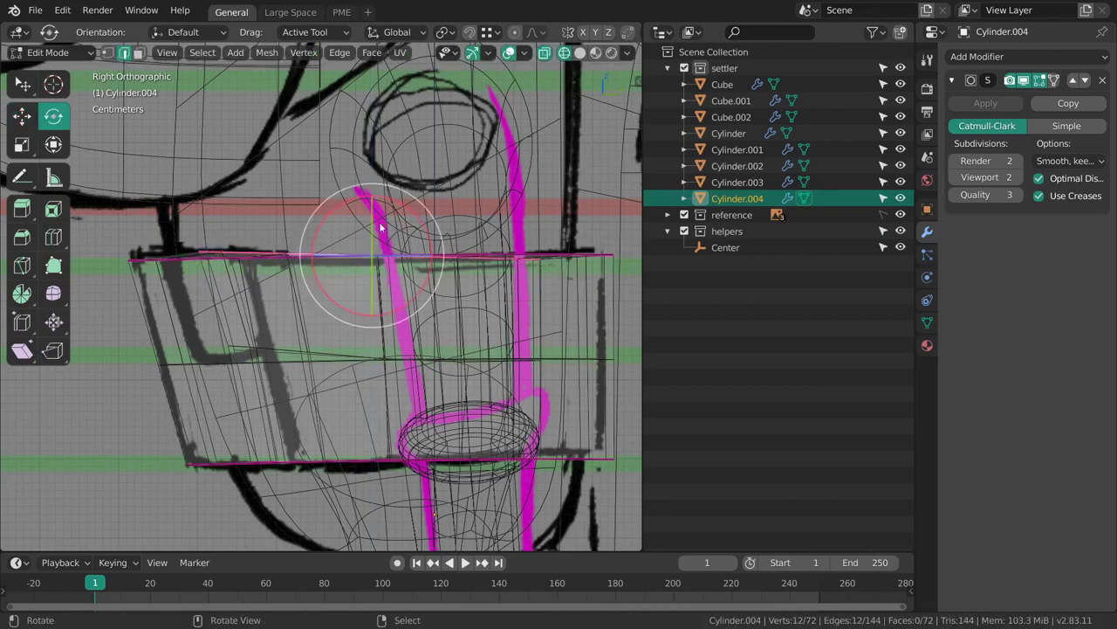
pyautogui.press('r')
pyautogui.click(545, 261)
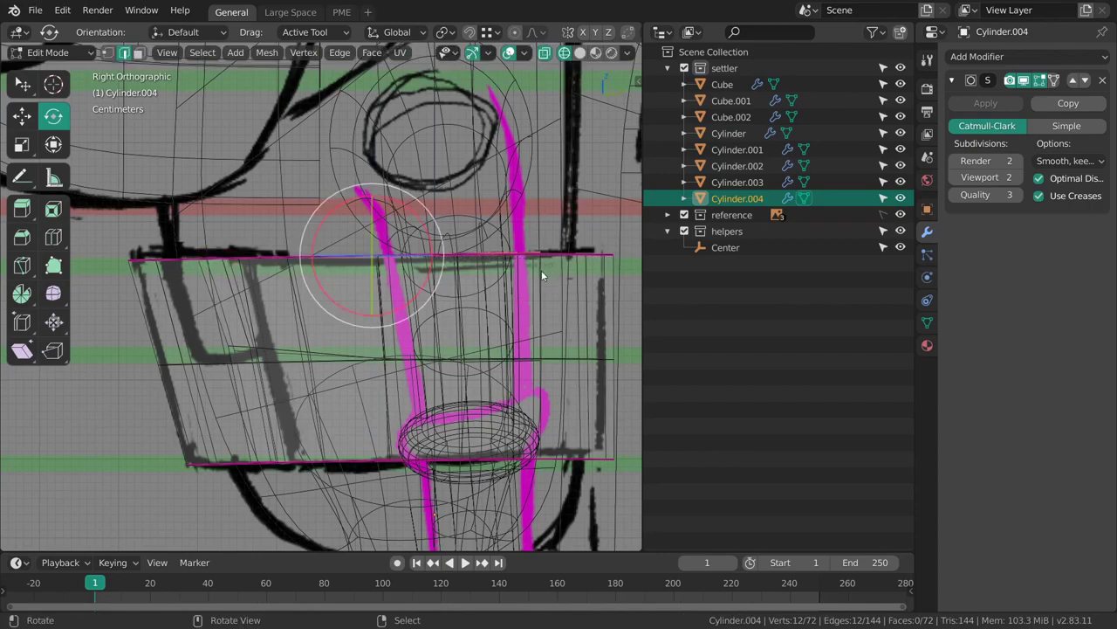
pyautogui.hotkey('alt', 'a')
# Leave Edit Mode, return to solid shading and inspect the thickened waist band from several sides.
pyautogui.keyDown('ctrl'); pyautogui.moveTo(540, 271); pyautogui.dragTo(513, 290, button='middle'); pyautogui.keyUp('ctrl')
pyautogui.press('ctrl+KP_3')
pyautogui.keyDown('alt'); pyautogui.moveTo(427, 277); pyautogui.dragTo(442, 256, button='middle'); pyautogui.keyUp('alt')
pyautogui.press('Tab')
pyautogui.press('z')
pyautogui.click(548, 330)
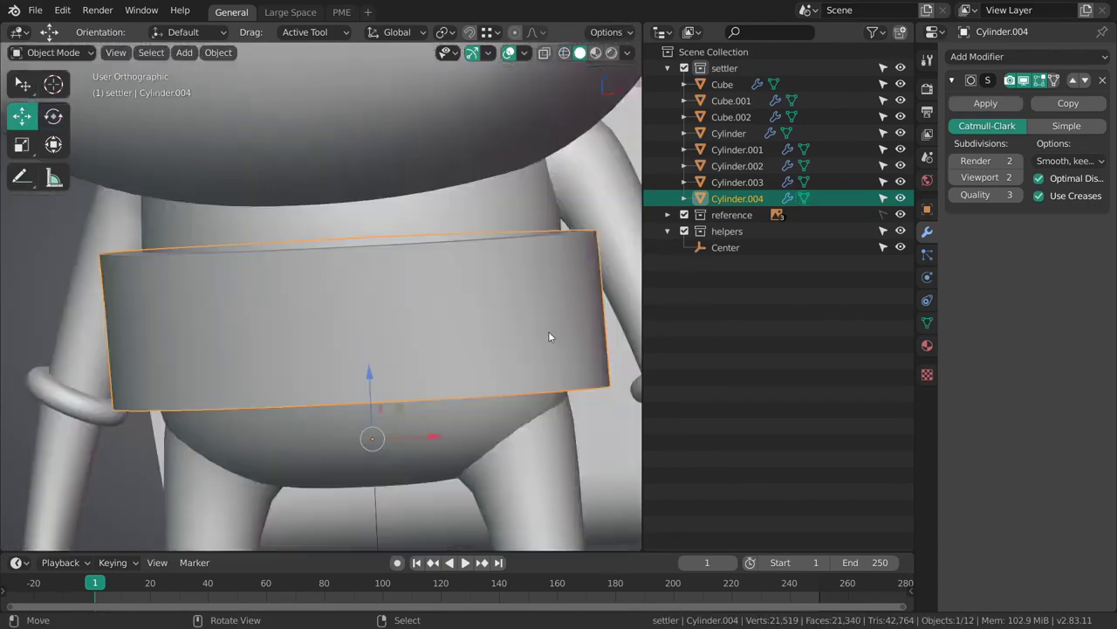
pyautogui.keyDown('ctrl'); pyautogui.moveTo(510, 319); pyautogui.dragTo(489, 338, button='middle'); pyautogui.keyUp('ctrl')
pyautogui.hotkey('alt', 'a')
pyautogui.moveTo(489, 338)
pyautogui.mouseDown(button='middle')
pyautogui.moveTo(468, 338)
pyautogui.moveTo(456, 354)
pyautogui.mouseUp(button='middle')
pyautogui.click(455, 354)
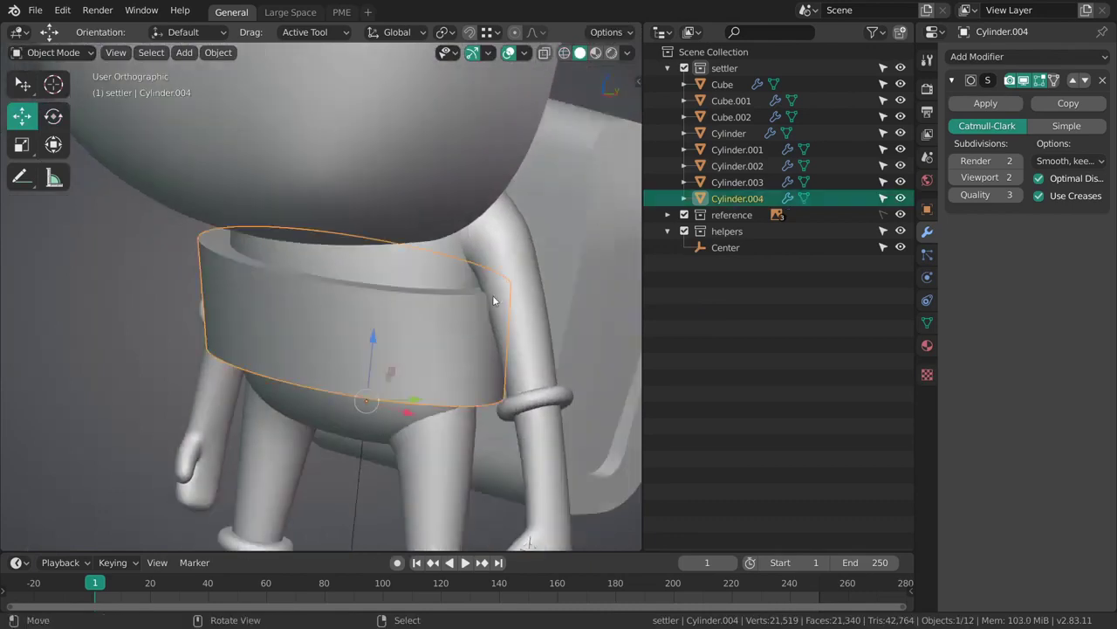
pyautogui.moveTo(492, 295); pyautogui.dragTo(492, 330, button='middle')
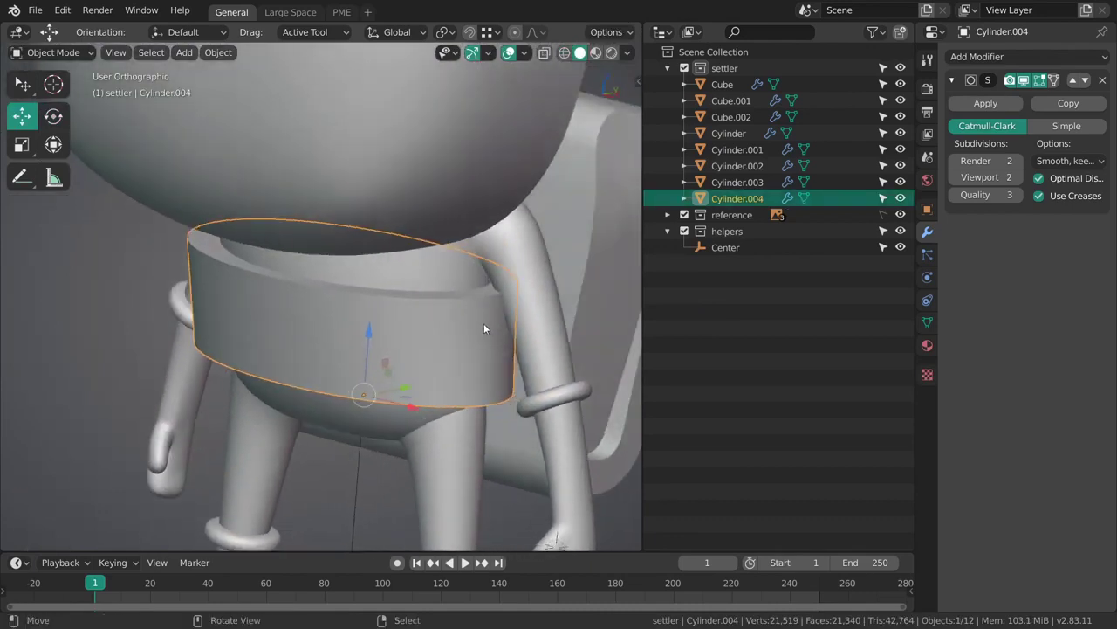
pyautogui.moveTo(481, 330); pyautogui.dragTo(535, 307, button='middle')
# In Edit Mode, select the waist band's entire mesh and scale it slightly.
pyautogui.press('`')
pyautogui.click(461, 299)
pyautogui.hotkey('ctrl', 'Tab')
pyautogui.click(473, 299)
pyautogui.scroll(1, 501, 281)
pyautogui.press('a')
pyautogui.press('s')
pyautogui.moveTo(420, 300)
pyautogui.mouseDown()
pyautogui.moveTo(411, 296)
pyautogui.moveTo(424, 300)
pyautogui.mouseUp()
# Compare the waist band with the side sketch in right orthographic view and return to Object Mode with solid shading.
pyautogui.press('Tab')
pyautogui.moveTo(501, 280); pyautogui.dragTo(379, 354, button='middle')
pyautogui.hotkey('ctrl', 'Tab')
pyautogui.click(471, 354)
pyautogui.press('KP_3')
pyautogui.keyDown('shift'); pyautogui.moveTo(474, 322); pyautogui.dragTo(492, 319, button='middle'); pyautogui.keyUp('shift')
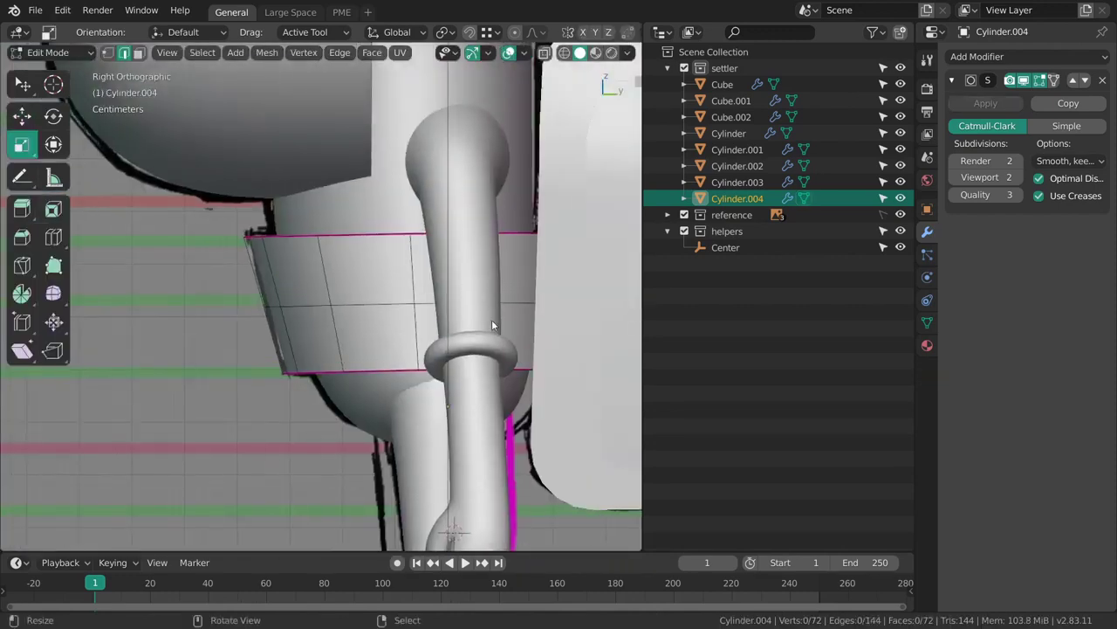
pyautogui.keyDown('shift'); pyautogui.moveTo(565, 316); pyautogui.dragTo(522, 325, button='middle'); pyautogui.keyUp('shift')
pyautogui.keyDown('shift'); pyautogui.moveTo(497, 288); pyautogui.dragTo(467, 342, button='middle'); pyautogui.keyUp('shift')
pyautogui.press('Tab')
pyautogui.press('z')
pyautogui.click(529, 343)
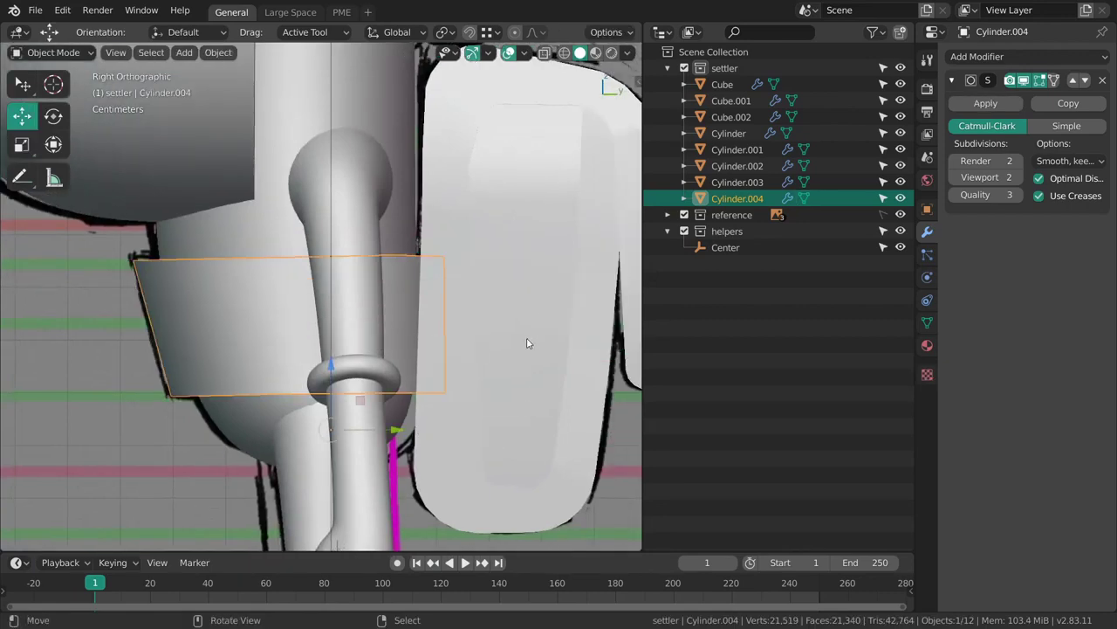
# Check the waist band against the side sketch in wireframe and inspect it from below in solid perspective view.
pyautogui.press('z')
pyautogui.click(392, 347)
pyautogui.scroll(-1, 466, 309)
pyautogui.moveTo(389, 323)
pyautogui.keyDown('shift'); pyautogui.mouseDown(button='middle')
pyautogui.moveTo(395, 303)
pyautogui.moveTo(429, 347)
pyautogui.moveTo(531, 359)
pyautogui.mouseUp(button='middle'); pyautogui.keyUp('shift')
pyautogui.press('z')
pyautogui.click(560, 353)
pyautogui.press('KP_5')
pyautogui.scroll(-4, 500, 271)
pyautogui.moveTo(496, 263); pyautogui.dragTo(381, 282, button='middle')
# In Edit Mode, box-select the faces on the negative X half of the waist band and delete them.
pyautogui.press('Tab')
pyautogui.moveTo(451, 287); pyautogui.dragTo(543, 319, button='middle')
pyautogui.scroll(2, 545, 322)
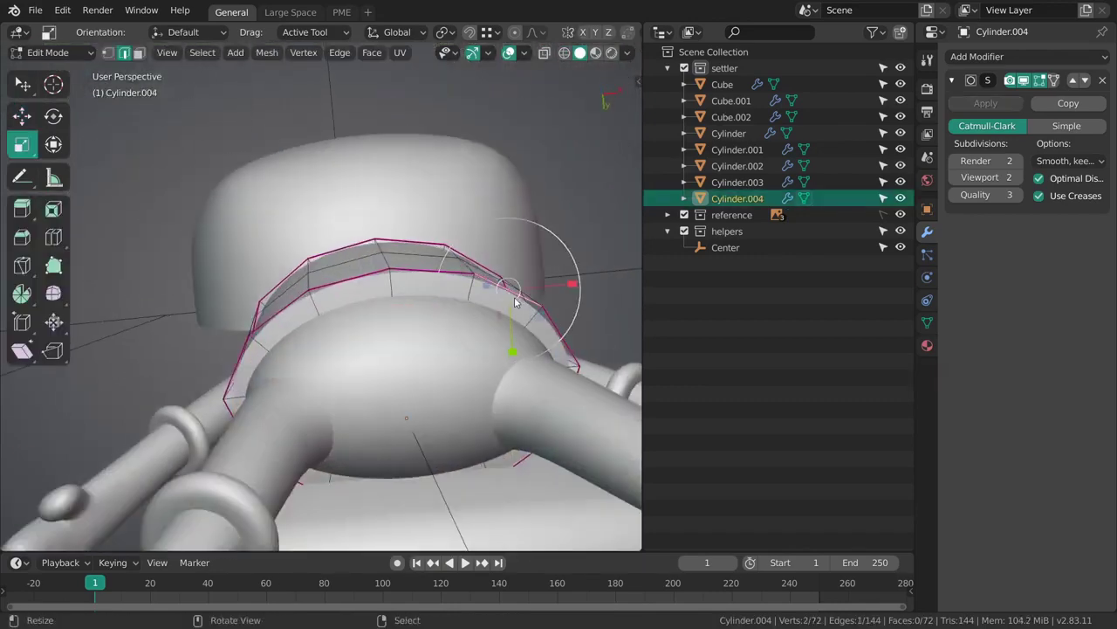
pyautogui.moveTo(352, 297); pyautogui.dragTo(357, 460, button='middle')
pyautogui.press('KP_3')
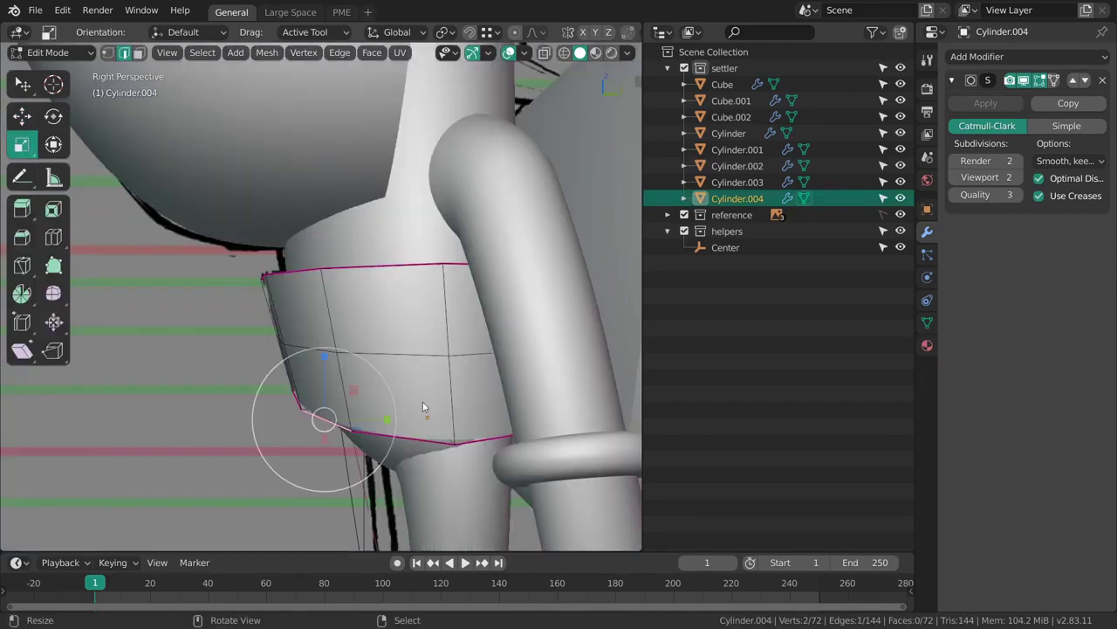
pyautogui.press('KP_1')
pyautogui.press('z')
pyautogui.click(266, 374)
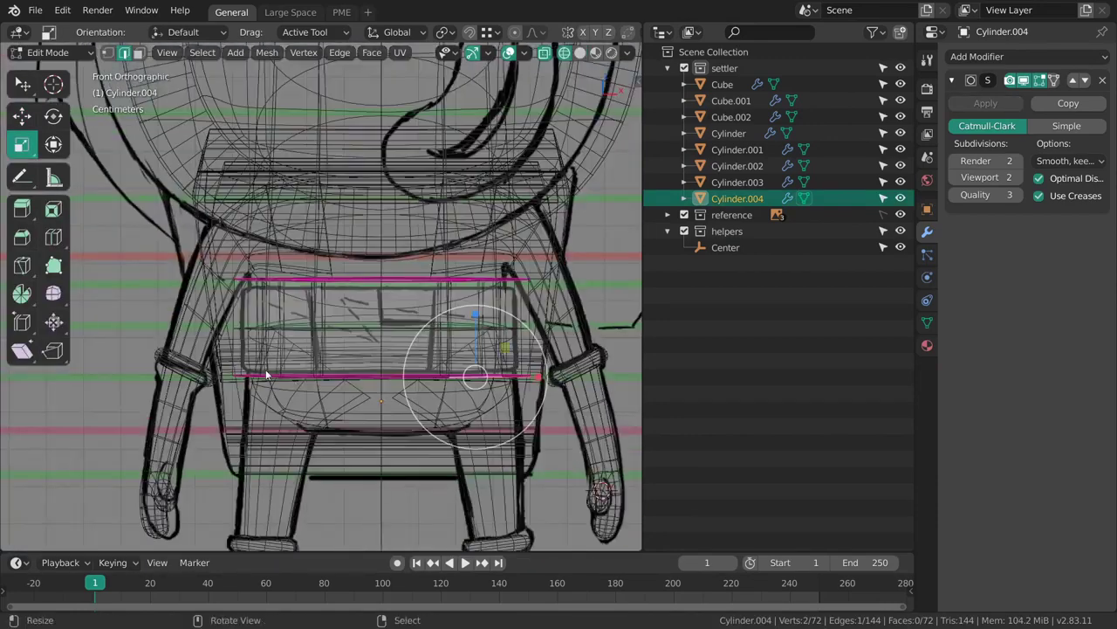
pyautogui.press('b')
pyautogui.moveTo(234, 378); pyautogui.dragTo(379, 279)
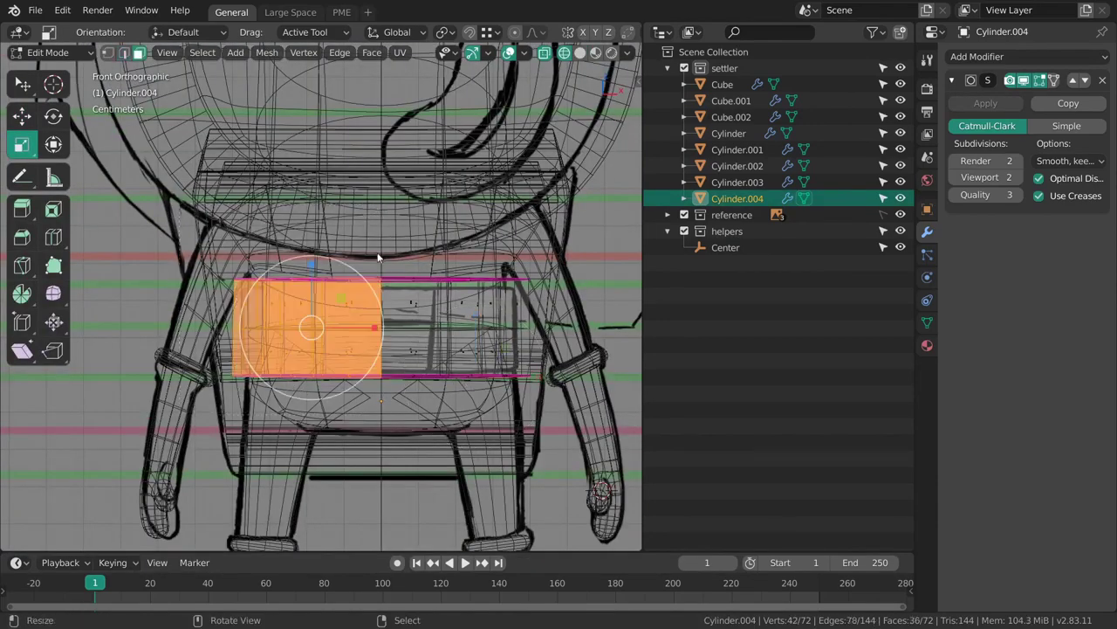
pyautogui.press('x')
pyautogui.click(377, 294)
pyautogui.press('Tab')
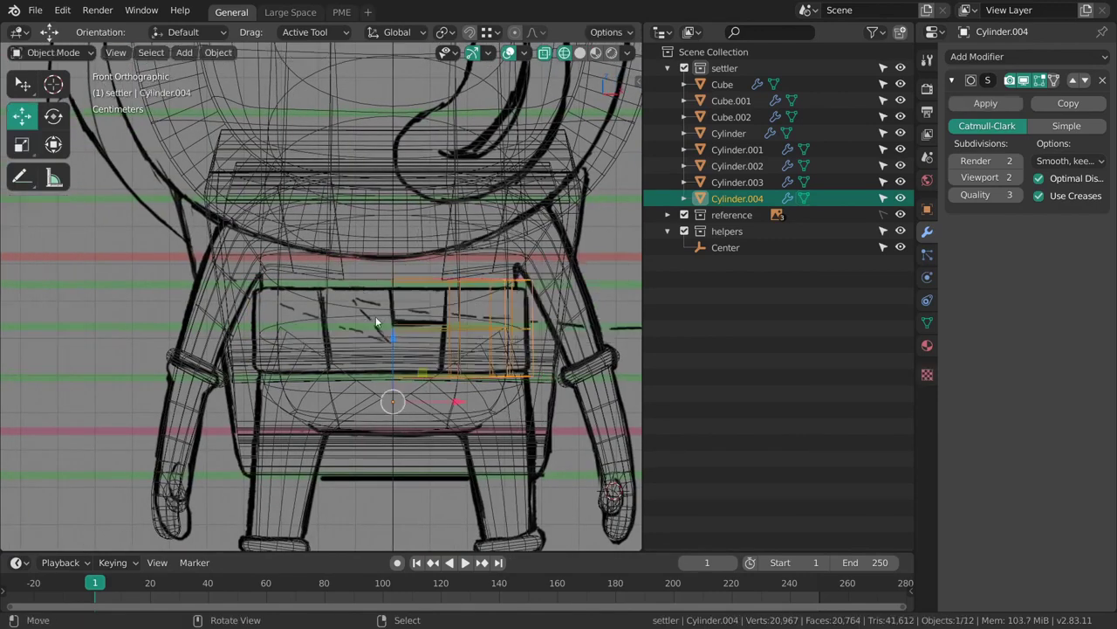
# Add a Mirror modifier on X to the waist band, place it above the Subdivision modifier and enable Clipping.
pyautogui.click(957, 58)
pyautogui.click(775, 215)
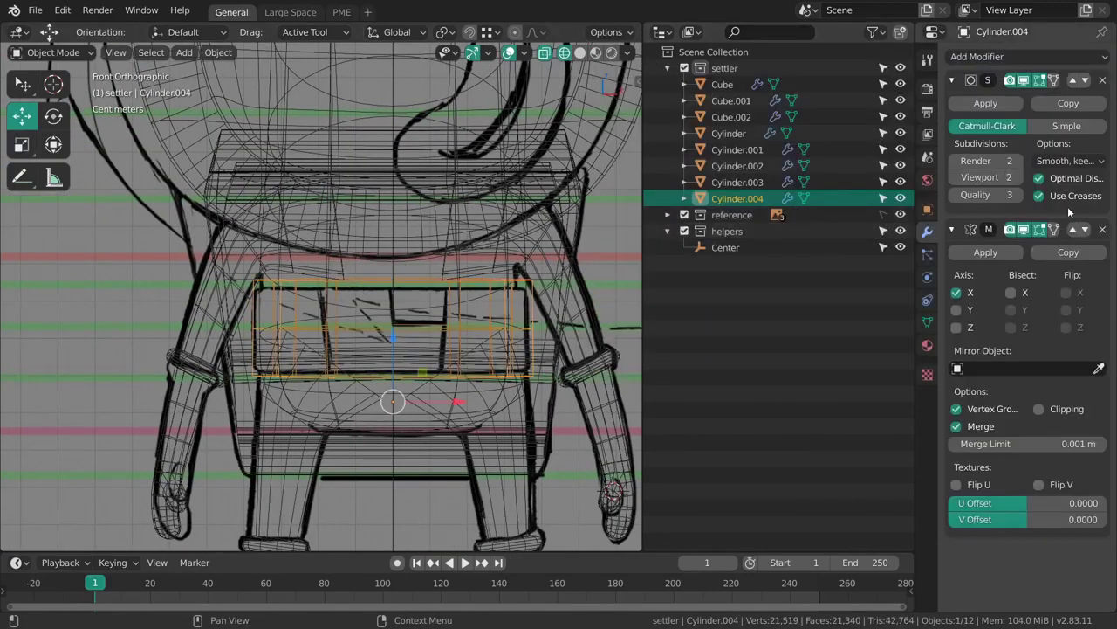
pyautogui.click(1075, 231)
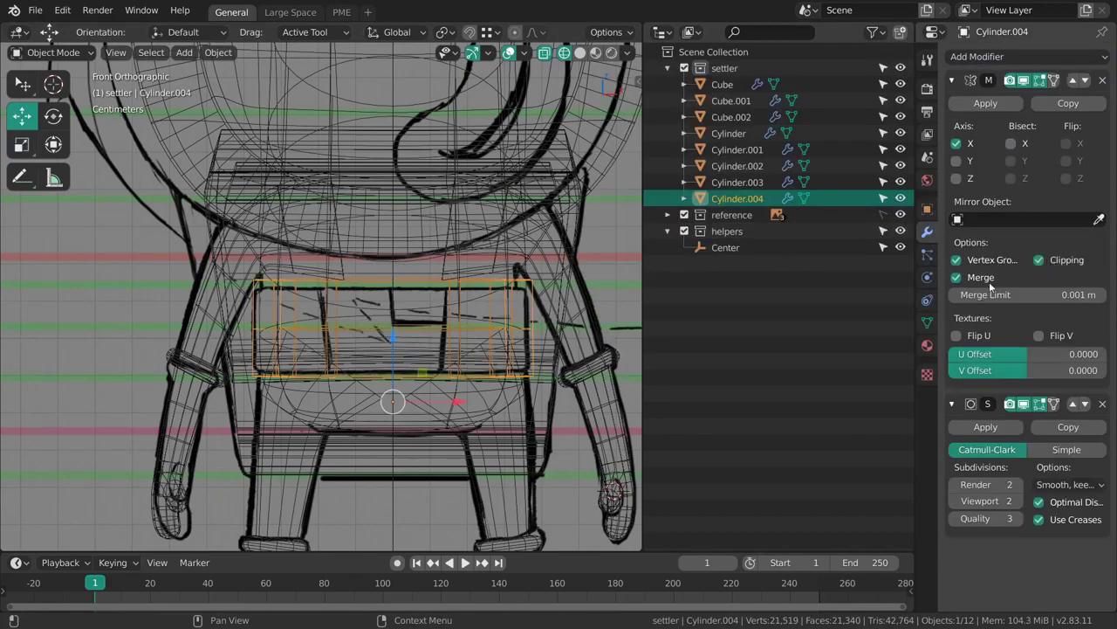
# In Edit Mode, select two connected edges on the band's front wall and move them slightly along Y.
pyautogui.hotkey('ctrl', 'Tab')
pyautogui.click(417, 356)
pyautogui.press('z')
pyautogui.click(495, 367)
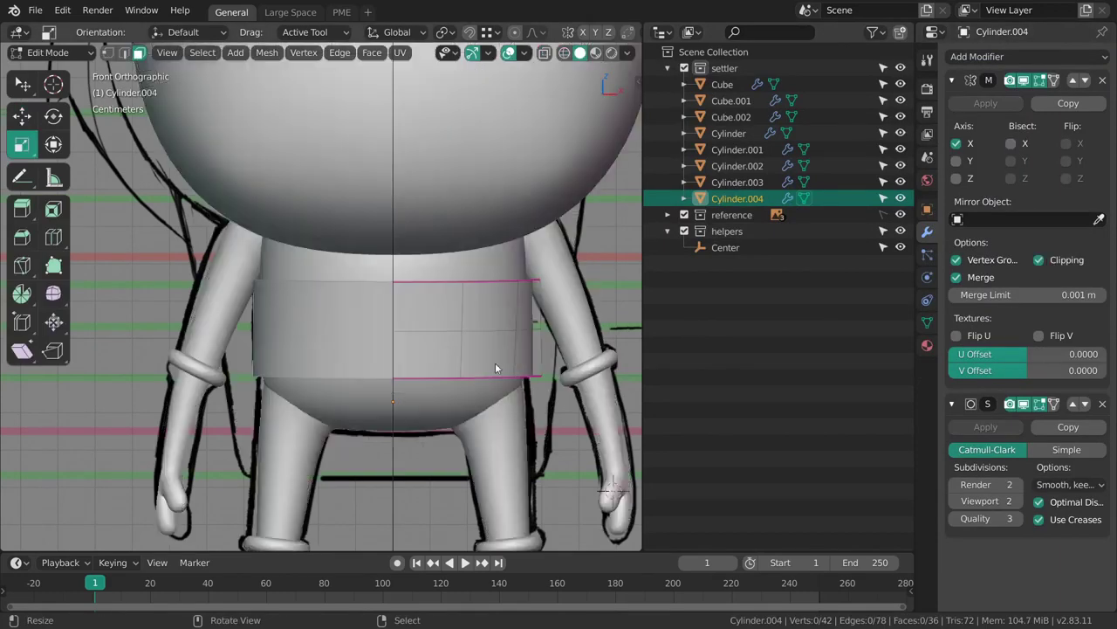
pyautogui.moveTo(495, 367); pyautogui.dragTo(375, 253, button='middle')
pyautogui.press('2')
pyautogui.rightClick(379, 253)
pyautogui.keyDown('shift'); pyautogui.rightClick(431, 245); pyautogui.keyUp('shift')
pyautogui.moveTo(414, 354); pyautogui.dragTo(398, 291, button='middle')
pyautogui.press('g')
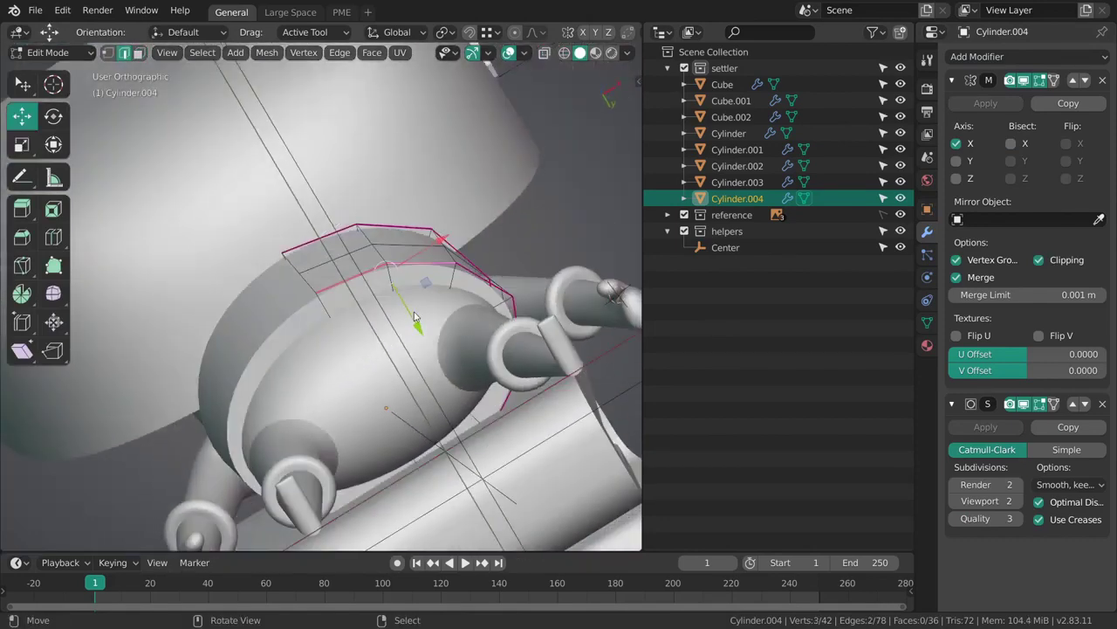
pyautogui.moveTo(420, 326); pyautogui.dragTo(422, 330)
pyautogui.hotkey('alt', 'a')
# With X-ray on, select the edge path at the band's rear side corner and move it slightly along Y.
pyautogui.moveTo(423, 330)
pyautogui.mouseDown(button='middle')
pyautogui.moveTo(501, 399)
pyautogui.moveTo(454, 342)
pyautogui.moveTo(392, 359)
pyautogui.moveTo(480, 312)
pyautogui.mouseUp(button='middle')
pyautogui.rightClick(467, 346)
pyautogui.moveTo(479, 311)
pyautogui.mouseDown(button='middle')
pyautogui.moveTo(500, 315)
pyautogui.moveTo(495, 298)
pyautogui.mouseUp(button='middle')
pyautogui.press('z')
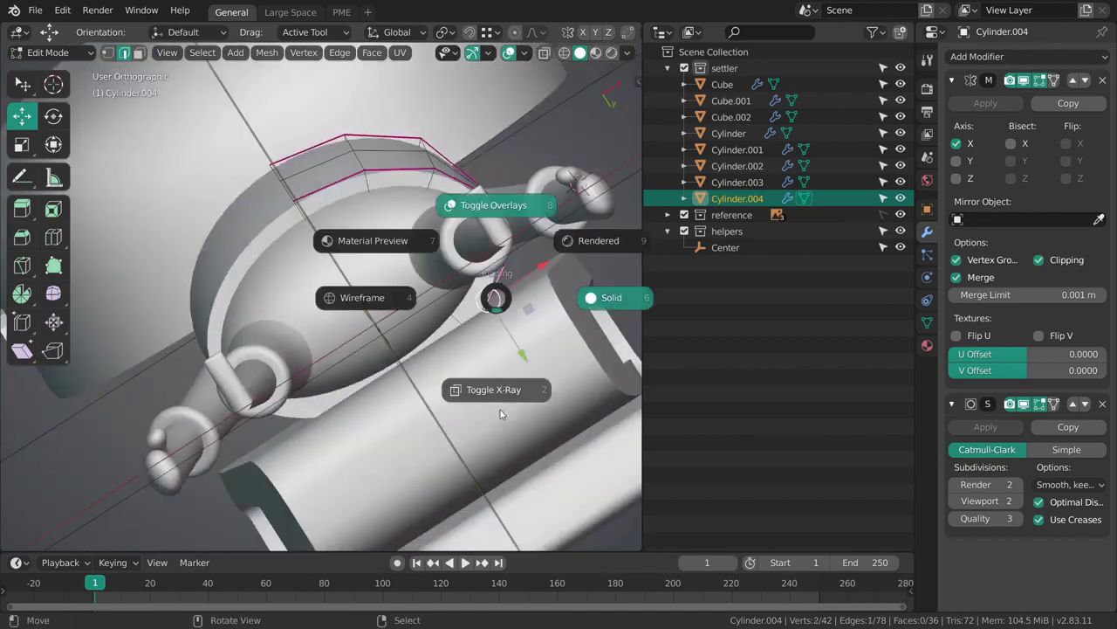
pyautogui.click(500, 414)
pyautogui.moveTo(501, 414)
pyautogui.mouseDown(button='middle')
pyautogui.moveTo(463, 343)
pyautogui.moveTo(420, 336)
pyautogui.moveTo(438, 350)
pyautogui.mouseUp(button='middle')
pyautogui.keyDown('ctrl'); pyautogui.rightClick(423, 342); pyautogui.keyUp('ctrl')
pyautogui.press('g')
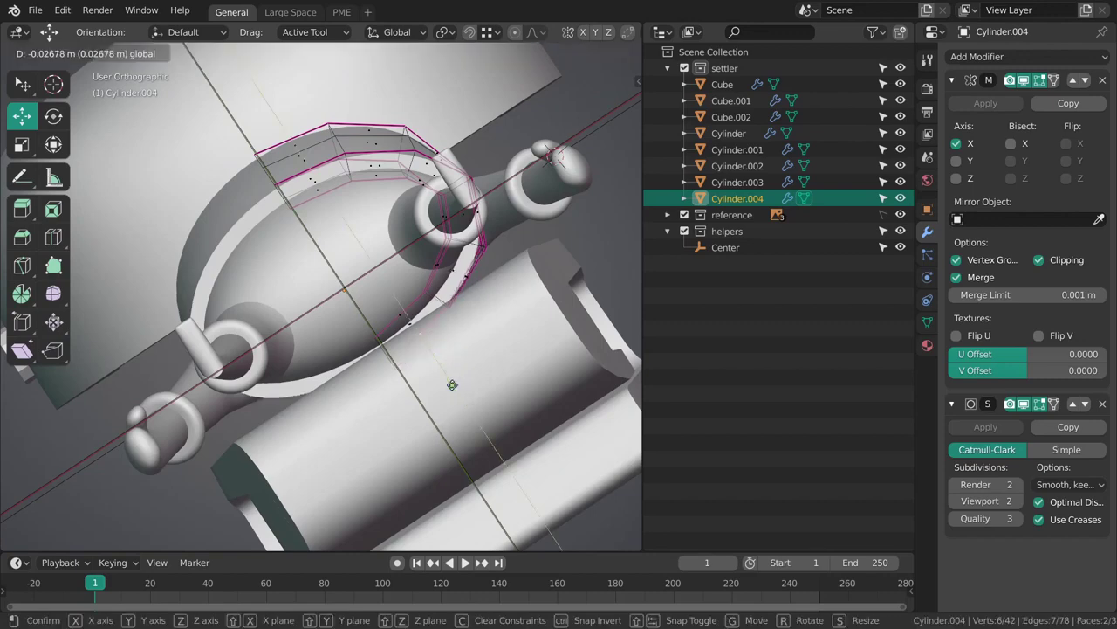
pyautogui.click(461, 307)
# Refine the band's rear corner and nudge two vertical side edges inward along X, returning to Object Mode.
pyautogui.moveTo(461, 307); pyautogui.dragTo(487, 261, button='middle')
pyautogui.keyDown('shift'); pyautogui.click(454, 301); pyautogui.keyUp('shift')
pyautogui.press('g')
pyautogui.click(501, 293)
pyautogui.hotkey('alt', 'a')
pyautogui.keyDown('shift'); pyautogui.click(461, 277); pyautogui.keyUp('shift')
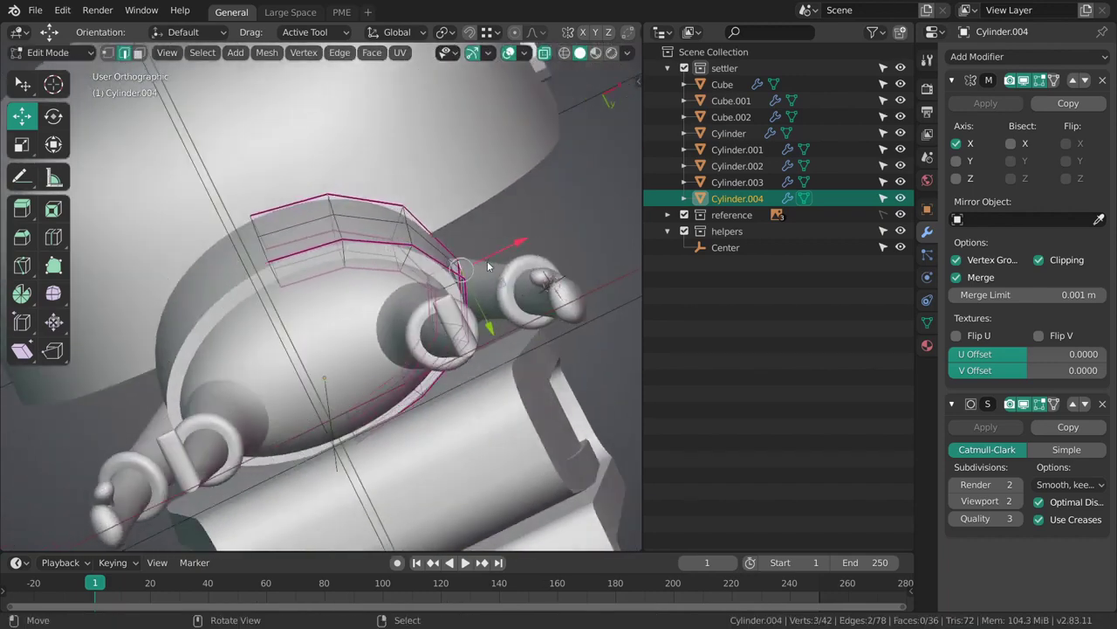
pyautogui.moveTo(505, 244); pyautogui.dragTo(500, 240)
pyautogui.moveTo(498, 245); pyautogui.dragTo(526, 371, button='middle')
pyautogui.press('Tab')
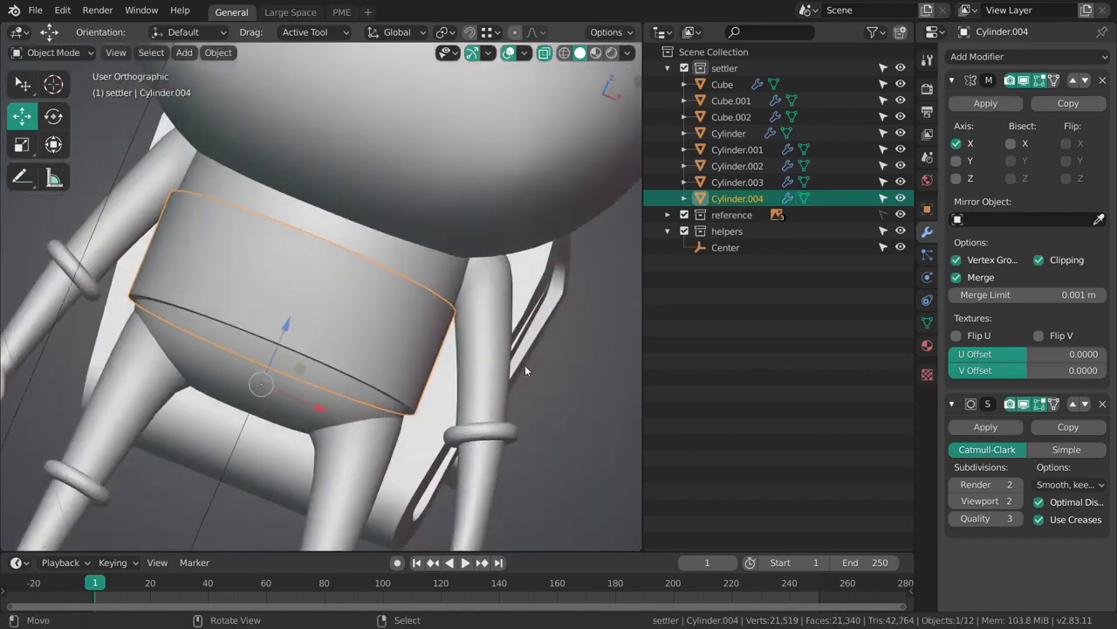
# In Edit Mode, select the two stacked vertical edges on the band's outer side and nudge them outward along X.
pyautogui.moveTo(525, 365); pyautogui.dragTo(526, 320, button='middle')
pyautogui.scroll(4, 526, 320)
pyautogui.press('Tab')
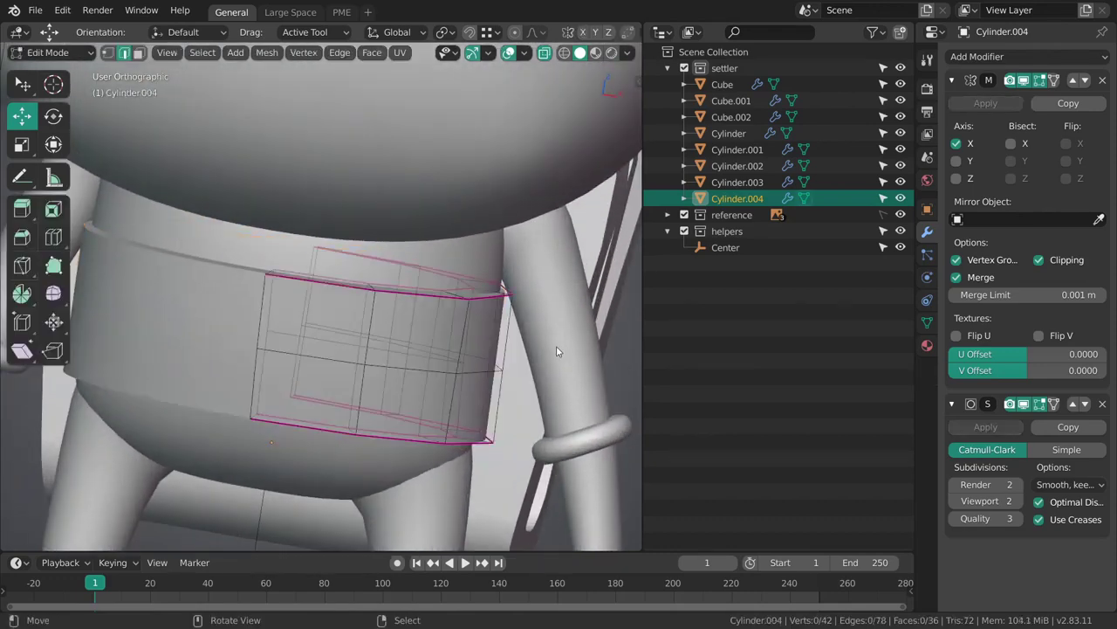
pyautogui.press('3')
pyautogui.keyDown('alt'); pyautogui.rightClick(512, 320); pyautogui.keyUp('alt')
pyautogui.moveTo(513, 321); pyautogui.dragTo(512, 345, button='middle')
pyautogui.press('1')
pyautogui.press('2')
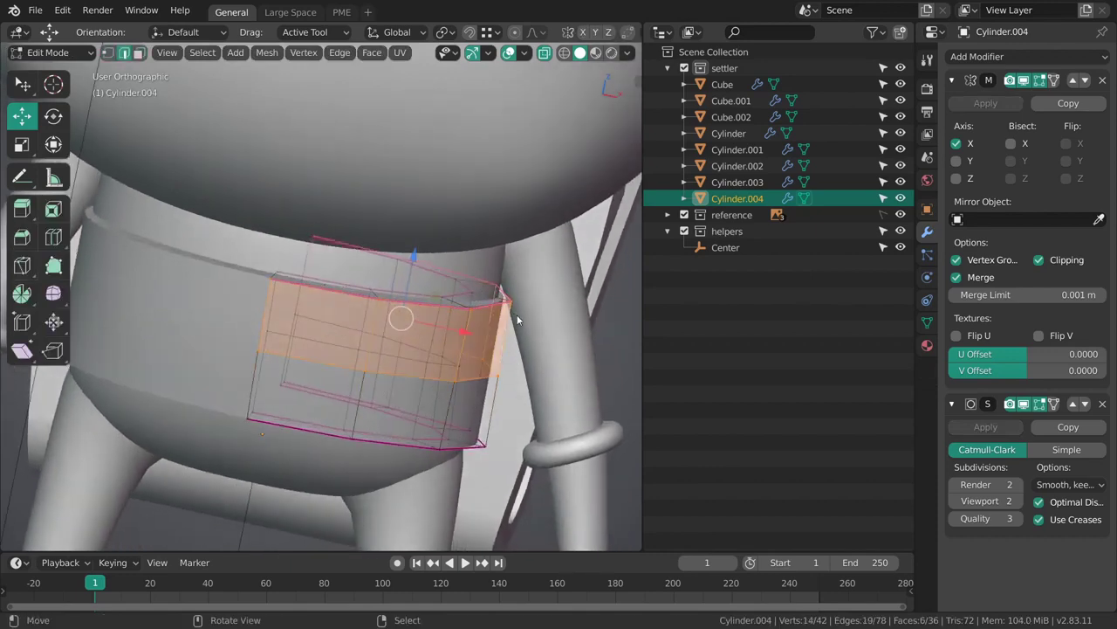
pyautogui.rightClick(517, 314)
pyautogui.keyDown('shift'); pyautogui.rightClick(502, 402); pyautogui.keyUp('shift')
pyautogui.moveTo(502, 403); pyautogui.dragTo(530, 380, button='middle')
pyautogui.moveTo(562, 361); pyautogui.dragTo(567, 359)
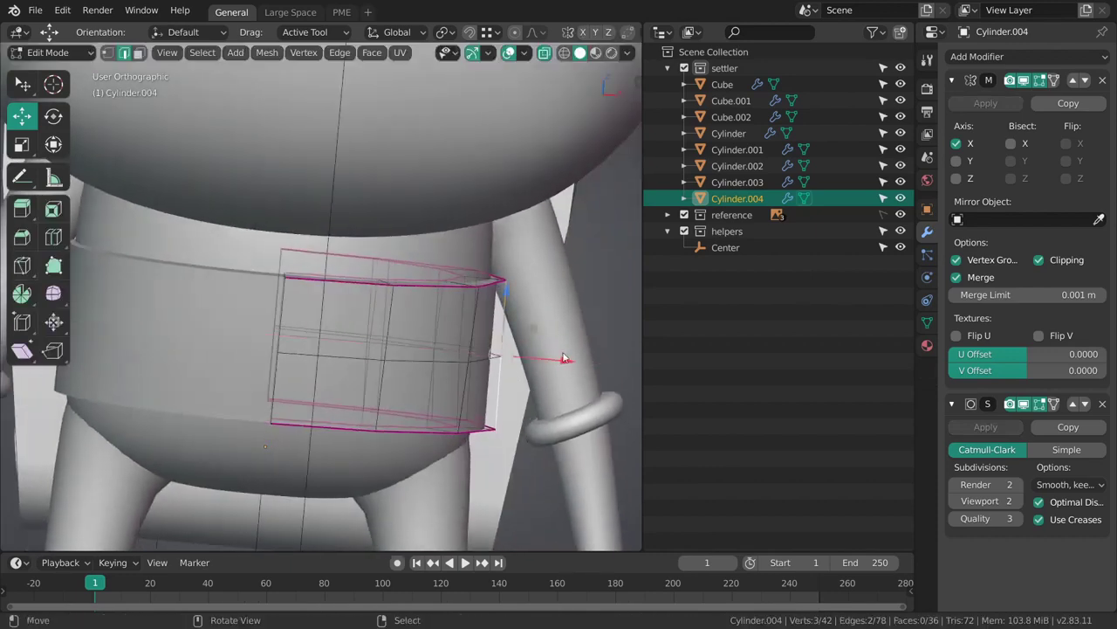
pyautogui.hotkey('alt', 'a')
# Try to slide an outer vertex on the band's upper rim along its edge.
pyautogui.moveTo(567, 359); pyautogui.dragTo(321, 379, button='middle')
pyautogui.press('g')
pyautogui.press('g')
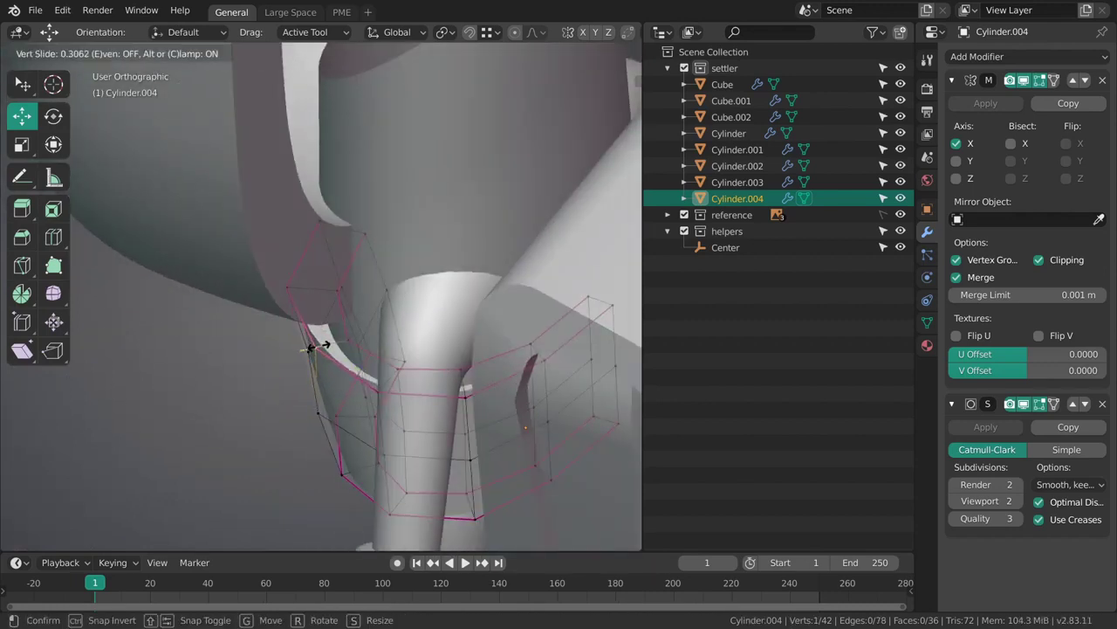
pyautogui.click(324, 348)
pyautogui.hotkey('ctrl', 'z')
# Select the vertices in the band's outer front-side column and move them into a smoother curve.
pyautogui.keyDown('shift'); pyautogui.rightClick(318, 415); pyautogui.keyUp('shift')
pyautogui.moveTo(318, 415); pyautogui.dragTo(457, 279, button='middle')
pyautogui.press('g')
pyautogui.click(318, 327)
pyautogui.click(398, 279)
pyautogui.moveTo(385, 261); pyautogui.dragTo(364, 281, button='middle')
pyautogui.moveTo(348, 277); pyautogui.dragTo(336, 277)
pyautogui.hotkey('alt', 'a')
# Dissolve the horizontal middle edge loops on the outer and inner walls of the waist band.
pyautogui.moveTo(352, 278); pyautogui.dragTo(371, 309, button='middle')
pyautogui.press('2')
pyautogui.keyDown('alt'); pyautogui.rightClick(380, 354); pyautogui.keyUp('alt')
pyautogui.hotkey('ctrl', 'x')
pyautogui.keyDown('alt'); pyautogui.click(371, 309); pyautogui.keyUp('alt')
pyautogui.hotkey('ctrl', 'x')
pyautogui.moveTo(452, 332); pyautogui.dragTo(278, 265, button='middle')
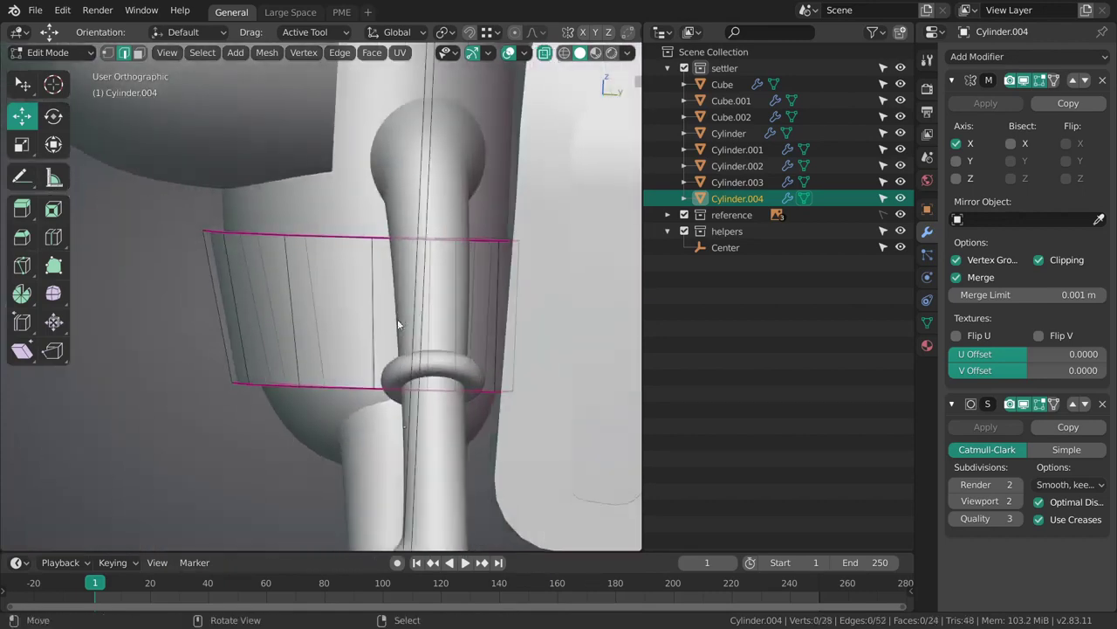
# Select two neighbouring vertices on the band's rim and slide them along their edges.
pyautogui.press('3')
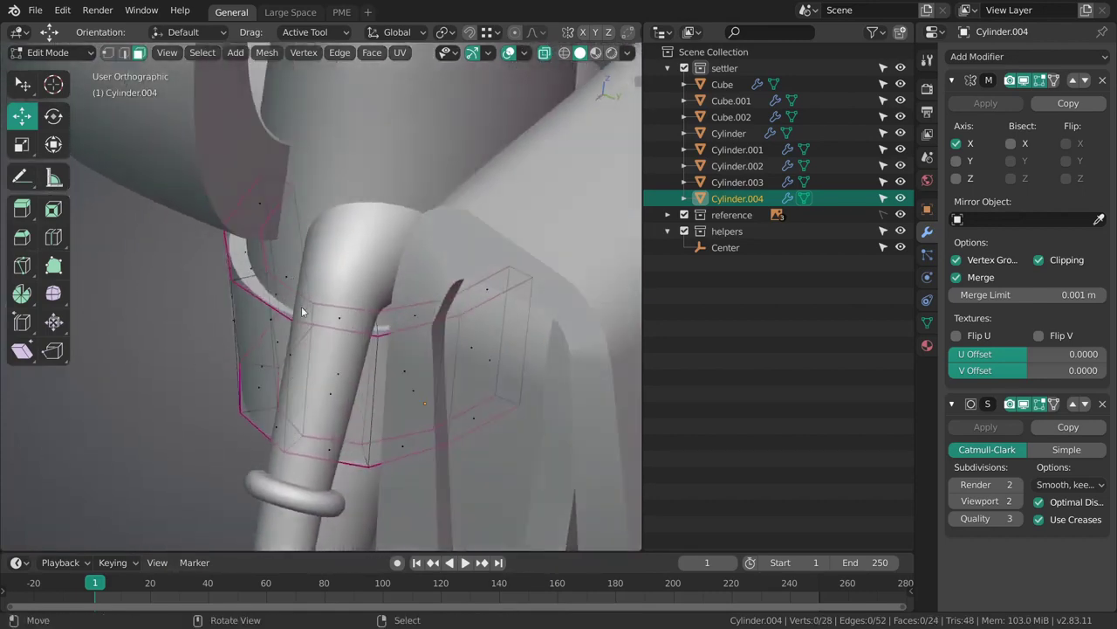
pyautogui.moveTo(302, 312); pyautogui.dragTo(441, 352, button='middle')
pyautogui.press('1')
pyautogui.click(452, 302)
pyautogui.keyDown('shift'); pyautogui.click(457, 338); pyautogui.keyUp('shift')
pyautogui.press('g')
pyautogui.press('g')
pyautogui.click(477, 292)
pyautogui.hotkey('alt', 'a')
# Leave Edit Mode, switch to front orthographic view and save the blend file.
pyautogui.press('Tab')
pyautogui.hotkey('alt', 'a')
pyautogui.press('KP_1')
pyautogui.hotkey('ctrl', 's')
pyautogui.click(350, 310)
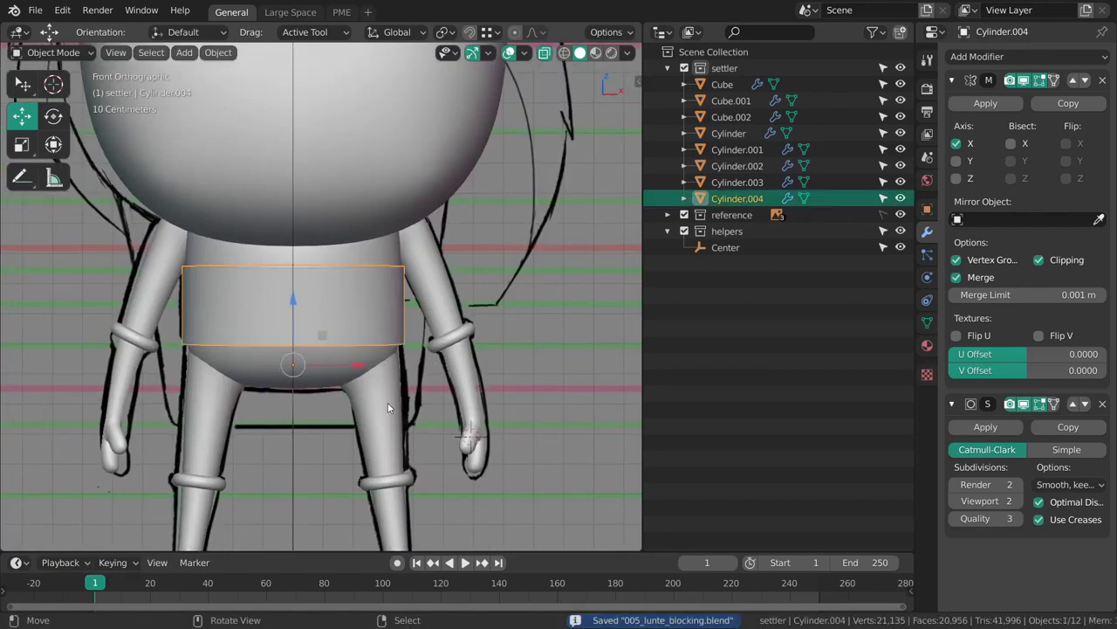
# Compare the whole character with the front sketch in front orthographic view, using wireframe and solid shading.
pyautogui.scroll(-3, 404, 319)
pyautogui.scroll(2, 452, 307)
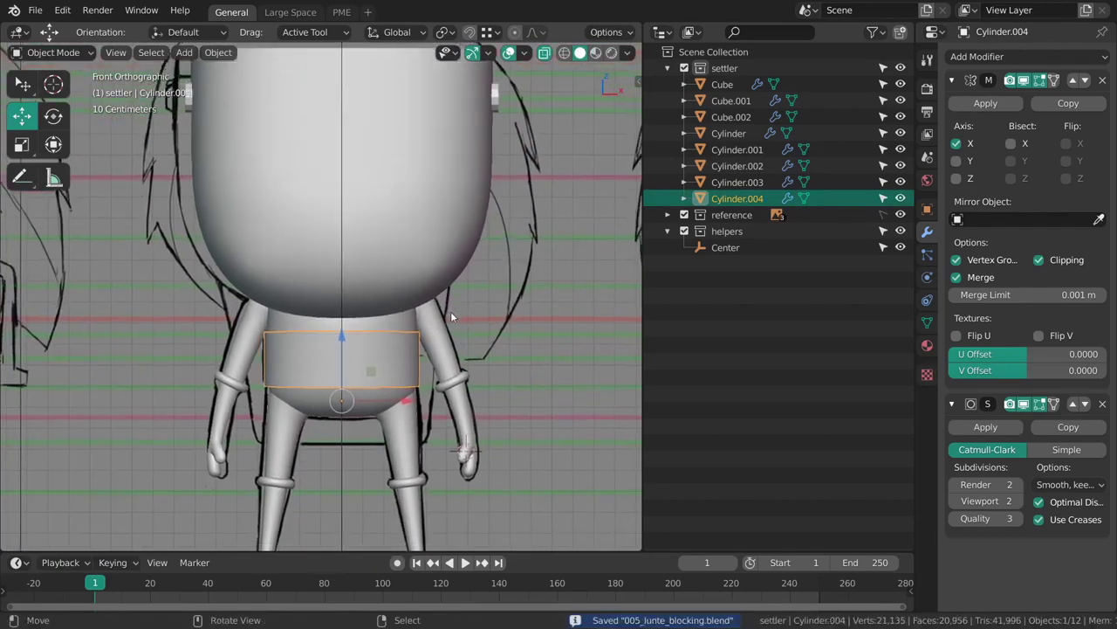
pyautogui.hotkey('alt', 'a')
pyautogui.moveTo(478, 330); pyautogui.dragTo(433, 286, button='middle')
pyautogui.press('KP_1')
pyautogui.moveTo(433, 287); pyautogui.dragTo(466, 337, button='middle')
pyautogui.press('`')
pyautogui.click(462, 331)
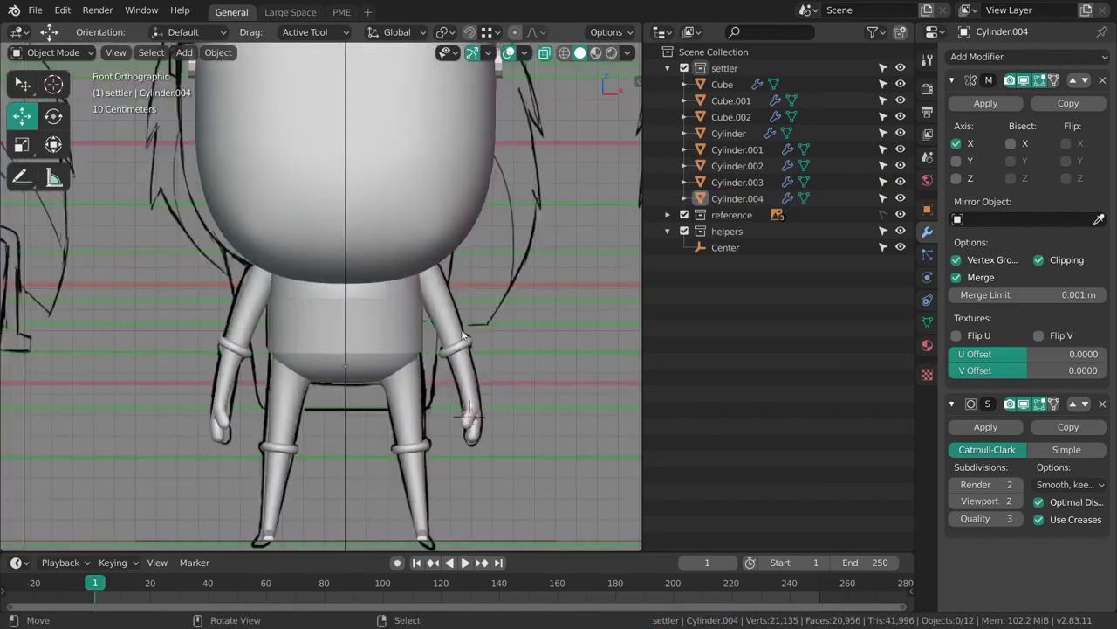
pyautogui.press('z')
pyautogui.click(421, 348)
pyautogui.press('z')
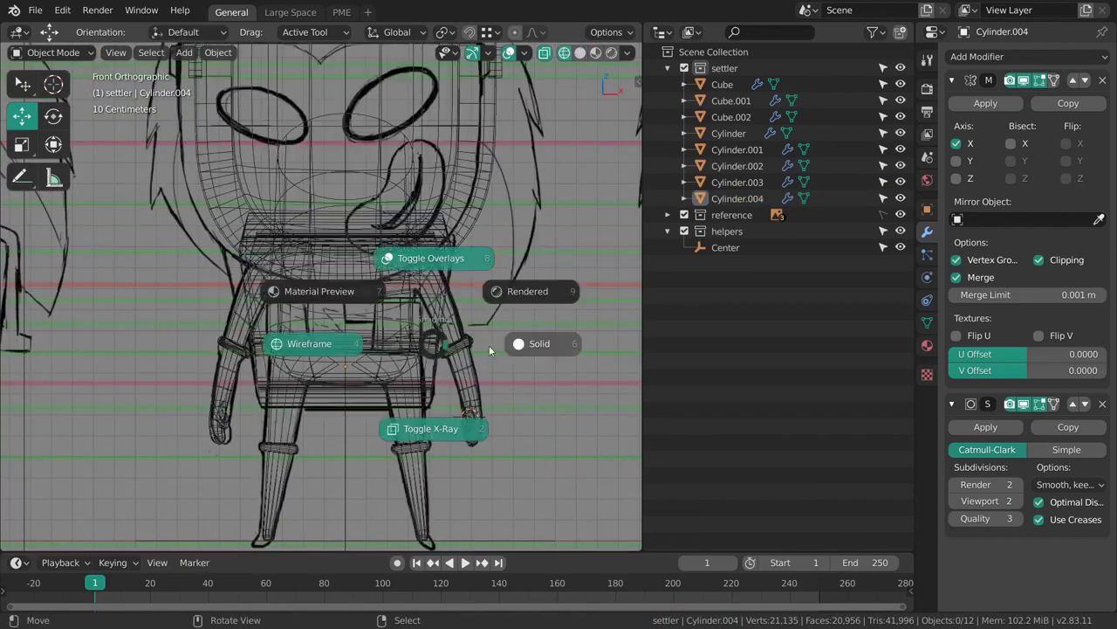
pyautogui.click(491, 345)
pyautogui.scroll(-5, 475, 297)
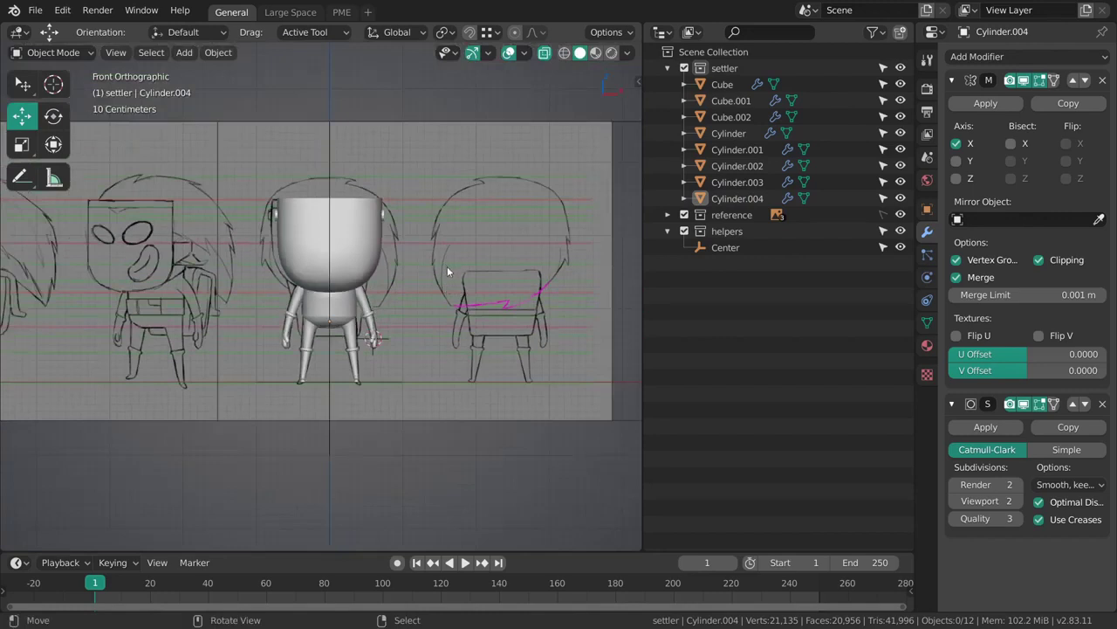
pyautogui.press('z')
pyautogui.click(530, 319)
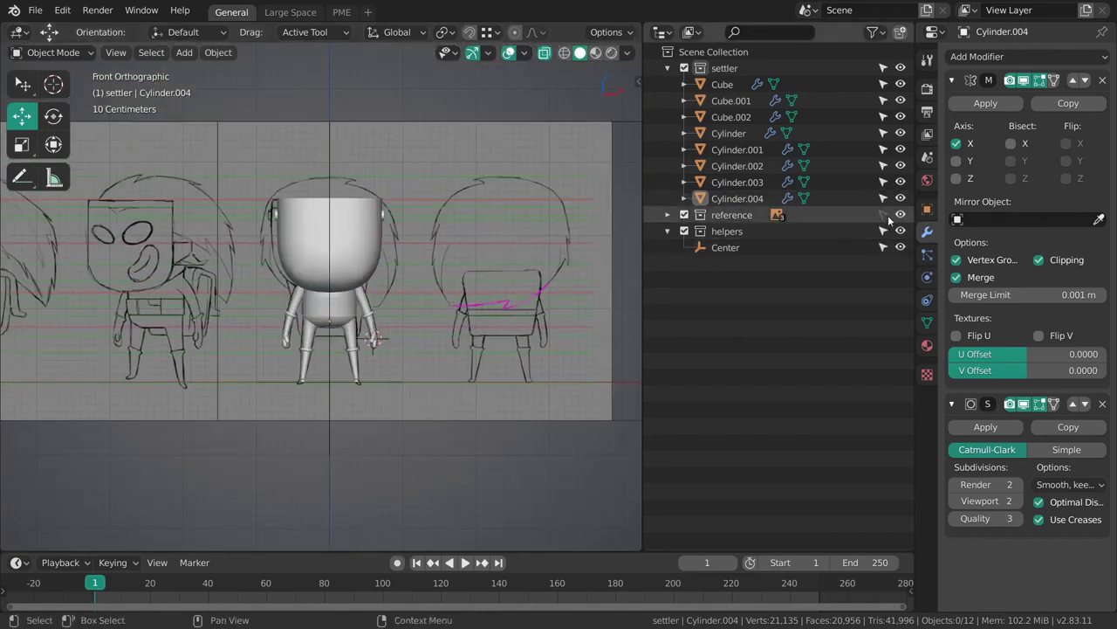
# Make the reference collection selectable, save the file and set the front reference image's depth to Back.
pyautogui.click(428, 334)
pyautogui.scroll(2, 428, 345)
pyautogui.hotkey('ctrl', 's')
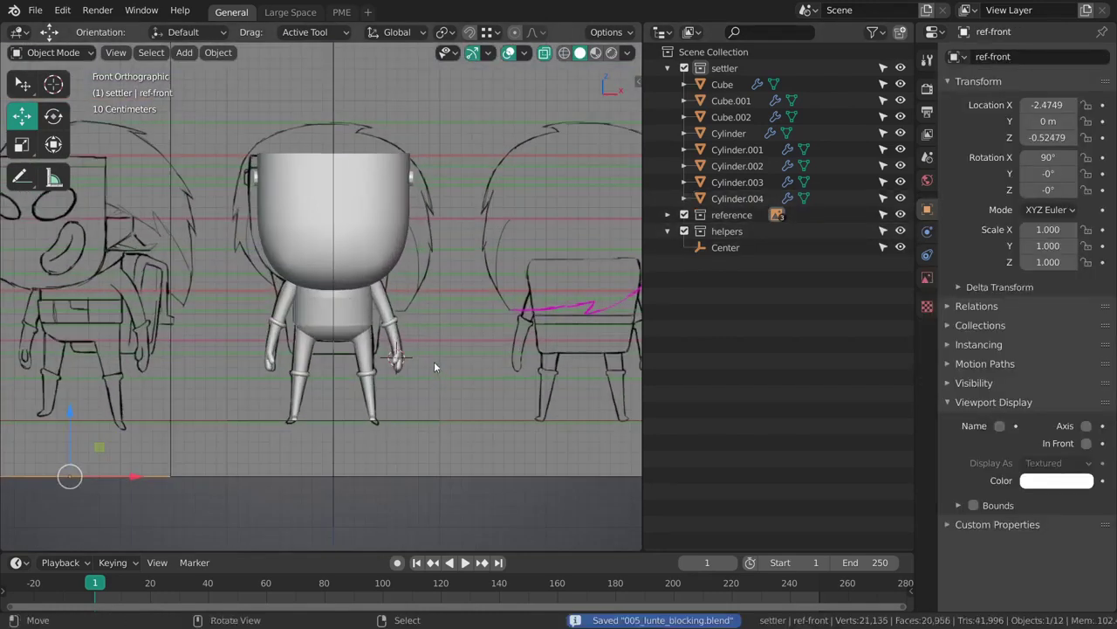
pyautogui.click(927, 276)
pyautogui.click(1080, 152)
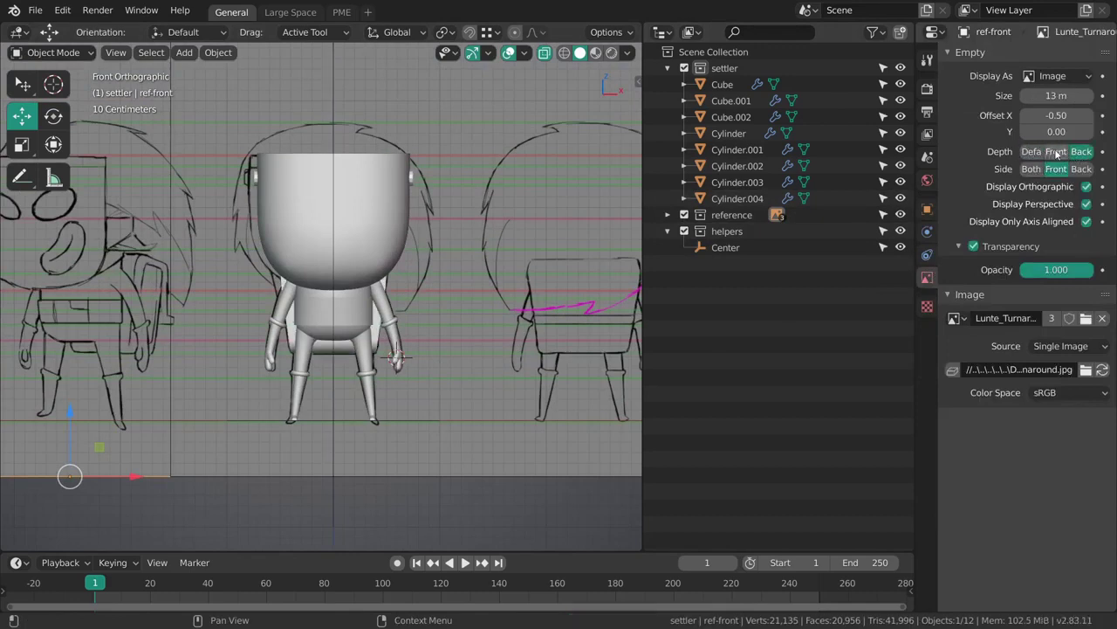
# Try the Front and Default depth options on the front reference image and restore Back.
pyautogui.click(1055, 152)
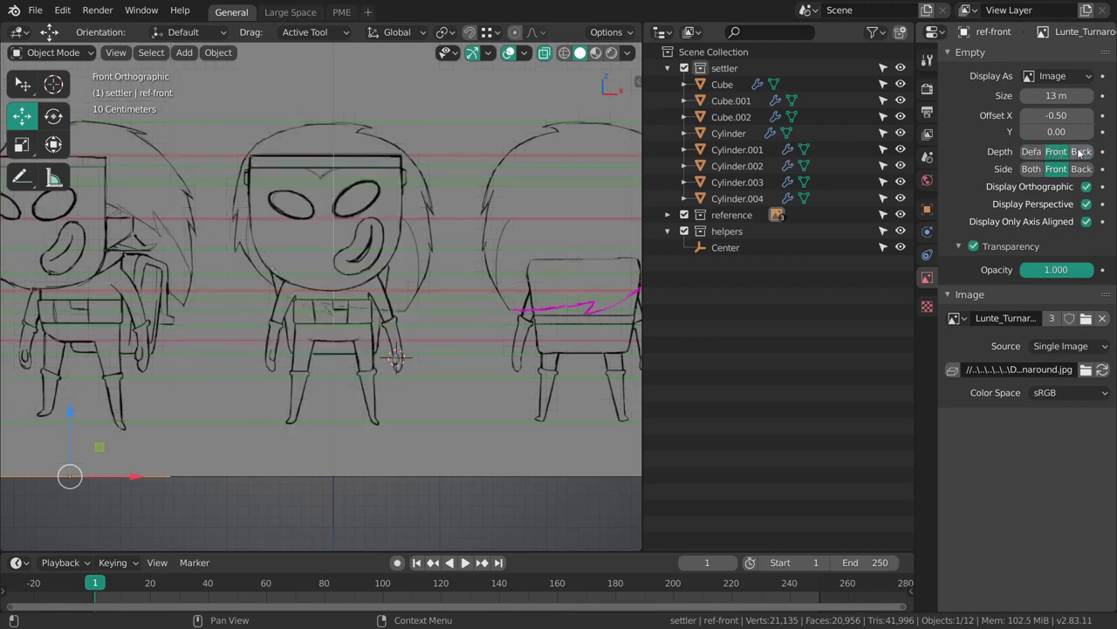
pyautogui.click(1032, 152)
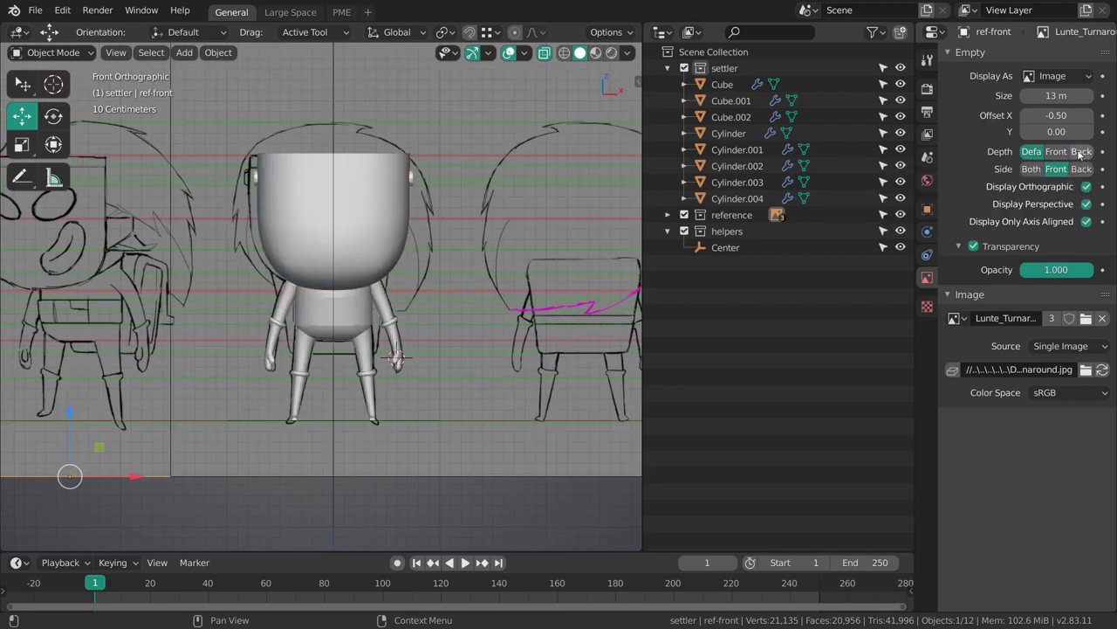
pyautogui.click(1080, 153)
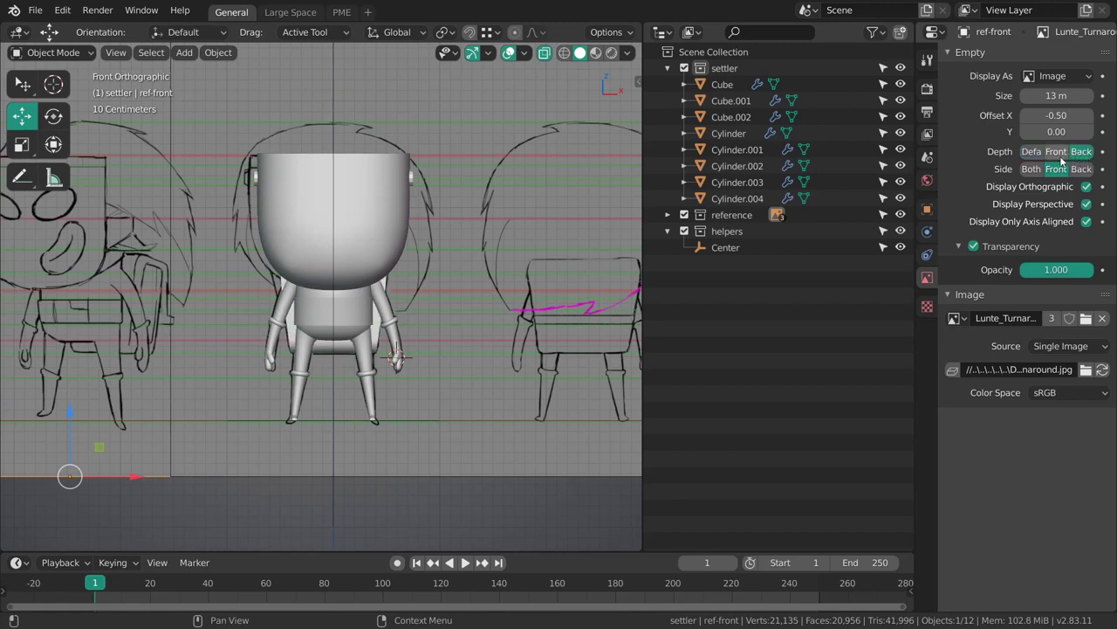
# Set the depth of the side and back reference images to Back, each from its matching orthographic view.
pyautogui.moveTo(384, 306); pyautogui.dragTo(464, 334, button='middle')
pyautogui.click(591, 341)
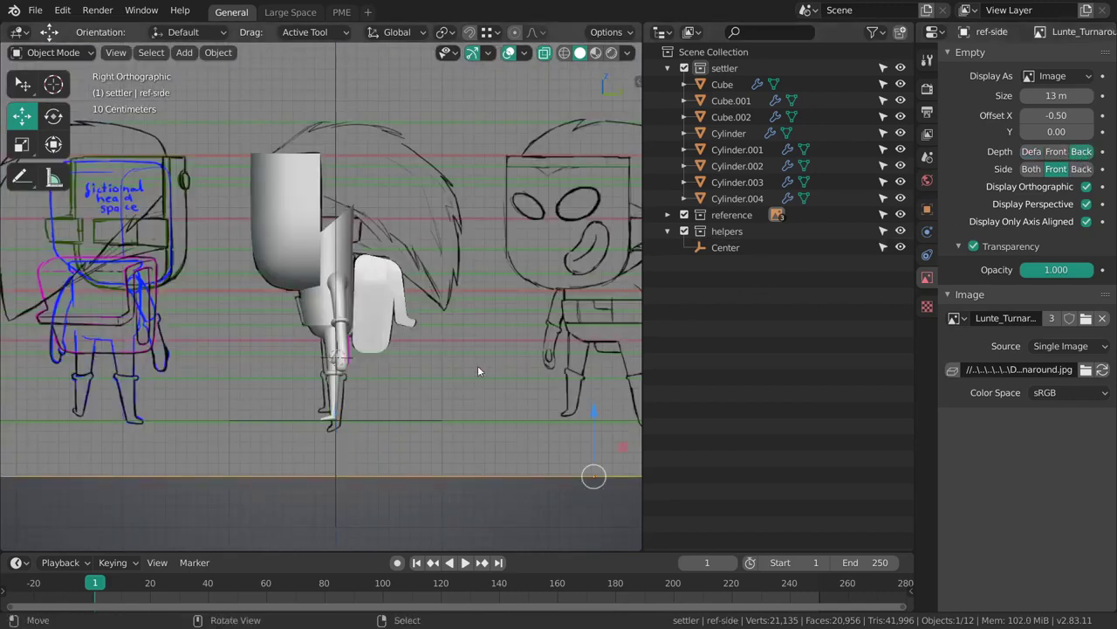
pyautogui.press('`')
pyautogui.click(515, 269)
pyautogui.click(466, 304)
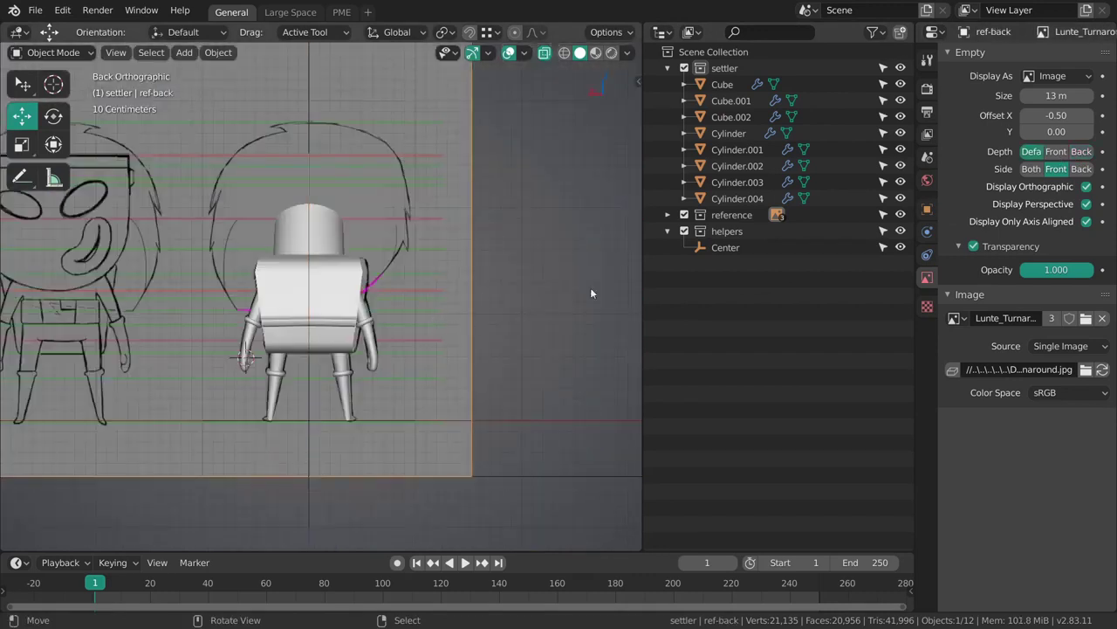
pyautogui.click(1082, 151)
pyautogui.moveTo(559, 279)
pyautogui.mouseDown(button='middle')
pyautogui.moveTo(454, 300)
pyautogui.moveTo(498, 345)
pyautogui.moveTo(492, 292)
pyautogui.mouseUp(button='middle')
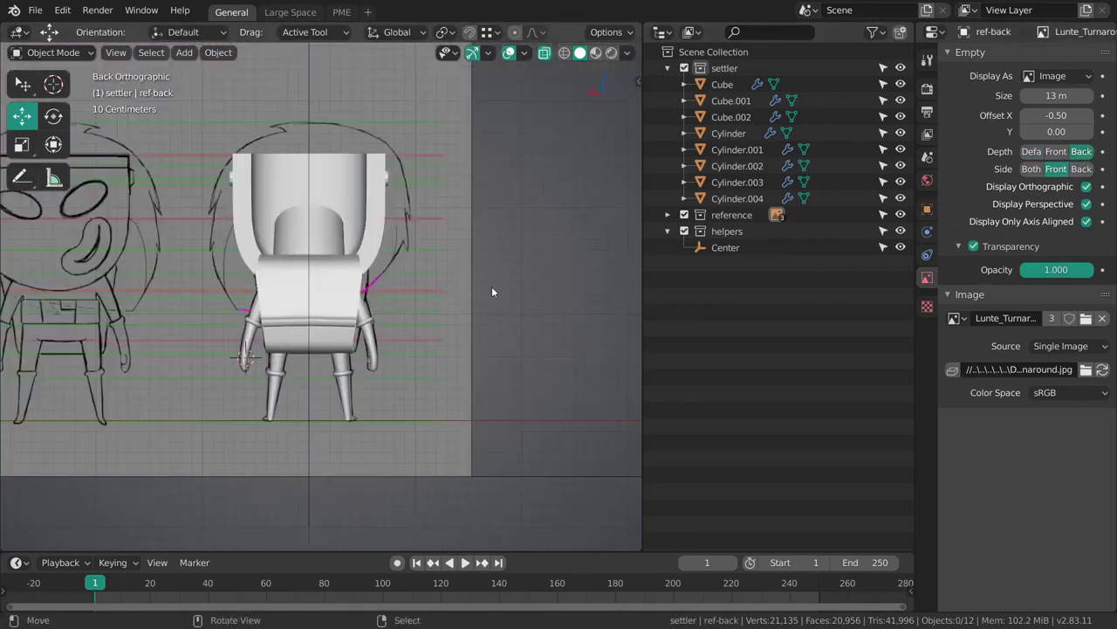
pyautogui.keyDown('shift'); pyautogui.moveTo(419, 306); pyautogui.dragTo(479, 339, button='middle'); pyautogui.keyUp('shift')
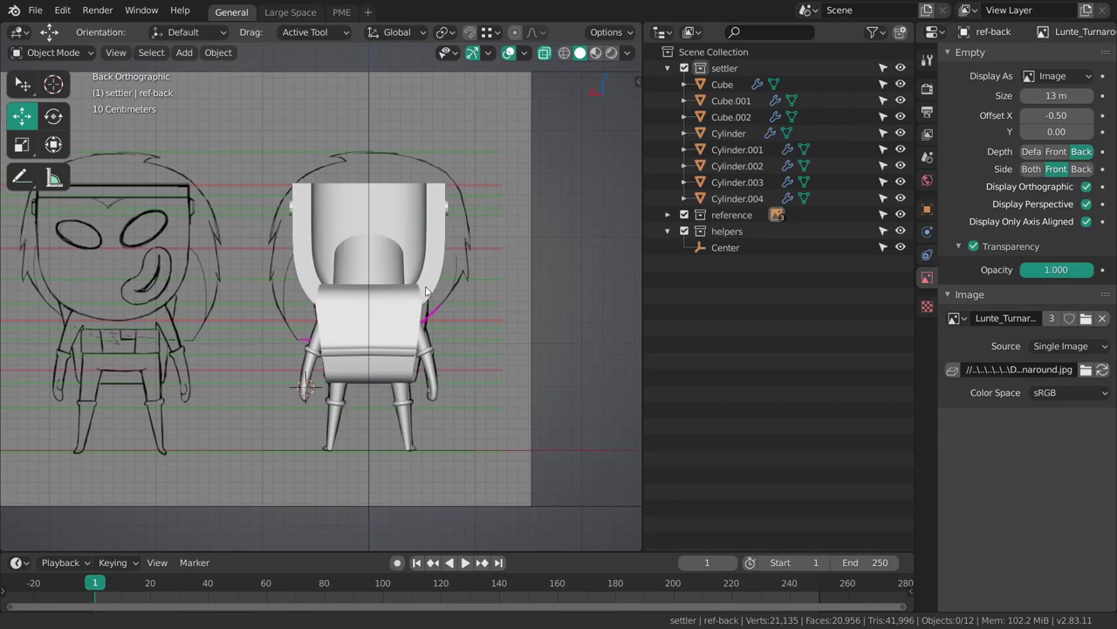
pyautogui.scroll(3, 420, 346)
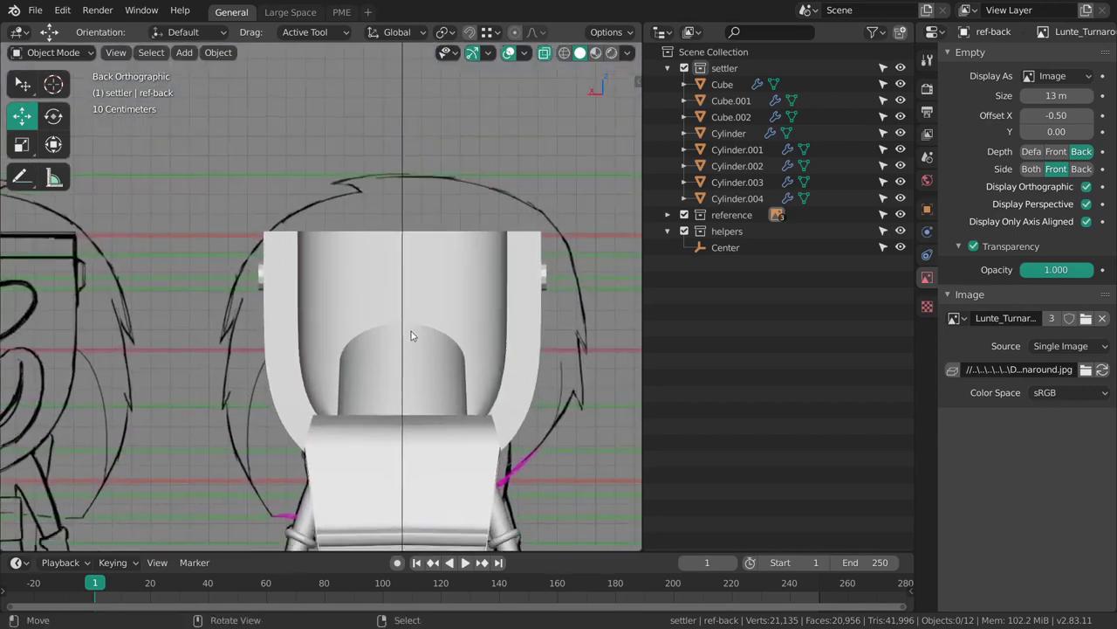
# Snap the 3D cursor to the centre of the neck cylinder's top rim and save the file.
pyautogui.click(412, 326)
pyautogui.click(416, 325)
pyautogui.press('Tab')
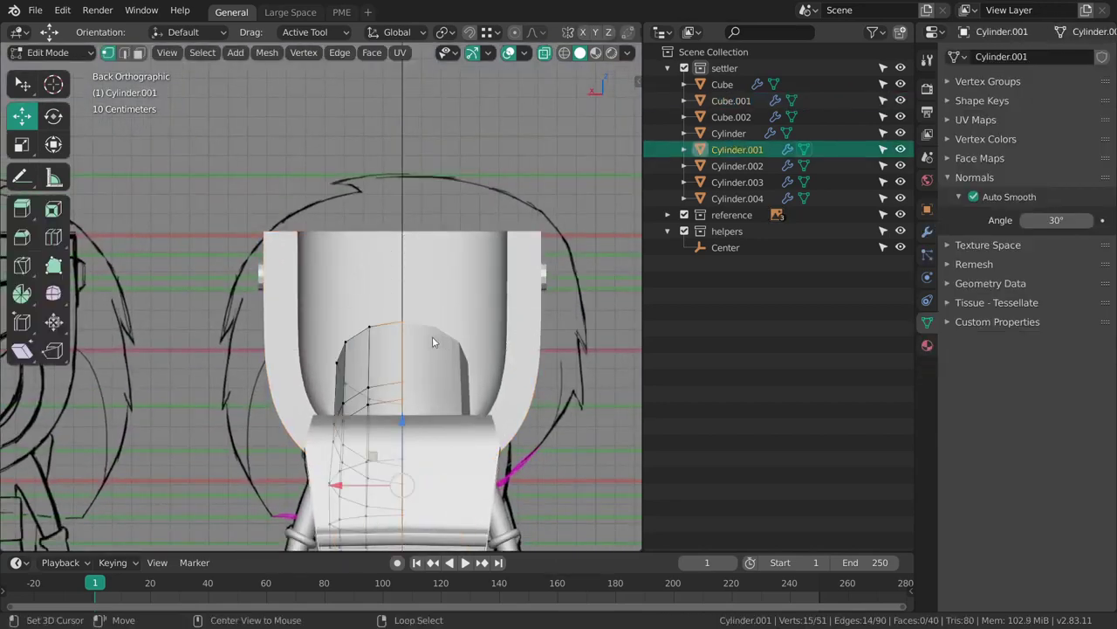
pyautogui.keyDown('alt'); pyautogui.click(430, 334); pyautogui.keyUp('alt')
pyautogui.click(399, 331)
pyautogui.moveTo(399, 332); pyautogui.dragTo(428, 455, button='middle')
pyautogui.keyDown('shift'); pyautogui.click(384, 374); pyautogui.keyUp('shift')
pyautogui.moveTo(384, 376); pyautogui.dragTo(428, 302, button='middle')
pyautogui.hotkey('shift', 's')
pyautogui.click(425, 385)
pyautogui.moveTo(424, 384); pyautogui.dragTo(461, 336, button='middle')
pyautogui.hotkey('ctrl', 'Tab')
pyautogui.click(376, 381)
pyautogui.scroll(-3, 427, 350)
pyautogui.hotkey('alt', 'a')
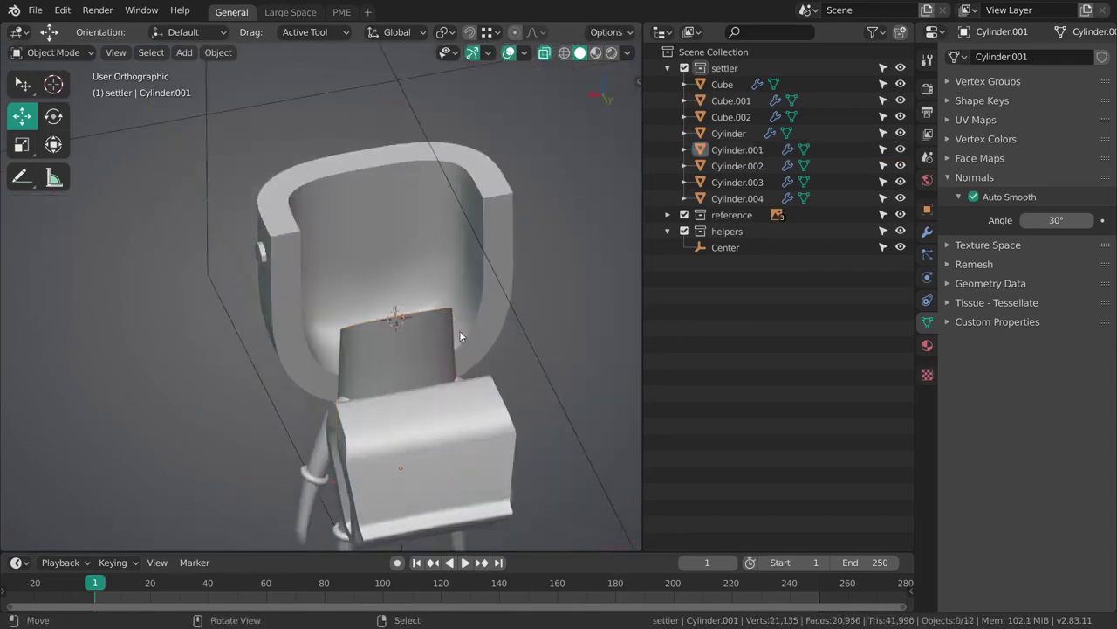
pyautogui.hotkey('ctrl', 's')
# Add a cube at the 3D cursor and scale it uniformly to about 0.48.
pyautogui.hotkey('shift', 'a')
pyautogui.moveTo(453, 305)
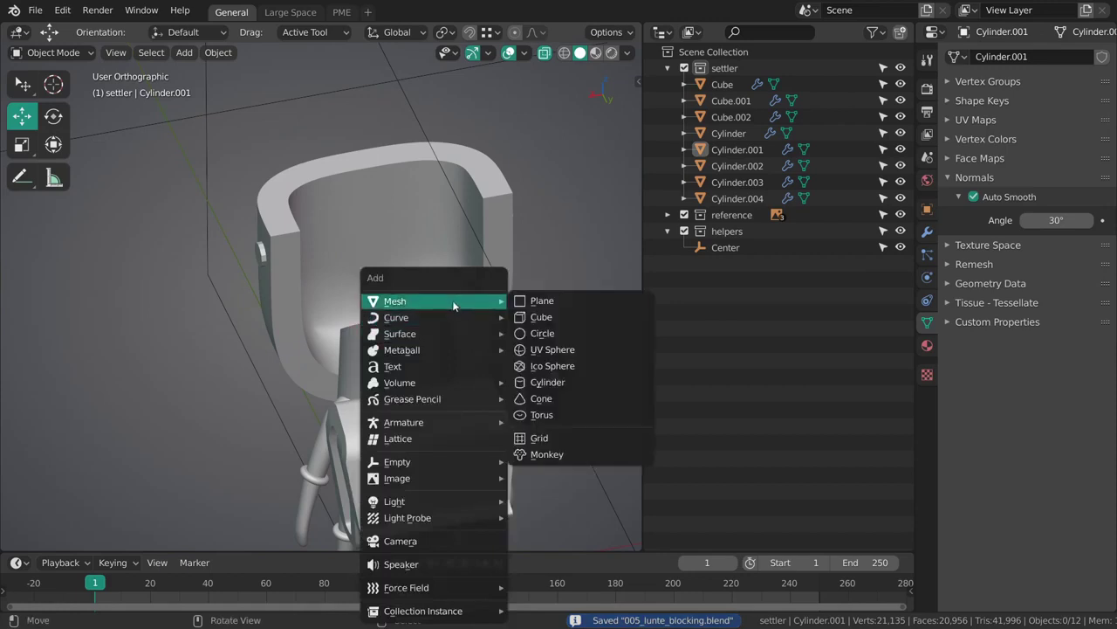
pyautogui.click(566, 317)
pyautogui.hotkey('shift', 'space')
pyautogui.press('s')
pyautogui.press('s')
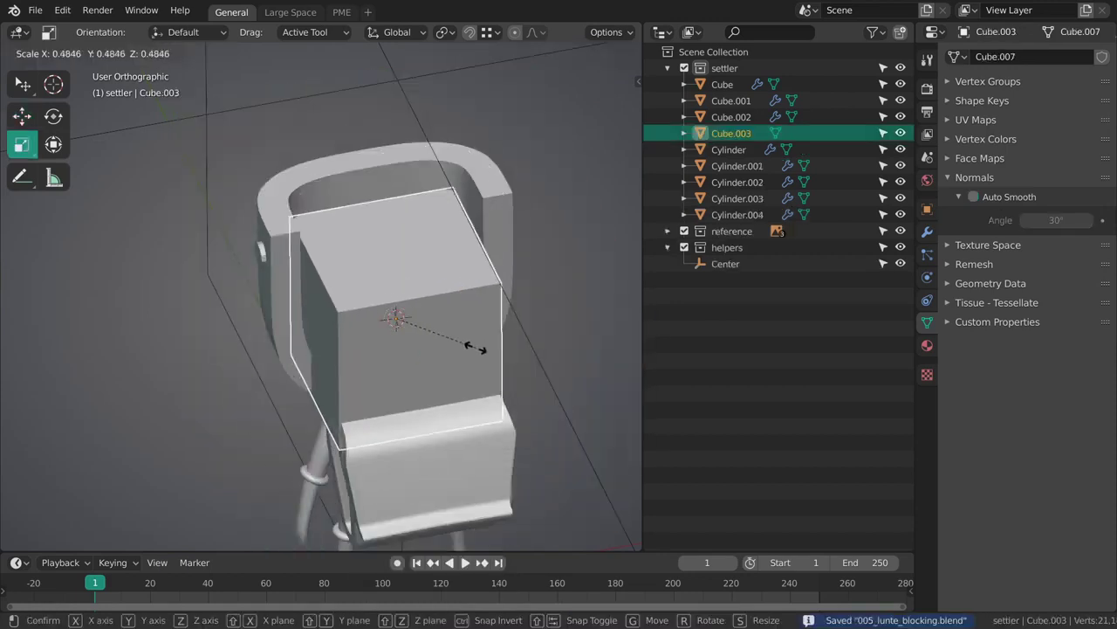
pyautogui.click(475, 349)
# Move the new cube up along Z by about 0.23 m.
pyautogui.hotkey('shift', 'space')
pyautogui.press('g')
pyautogui.press('g')
pyautogui.press('z')
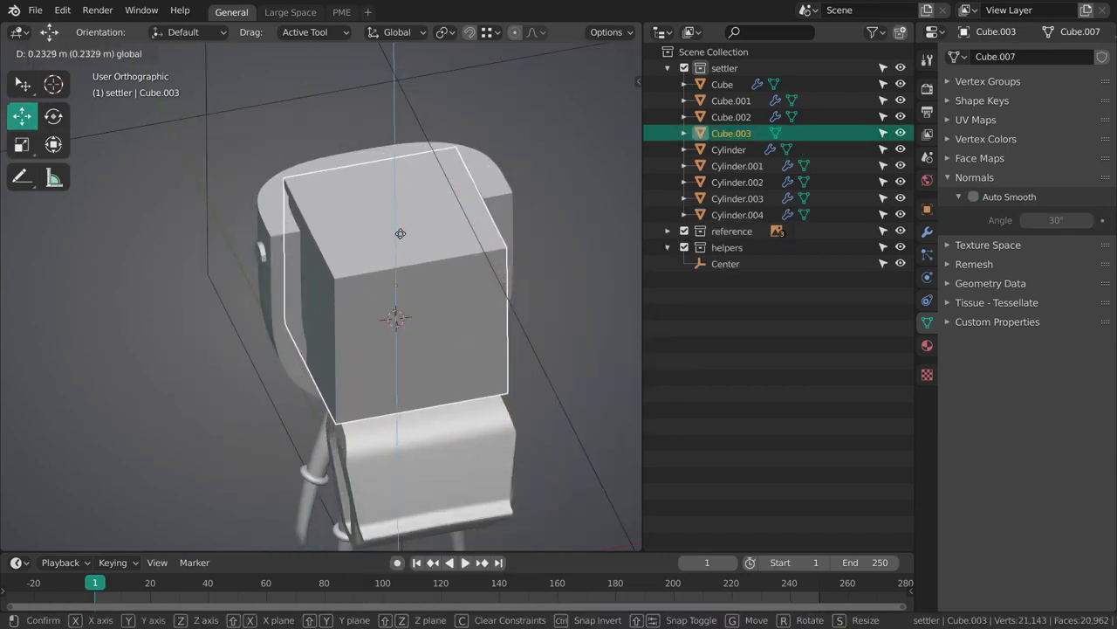
pyautogui.click(400, 234)
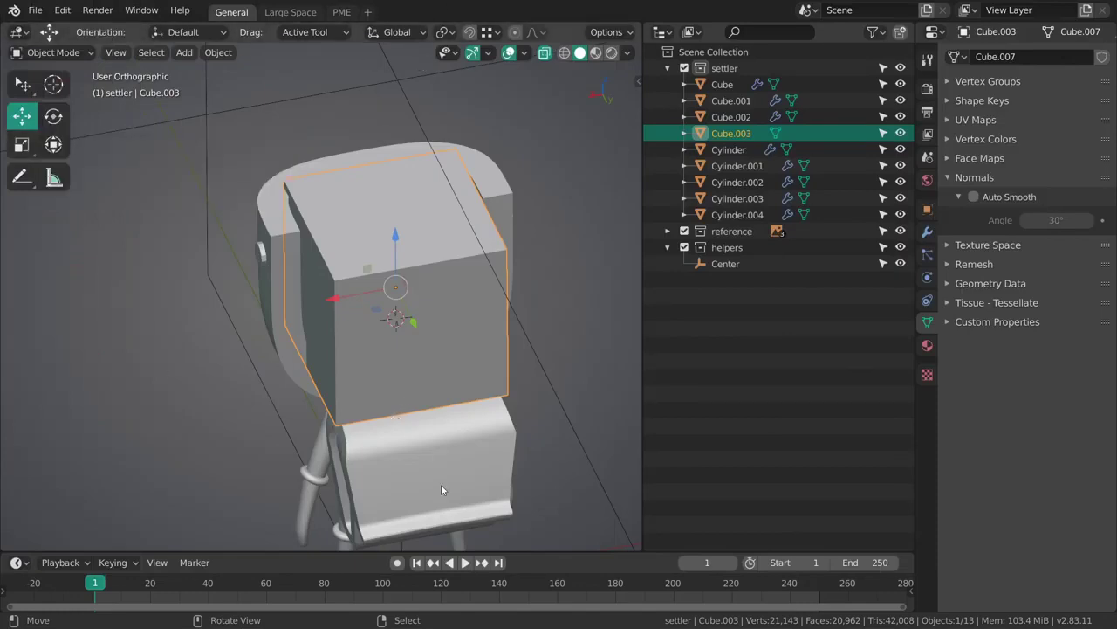
# Cut the cube down its middle with one loop cut and delete the half on the negative X side.
pyautogui.moveTo(441, 490); pyautogui.dragTo(483, 327, button='middle')
pyautogui.press('Tab')
pyautogui.hotkey('ctrl', 'r')
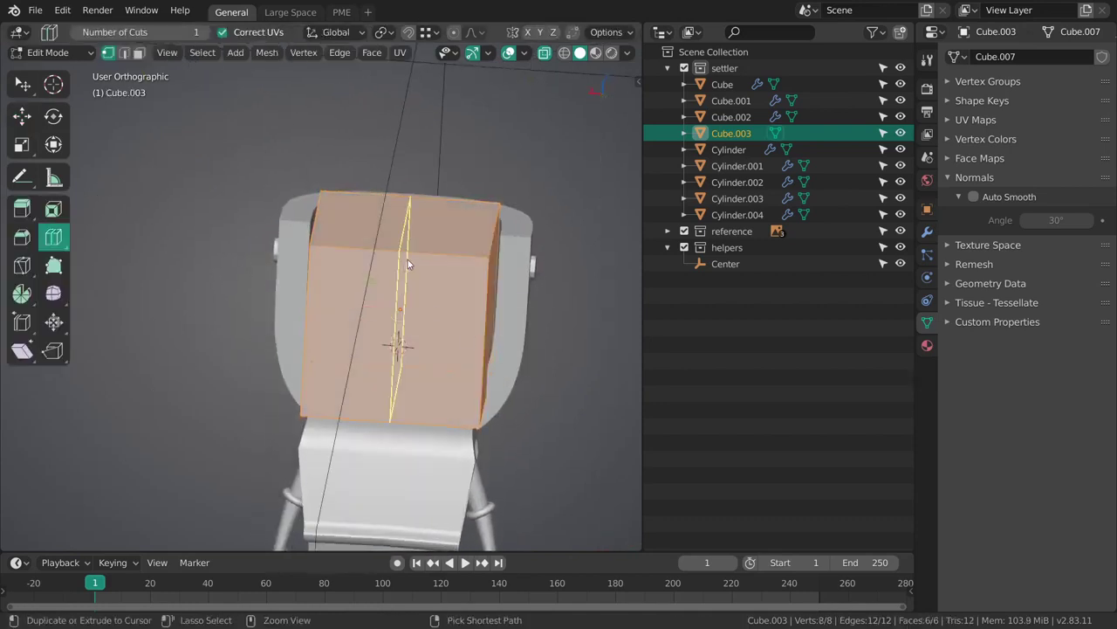
pyautogui.click(408, 259)
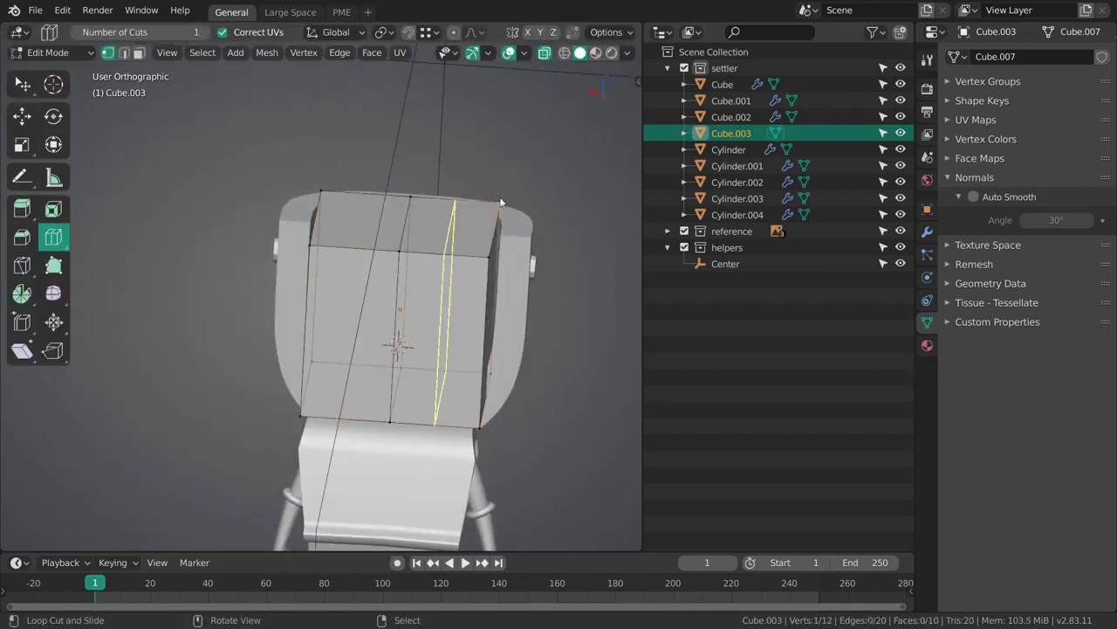
pyautogui.press('x')
pyautogui.click(491, 346)
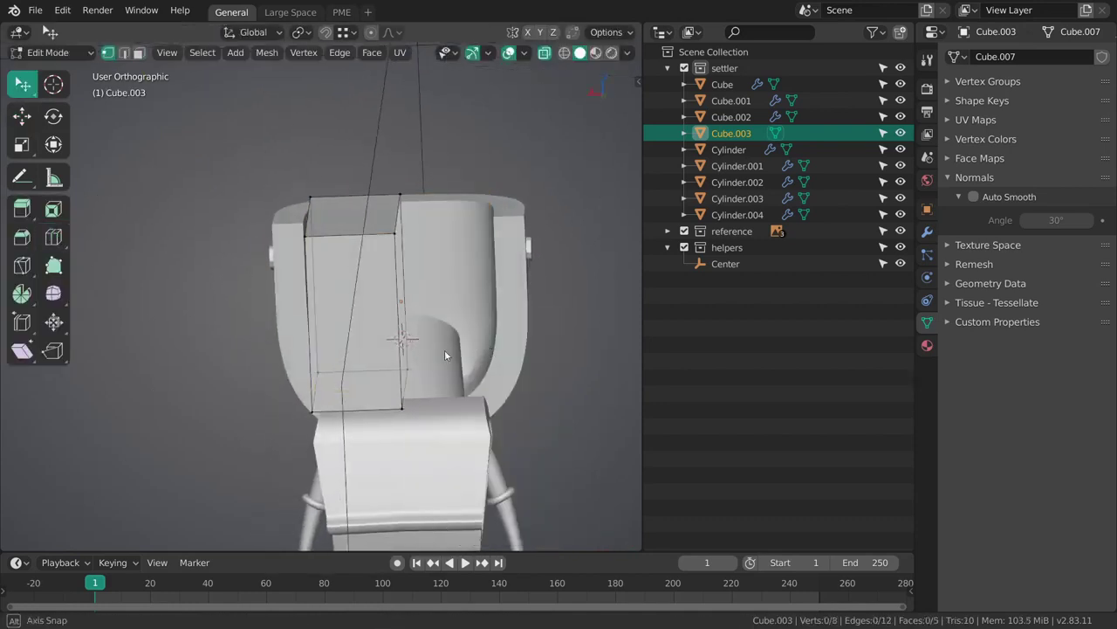
pyautogui.press('Tab')
# Try to link the backpack's modifiers to the half cube.
pyautogui.moveTo(445, 355); pyautogui.dragTo(411, 433, button='middle')
pyautogui.keyDown('shift'); pyautogui.click(410, 434); pyautogui.keyUp('shift')
pyautogui.hotkey('ctrl', 'l')
pyautogui.moveTo(410, 438)
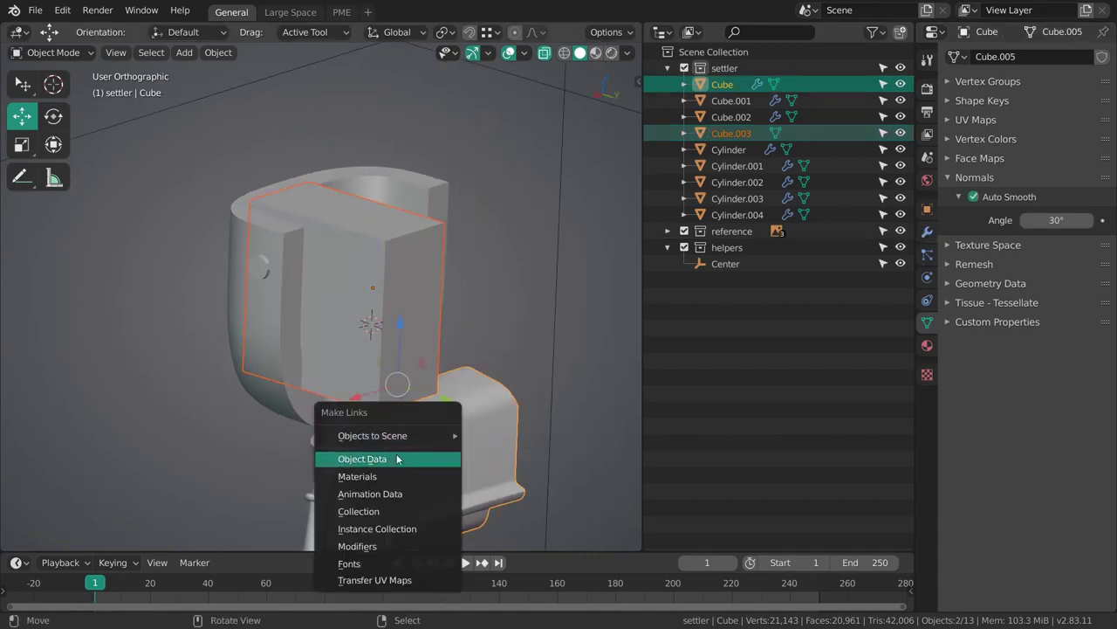
pyautogui.click(390, 548)
pyautogui.moveTo(421, 454); pyautogui.dragTo(440, 372, button='middle')
pyautogui.hotkey('alt', 'a')
# Remove the linked Mirror modifier from the half cube.
pyautogui.rightClick(456, 296)
pyautogui.keyDown('shift'); pyautogui.rightClick(460, 391); pyautogui.keyUp('shift')
pyautogui.hotkey('ctrl', 'c')
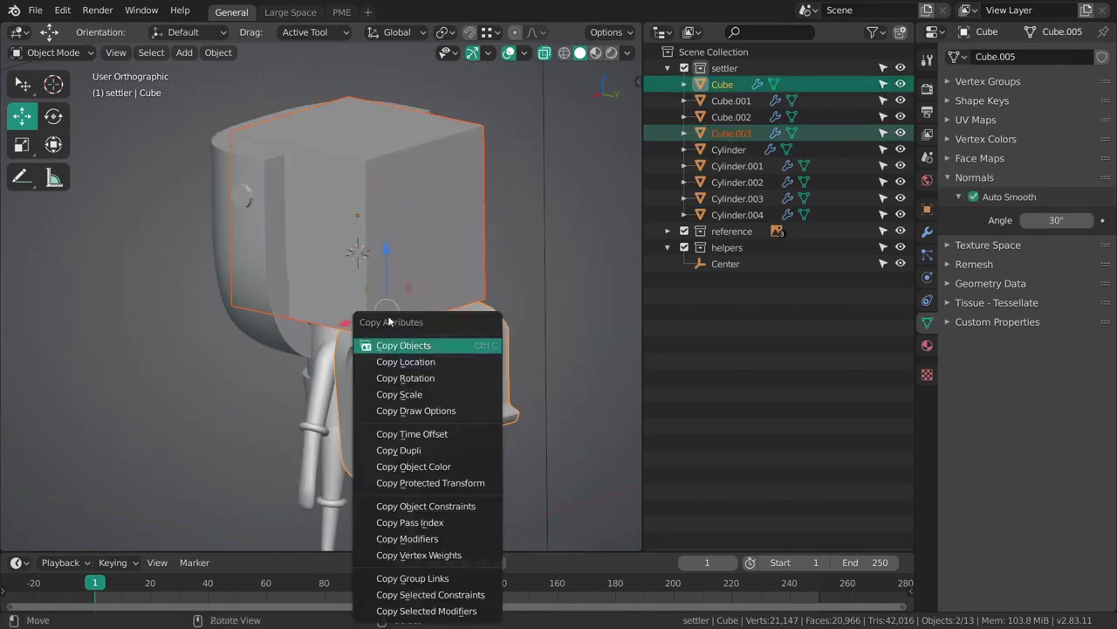
pyautogui.rightClick(438, 271)
pyautogui.moveTo(395, 329); pyautogui.dragTo(446, 369, button='middle')
pyautogui.click(927, 231)
pyautogui.click(1101, 81)
pyautogui.click(446, 368)
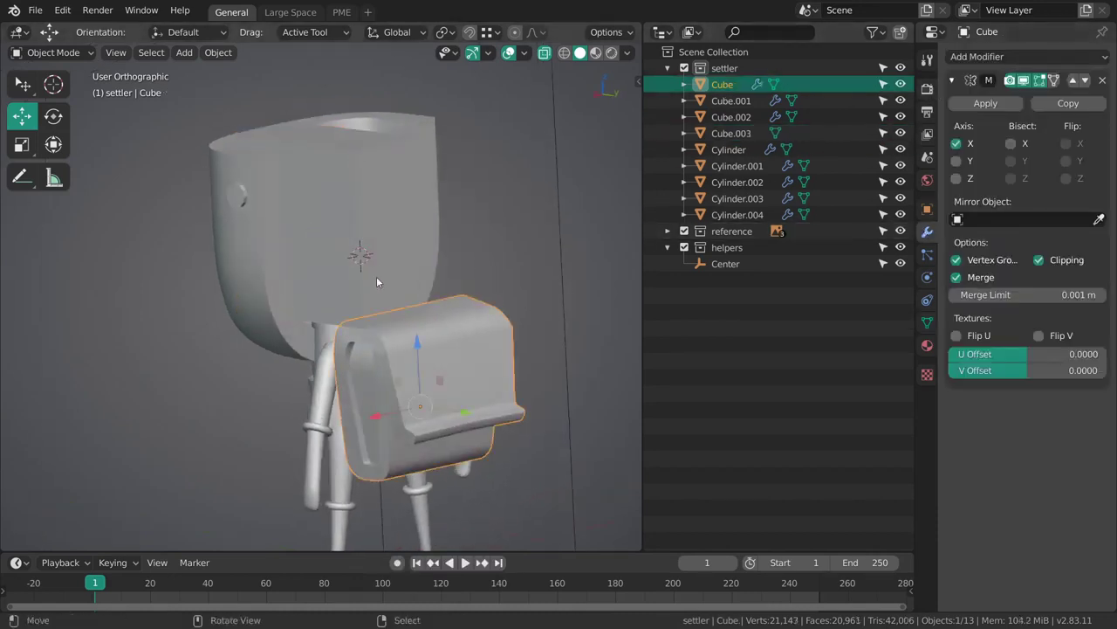
# Copy only the Mirror modifier from the arm to the half cube, leaving out Subdivision.
pyautogui.moveTo(375, 374); pyautogui.dragTo(430, 328, button='middle')
pyautogui.rightClick(319, 393)
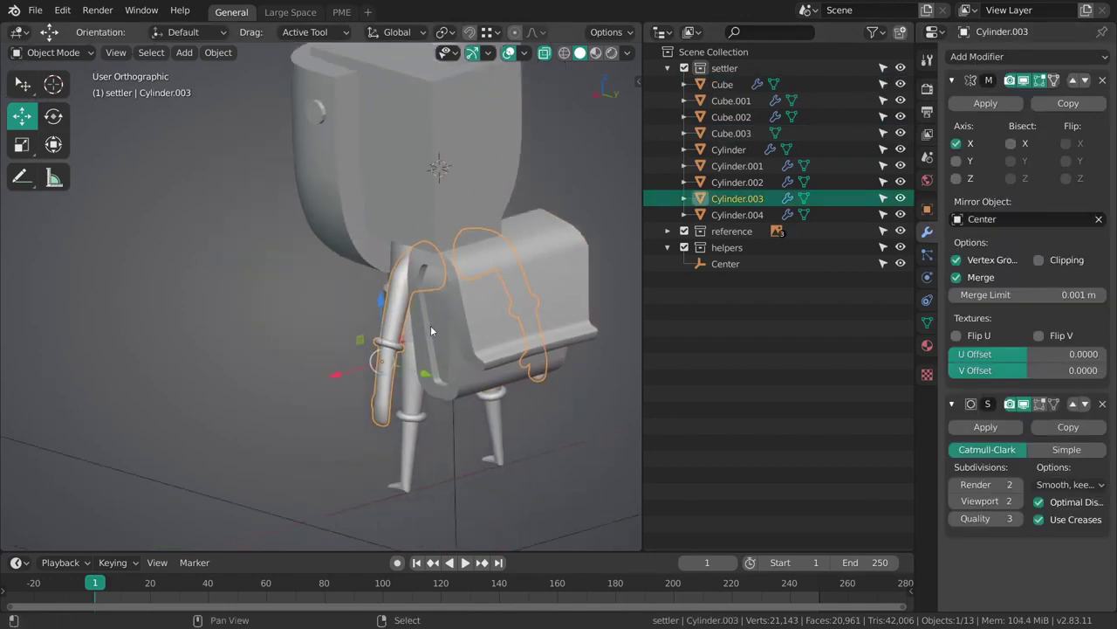
pyautogui.moveTo(605, 288); pyautogui.dragTo(479, 318, button='middle')
pyautogui.rightClick(436, 238)
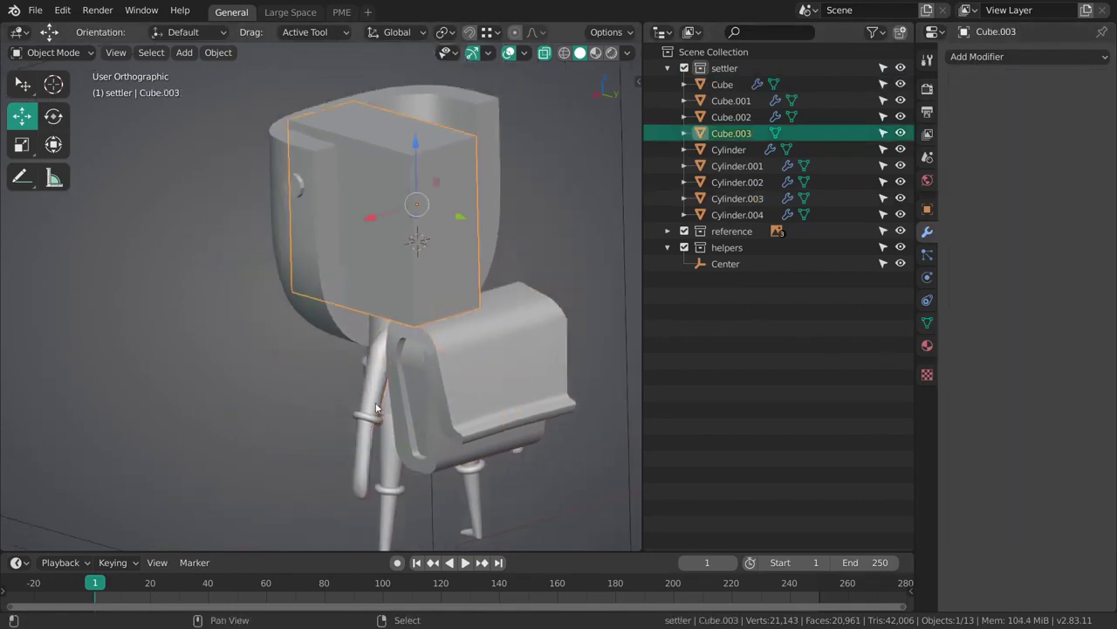
pyautogui.click(375, 407)
pyautogui.click(432, 246)
pyautogui.keyDown('shift'); pyautogui.click(364, 417); pyautogui.keyUp('shift')
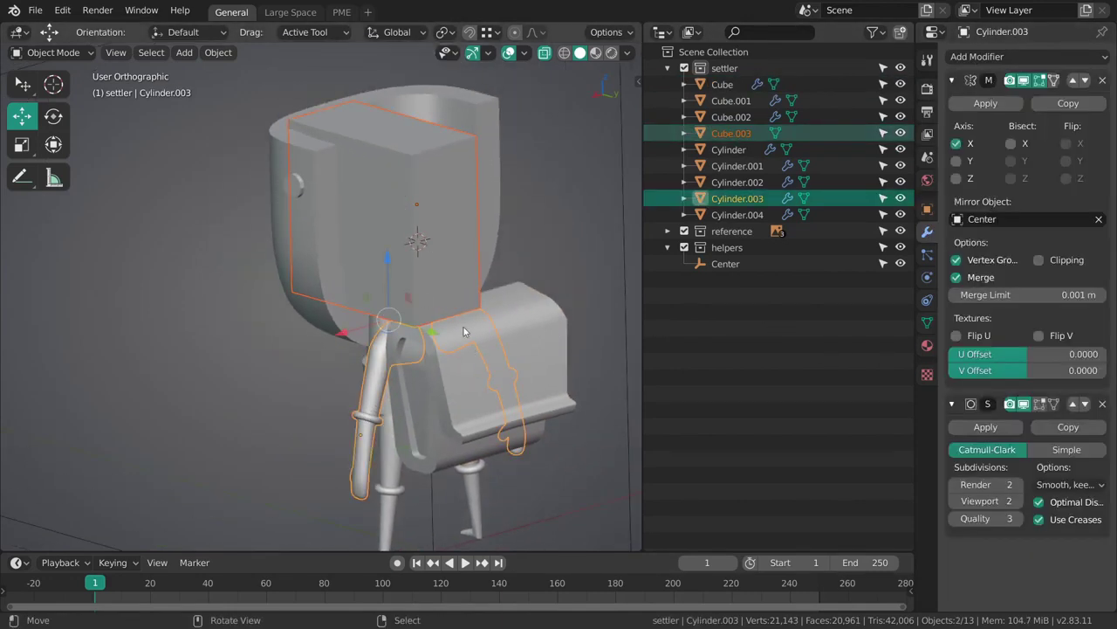
pyautogui.hotkey('ctrl', 'c')
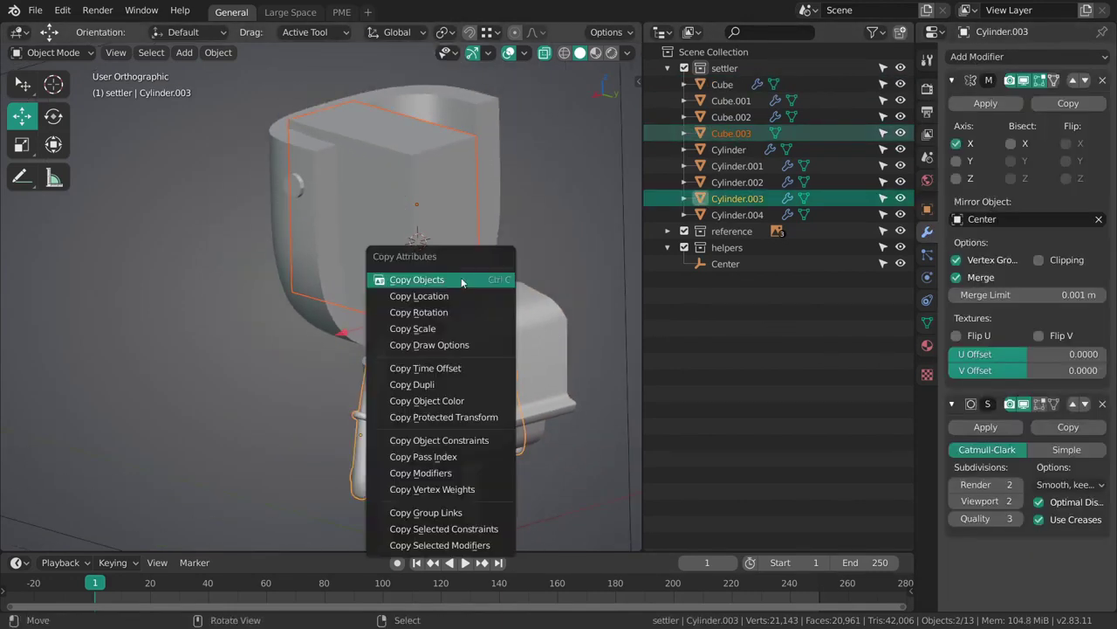
pyautogui.click(450, 545)
pyautogui.moveTo(452, 555); pyautogui.dragTo(450, 274)
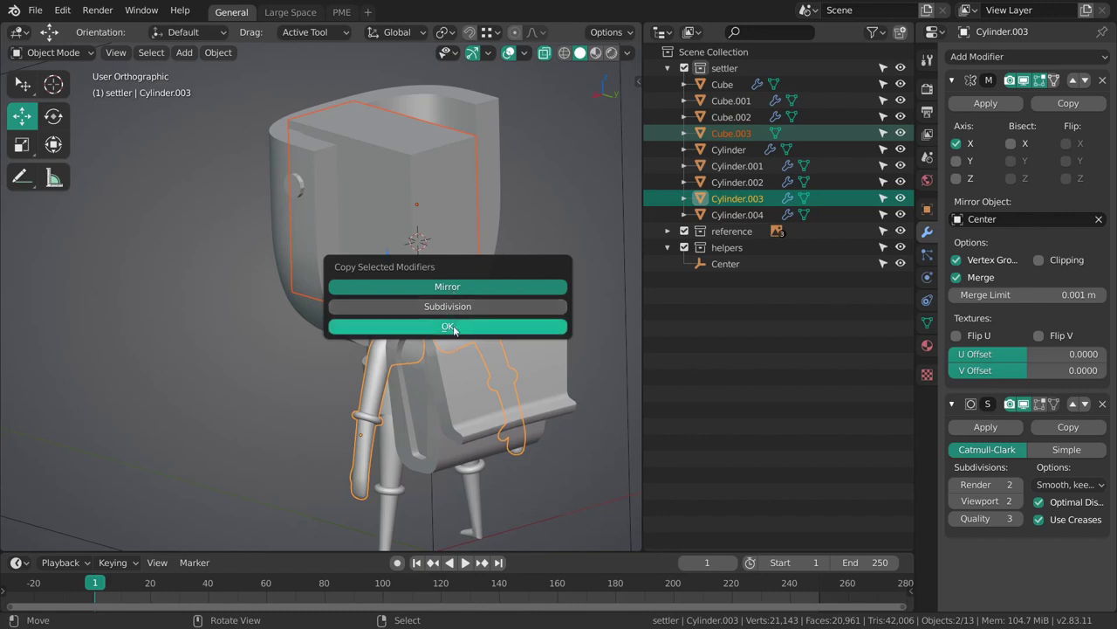
pyautogui.click(455, 329)
# Enable Clipping in the mirrored cube's Mirror modifier and keep the cube selected.
pyautogui.moveTo(472, 340); pyautogui.dragTo(434, 358, button='middle')
pyautogui.rightClick(444, 267)
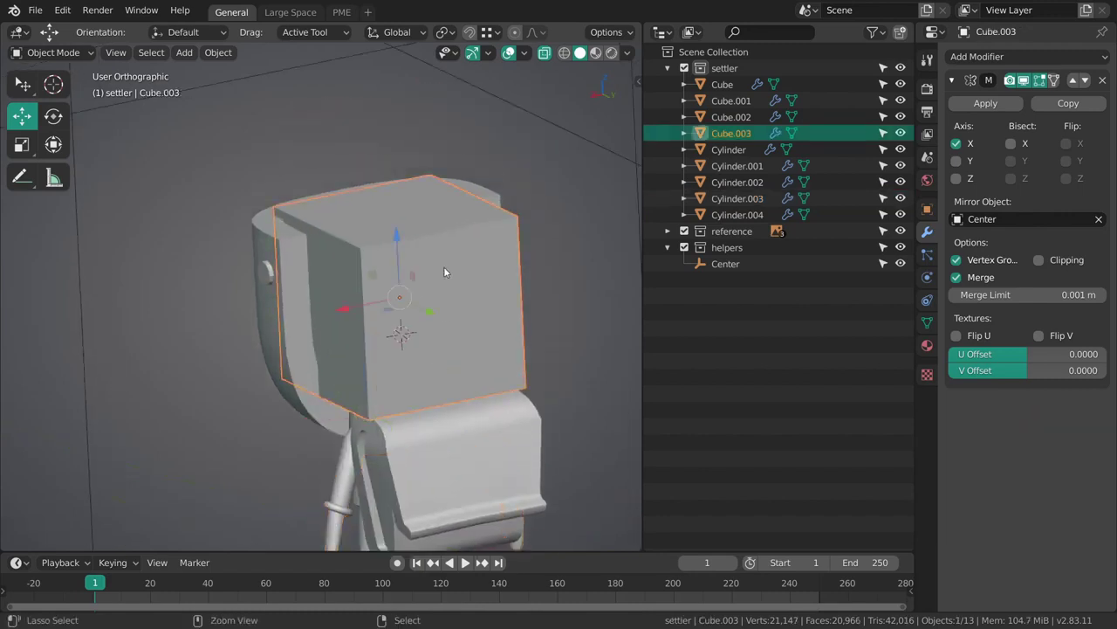
pyautogui.scroll(4, 444, 266)
pyautogui.moveTo(444, 267); pyautogui.dragTo(684, 286, button='middle')
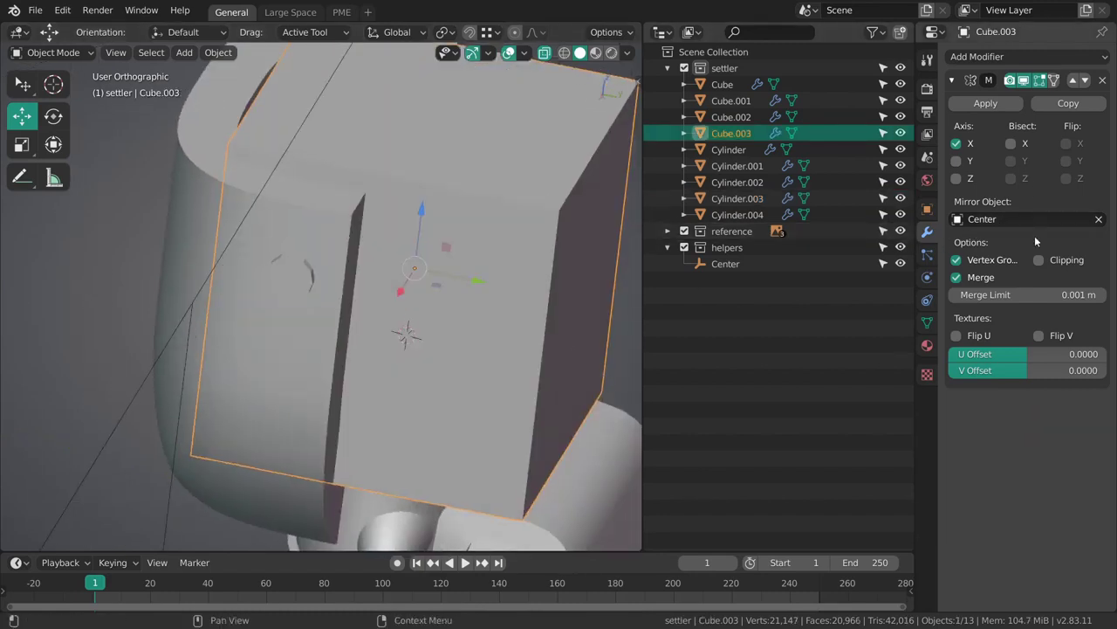
pyautogui.click(1039, 260)
pyautogui.moveTo(474, 444); pyautogui.dragTo(485, 338, button='middle')
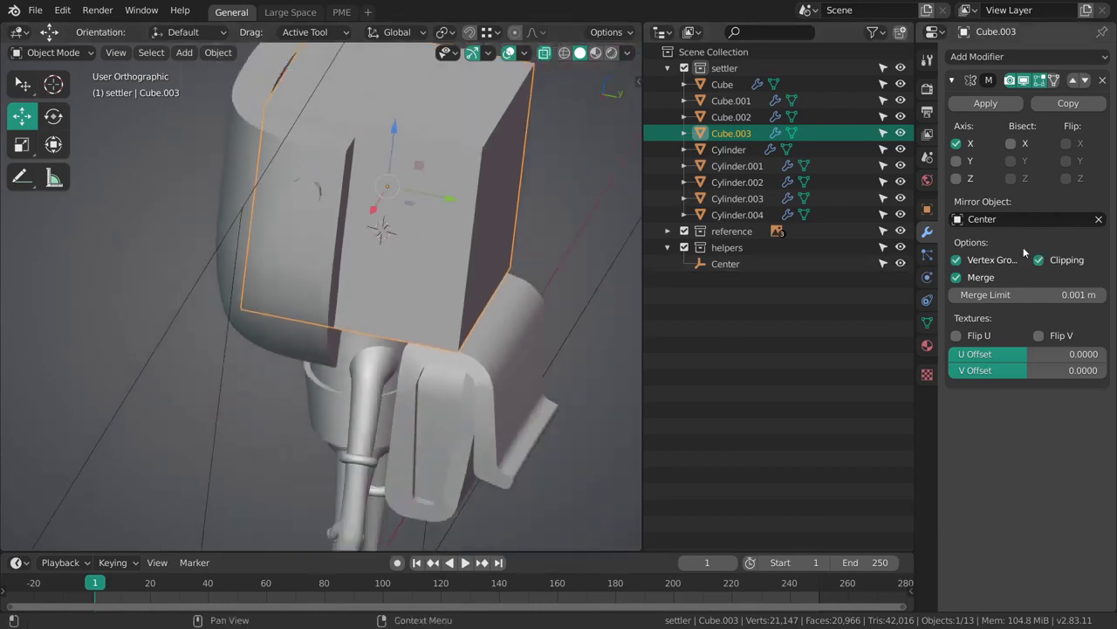
pyautogui.click(338, 454)
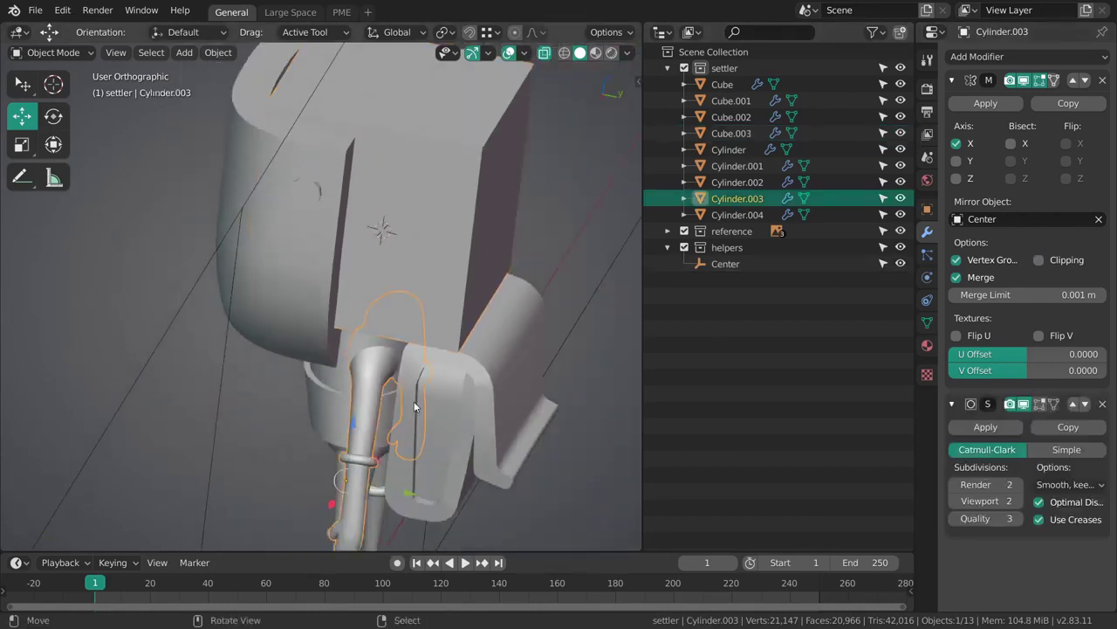
pyautogui.click(482, 279)
pyautogui.moveTo(410, 314)
pyautogui.mouseDown(button='middle')
pyautogui.moveTo(437, 328)
pyautogui.moveTo(436, 288)
pyautogui.moveTo(474, 294)
pyautogui.moveTo(399, 337)
pyautogui.mouseUp(button='middle')
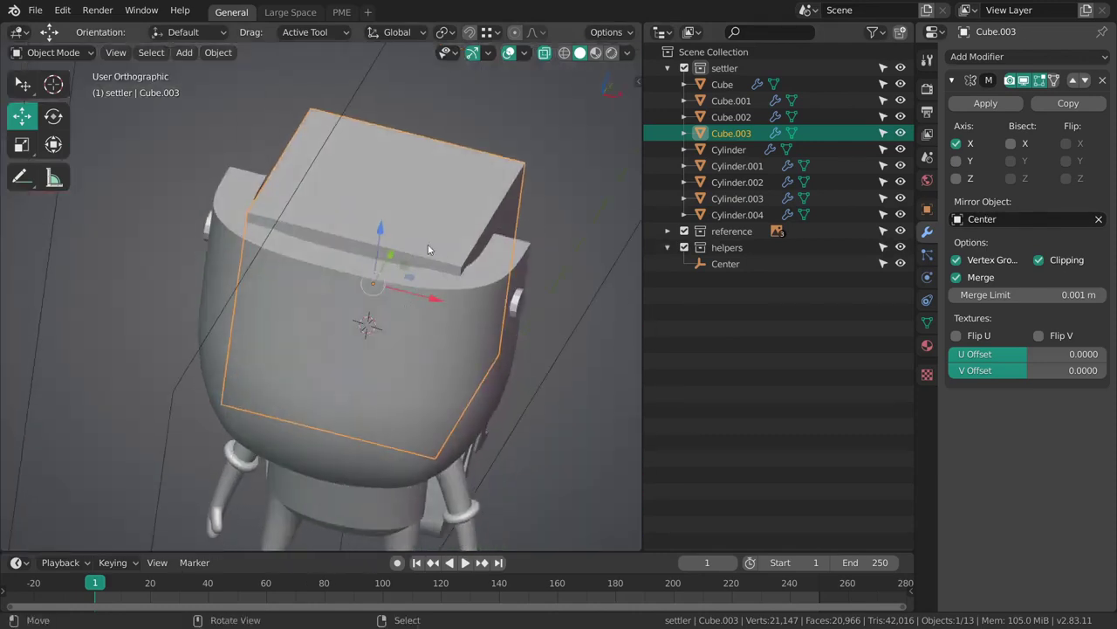
# Round the mirrored cube's upper front edge with a wide 7-segment bevel.
pyautogui.moveTo(428, 249); pyautogui.dragTo(410, 331, button='middle')
pyautogui.press('Tab')
pyautogui.hotkey('ctrl', 'b')
pyautogui.moveTo(420, 360); pyautogui.dragTo(575, 422)
pyautogui.scroll(6, 550, 415)
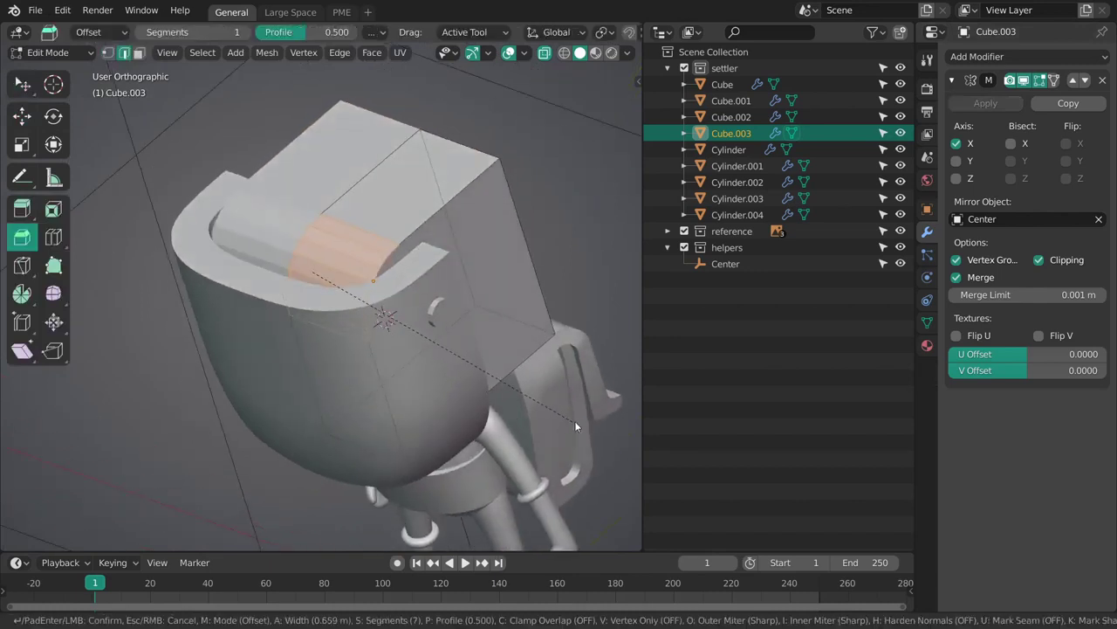
pyautogui.click(616, 428)
# Round the cube's upper back edge with a wide multi-segment bevel.
pyautogui.moveTo(616, 427); pyautogui.dragTo(426, 263, button='middle')
pyautogui.click(432, 183)
pyautogui.hotkey('ctrl', 'b')
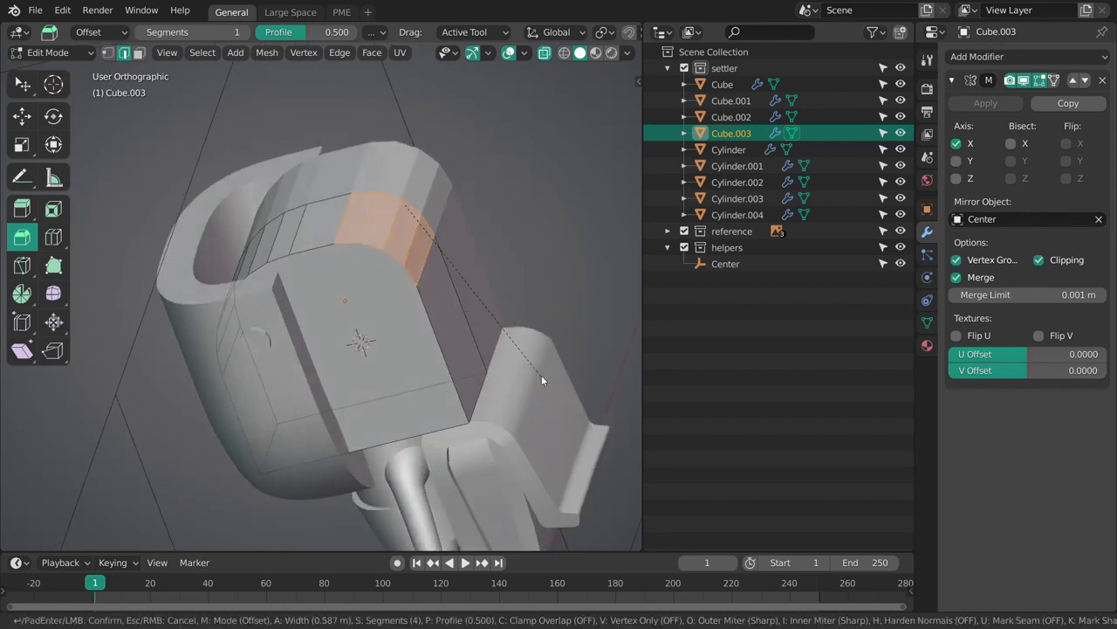
pyautogui.click(517, 385)
# Cut off the cube's lower back edge with a large single-segment bevel.
pyautogui.moveTo(517, 385); pyautogui.dragTo(447, 237, button='middle')
pyautogui.click(455, 315)
pyautogui.hotkey('ctrl', 'b')
pyautogui.click(485, 349)
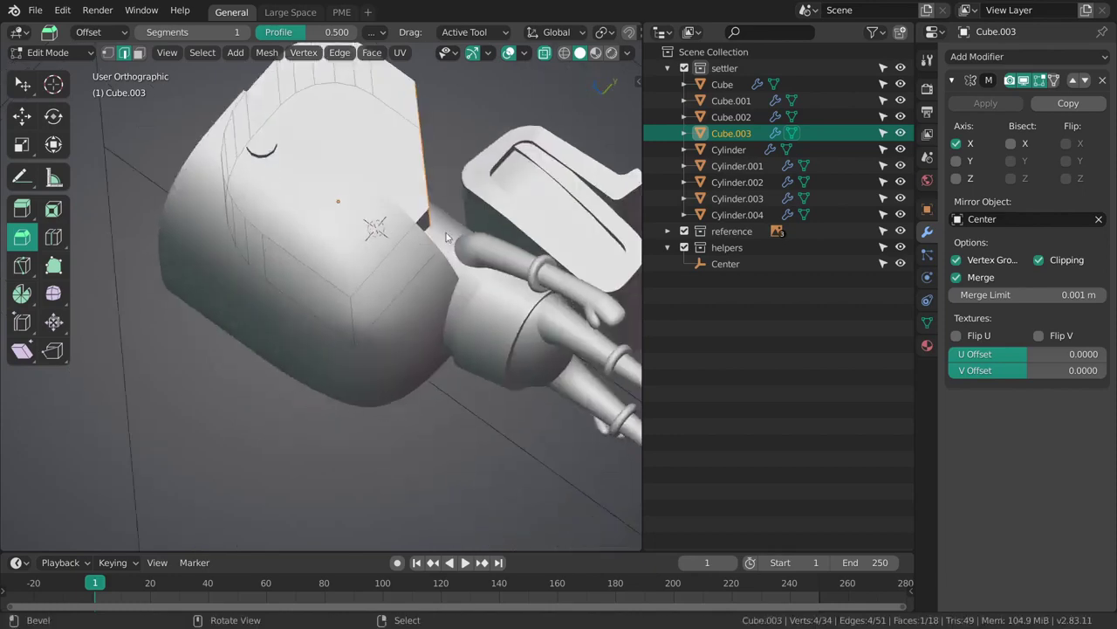
# Bevel the whole outline of the cube's outer side face with 4 segments and return to Object Mode.
pyautogui.rightClick(353, 316)
pyautogui.moveTo(454, 342); pyautogui.dragTo(475, 349, button='middle')
pyautogui.moveTo(475, 349); pyautogui.dragTo(410, 282, button='middle')
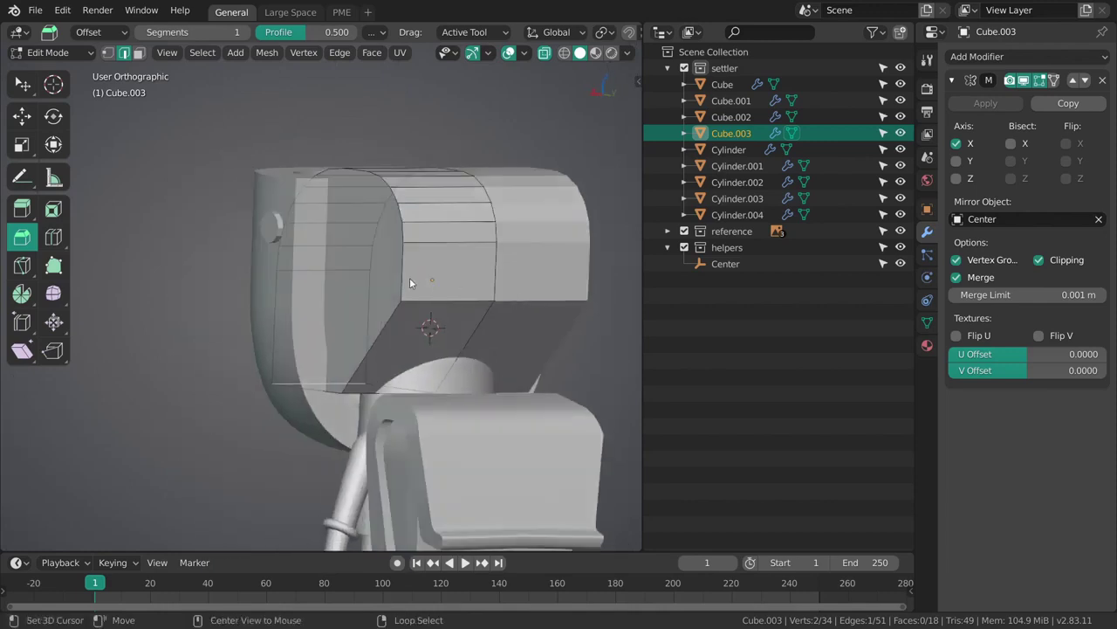
pyautogui.hotkey('ctrl', 'b')
pyautogui.scroll(3, 499, 369)
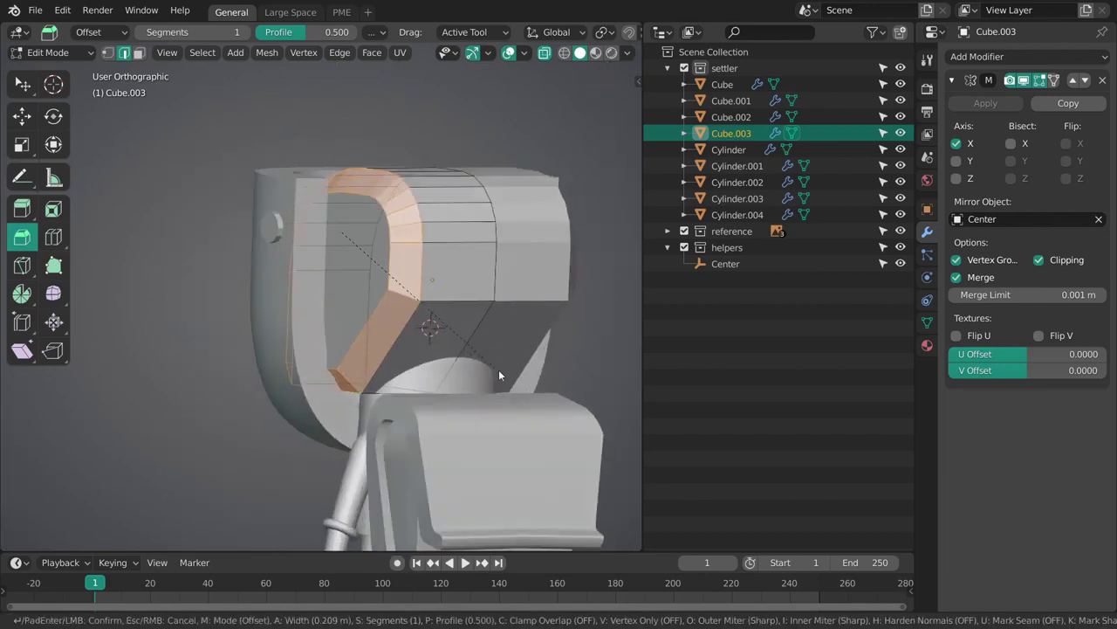
pyautogui.click(542, 401)
pyautogui.press('Tab')
# Move the head block's lower outer edges inward along X so the block tapers inside the head shell.
pyautogui.moveTo(542, 401); pyautogui.dragTo(428, 345, button='middle')
pyautogui.hotkey('shift', 'space')
pyautogui.press('s')
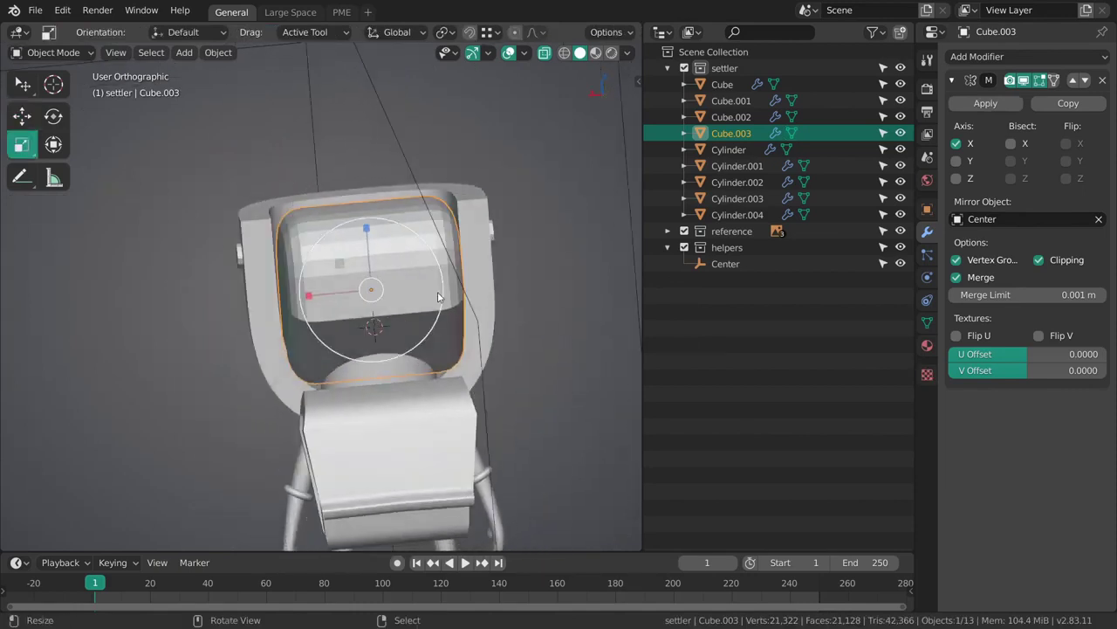
pyautogui.moveTo(318, 309); pyautogui.dragTo(316, 295, button='middle')
pyautogui.moveTo(305, 392); pyautogui.dragTo(409, 385, button='middle')
pyautogui.press('Tab')
pyautogui.keyDown('alt'); pyautogui.keyDown('shift'); pyautogui.rightClick(397, 367); pyautogui.keyUp('shift'); pyautogui.keyUp('alt')
pyautogui.hotkey('shift', 'space')
pyautogui.press('g')
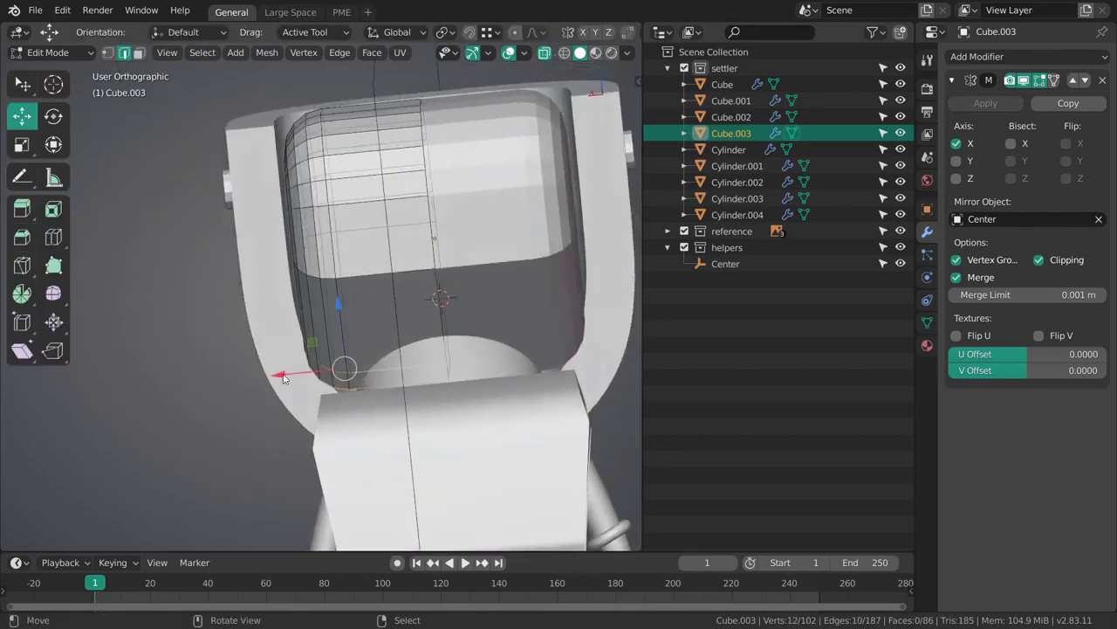
pyautogui.moveTo(283, 378); pyautogui.dragTo(305, 375)
pyautogui.moveTo(308, 372); pyautogui.dragTo(362, 364, button='middle')
pyautogui.press('Tab')
# Select all vertices on the head block's outer side and move them slightly outward along X.
pyautogui.hotkey('shift', 'space')
pyautogui.press('s')
pyautogui.press('Tab')
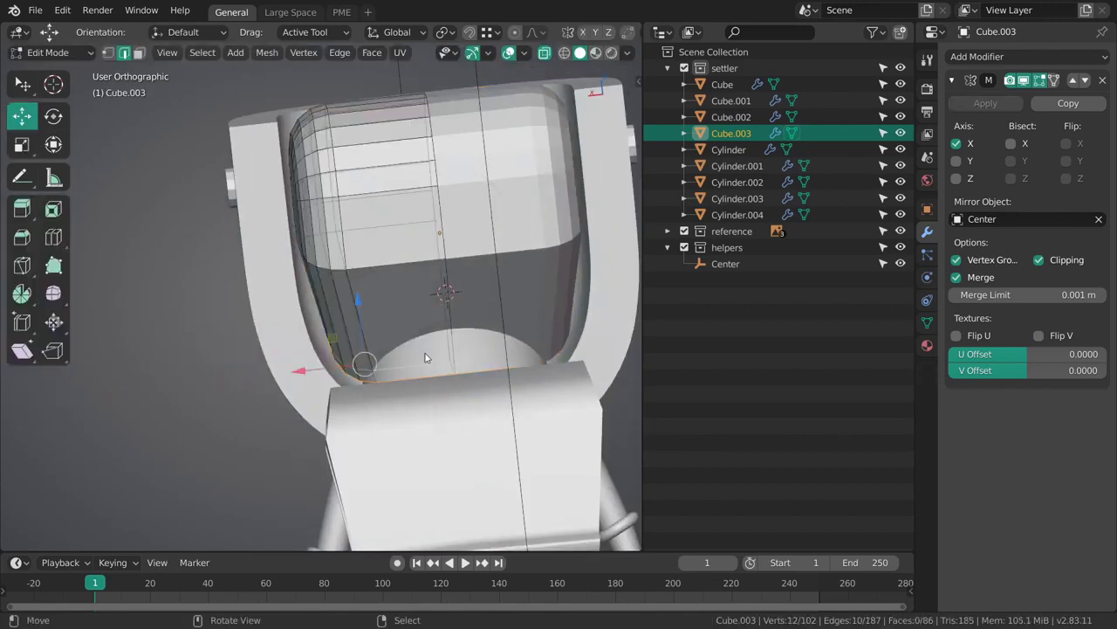
pyautogui.press('a')
pyautogui.hotkey('alt', 'a')
pyautogui.moveTo(341, 323); pyautogui.dragTo(319, 131, button='middle')
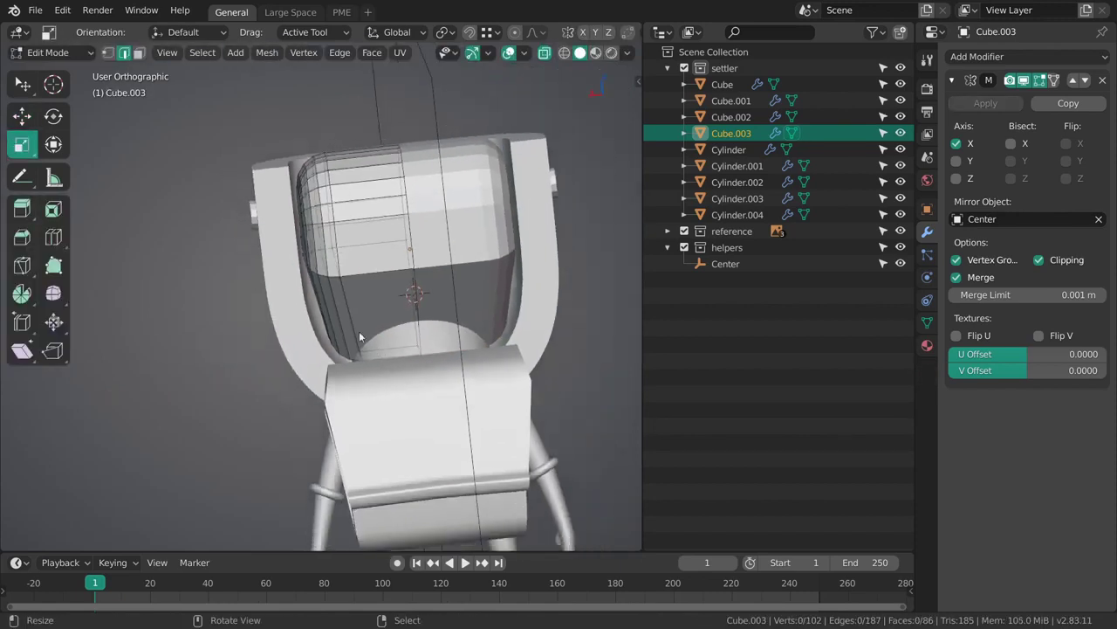
pyautogui.press('1')
pyautogui.moveTo(317, 122)
pyautogui.keyDown('ctrl'); pyautogui.mouseDown(button='right')
pyautogui.moveTo(292, 447)
pyautogui.moveTo(349, 177)
pyautogui.moveTo(342, 162)
pyautogui.mouseUp(button='right'); pyautogui.keyUp('ctrl')
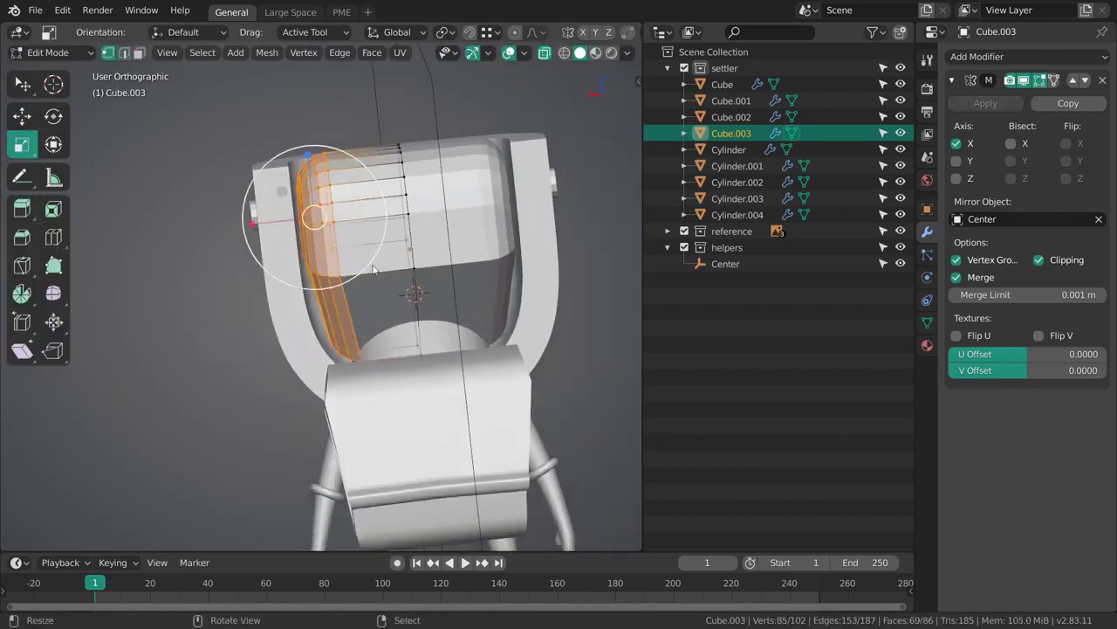
pyautogui.hotkey('shift', 'space')
pyautogui.press('g')
pyautogui.moveTo(274, 224); pyautogui.dragTo(268, 221)
pyautogui.hotkey('alt', 'a')
# Leave Edit Mode and apply smooth shading to the head block.
pyautogui.moveTo(348, 304); pyautogui.dragTo(579, 302, button='middle')
pyautogui.hotkey('ctrl', 'Tab')
pyautogui.click(551, 308)
pyautogui.moveTo(516, 316)
pyautogui.mouseDown(button='middle')
pyautogui.moveTo(384, 360)
pyautogui.moveTo(439, 291)
pyautogui.moveTo(413, 321)
pyautogui.moveTo(398, 281)
pyautogui.mouseUp(button='middle')
pyautogui.hotkey('alt', 'a')
pyautogui.rightClick(440, 290)
pyautogui.press('w')
pyautogui.click(448, 278)
pyautogui.hotkey('alt', 'a')
# Inspect the smoothed head block and compare it with the side sketch in right orthographic view.
pyautogui.moveTo(398, 281)
pyautogui.mouseDown(button='middle')
pyautogui.moveTo(388, 299)
pyautogui.moveTo(408, 308)
pyautogui.mouseUp(button='middle')
pyautogui.rightClick(415, 296)
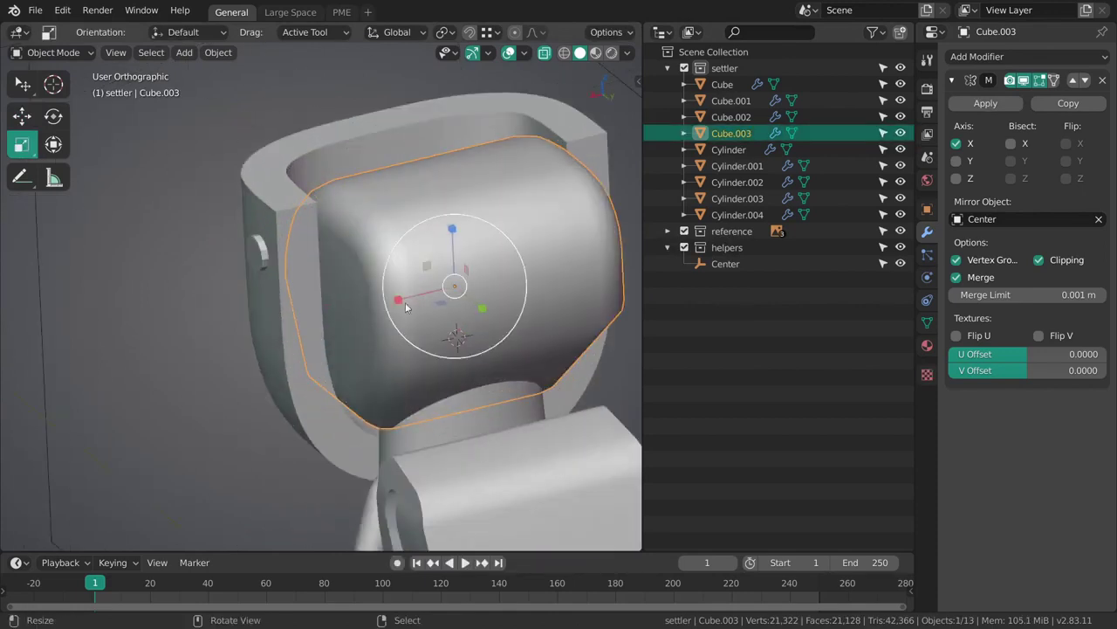
pyautogui.moveTo(376, 343); pyautogui.dragTo(410, 335, button='middle')
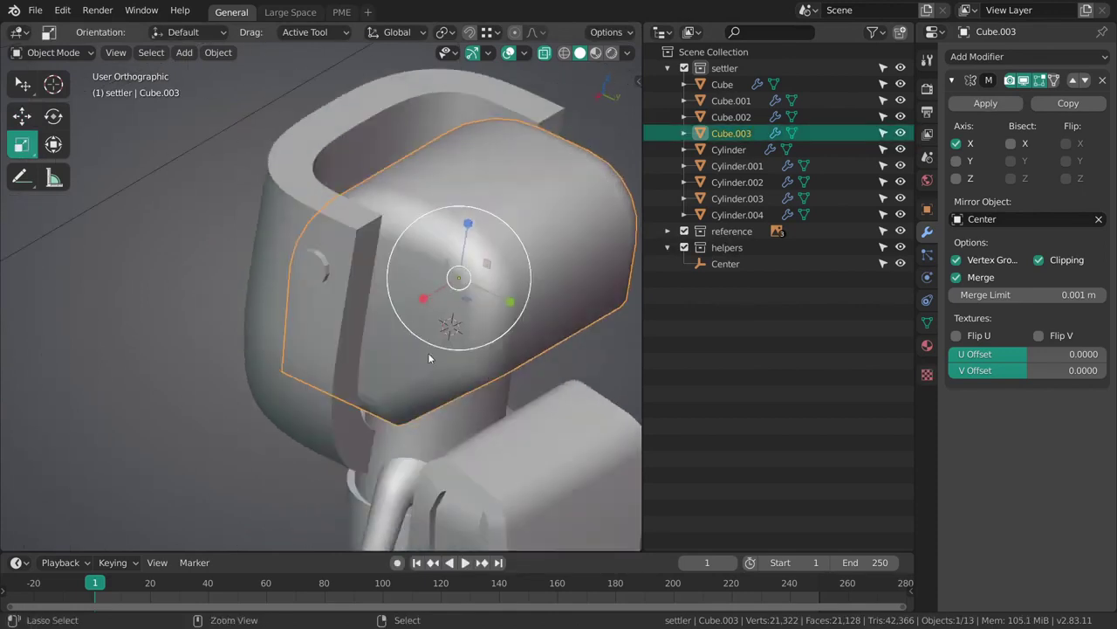
pyautogui.scroll(-3, 427, 353)
pyautogui.press('KP_3')
pyautogui.hotkey('alt', 'a')
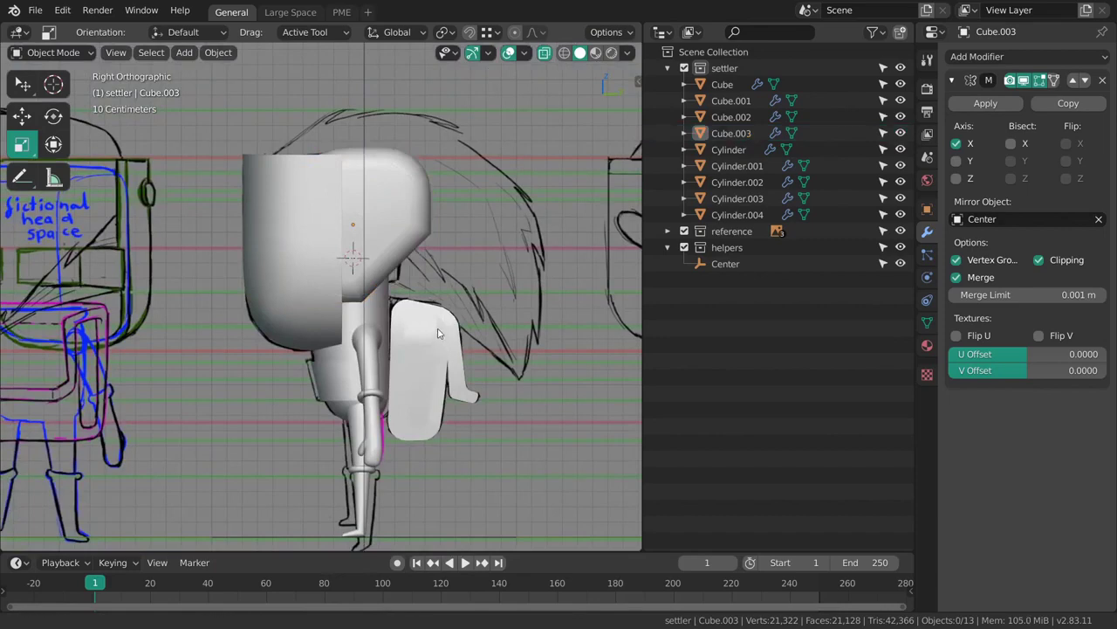
# Save the file, then select the outer head shell and enter Edit Mode on it.
pyautogui.scroll(1, 419, 325)
pyautogui.hotkey('ctrl', 's')
pyautogui.hotkey('shift', 'z')
pyautogui.hotkey('shift', 'z')
pyautogui.moveTo(367, 319); pyautogui.dragTo(374, 270, button='middle')
pyautogui.scroll(3, 342, 328)
pyautogui.click(340, 284)
pyautogui.press('Tab')
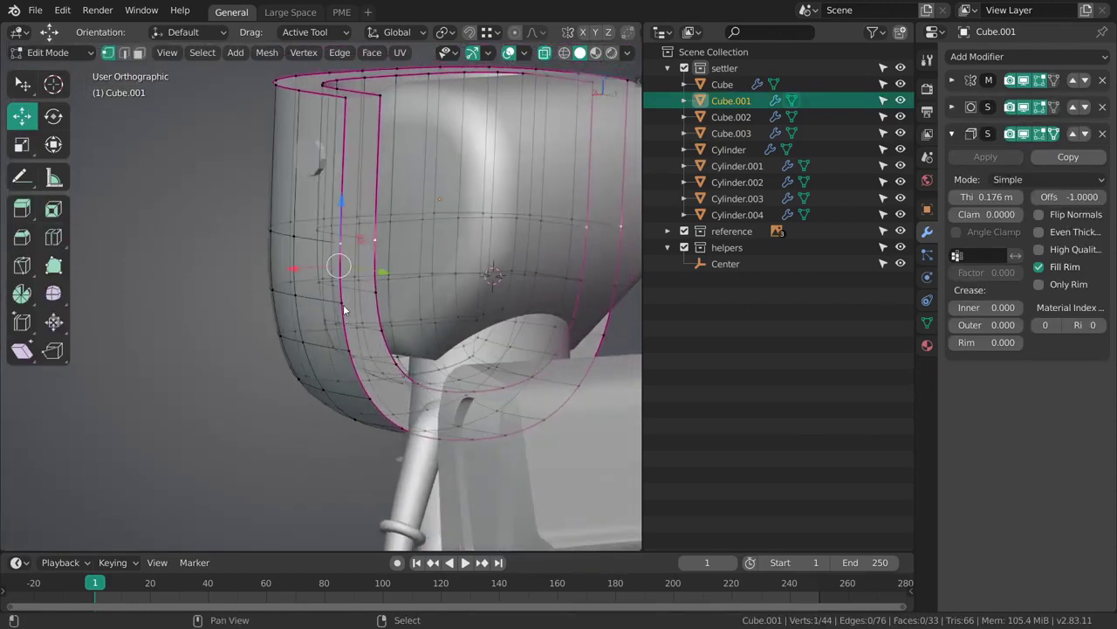
# Duplicate three adjacent vertices on the head shell's rear outer edge and offset the copy slightly from the shell.
pyautogui.moveTo(348, 342); pyautogui.dragTo(457, 307, button='middle')
pyautogui.press('g')
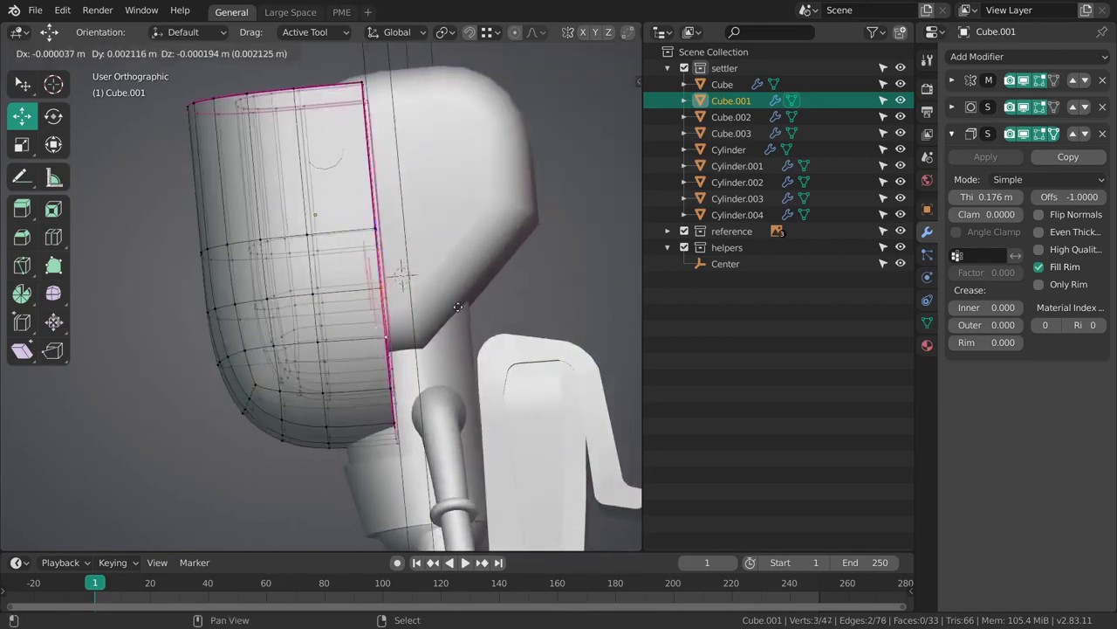
pyautogui.click(457, 303)
# Extrude the duplicated edge backward along Y in right view until it reaches the rear of the sketched side piece.
pyautogui.press('KP_3')
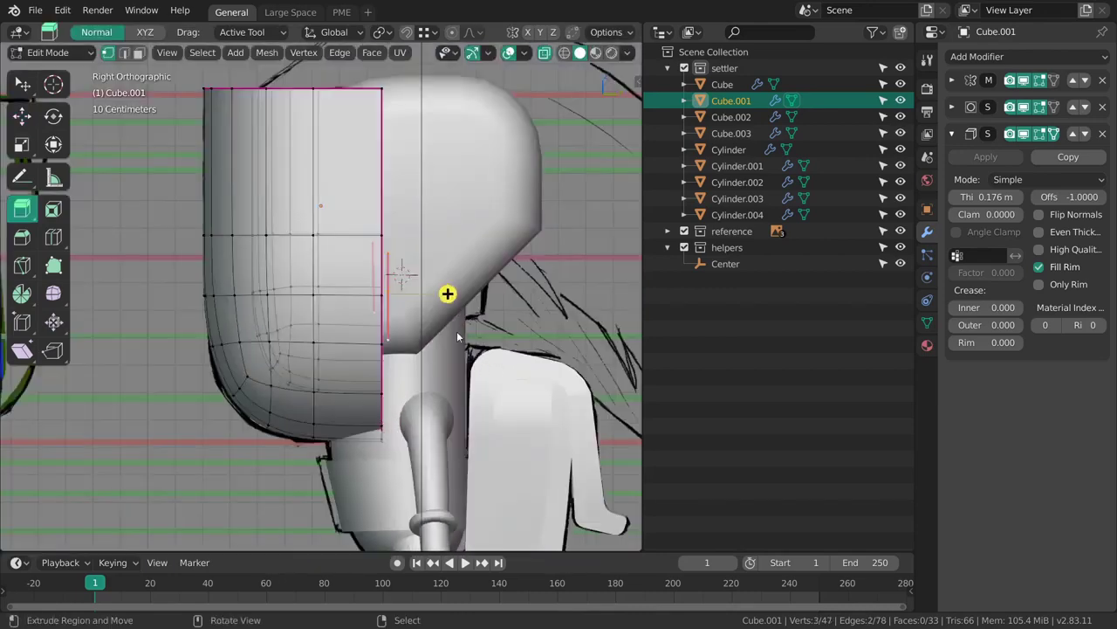
pyautogui.hotkey('shift', 'z')
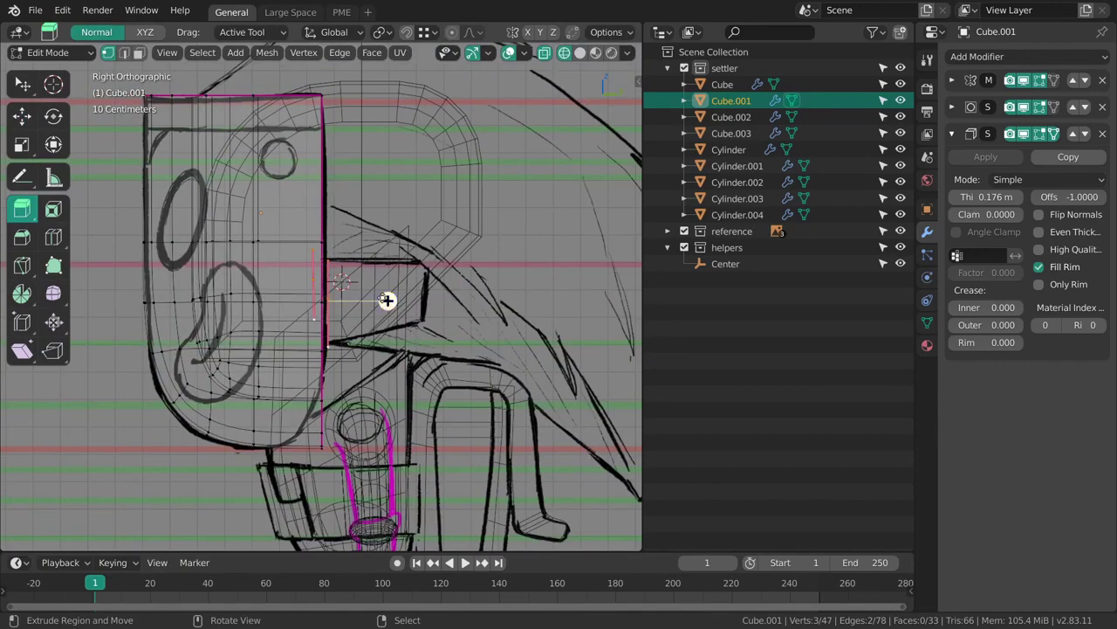
pyautogui.moveTo(386, 300); pyautogui.dragTo(489, 305)
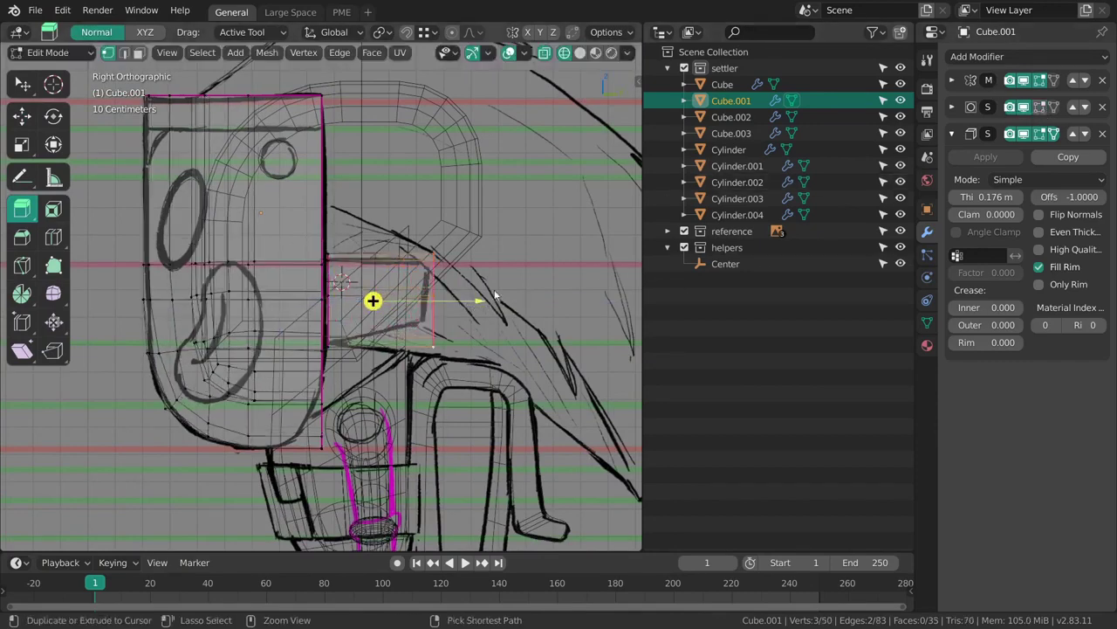
pyautogui.scroll(3, 485, 298)
pyautogui.moveTo(548, 303); pyautogui.dragTo(542, 301)
# Separate the extruded strip from the head shell into its own object and enter Edit Mode on it.
pyautogui.press('a')
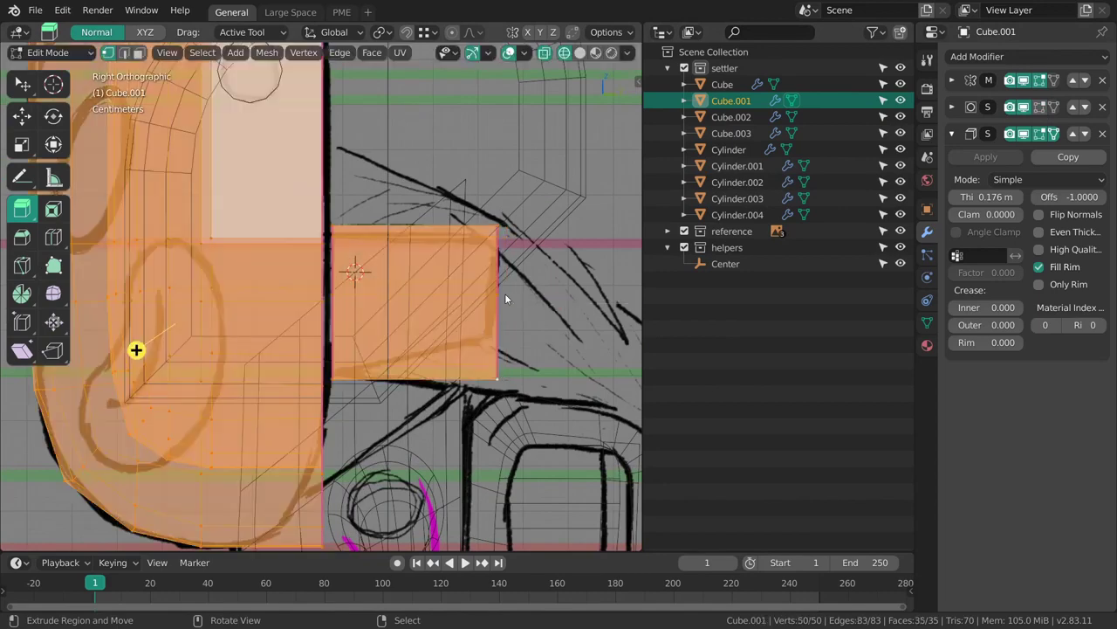
pyautogui.hotkey('alt', 'a')
pyautogui.press('l')
pyautogui.press('p')
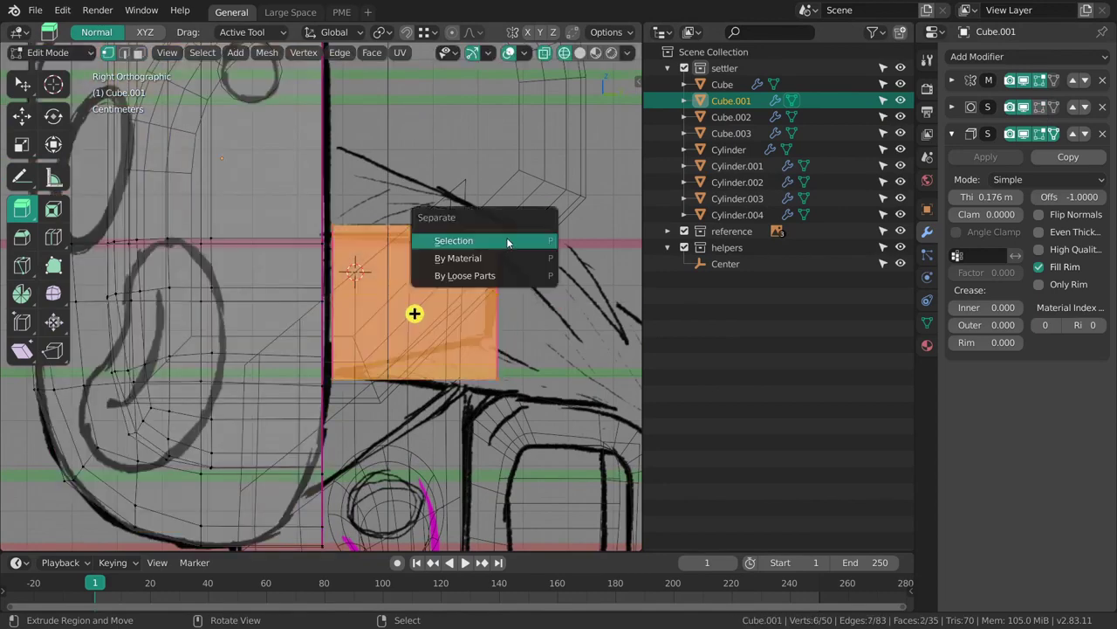
pyautogui.click(476, 240)
pyautogui.press('Tab')
pyautogui.press('Tab')
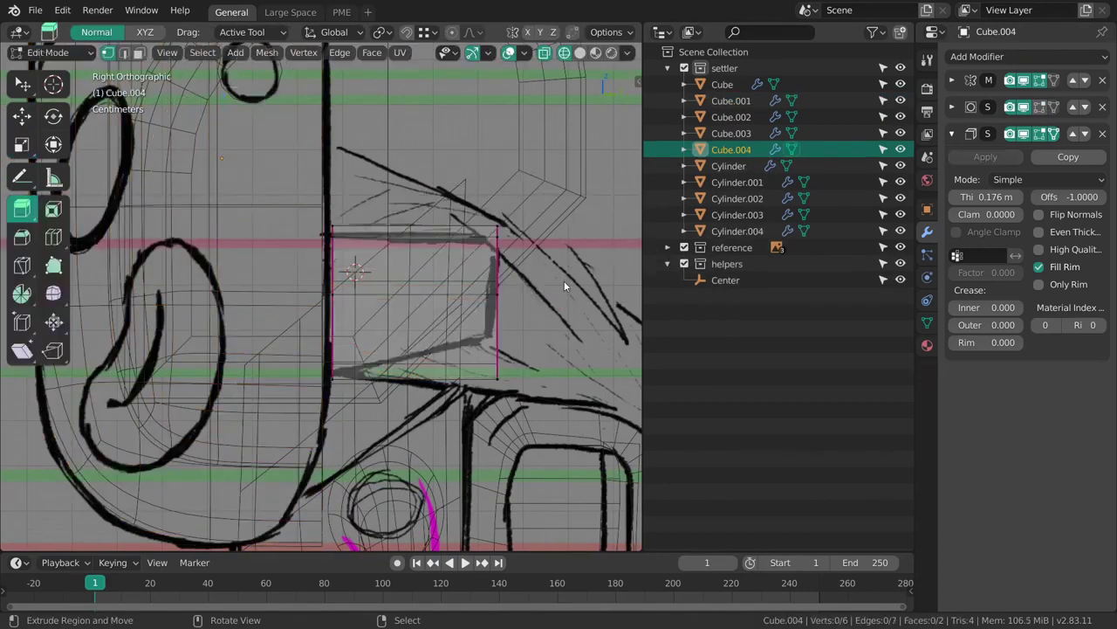
# Move the strip down onto the sketched side piece and raise its lower rear corner to match the drawn outline.
pyautogui.press('a')
pyautogui.press('g')
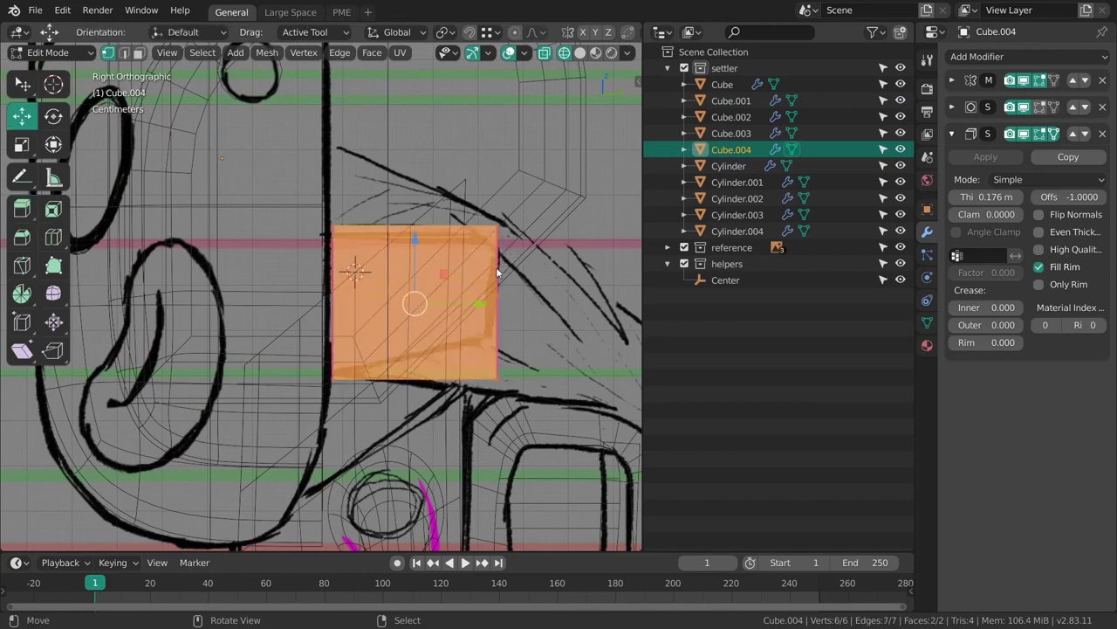
pyautogui.moveTo(511, 264); pyautogui.dragTo(508, 273)
pyautogui.hotkey('alt', 'a')
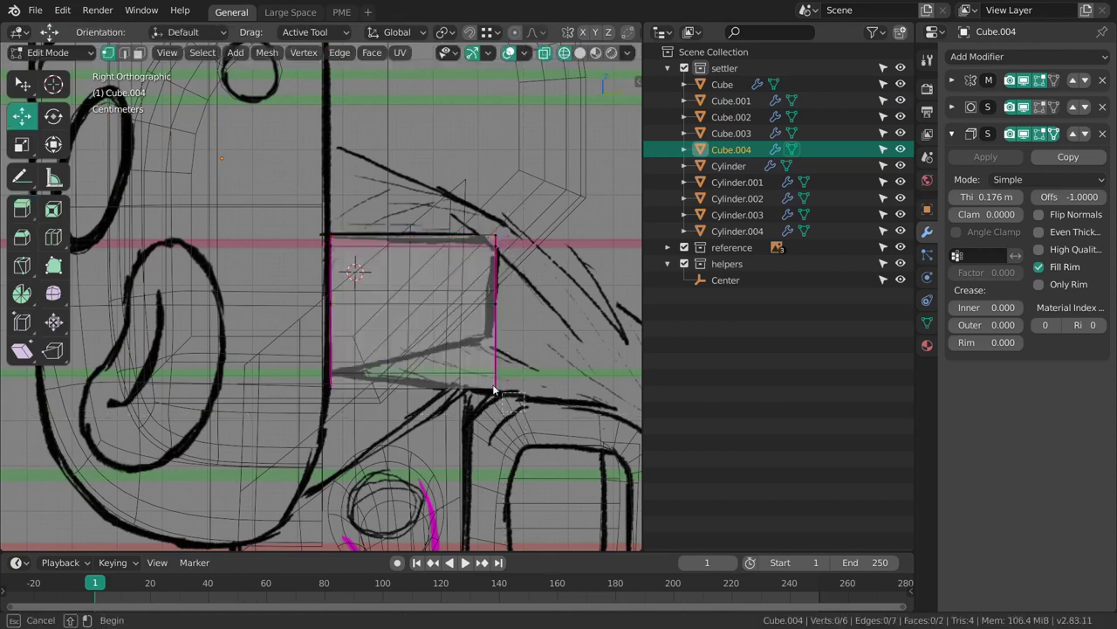
pyautogui.moveTo(491, 331); pyautogui.dragTo(440, 325, button='middle')
pyautogui.hotkey('alt', 'a')
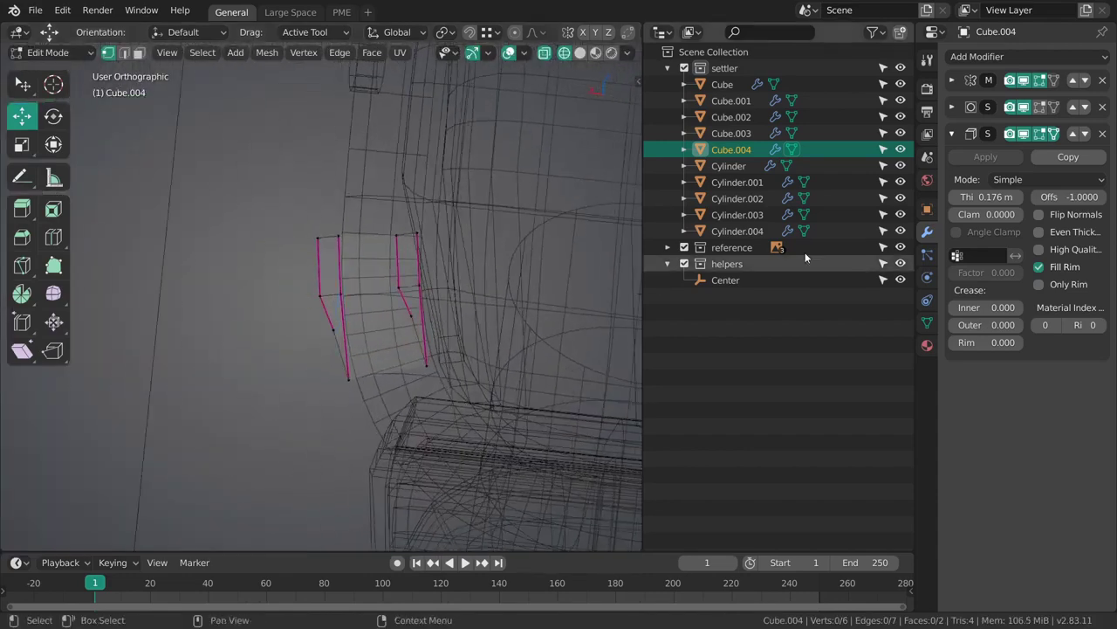
# Nudge the strip's lower rear vertex outward in back view to follow the shell, and remove the strip's Solidify modifier.
pyautogui.click(1025, 135)
pyautogui.moveTo(515, 312); pyautogui.dragTo(497, 359, button='middle')
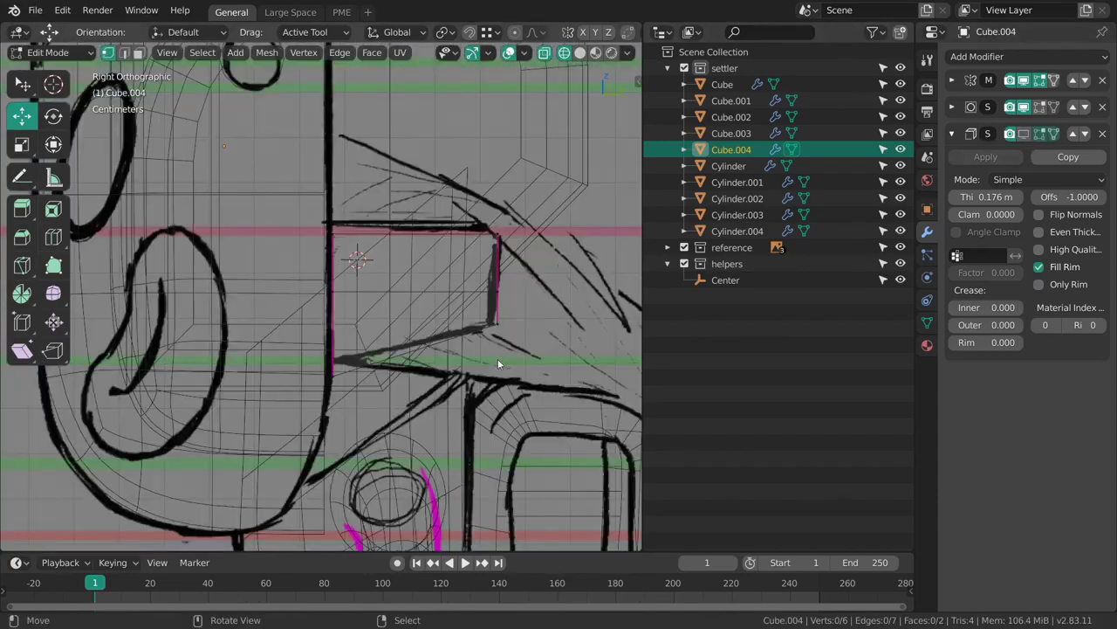
pyautogui.press('`')
pyautogui.click(598, 297)
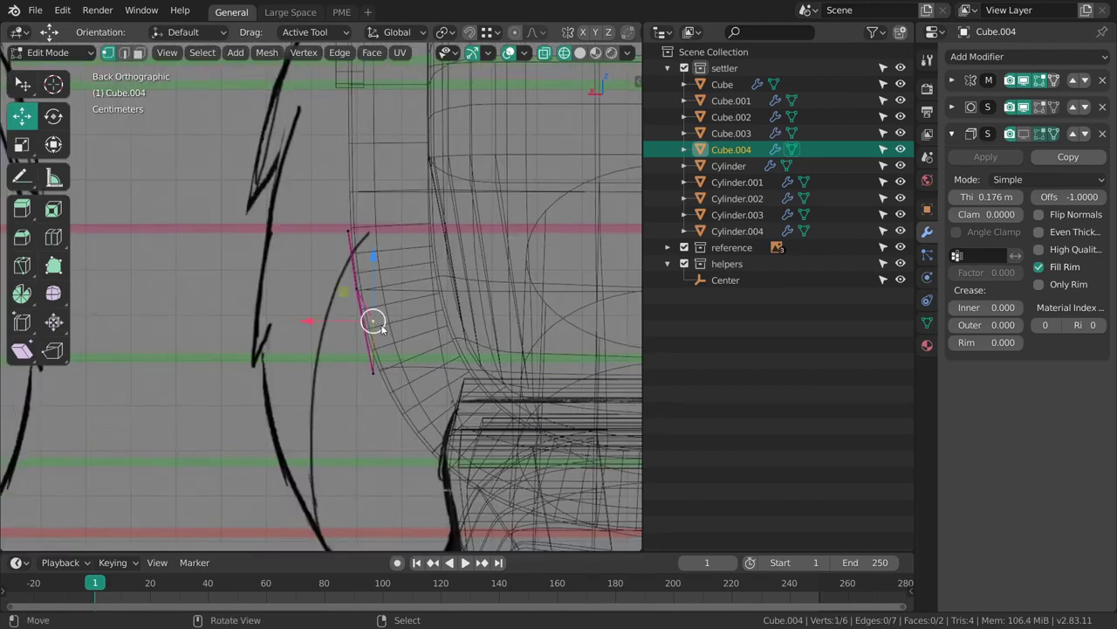
pyautogui.press('g')
pyautogui.click(364, 325)
pyautogui.click(1101, 133)
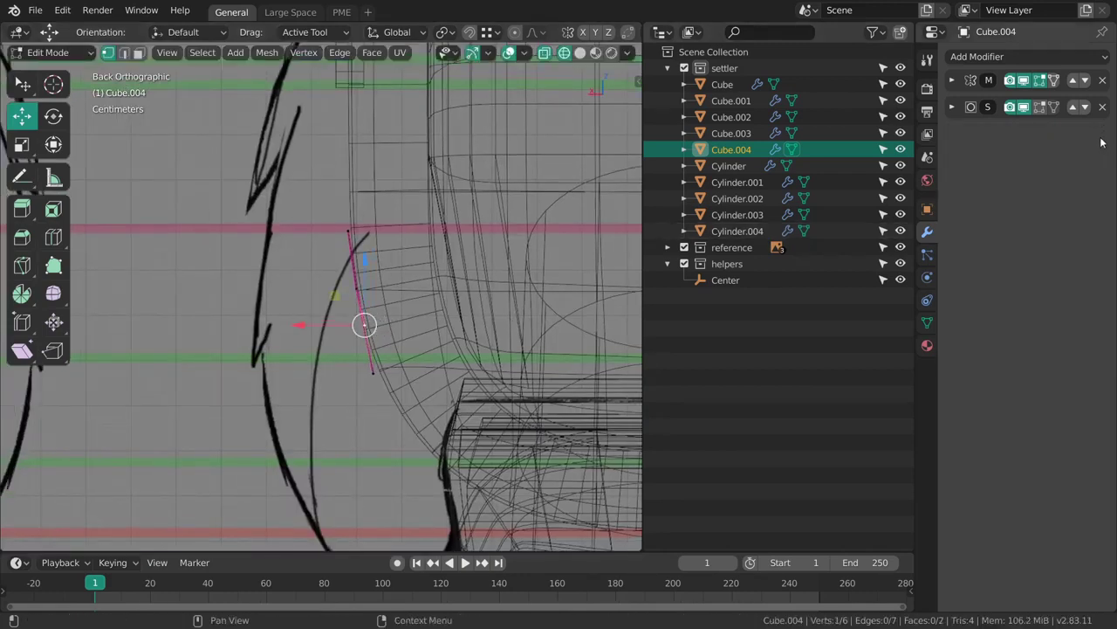
# Switch to solid shading and move the strip's lowest vertex slightly so it sits against the shell's outer curve.
pyautogui.press('Tab')
pyautogui.press('z')
pyautogui.click(472, 349)
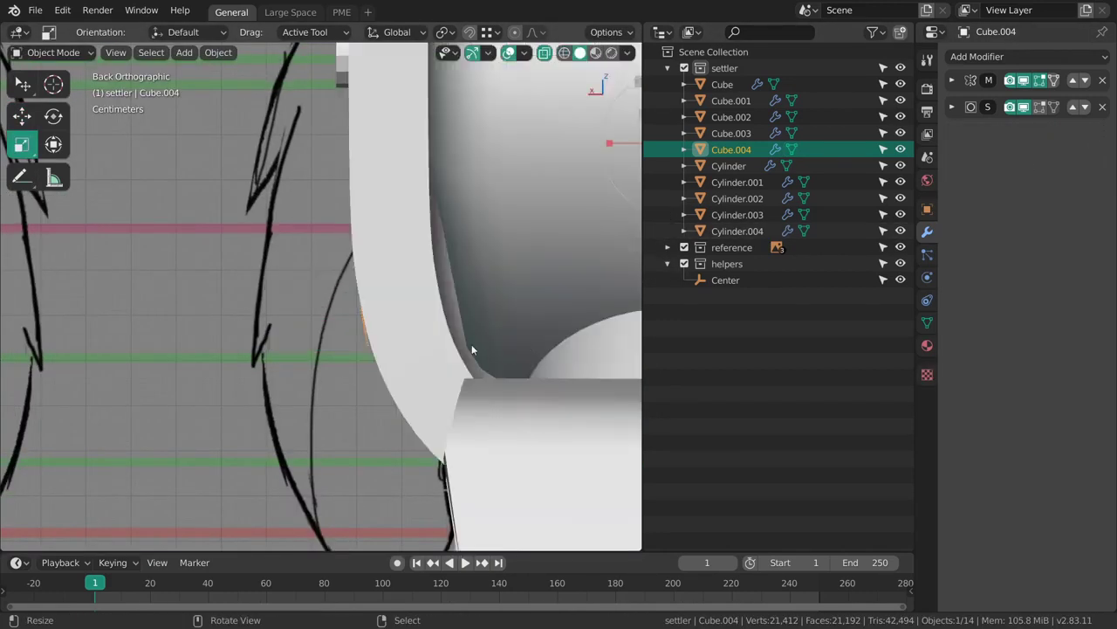
pyautogui.press('Tab')
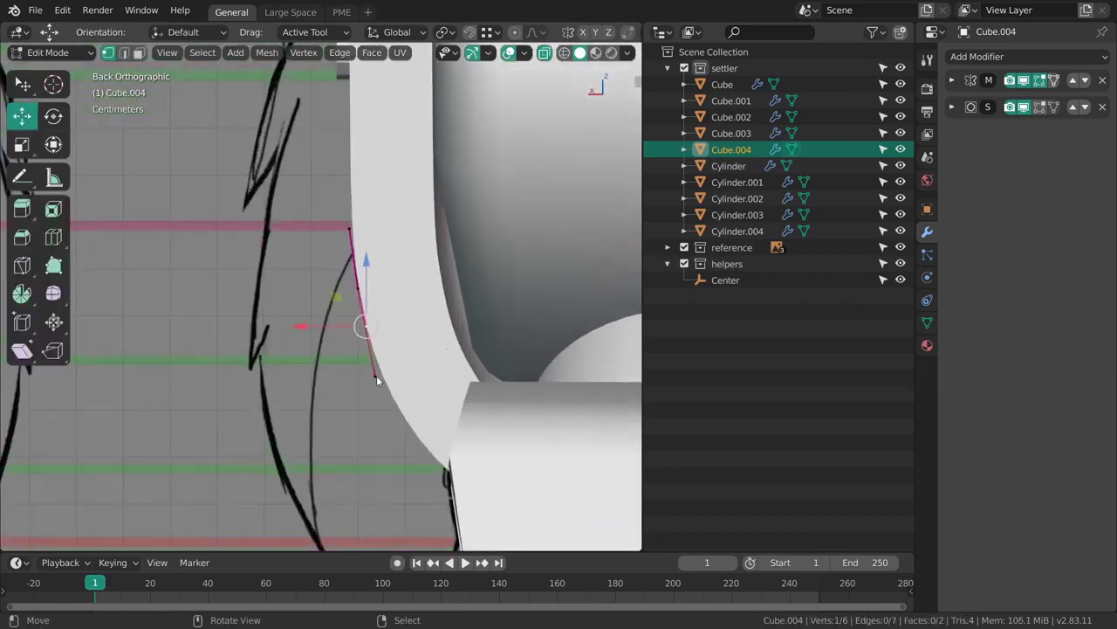
pyautogui.press('g')
pyautogui.click(380, 386)
# Dissolve the lengthwise middle edge of the side panel so a single face remains.
pyautogui.moveTo(381, 387); pyautogui.dragTo(513, 263, button='middle')
pyautogui.hotkey('alt', 'a')
pyautogui.click(353, 299)
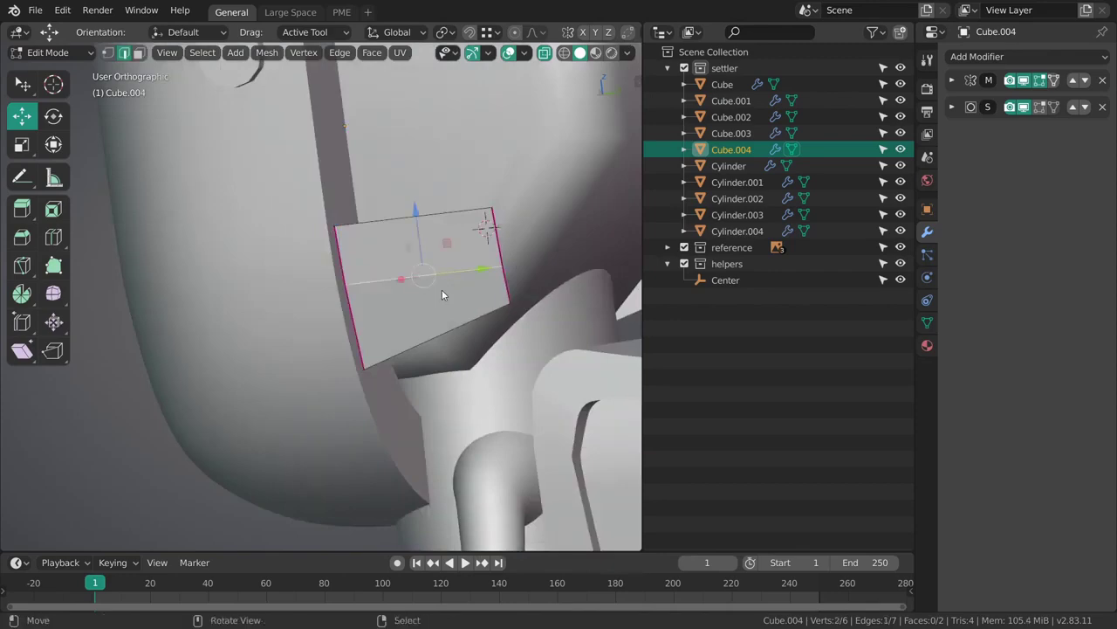
pyautogui.hotkey('ctrl', 'x')
pyautogui.moveTo(442, 289); pyautogui.dragTo(351, 346, button='middle')
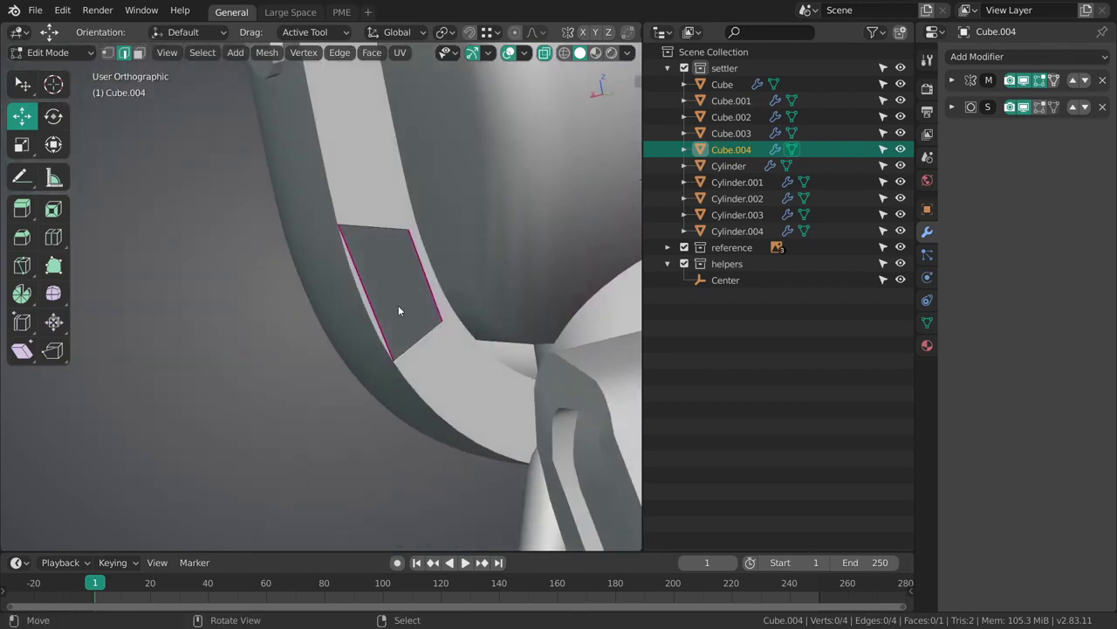
# Add one lengthwise loop cut through the middle of the side panel and move it slightly outward to round the panel.
pyautogui.hotkey('ctrl', 'r')
pyautogui.click(422, 285)
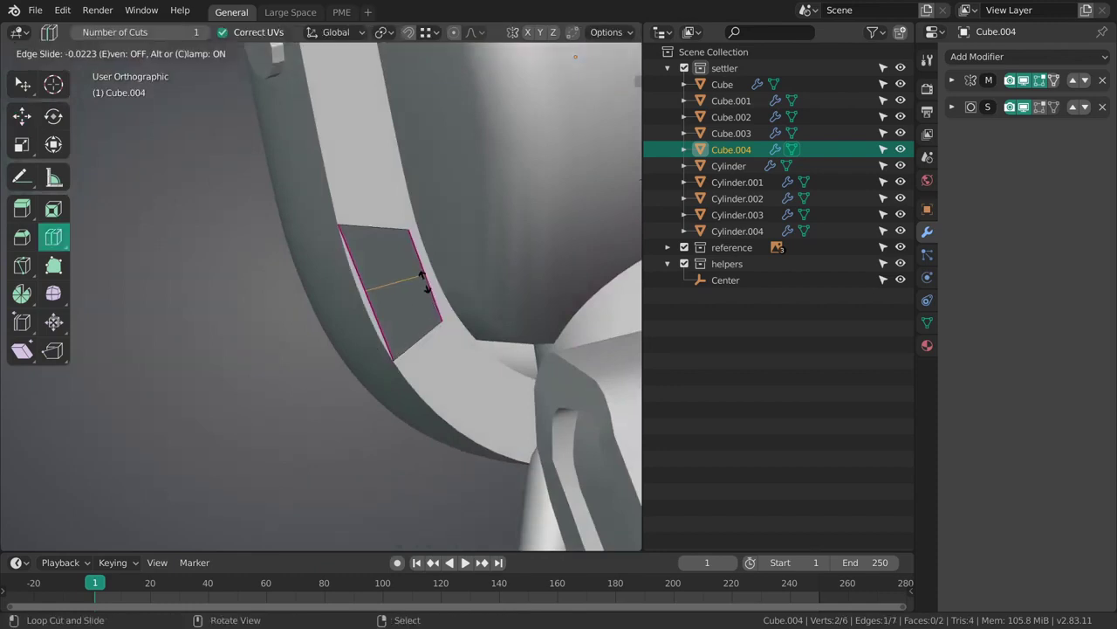
pyautogui.press('g')
pyautogui.moveTo(450, 321); pyautogui.dragTo(406, 293, button='middle')
pyautogui.moveTo(344, 268); pyautogui.dragTo(344, 271)
pyautogui.moveTo(346, 272); pyautogui.dragTo(385, 316, button='middle')
pyautogui.hotkey('alt', 'a')
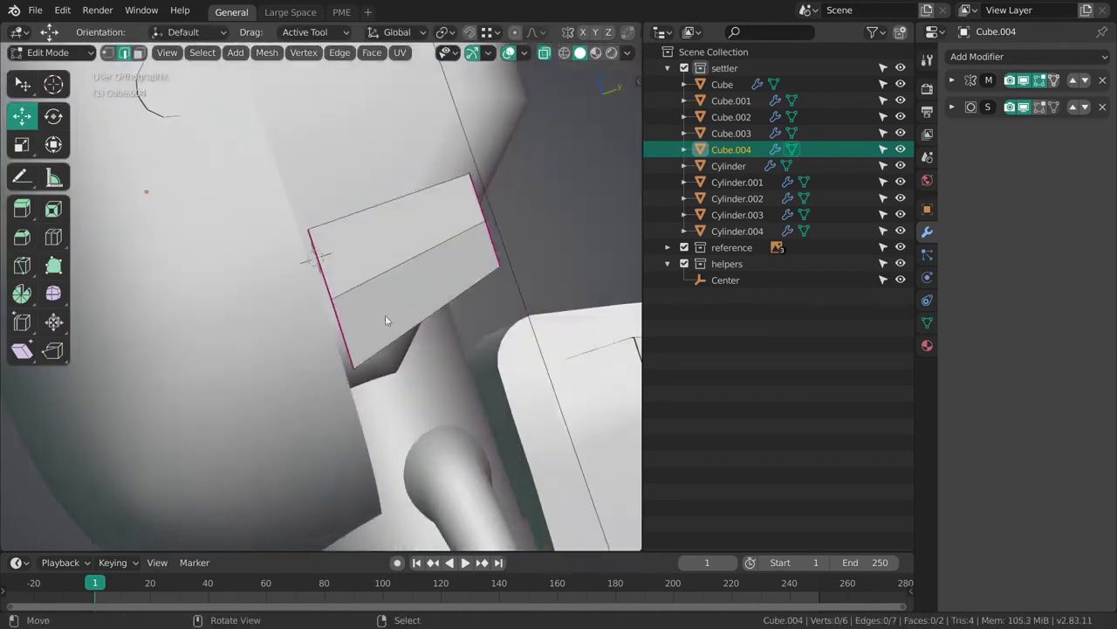
# Move the panel's front edge vertices slightly along Y in right view to align them with the head shell's rear edge.
pyautogui.press('`')
pyautogui.click(429, 363)
pyautogui.press('g')
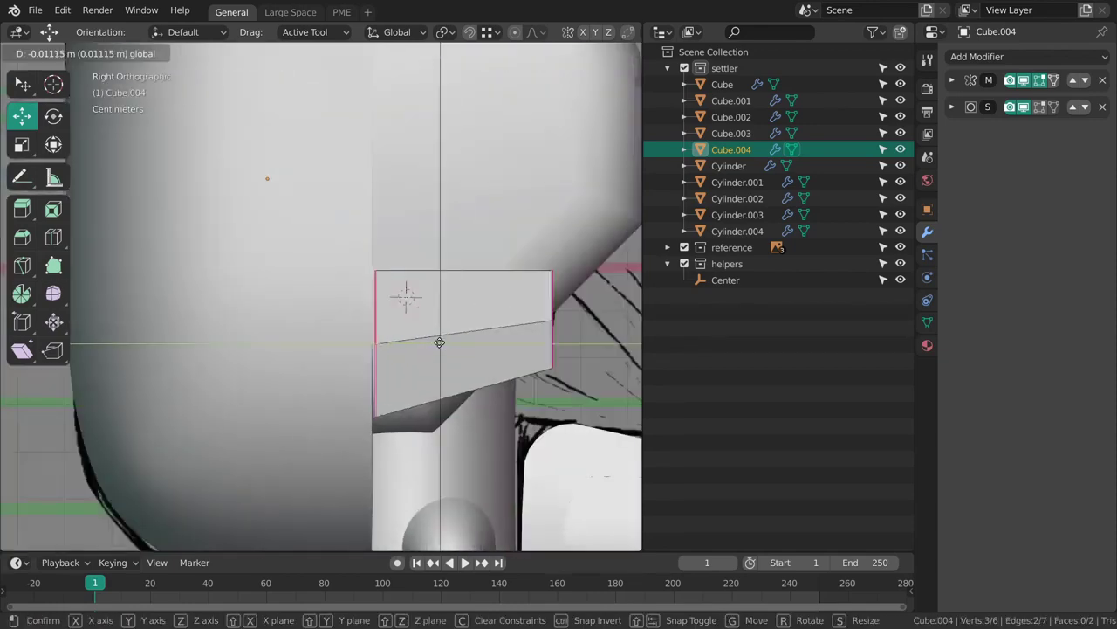
pyautogui.click(440, 346)
pyautogui.keyDown('shift'); pyautogui.moveTo(443, 355); pyautogui.dragTo(448, 327, button='middle'); pyautogui.keyUp('shift')
pyautogui.moveTo(442, 318); pyautogui.dragTo(440, 316)
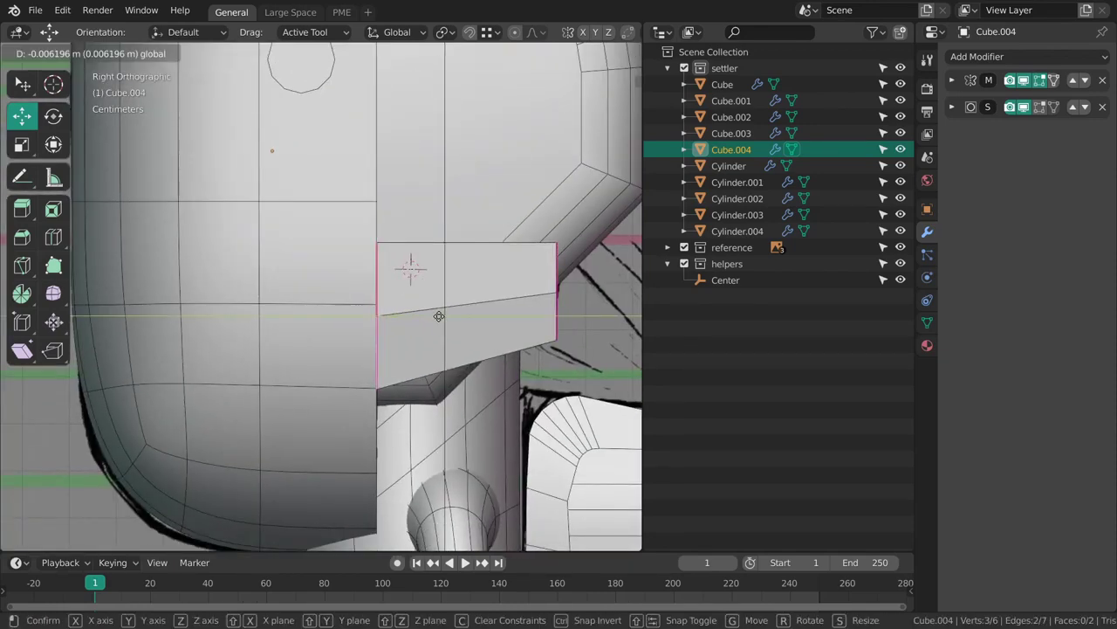
pyautogui.click(439, 315)
# Shift the panel's upper and middle vertices along X in back view to follow the shell's curved outline.
pyautogui.moveTo(438, 315); pyautogui.dragTo(348, 346, button='middle')
pyautogui.press('`')
pyautogui.click(447, 277)
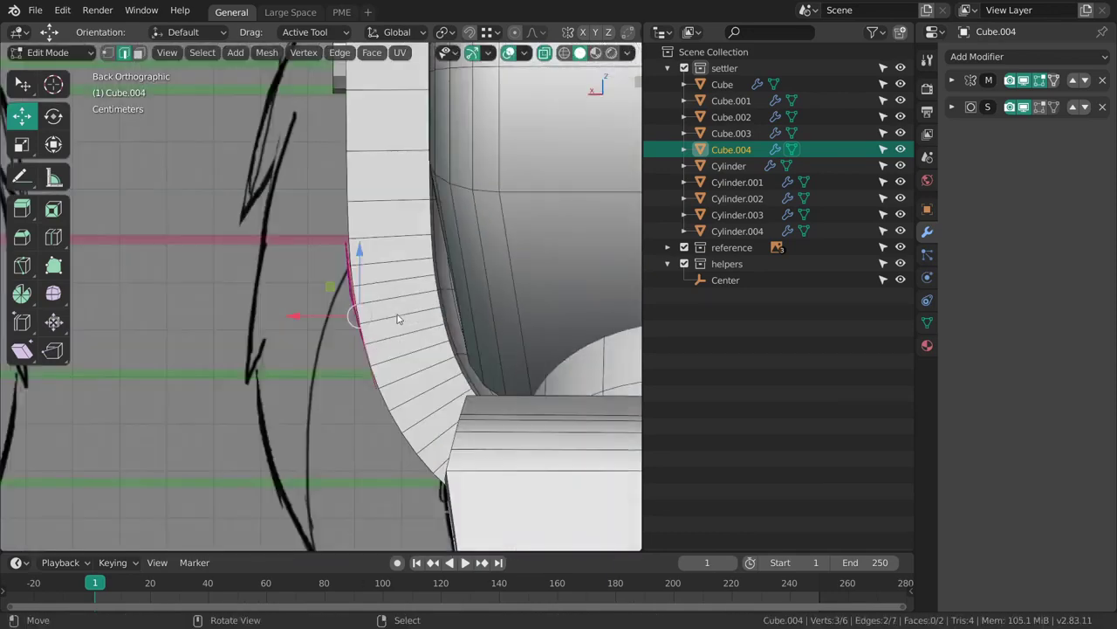
pyautogui.keyDown('shift'); pyautogui.moveTo(366, 262); pyautogui.dragTo(384, 316, button='middle'); pyautogui.keyUp('shift')
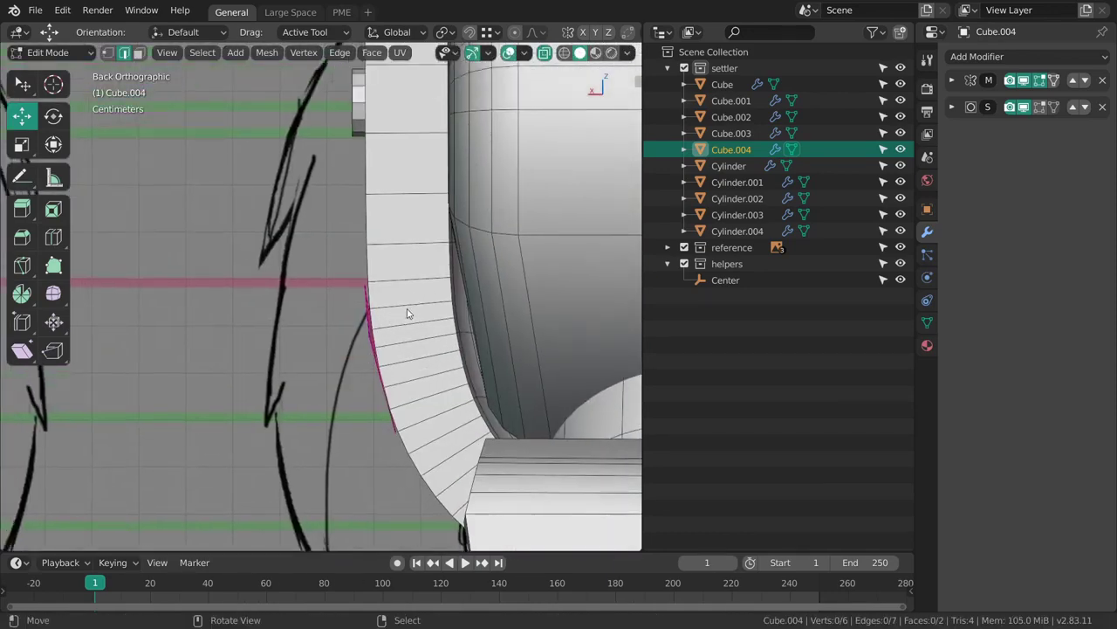
pyautogui.moveTo(335, 283); pyautogui.dragTo(344, 284)
pyautogui.moveTo(369, 345)
pyautogui.mouseDown()
pyautogui.moveTo(378, 341)
pyautogui.moveTo(356, 340)
pyautogui.mouseUp()
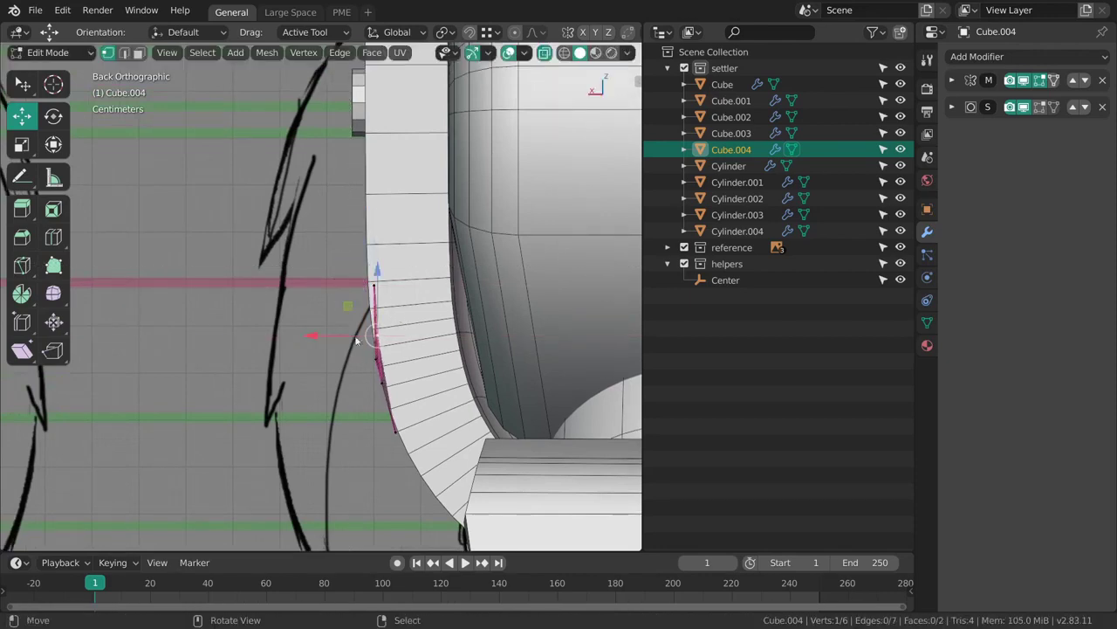
pyautogui.keyDown('shift'); pyautogui.moveTo(380, 372); pyautogui.dragTo(377, 330, button='middle'); pyautogui.keyUp('shift')
pyautogui.moveTo(349, 319); pyautogui.dragTo(354, 317)
# Move the panel's upper edge slightly inward along X and fine-tune the edges below it against the shell rim.
pyautogui.moveTo(365, 323); pyautogui.dragTo(461, 338, button='middle')
pyautogui.click(452, 259)
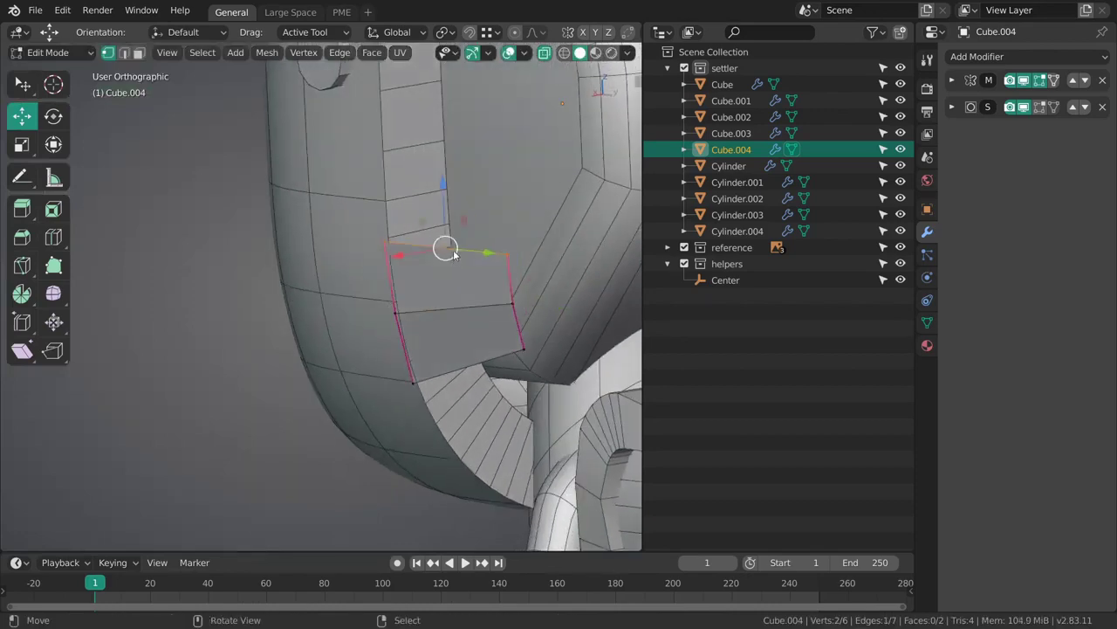
pyautogui.moveTo(453, 253); pyautogui.dragTo(417, 282, button='middle')
pyautogui.moveTo(383, 268); pyautogui.dragTo(392, 265)
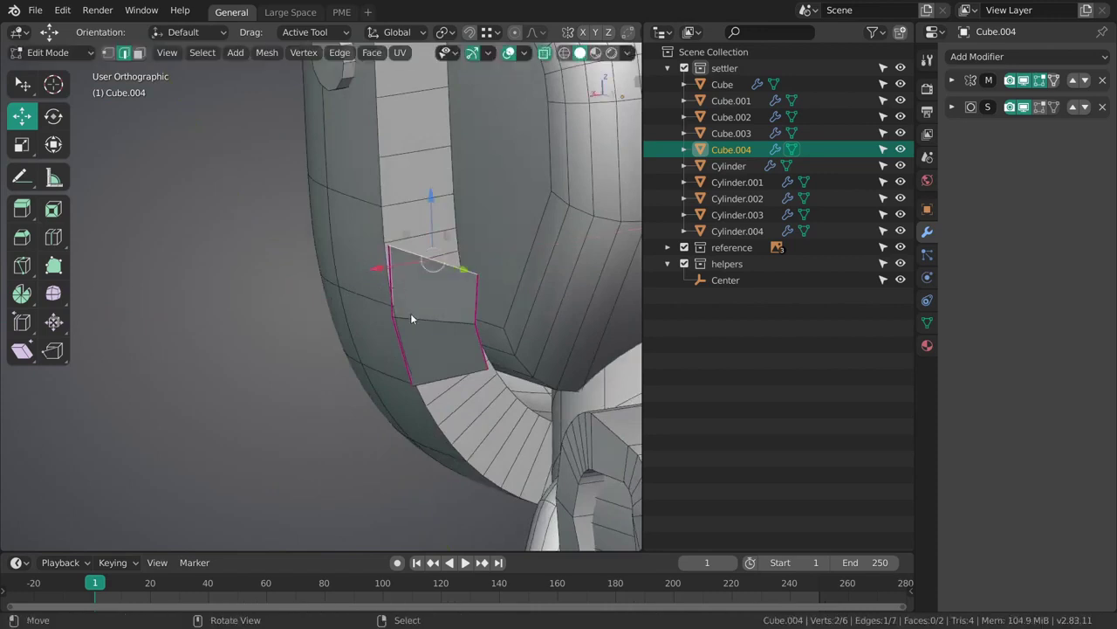
pyautogui.moveTo(390, 328); pyautogui.dragTo(419, 389)
pyautogui.moveTo(419, 384); pyautogui.dragTo(436, 349, button='middle')
# Select the whole side panel and extrude its faces along their normals toward the head to give it thickness.
pyautogui.hotkey('alt', 'a')
pyautogui.press('a')
pyautogui.moveTo(437, 354); pyautogui.dragTo(422, 371, button='middle')
pyautogui.hotkey('alt', 's')
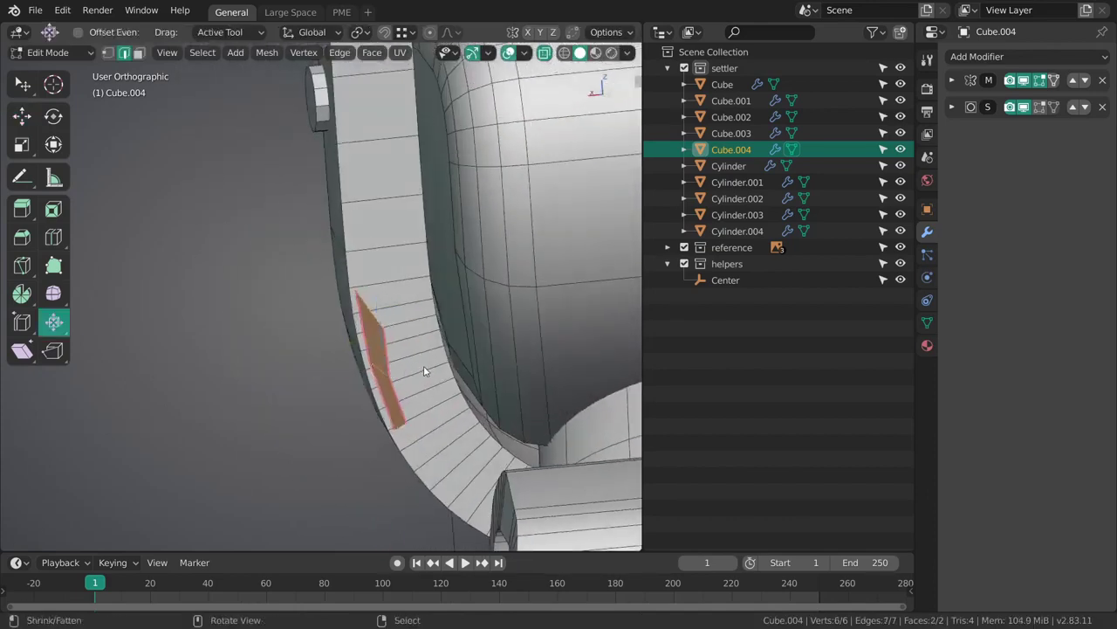
pyautogui.hotkey('alt', 'e')
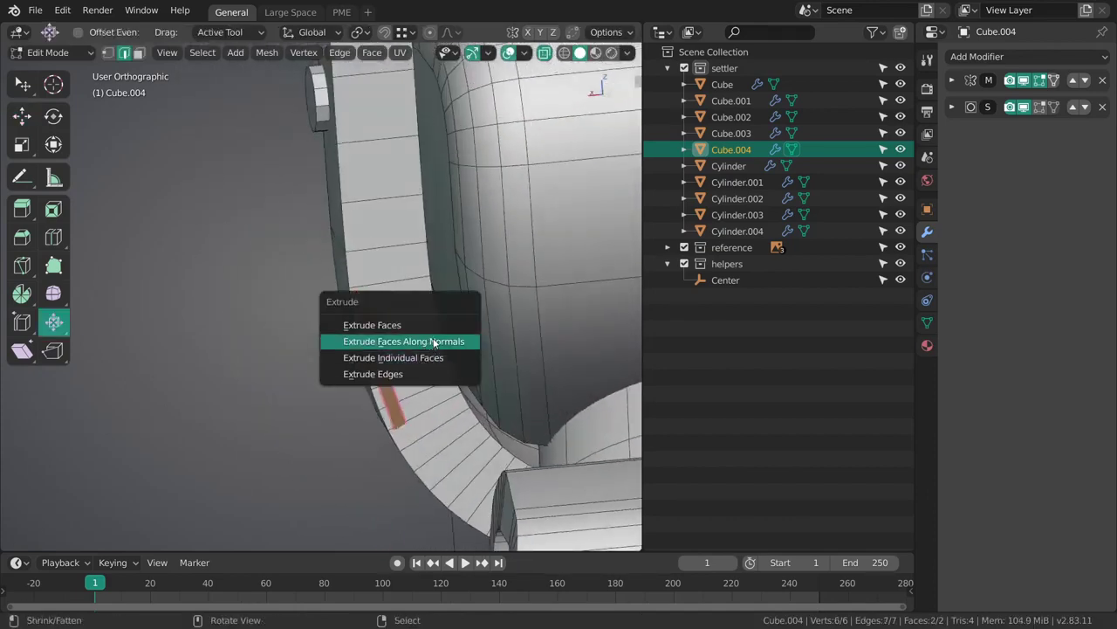
pyautogui.click(428, 341)
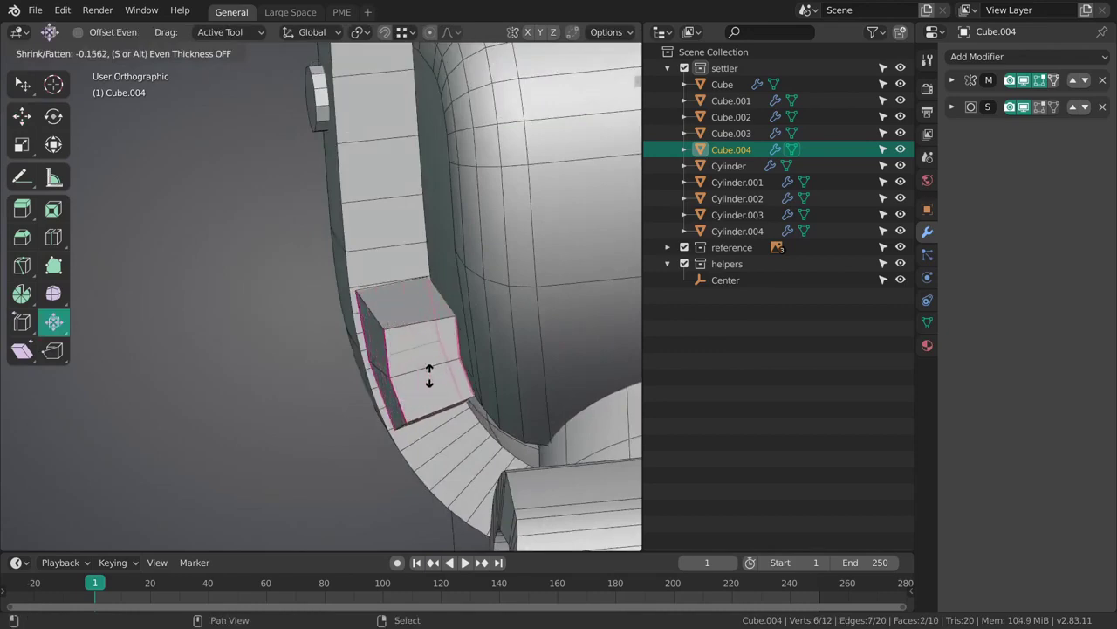
pyautogui.click(431, 352)
pyautogui.moveTo(432, 346); pyautogui.dragTo(454, 307, button='middle')
pyautogui.press('3')
pyautogui.press('Tab')
pyautogui.press('Tab')
pyautogui.press('a')
pyautogui.hotkey('shift', 'e')
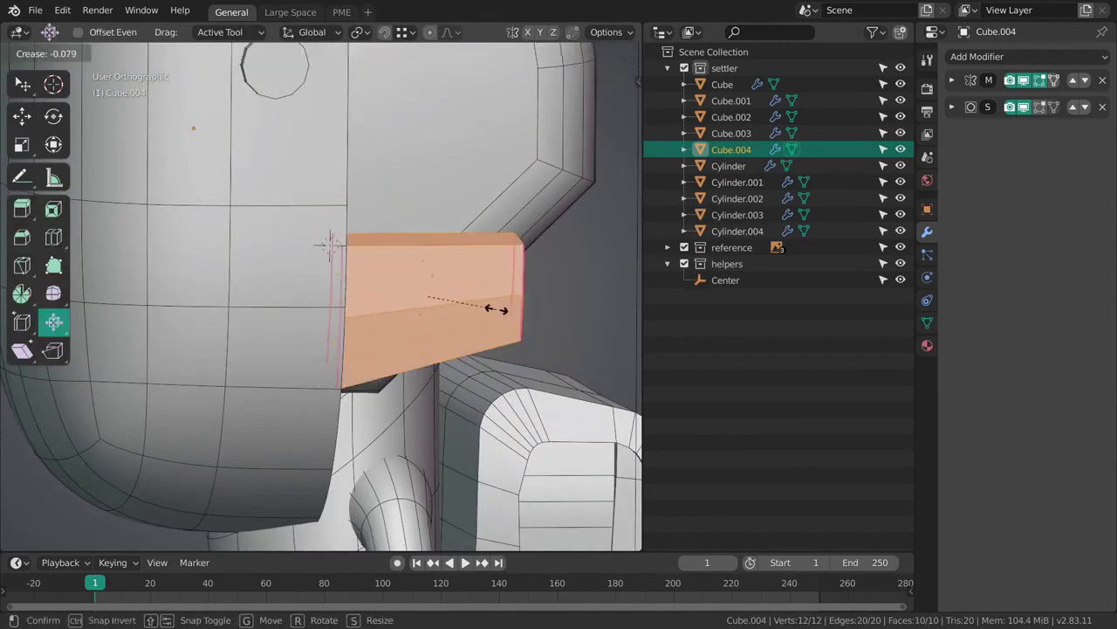
pyautogui.rightClick(496, 311)
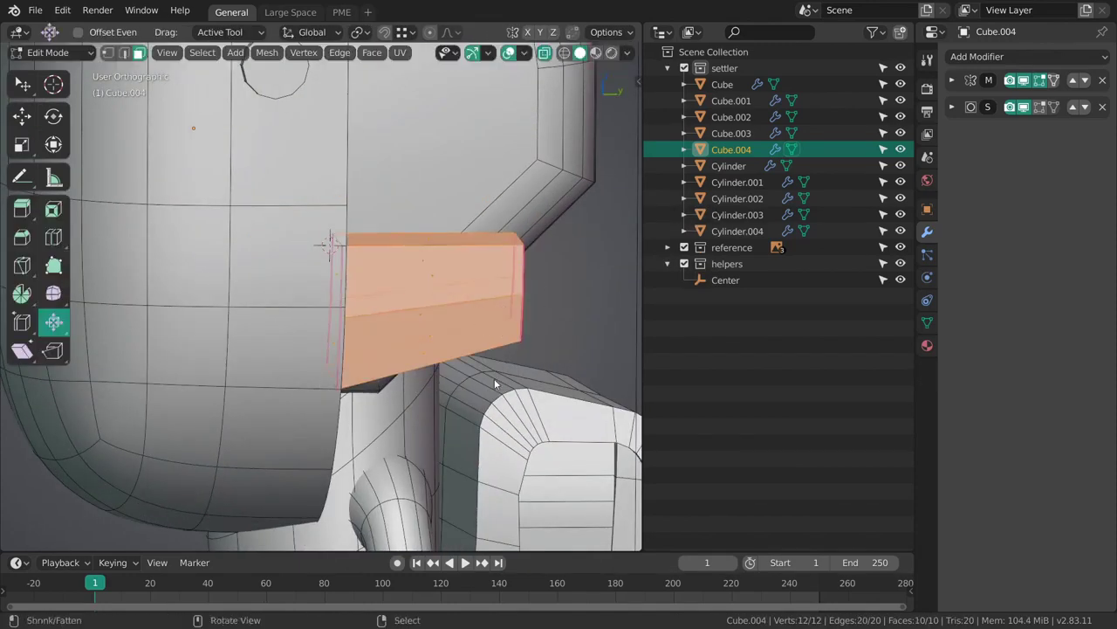
# Select the four long upper and lower edges of the side panel and set their crease to 1.
pyautogui.press('2')
pyautogui.moveTo(494, 378); pyautogui.dragTo(445, 377, button='middle')
pyautogui.keyDown('alt'); pyautogui.rightClick(455, 279); pyautogui.keyUp('alt')
pyautogui.moveTo(455, 278); pyautogui.dragTo(448, 295, button='middle')
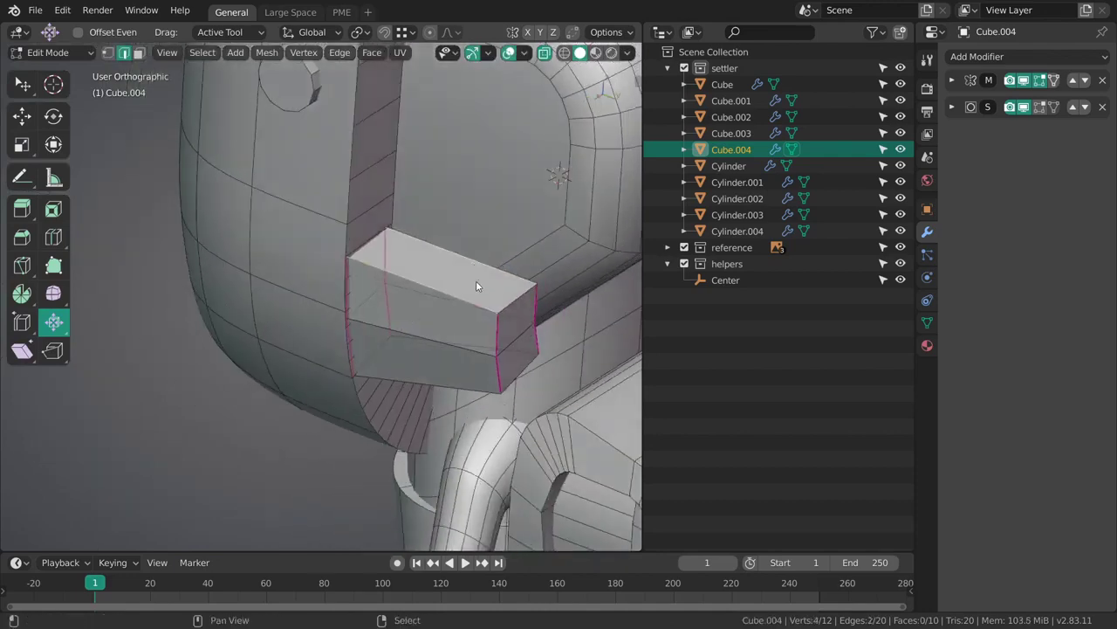
pyautogui.hotkey('shift', 'e')
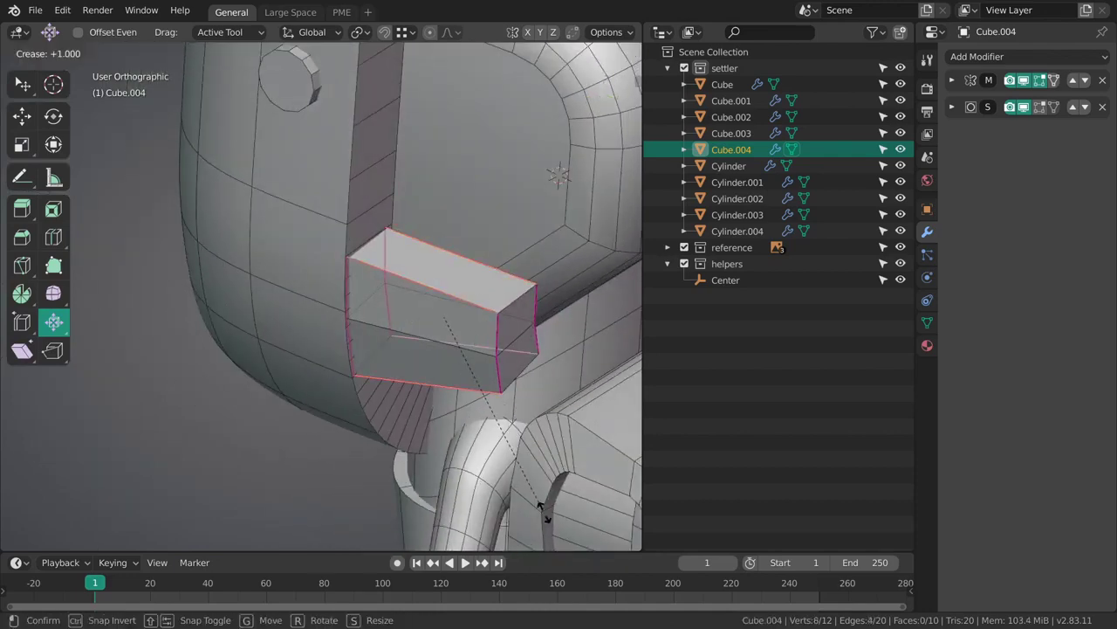
pyautogui.click(609, 497)
# Fully crease the remaining short edges at the front and rear ends of the side panel.
pyautogui.moveTo(537, 373); pyautogui.dragTo(490, 359, button='middle')
pyautogui.hotkey('shift', 'e')
pyautogui.click(606, 463)
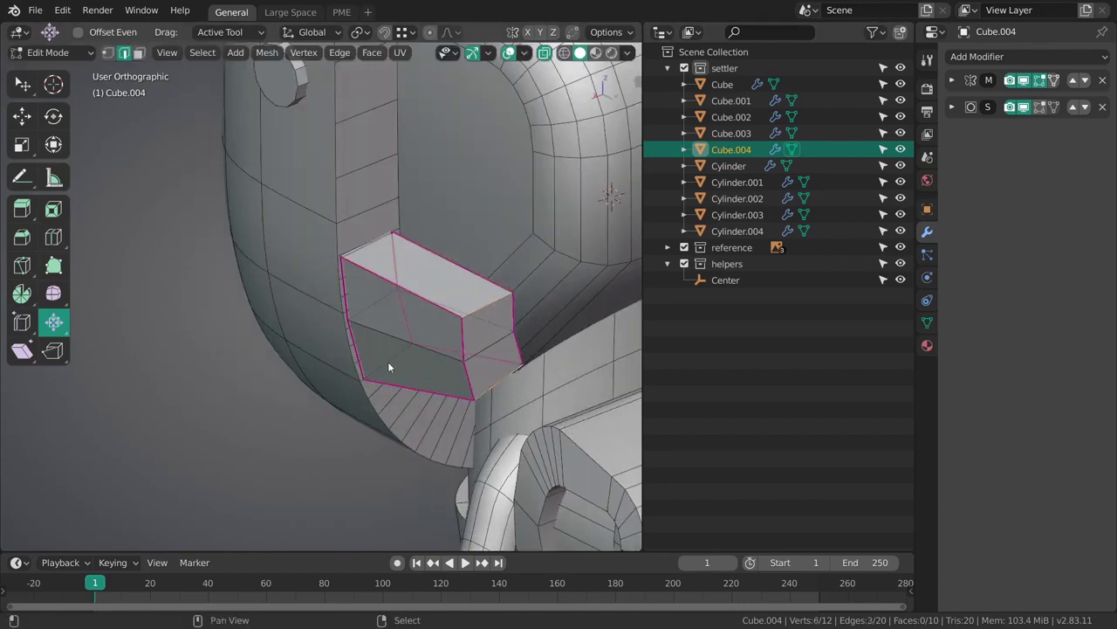
pyautogui.hotkey('shift', 'e')
pyautogui.click(625, 505)
# Leave Edit Mode and apply smooth shading to the side panel.
pyautogui.press('Tab')
pyautogui.hotkey('alt', 'a')
pyautogui.moveTo(419, 404); pyautogui.dragTo(639, 224, button='middle')
pyautogui.hotkey('shift', 'alt', 'z')
pyautogui.scroll(-3, 416, 345)
pyautogui.scroll(3, 458, 346)
pyautogui.rightClick(446, 307)
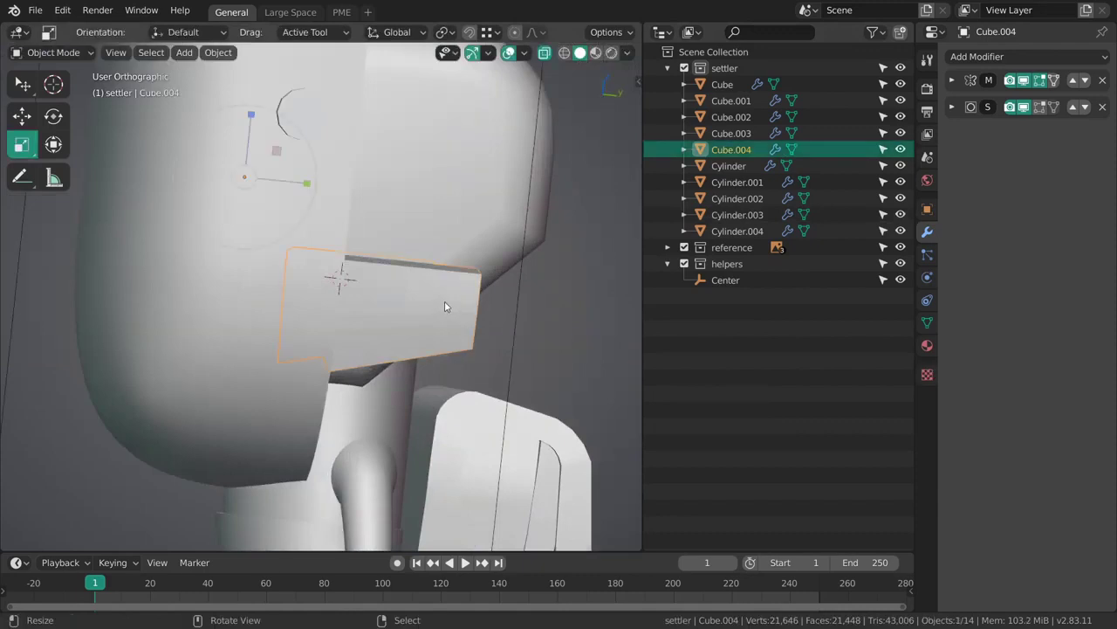
pyautogui.rightClick(444, 300)
pyautogui.click(447, 302)
# Open the side panel's Normals settings, check its shading from several angles and save the file.
pyautogui.click(927, 322)
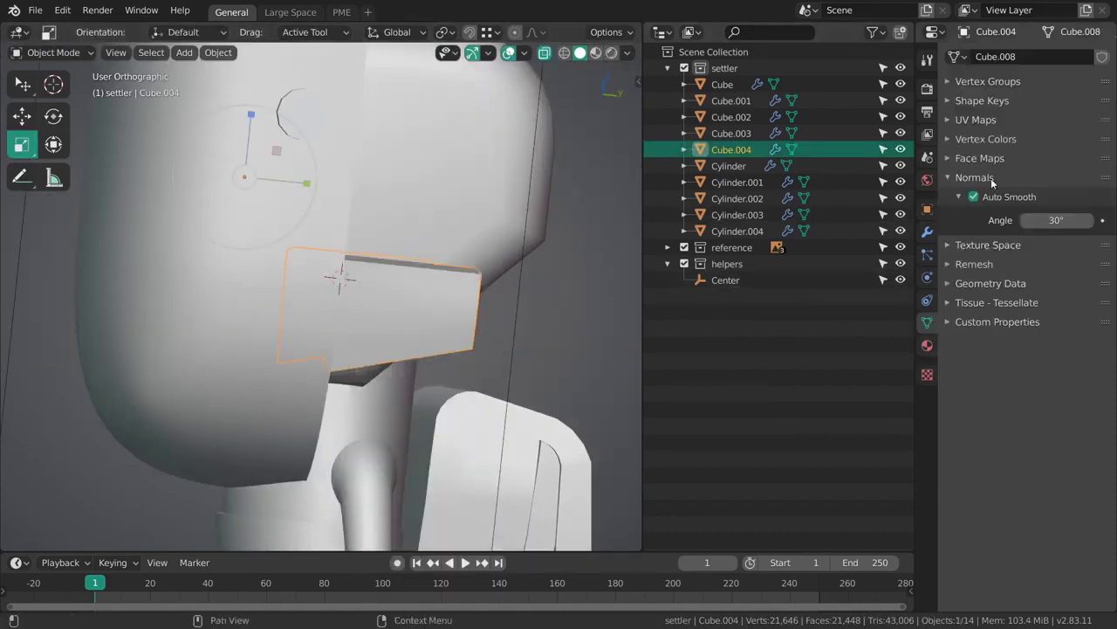
pyautogui.hotkey('alt', 'a')
pyautogui.moveTo(547, 307); pyautogui.dragTo(437, 293, button='middle')
pyautogui.rightClick(348, 347)
pyautogui.hotkey('ctrl', 's')
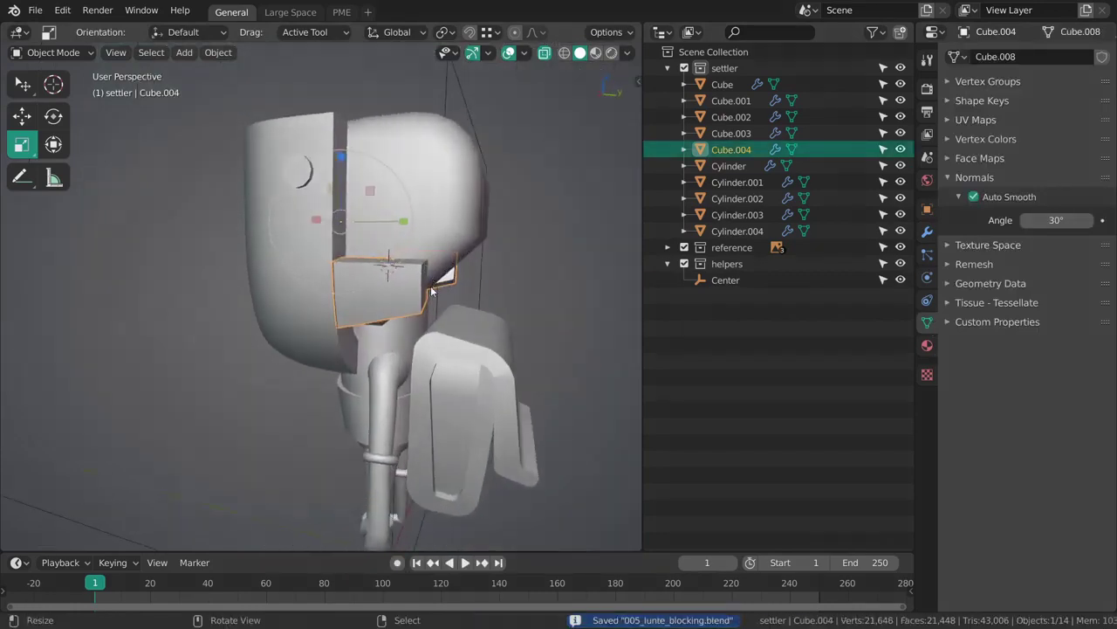